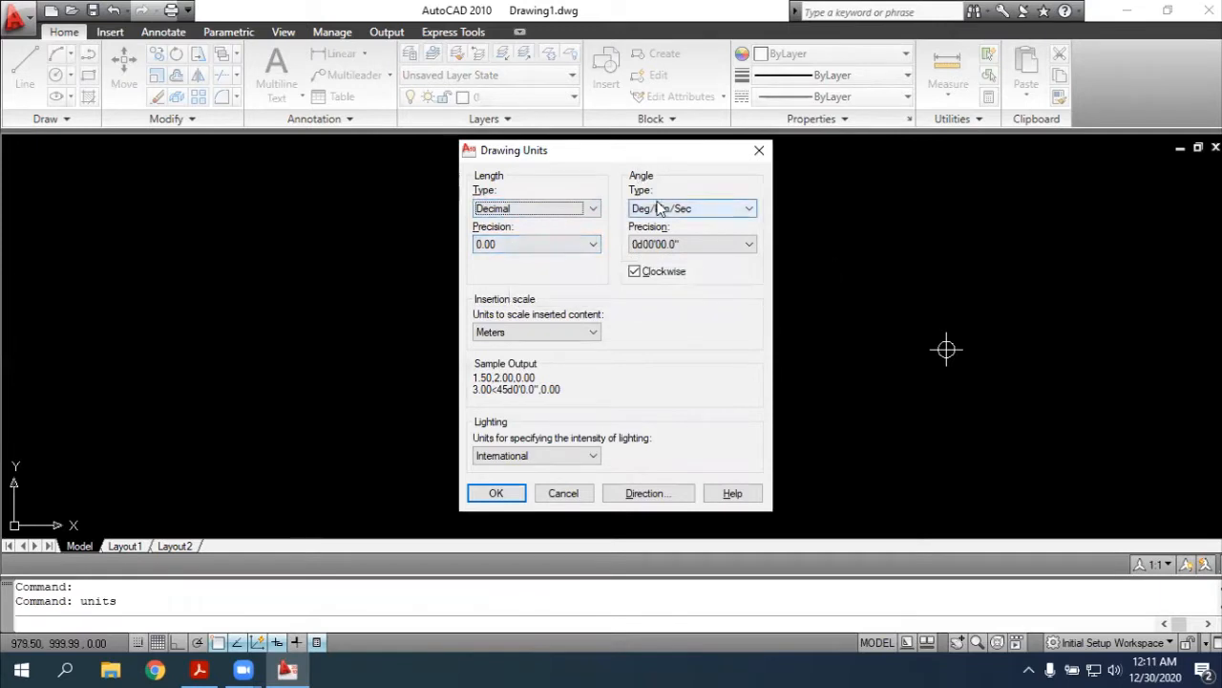
Configure the drawing units as decimal 0.00 lengths, clockwise Deg/Min/Sec angles with precision 0d00'00.0", insertion scale in meters and base angle North
click(688, 247)
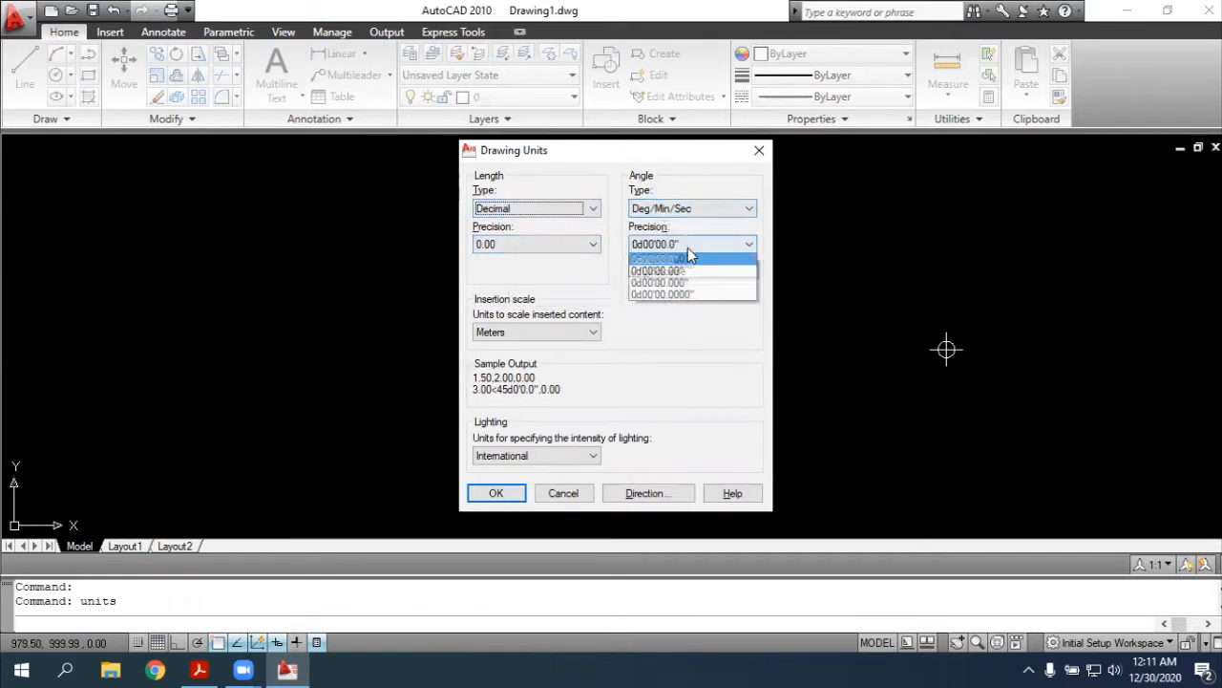
click(575, 322)
click(571, 335)
click(570, 337)
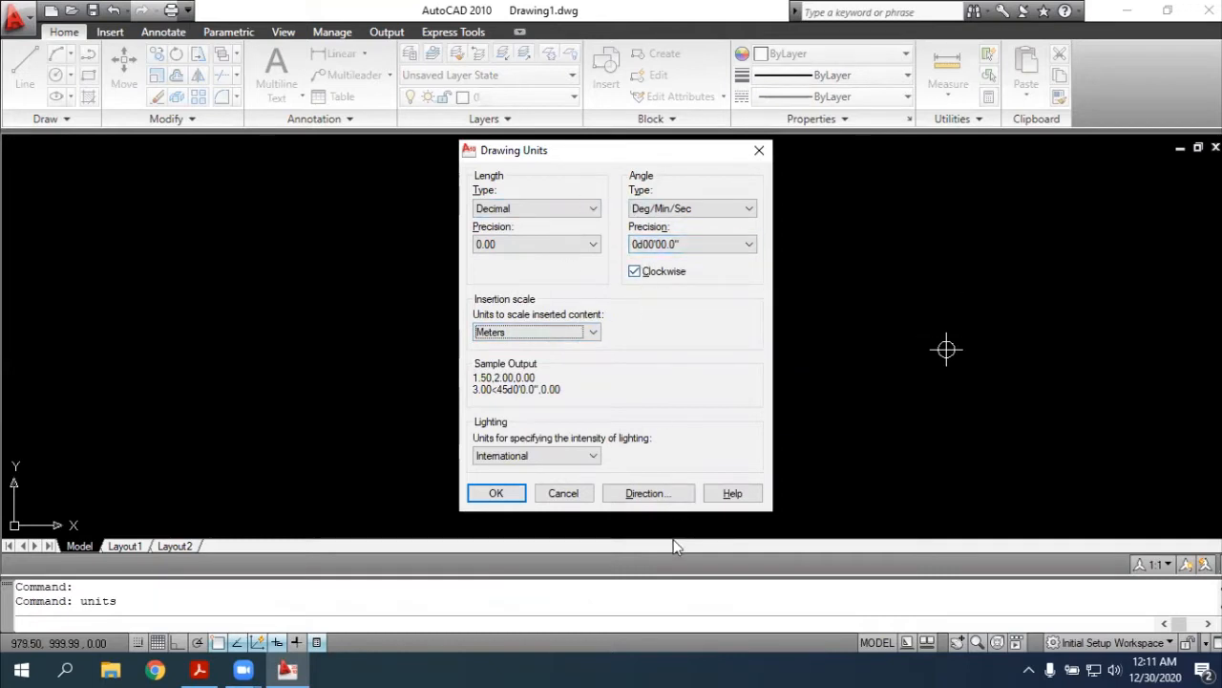
click(656, 503)
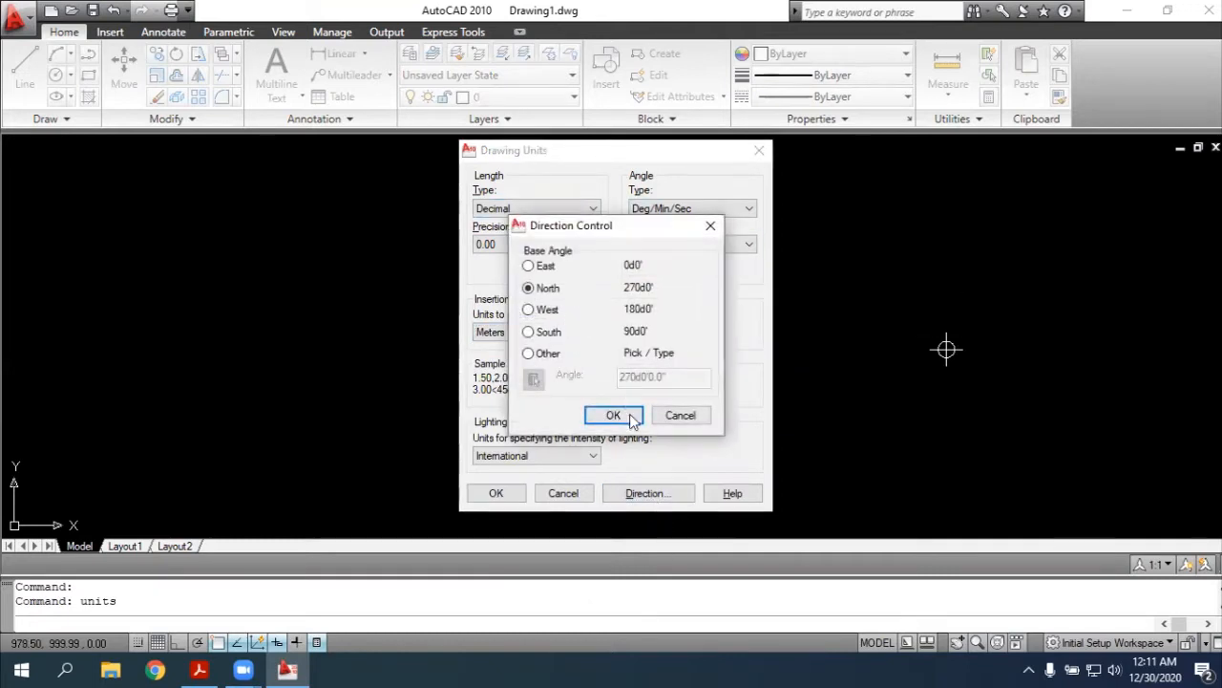
click(613, 416)
click(497, 492)
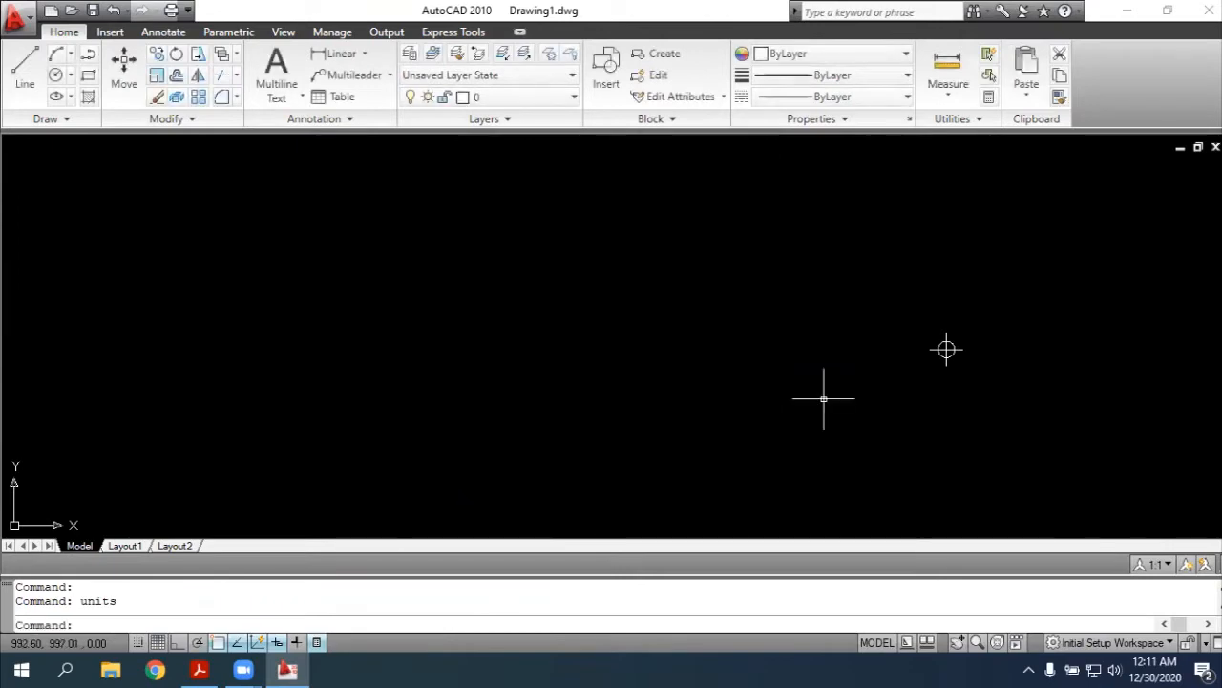
Apply the circle-with-cross point style with a size of 1.00 in absolute units
text(ddptype)
key(Return)
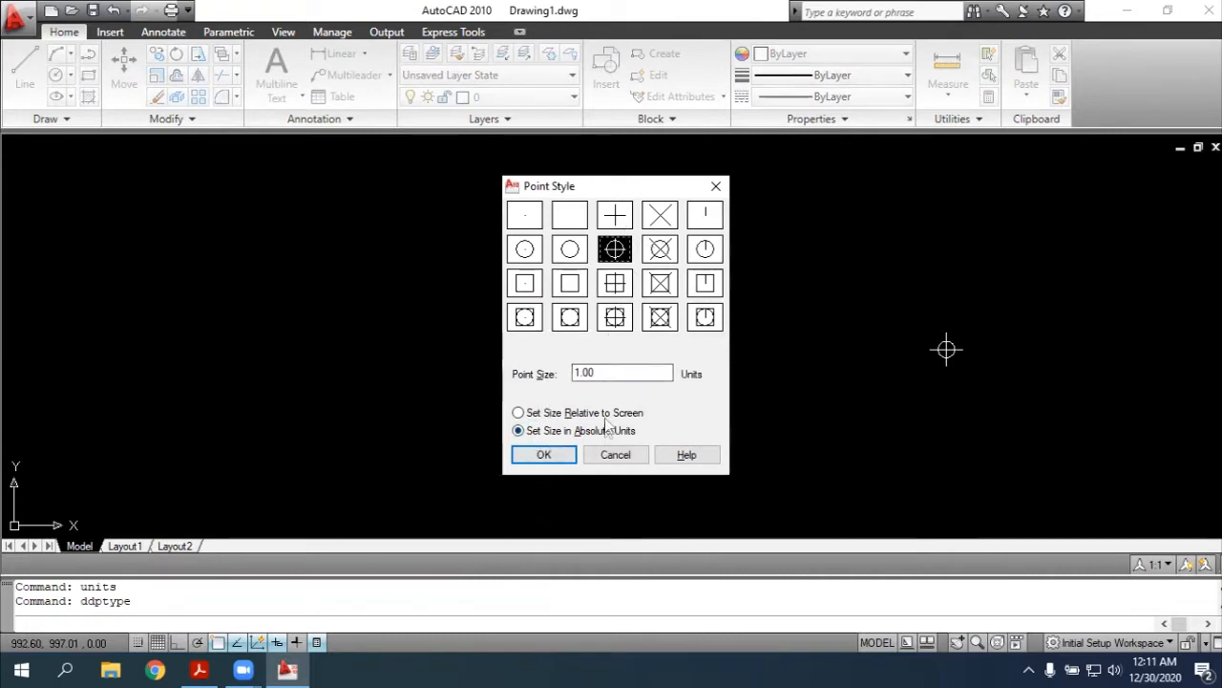
click(543, 455)
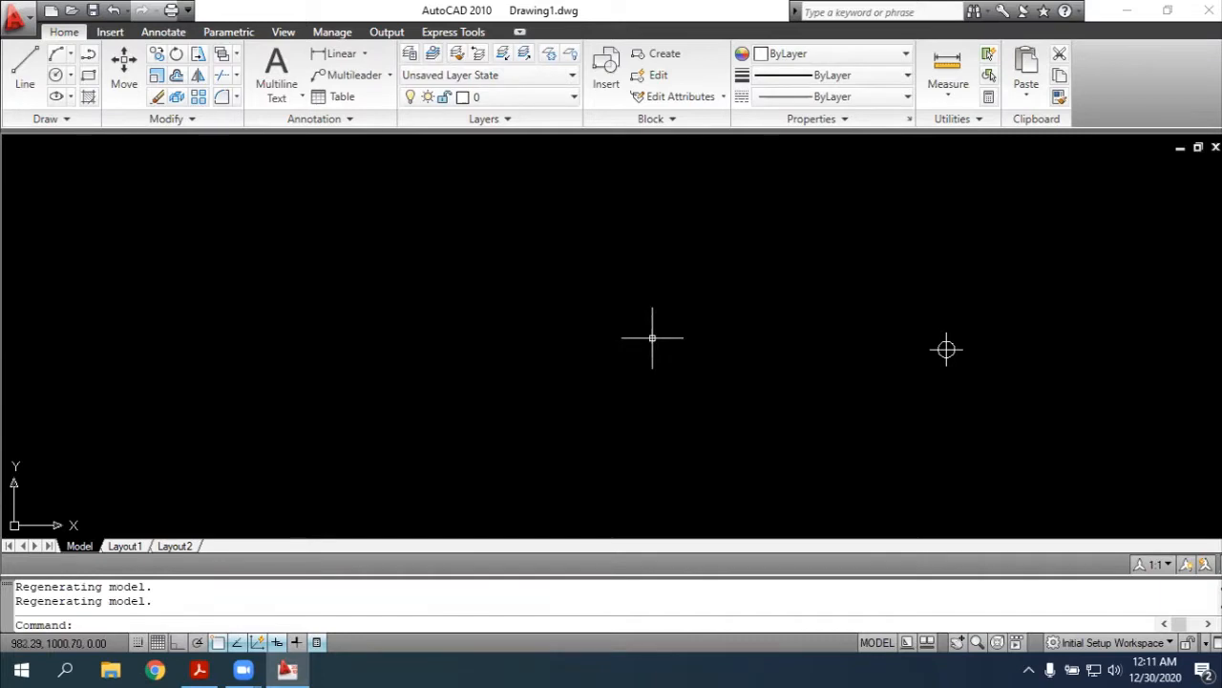
Draw a single-segment polyline from the existing point, 22.58 long at an angle of 270d
text(pl)
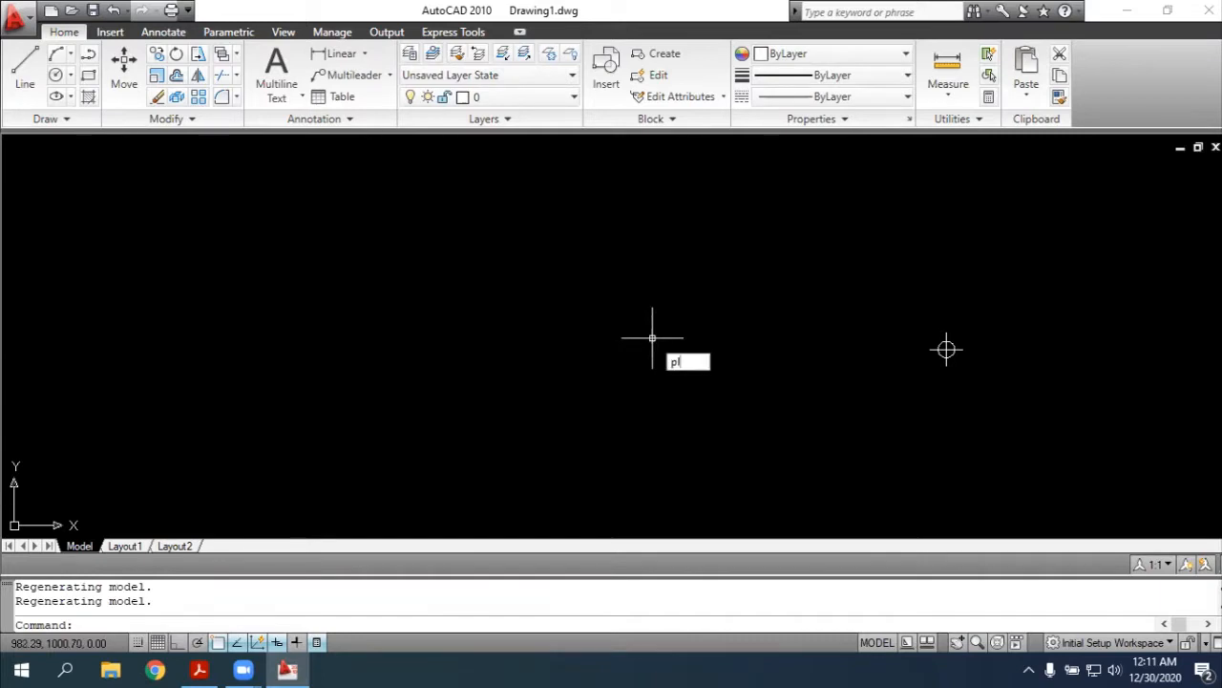
key(Return)
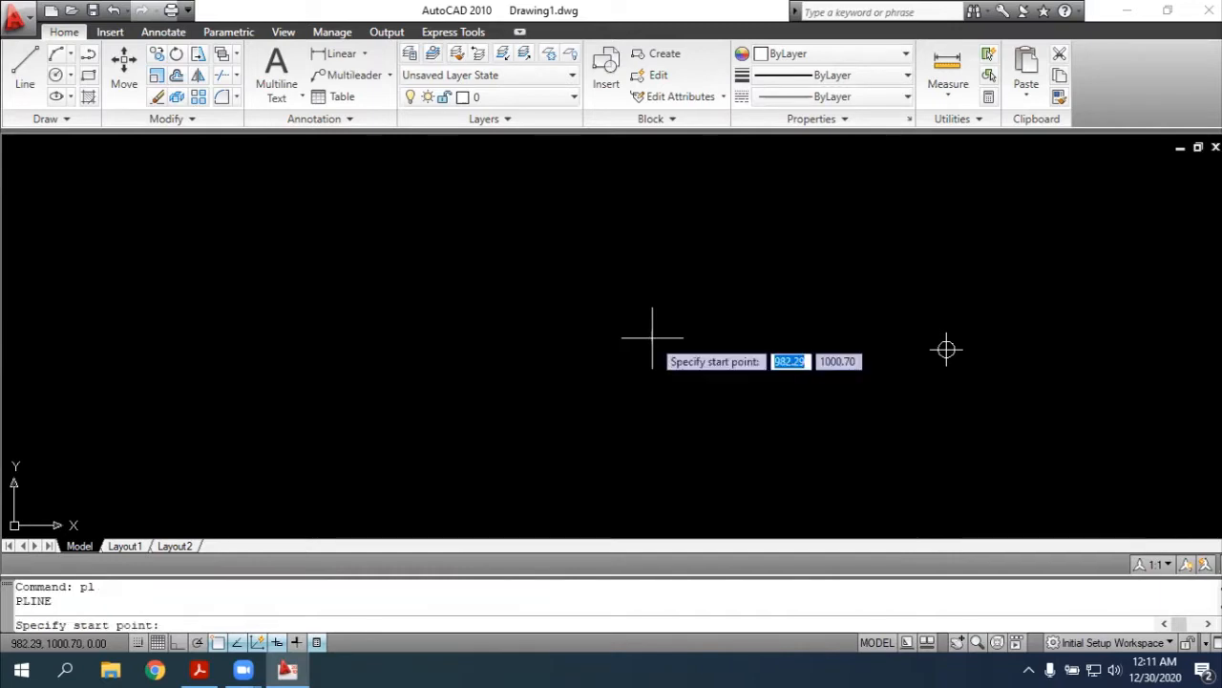
click(946, 348)
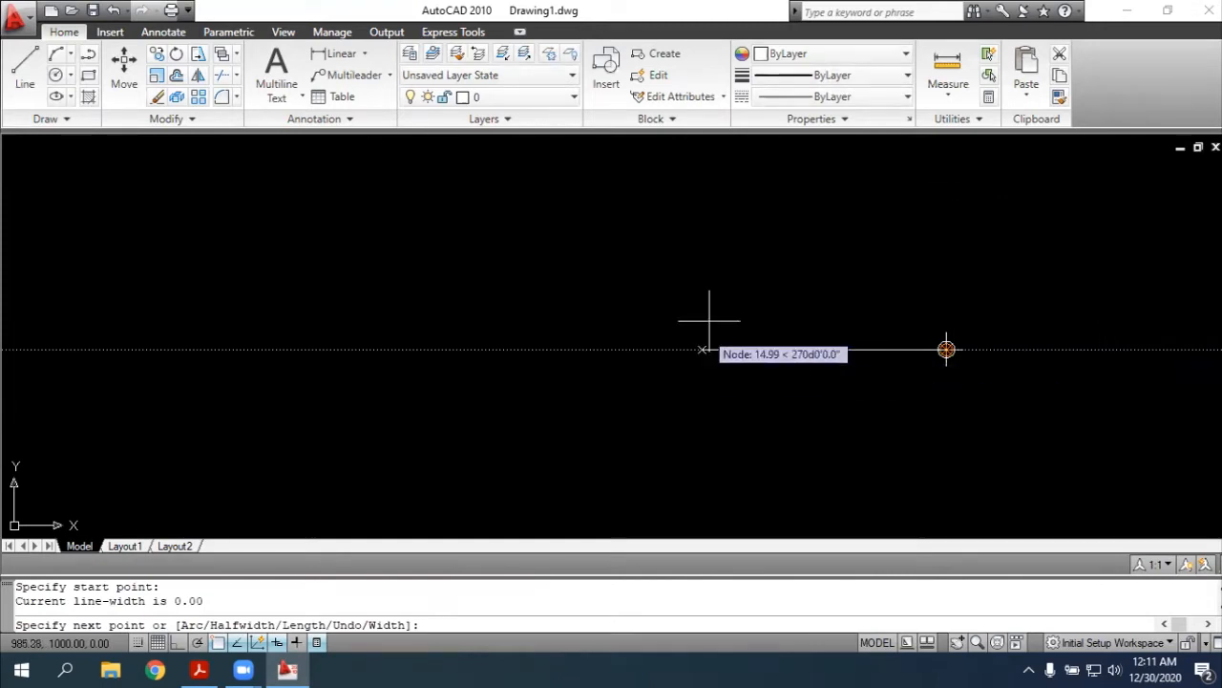
text(22)
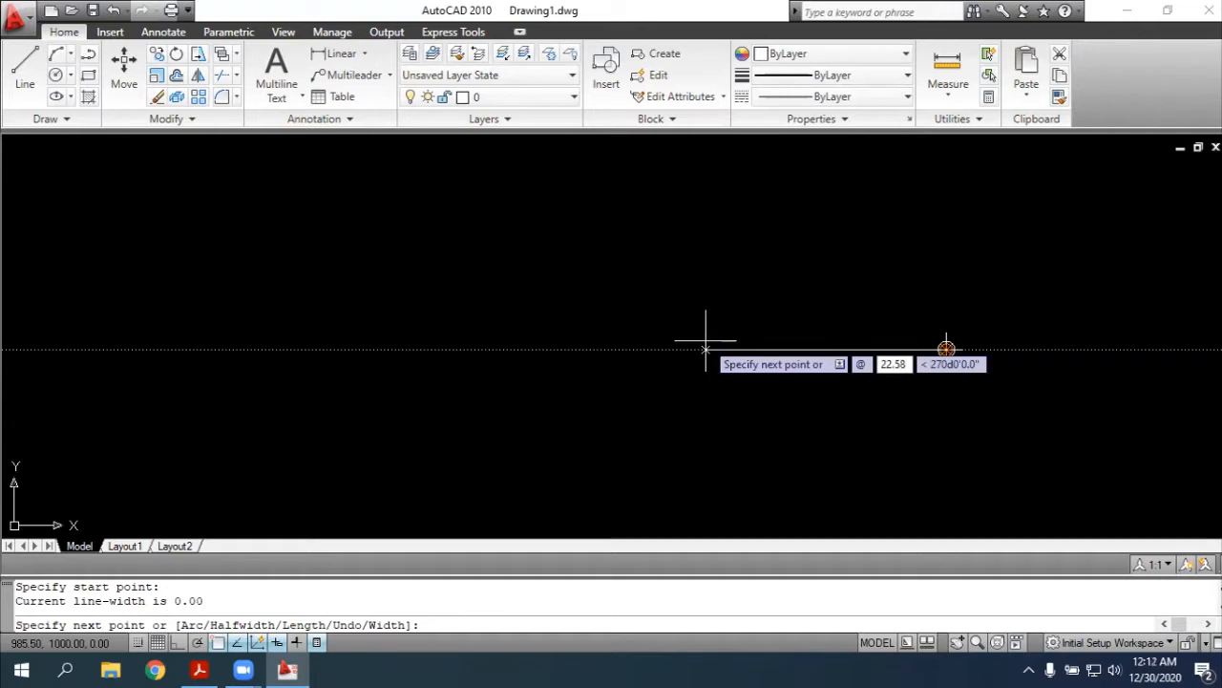
text(.58)
key(Tab)
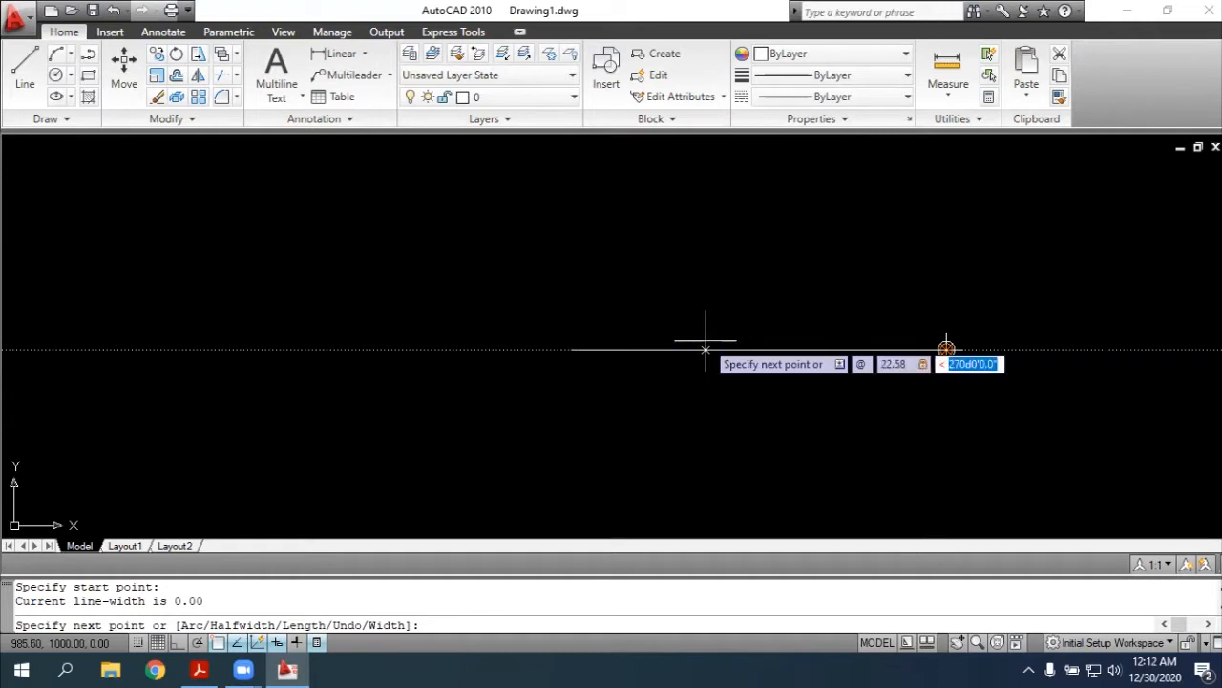
text(270d)
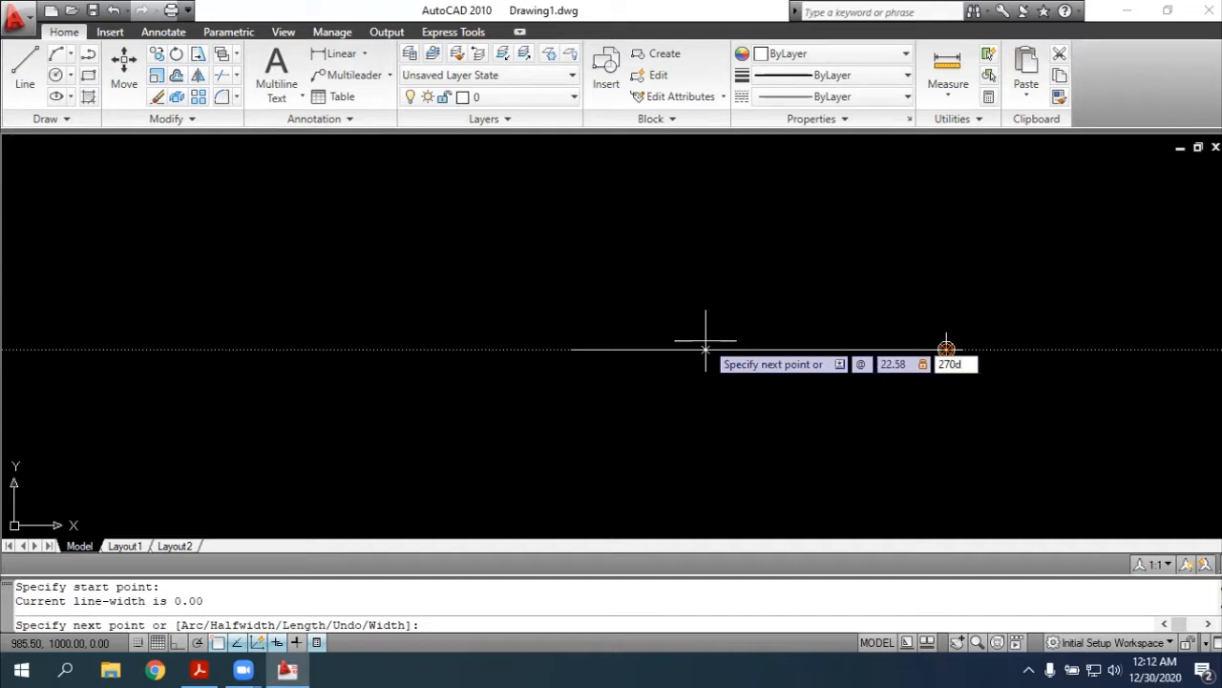
key(Return)
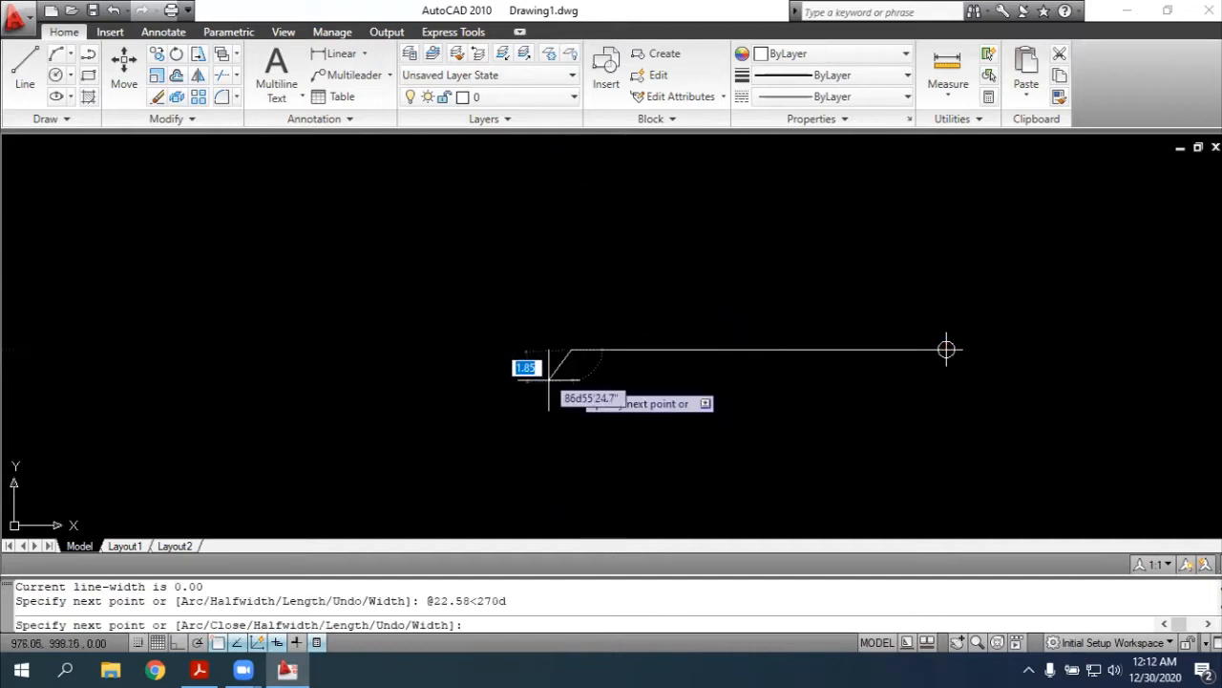
key(Escape)
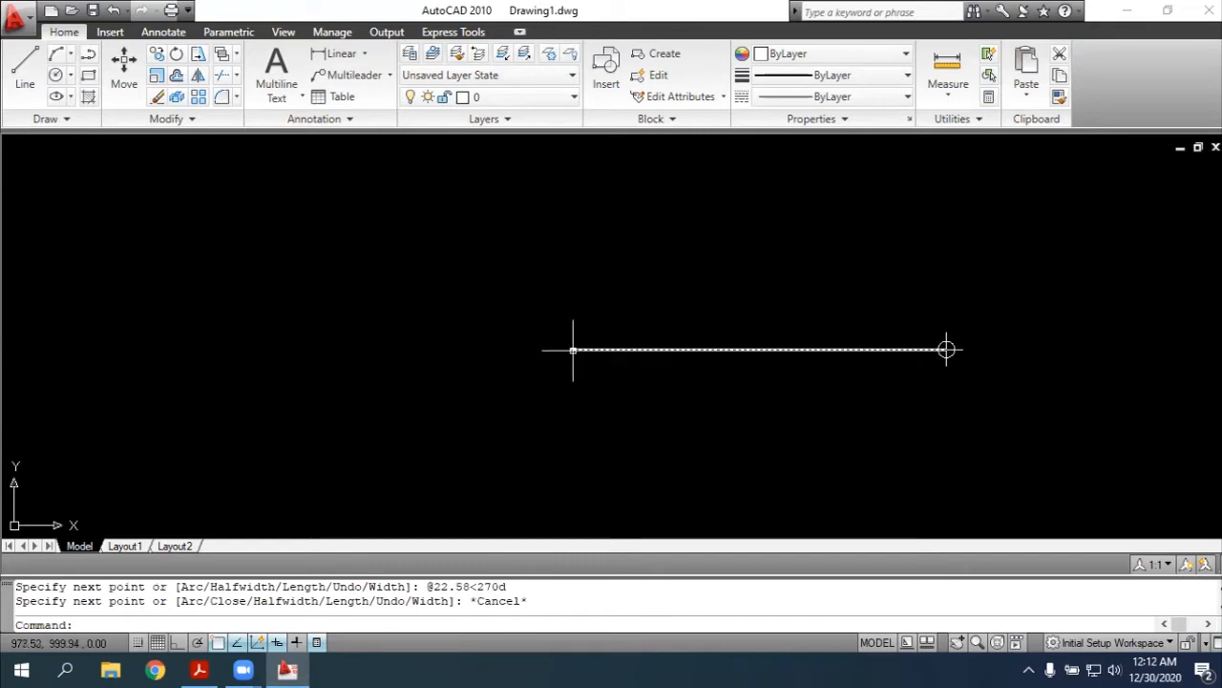
Place a point at the free western end of the polyline
text(point)
key(Return)
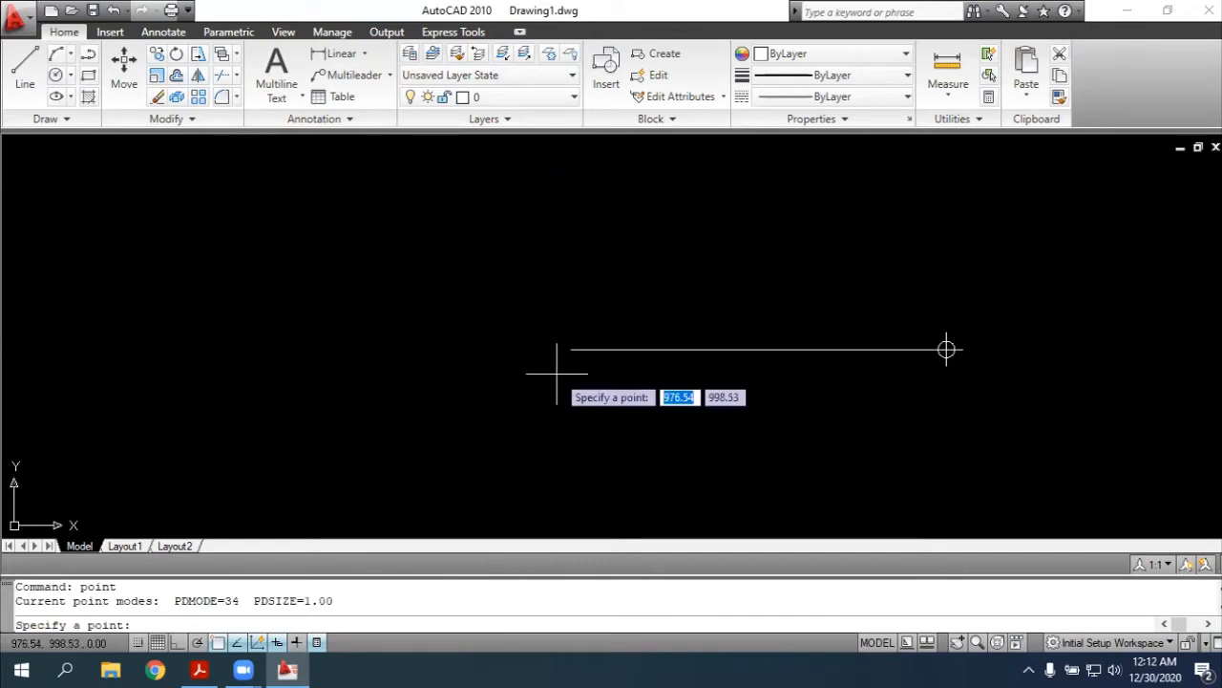
click(571, 350)
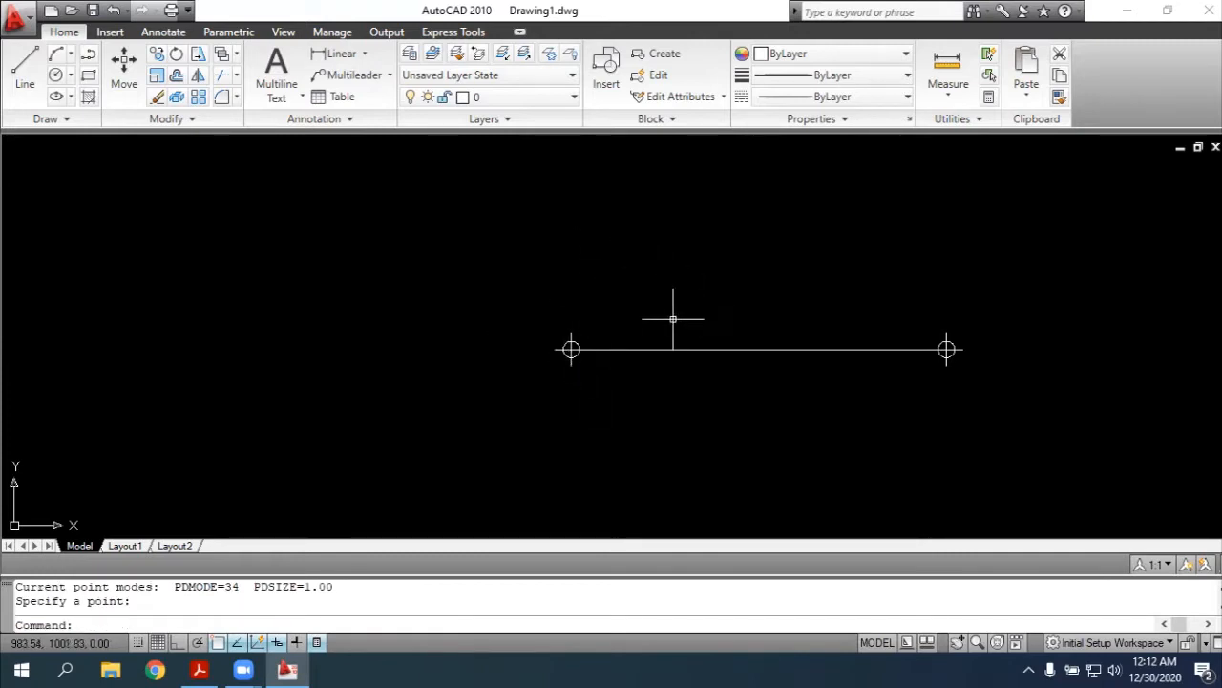
Switch to the exercise PDF in Acrobat Reader, check the distance between points 1 and 2 in the closed traverse figure, and return to AutoCAD
key(alt+Tab)
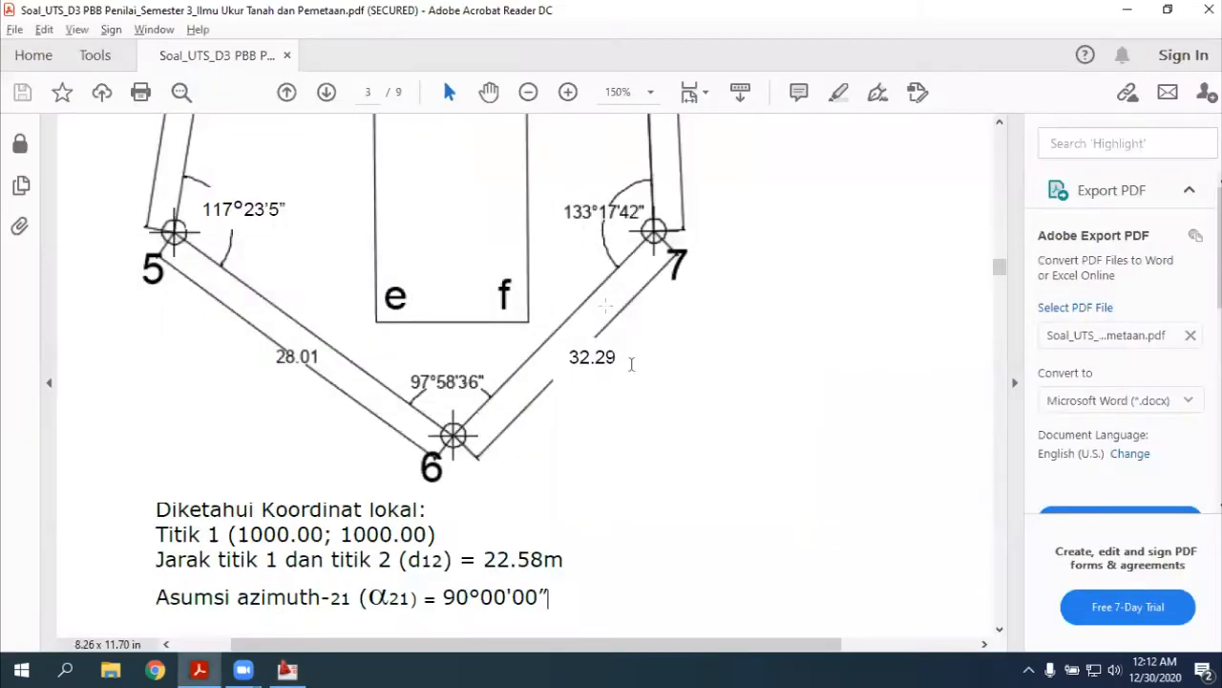
scroll(630, 293, up, 10)
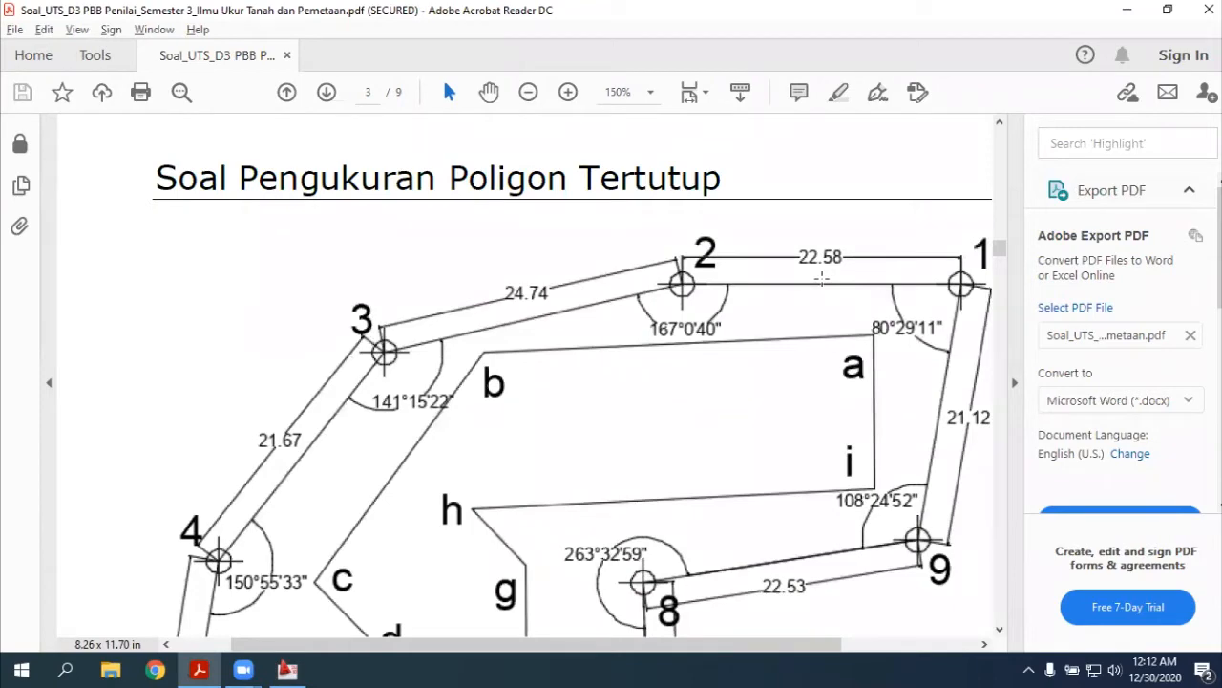
key(alt+Tab)
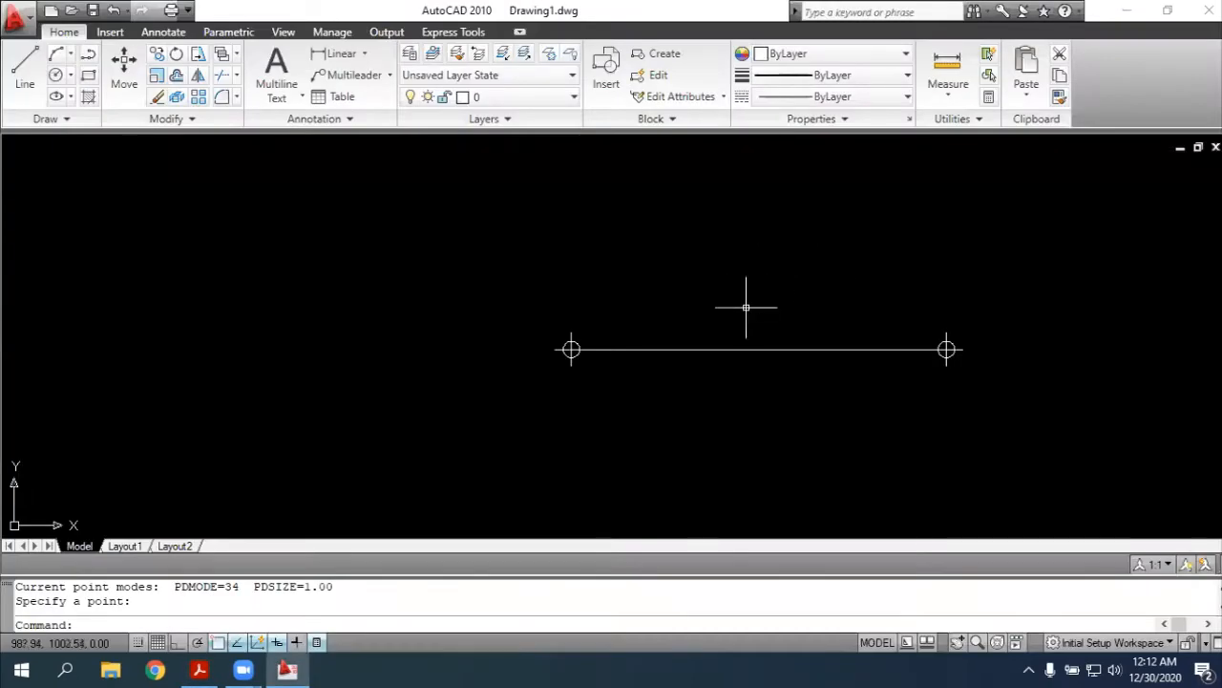
Add an aligned dimension between the two points, placed about 1.35 above the polyline
text(dim)
key(Return)
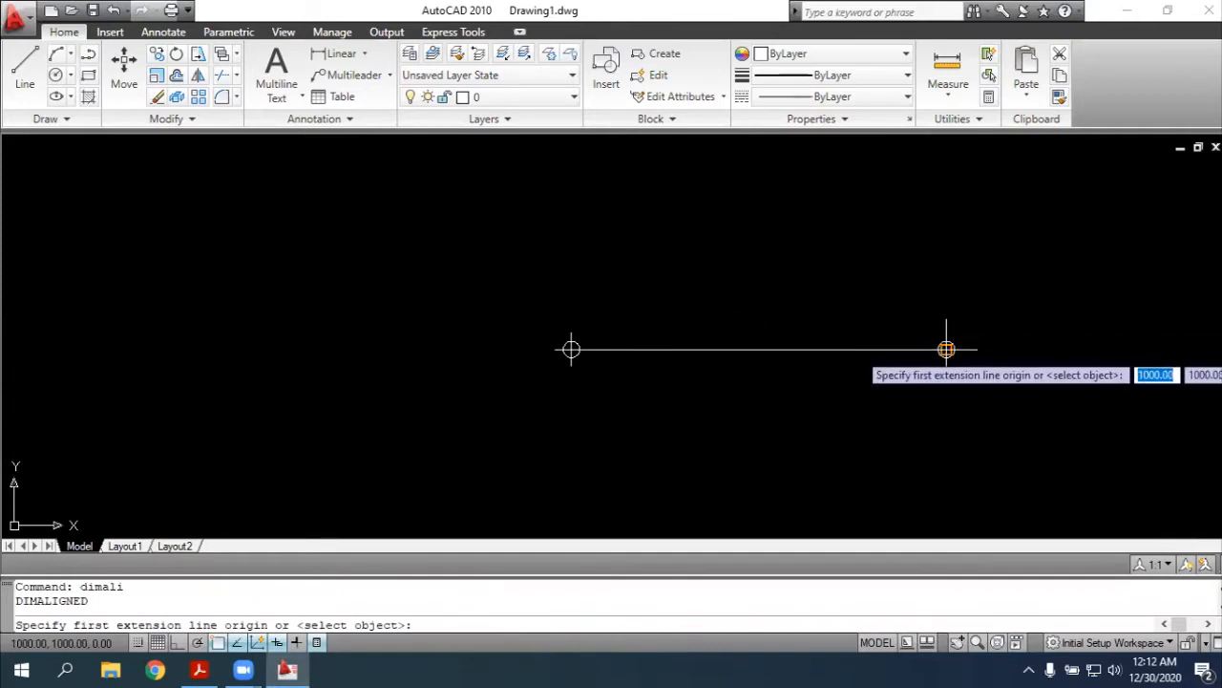
click(946, 349)
click(571, 350)
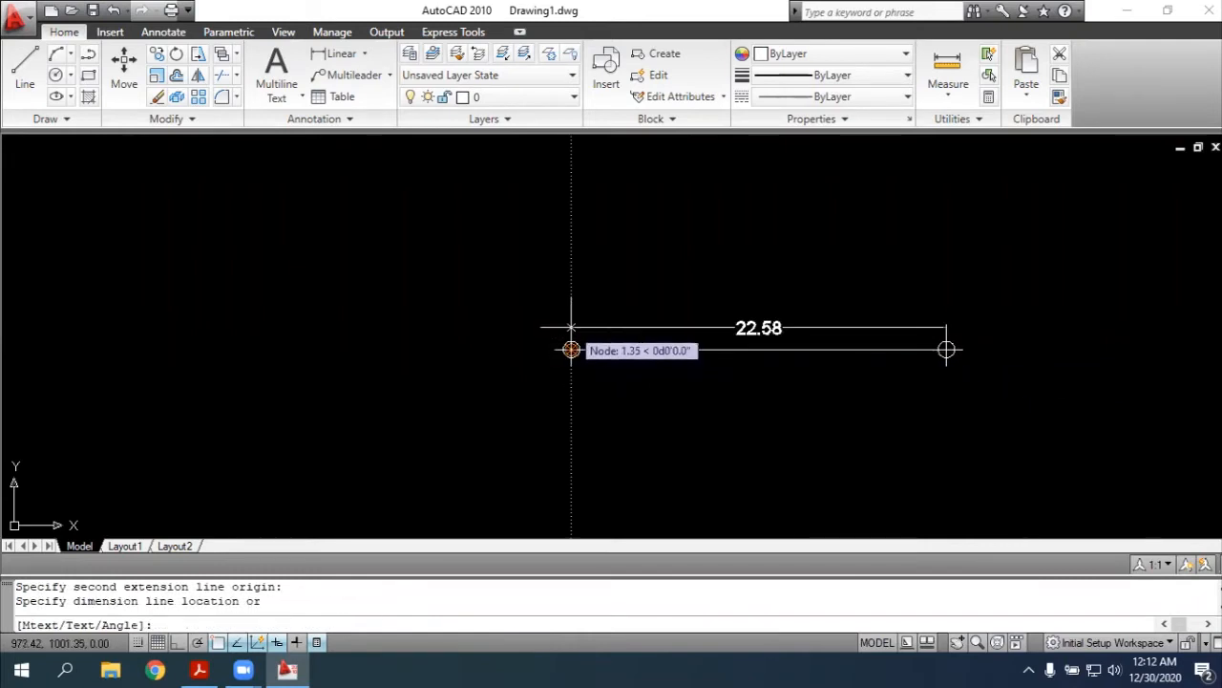
click(571, 326)
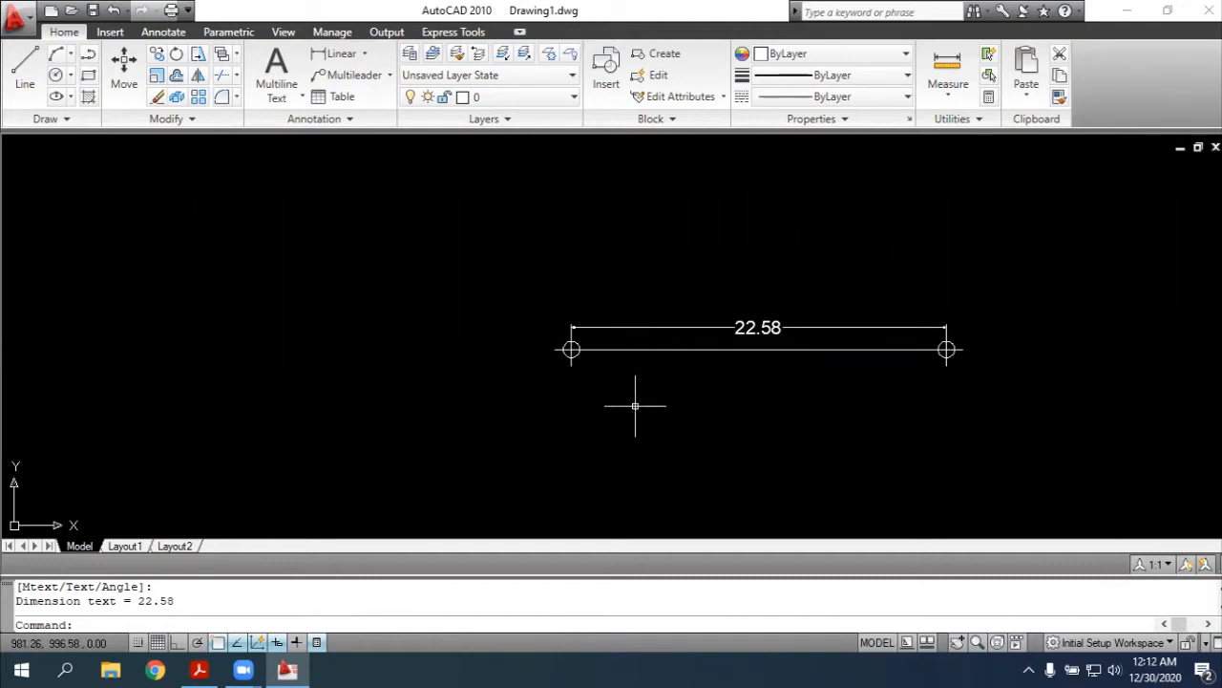
Review the primary units of the Standard dimension style and set its text height to 0.80
text(d)
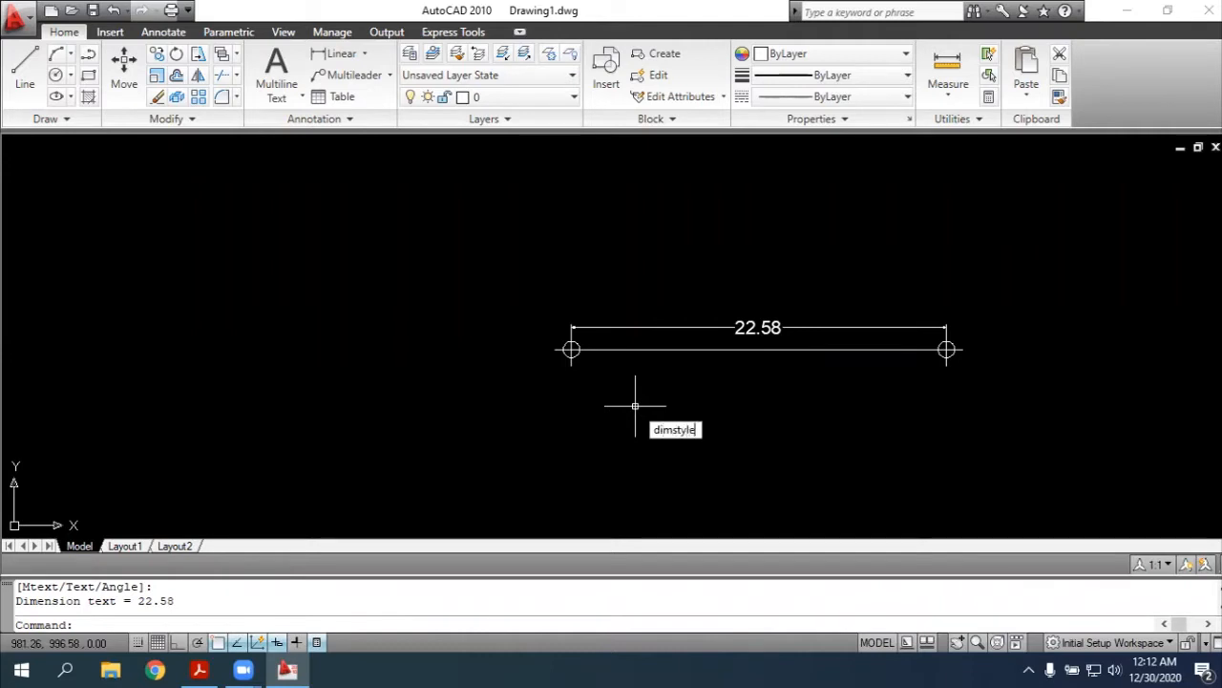
text(imstyle)
key(Return)
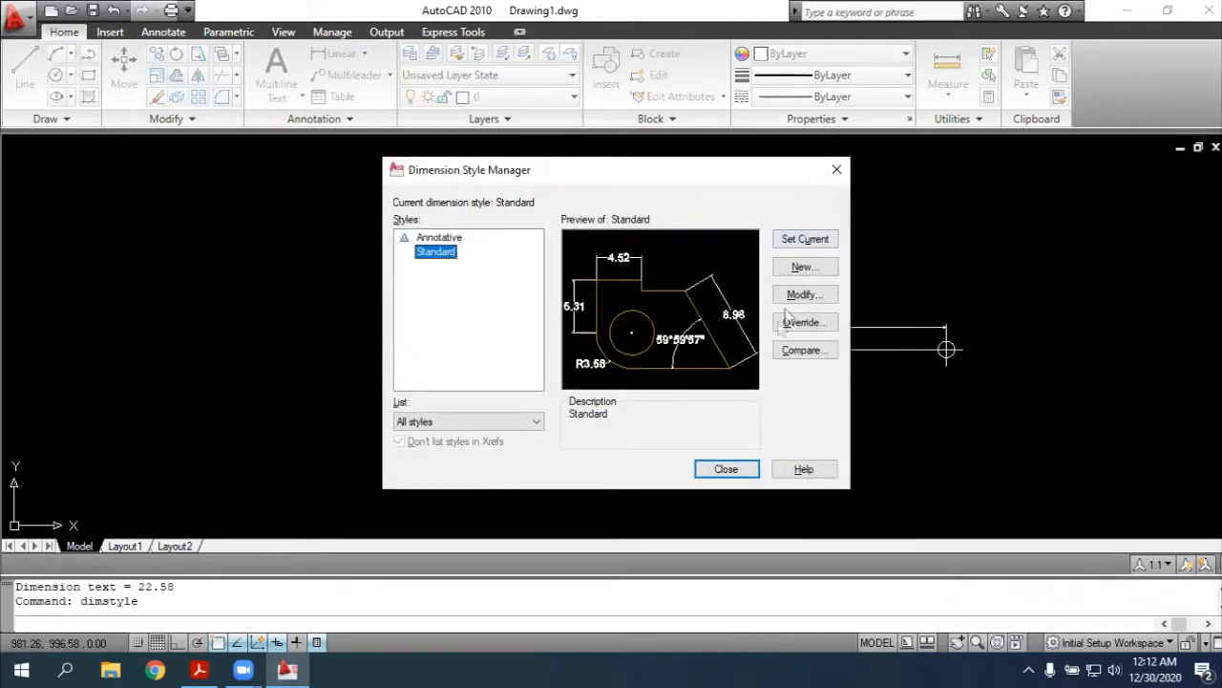
click(792, 296)
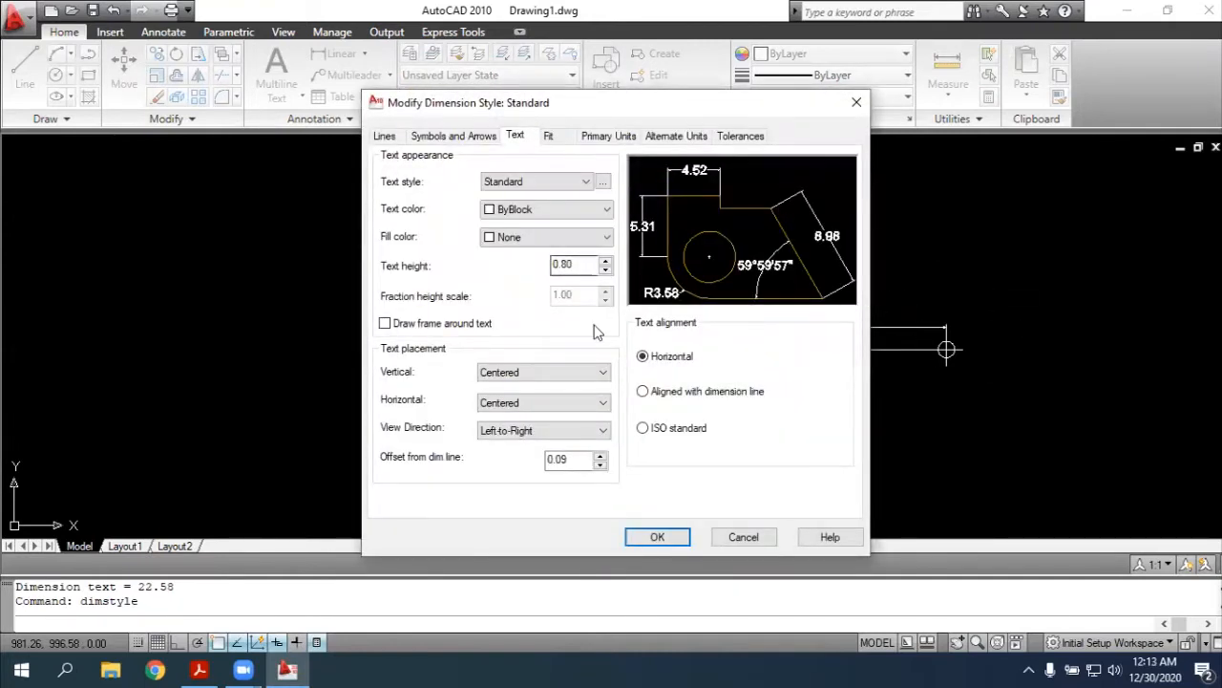
click(605, 138)
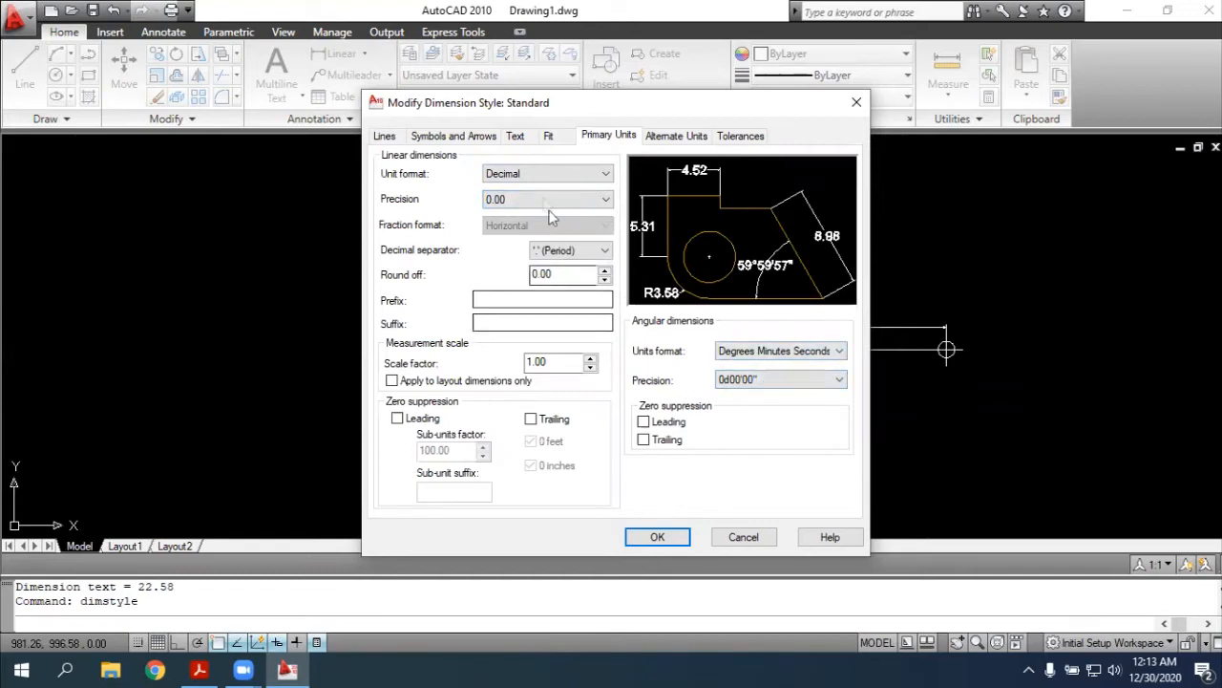
click(514, 136)
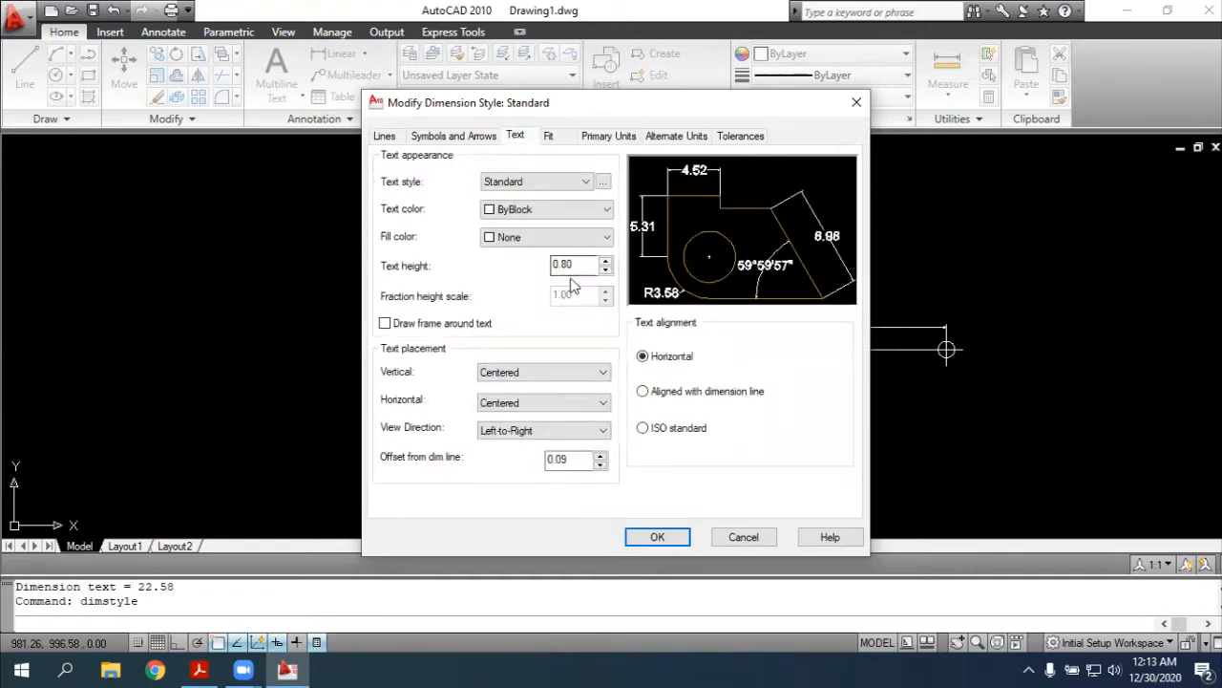
click(568, 264)
text(0)
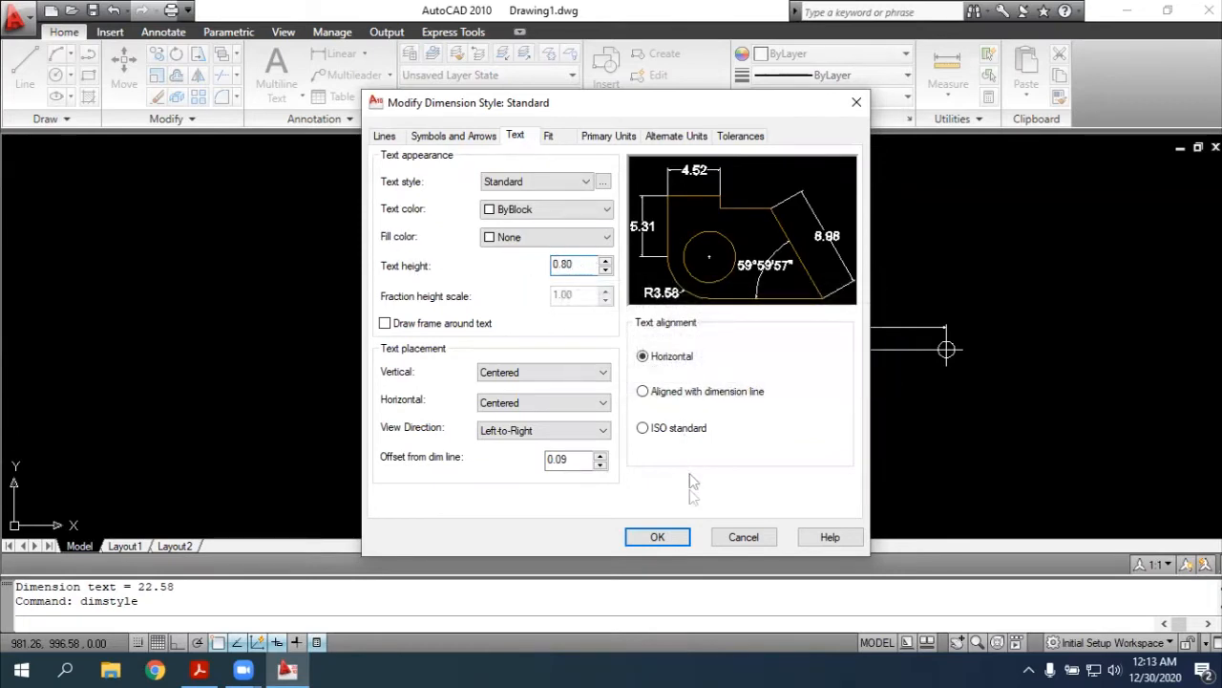
click(670, 535)
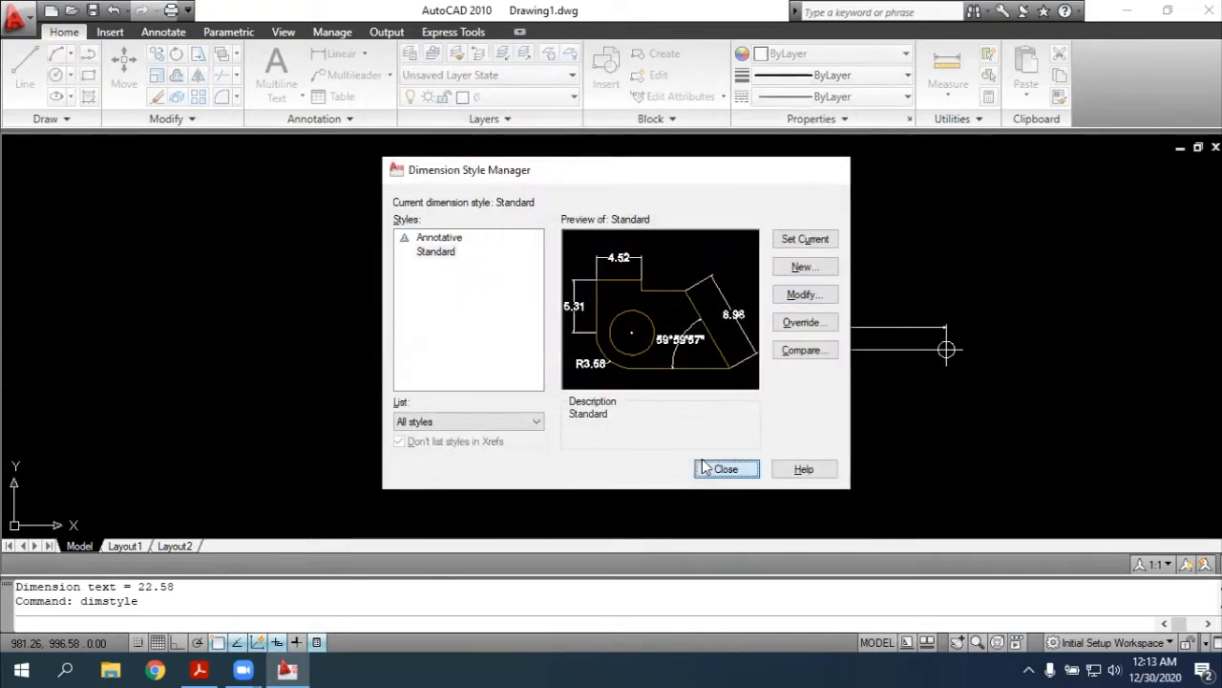
click(718, 468)
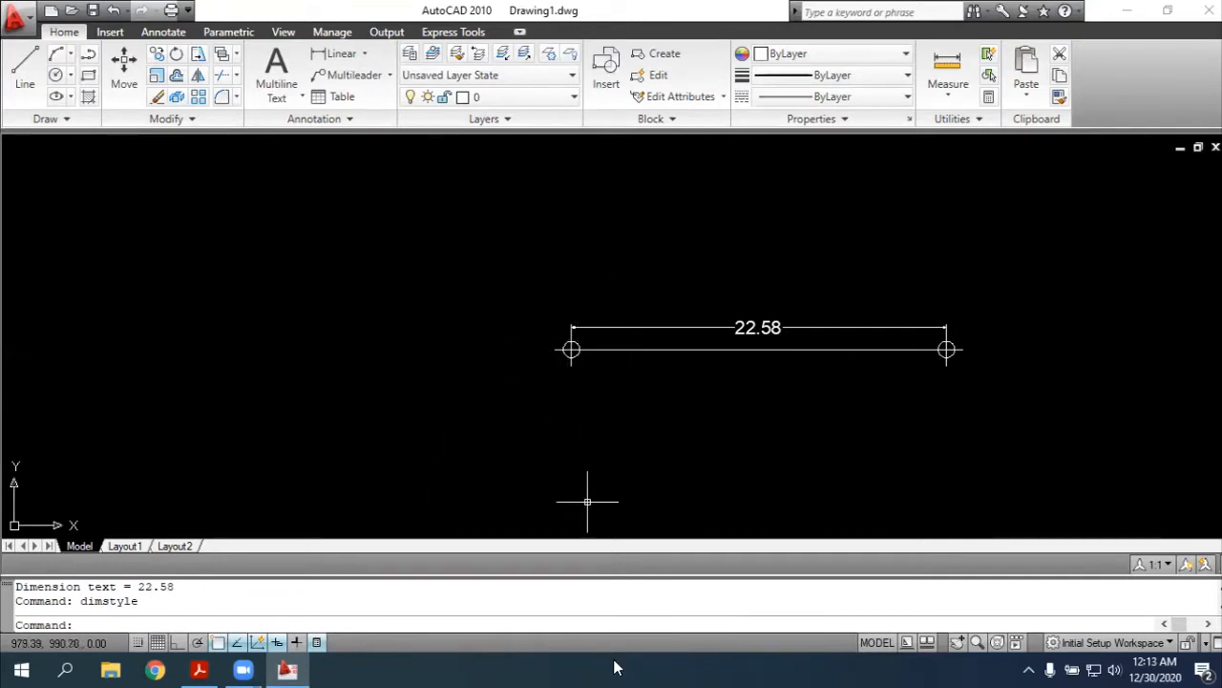
Copy the polyline and paste the duplicate with its insertion point on the western end point
click(737, 350)
key(ctrl+c)
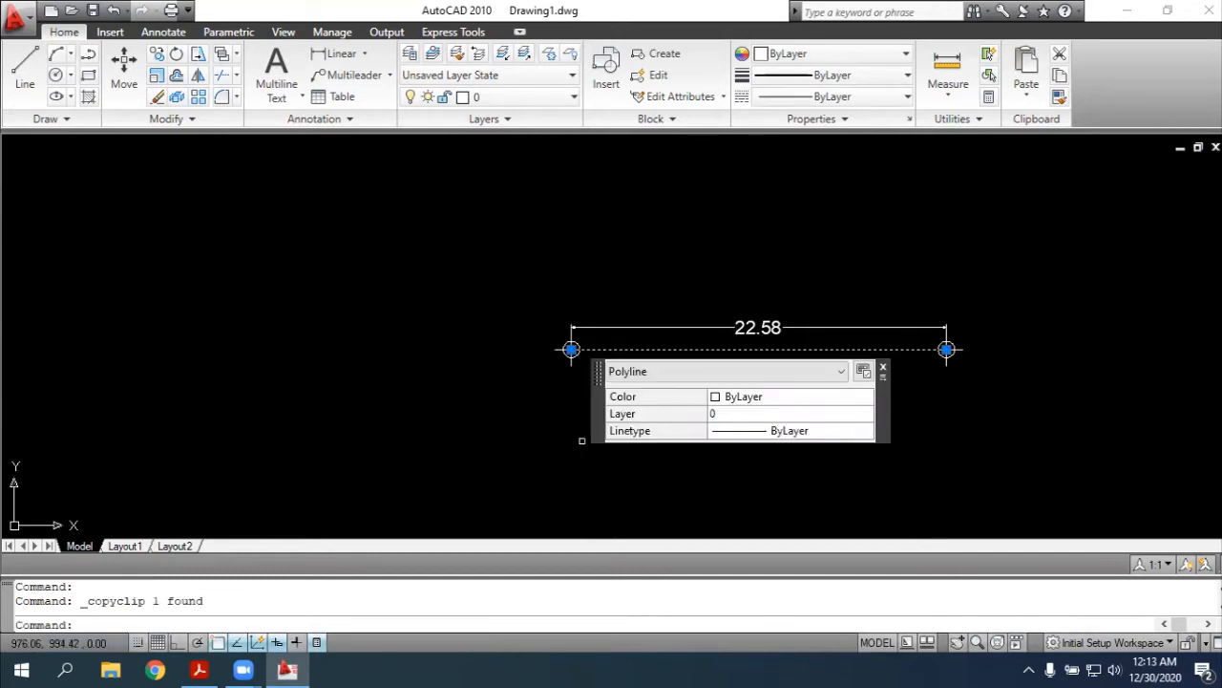
key(ctrl+v)
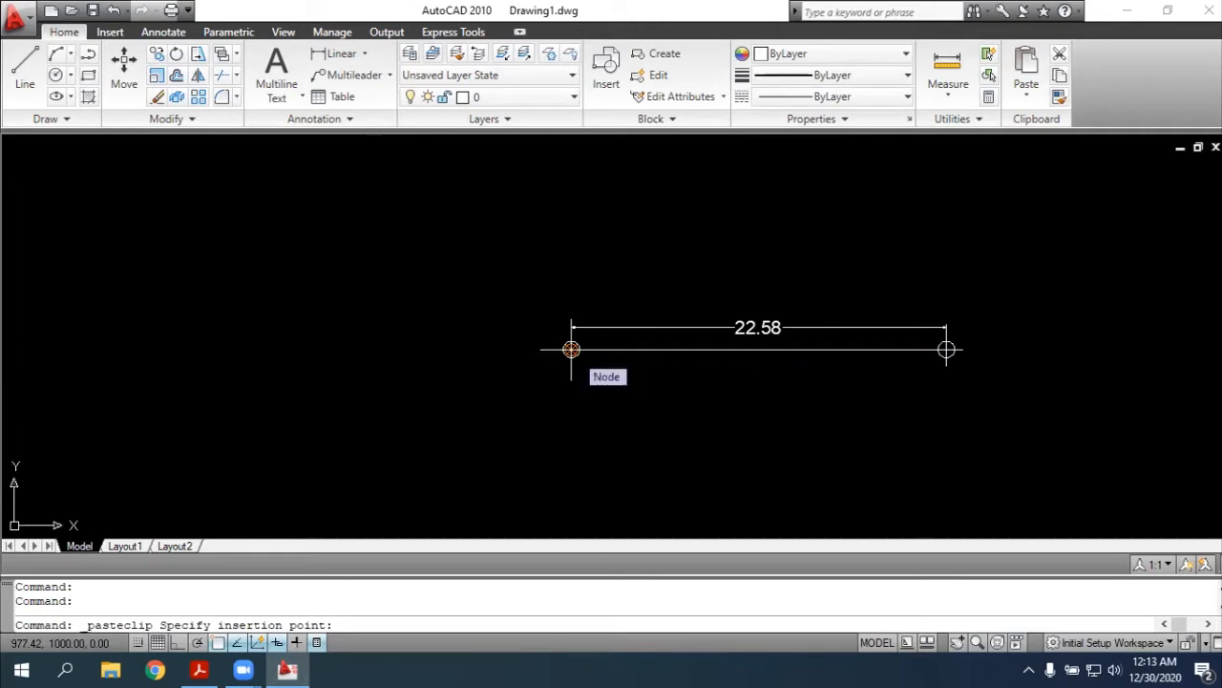
click(571, 349)
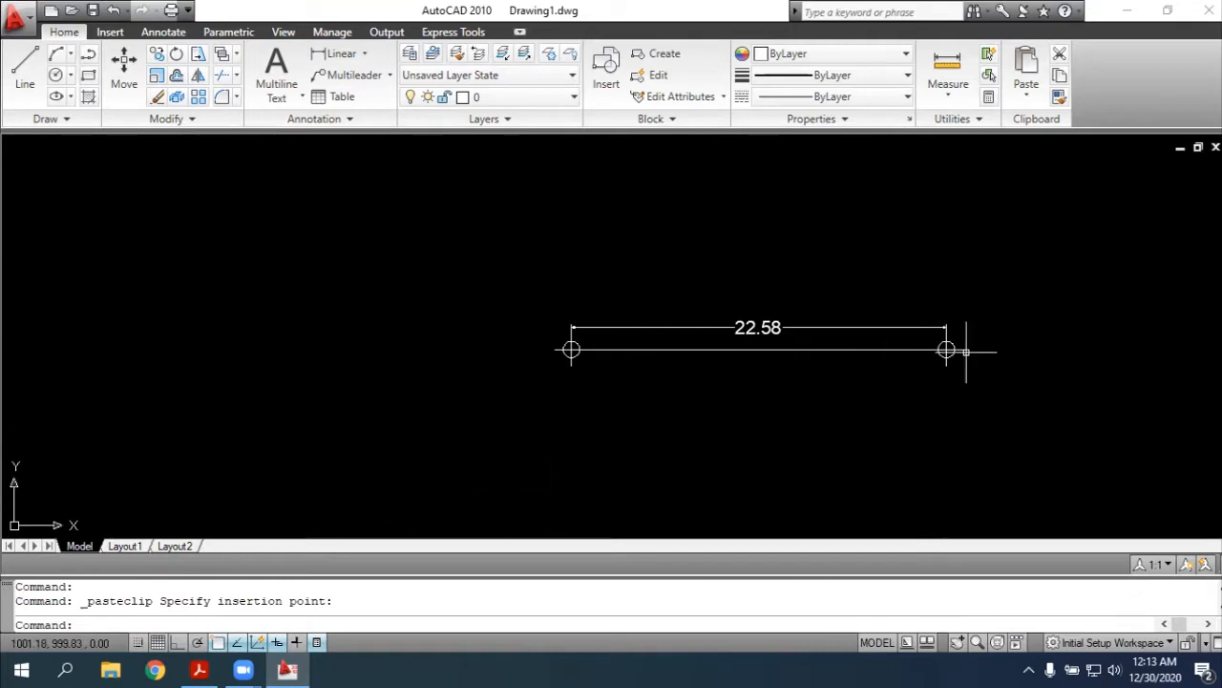
click(637, 350)
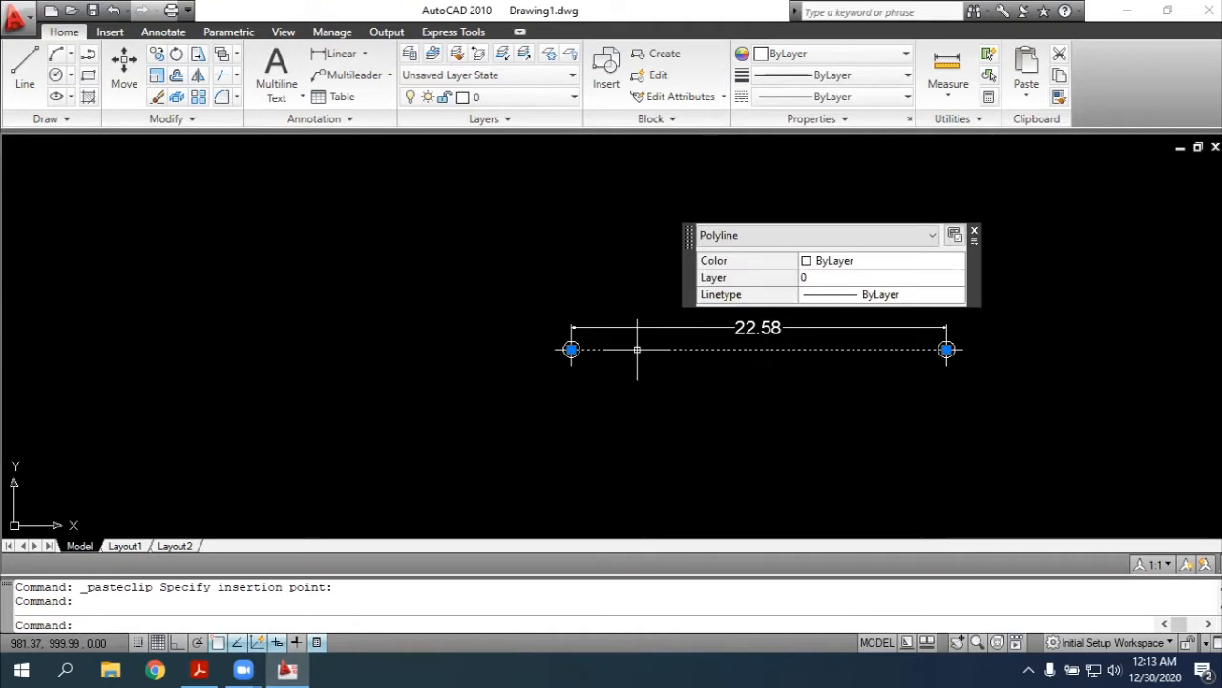
key(Escape)
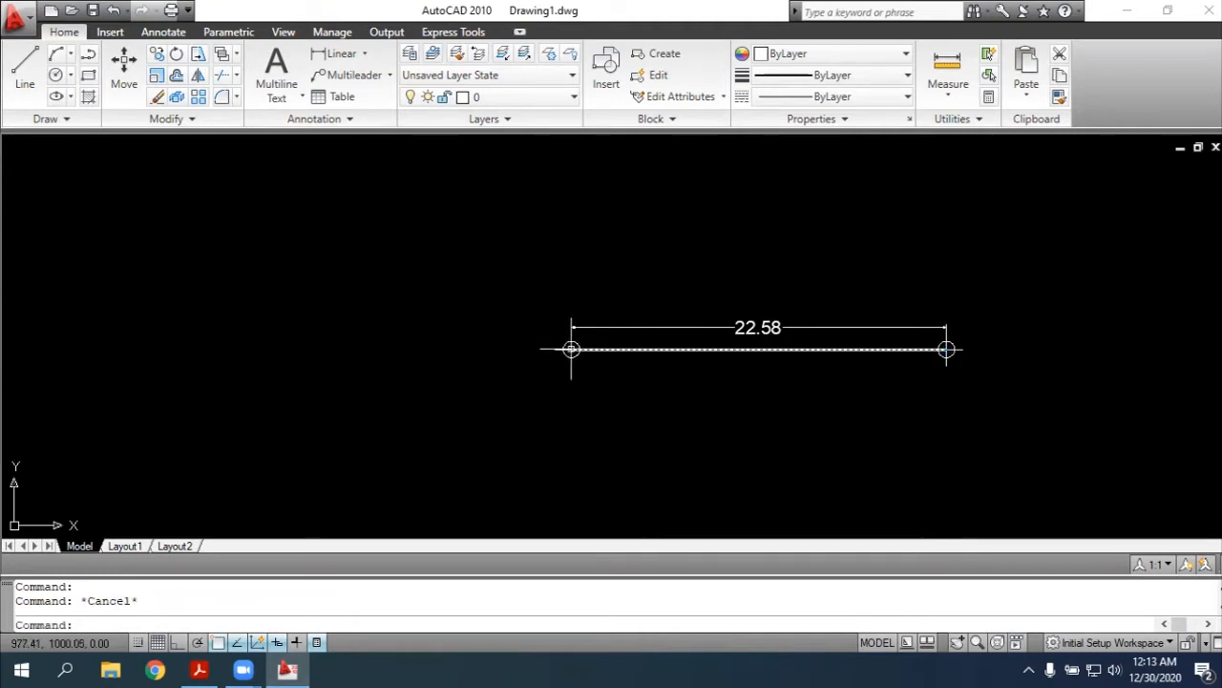
Rotate the duplicate polyline by 167d00'40" about its endpoint at point 2, checking that point's angle in the exercise PDF in Acrobat Reader
text(rotate)
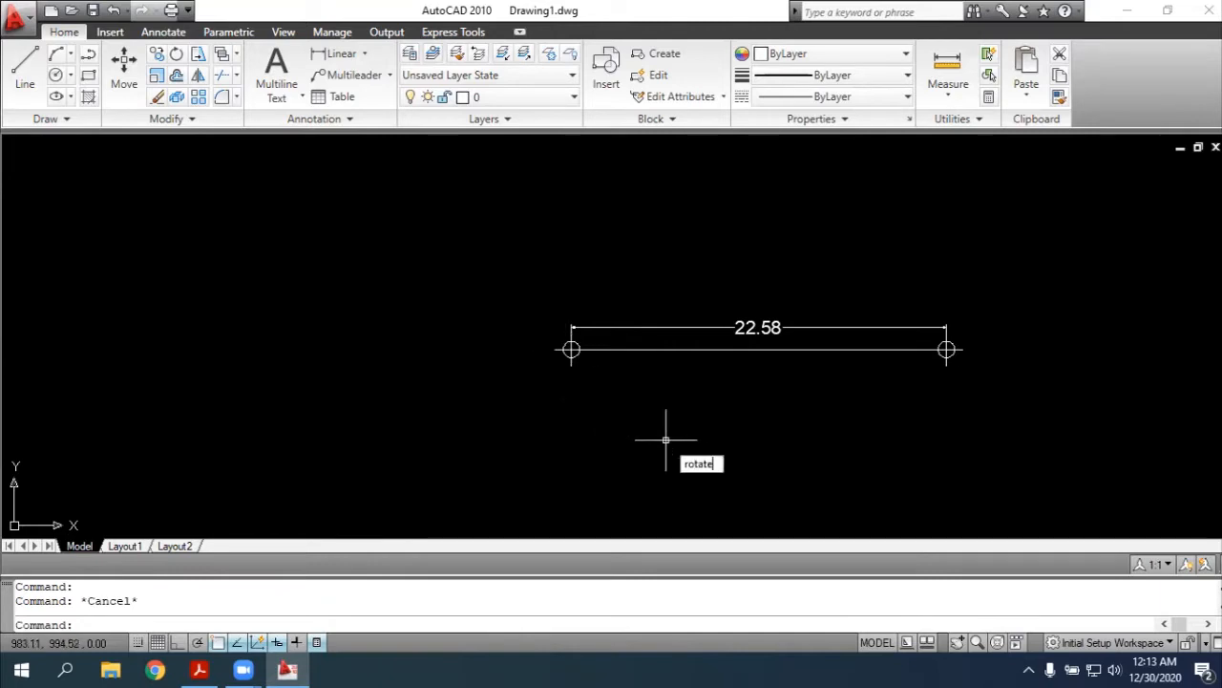
key(Return)
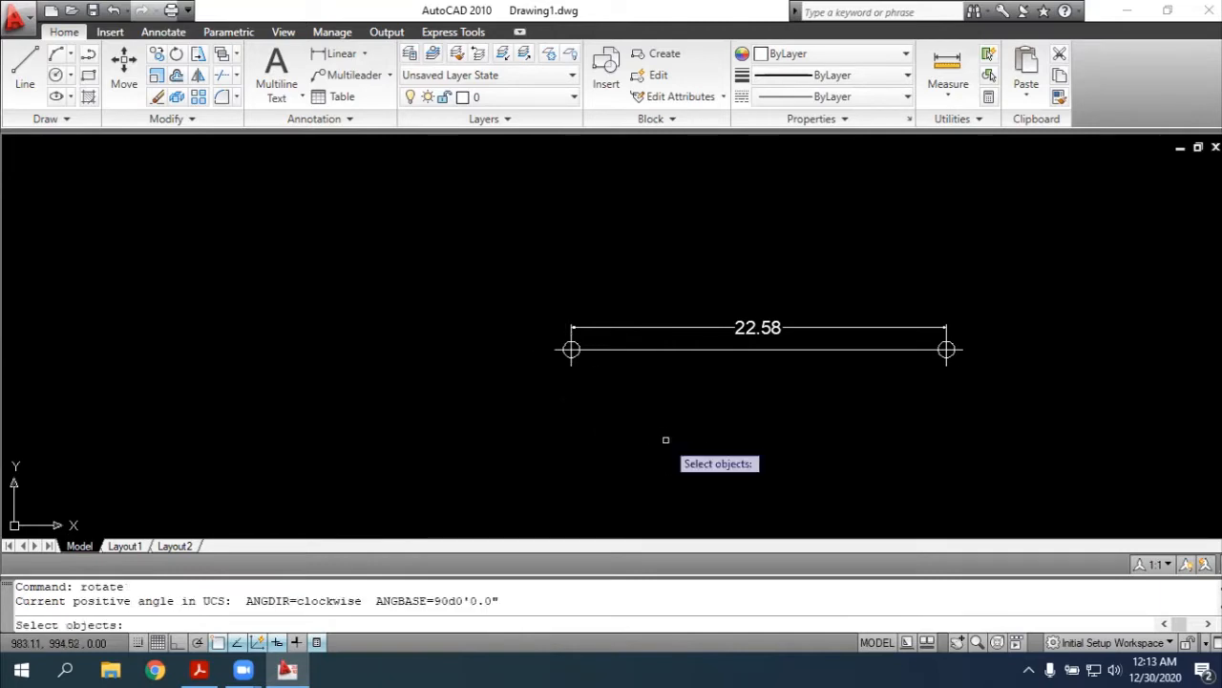
click(640, 349)
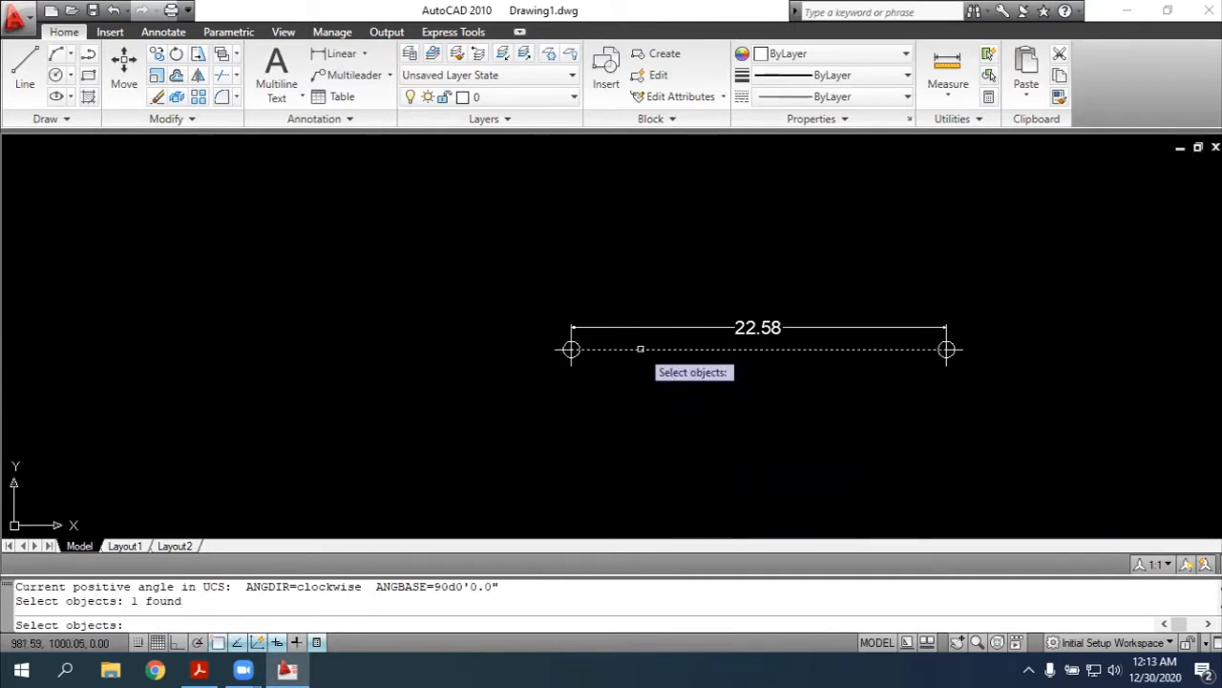
key(Return)
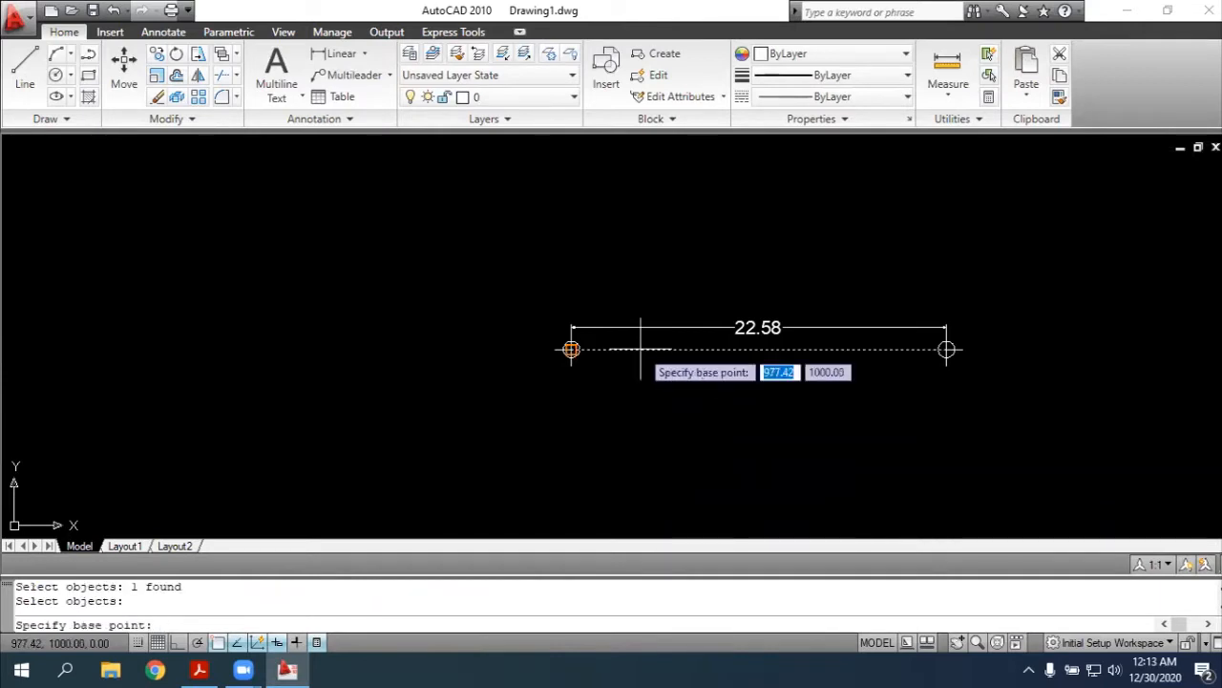
click(571, 350)
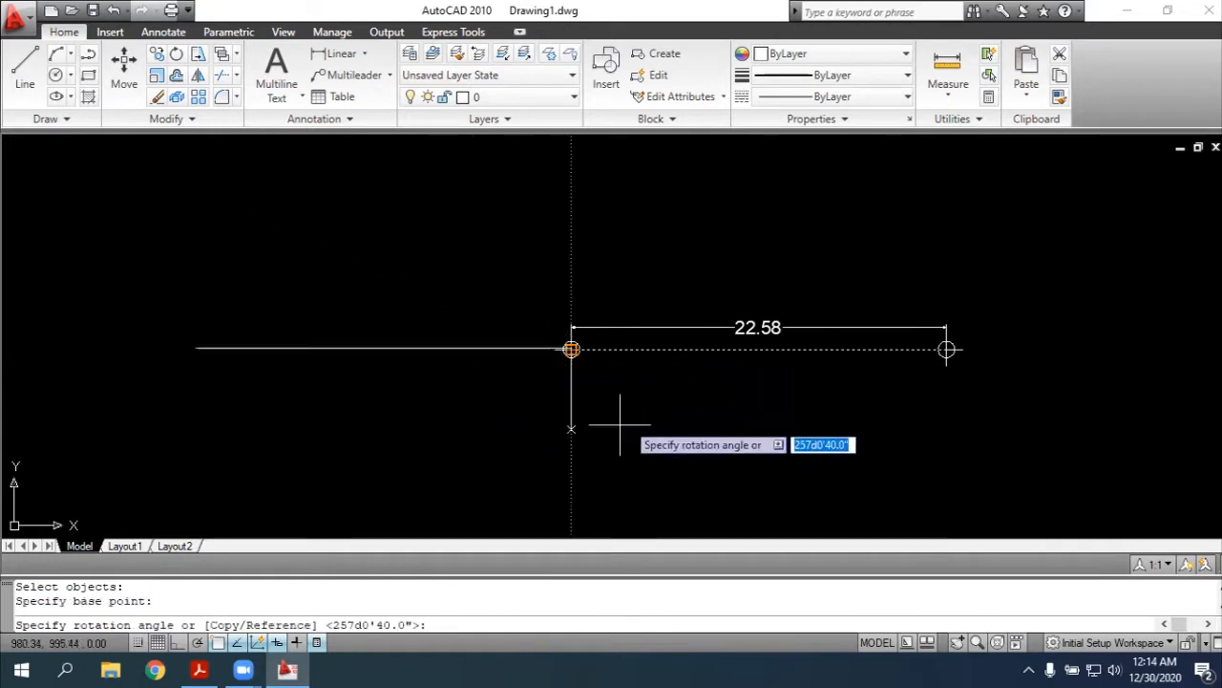
key(alt+Tab)
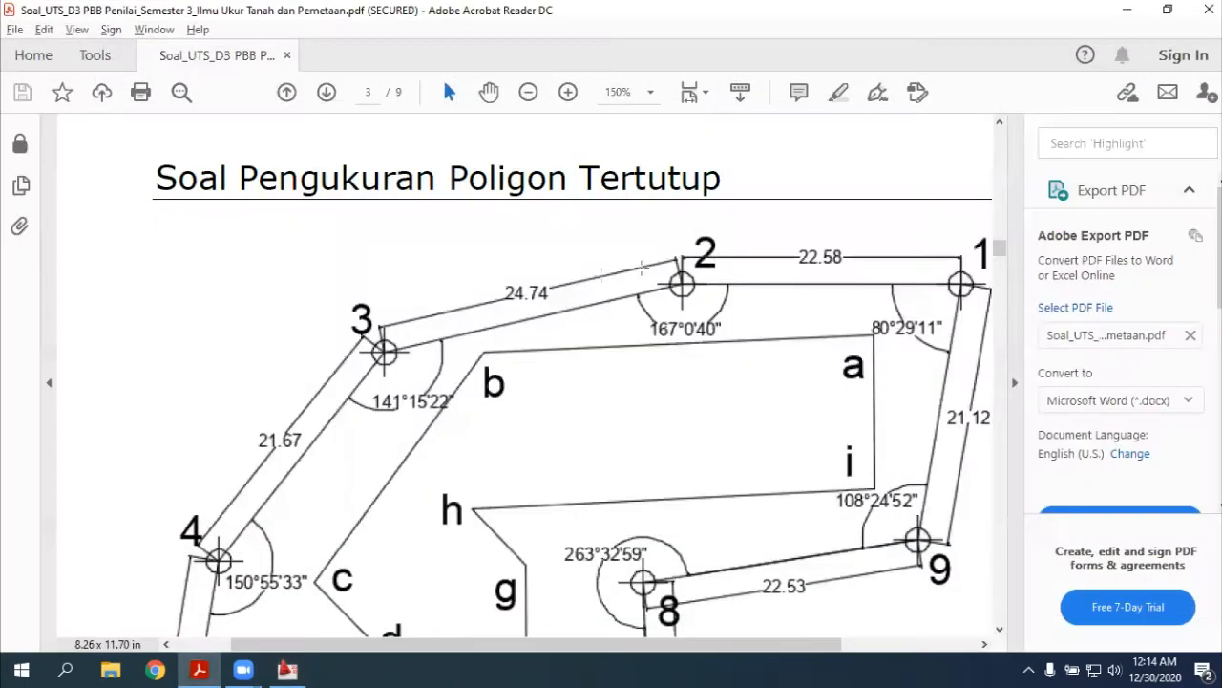
key(alt+Tab)
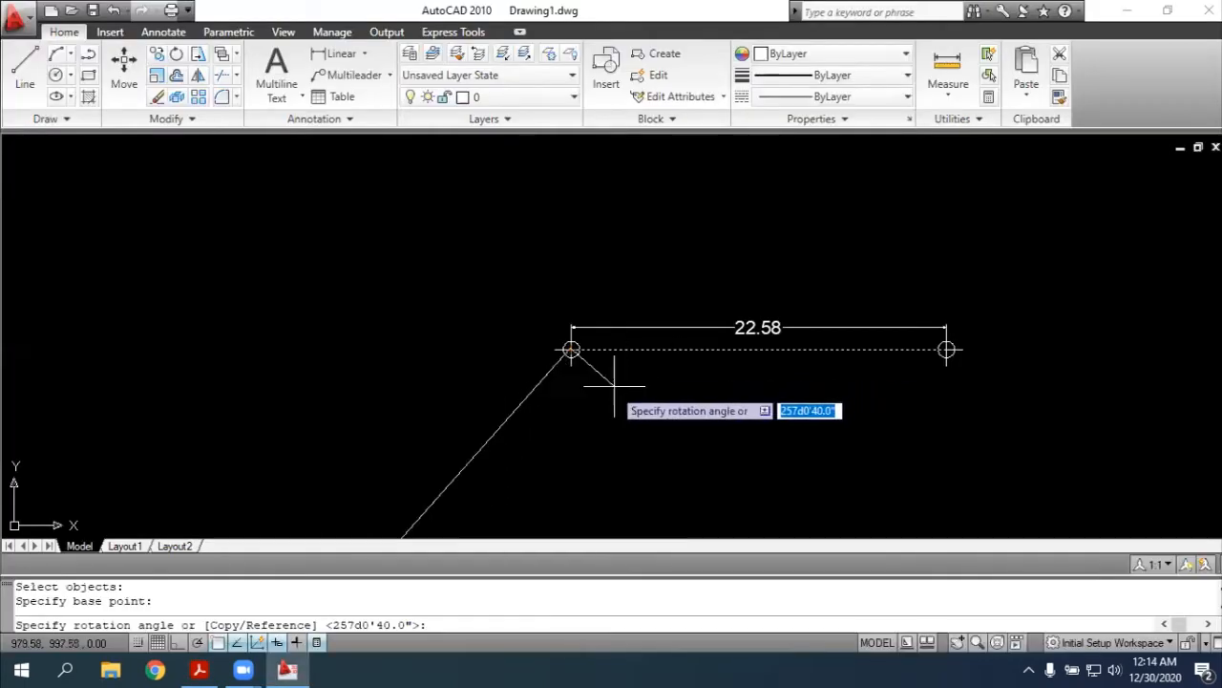
text(167)
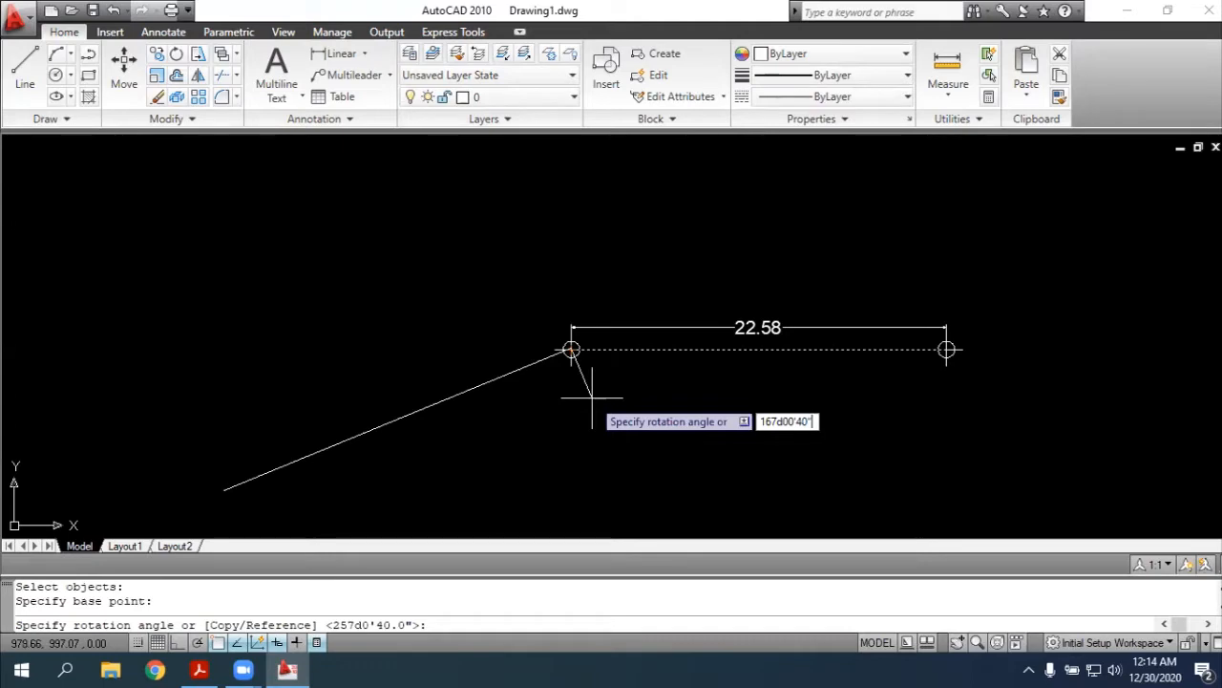
text(d00'40")
key(Return)
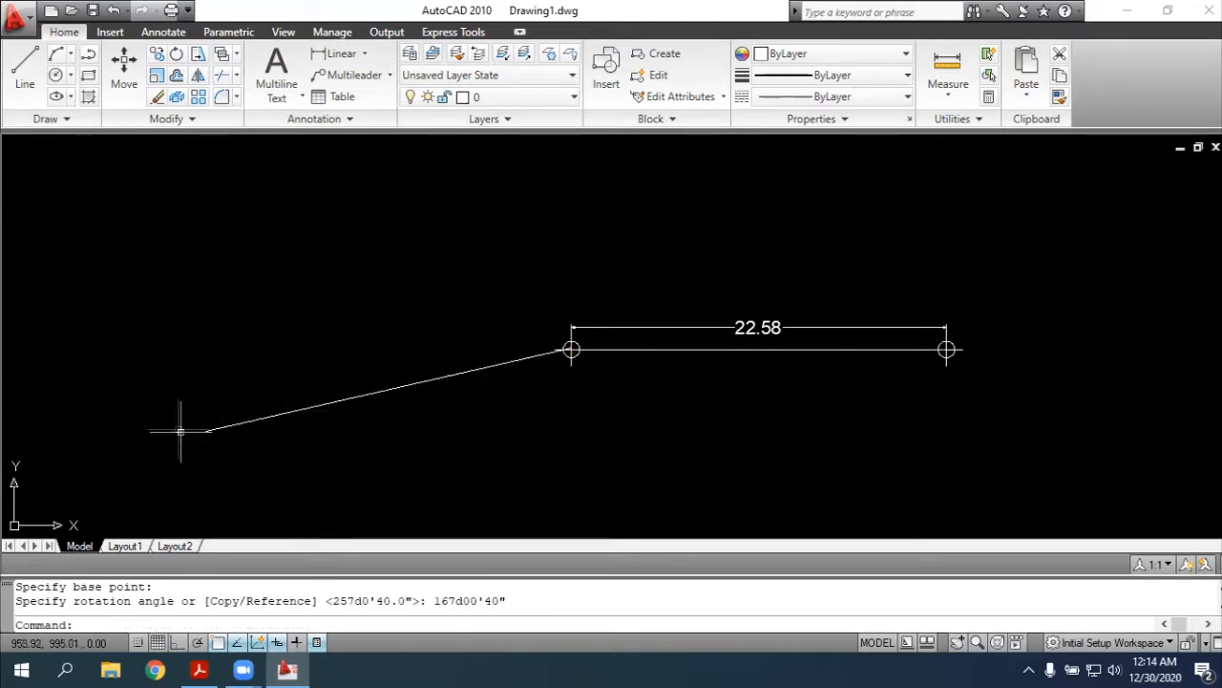
Switch to the exercise PDF in Acrobat Reader, check the distance between points 2 and 3, and return to AutoCAD
key(alt+Tab)
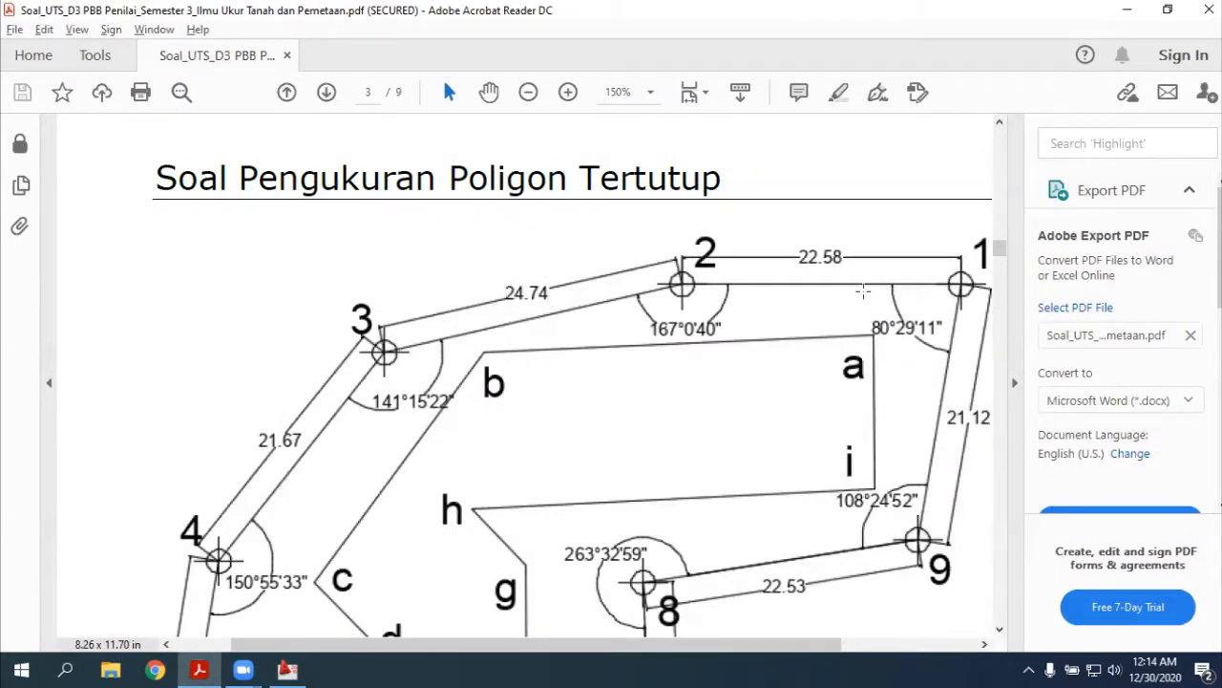
key(alt+Tab)
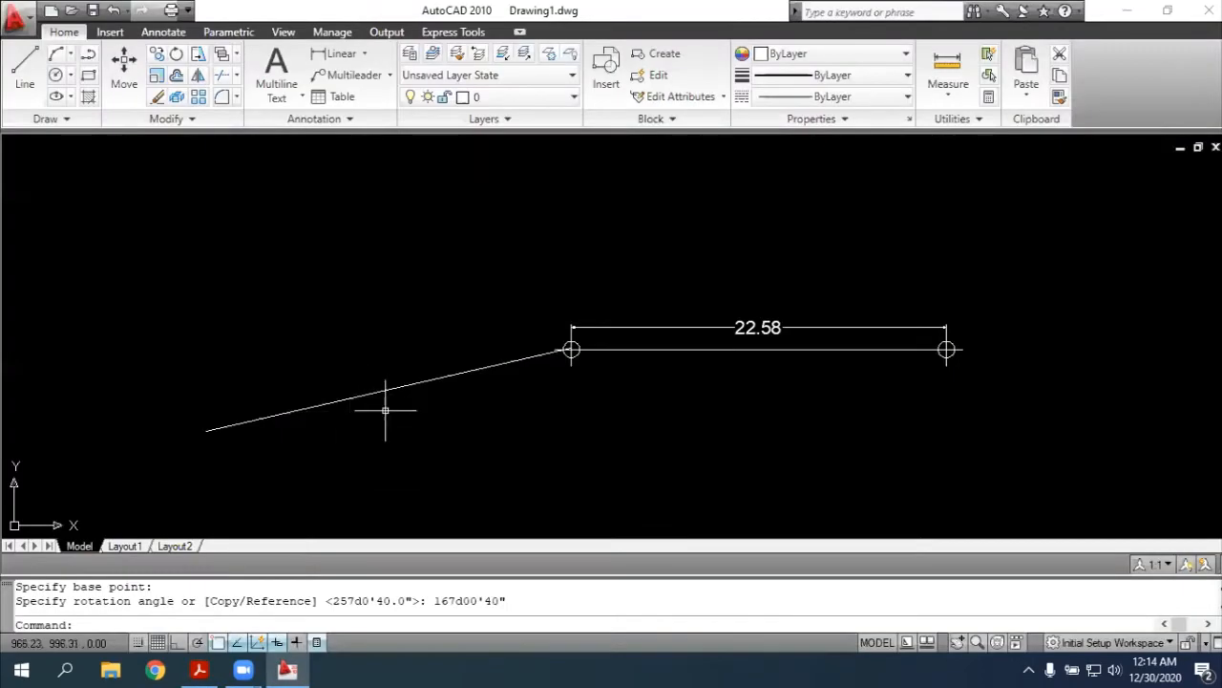
key(Escape)
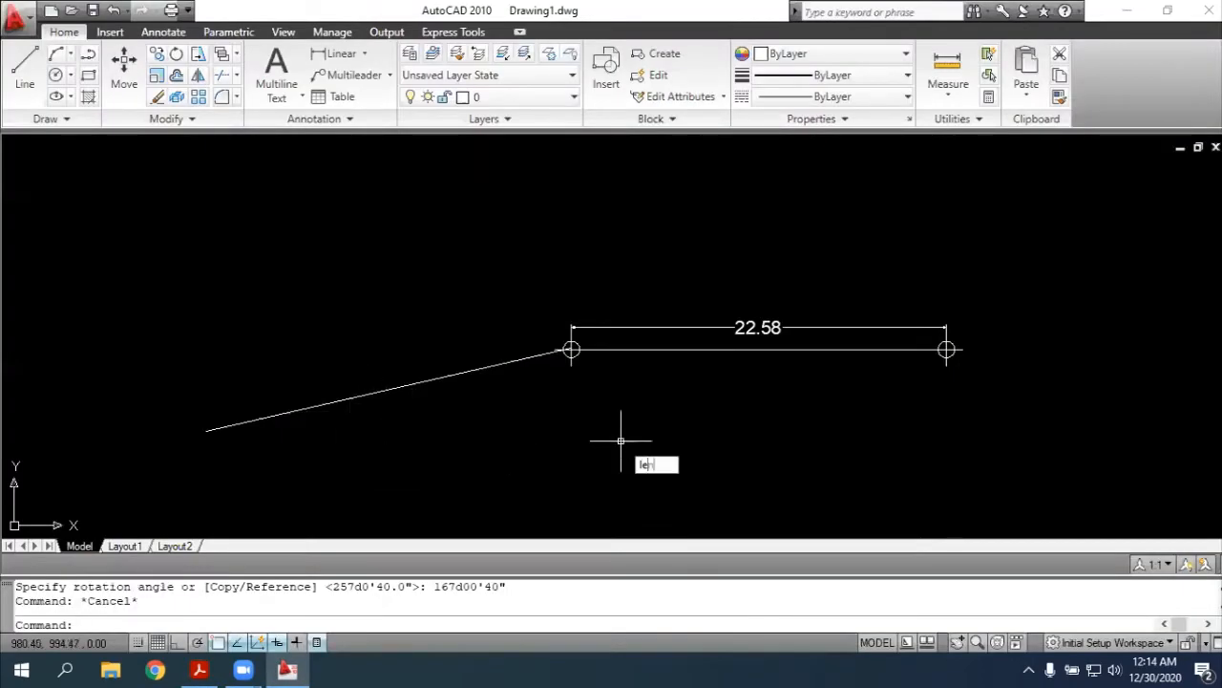
Lengthen the rotated polyline at its western end to a total of 24.74, rechecking the PDF, and place a point on the new endpoint
key(Return)
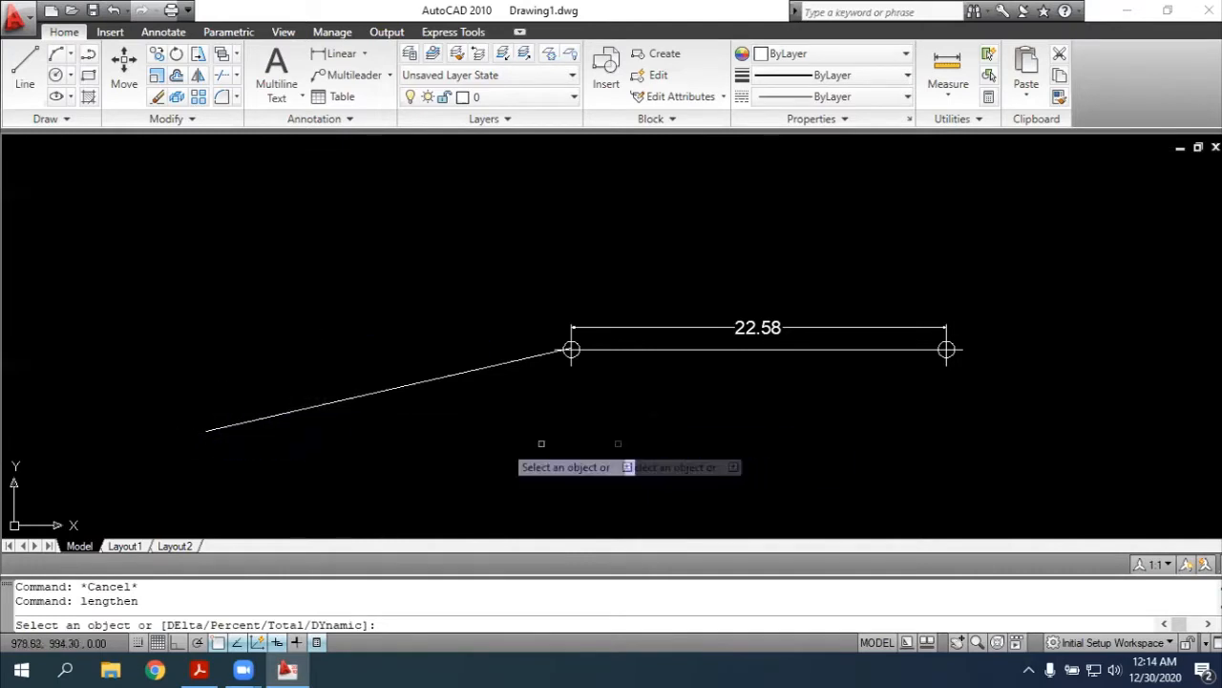
click(402, 388)
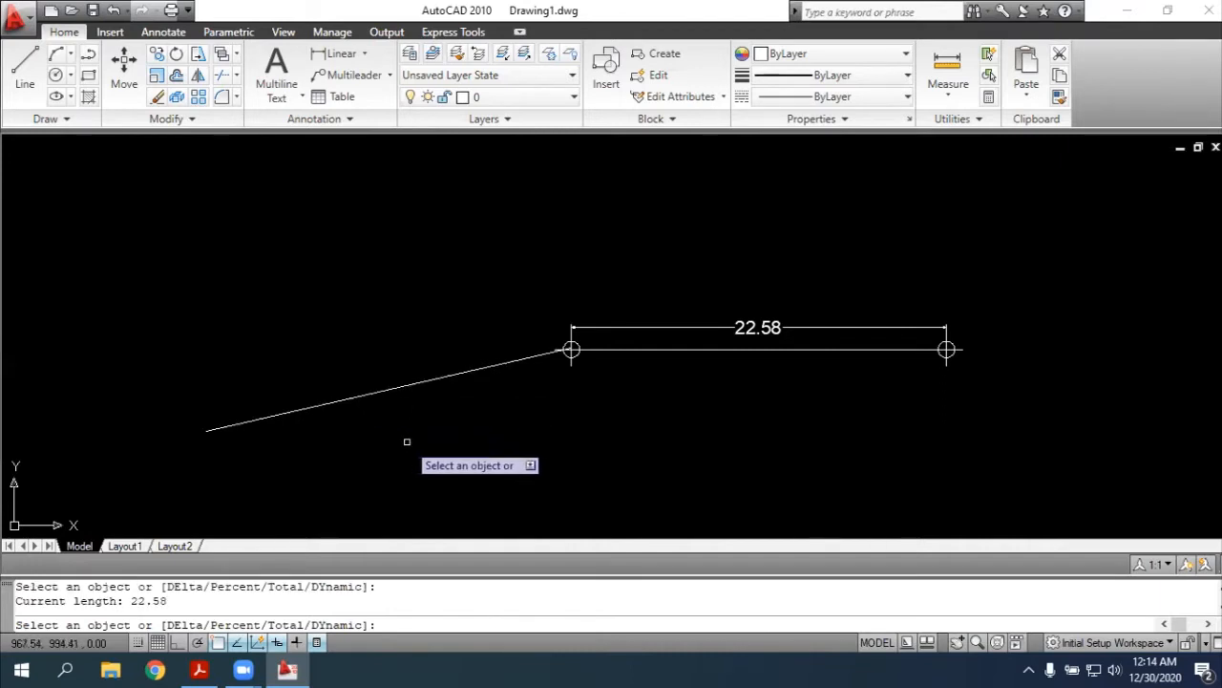
text(tota)
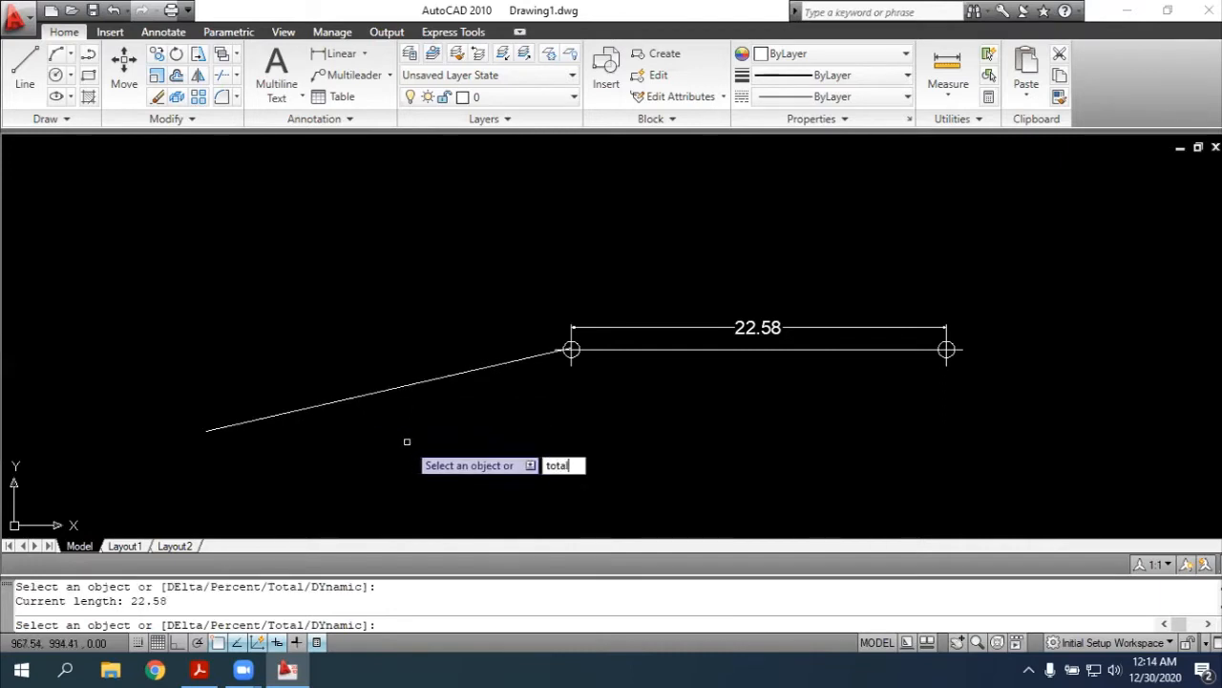
text(l)
key(Return)
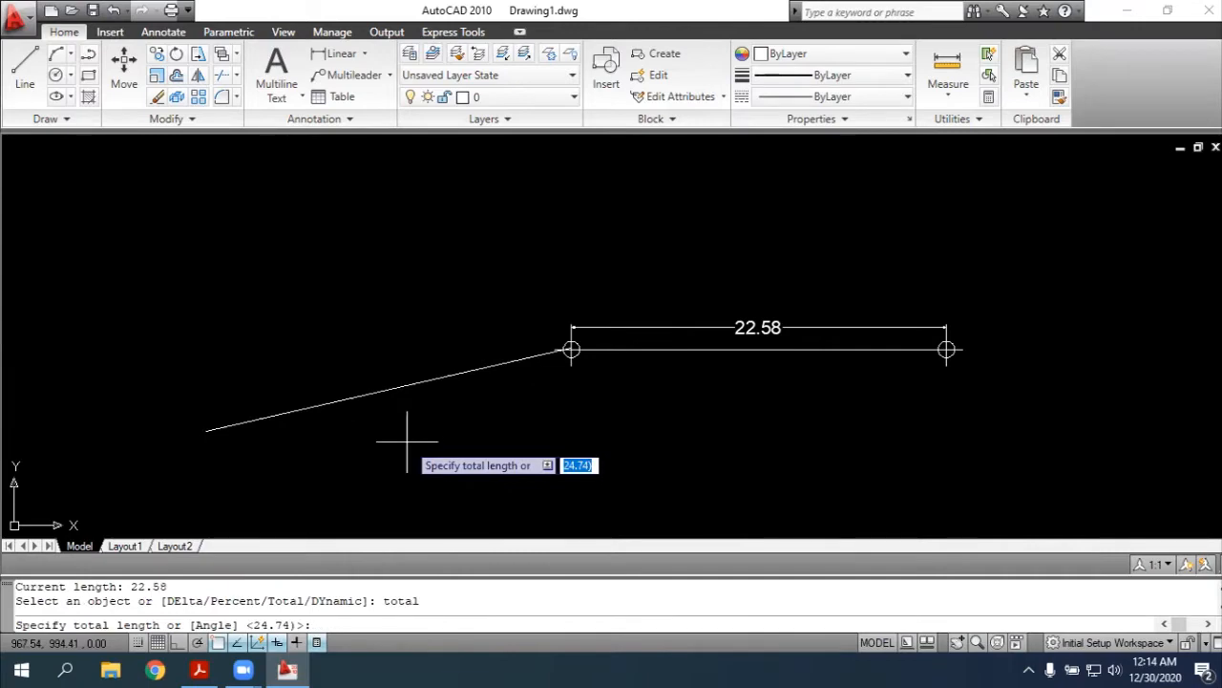
key(alt+Tab)
key(alt+Tab)
text(24.74)
key(Return)
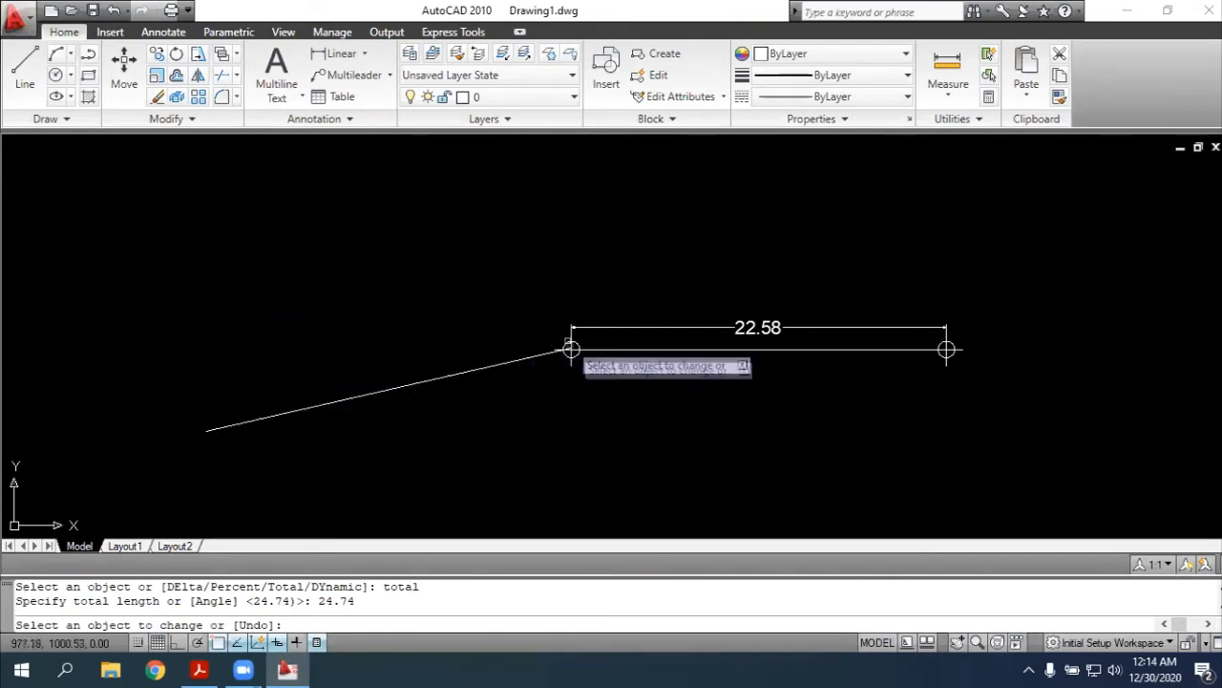
click(216, 429)
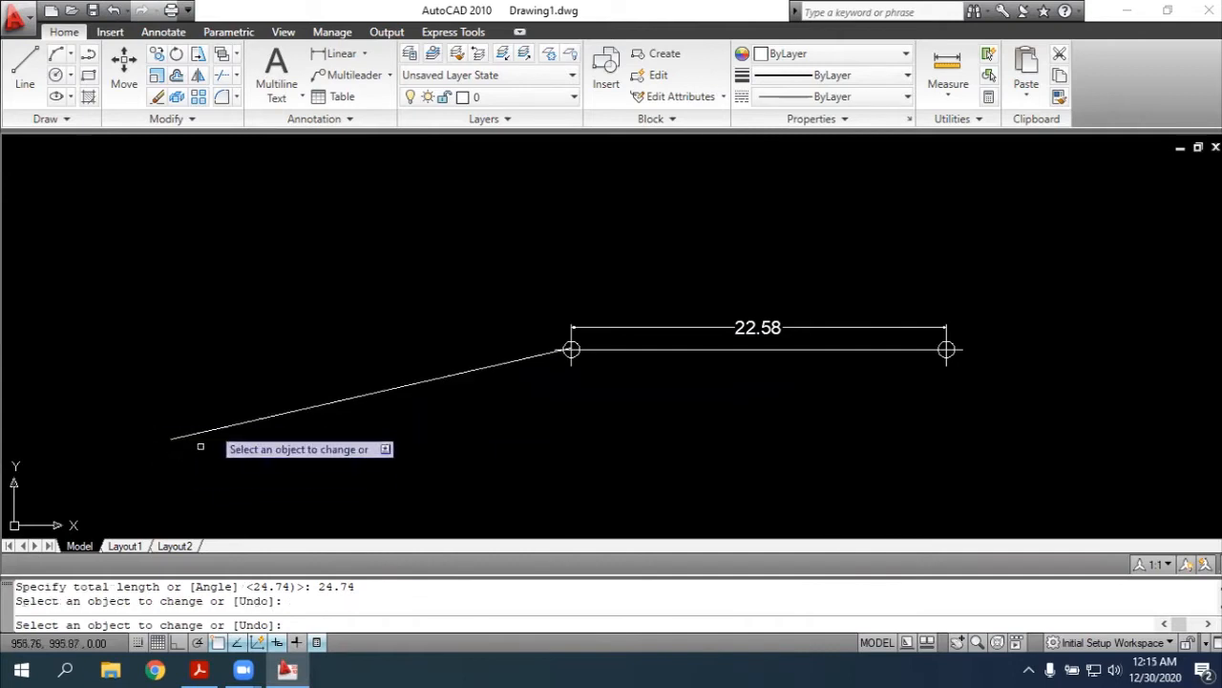
key(Escape)
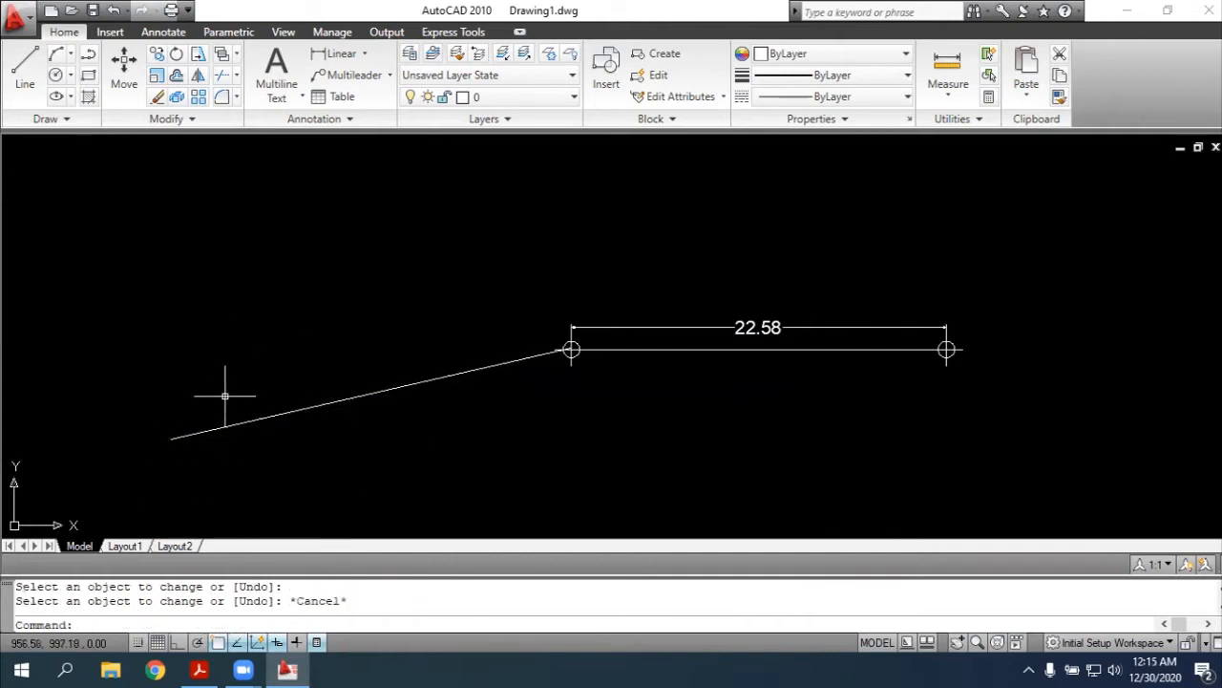
key(Return)
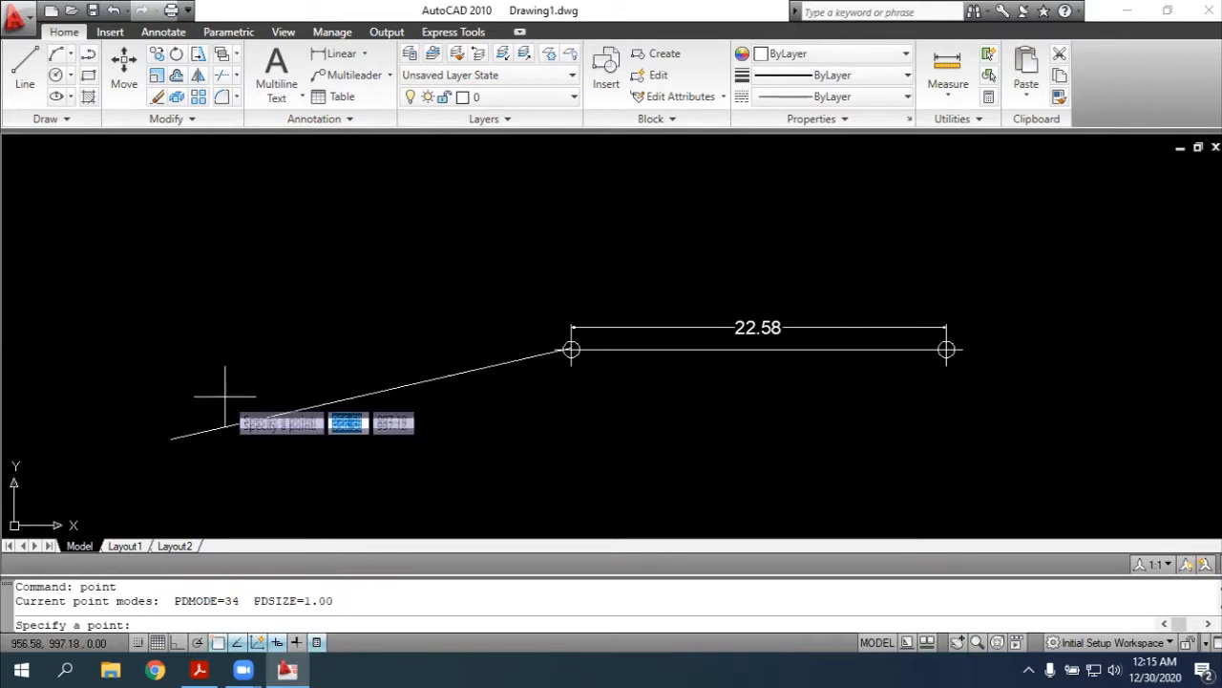
click(171, 440)
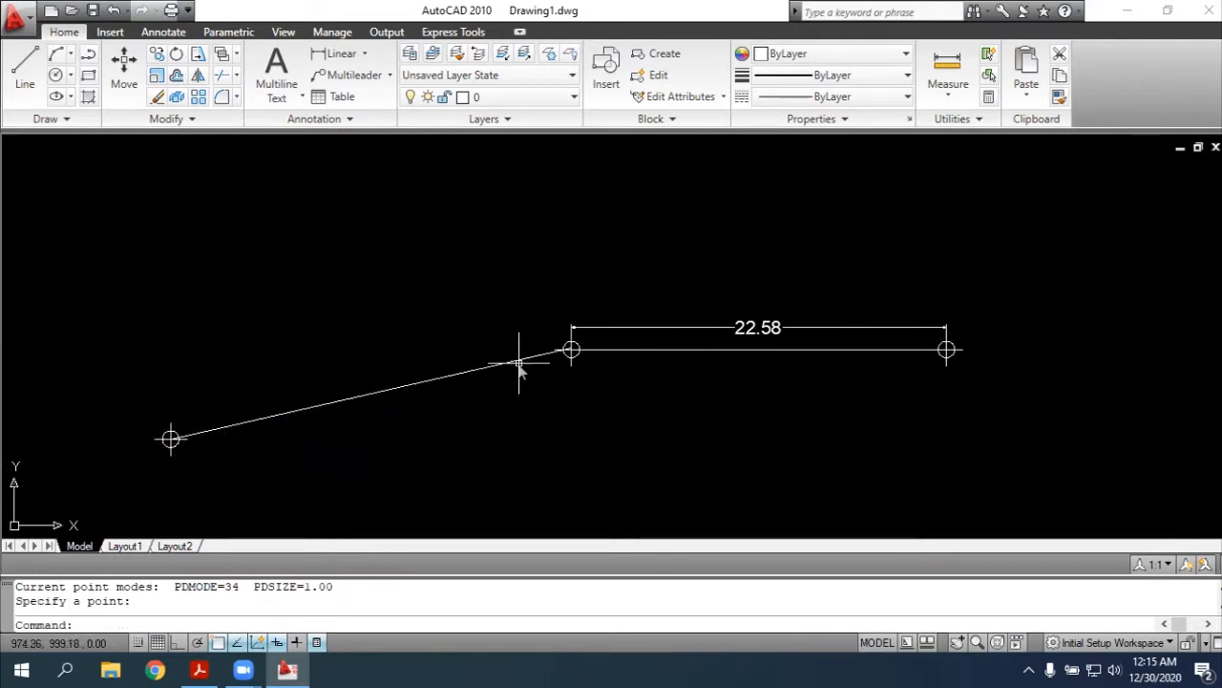
key(Return)
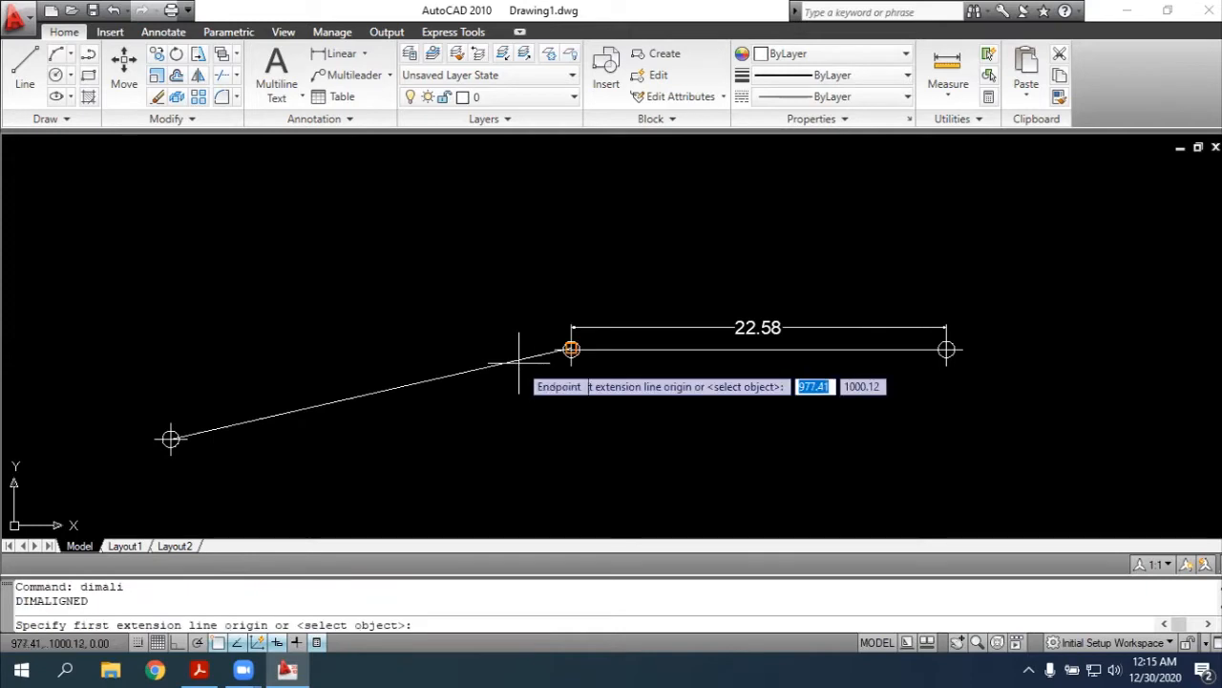
click(571, 349)
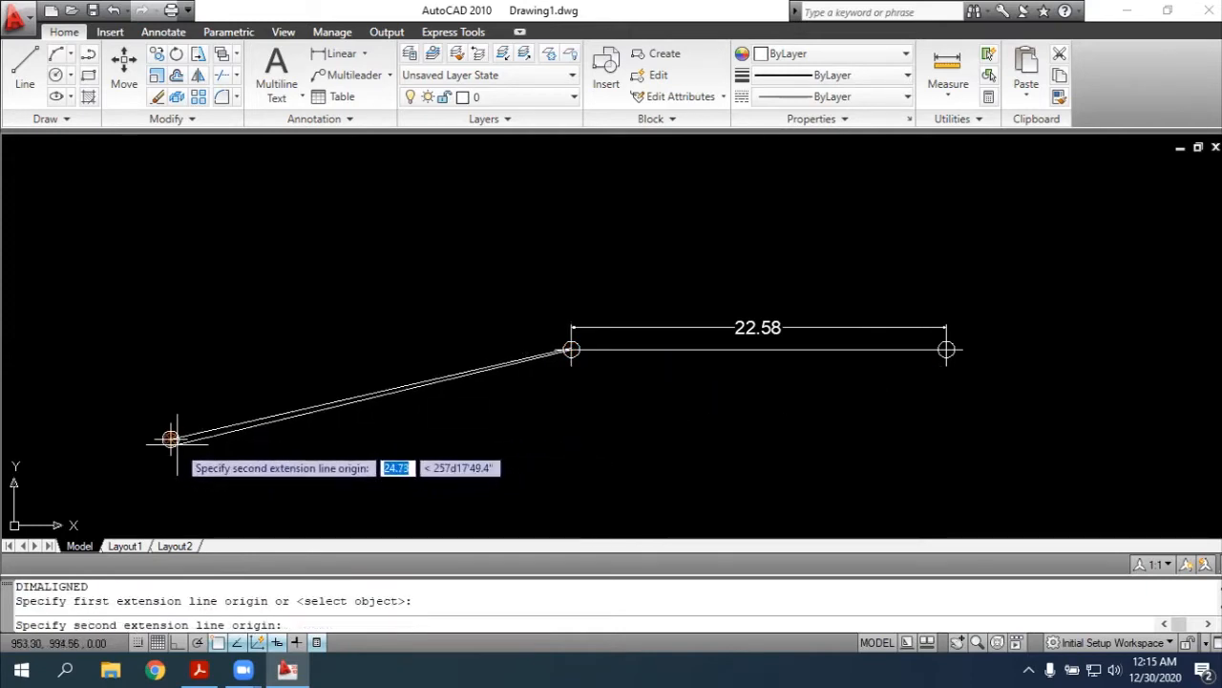
click(170, 439)
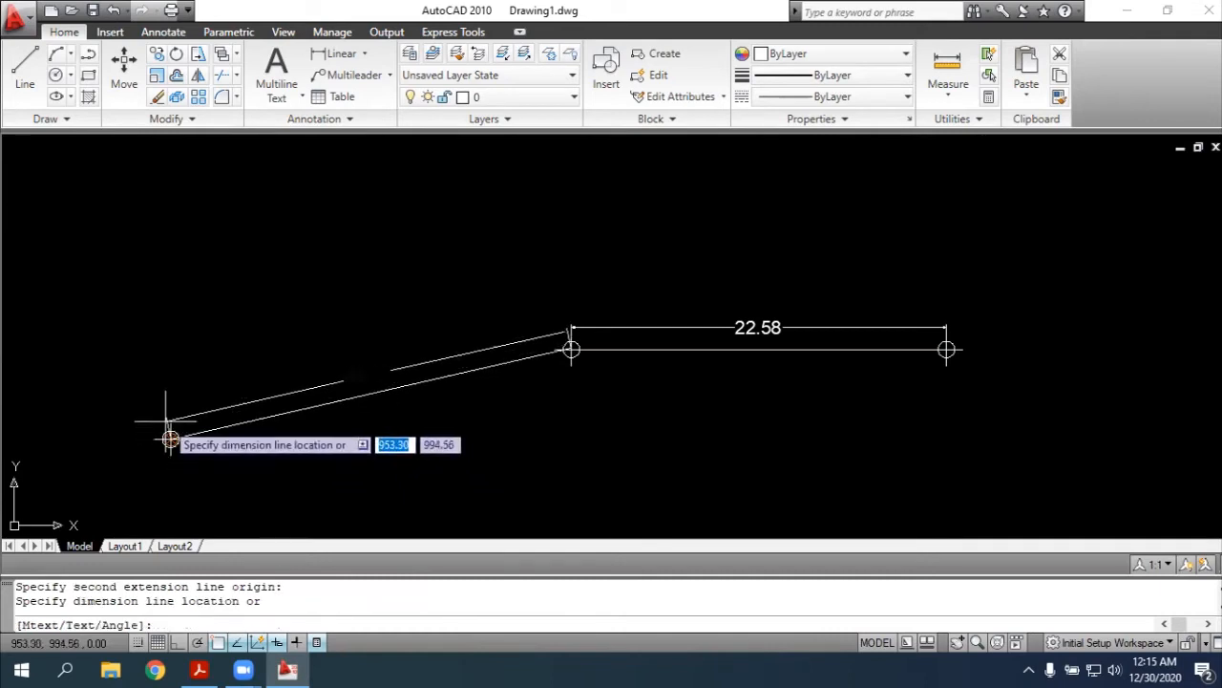
key(Escape)
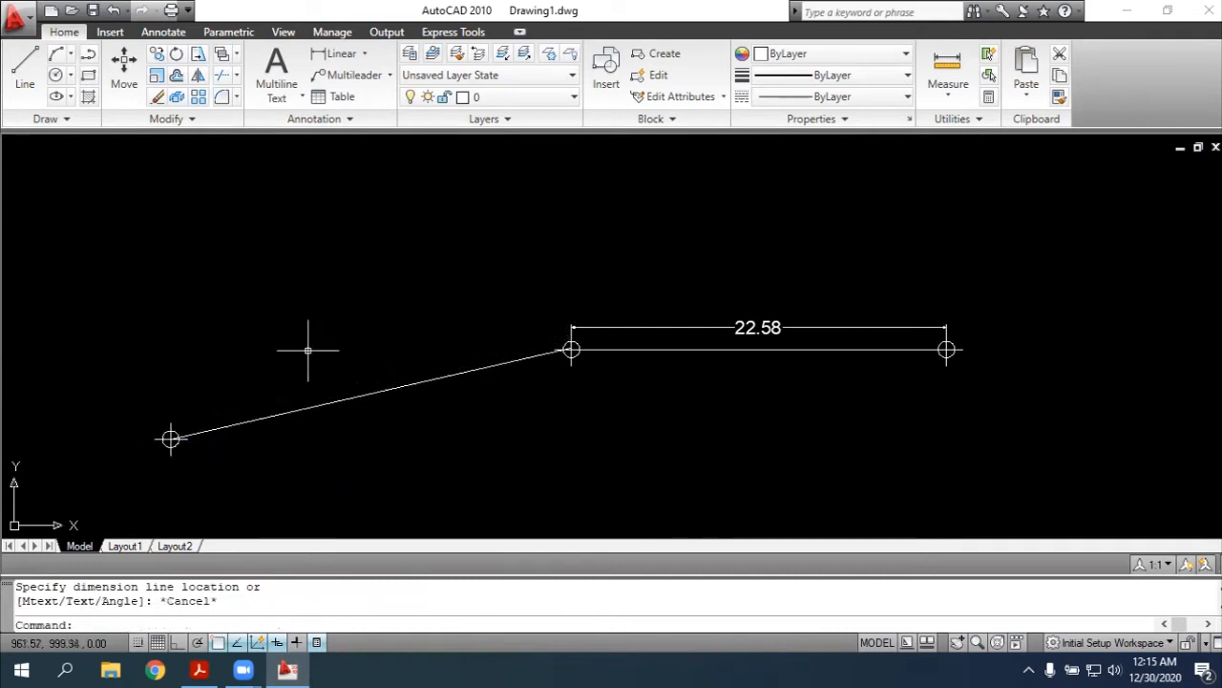
Add an aligned dimension between point 2 and the new western point, placed just above the sloping polyline
key(Return)
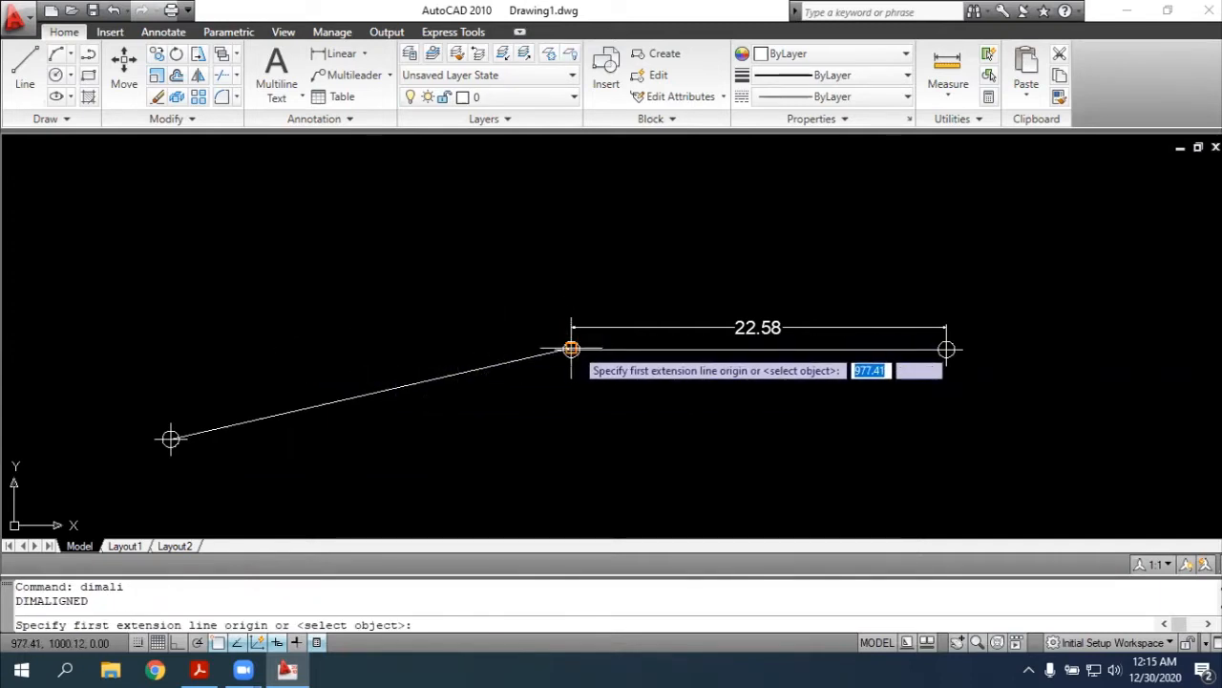
click(571, 349)
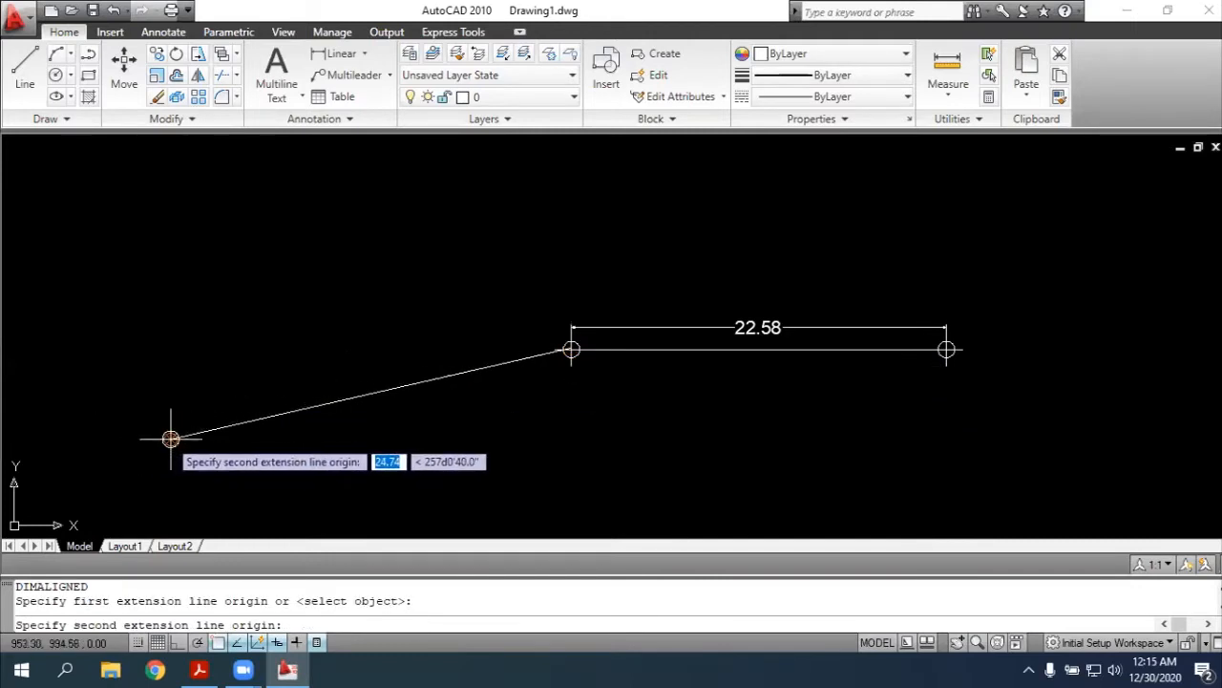
click(170, 439)
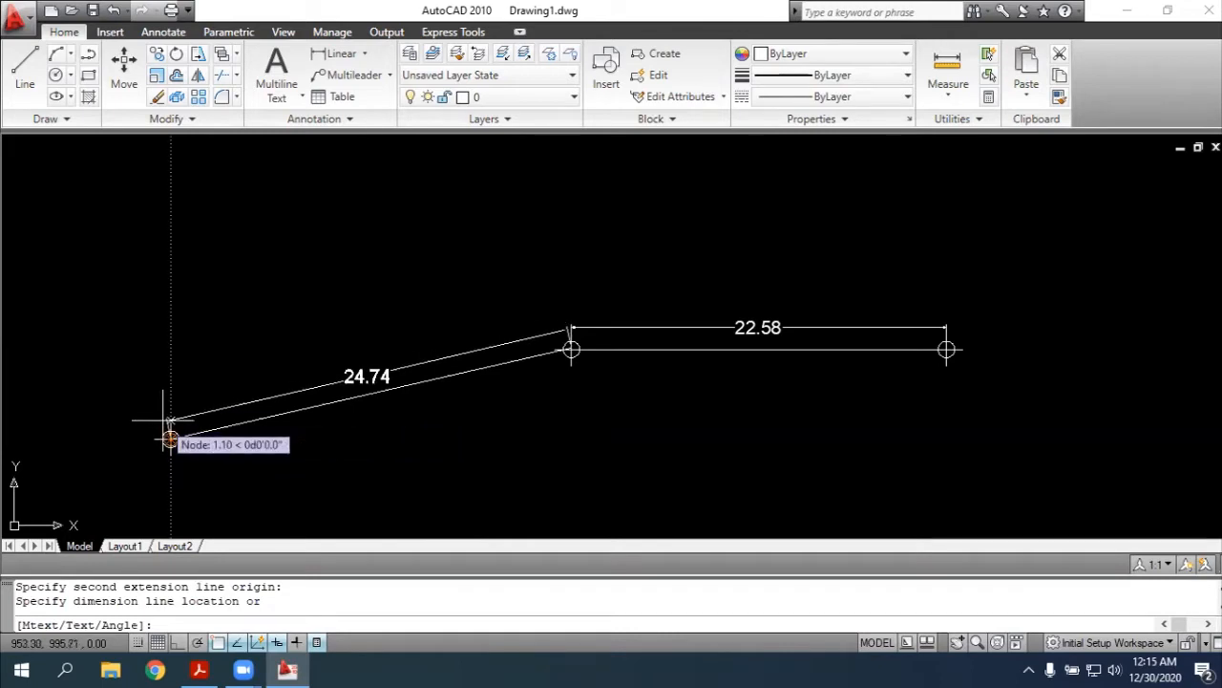
click(170, 439)
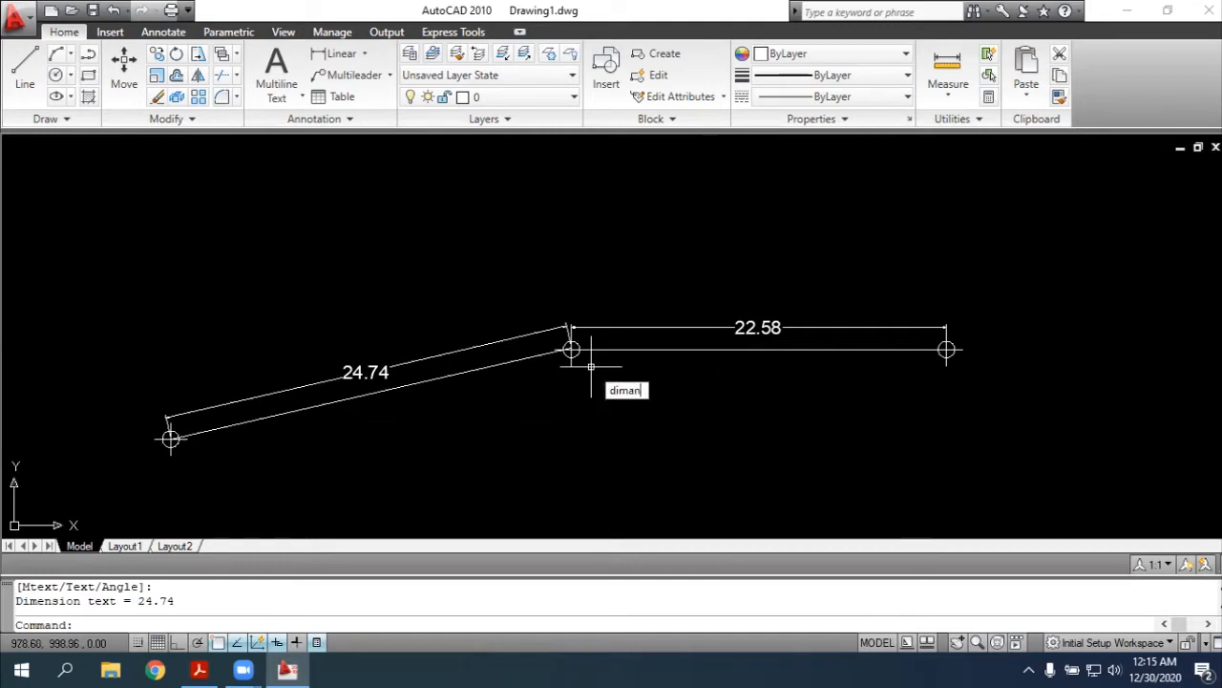
Add an angular dimension between the horizontal and sloping polylines at point 2, with its arc below the vertex
text(dimang)
key(Return)
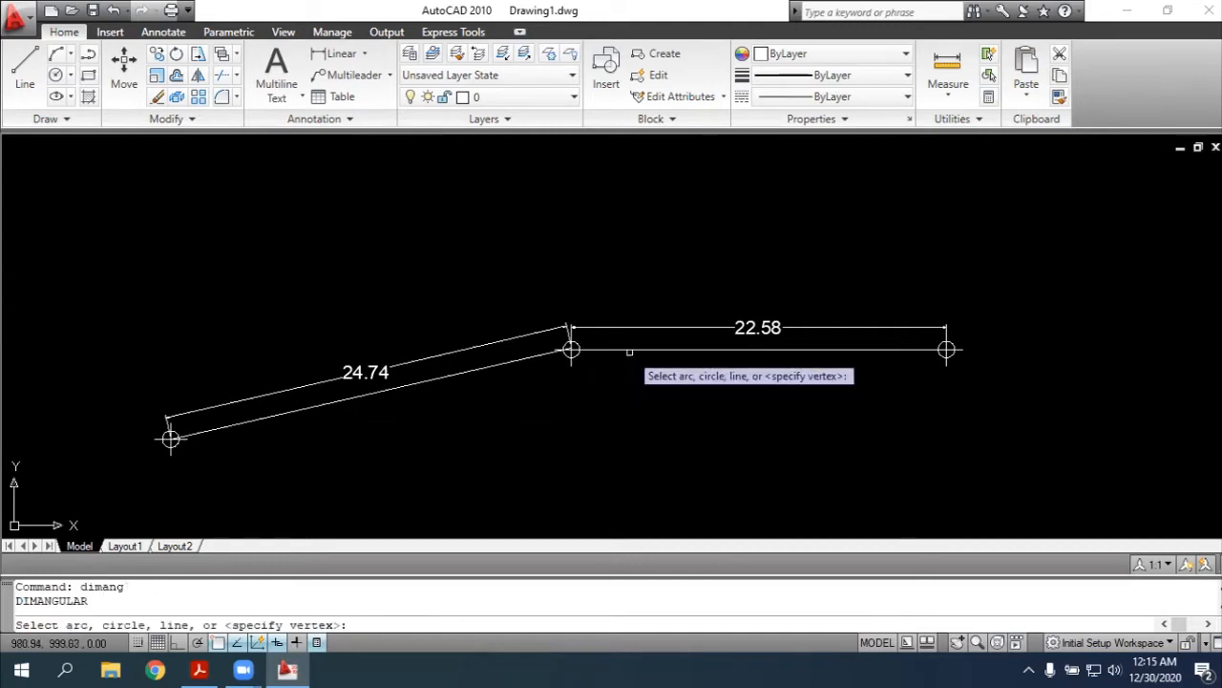
click(627, 351)
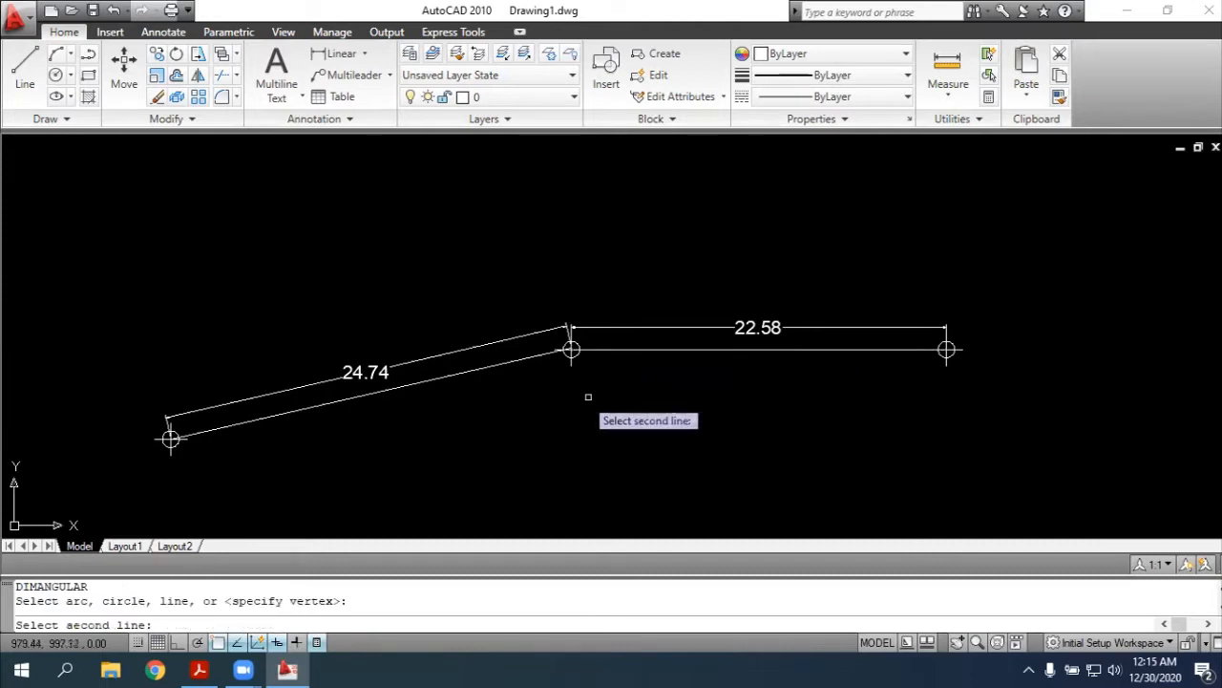
click(497, 365)
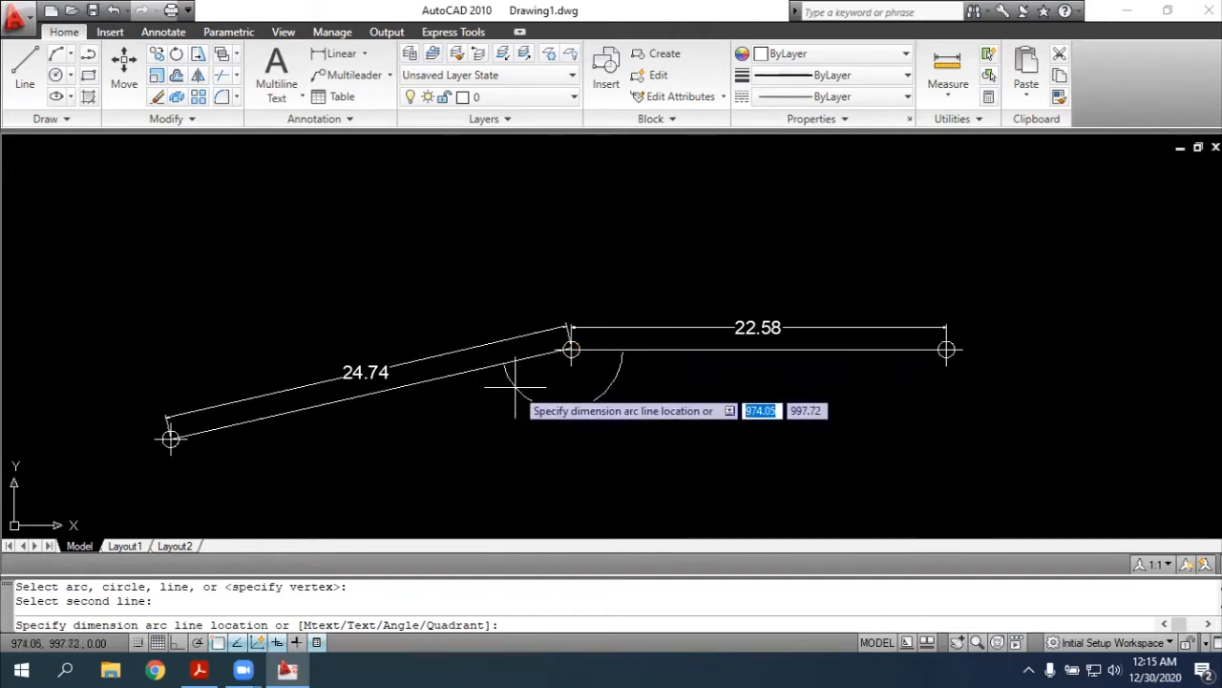
click(515, 386)
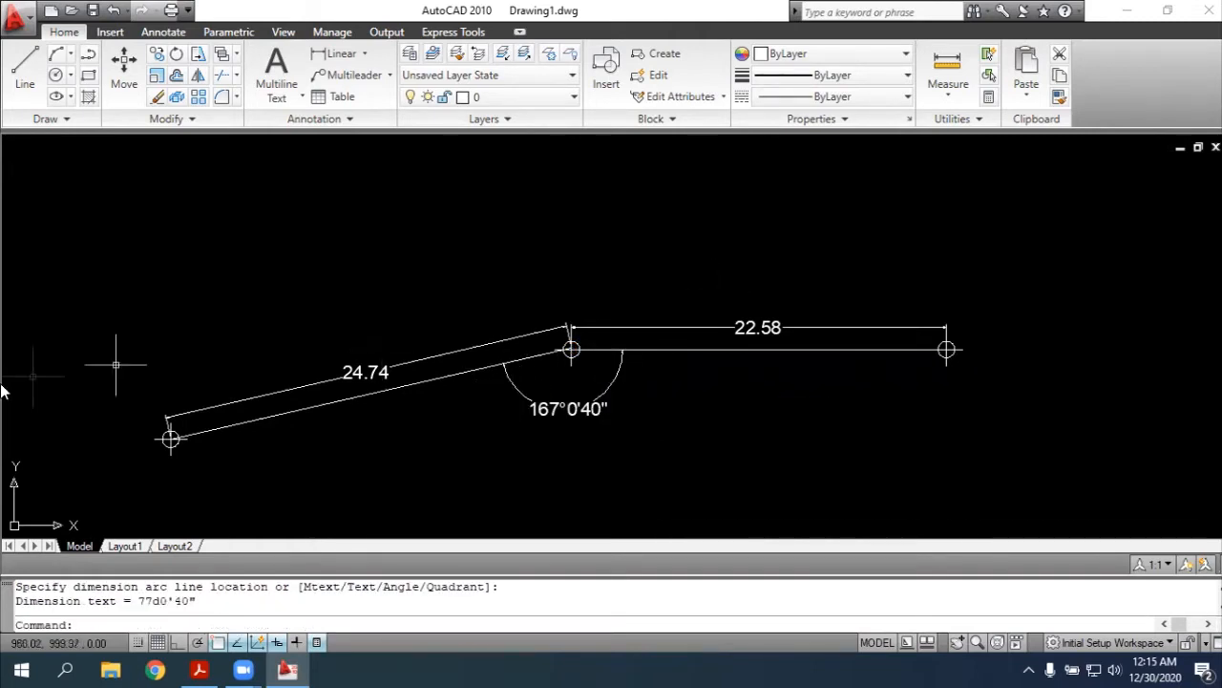
scroll(92, 318, down, 2)
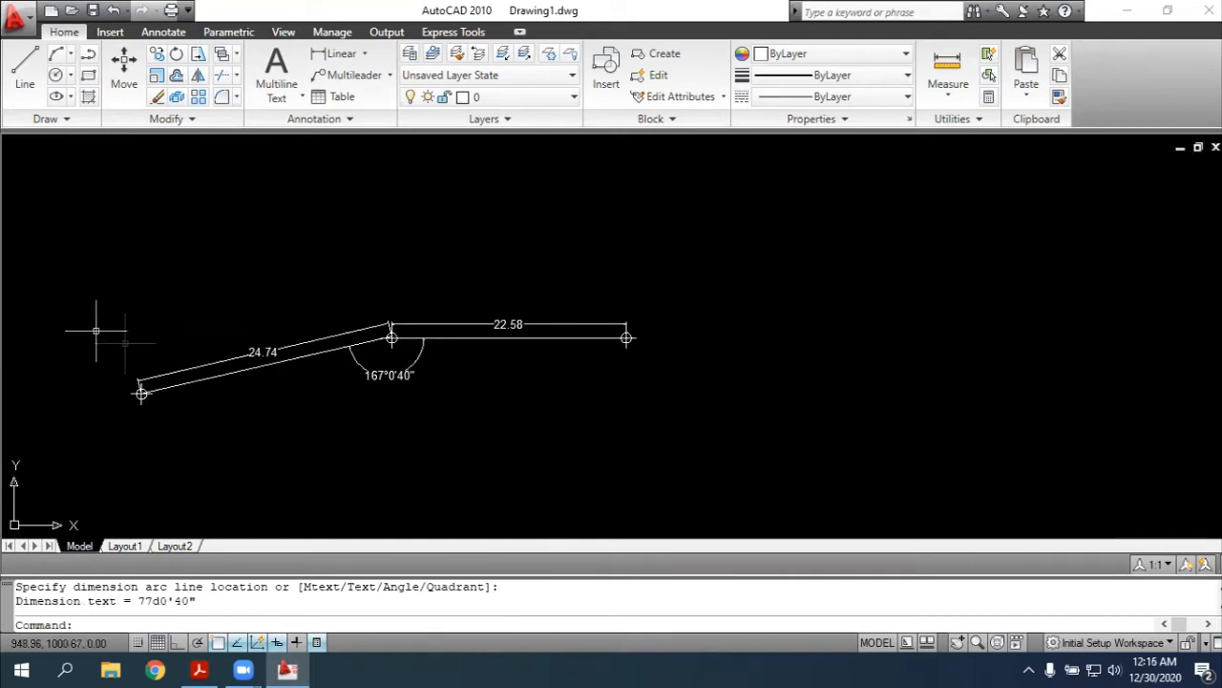
key(Escape)
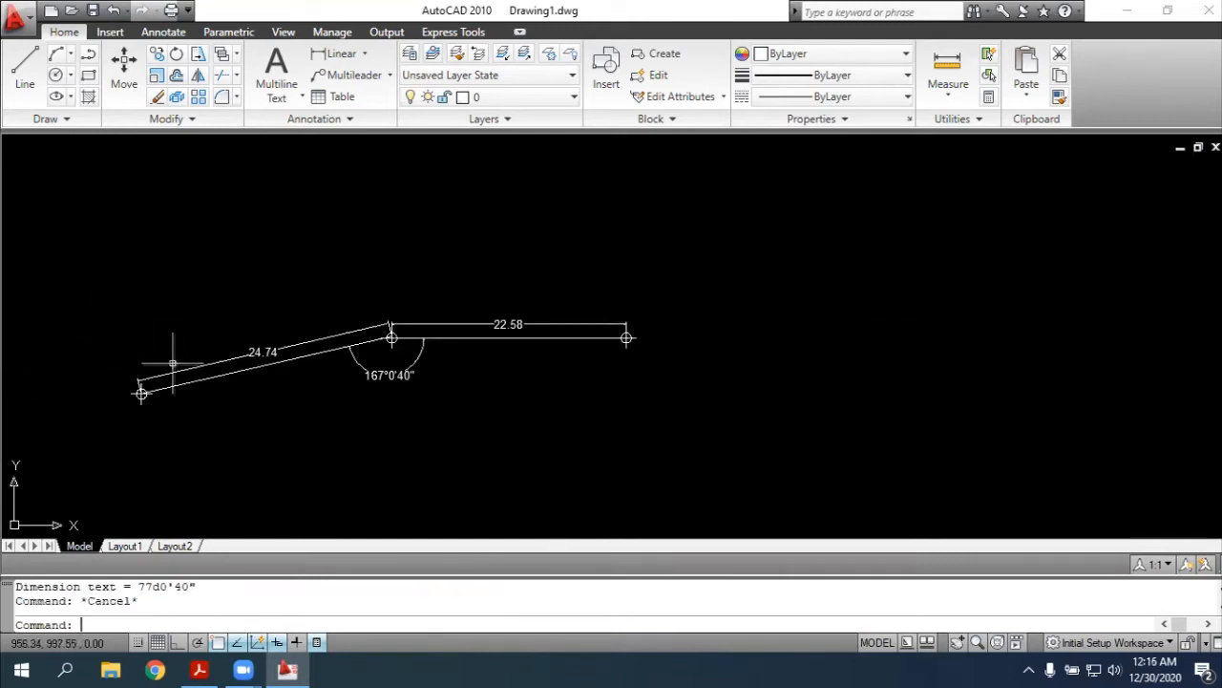
Copy the sloping polyline between points 2 and 3 and paste the copy with its insertion point at point 3
click(975, 642)
drag(532, 439, 826, 370)
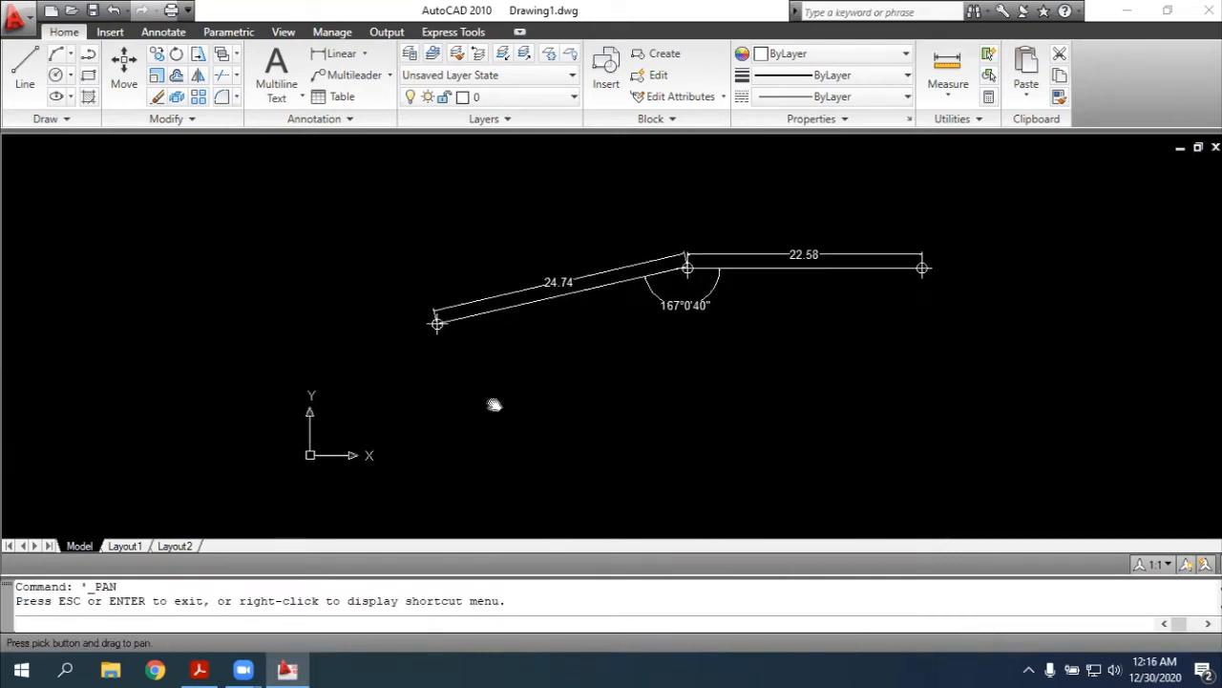
scroll(492, 405, up, 2)
drag(644, 367, 692, 348)
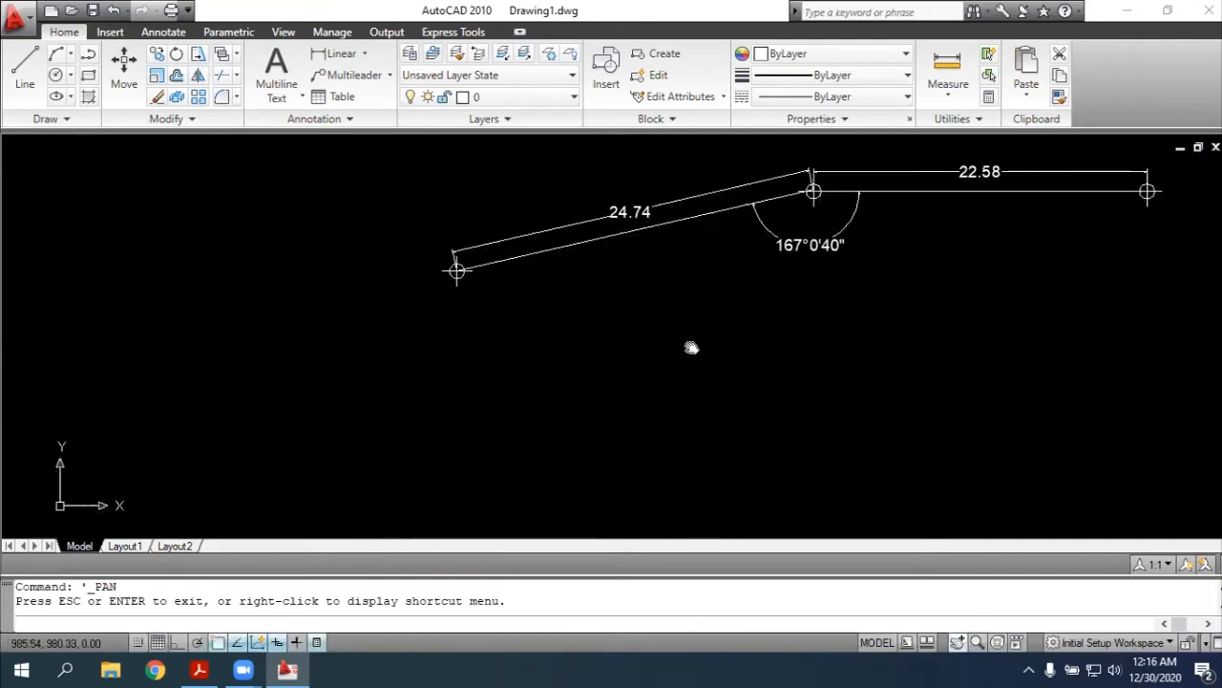
key(Escape)
click(547, 253)
key(ctrl+c)
key(ctrl+v)
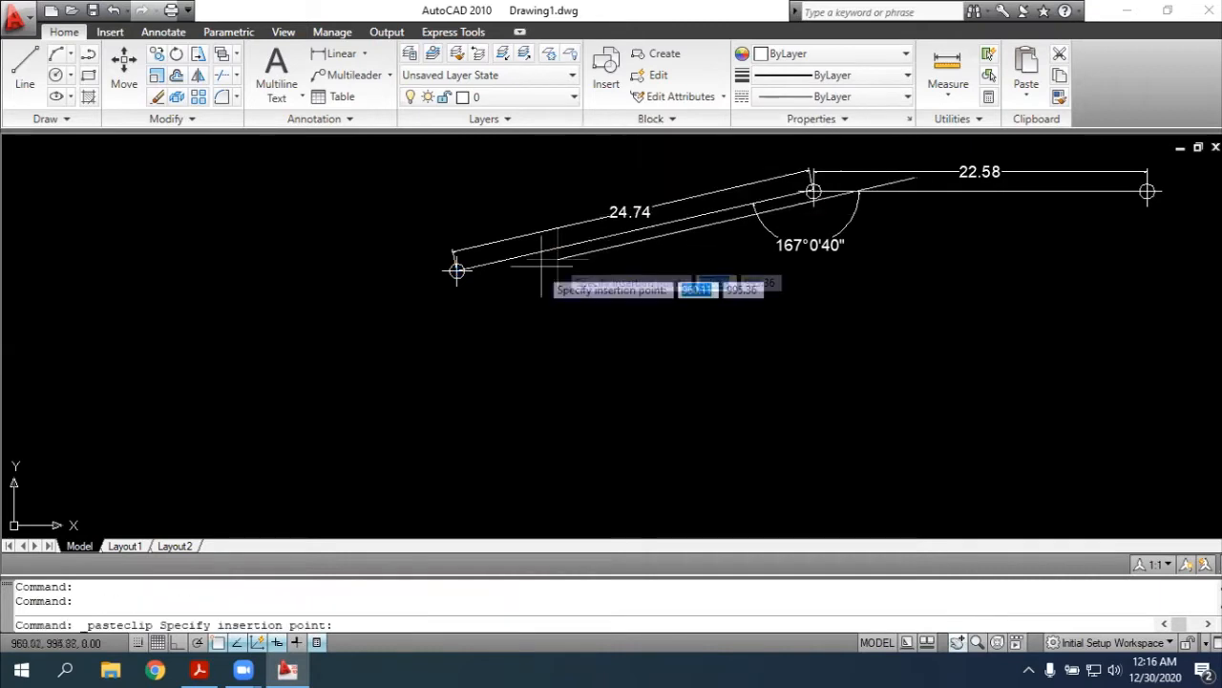
click(456, 270)
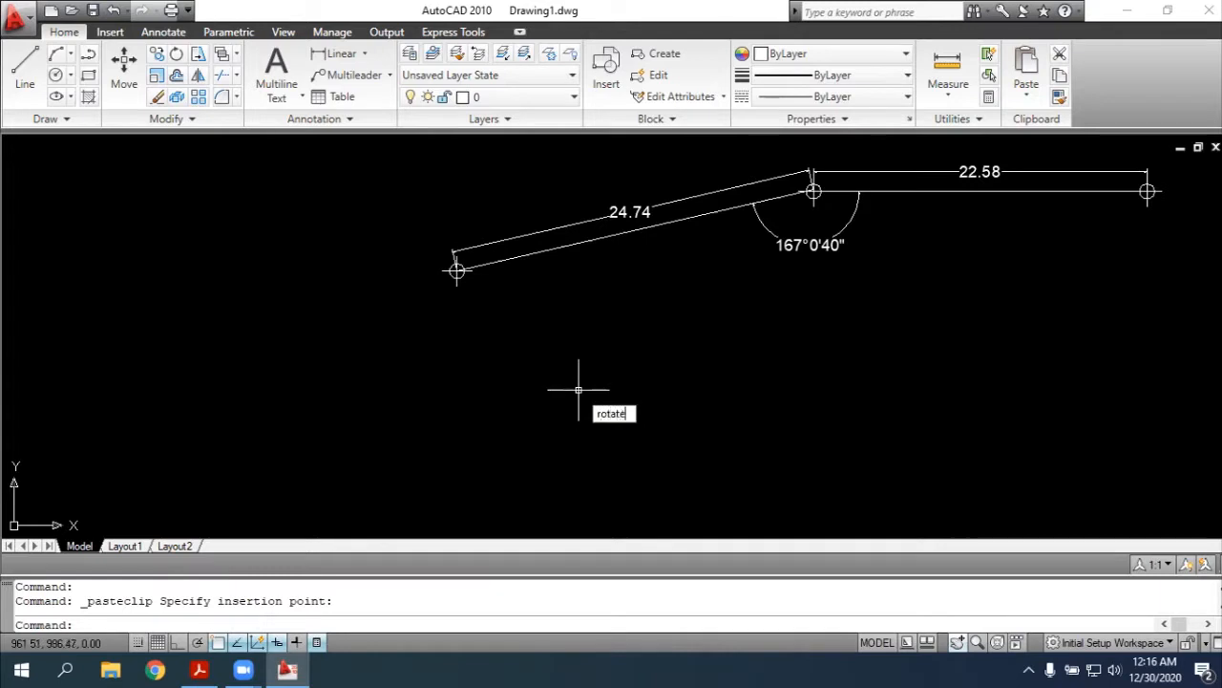
Rotate one of the overlapping sloping polylines about point 3 by 141d15'22", checking the angle in the exercise PDF in Acrobat Reader
key(Return)
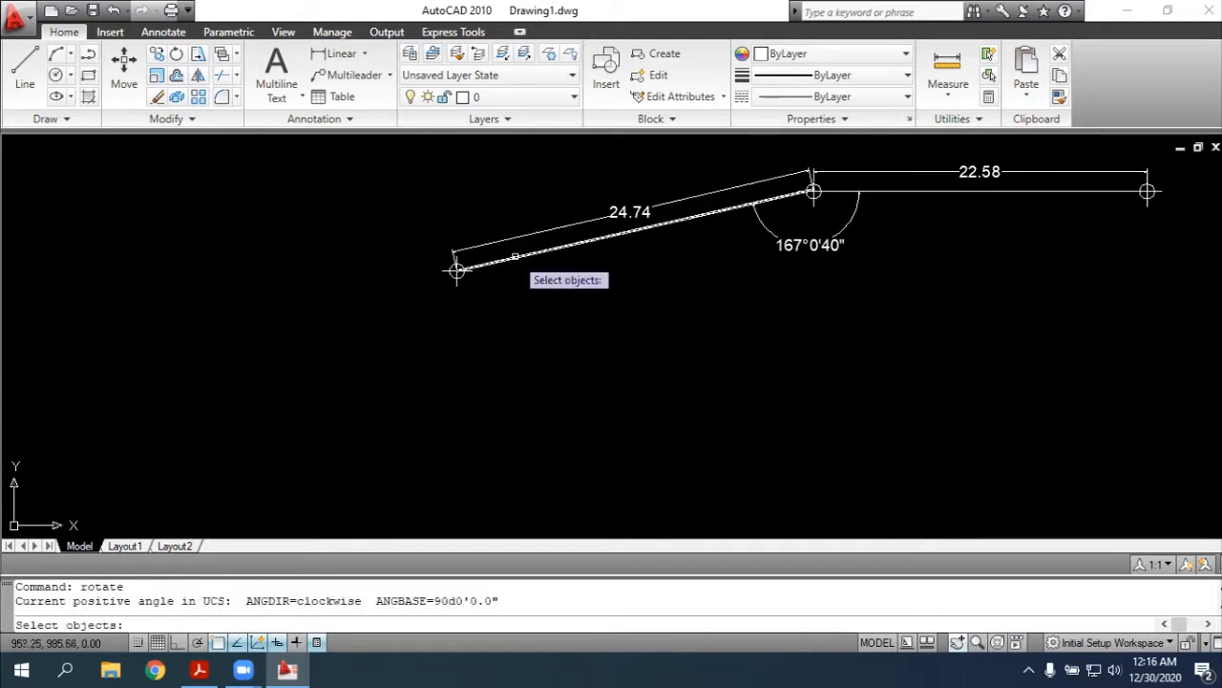
click(456, 271)
key(Return)
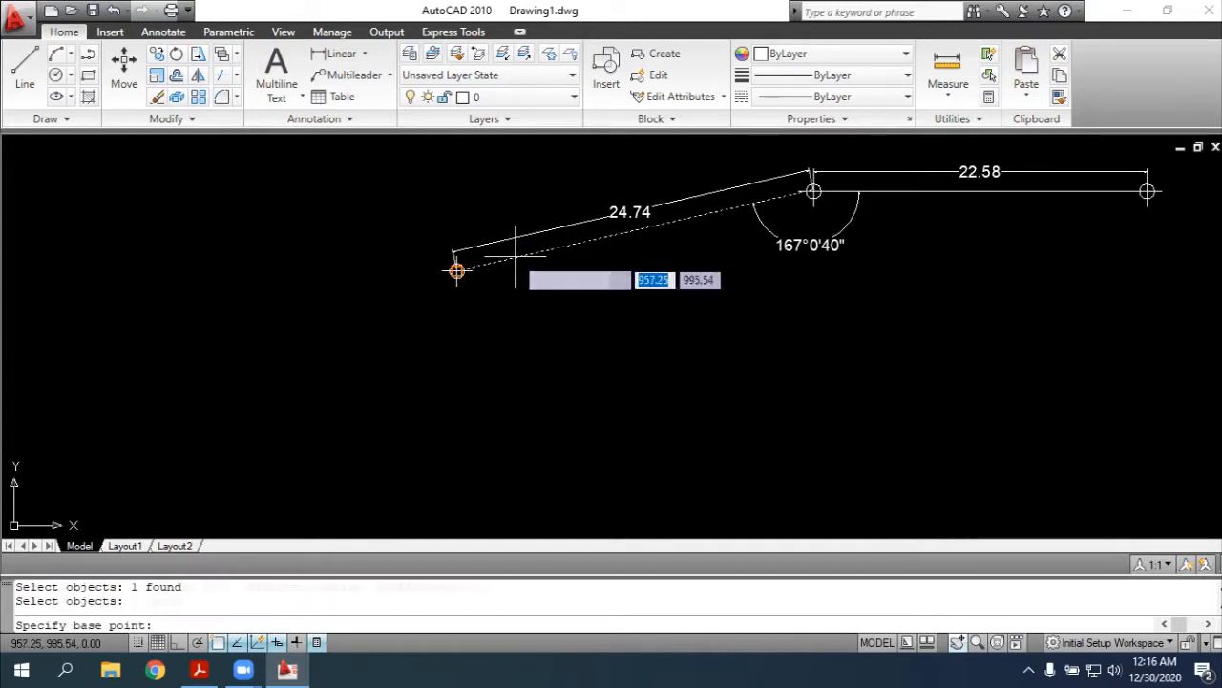
click(457, 270)
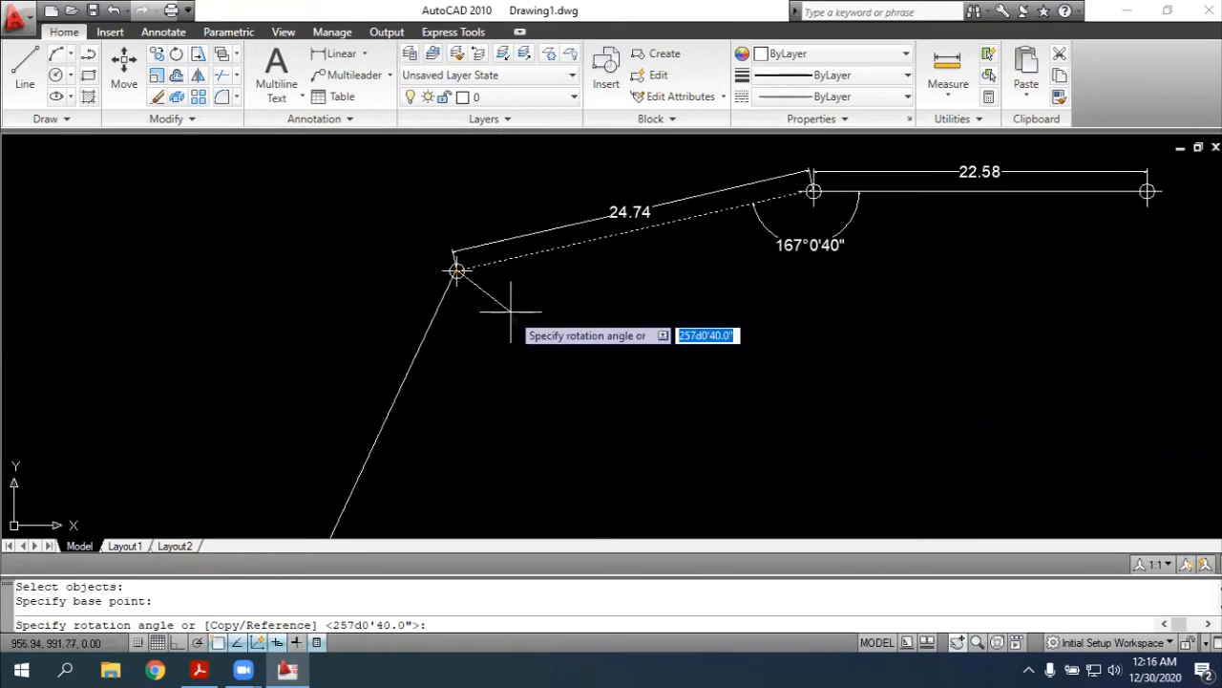
key(alt+Tab)
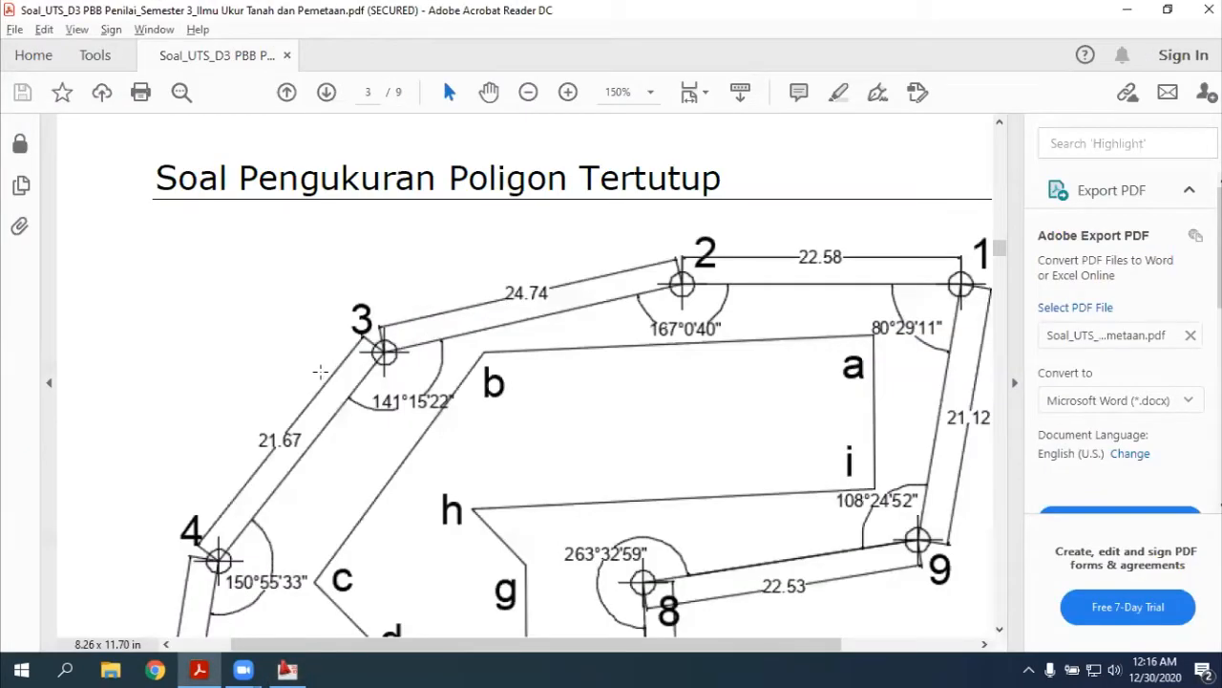
key(alt+Tab)
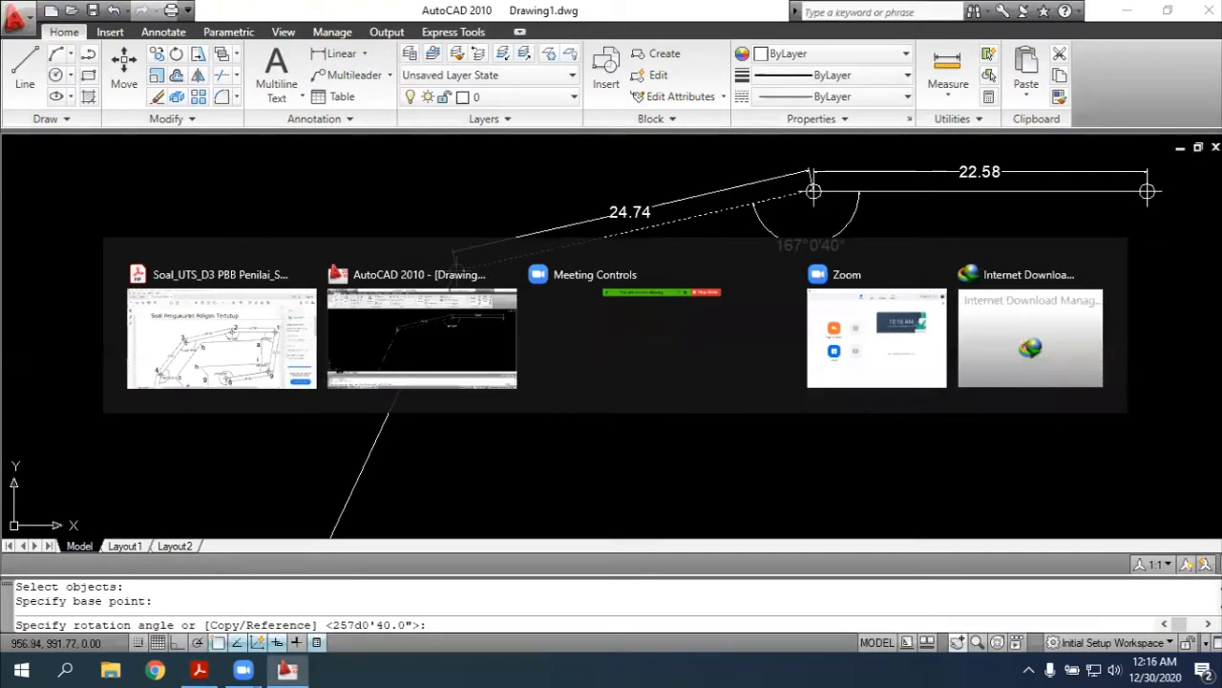
text(141d15'2)
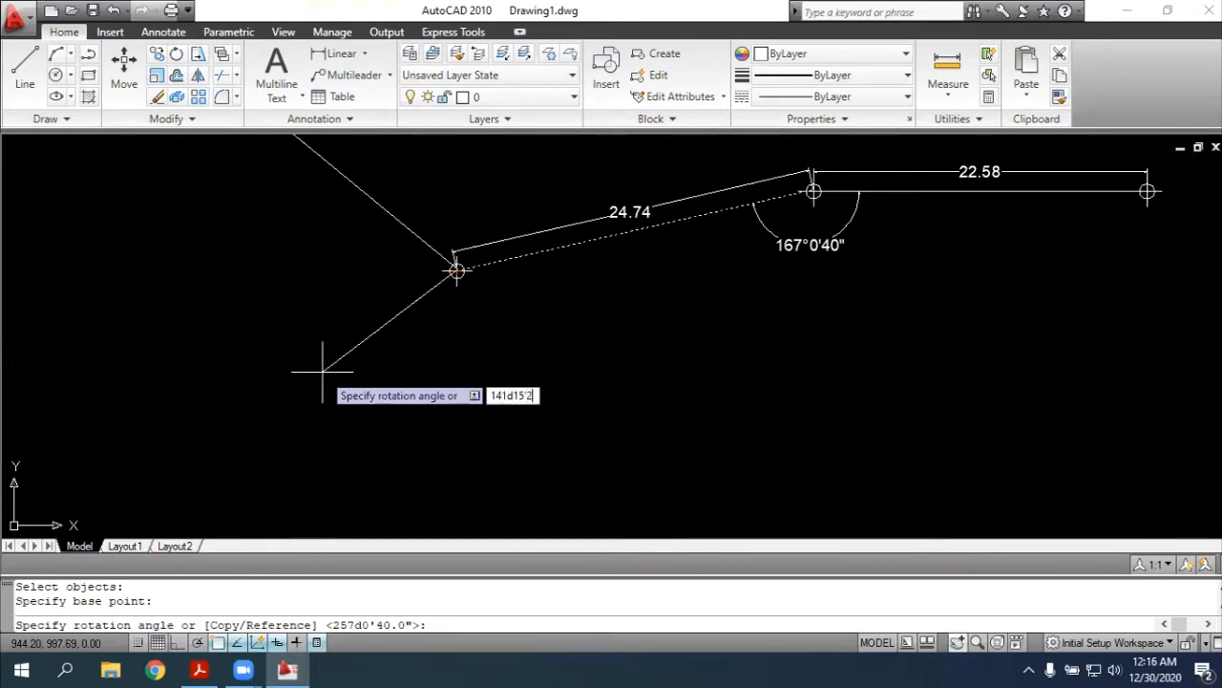
text(2")
key(alt+Tab)
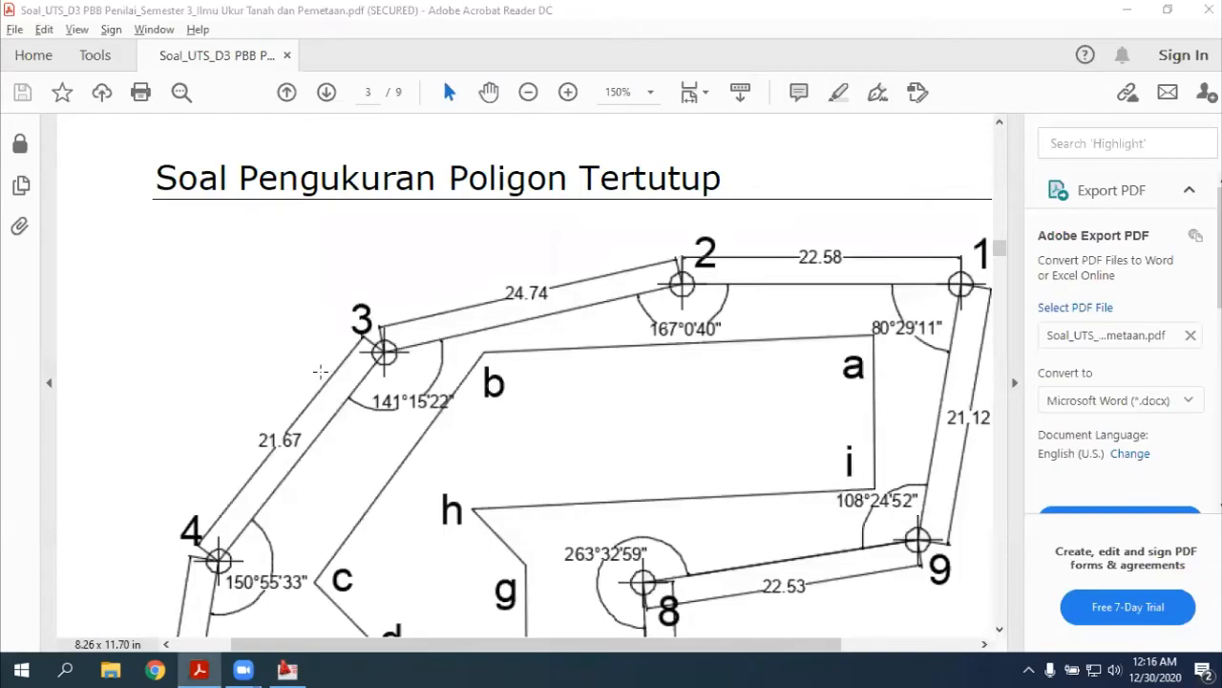
key(alt+Tab)
key(Return)
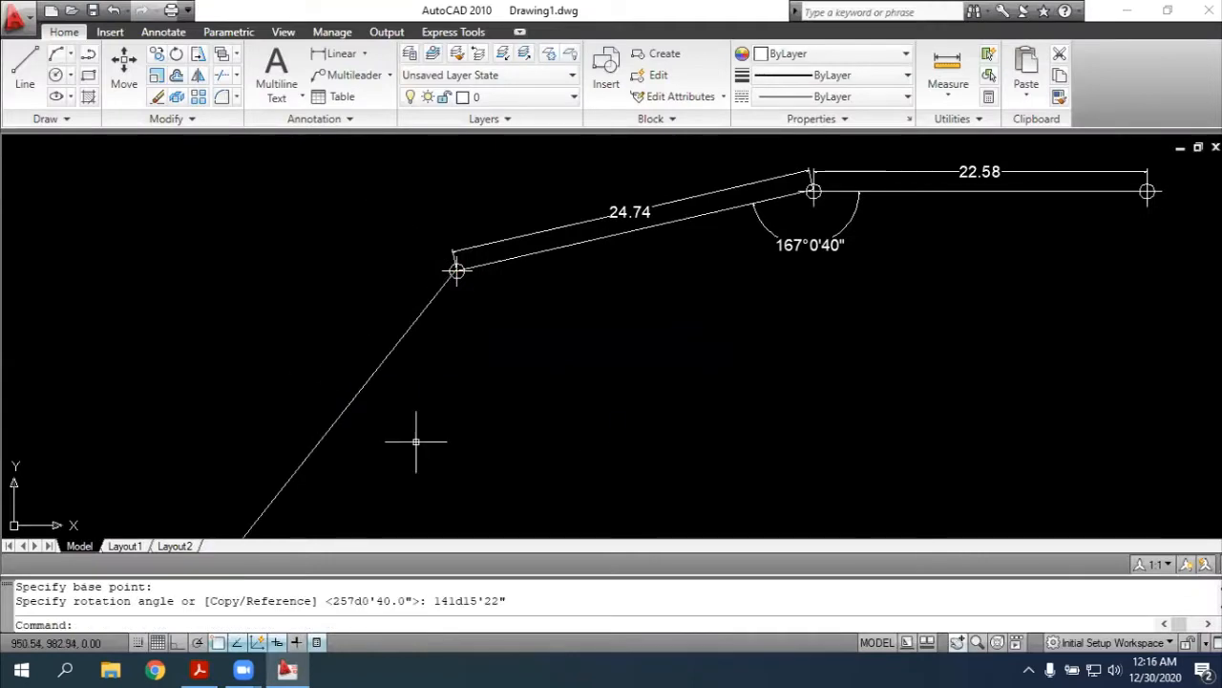
Use Lengthen to set the rotated polyline's total length to 21.67 at its free southwestern end, checking the side length in the PDF
scroll(436, 469, down, 2)
scroll(477, 404, down, 2)
scroll(460, 436, up, 2)
scroll(460, 436, up, 2)
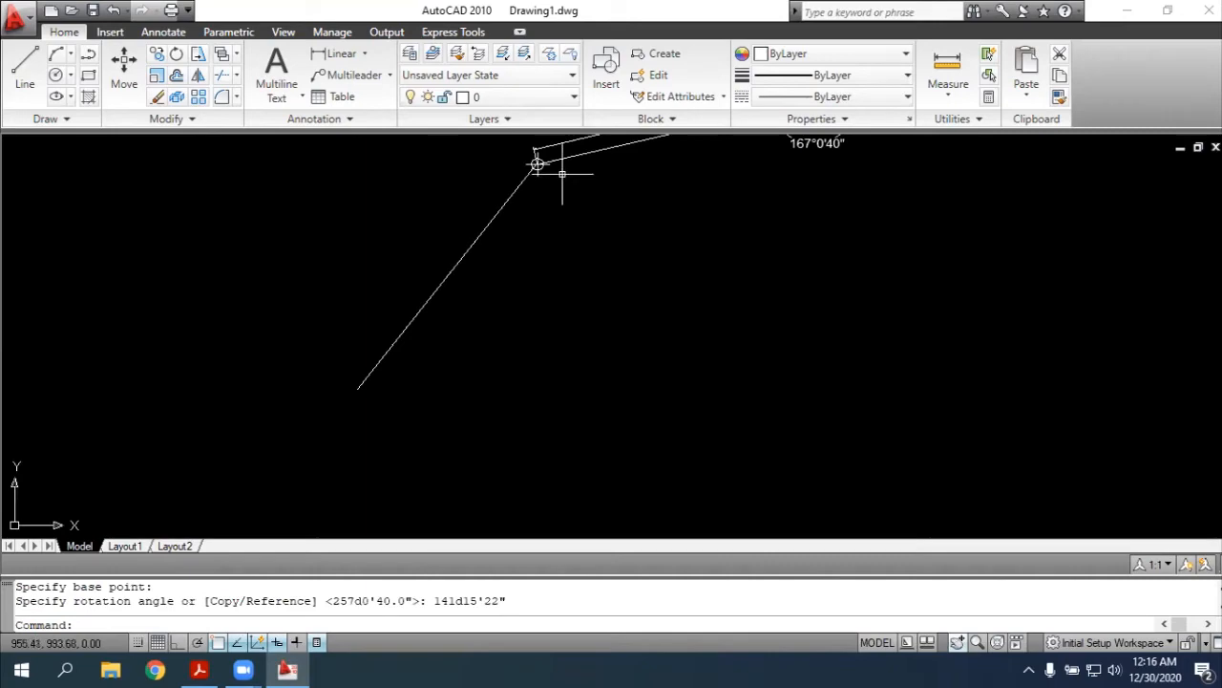
key(alt+Tab)
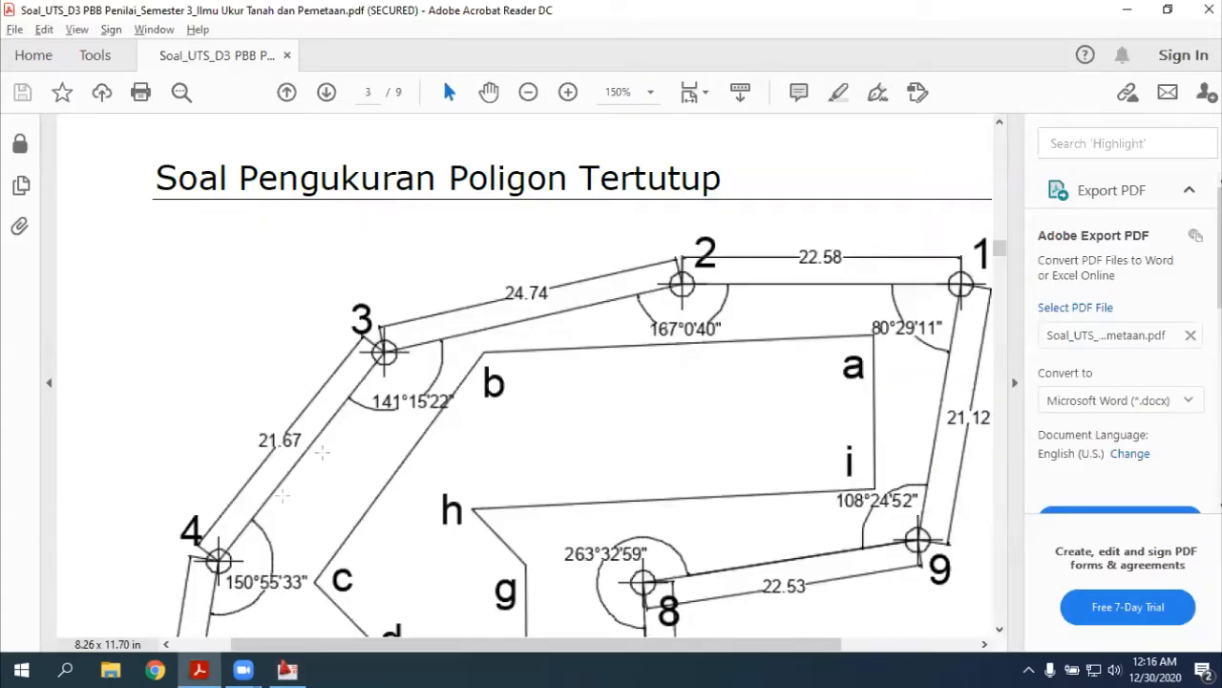
key(alt+Tab)
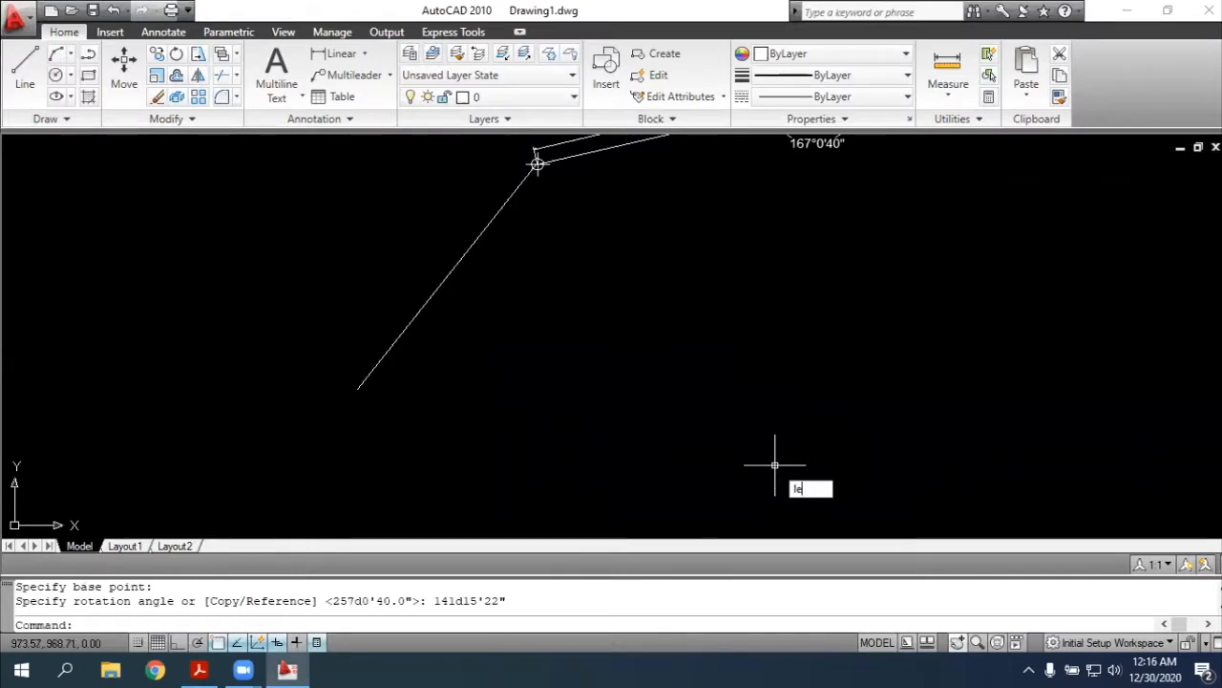
key(Return)
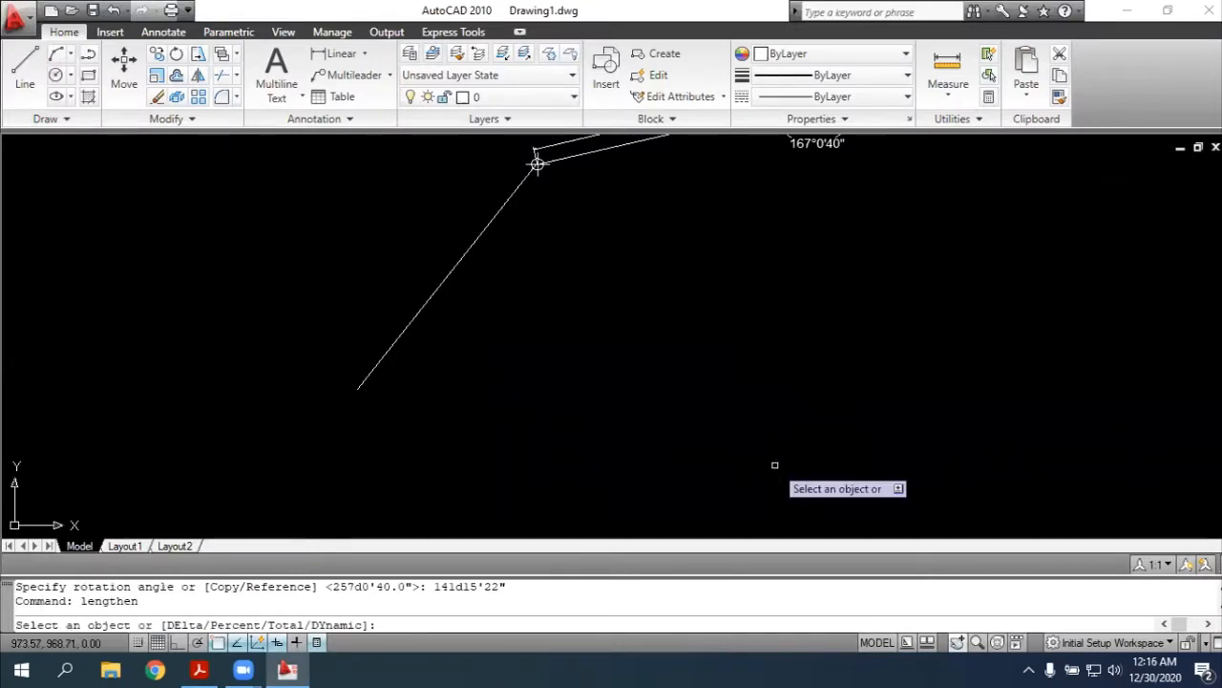
click(424, 308)
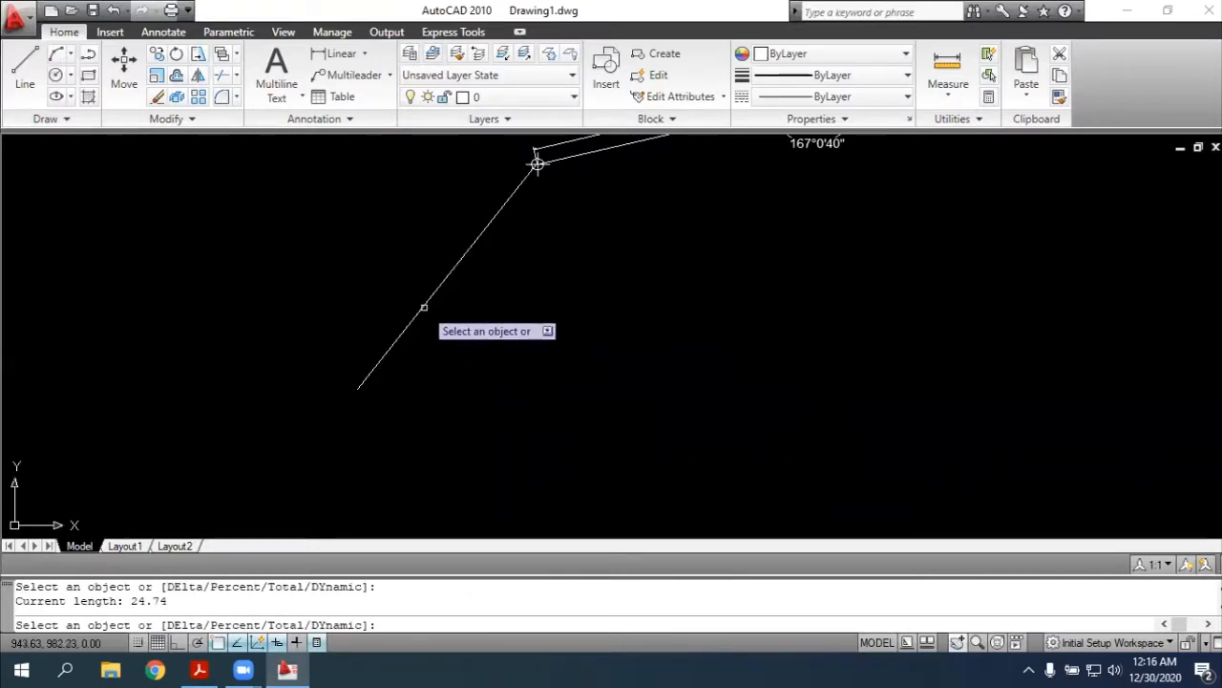
text(total)
key(Return)
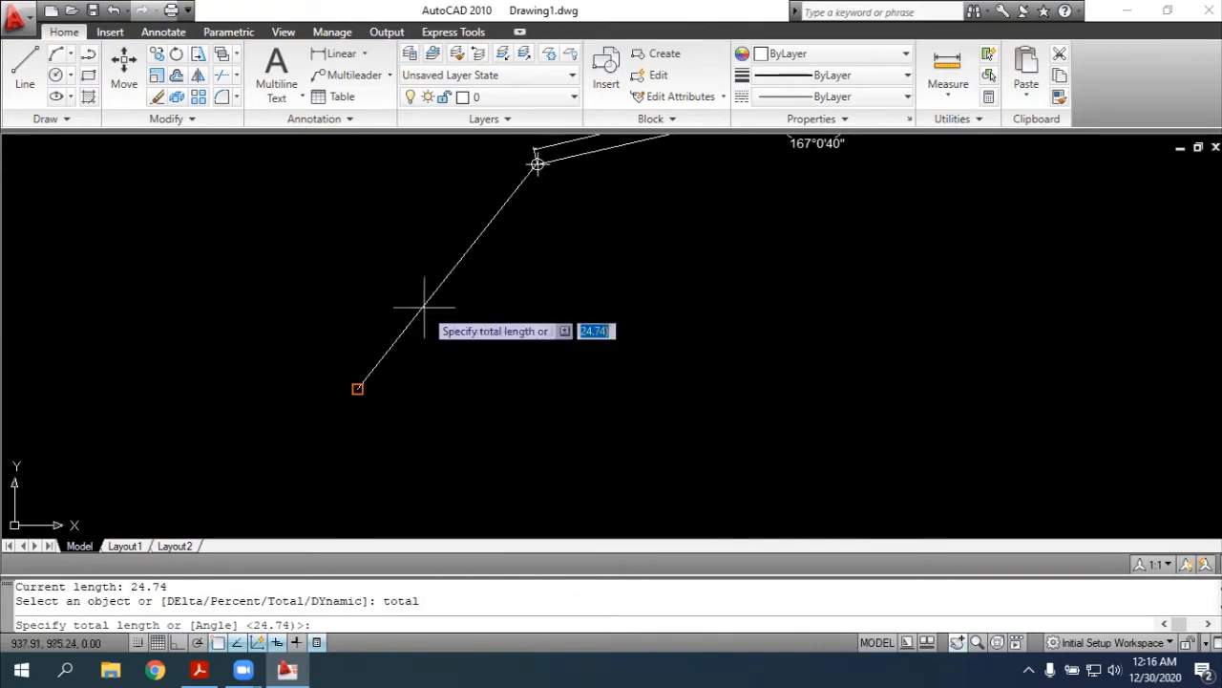
text(2)
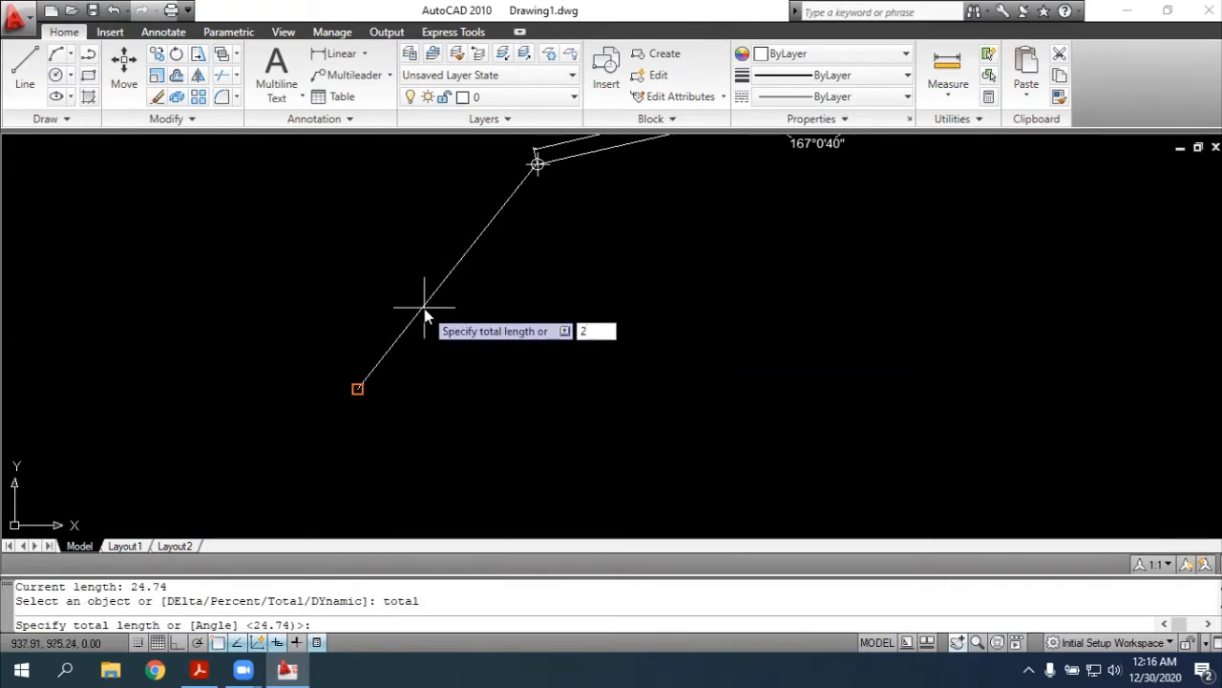
key(alt+Tab)
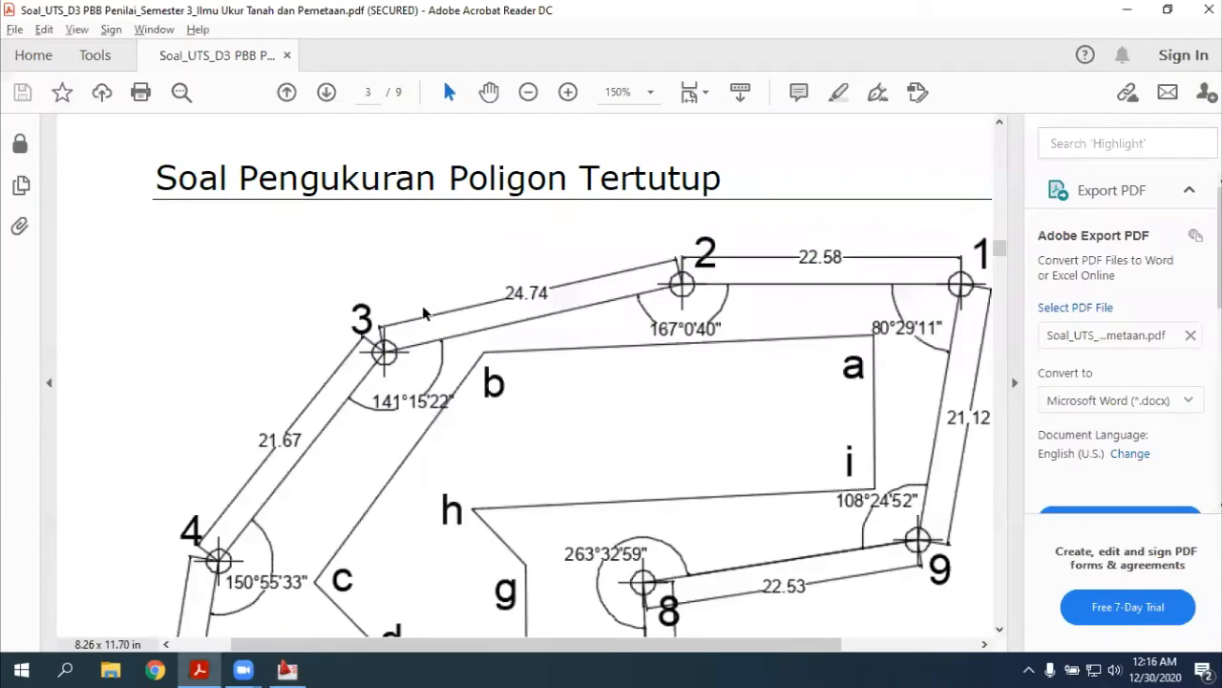
key(alt+Tab)
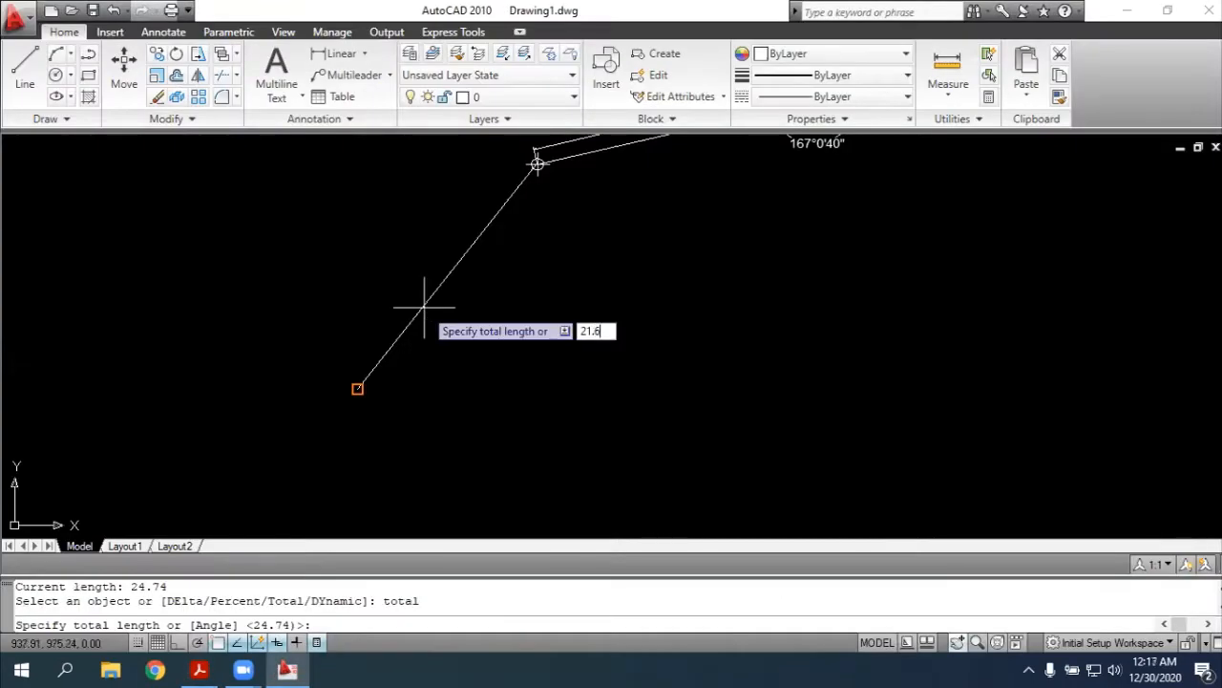
text(1.67)
key(Return)
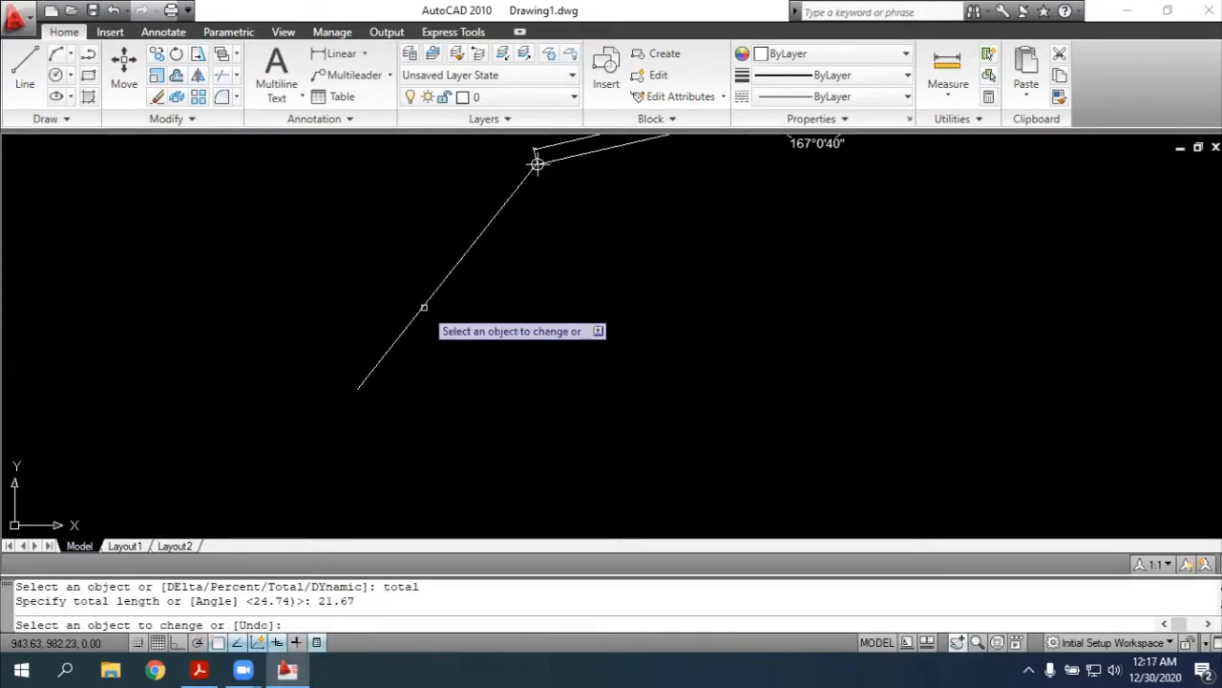
click(366, 378)
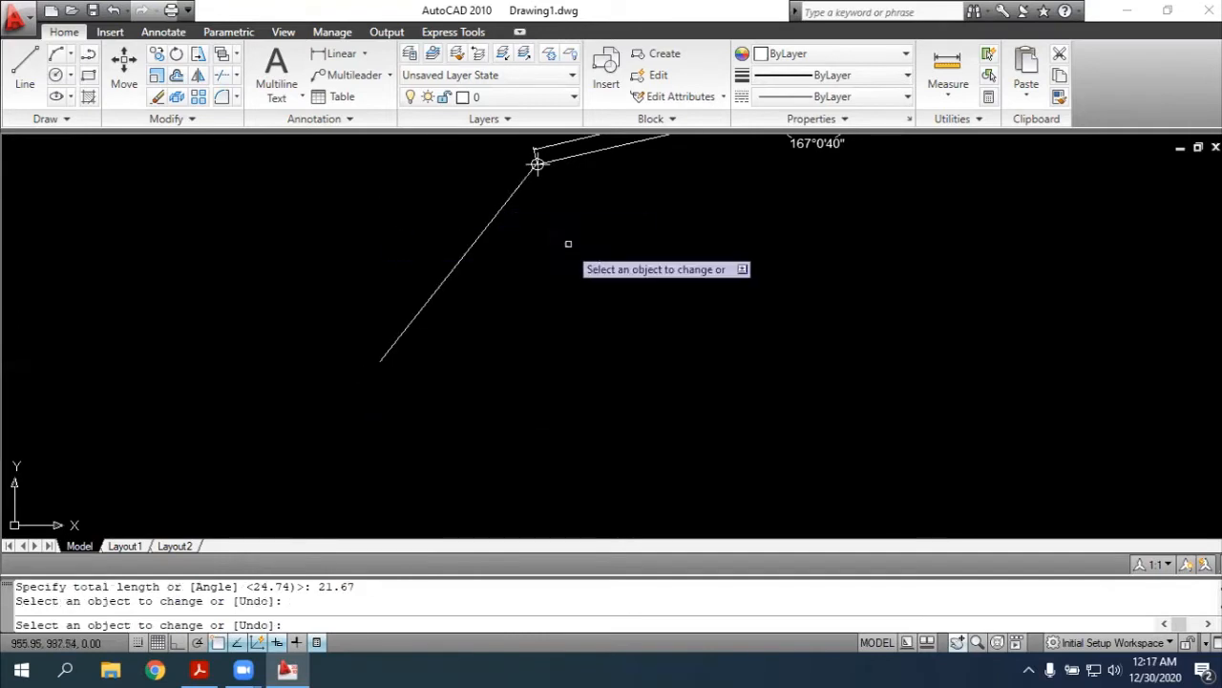
key(Escape)
Place a point on the southwestern endpoint of the rotated polyline
text(point)
key(Return)
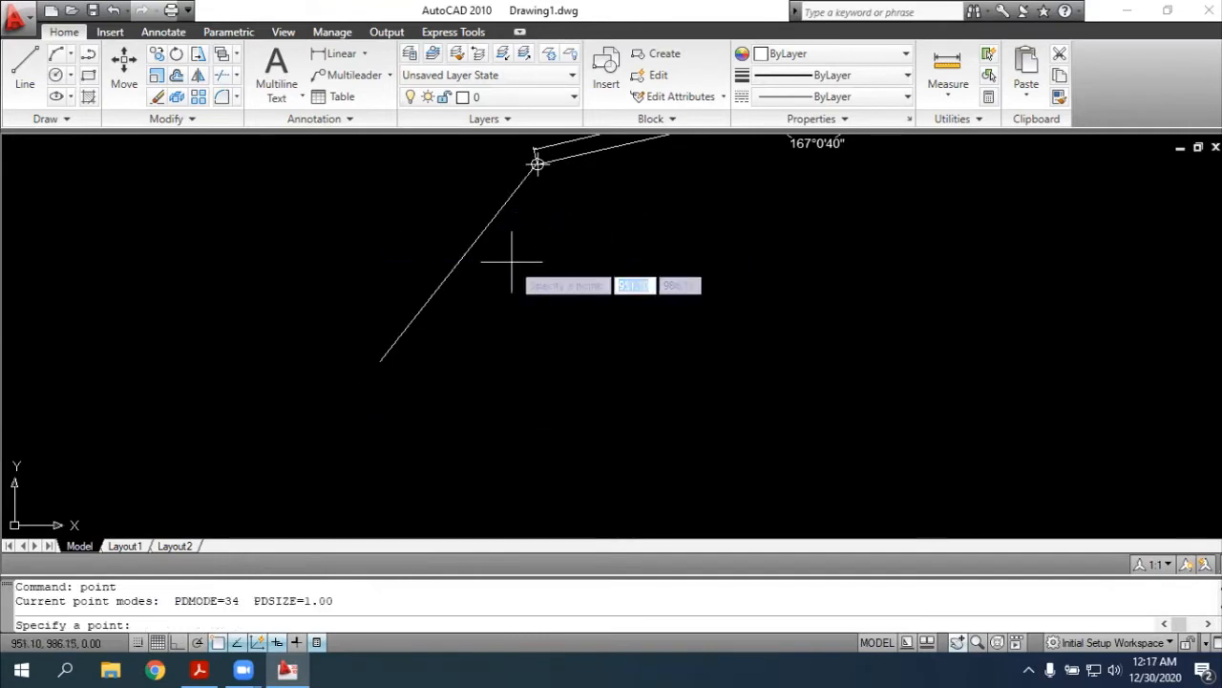
click(379, 361)
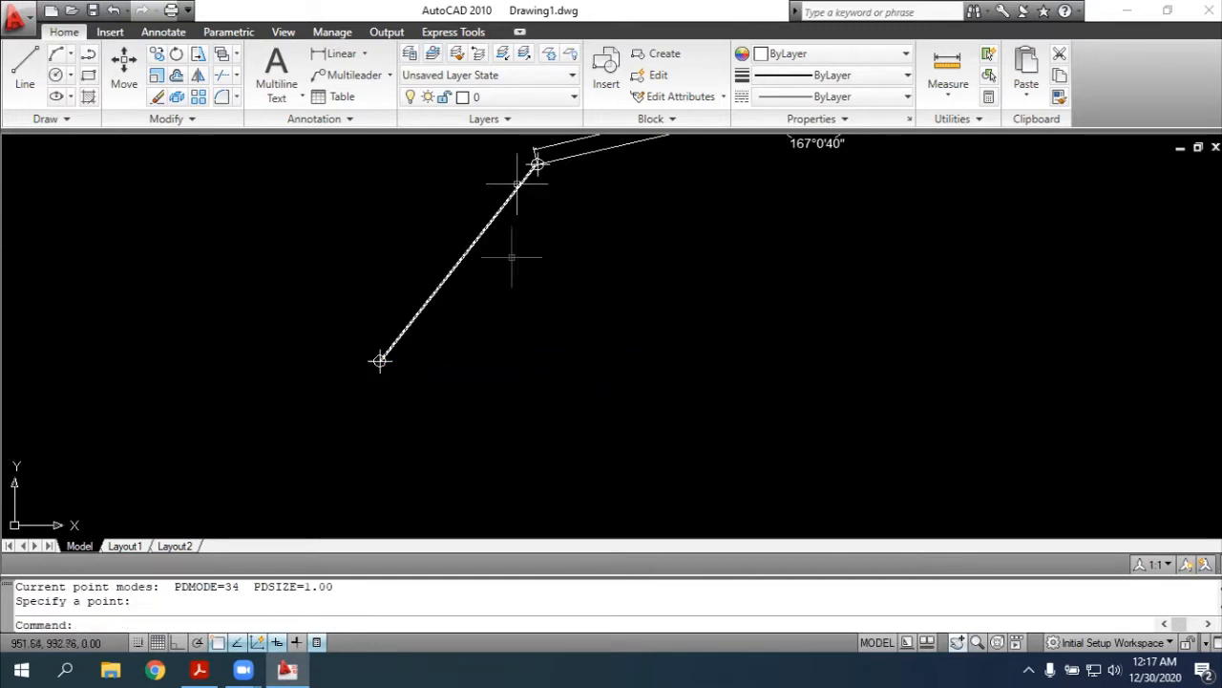
Try to add an aligned dimension between point 3 and the new southwestern point
text(d)
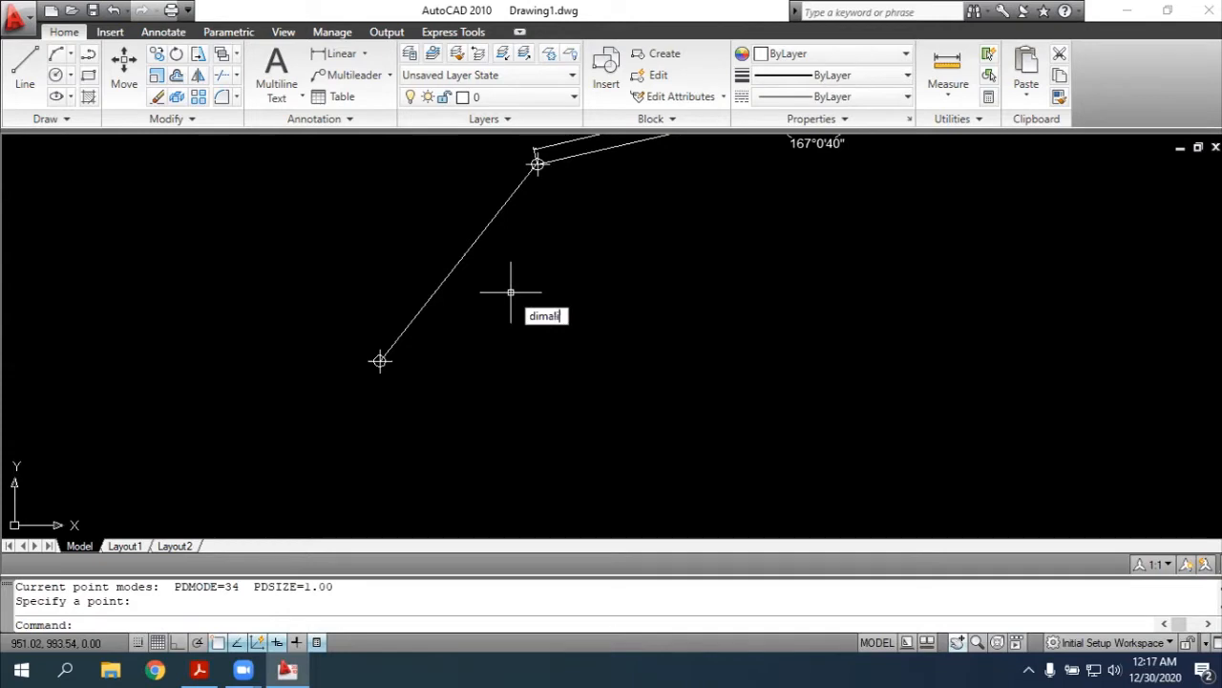
text(imali)
key(Return)
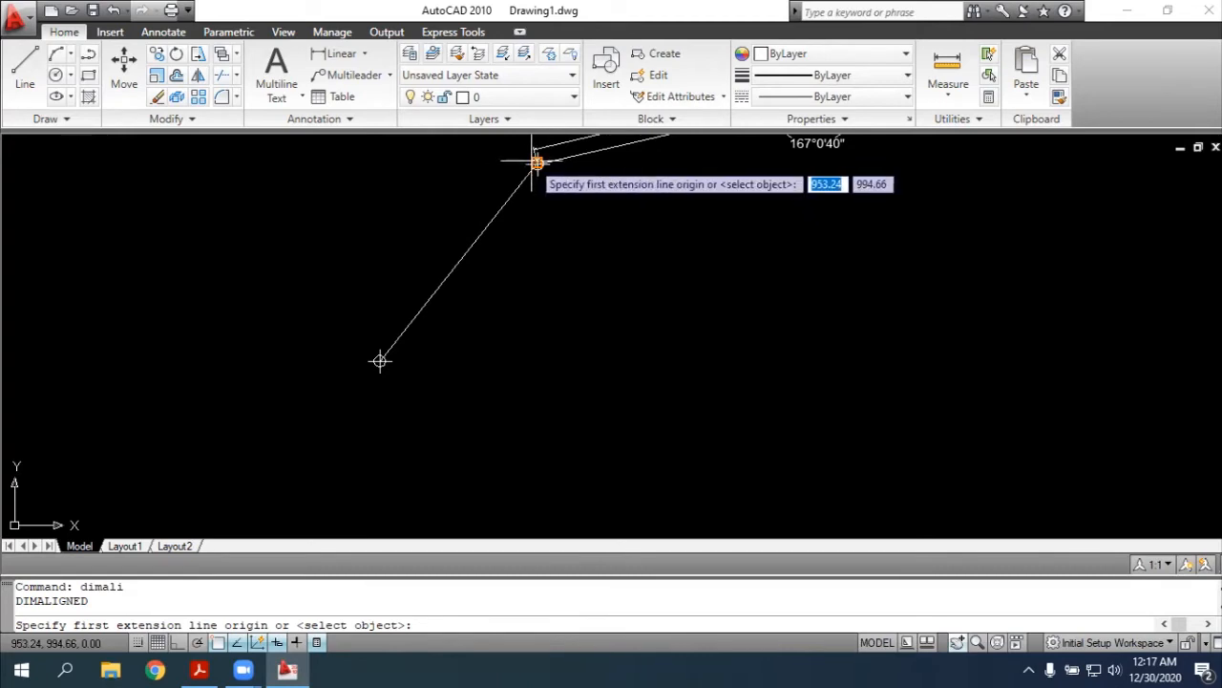
click(537, 162)
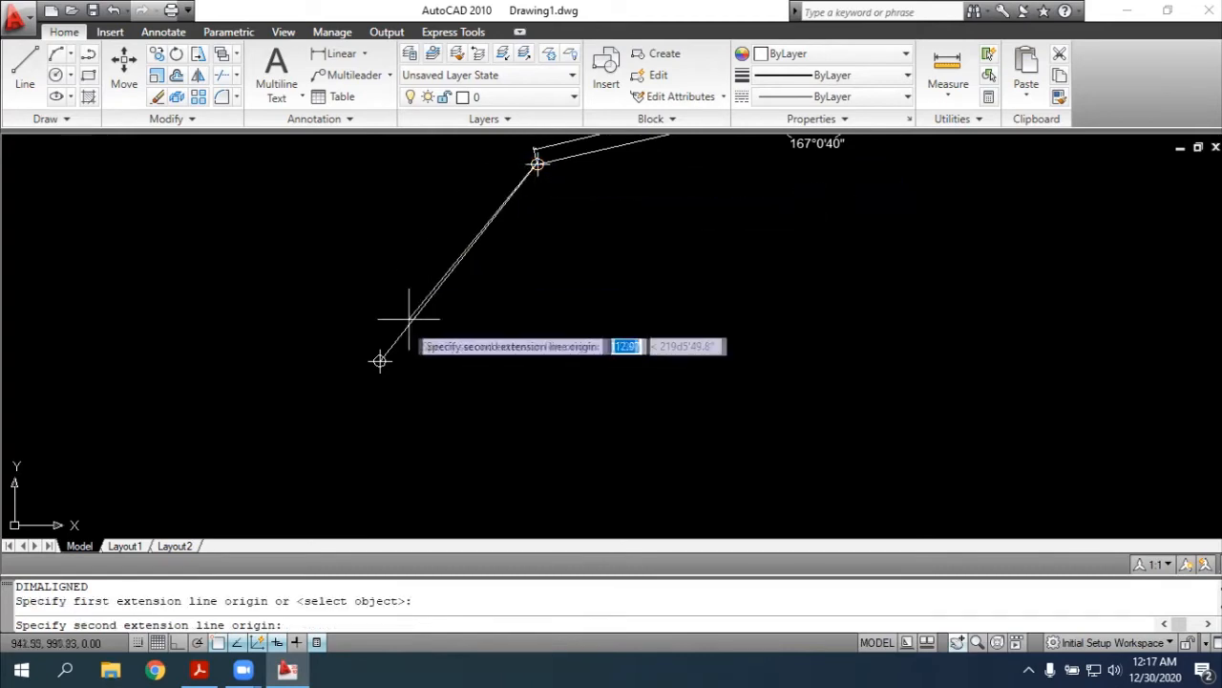
click(379, 360)
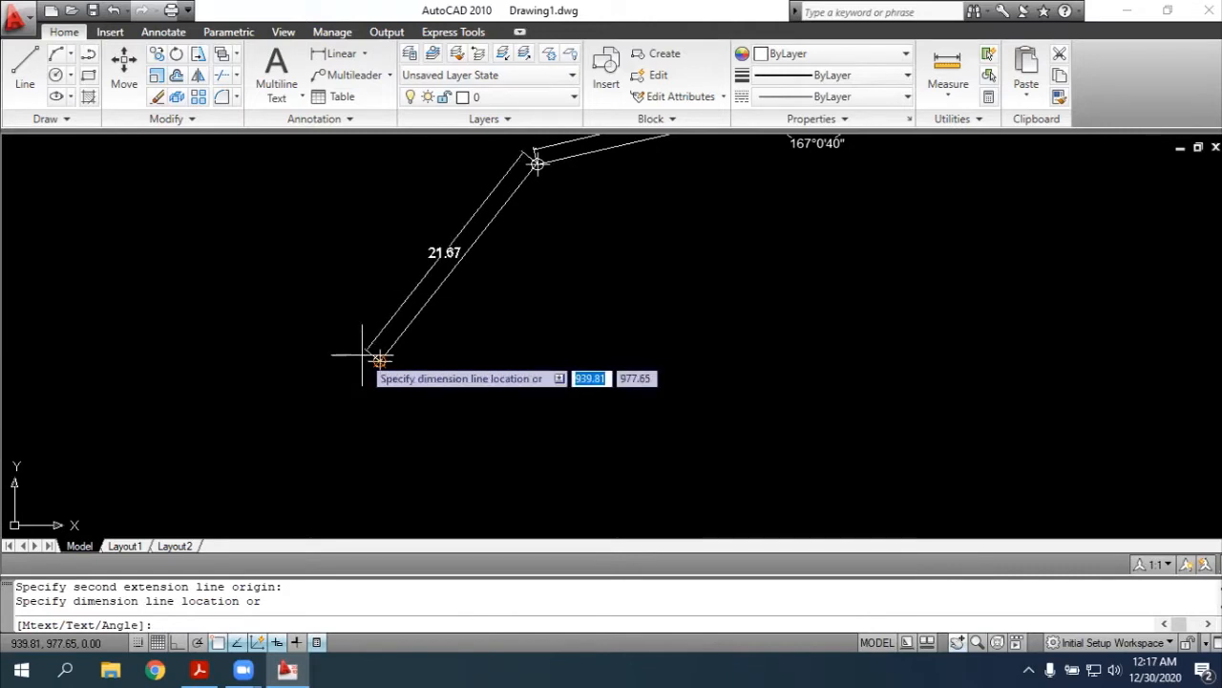
click(370, 357)
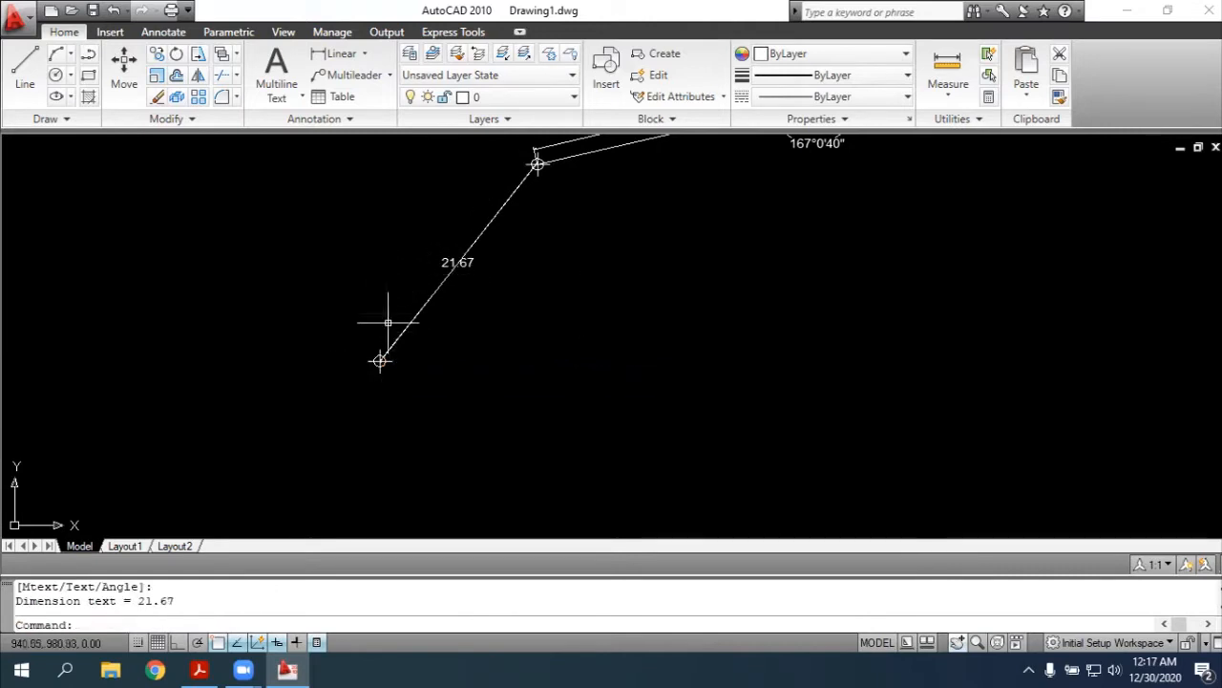
Undo the aligned dimension placed on the steep side southwest of point 3
key(ctrl+x)
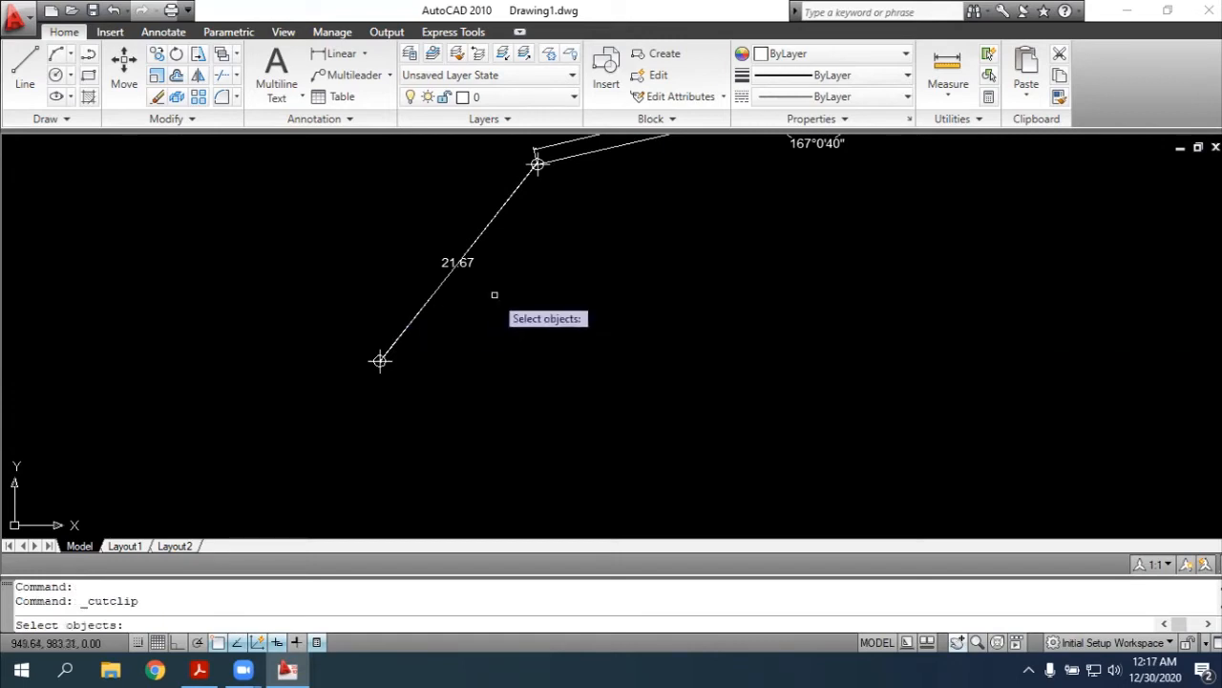
key(Escape)
key(ctrl+z)
click(114, 10)
text(dimali)
key(Return)
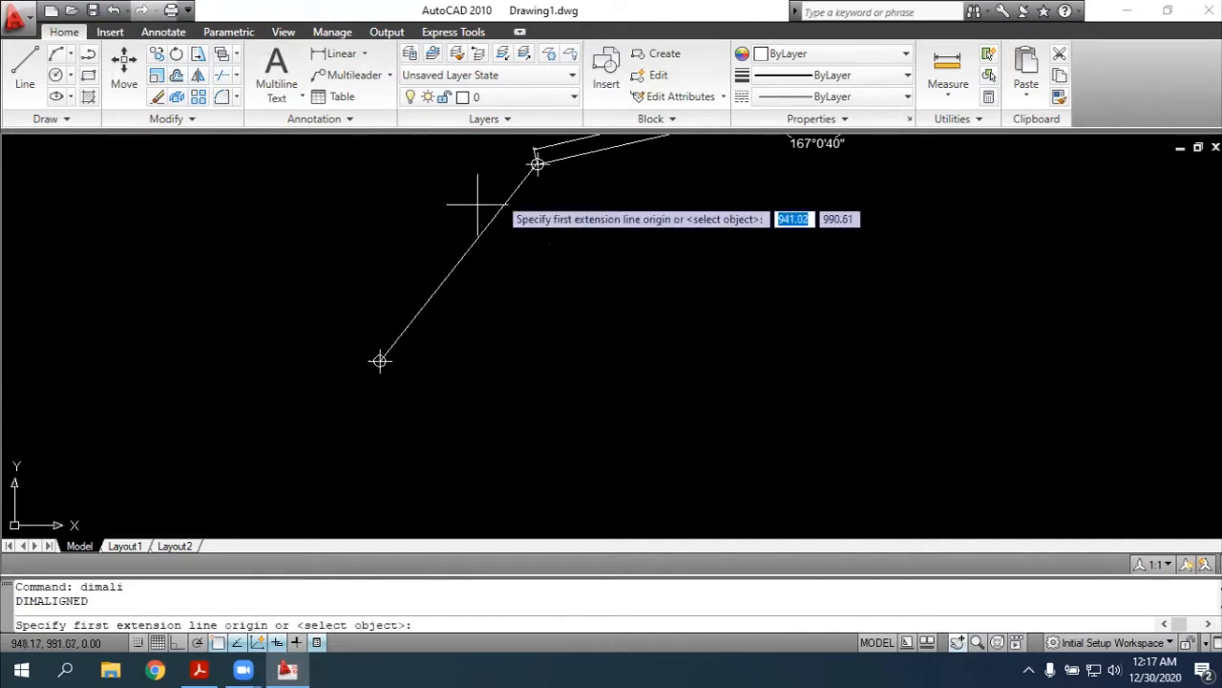
click(537, 163)
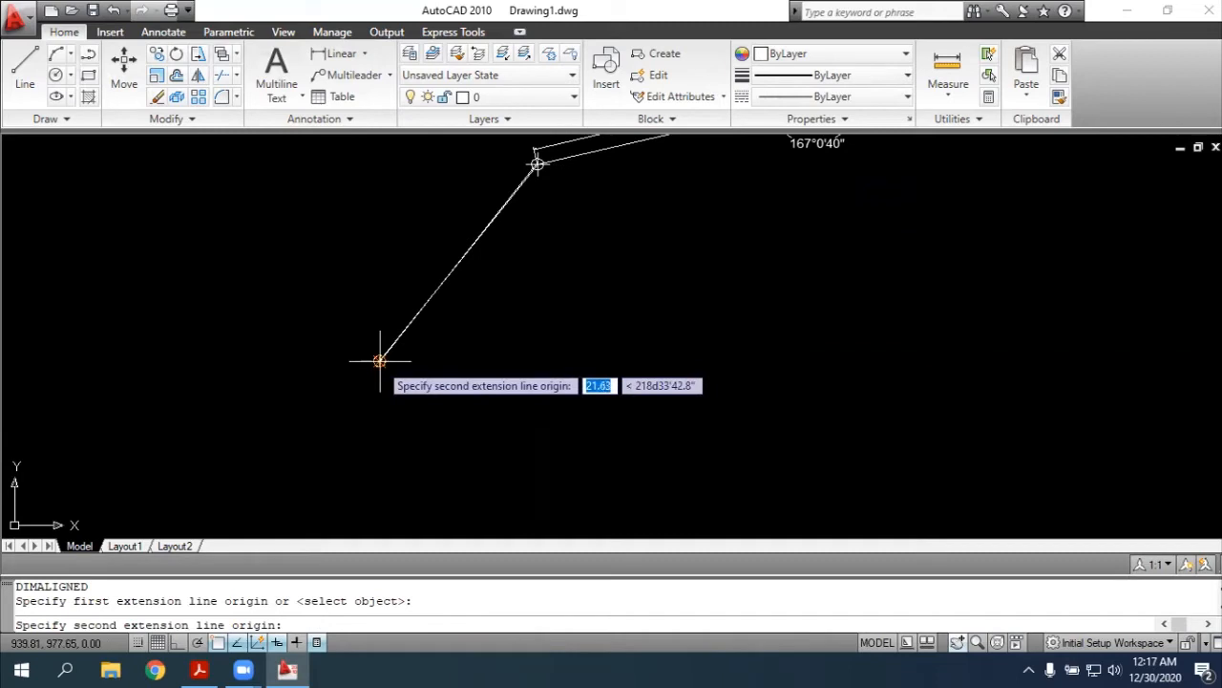
click(379, 361)
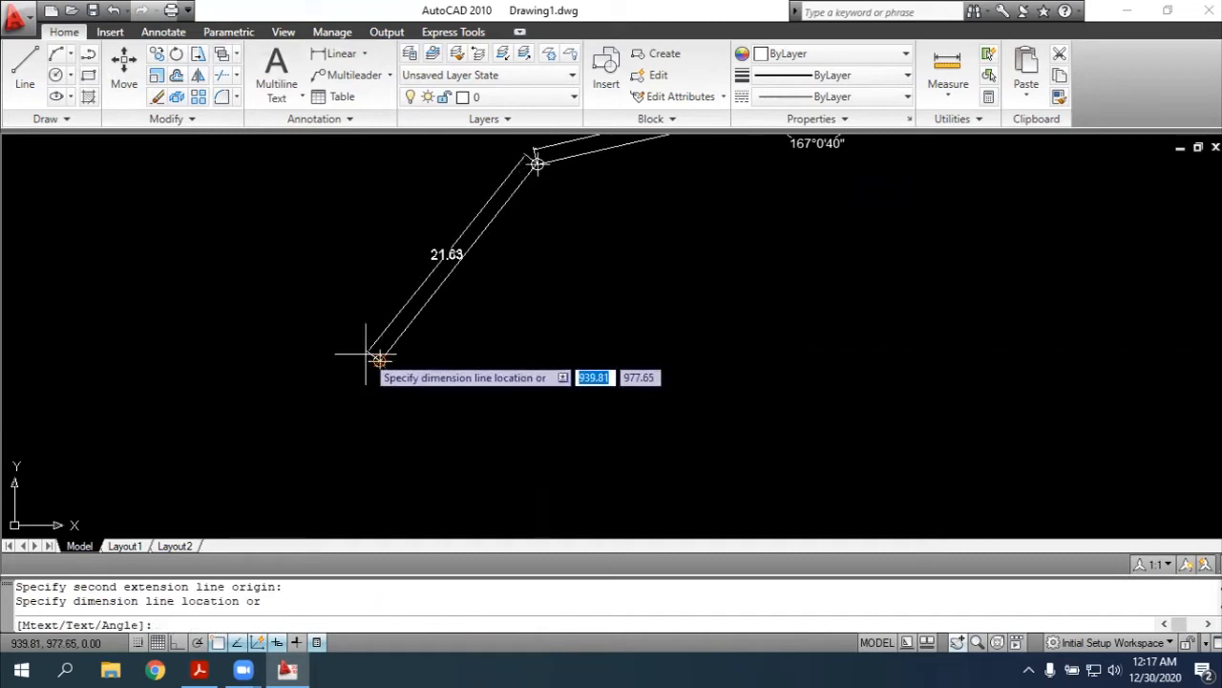
key(Escape)
Try to place an aligned dimension from point 3 to the southwestern endpoint, with its dimension line close to the side
text(dimal)
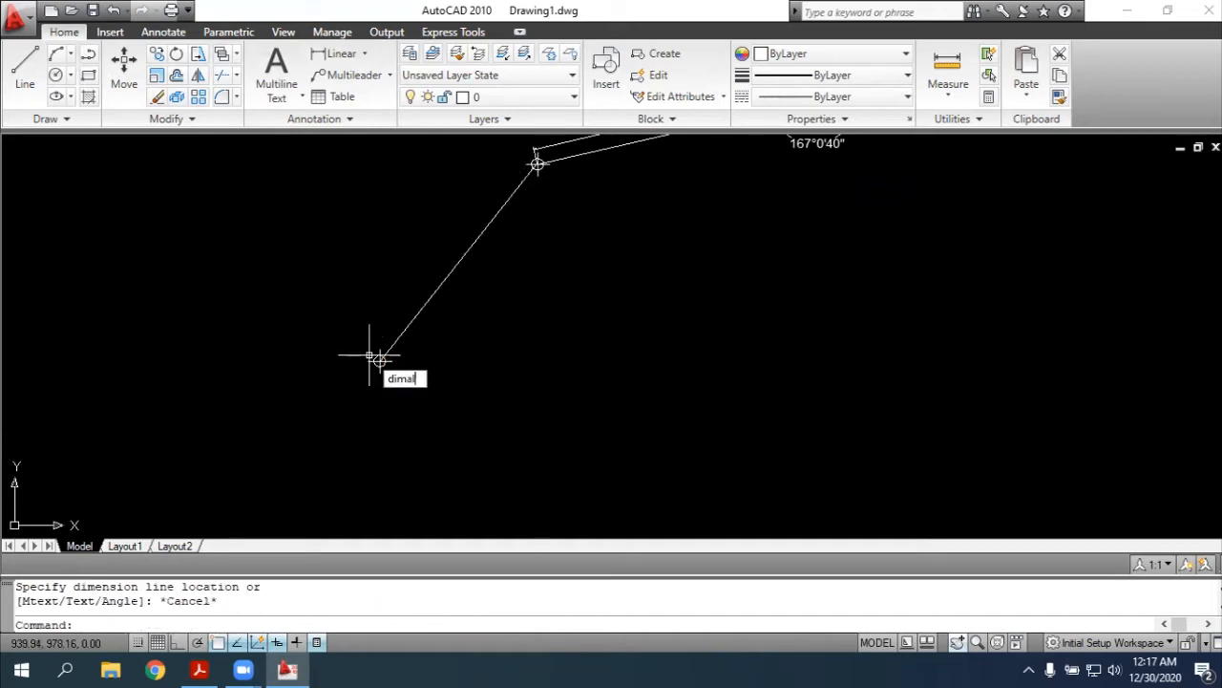
text(i)
key(Return)
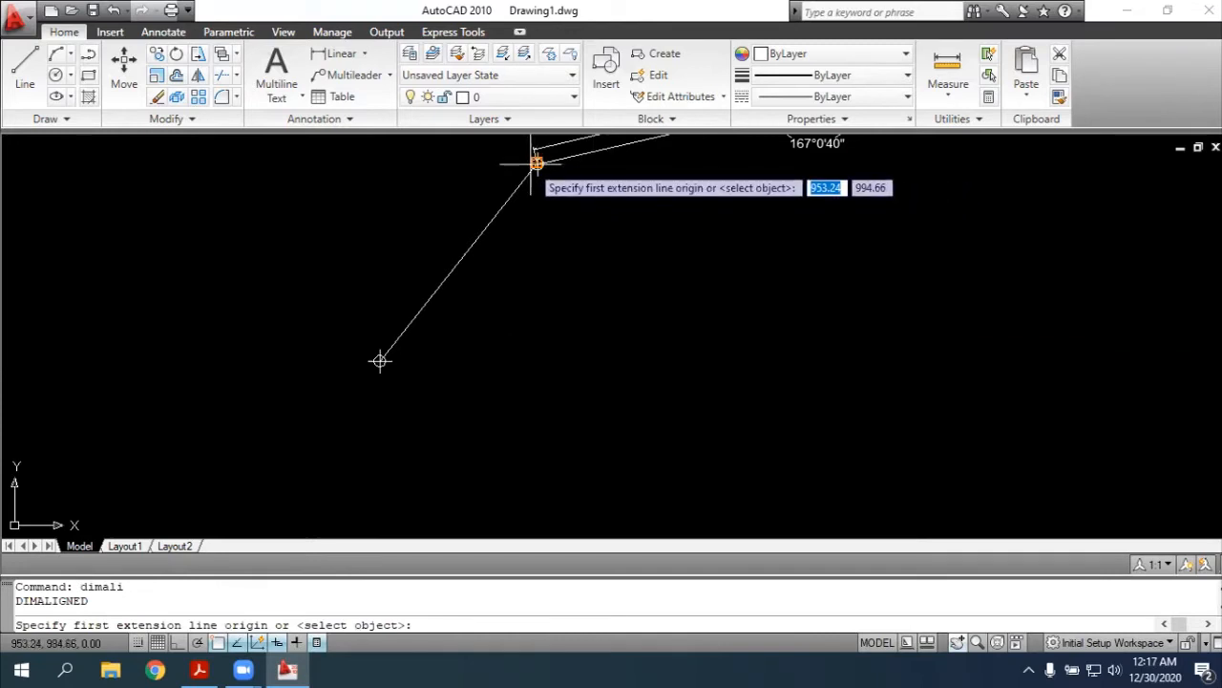
click(536, 163)
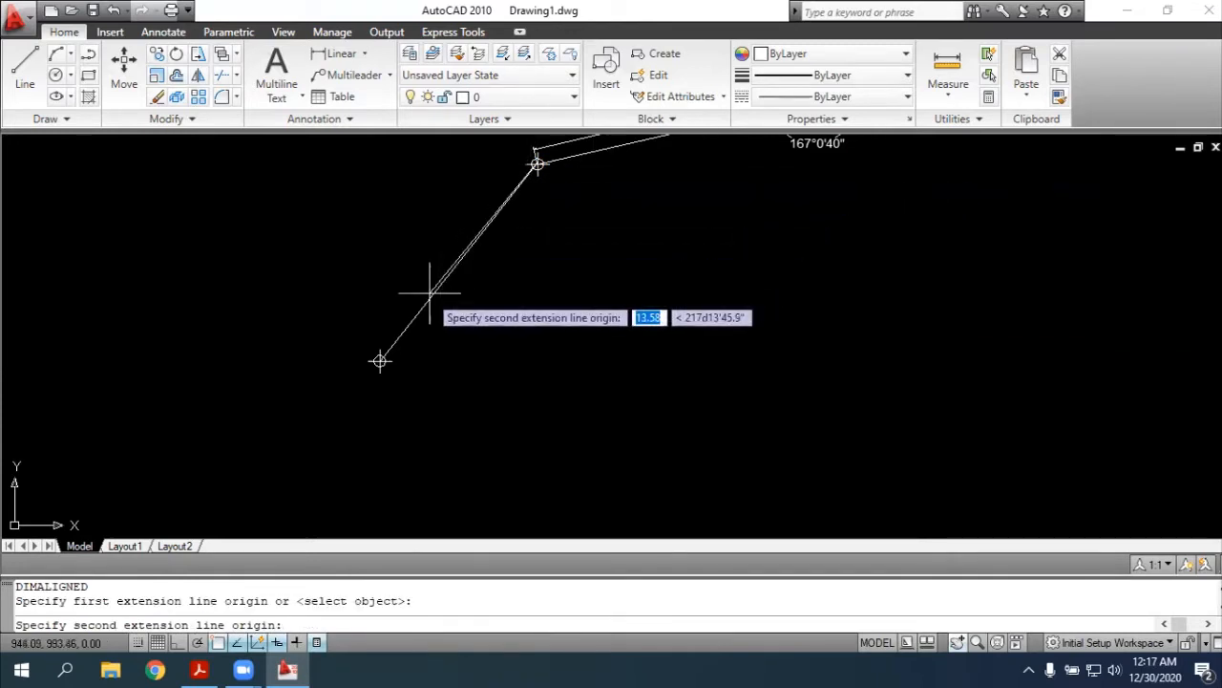
click(379, 361)
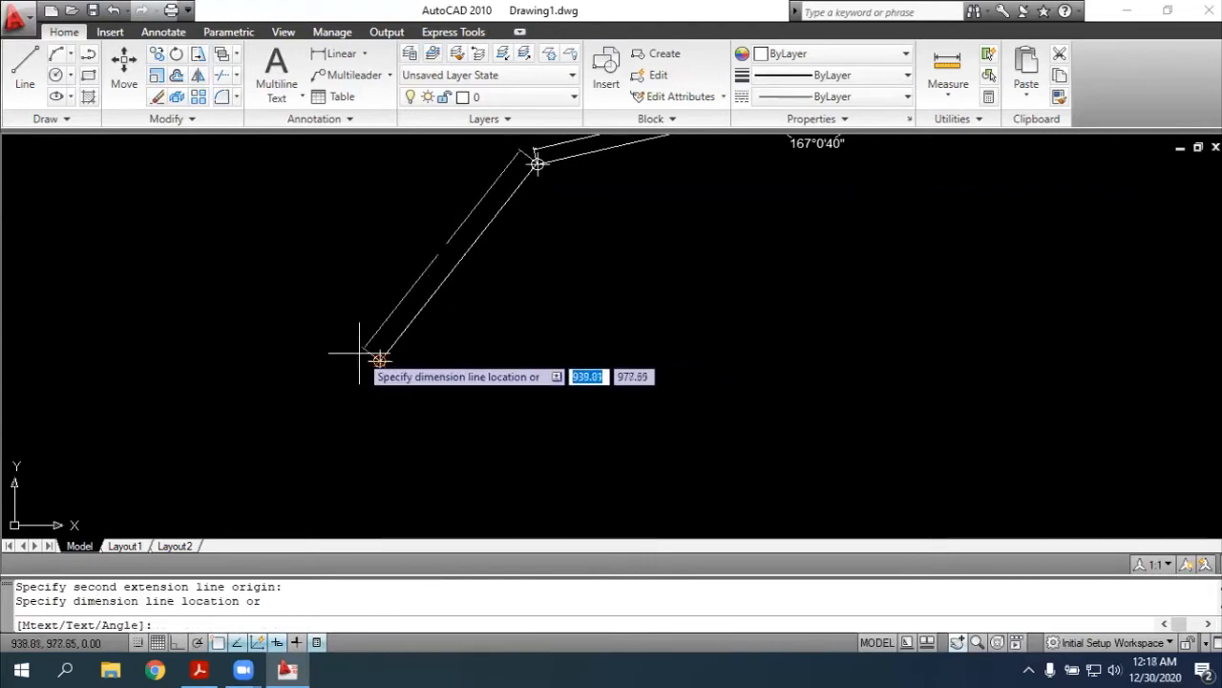
click(359, 353)
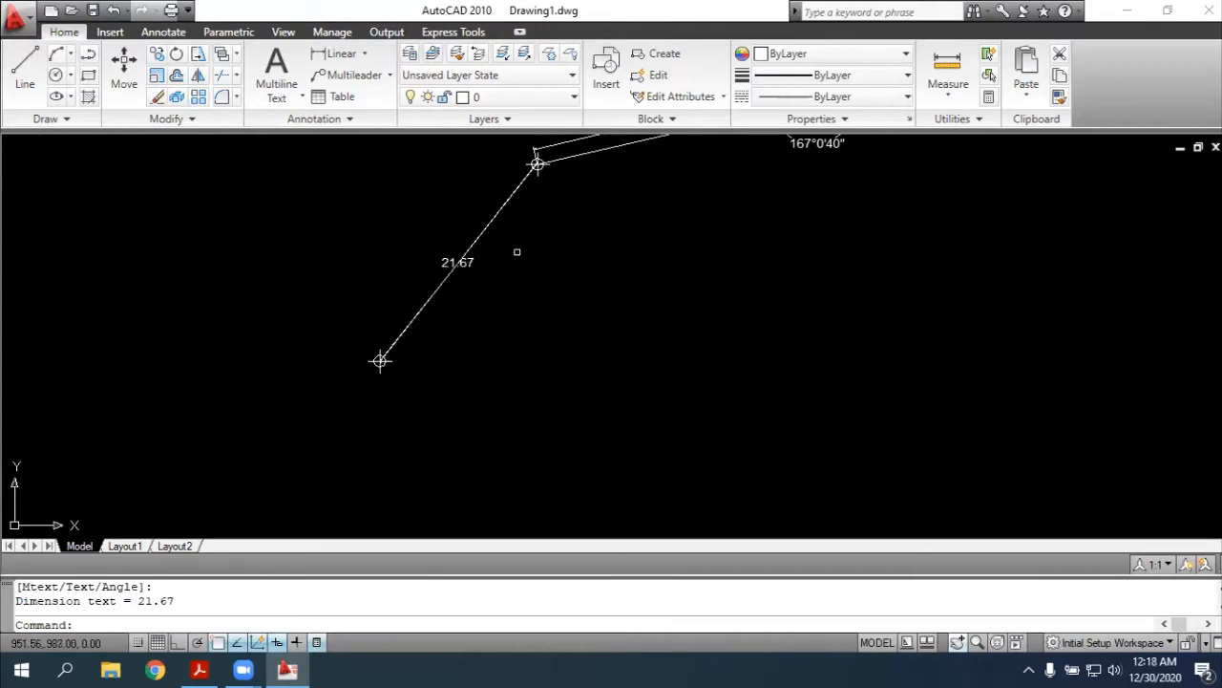
key(ctrl+z)
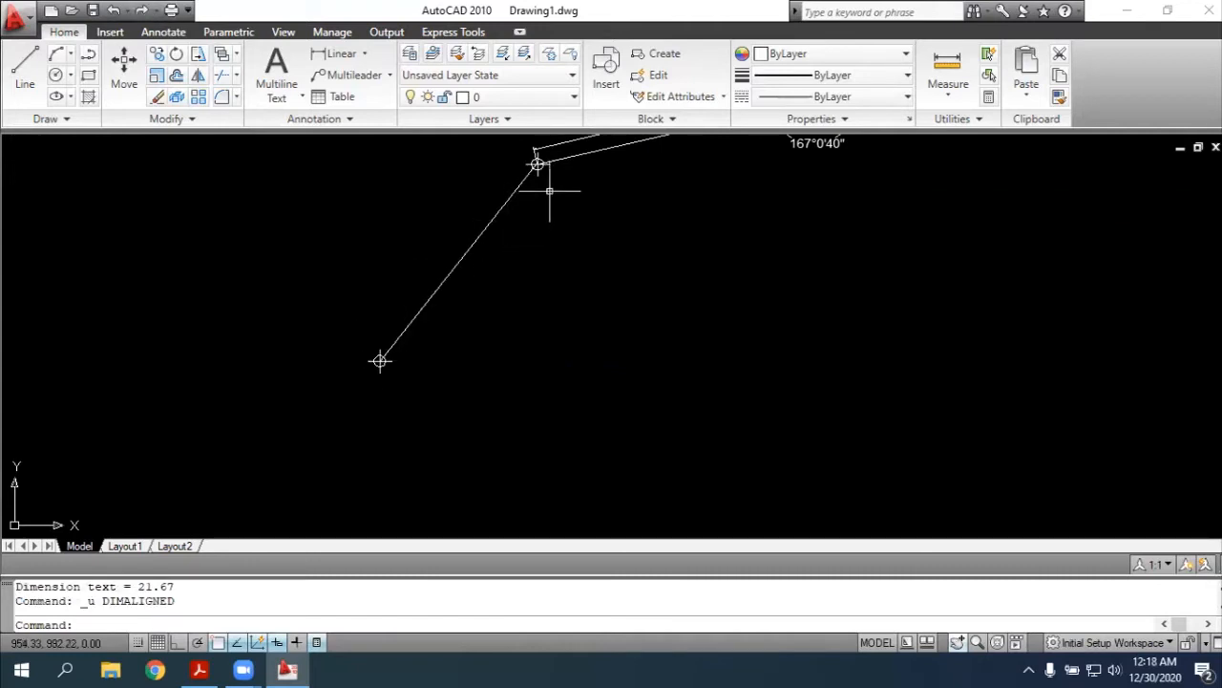
Add an aligned dimension from point 3 to the southwestern endpoint, offset clearly to the outer side of the traverse line
text(dimali)
key(Return)
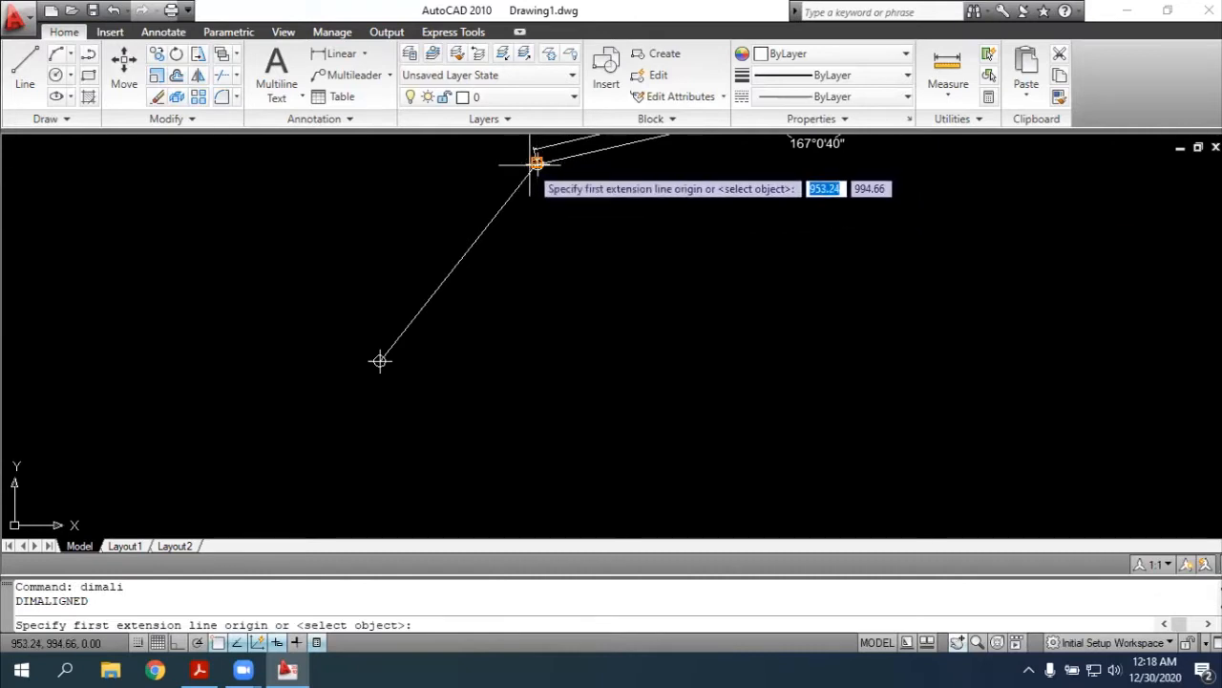
click(536, 163)
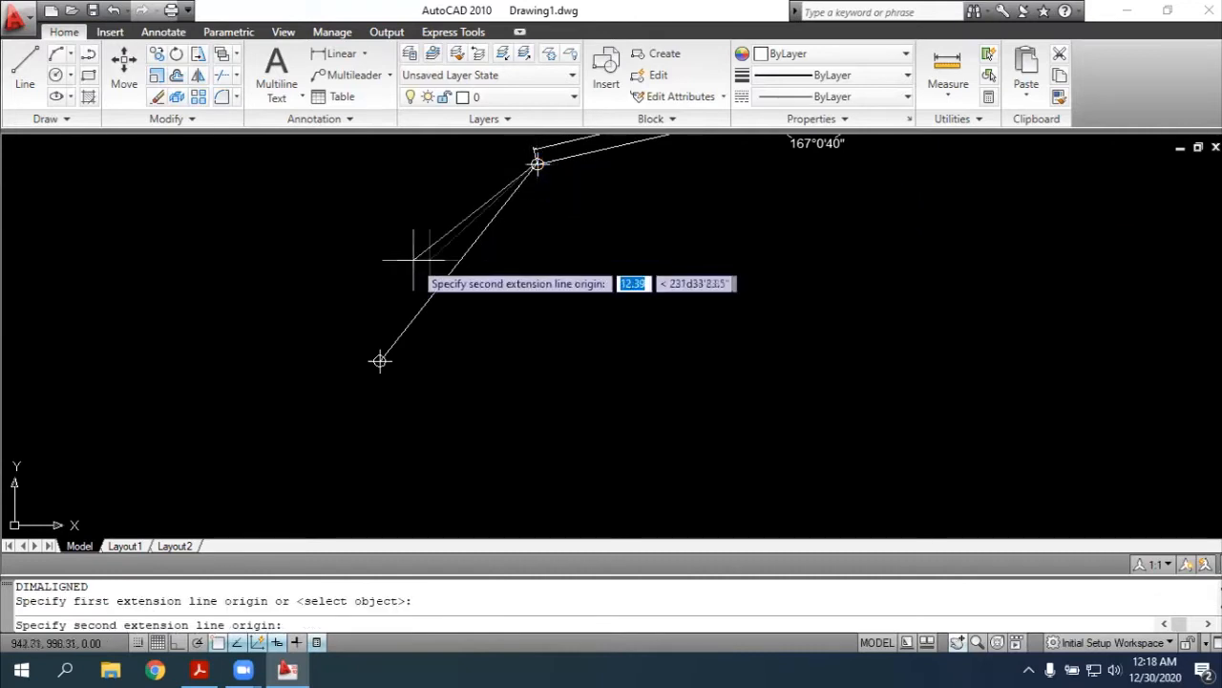
click(379, 361)
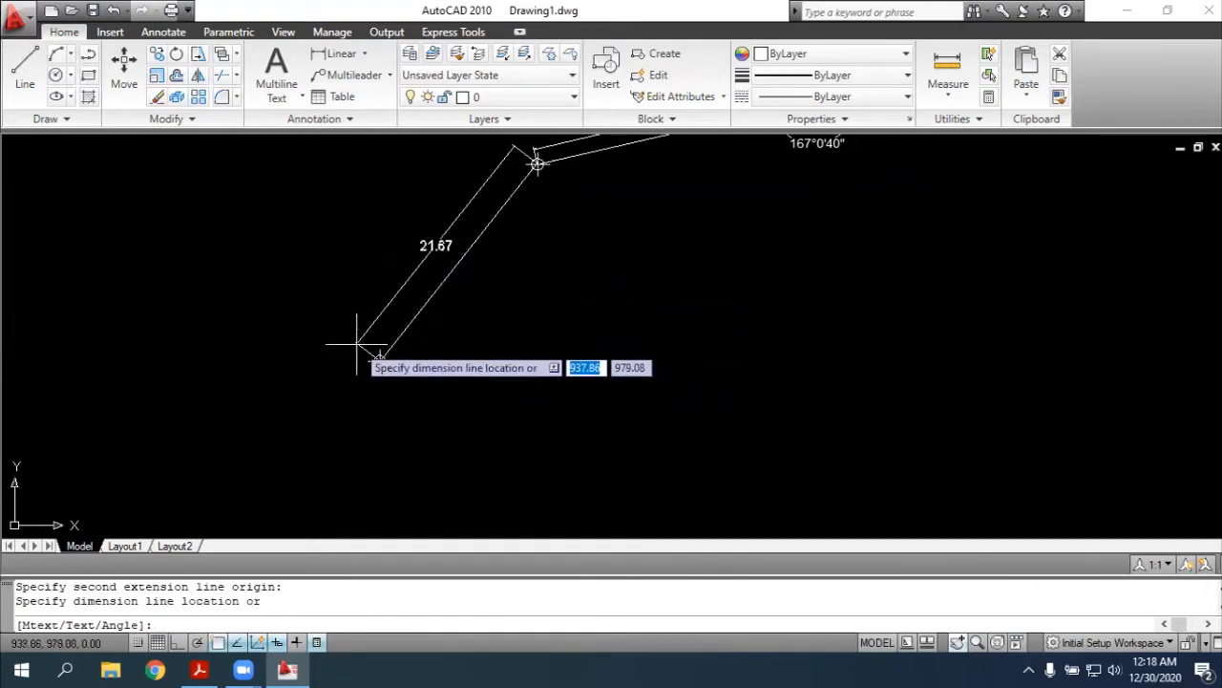
click(356, 344)
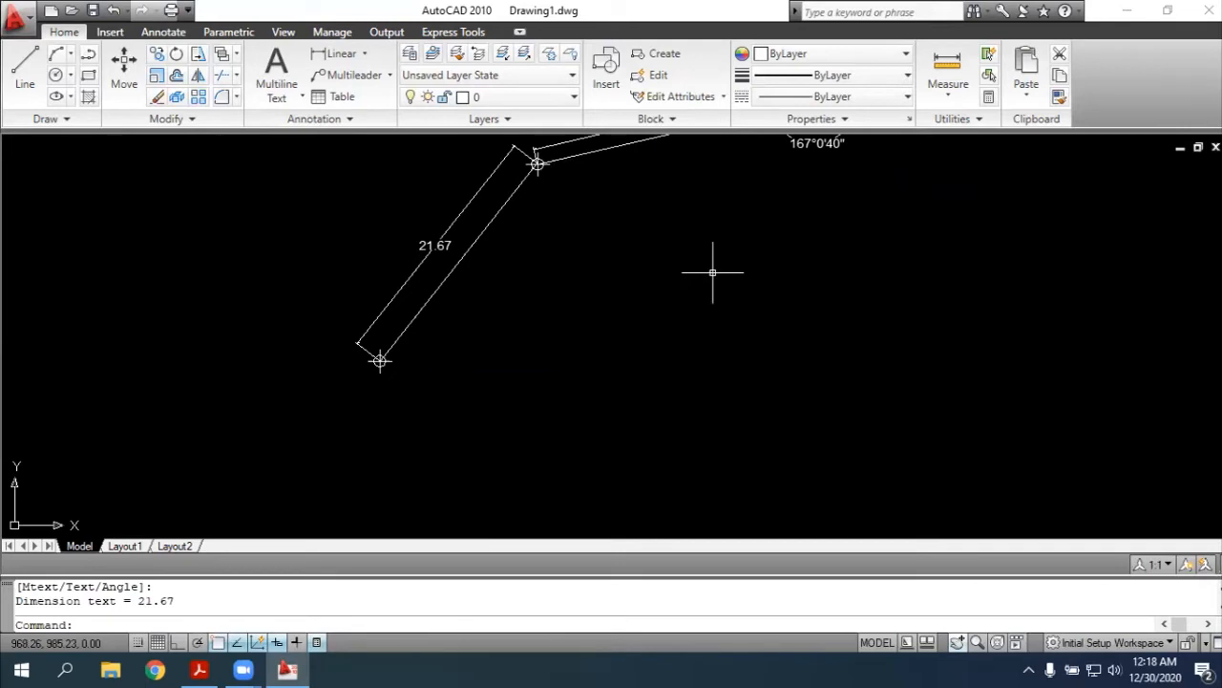
key(Escape)
Add an angular dimension at point 3 between its two adjoining sides, placing the arc inside the traverse
text(dimang)
key(Return)
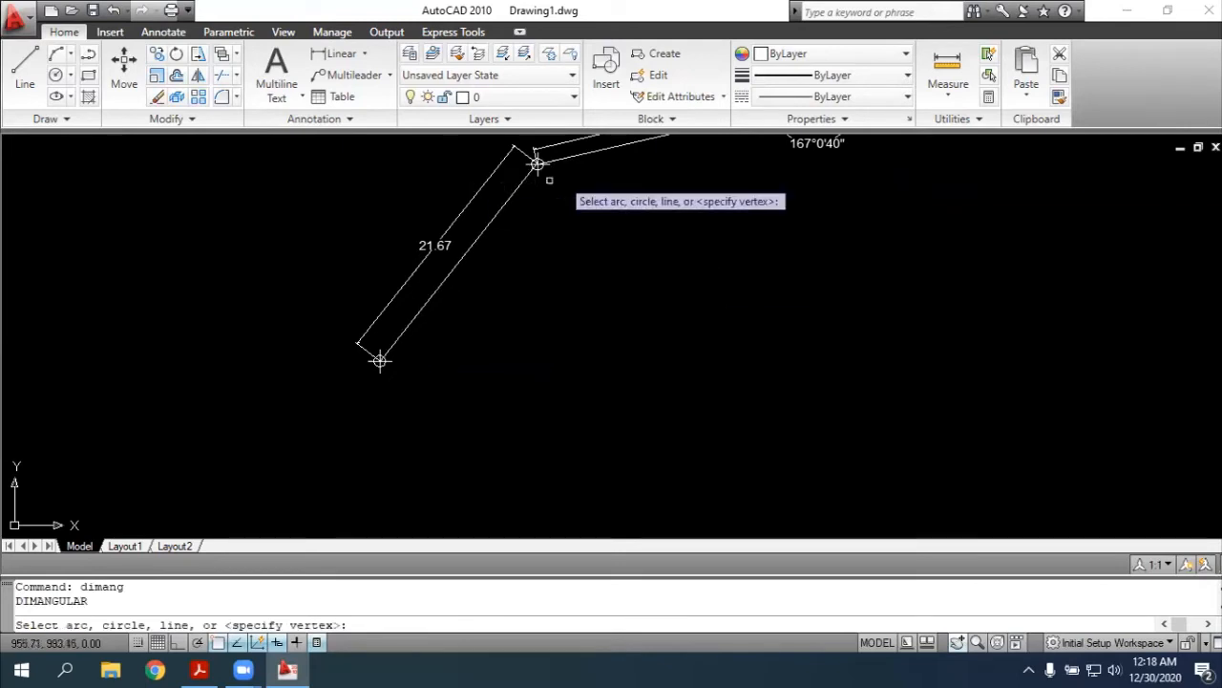
click(536, 163)
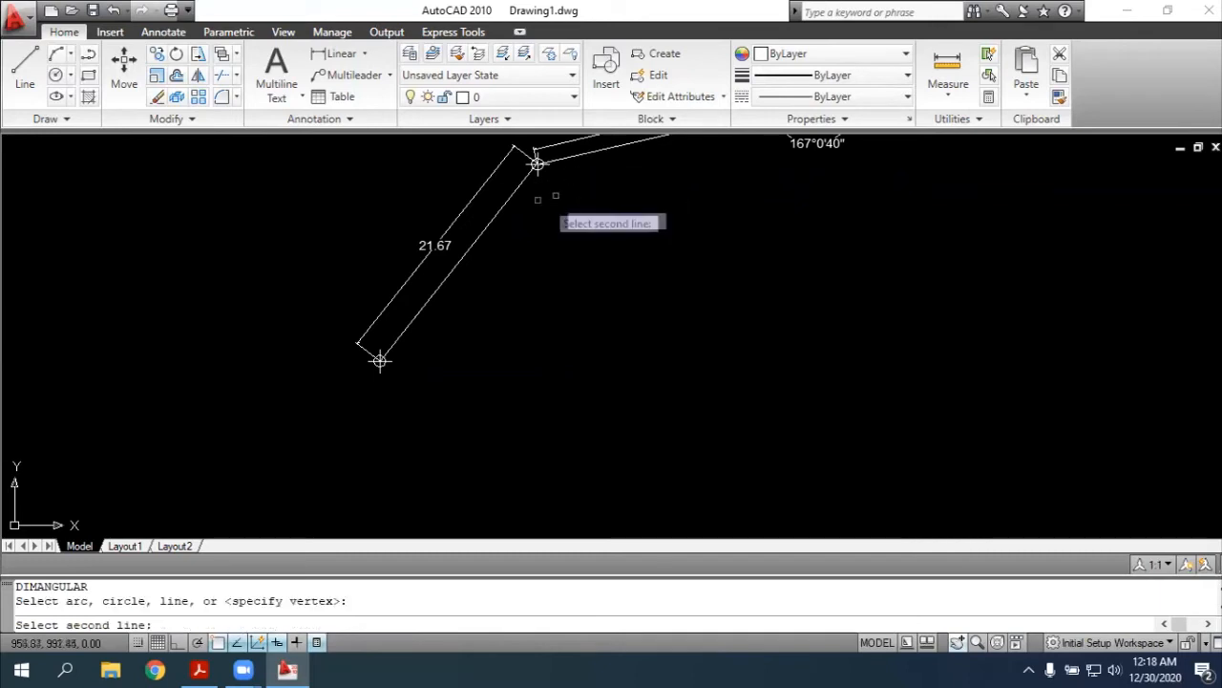
click(530, 168)
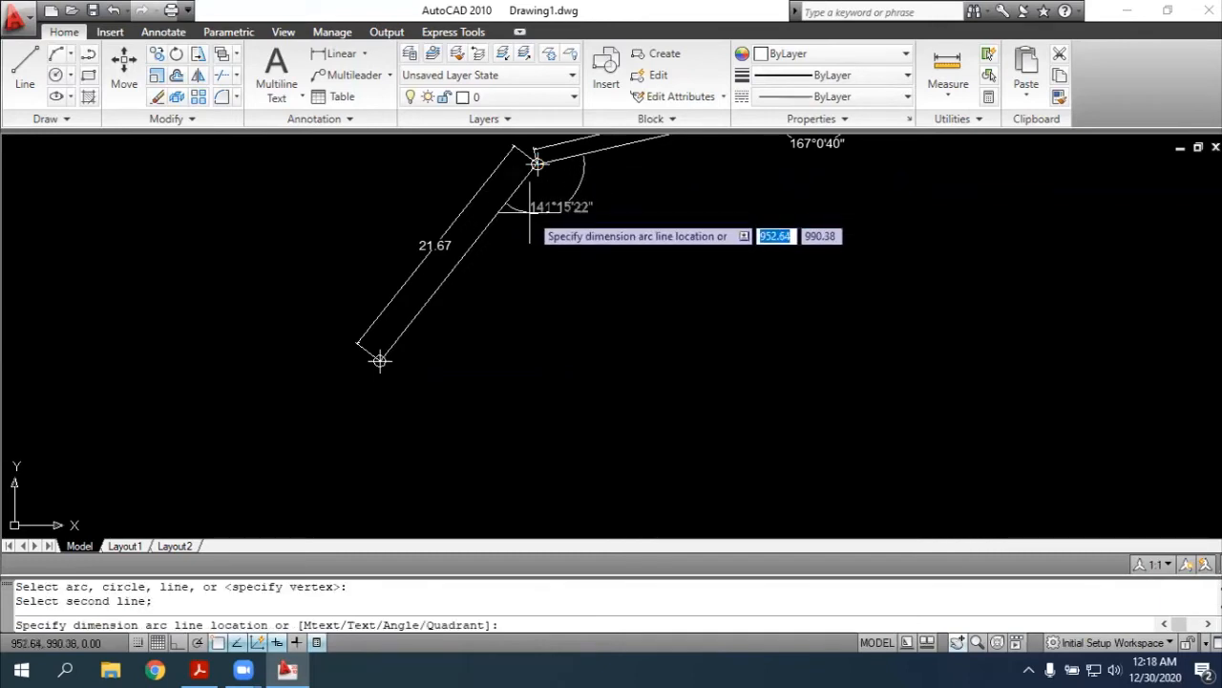
click(531, 215)
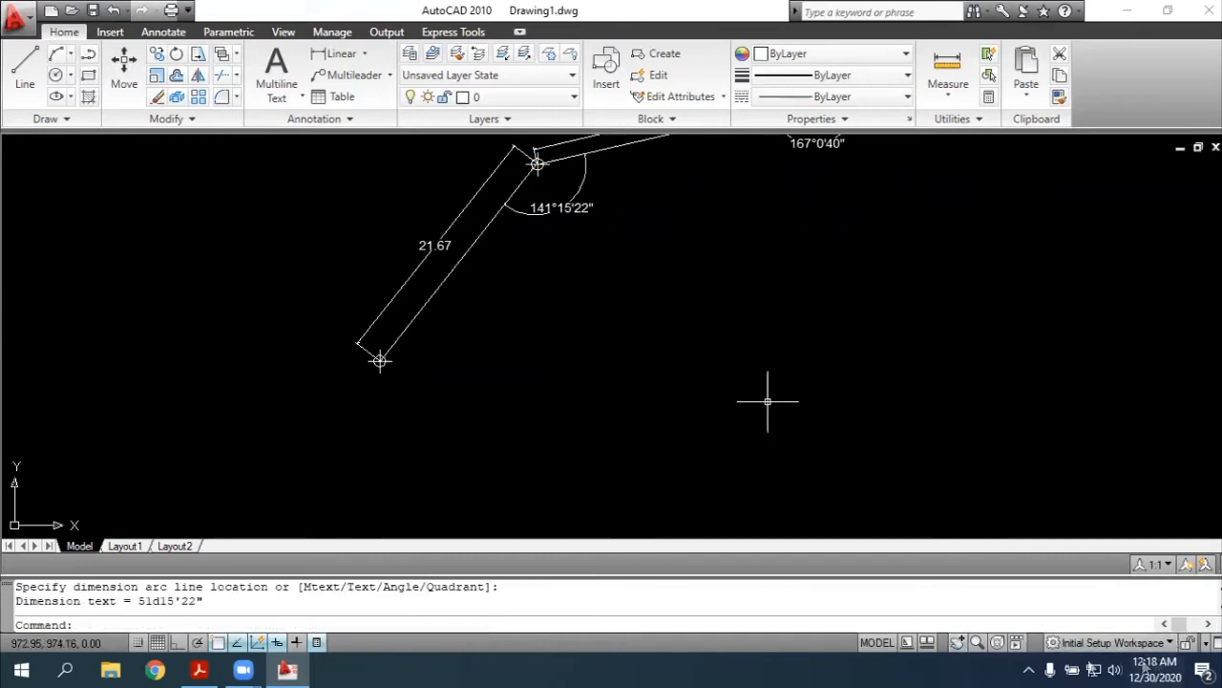
click(956, 641)
mouse_move(948, 335)
mouse_down()
mouse_move(925, 382)
mouse_move(846, 436)
mouse_move(845, 419)
mouse_up()
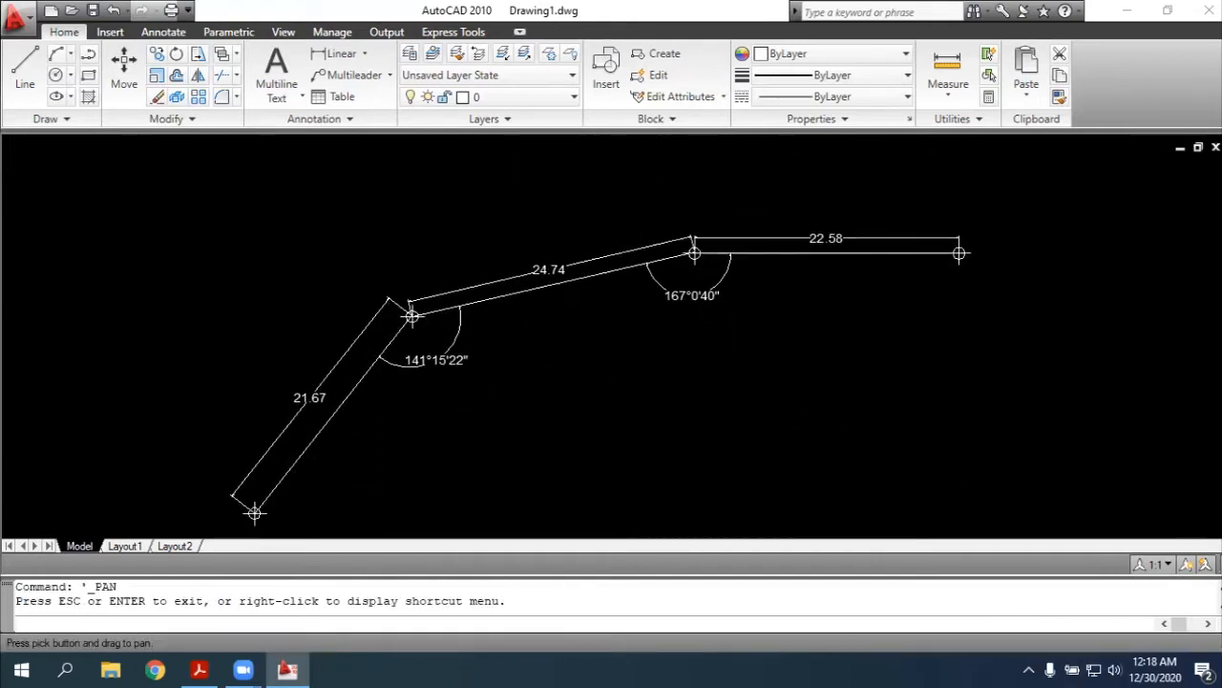
key(Escape)
click(389, 299)
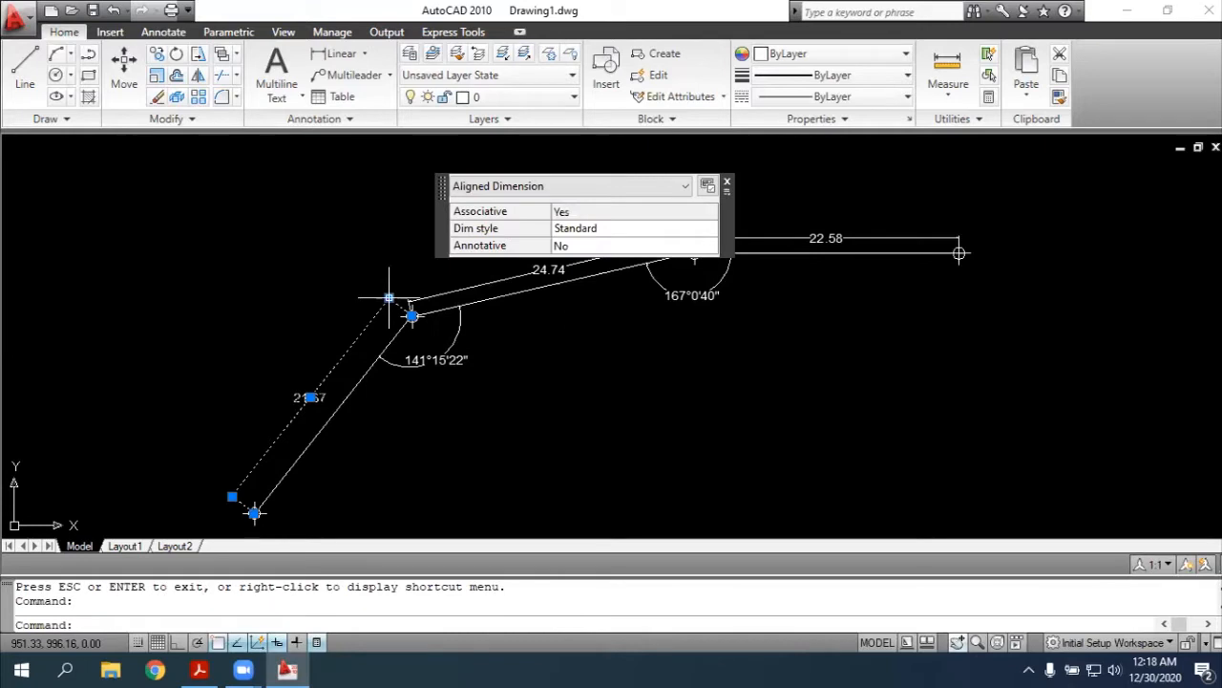
click(388, 299)
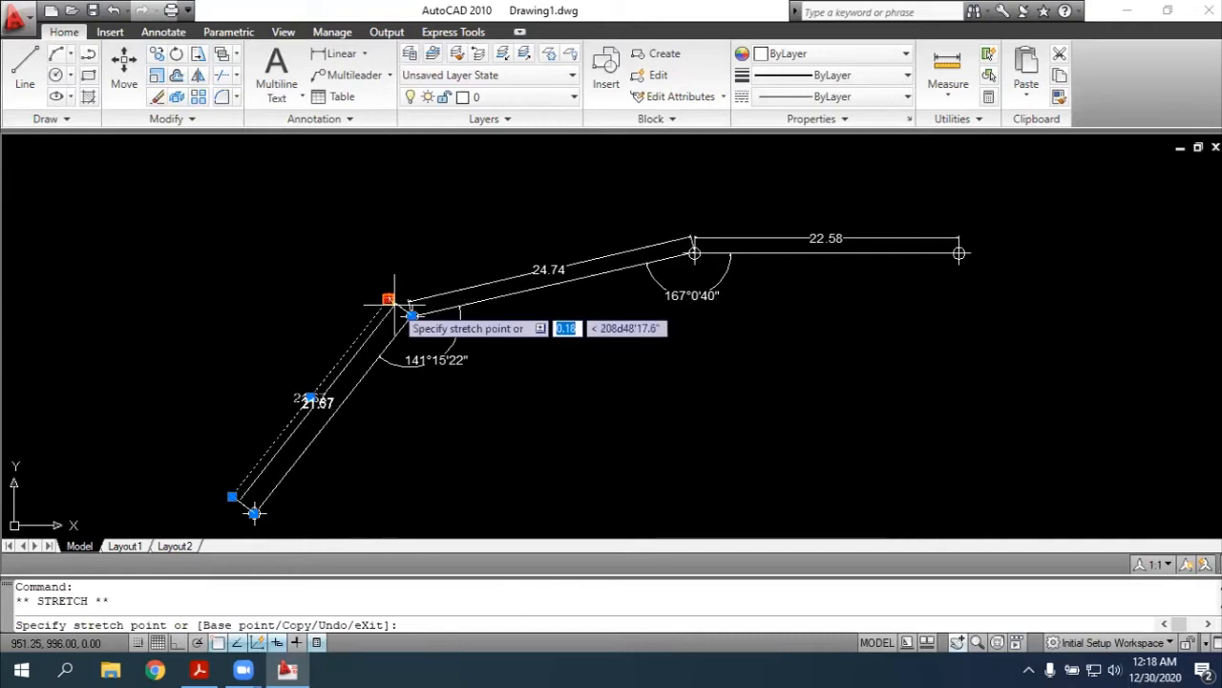
click(389, 299)
key(Escape)
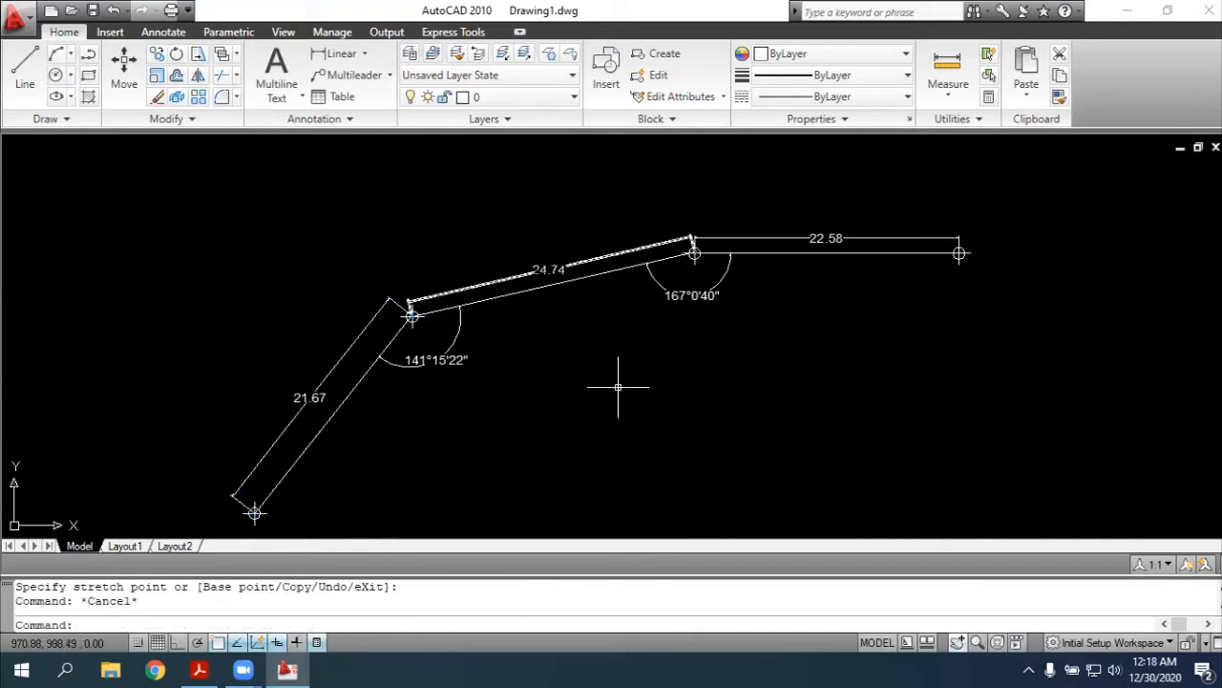
click(956, 643)
key(Escape)
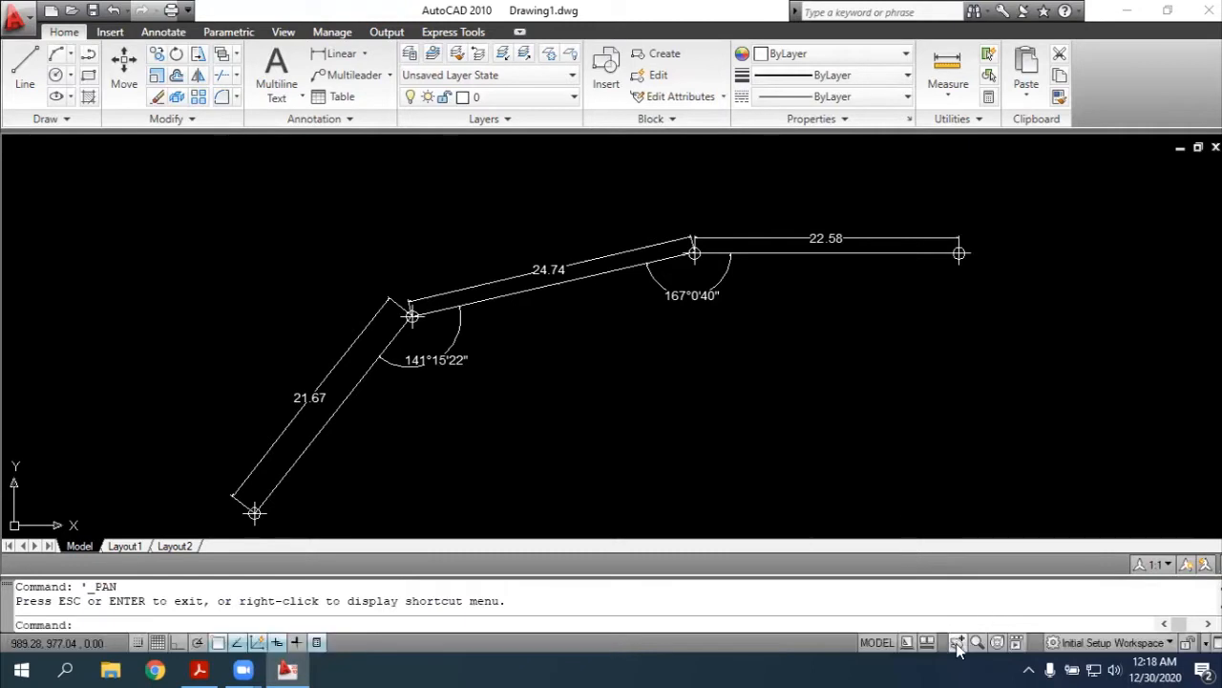
Copy the polyline running southwest from point 3 and paste the duplicate over the original
click(957, 644)
drag(590, 452, 708, 258)
key(Escape)
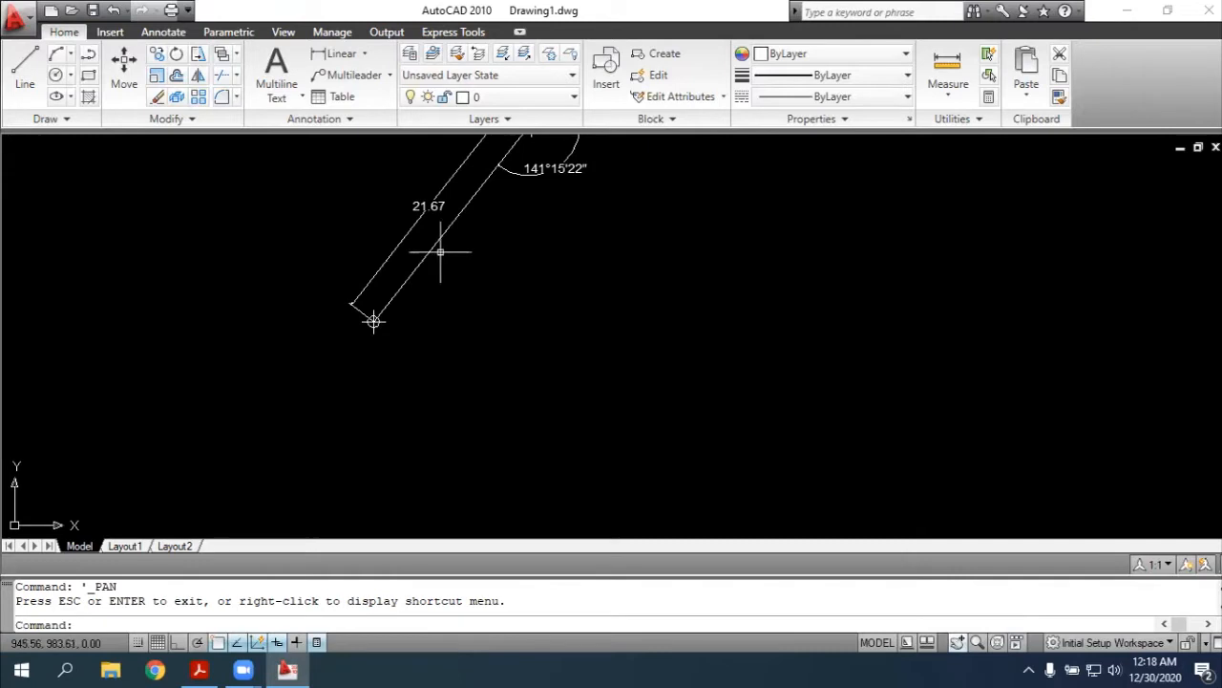
click(438, 250)
key(ctrl+c)
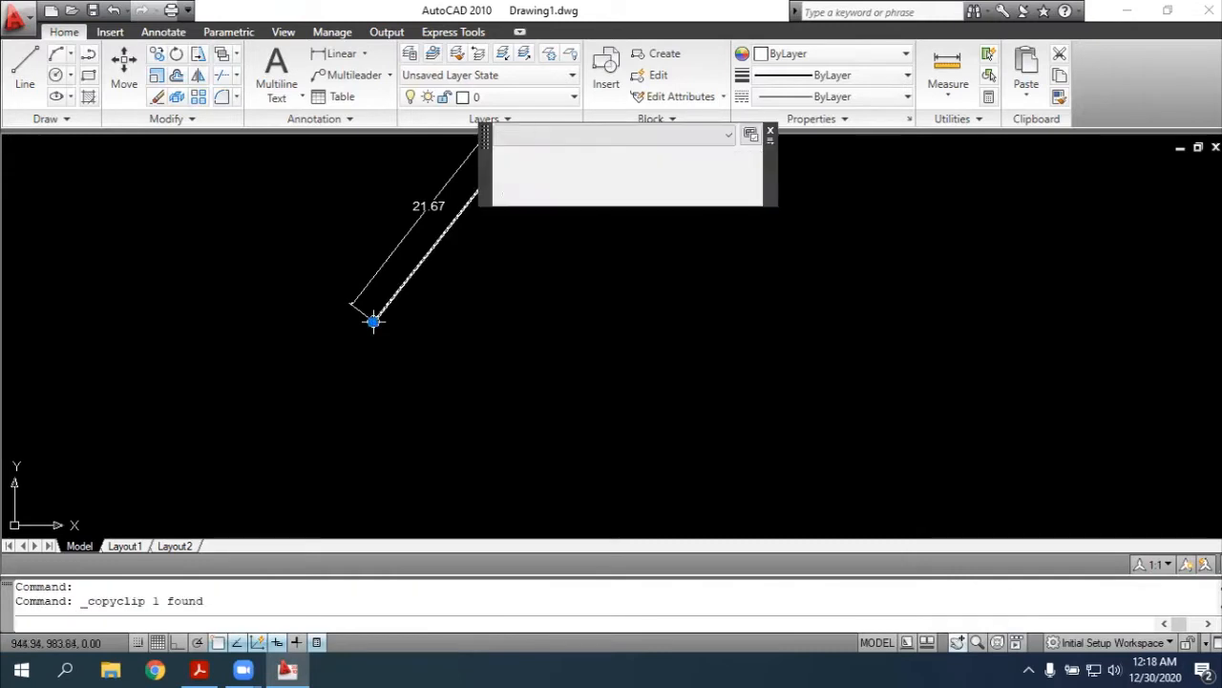
key(ctrl+v)
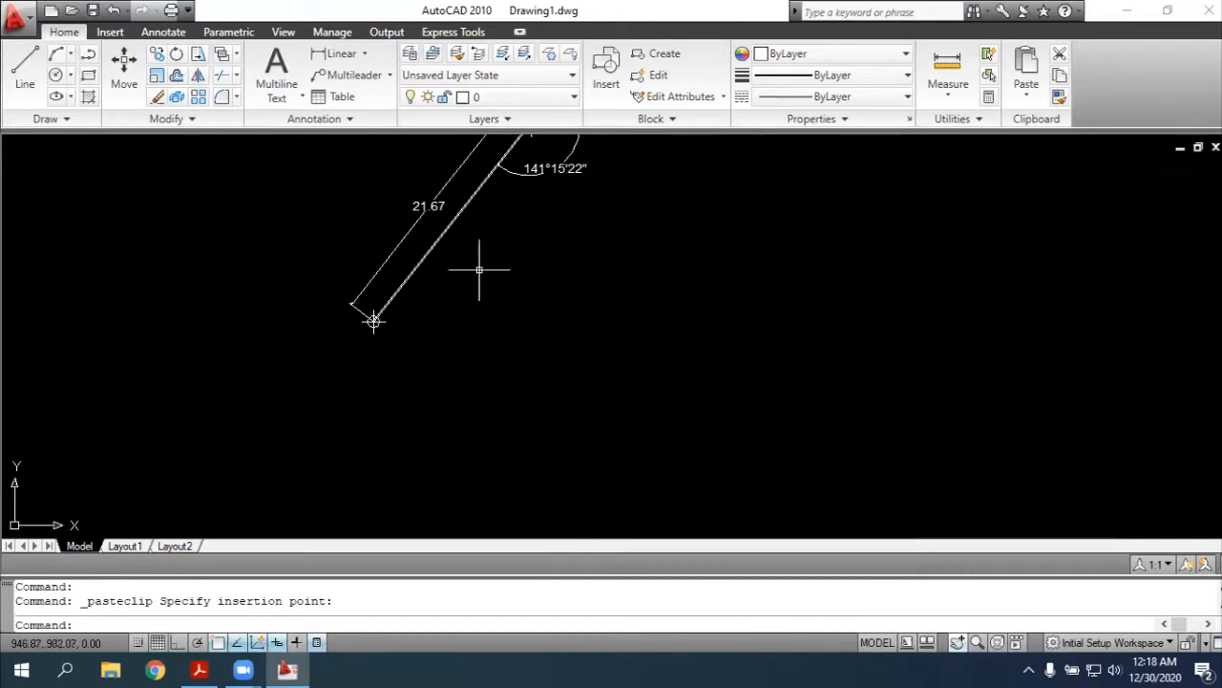
Rotate the pasted polyline by 150d55'33" about its southwestern endpoint, checking the angle at point 4 in the PDF
text(rotate)
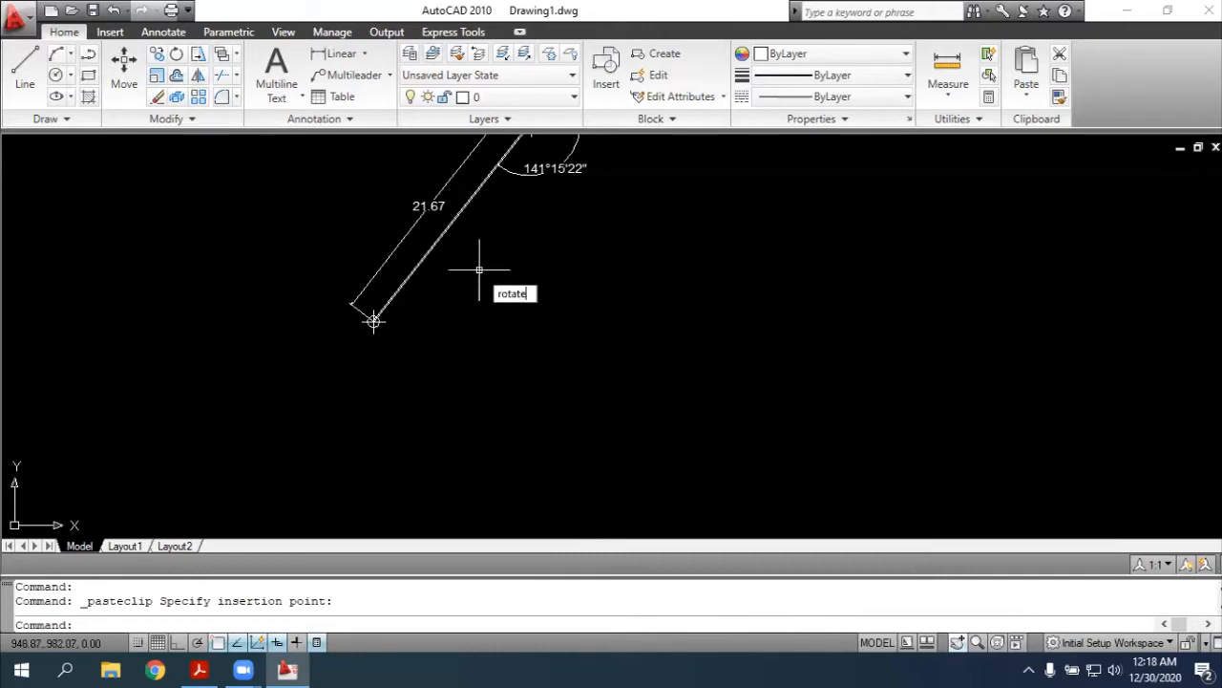
key(Return)
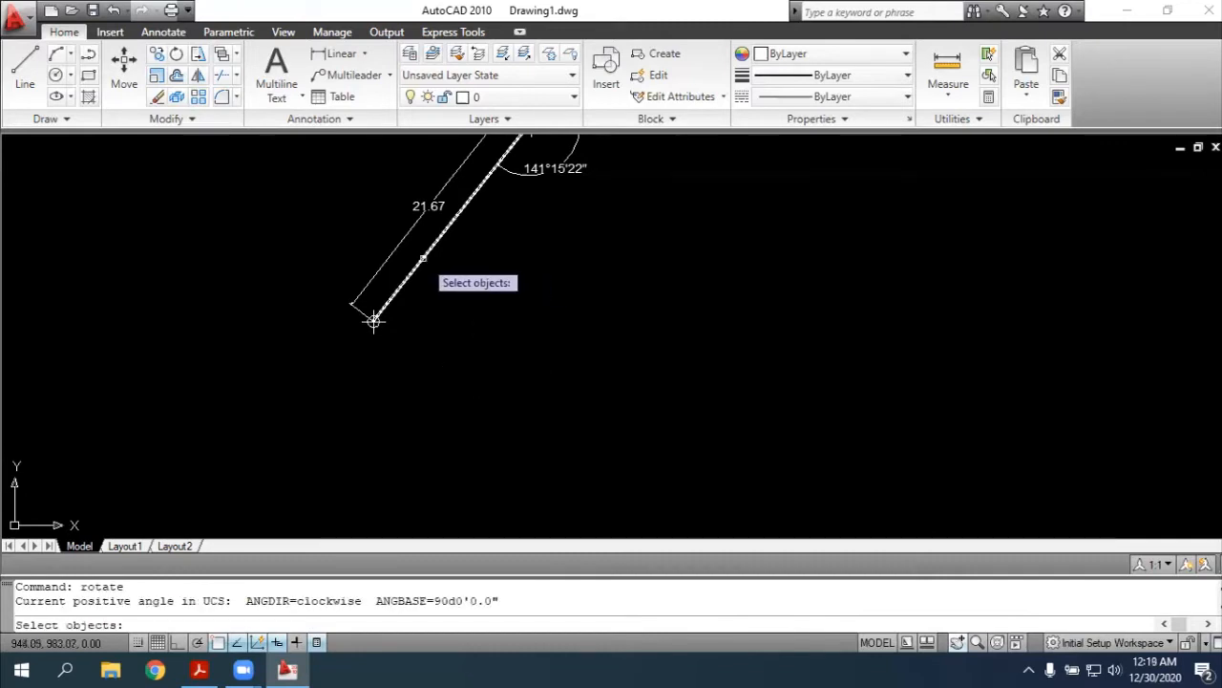
click(424, 258)
key(Return)
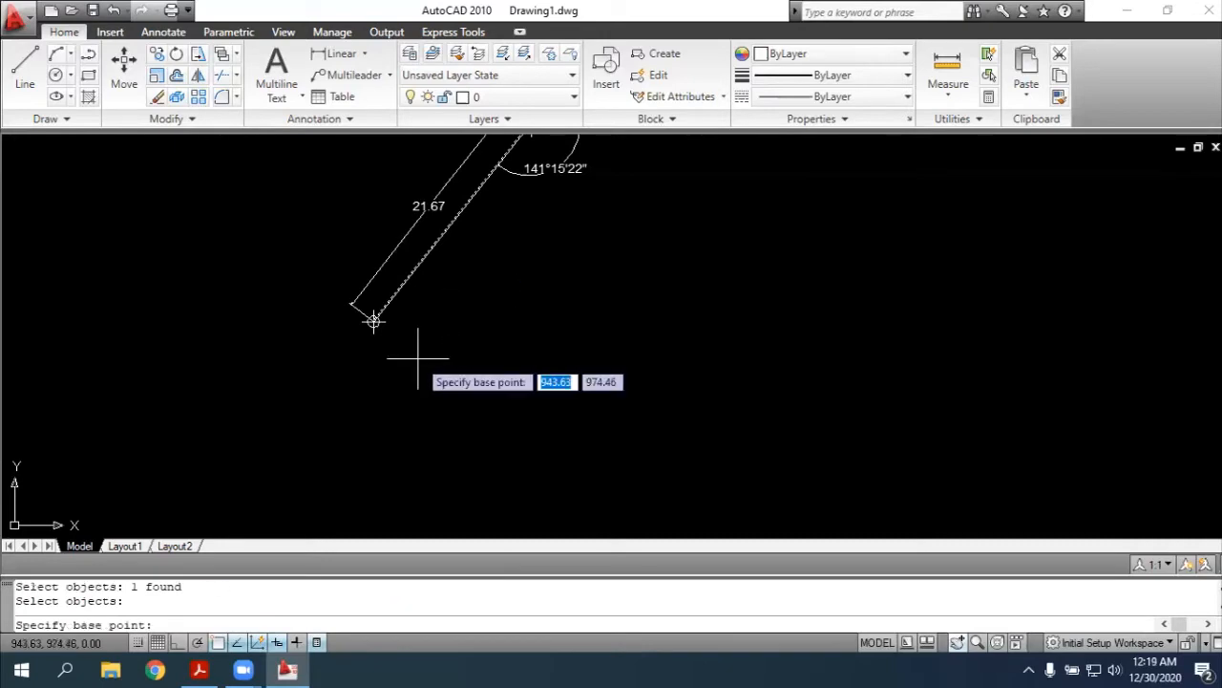
click(372, 320)
key(alt+Tab)
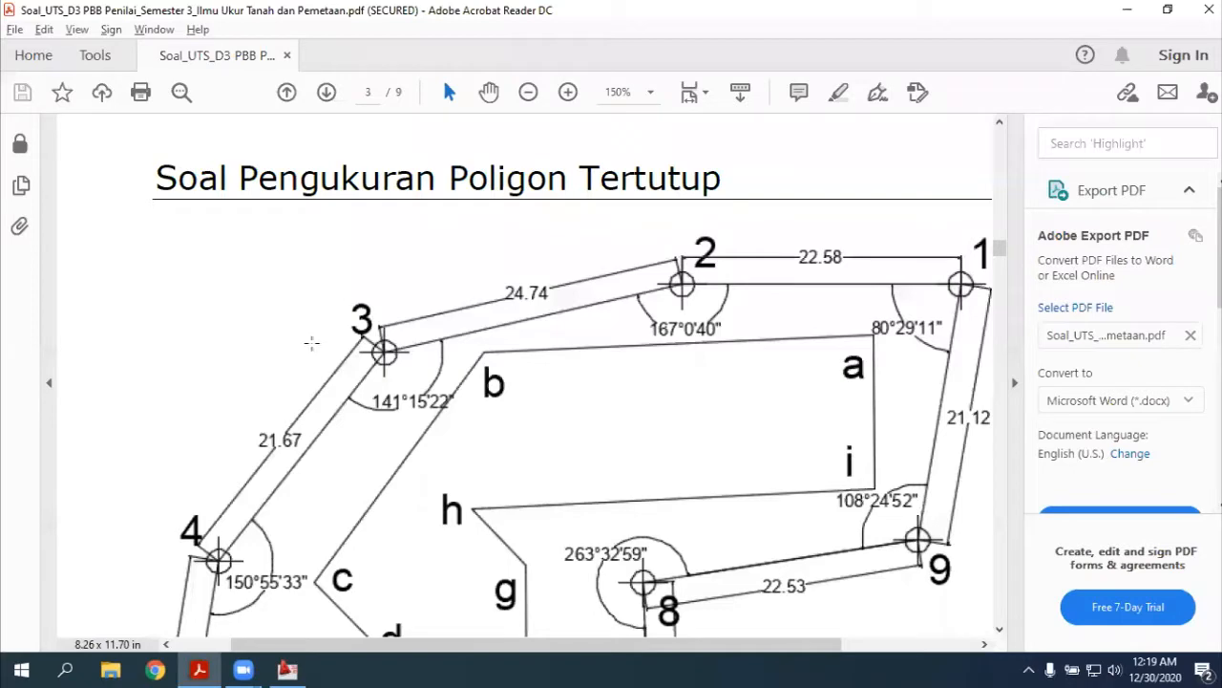
scroll(372, 478, down, 5)
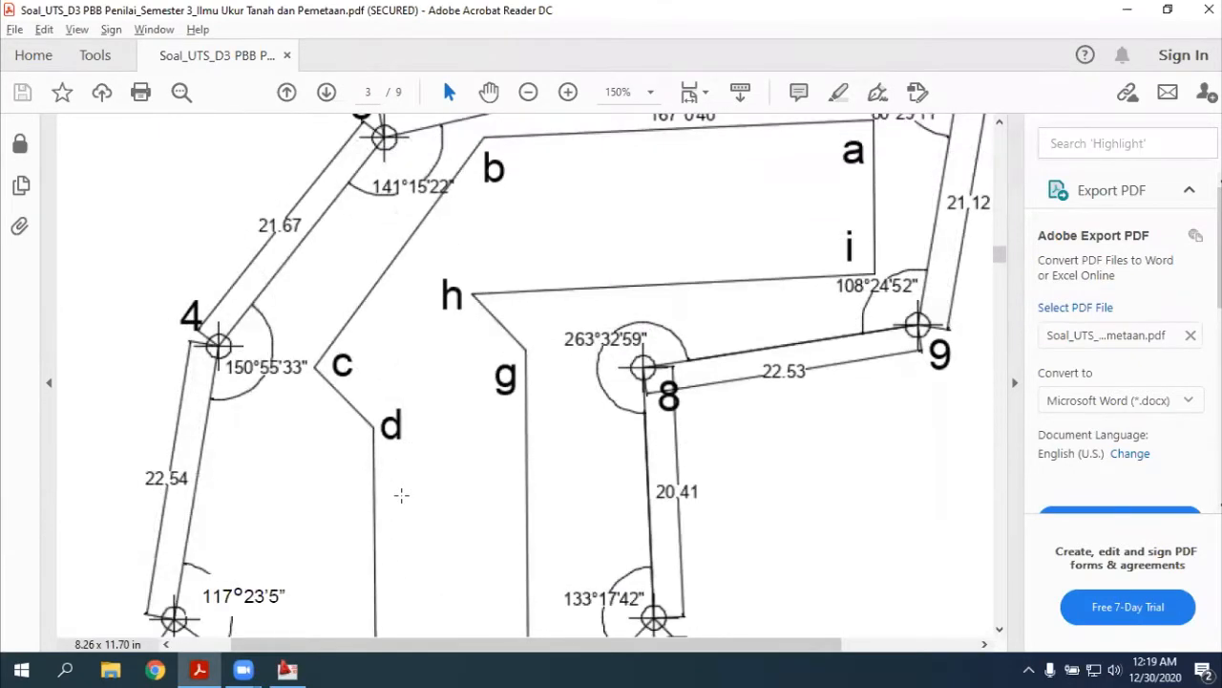
scroll(401, 494, up, 2)
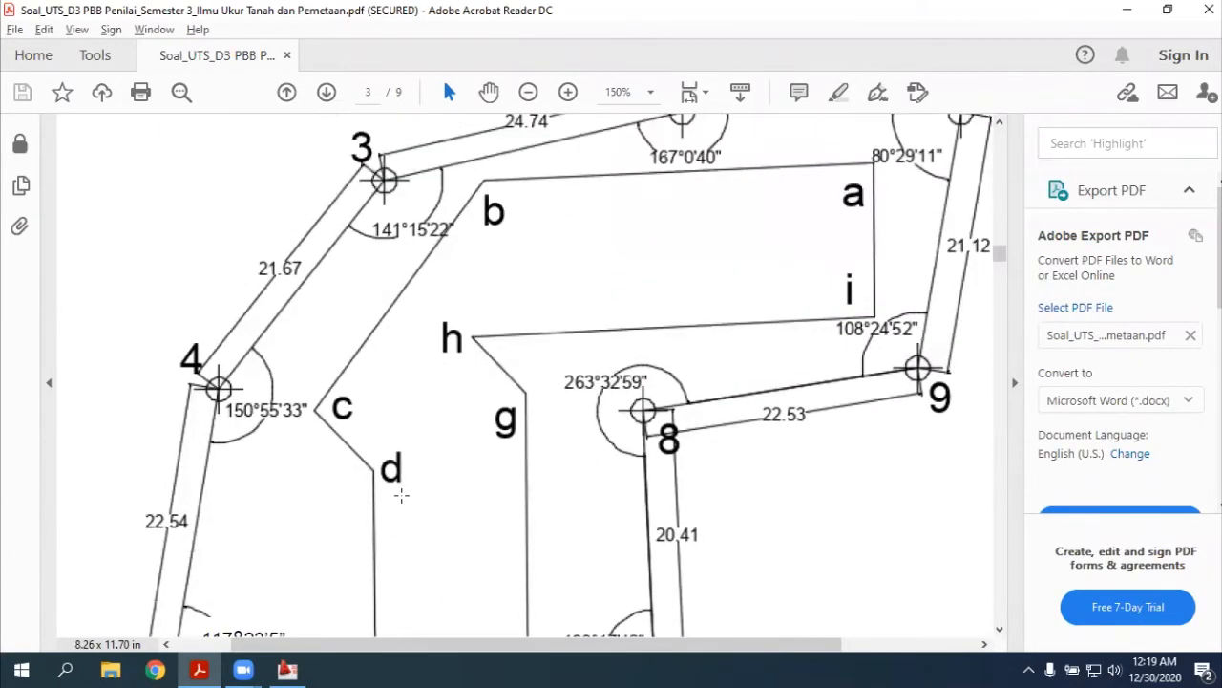
scroll(401, 494, down, 1)
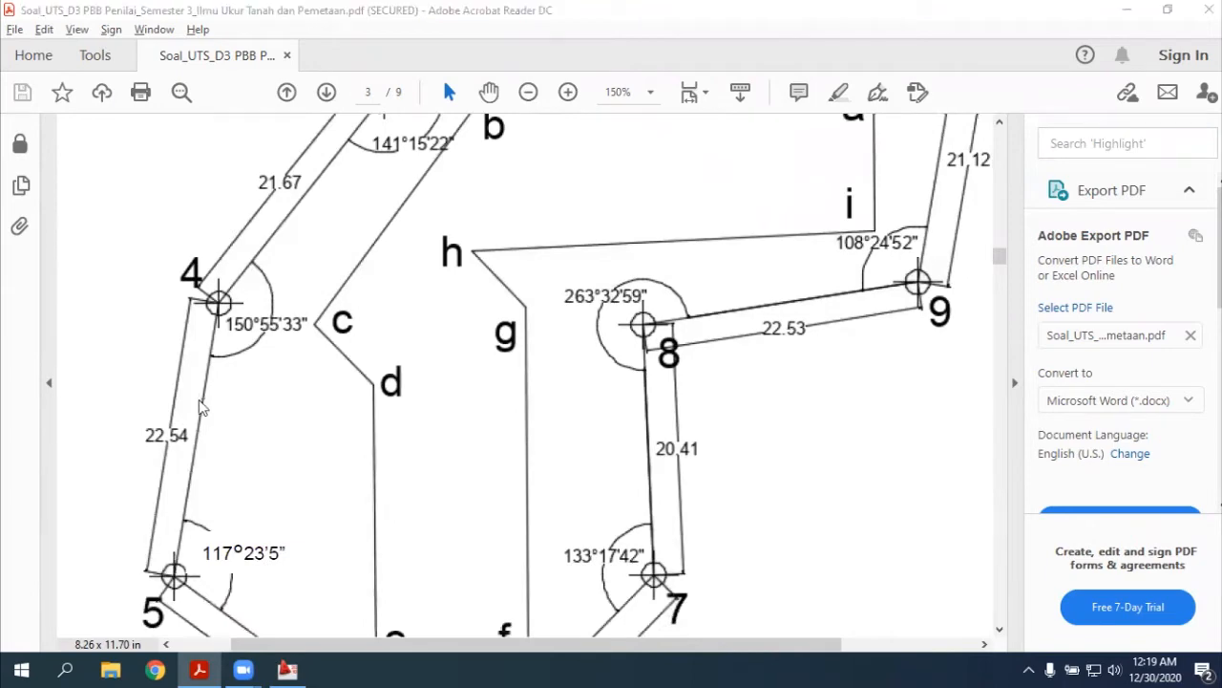
key(alt+Tab)
text(1)
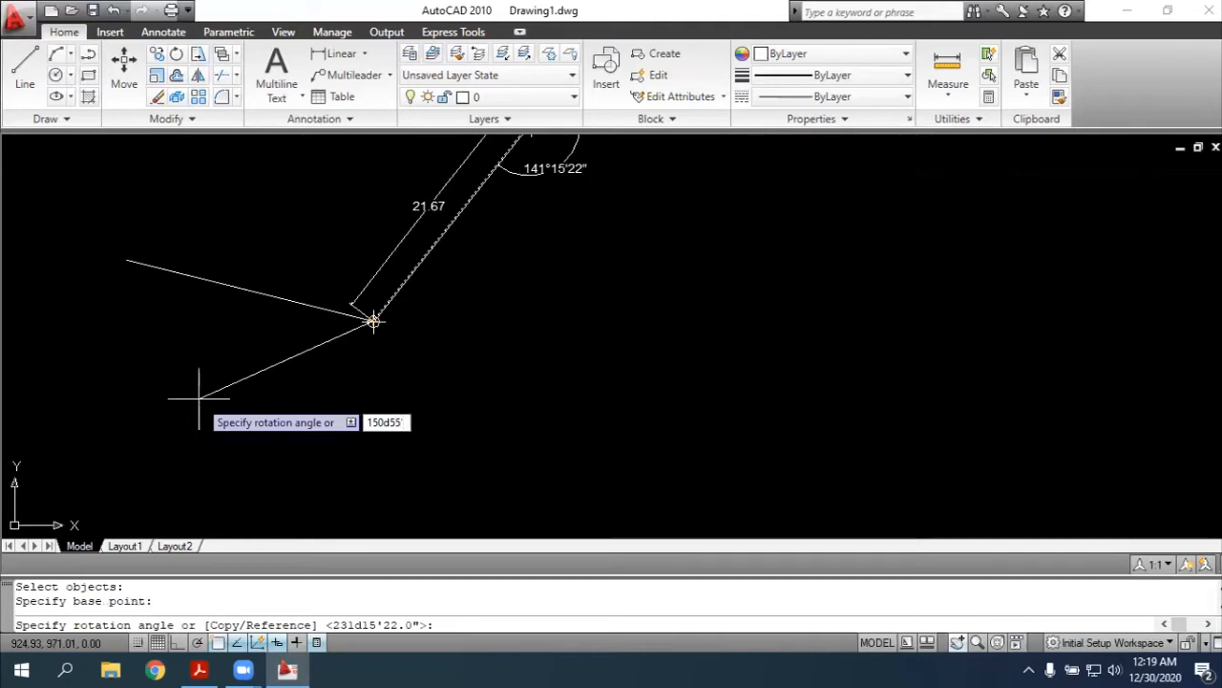
key(Return)
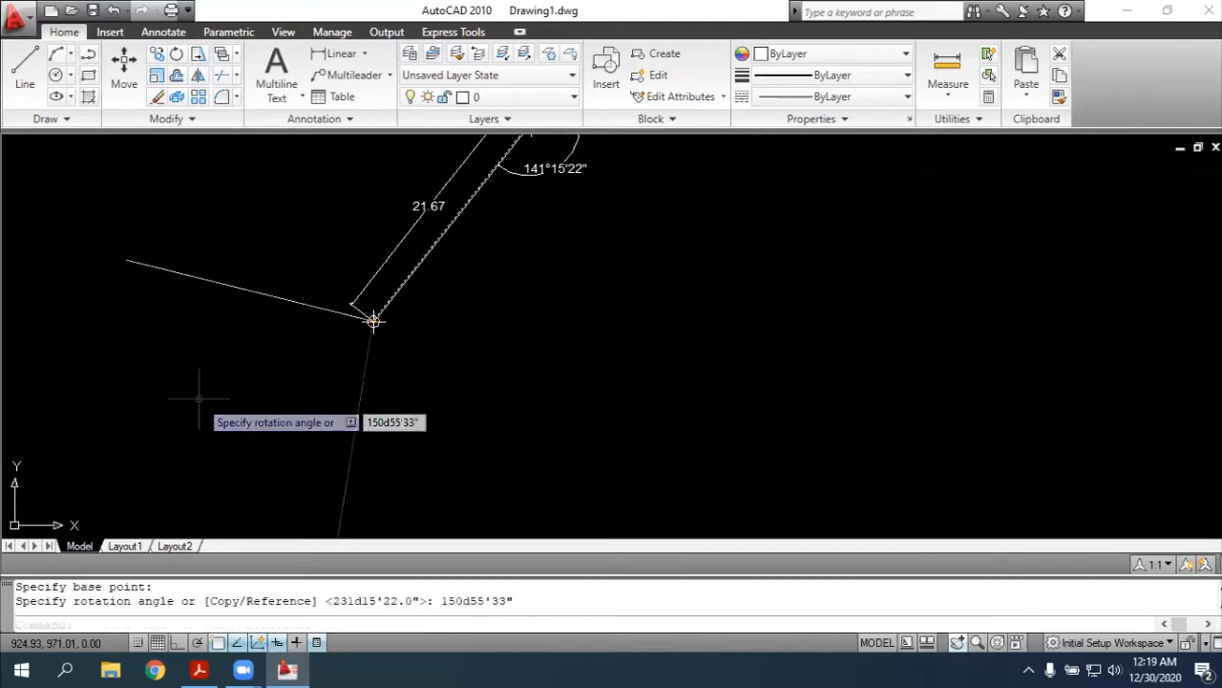
Look up the side length between points 4 and 5 in the PDF and lengthen the line south of point 4 to a total of 22.54
key(alt+Tab)
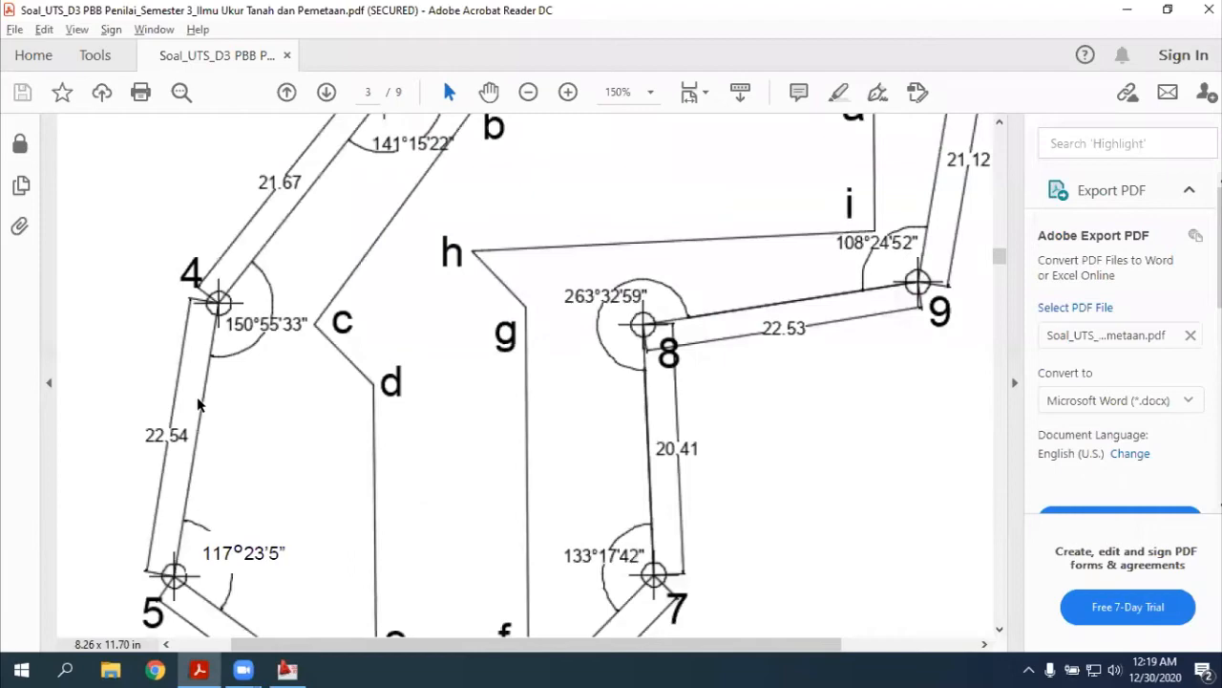
key(alt+Tab)
key(alt+Tab)
key(alt+Tab)
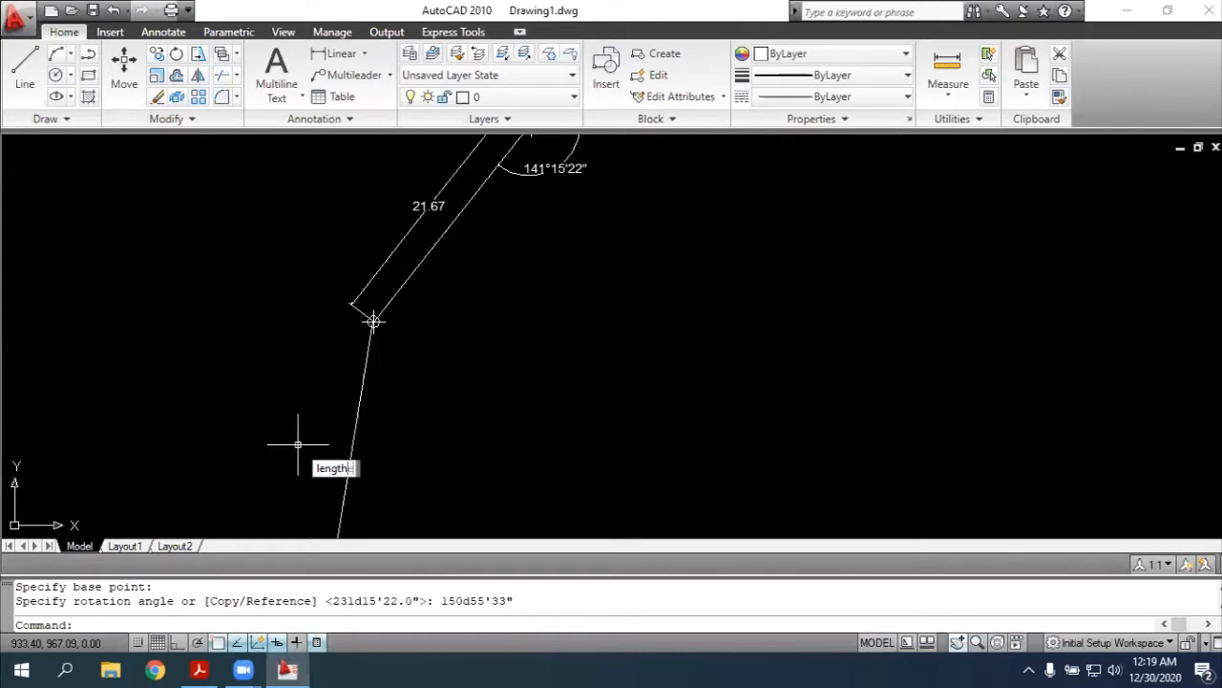
key(Return)
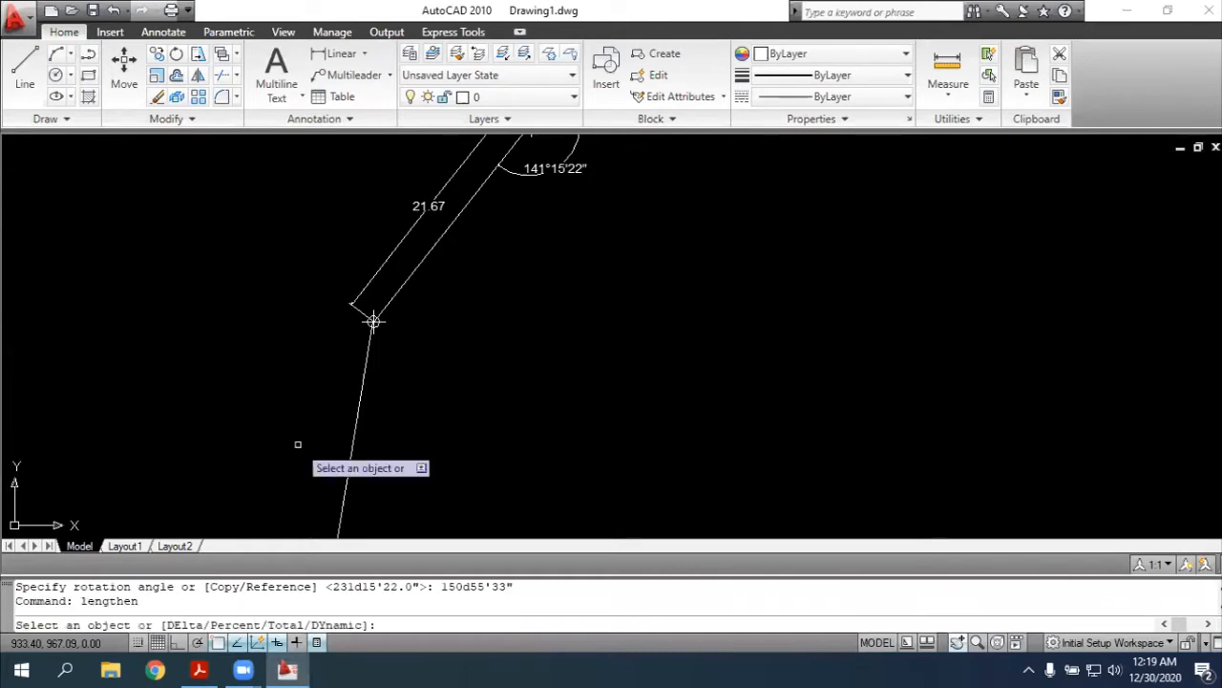
click(356, 424)
text(total)
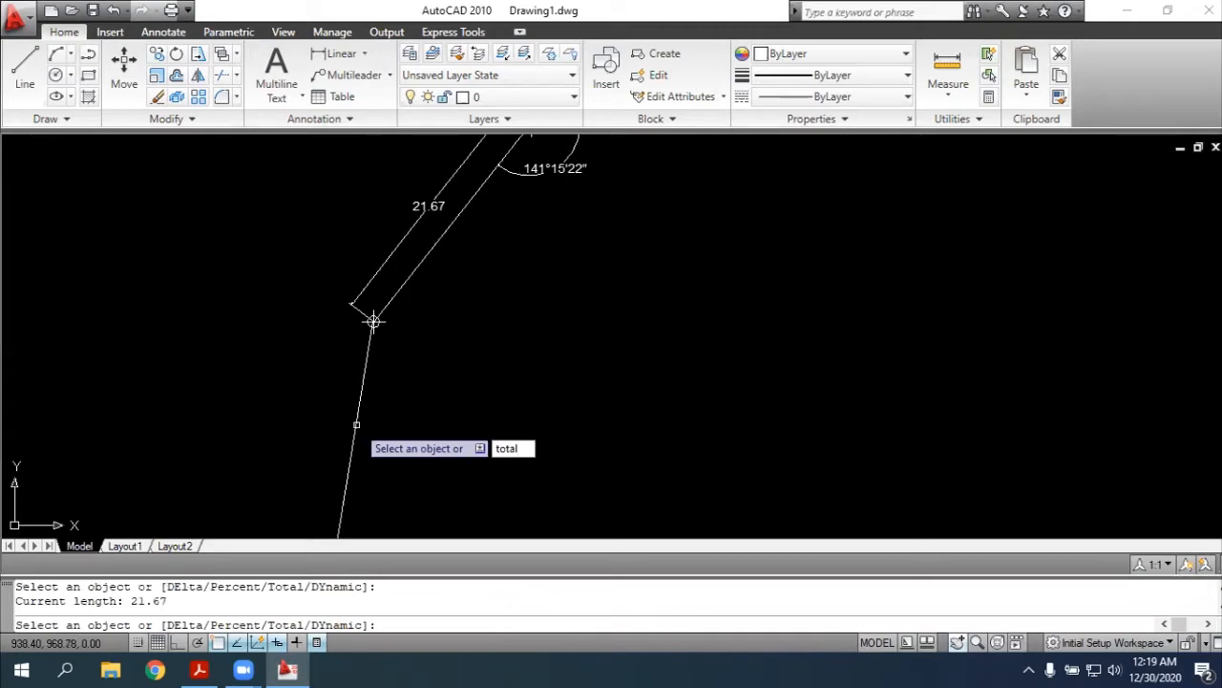
key(Return)
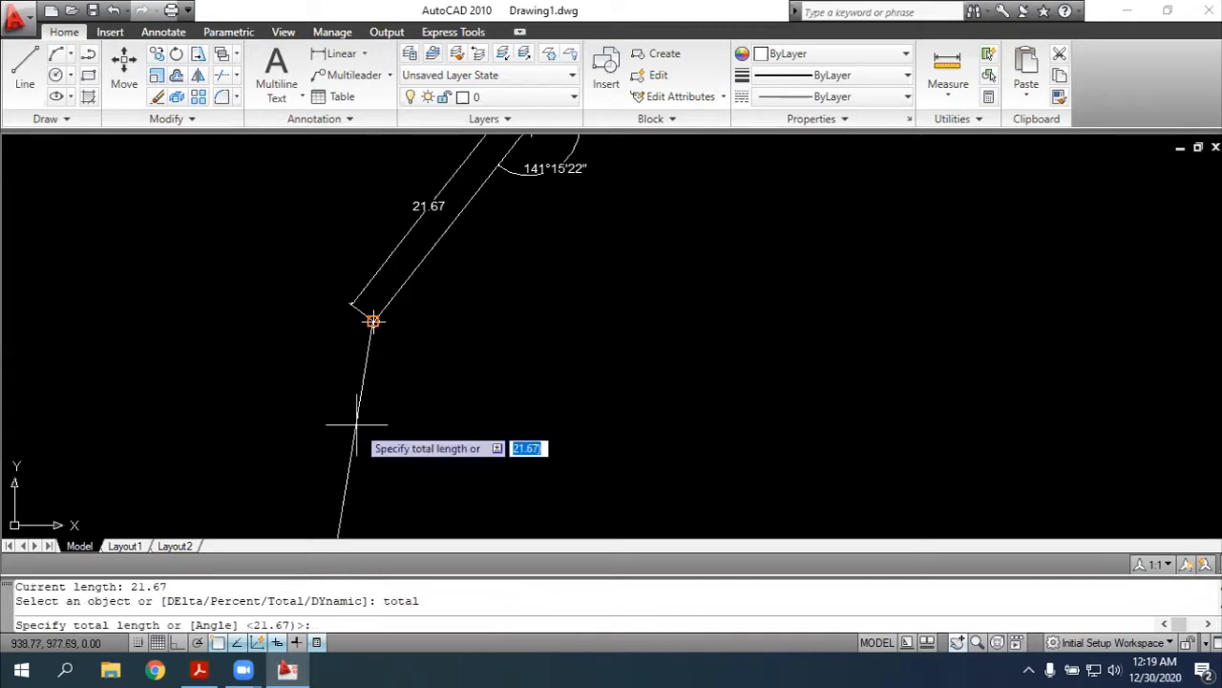
key(alt+Tab)
key(alt+Tab)
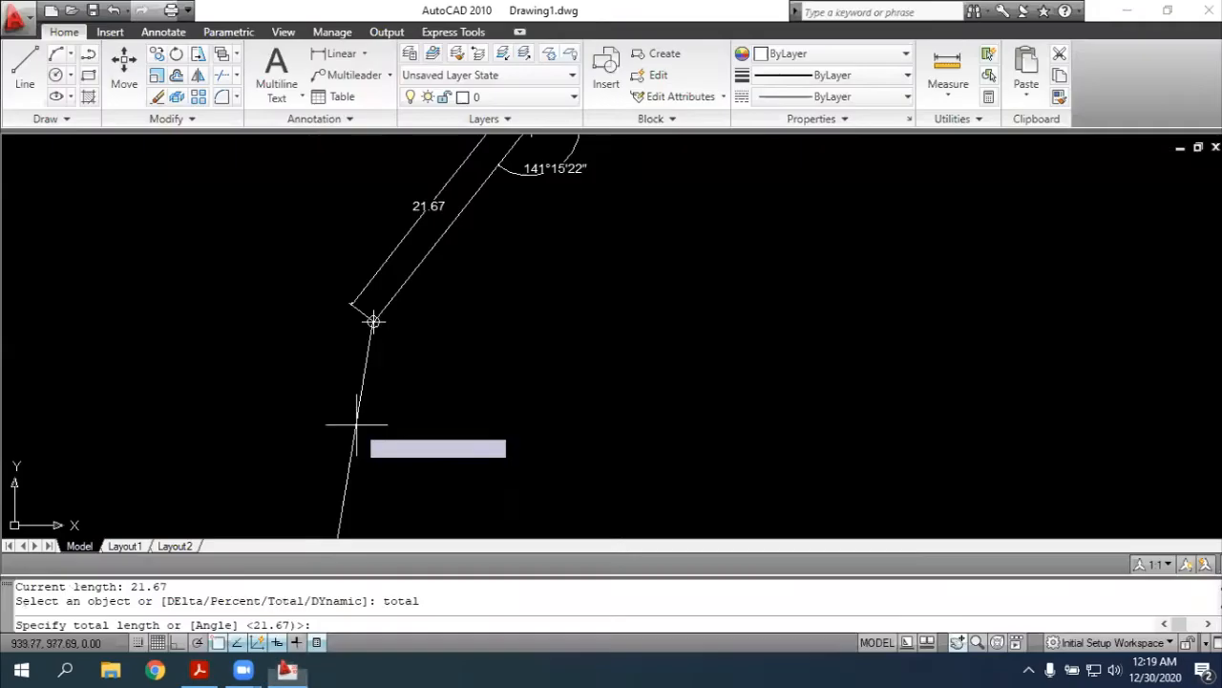
text(22.)
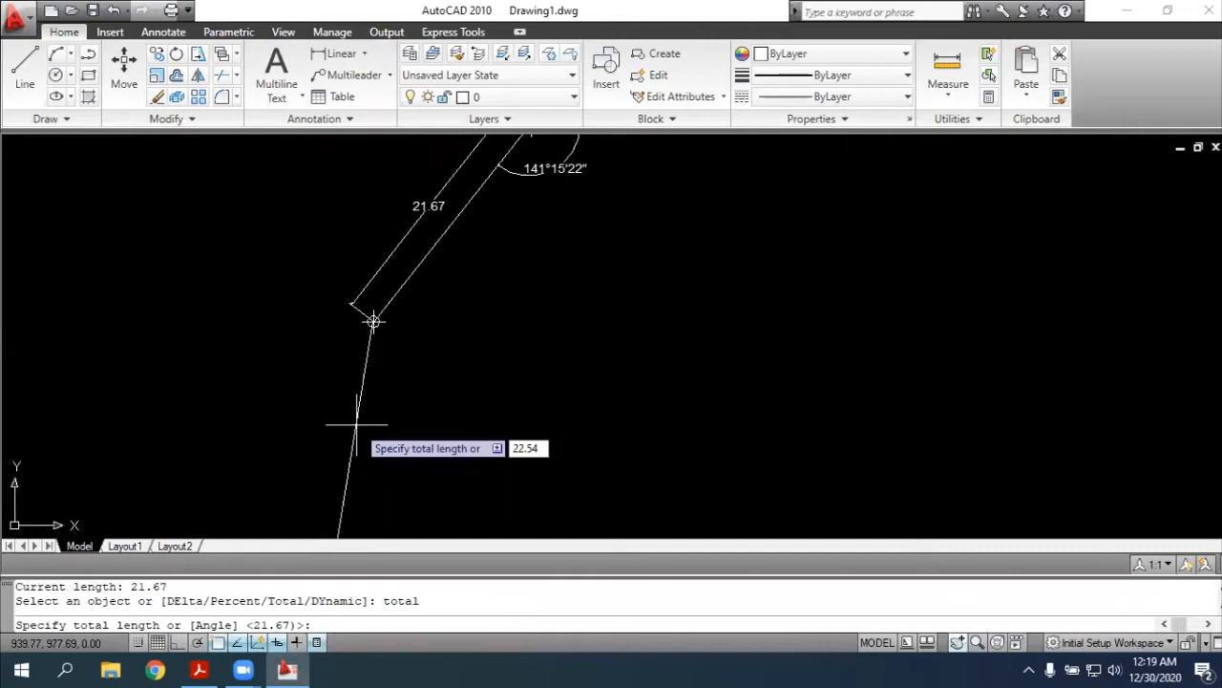
text(54)
key(Return)
scroll(357, 423, down, 2)
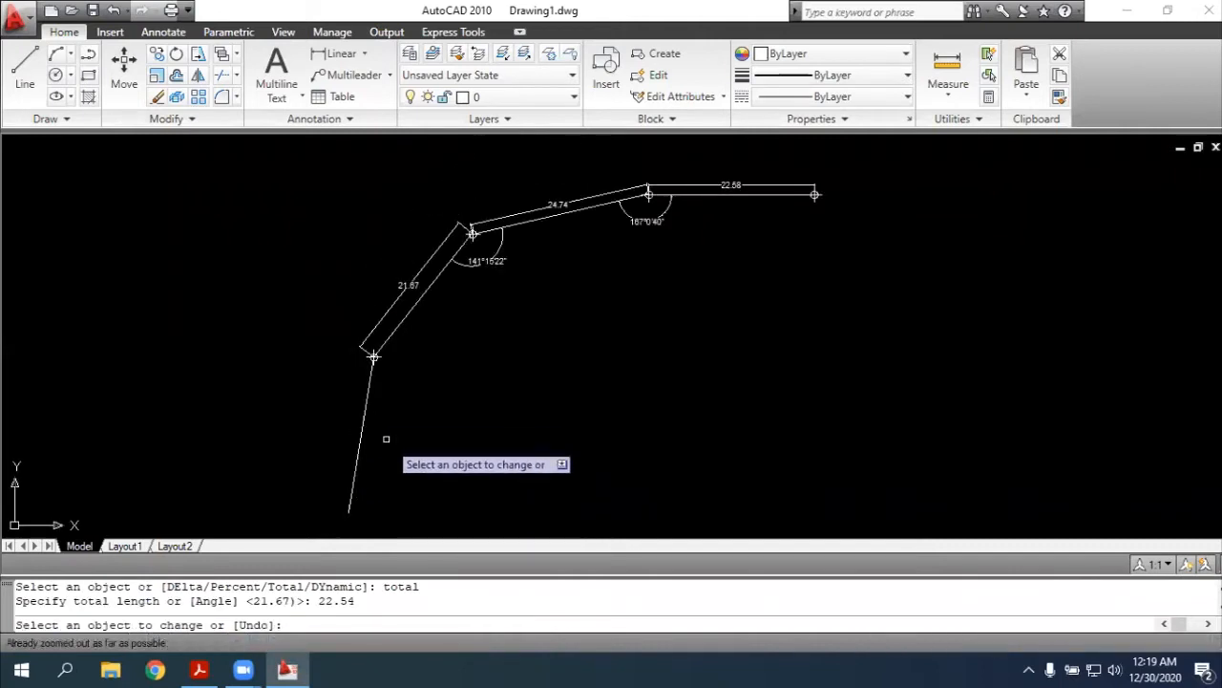
click(353, 507)
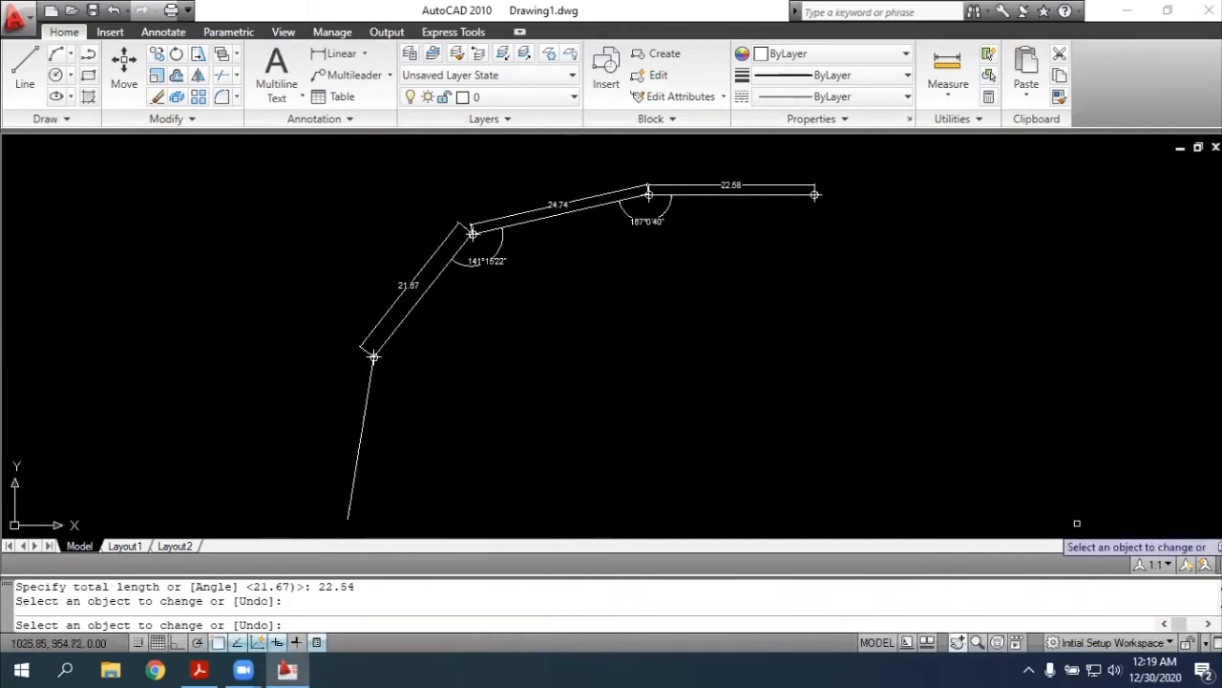
key(Escape)
Place a point marker at the southern endpoint of the line running down from point 4
click(955, 645)
drag(381, 273, 582, 177)
scroll(646, 319, up, 3)
scroll(646, 318, up, 3)
mouse_move(677, 483)
mouse_down()
mouse_move(707, 344)
mouse_move(756, 259)
mouse_move(691, 442)
mouse_move(704, 392)
mouse_up()
scroll(753, 259, down, 4)
key(Escape)
text(poi)
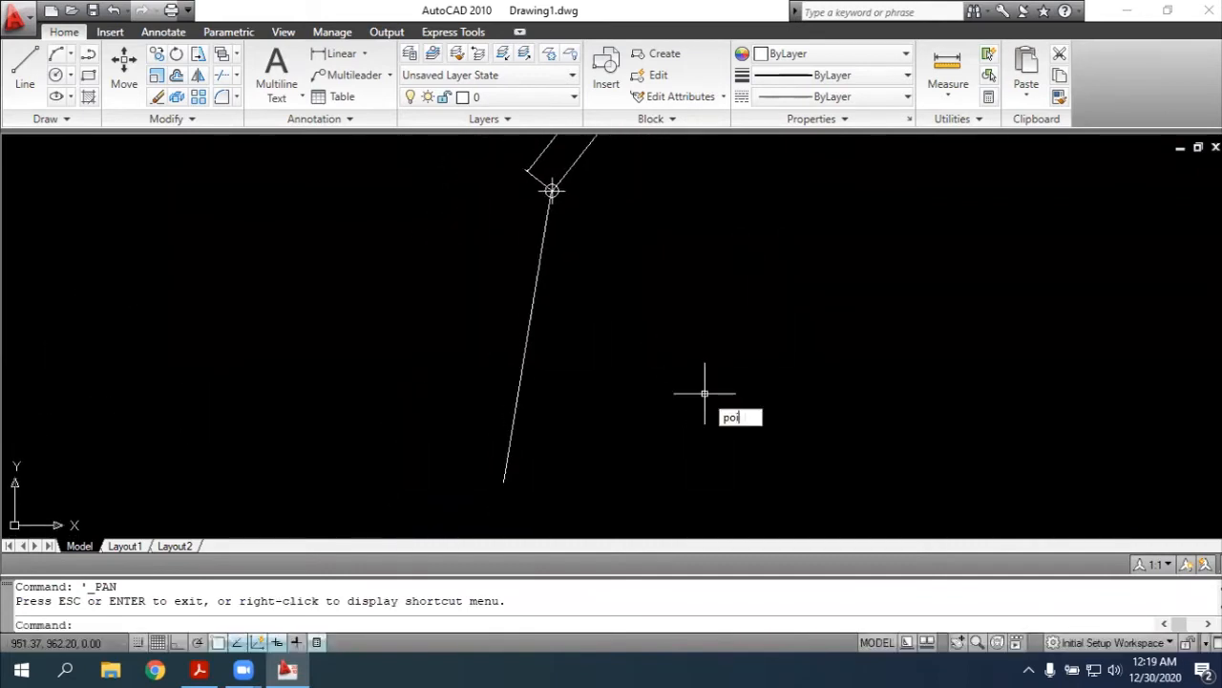
text(nt)
key(Return)
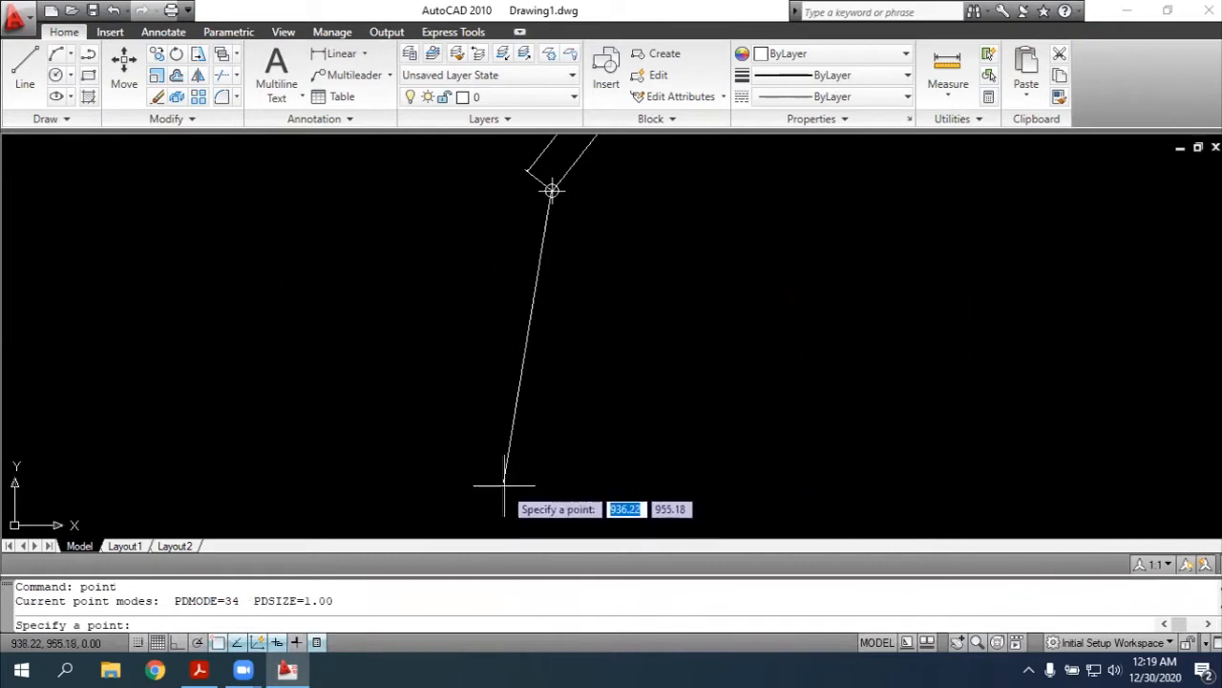
click(503, 482)
key(Escape)
Add an outer aligned dimension from point 4 to the southern point marker, compare it with the PDF, and delete the dimension
text(dimali)
key(Return)
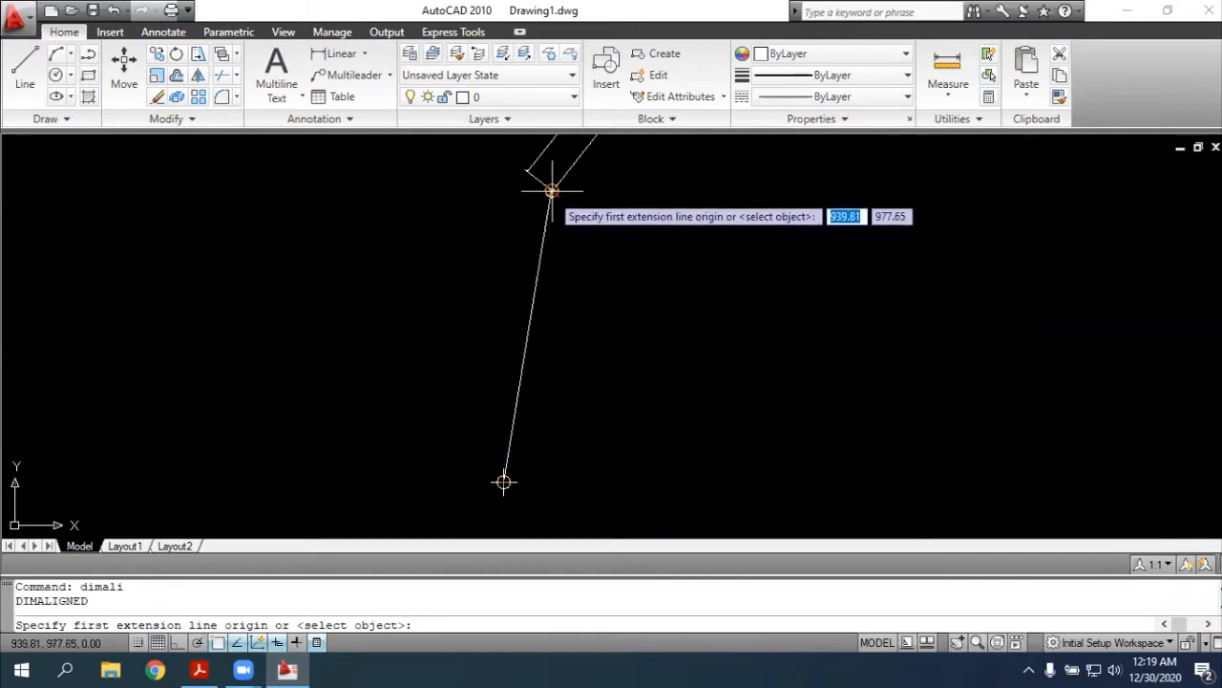
click(552, 190)
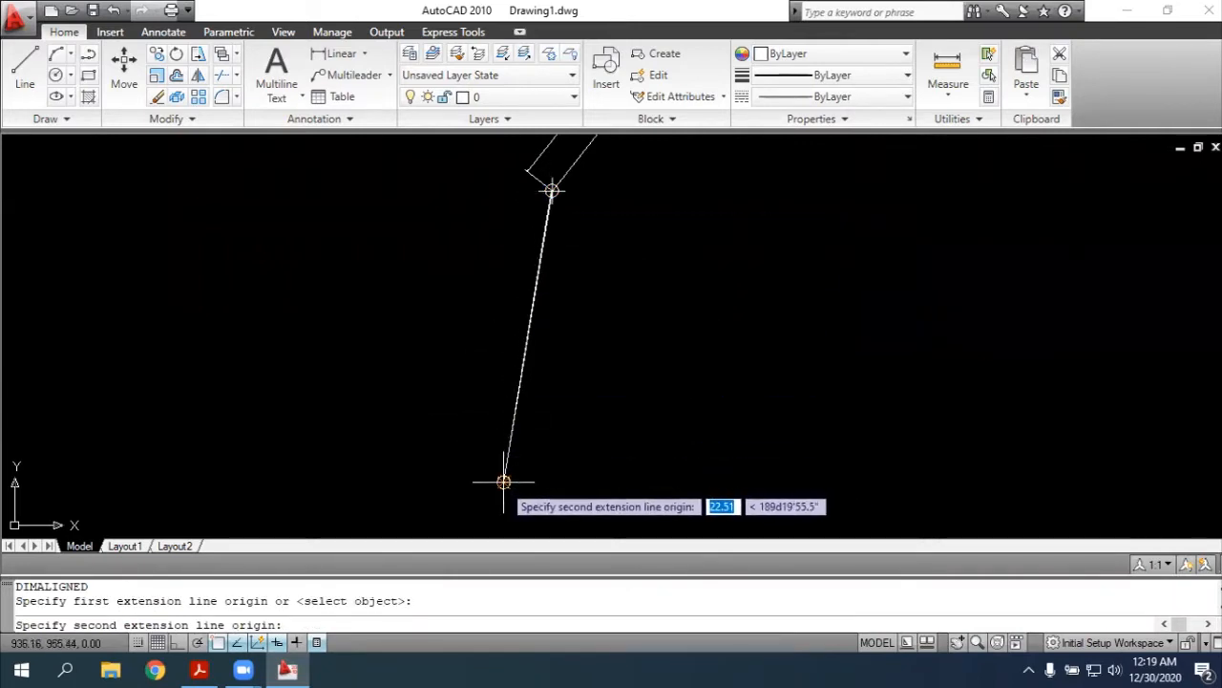
click(503, 482)
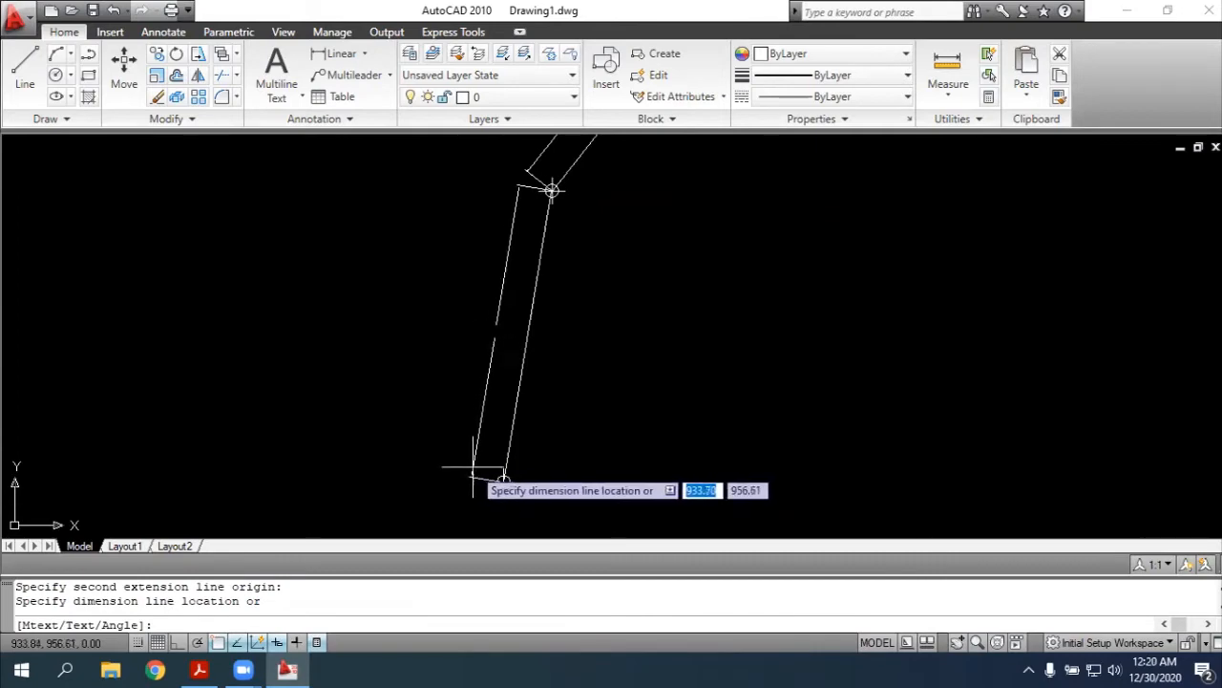
click(477, 471)
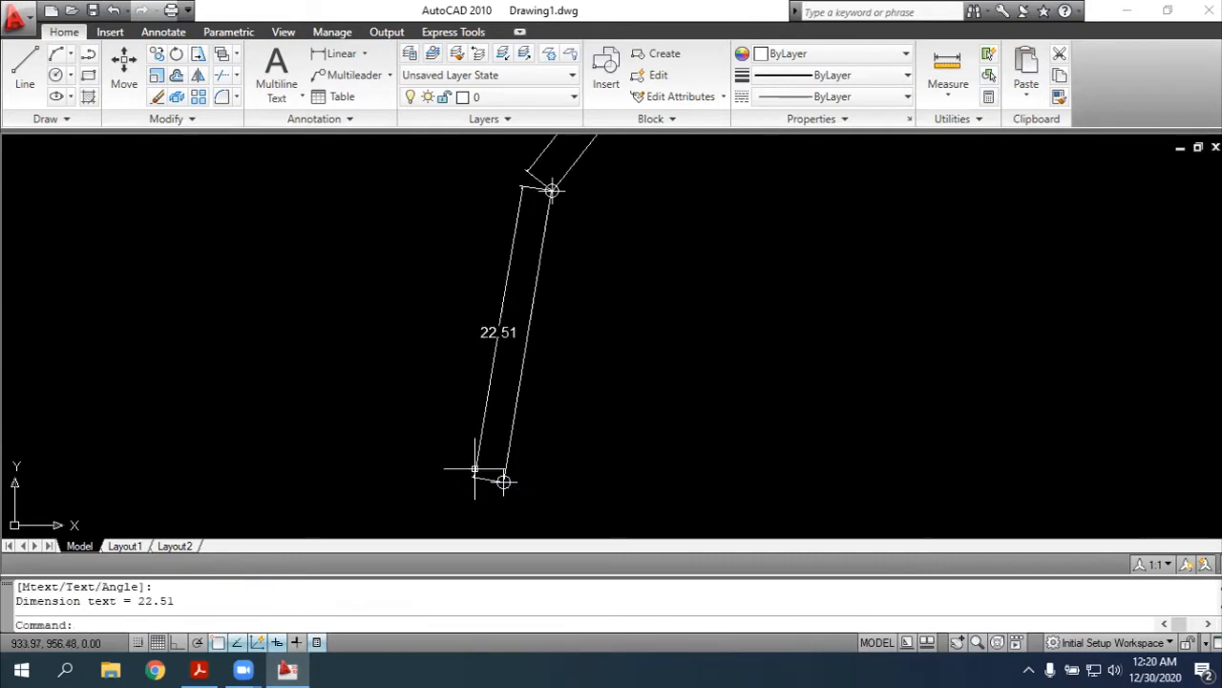
key(alt+Tab)
key(alt+Tab)
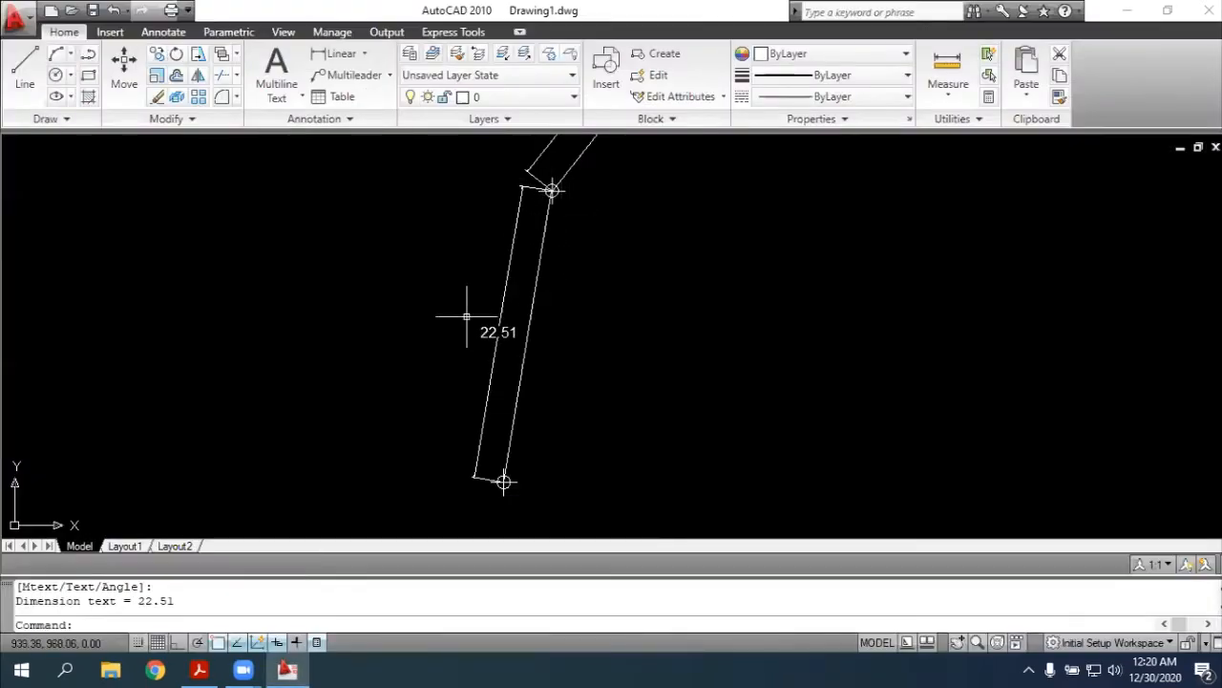
click(500, 302)
key(Delete)
text(d)
text(imali)
key(Return)
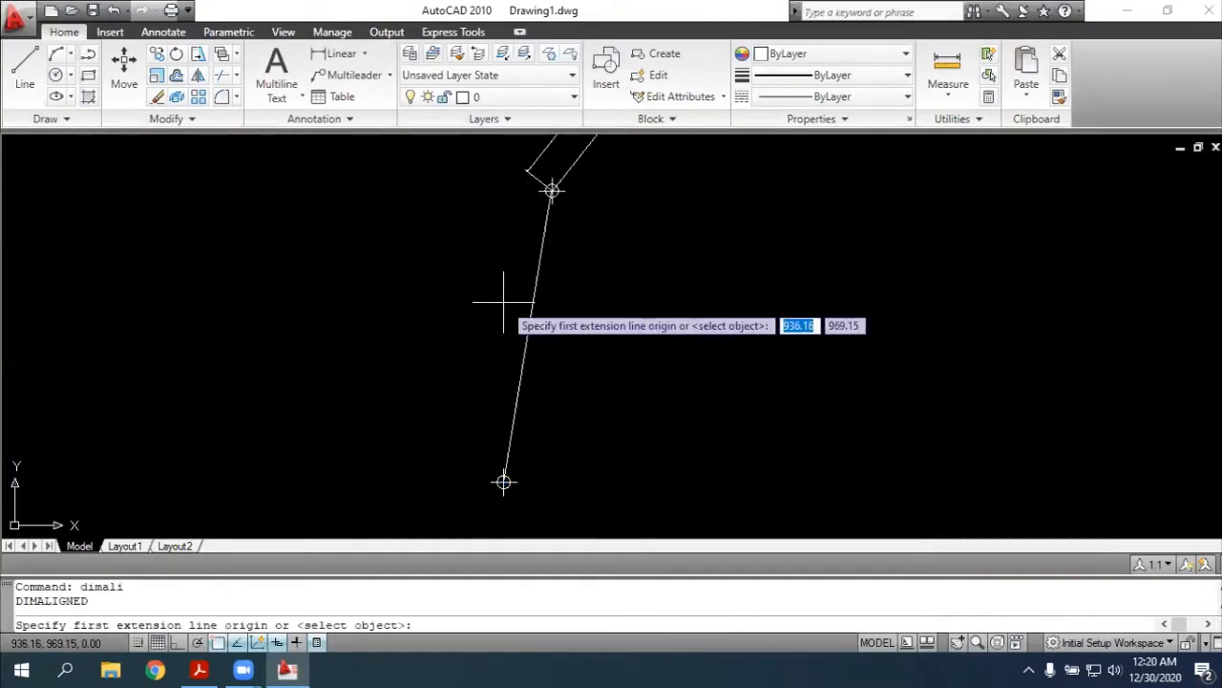
click(552, 190)
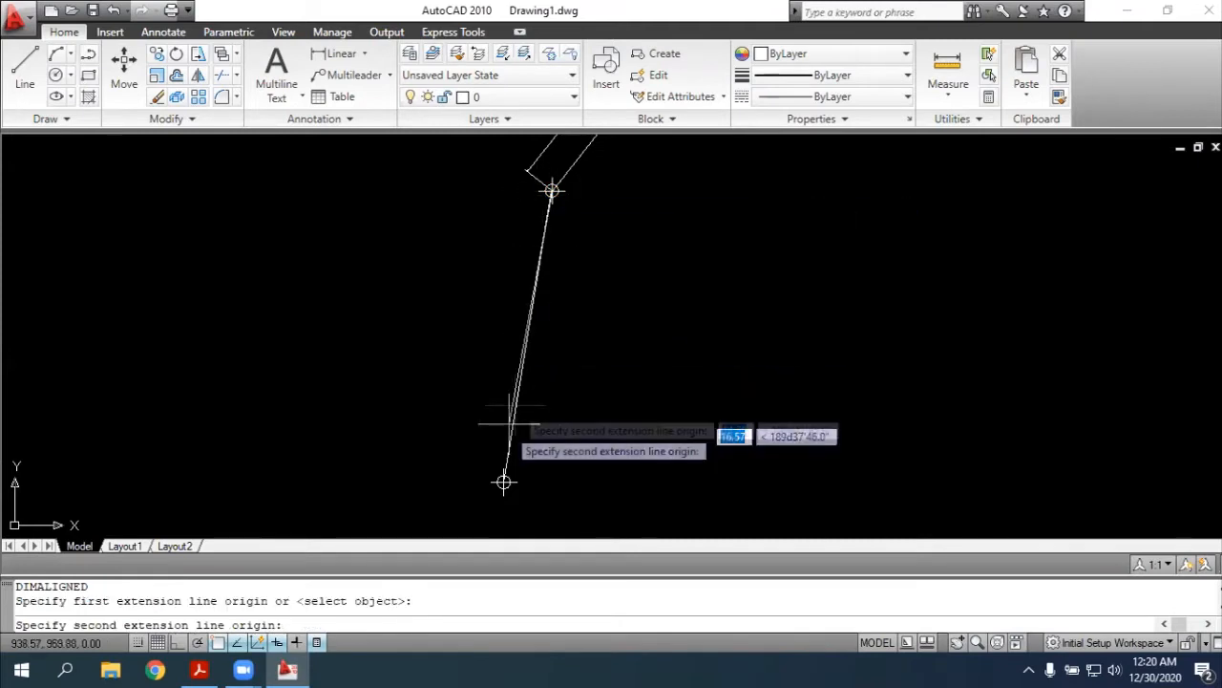
click(503, 481)
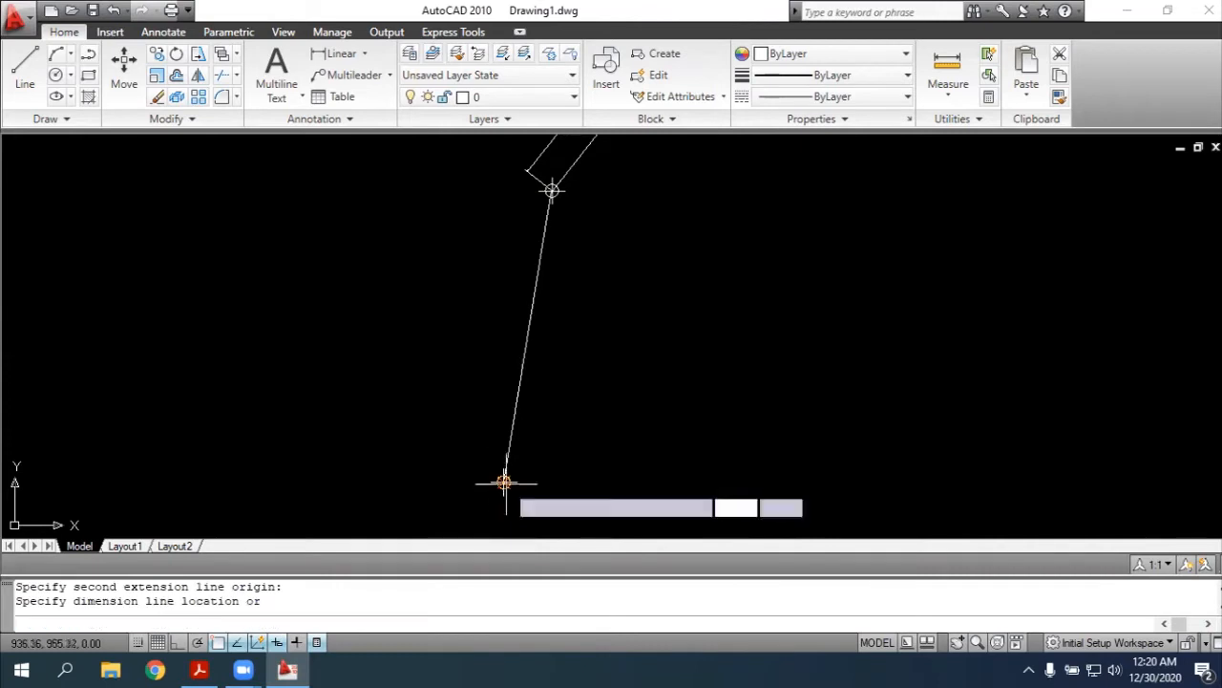
key(Escape)
text(dimali)
key(Return)
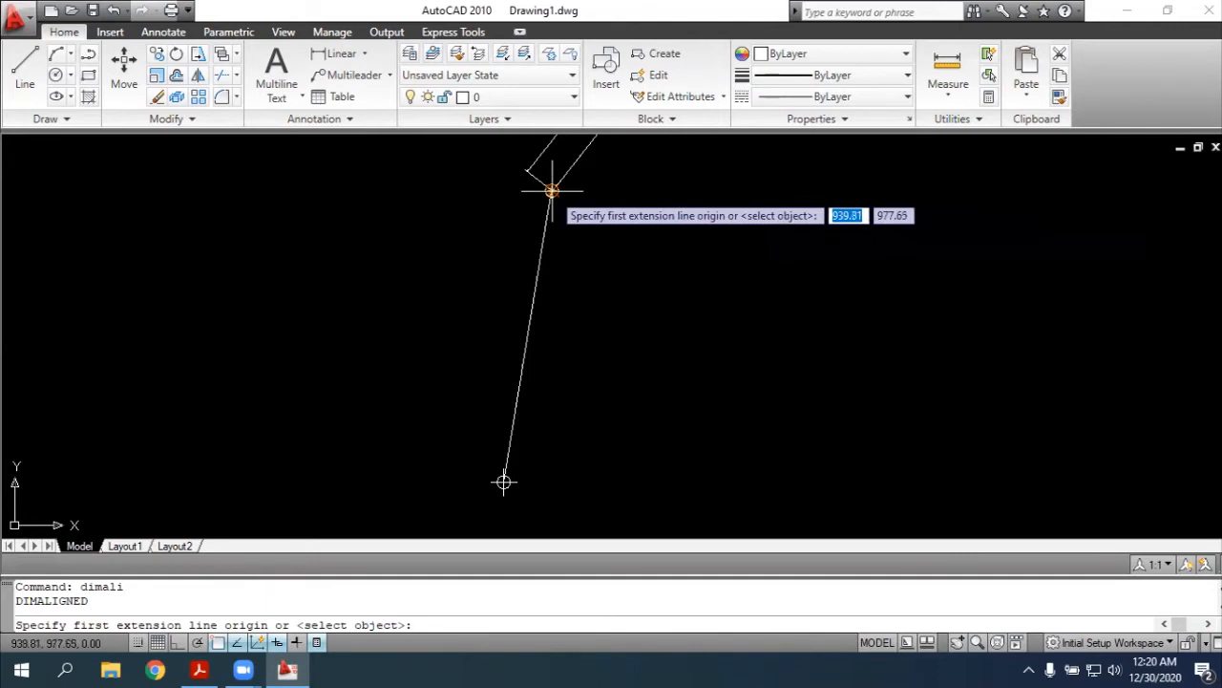
click(552, 190)
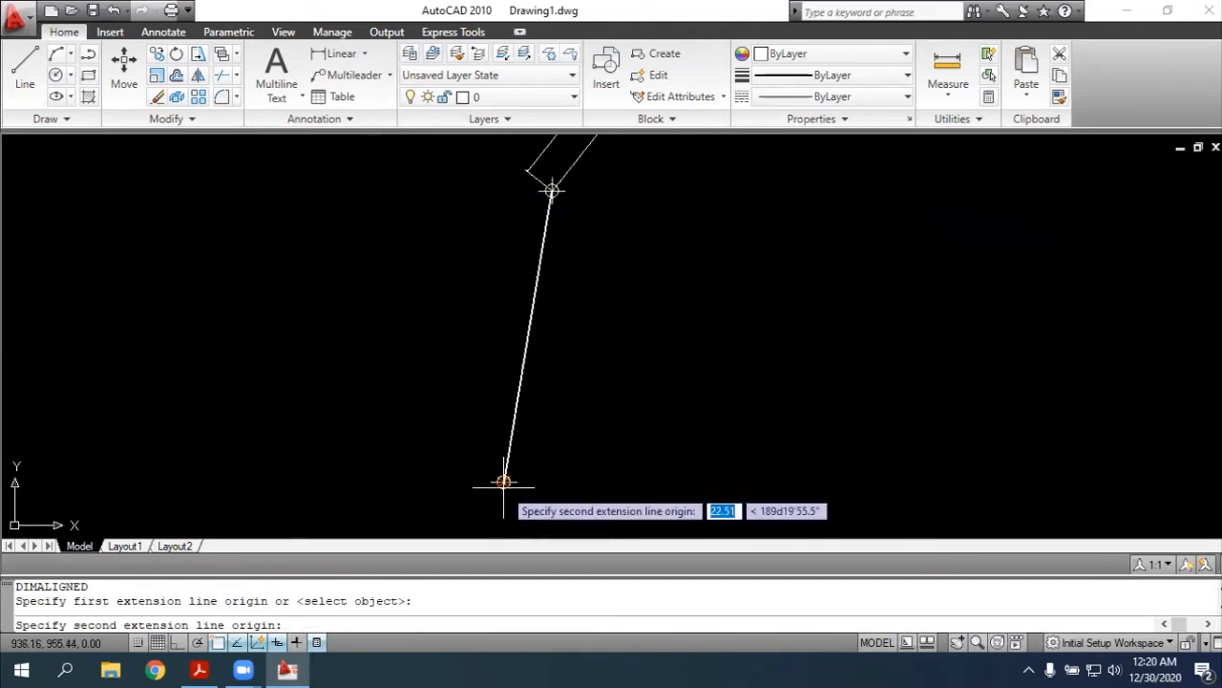
click(503, 481)
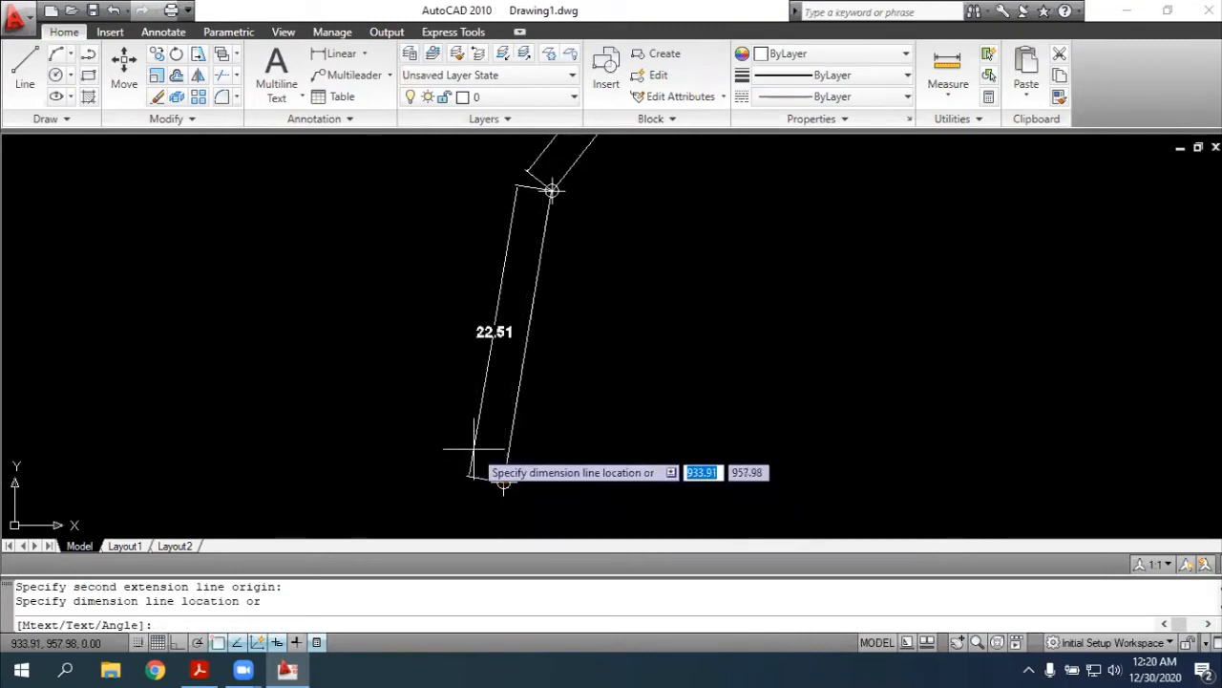
key(Escape)
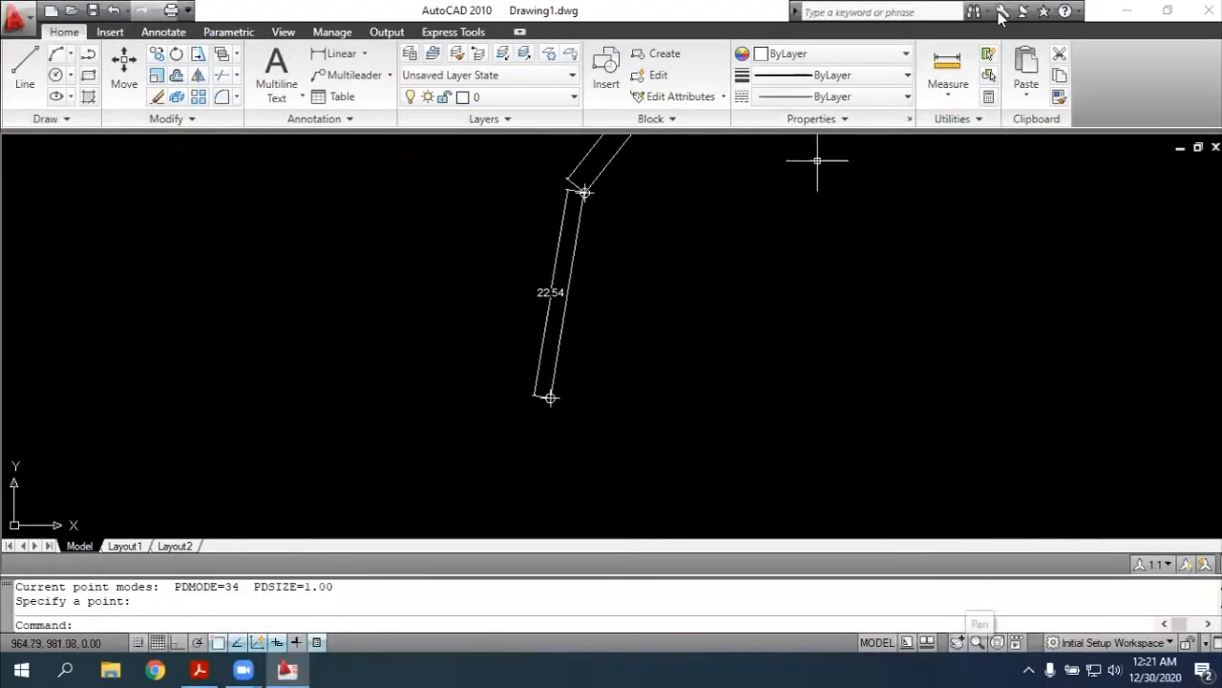
Add an angular dimension at point 4 between its two adjoining sides, placing the arc inside the traverse
click(990, 642)
mouse_move(927, 382)
mouse_down()
mouse_move(818, 505)
mouse_move(920, 503)
mouse_up()
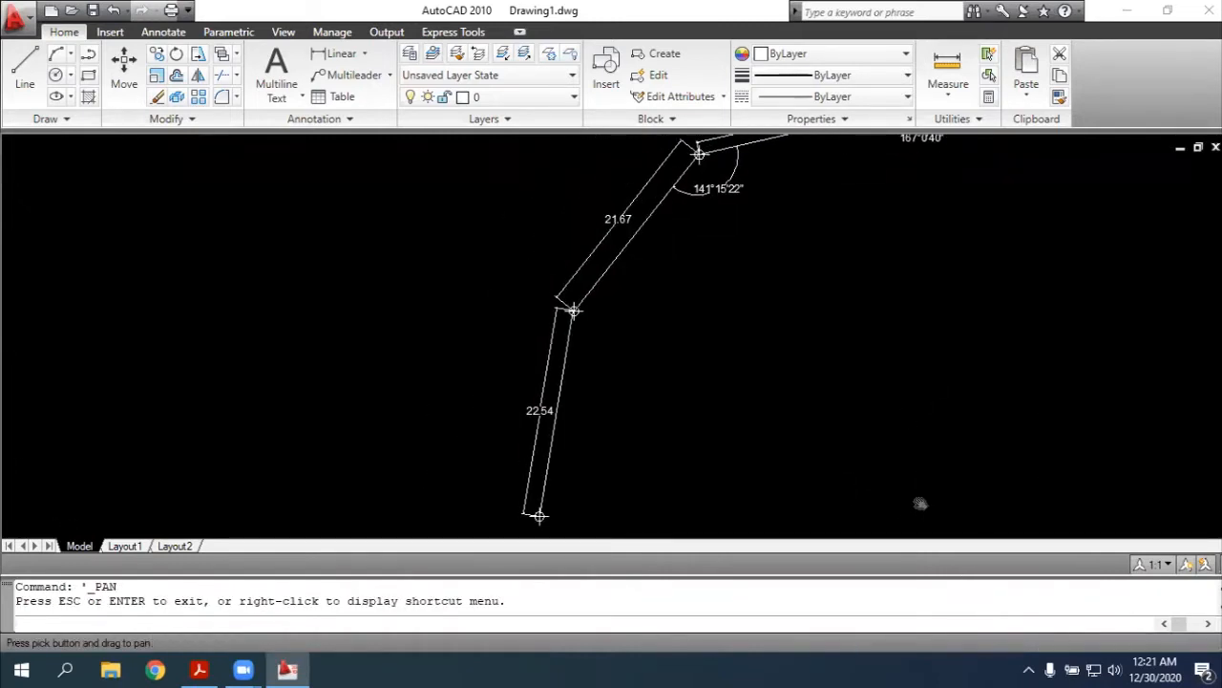
key(Escape)
text(dimang)
key(Return)
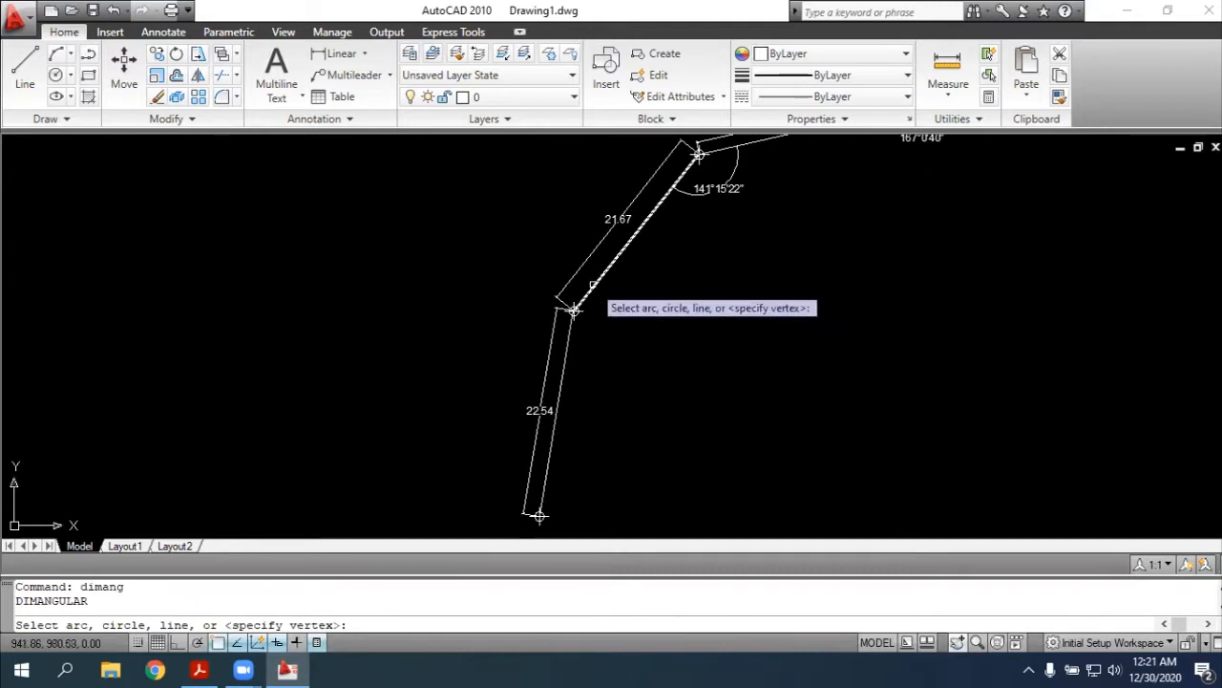
click(594, 289)
click(573, 312)
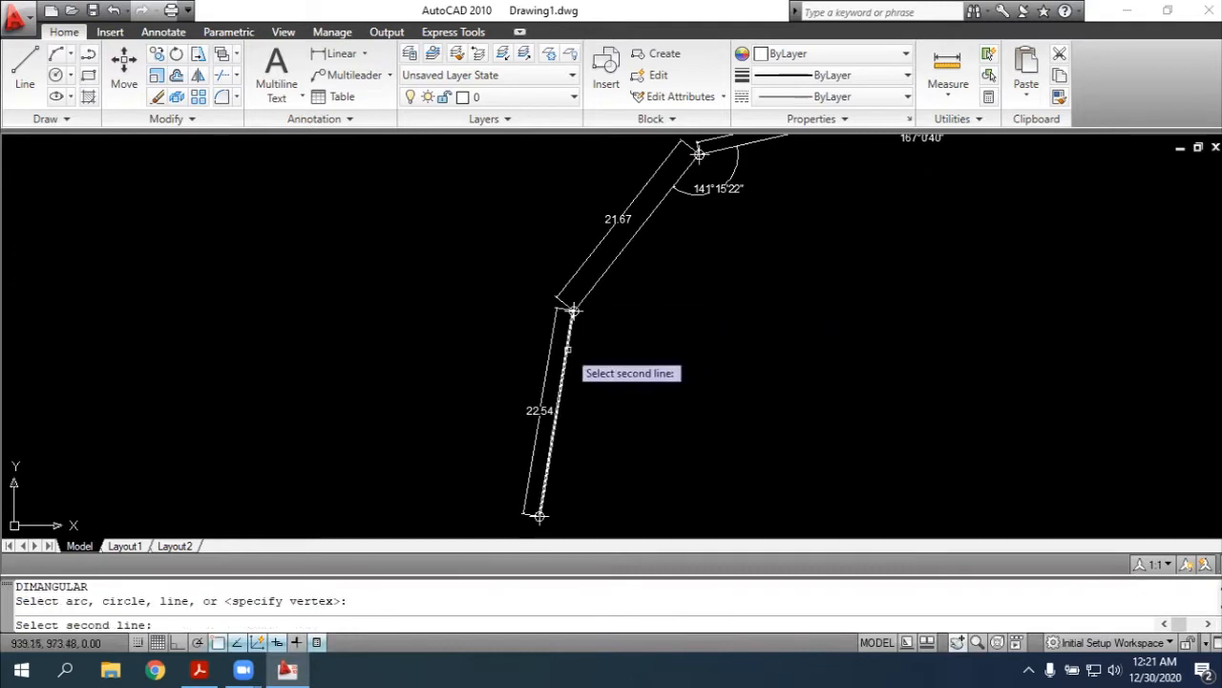
click(567, 349)
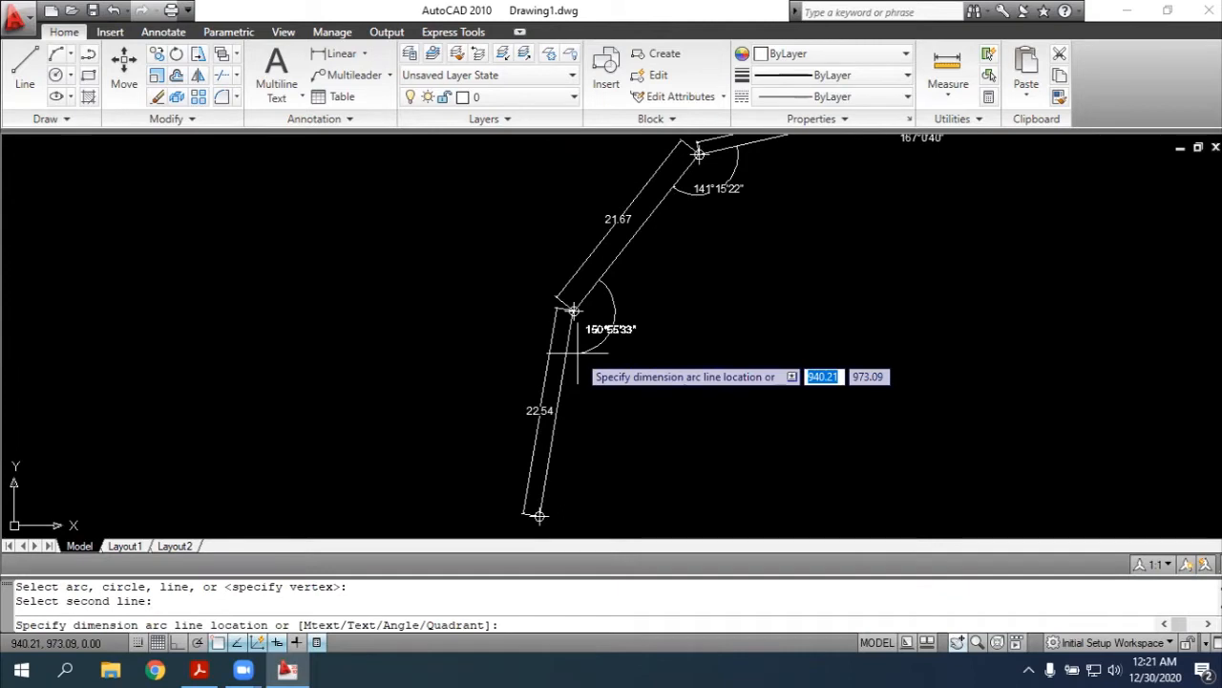
click(577, 354)
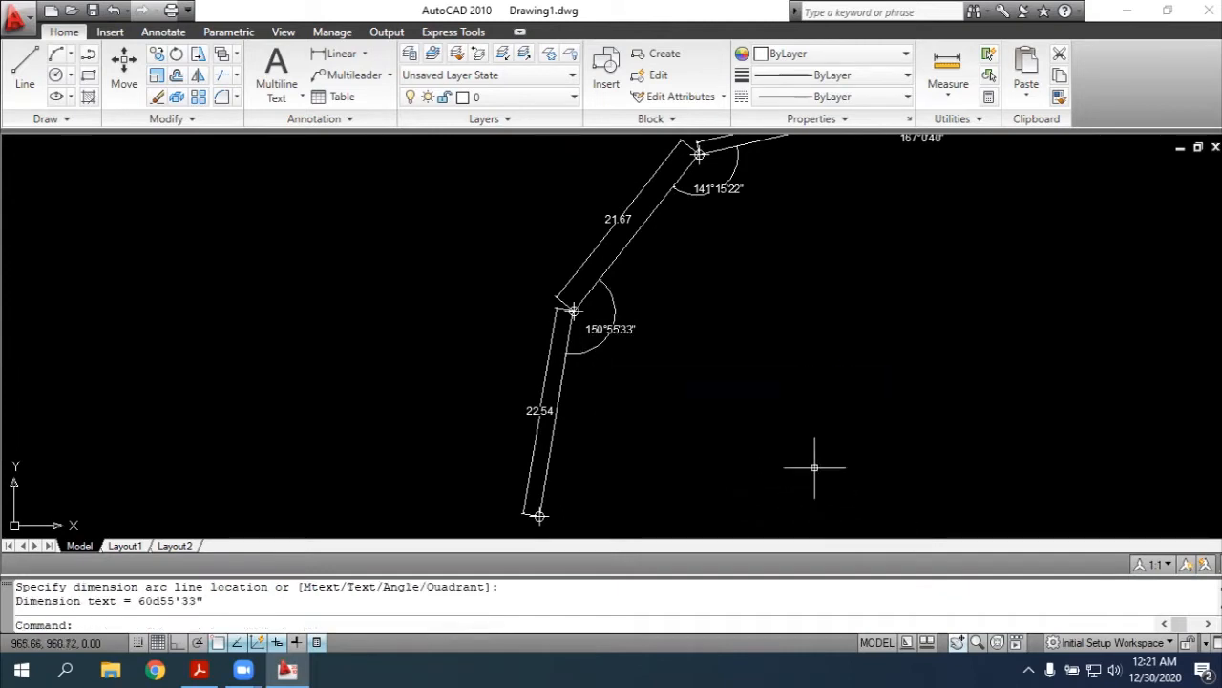
key(Escape)
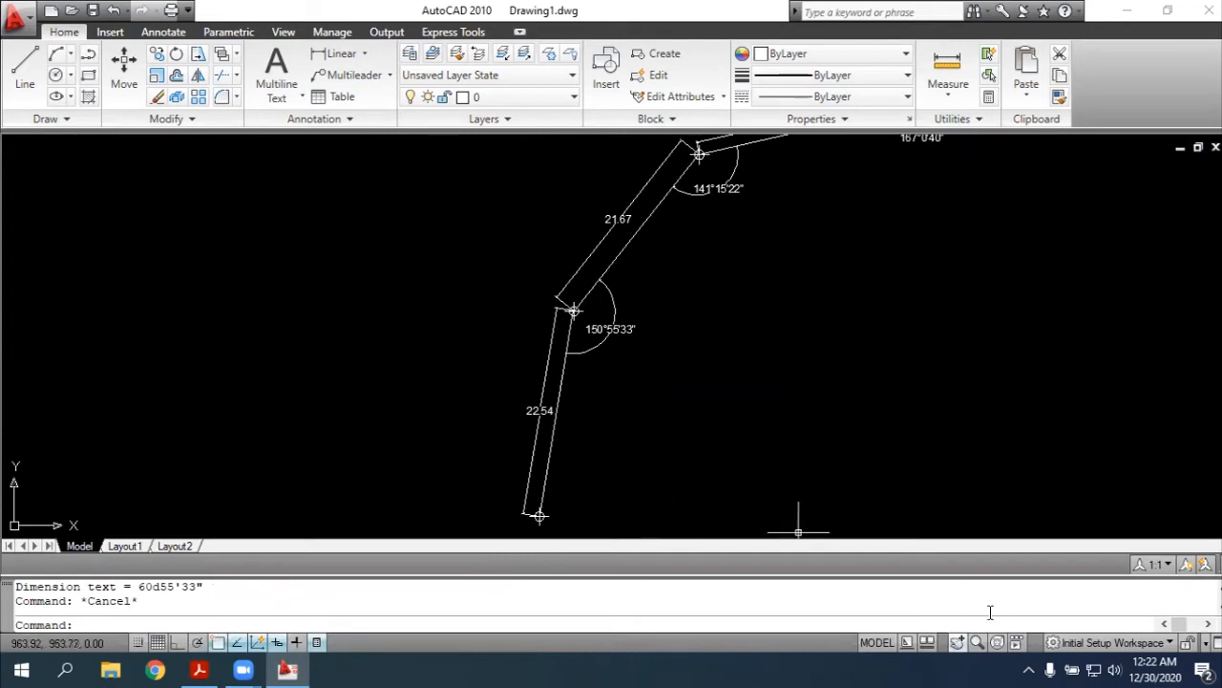
Copy the line running south from point 4 and paste the duplicate over the original
click(957, 642)
drag(846, 442, 840, 322)
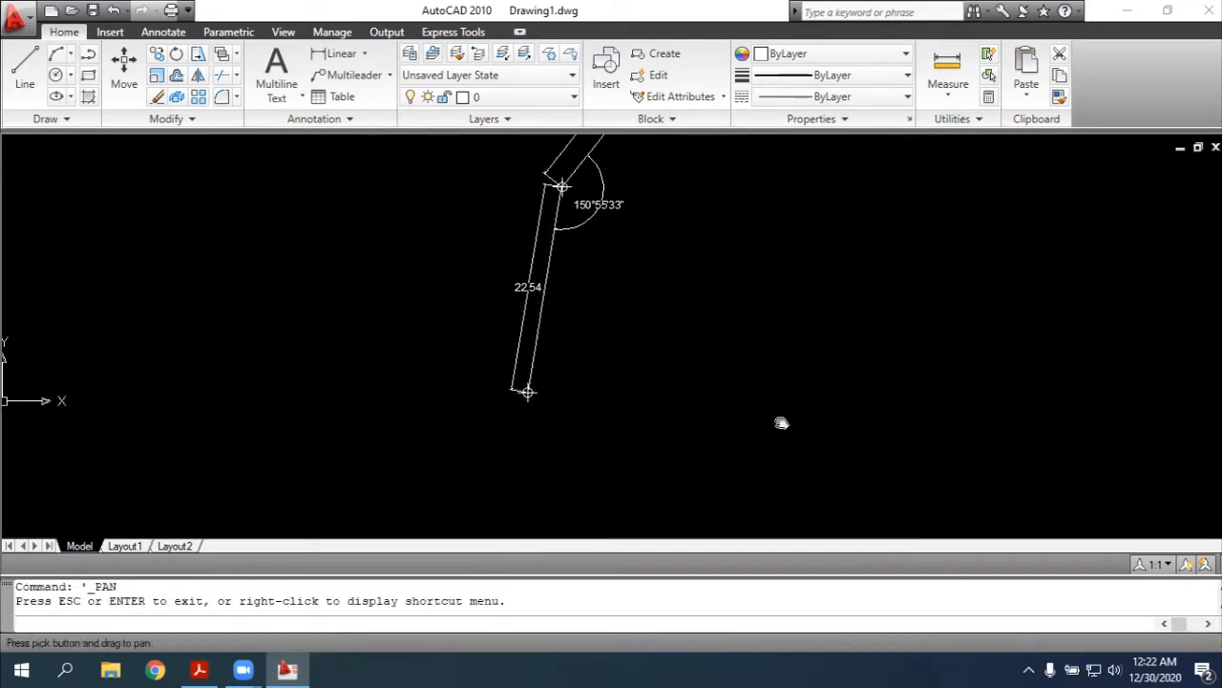
click(539, 334)
key(ctrl+c)
key(ctrl+v)
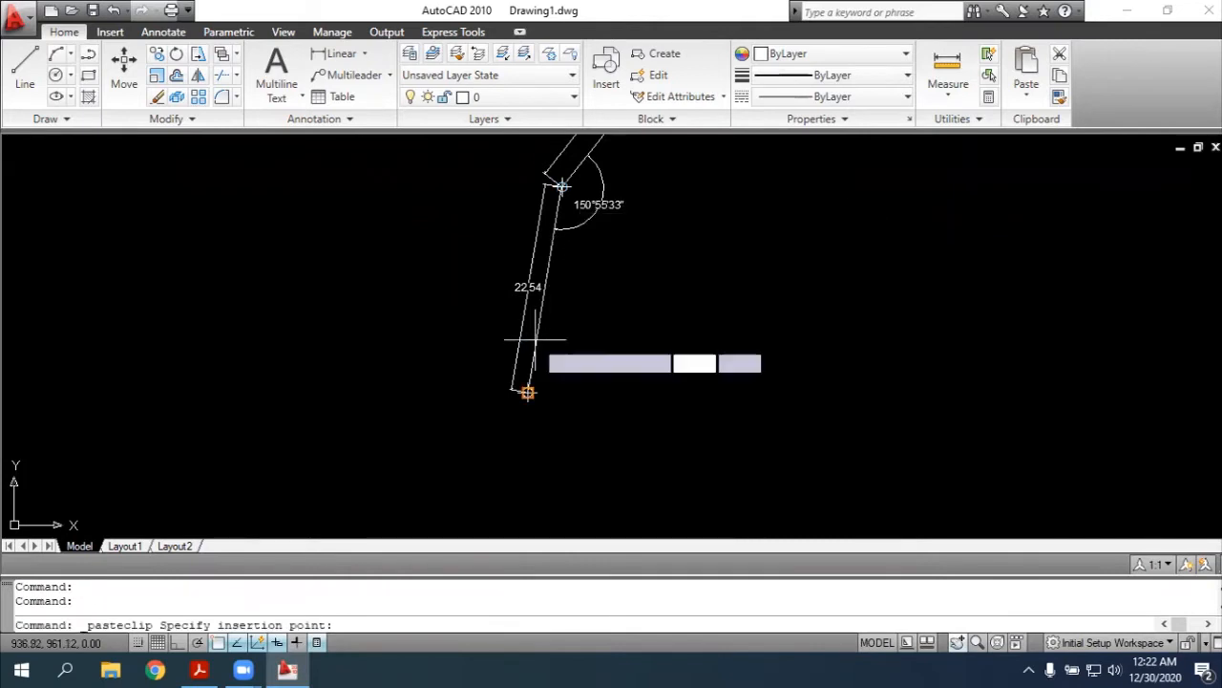
click(528, 391)
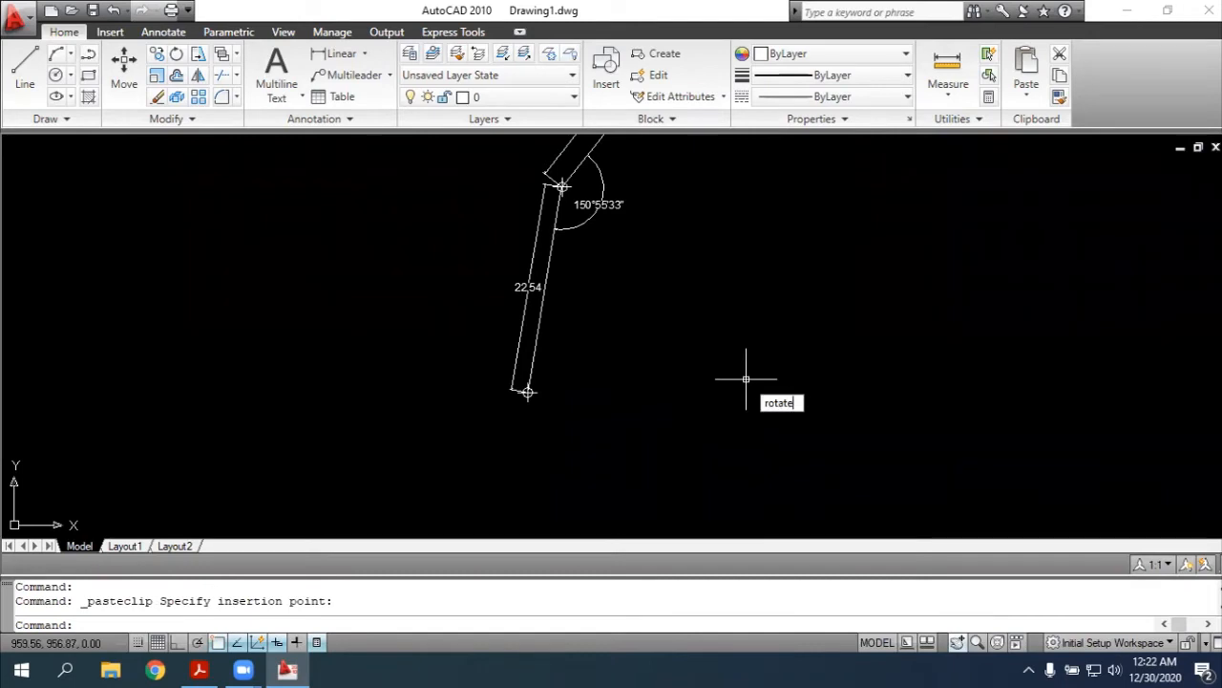
Rotate the duplicate line about point 5 by 117d23'25", checking the PDF for the angle
key(Return)
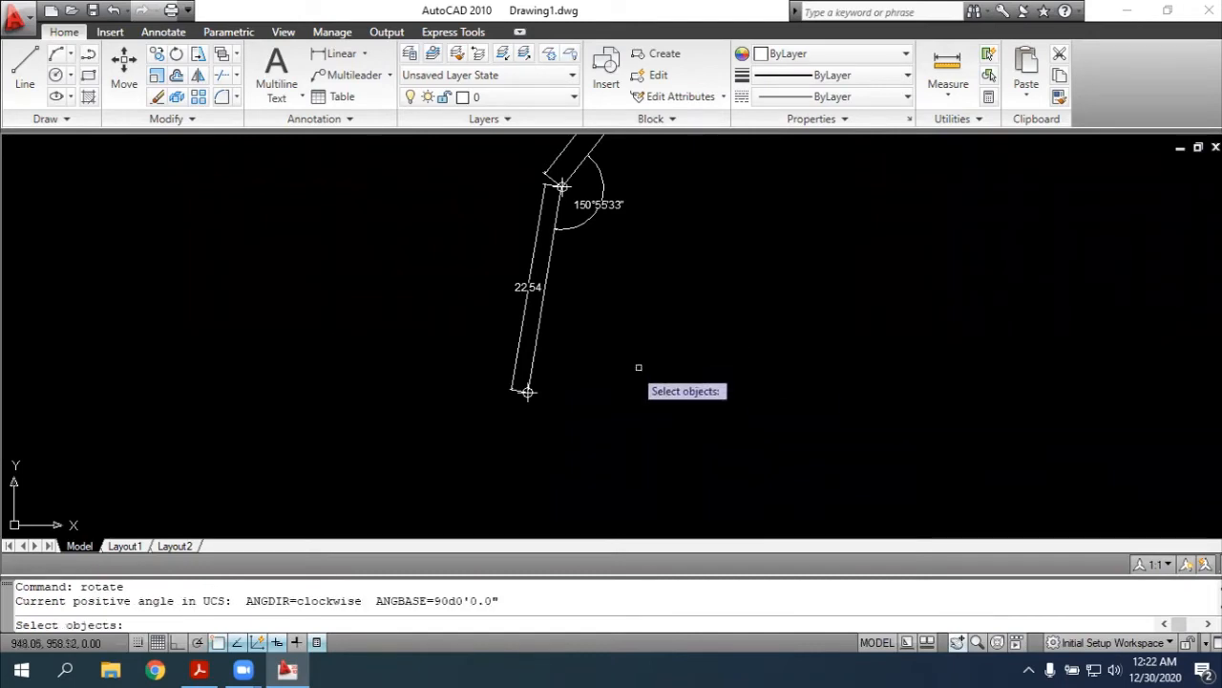
click(537, 375)
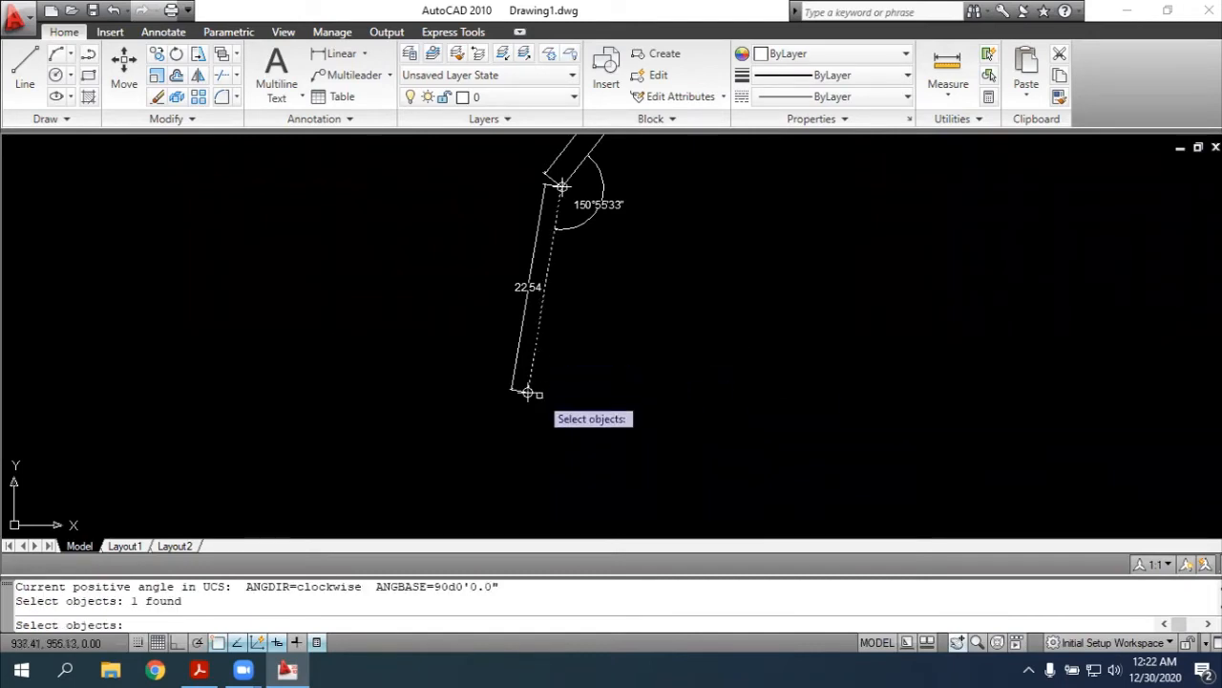
key(Return)
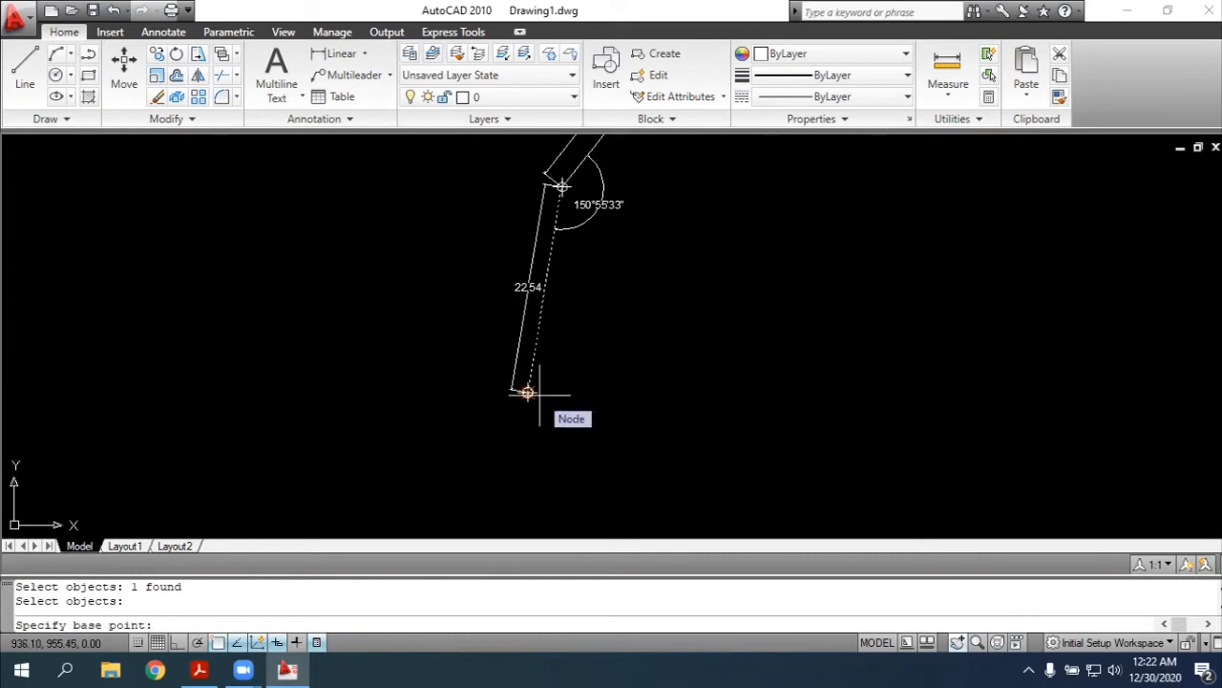
click(527, 392)
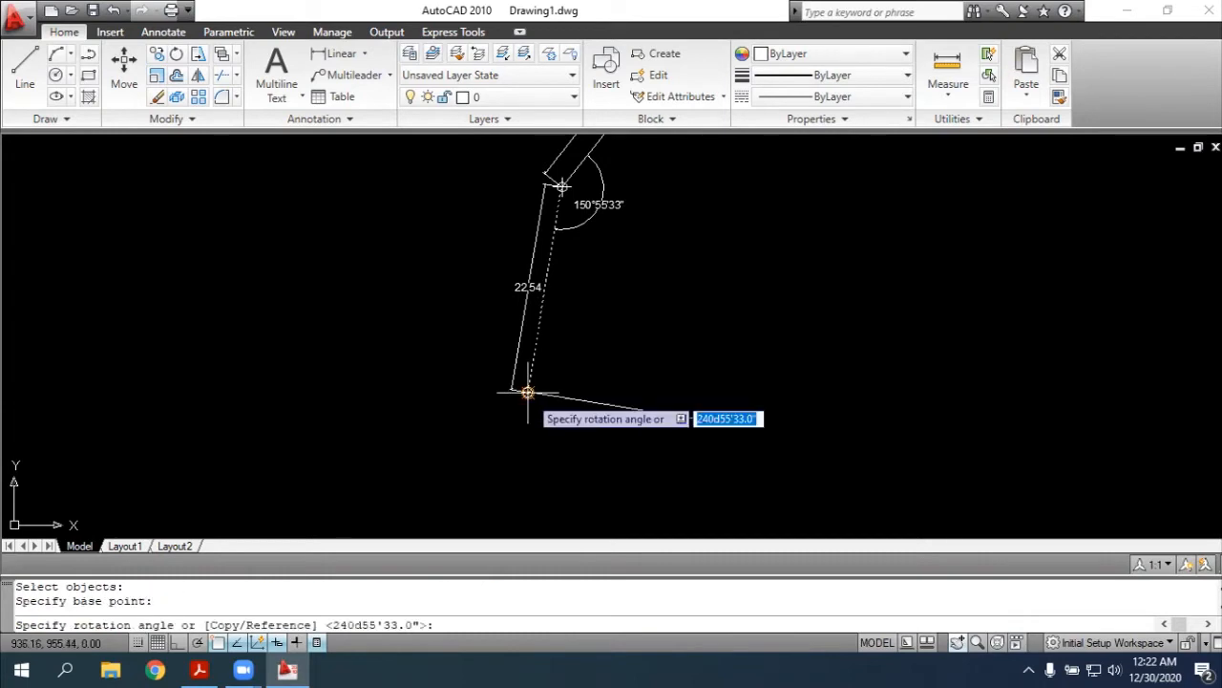
key(alt+Tab)
key(alt+Tab)
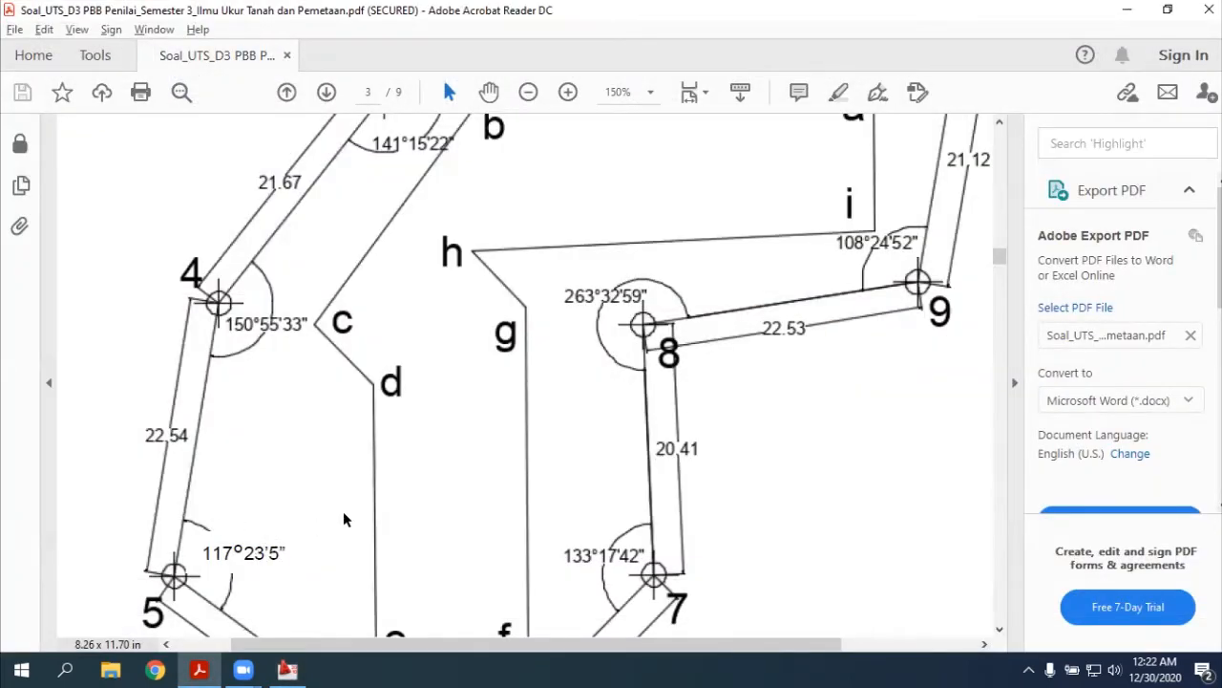
key(alt+Tab)
text(11)
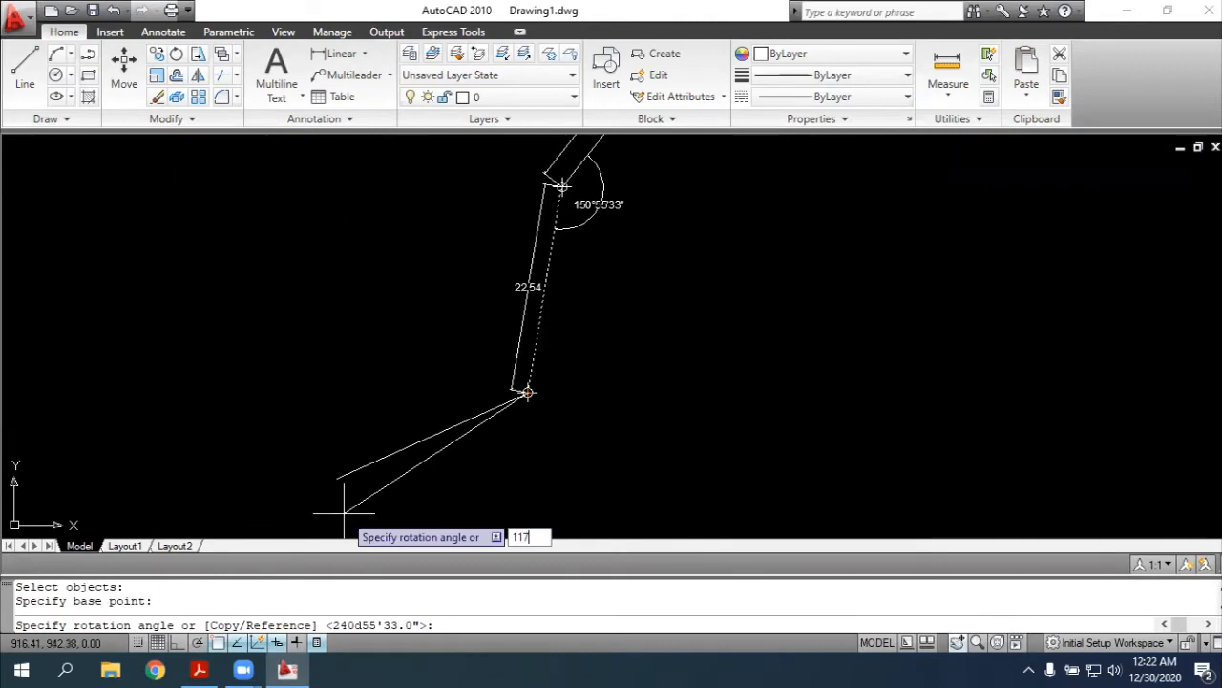
text(7d23'25")
key(Return)
Compare the entered angle with the one given at point 5 in the PDF and delete the rotated line
key(alt+Tab)
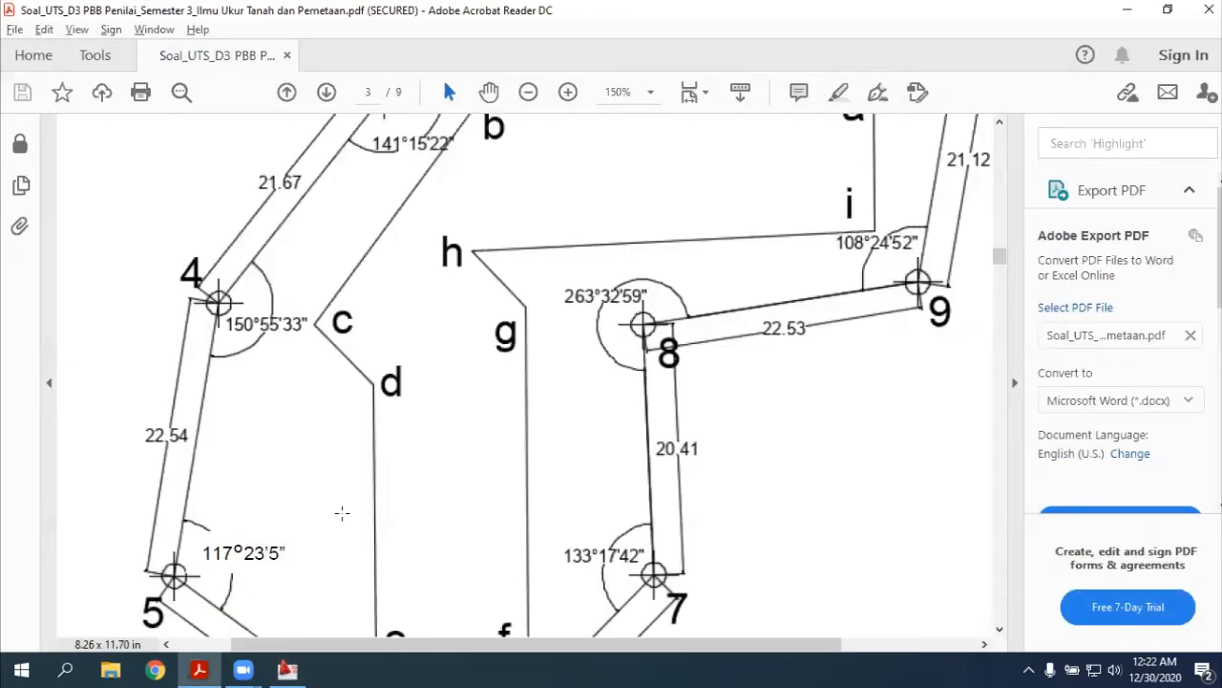
scroll(733, 379, down, 3)
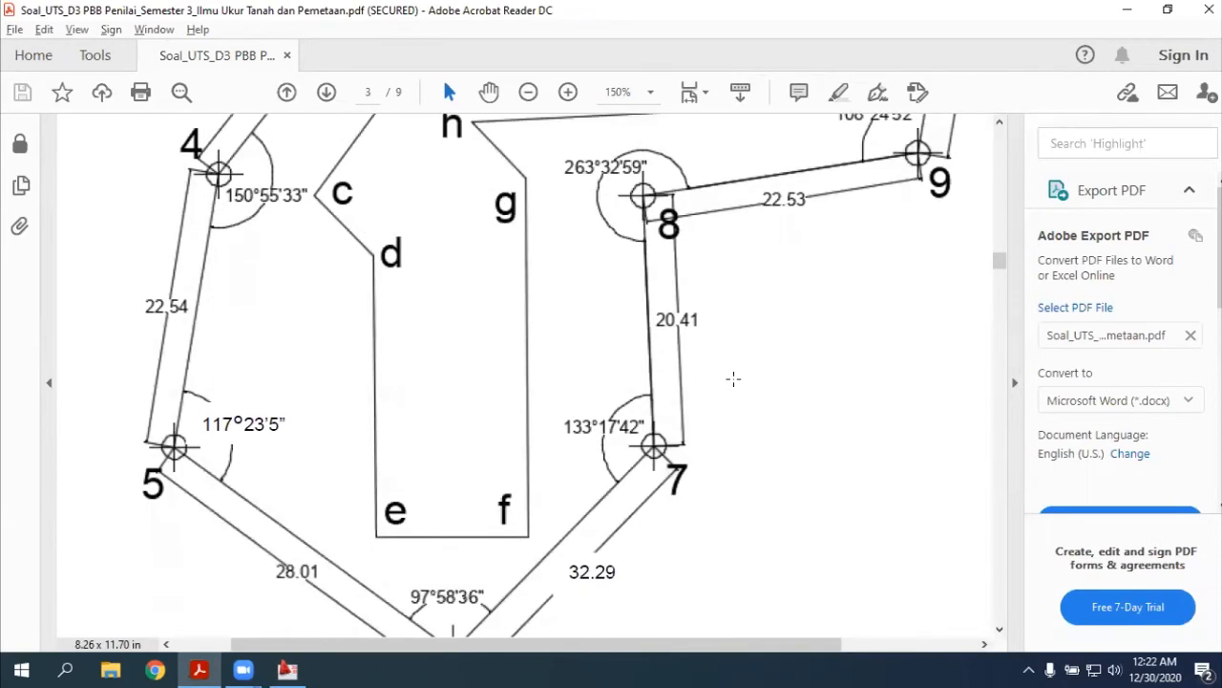
scroll(249, 396, down, 1)
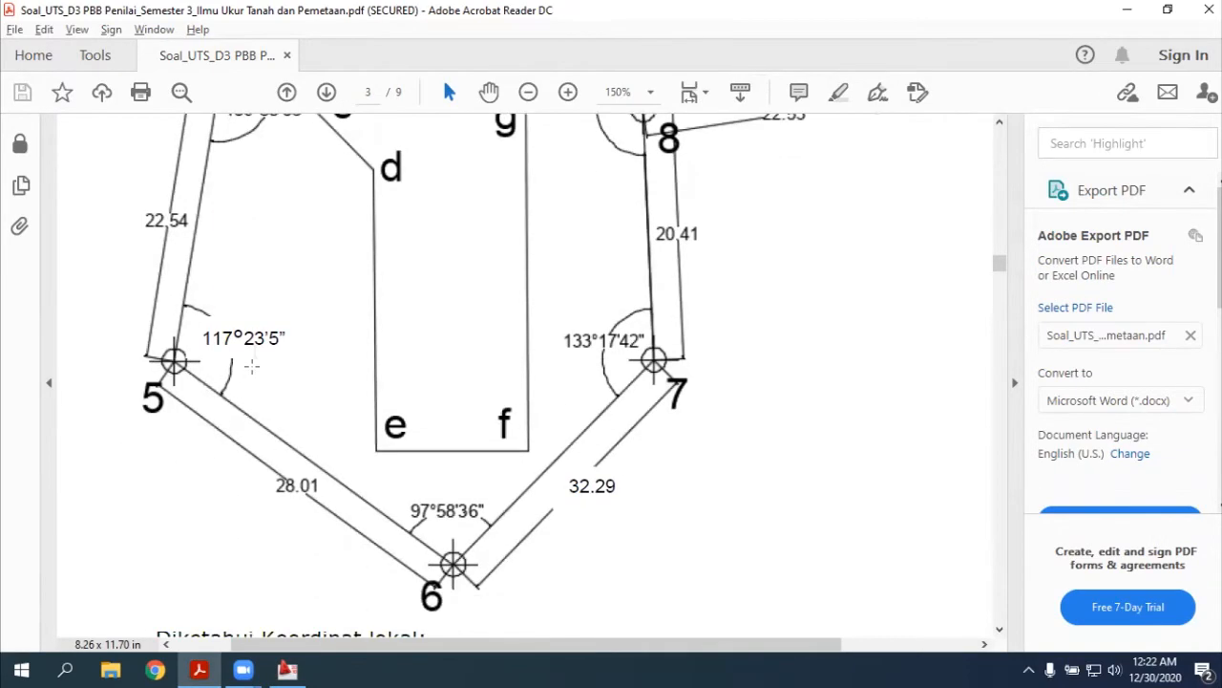
key(alt+Tab)
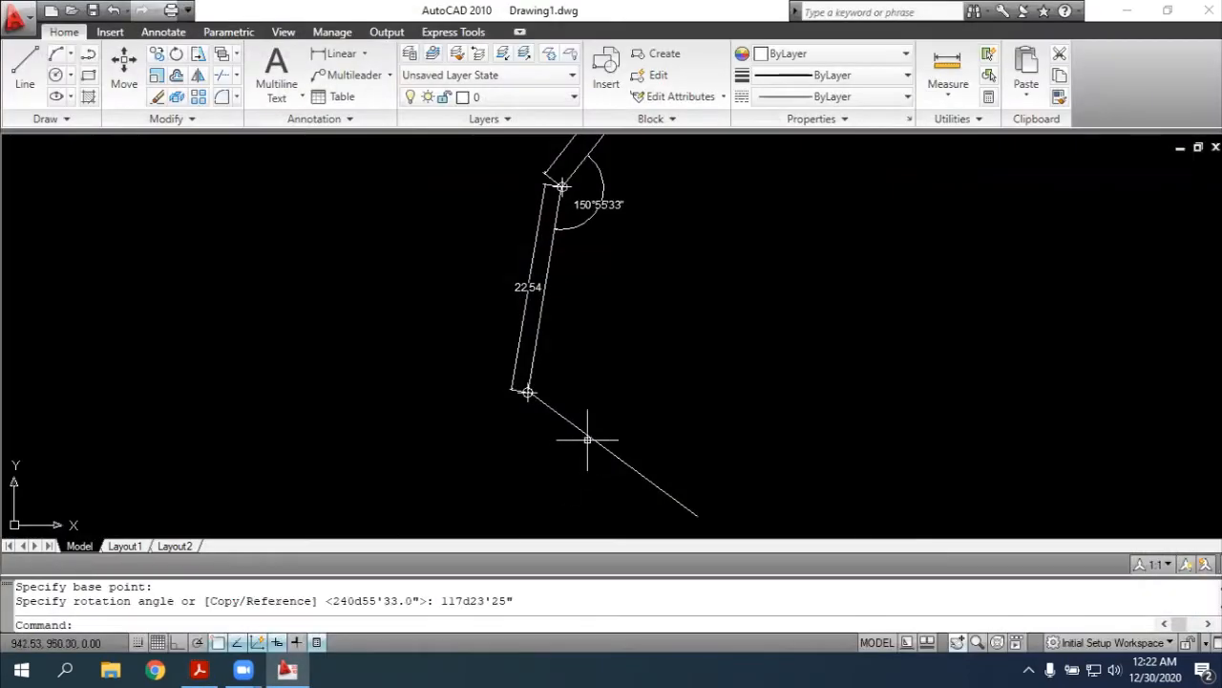
click(589, 437)
key(Delete)
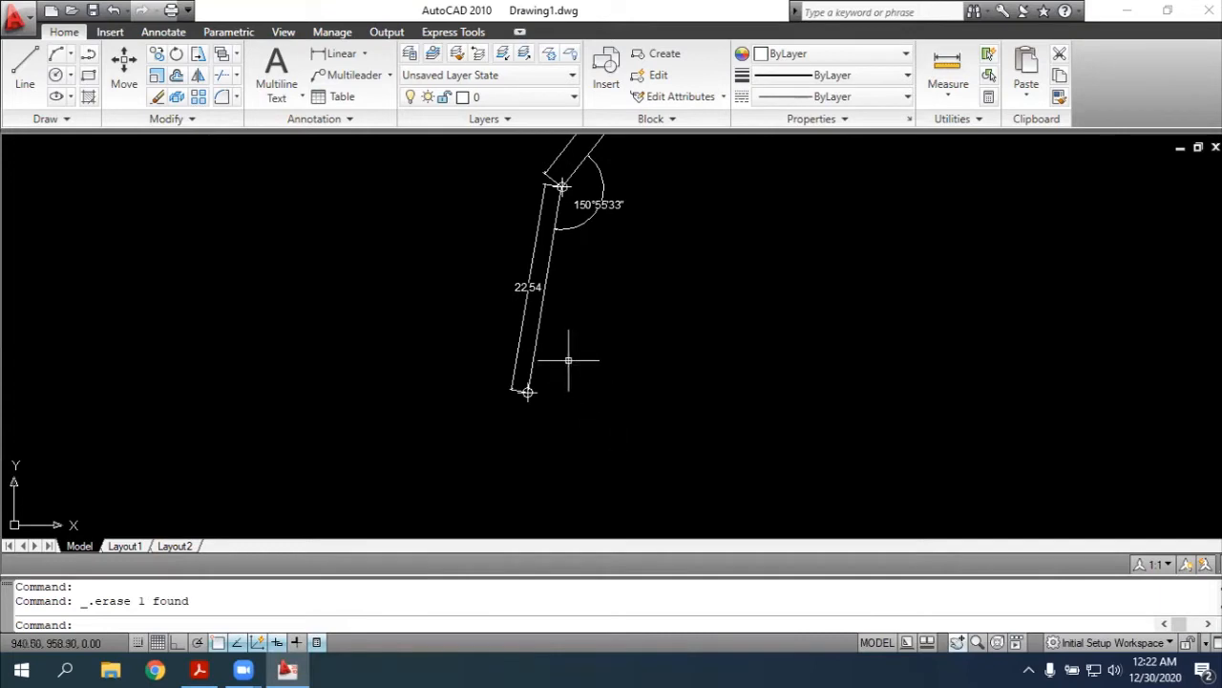
Copy the side between points 4 and 5 again and paste the duplicate over it, inserted at point 5
click(540, 333)
key(ctrl+c)
key(ctrl+v)
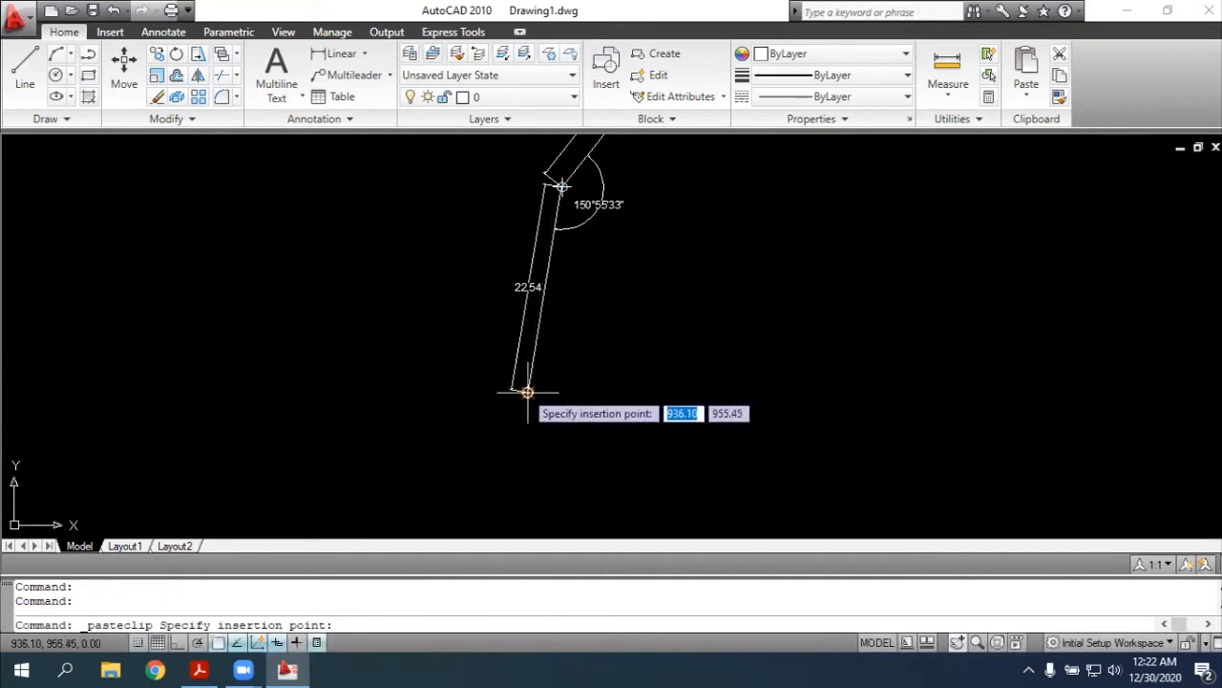
click(526, 391)
Rotate the pasted line about point 5 by 117d23'5", the angle given in the PDF
text(rotate)
key(Return)
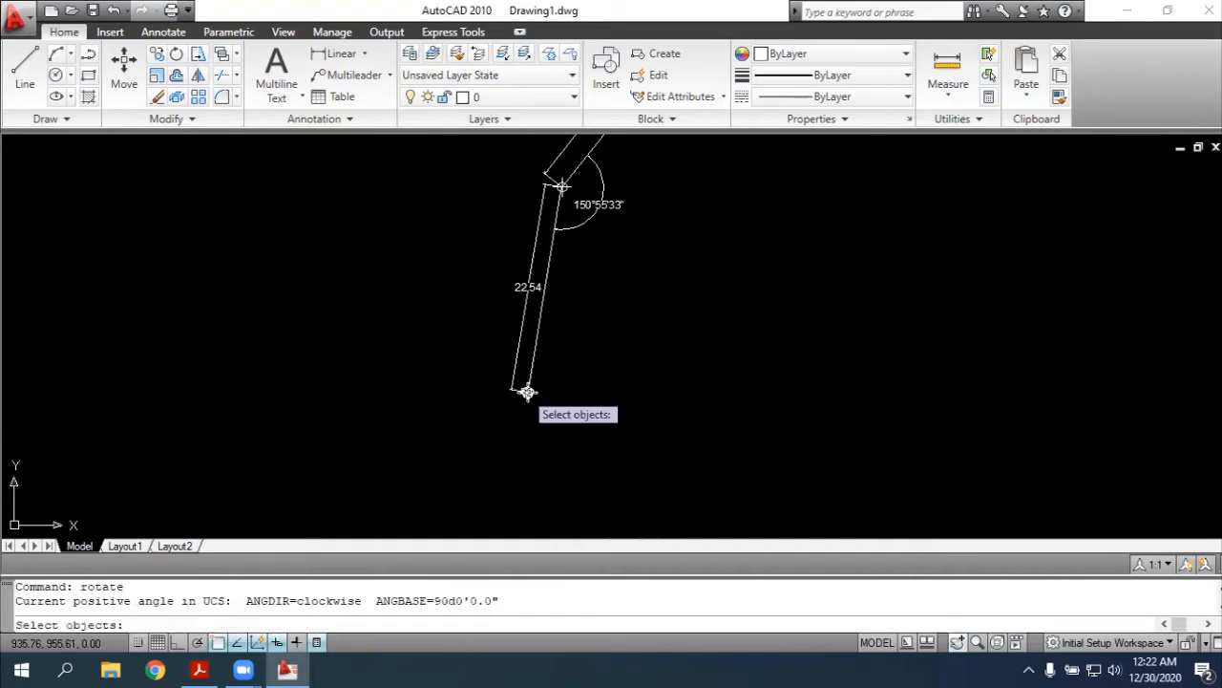
click(528, 390)
key(Return)
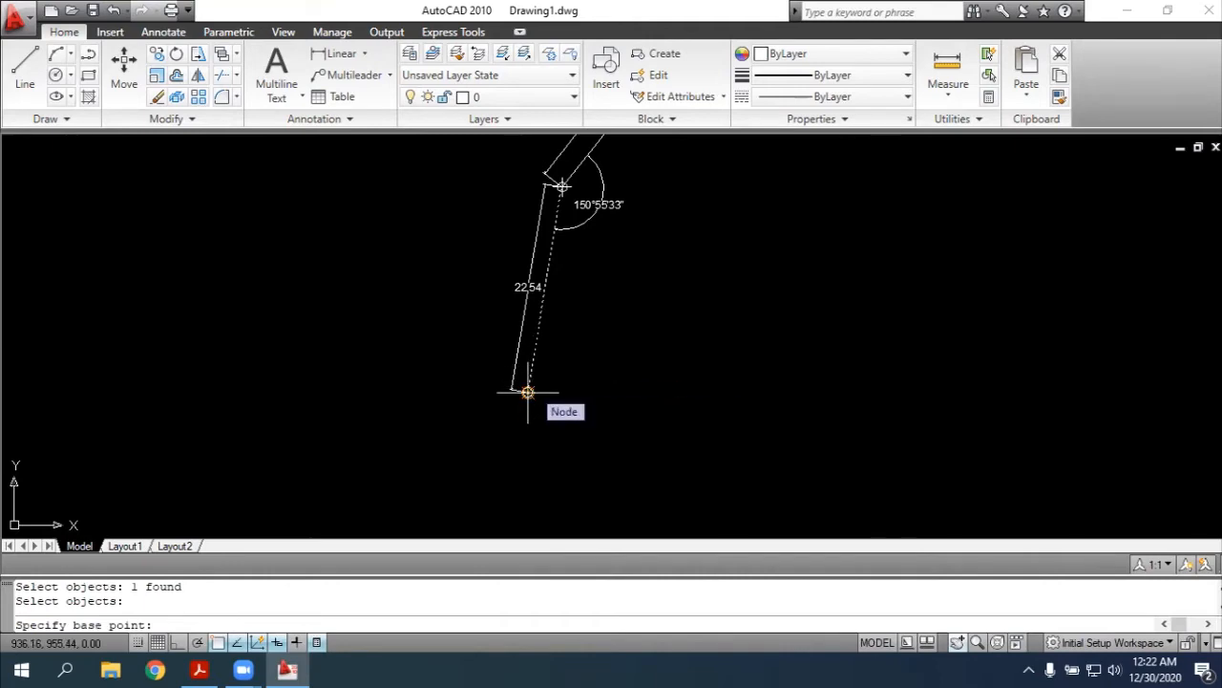
click(527, 390)
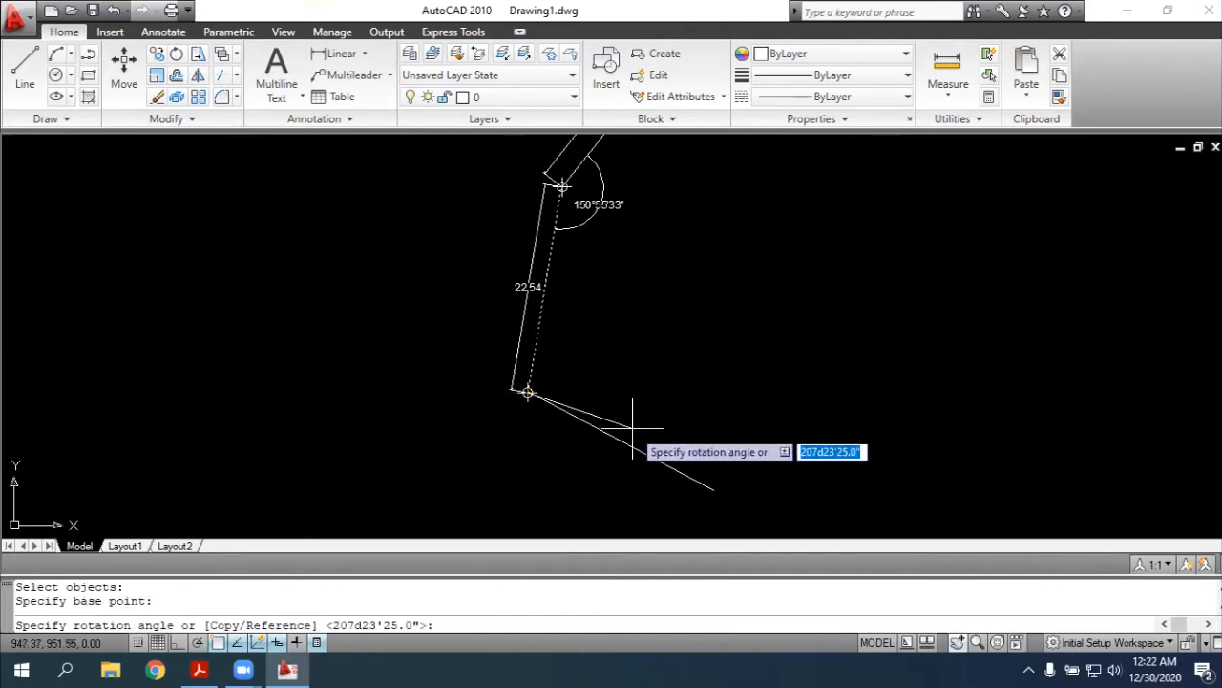
key(alt+Tab)
Look up the length of side 5-6 in the PDF and lengthen the rotated line at its southeastern end to a total of 28.01
key(alt+Tab)
text(1)
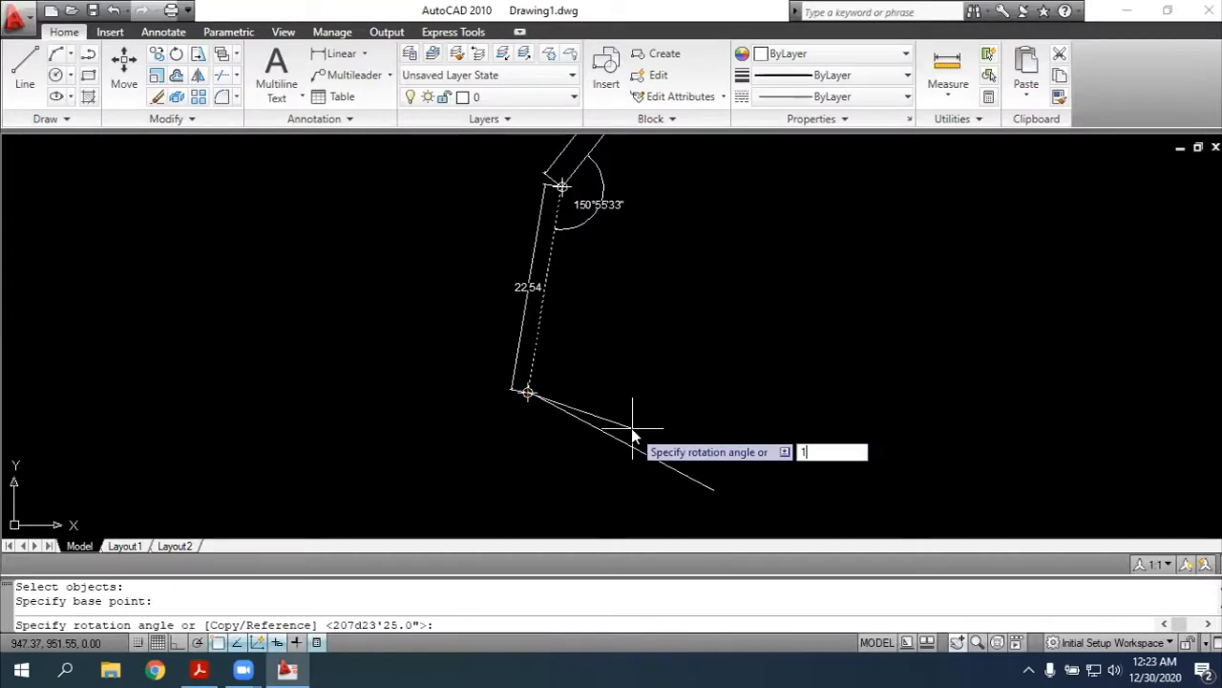
text(17)
text(d23'5")
key(Return)
key(alt+Tab)
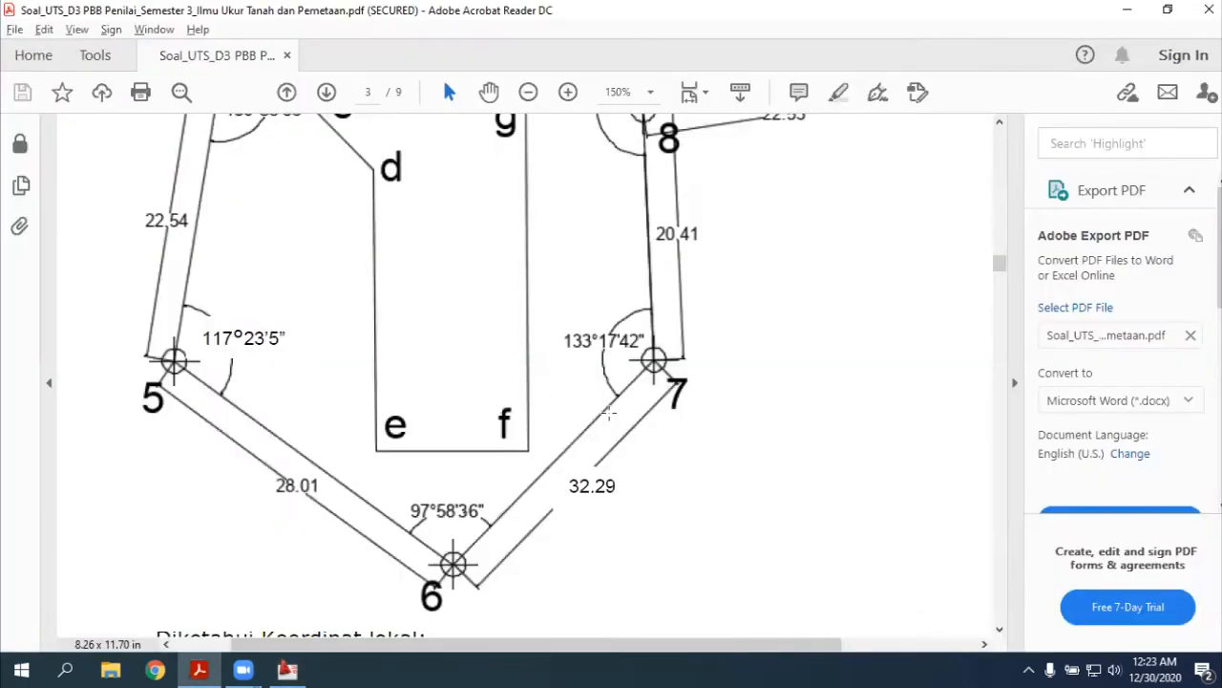
key(alt+Tab)
key(alt+Tab)
key(alt+Tab)
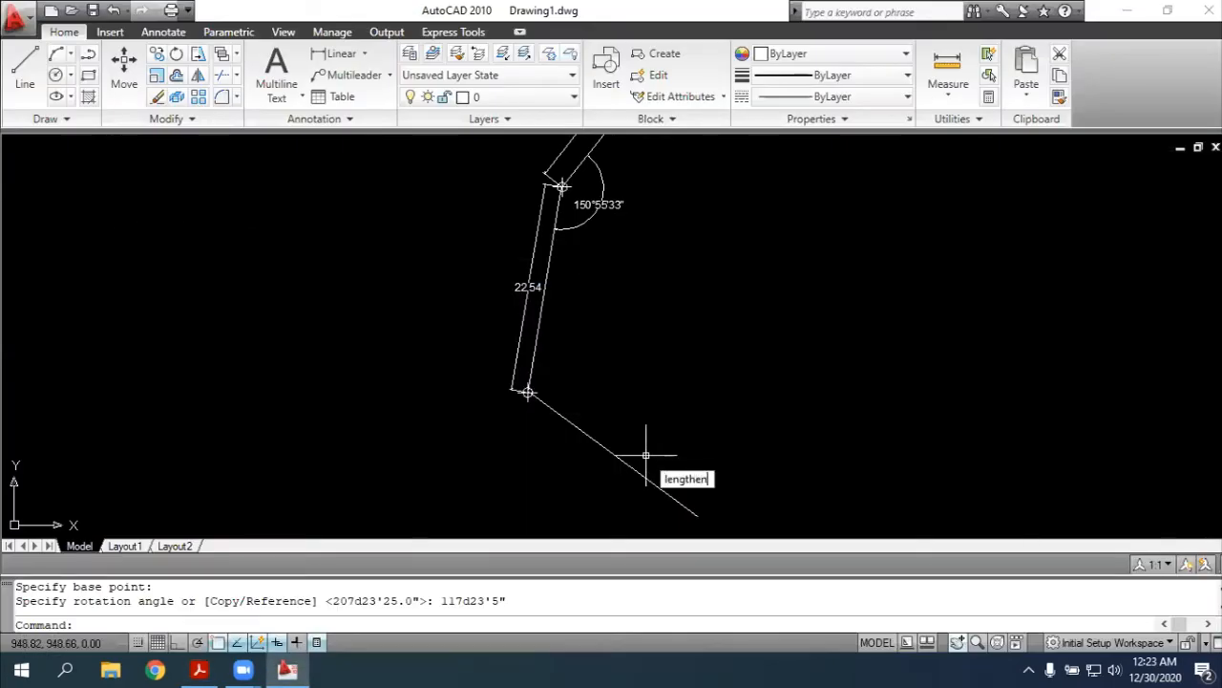
key(Return)
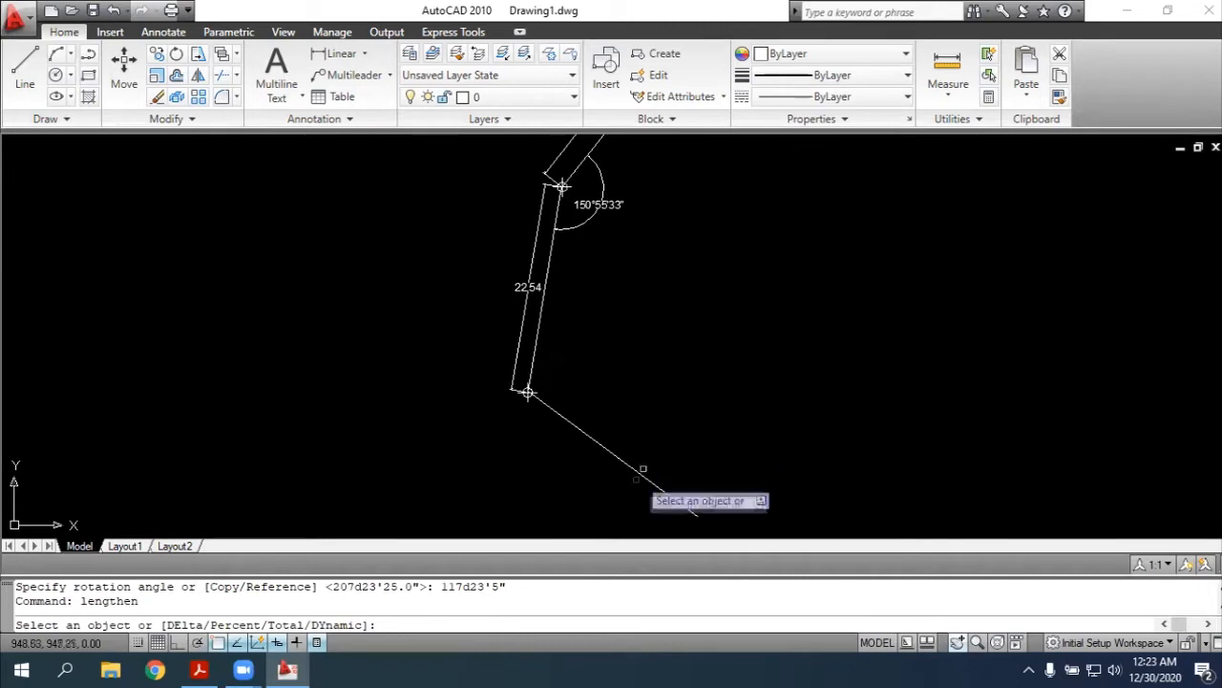
click(642, 480)
text(total)
key(Return)
text(2)
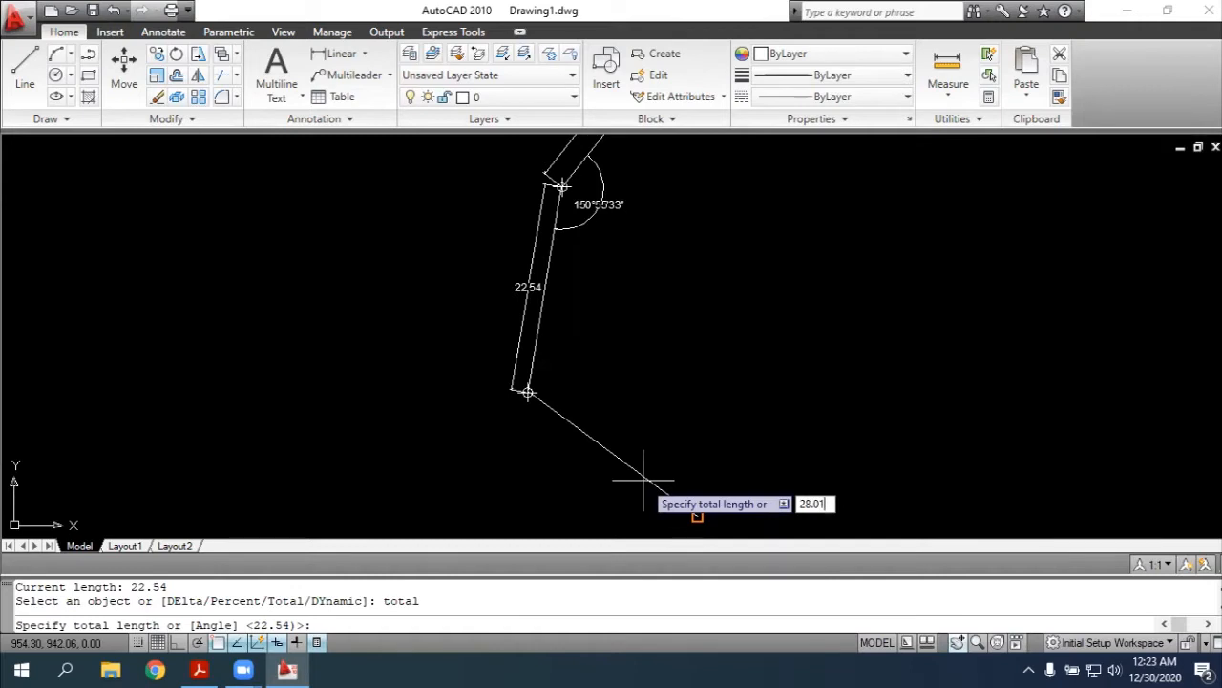
text(8.01)
key(Return)
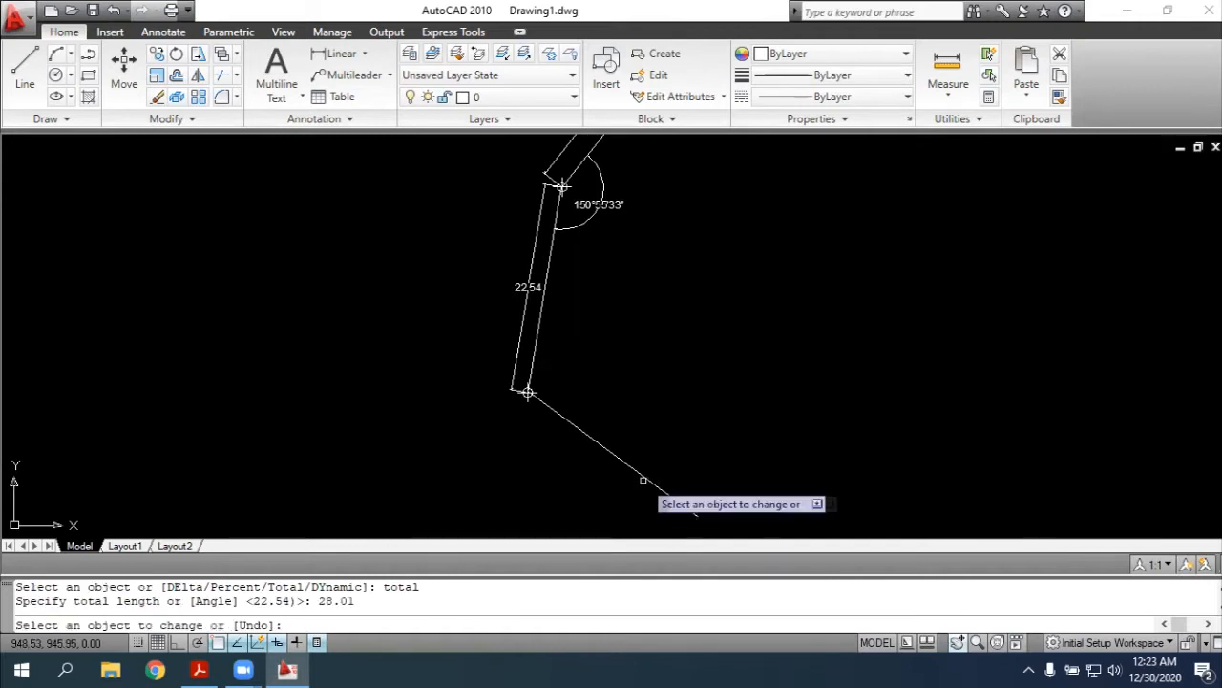
click(698, 524)
scroll(857, 435, down, 2)
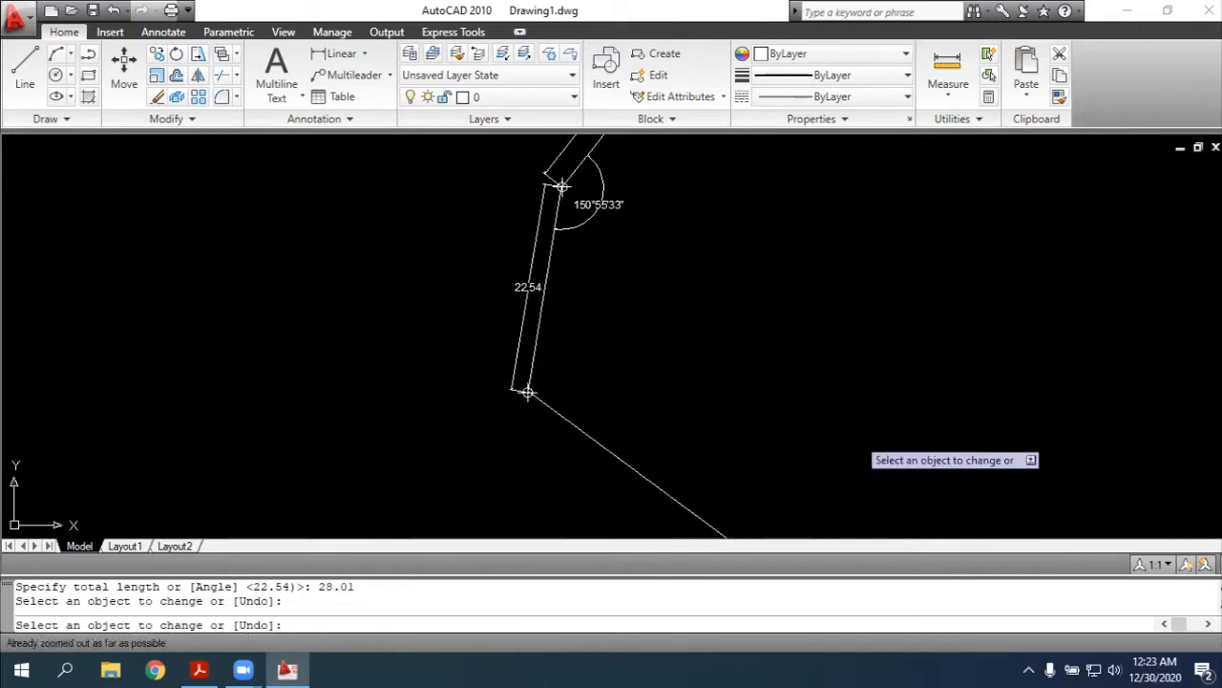
key(Escape)
key(Escape)
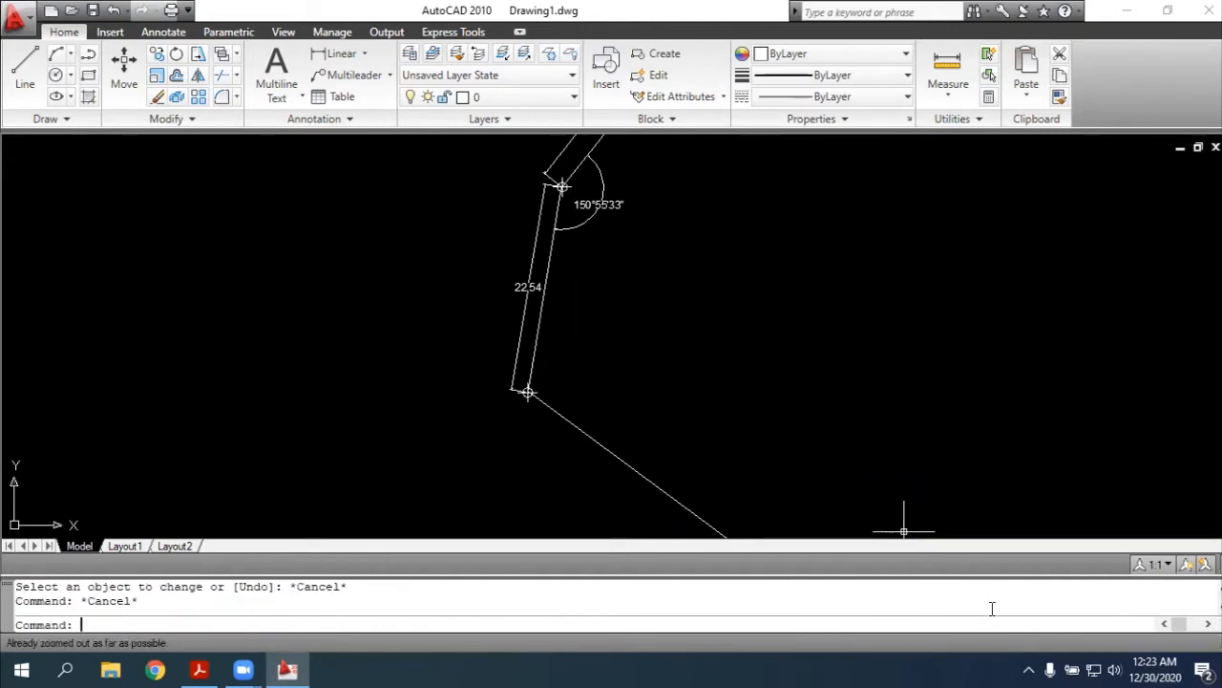
Bring the whole line running southeast from point 5 into view, including its far endpoint
scroll(951, 233, down, 2)
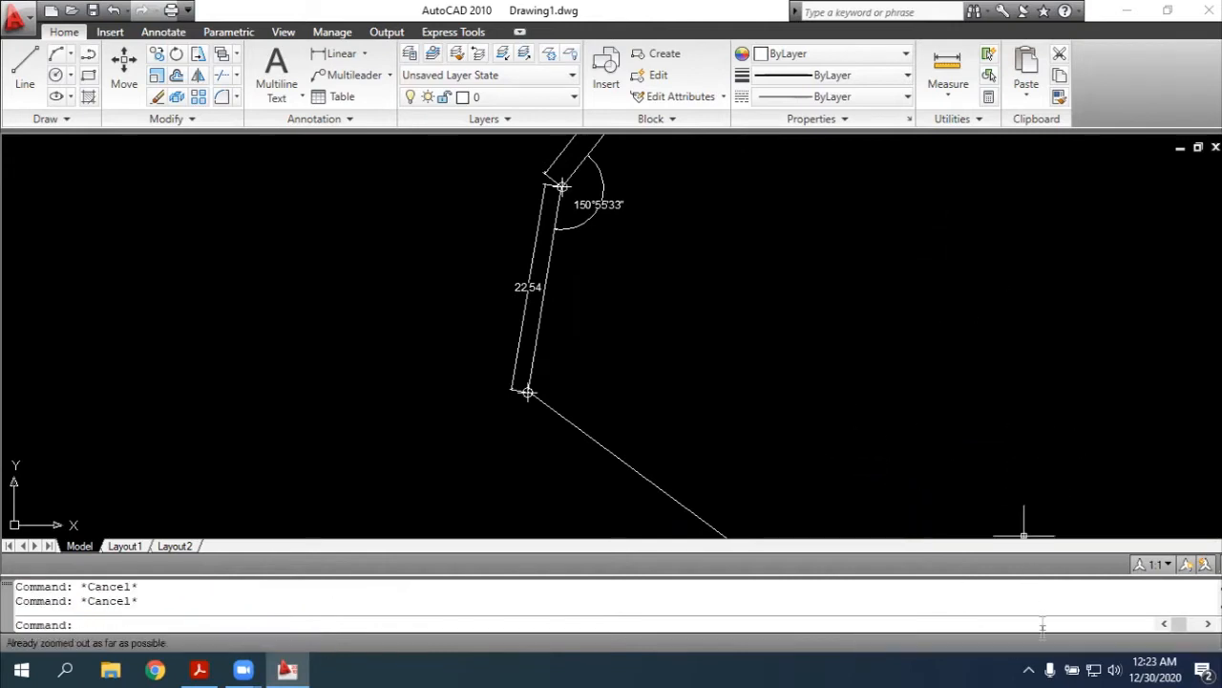
click(966, 643)
drag(936, 433, 914, 280)
key(Escape)
text(zoom)
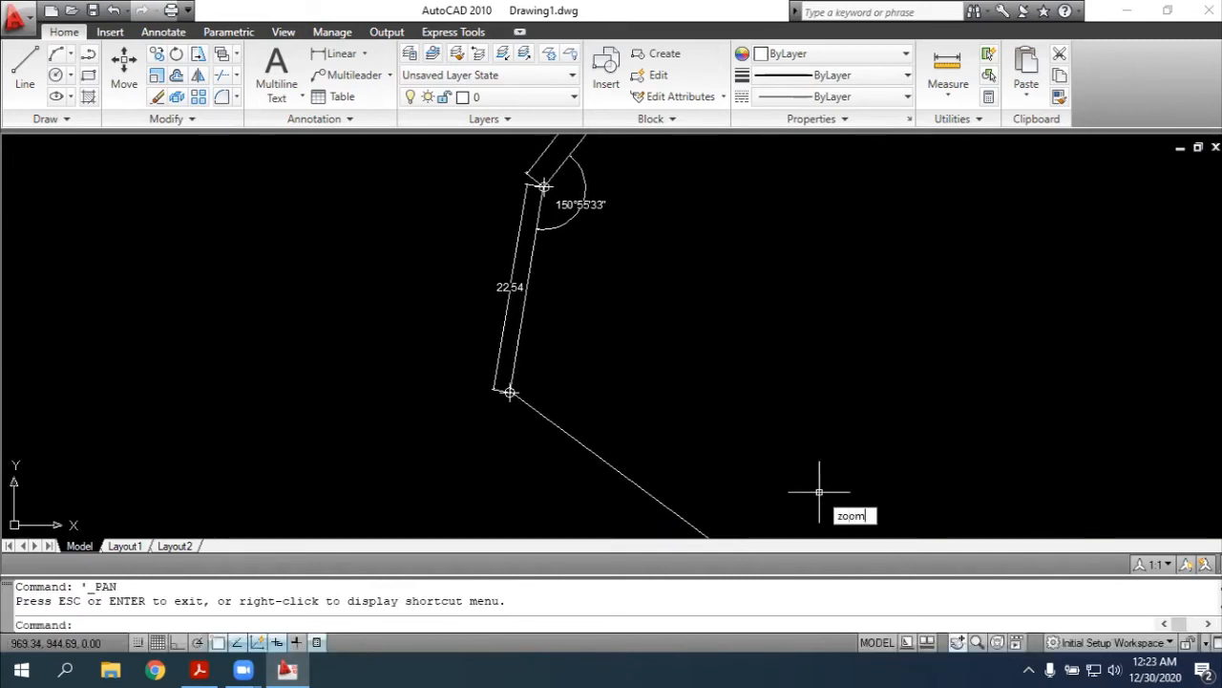
key(Return)
text(extents)
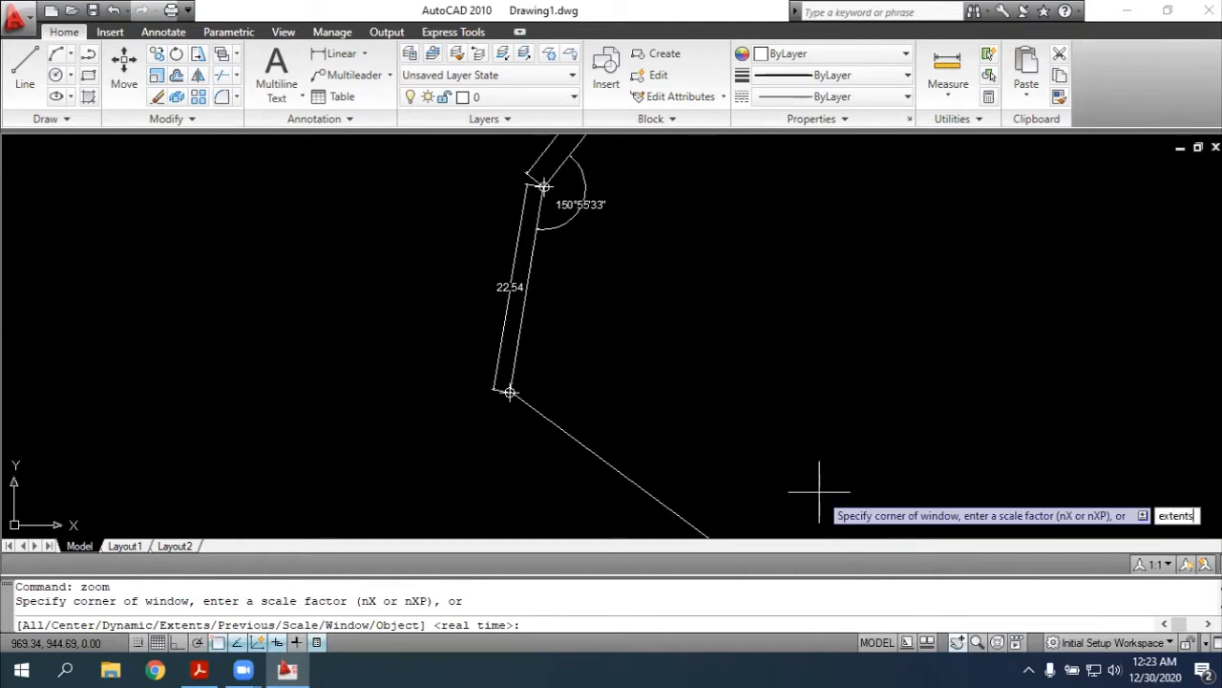
key(Return)
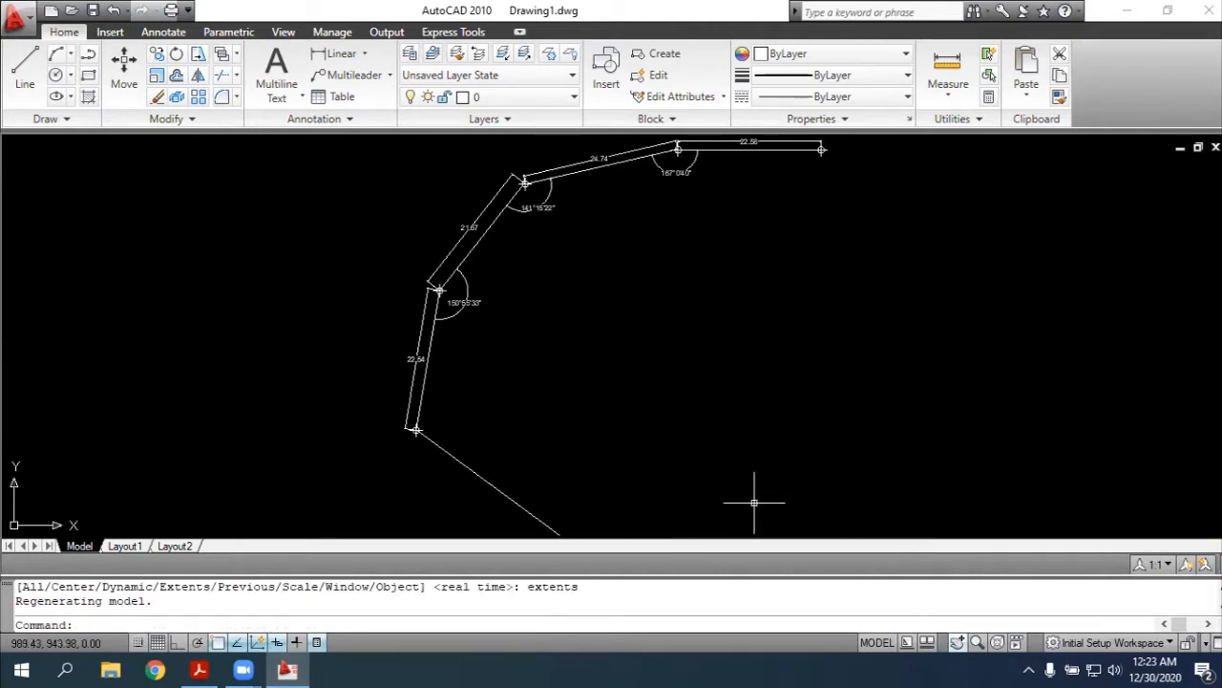
key(Escape)
scroll(821, 499, up, 2)
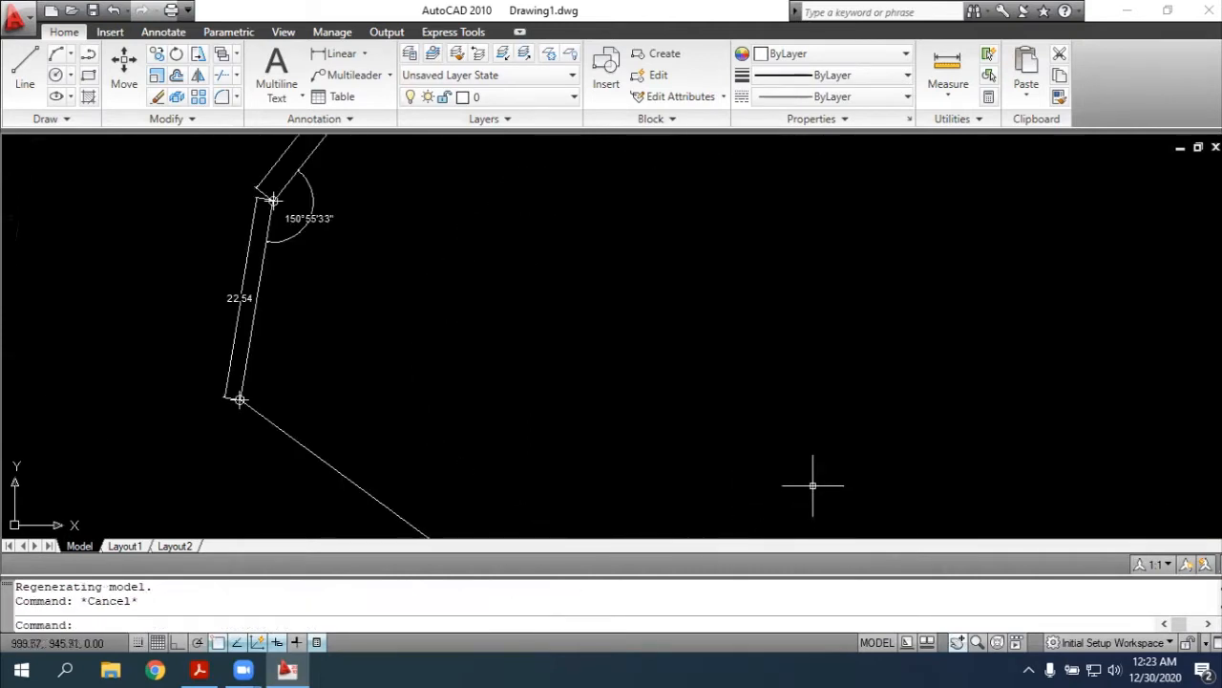
scroll(868, 513, up, 1)
click(957, 641)
mouse_move(660, 274)
mouse_down()
mouse_move(754, 197)
mouse_move(881, 287)
mouse_up()
key(Escape)
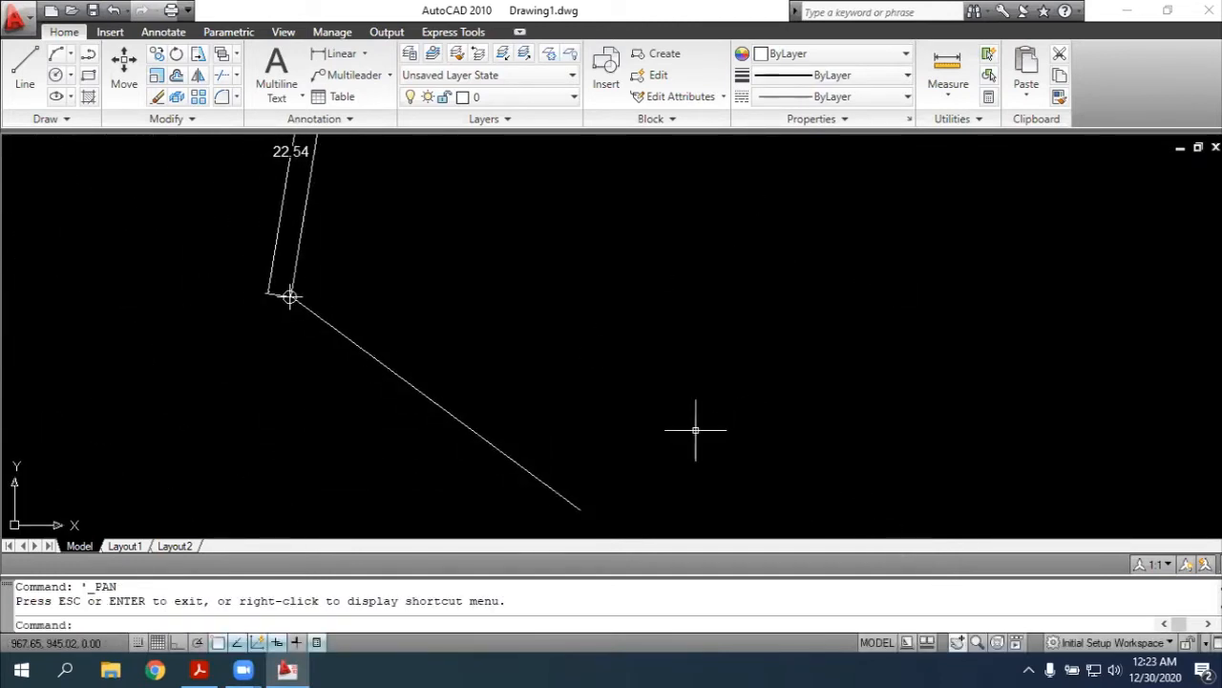
text(dim)
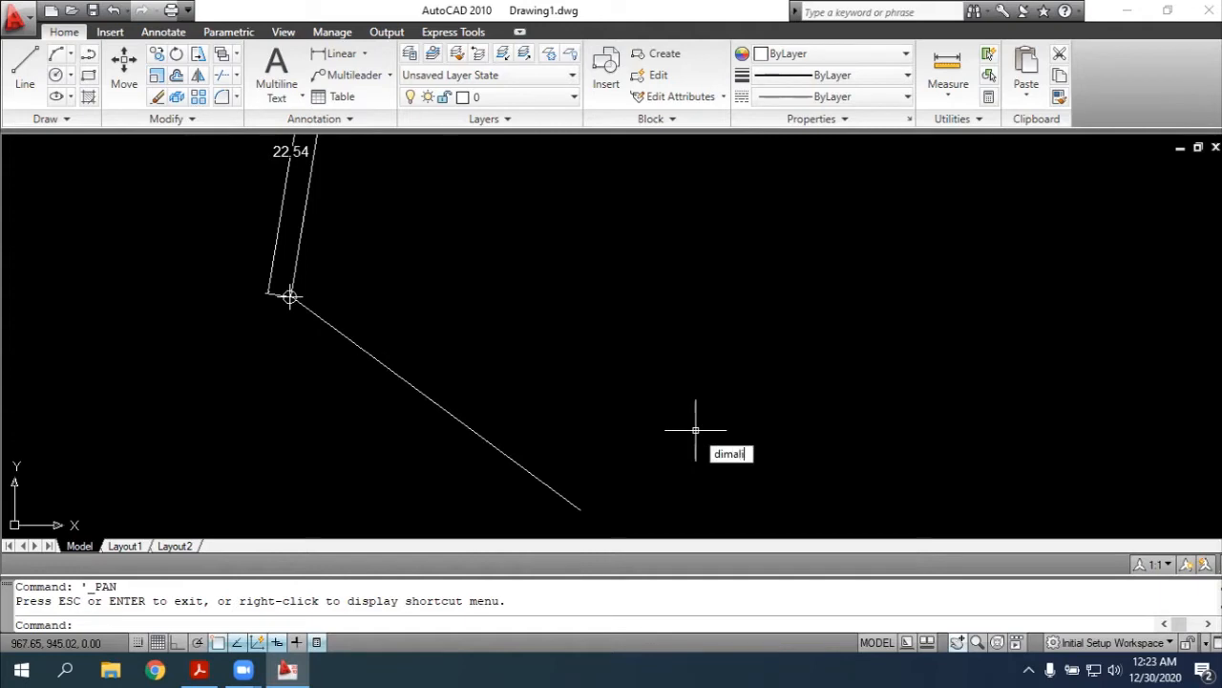
text(ali)
key(Return)
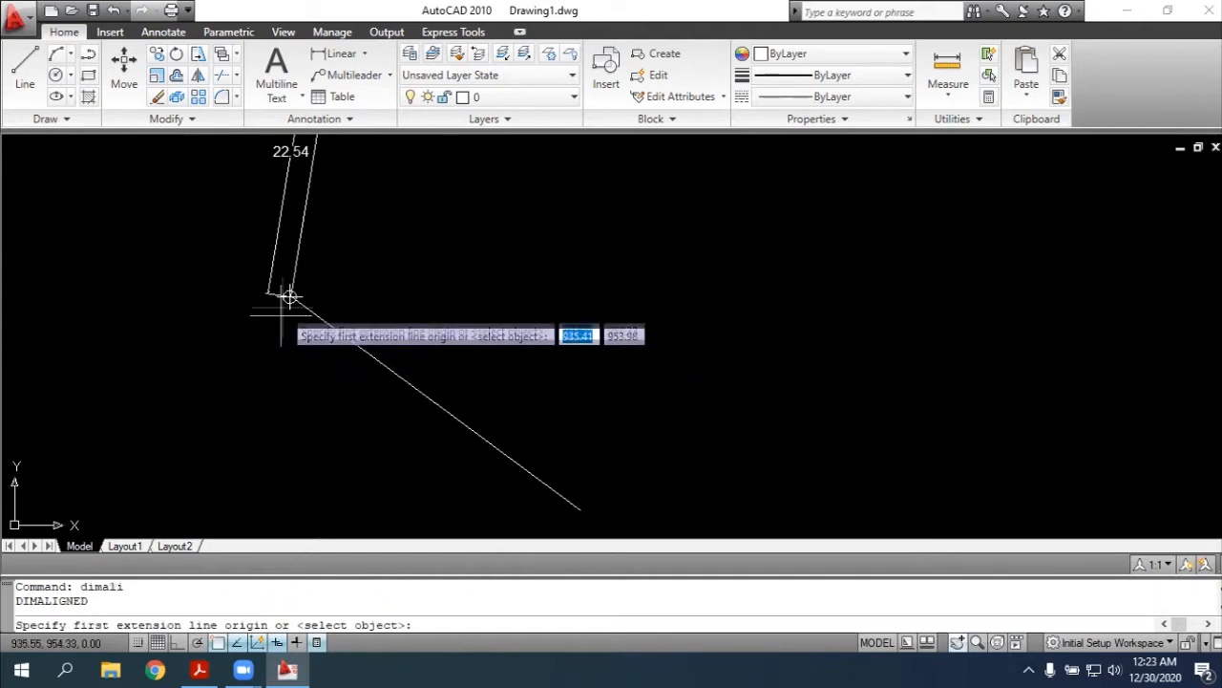
click(290, 297)
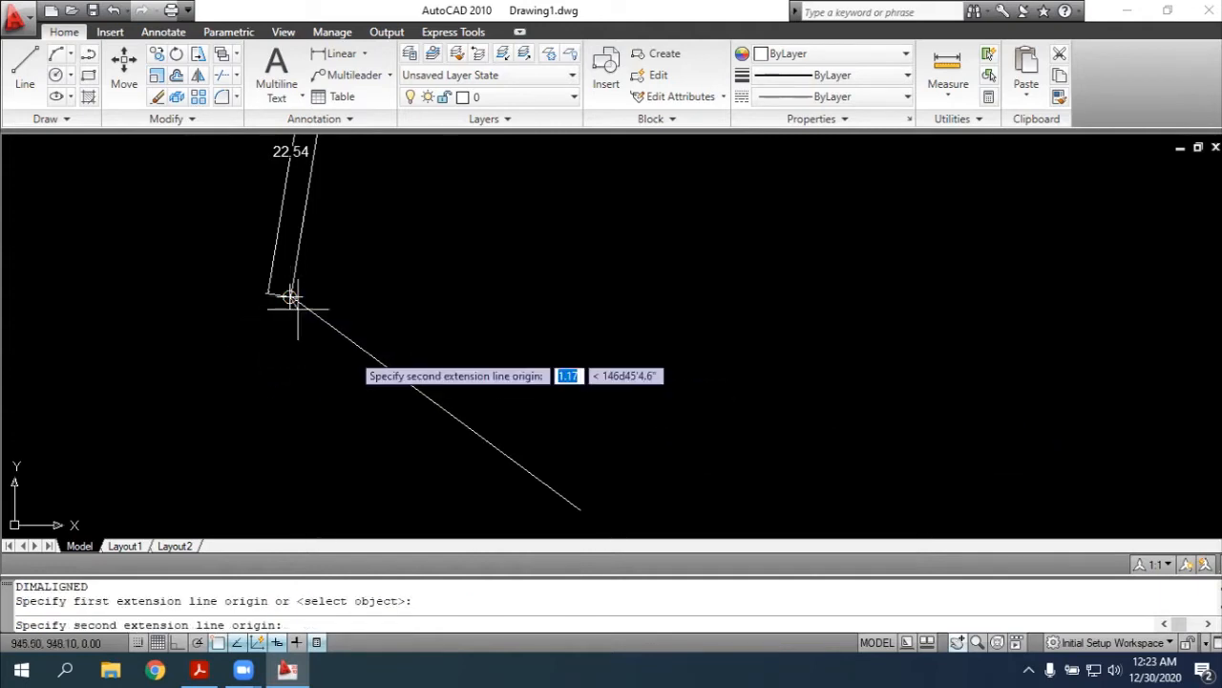
click(577, 507)
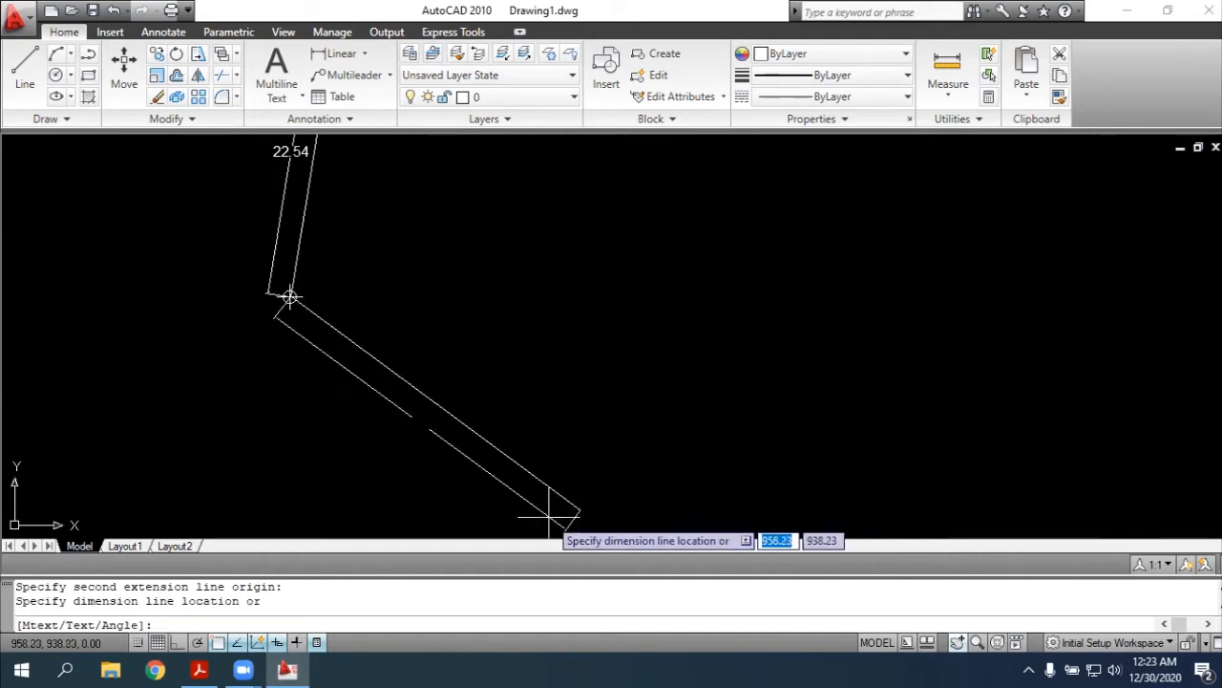
key(Escape)
Add an aligned dimension to the side from point 5 to the southeastern endpoint, placing it on the outer side of the line
text(dimali)
key(Return)
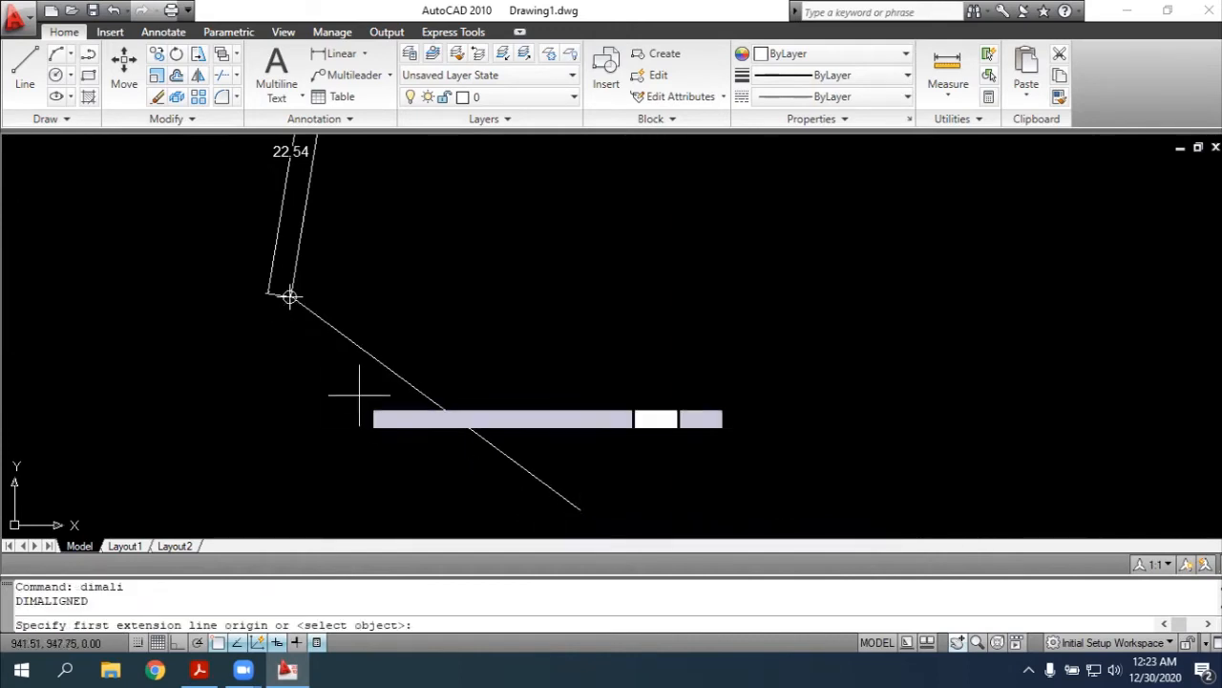
click(290, 296)
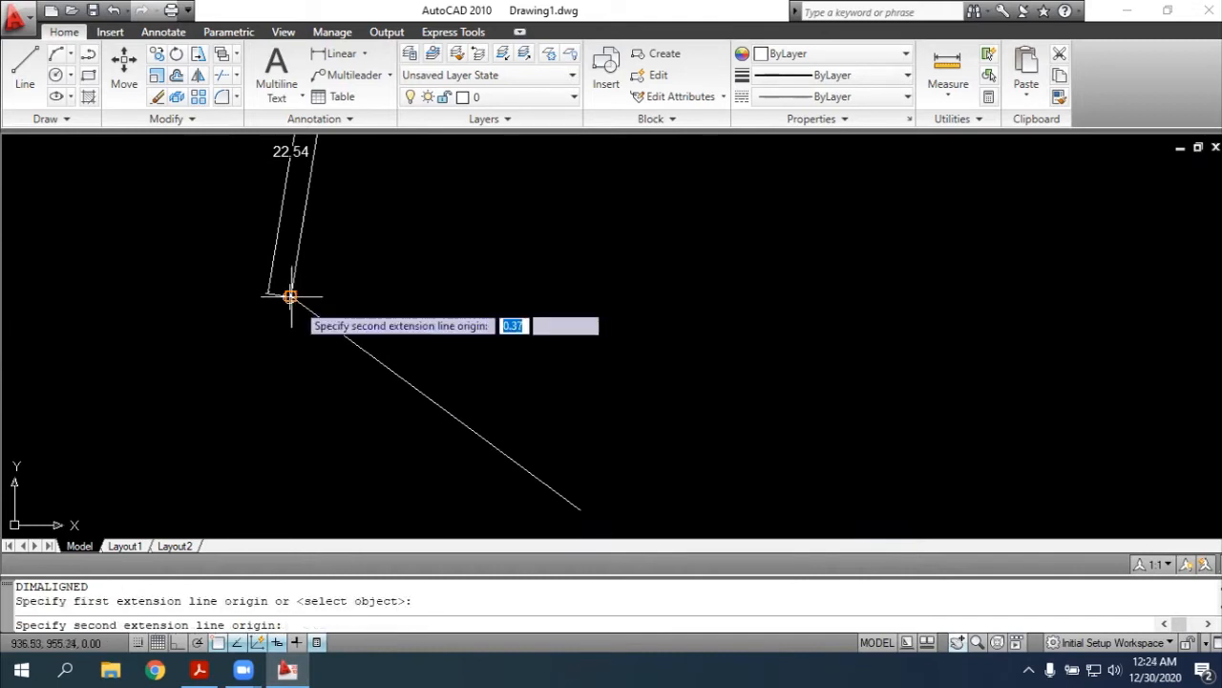
click(580, 509)
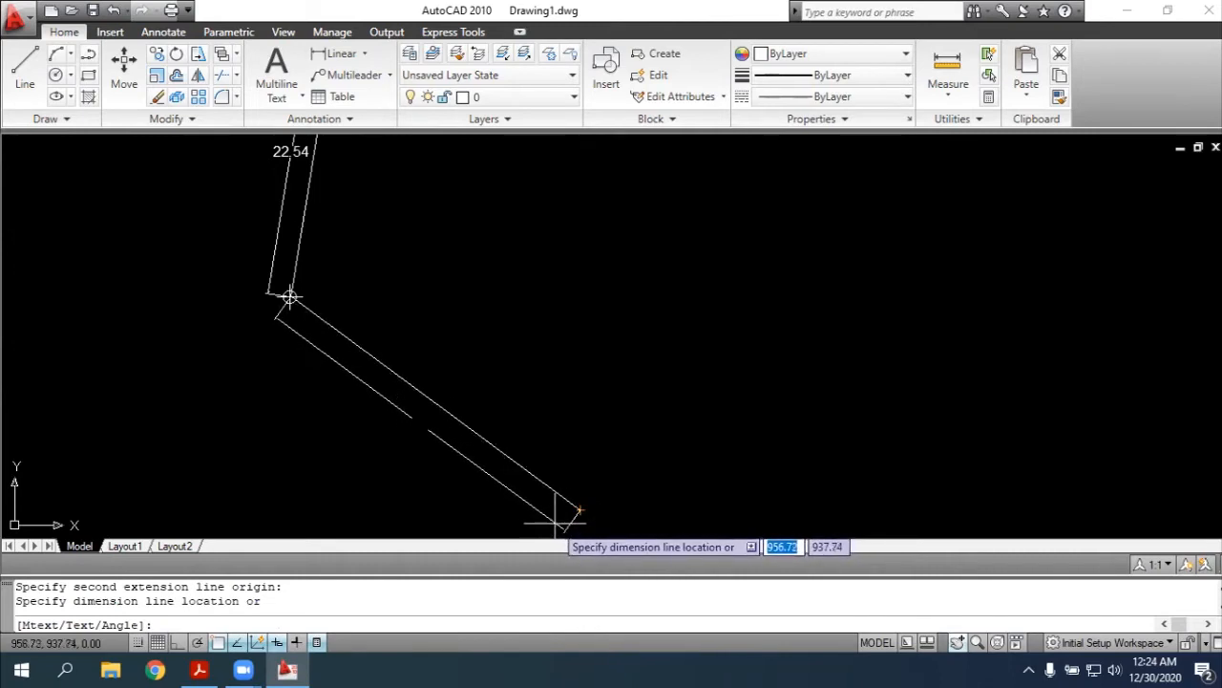
click(558, 515)
key(Escape)
Add an angular dimension at point 5 between sides 4-5 and 5-6, placing its arc inside the traverse
text(dimang)
key(Return)
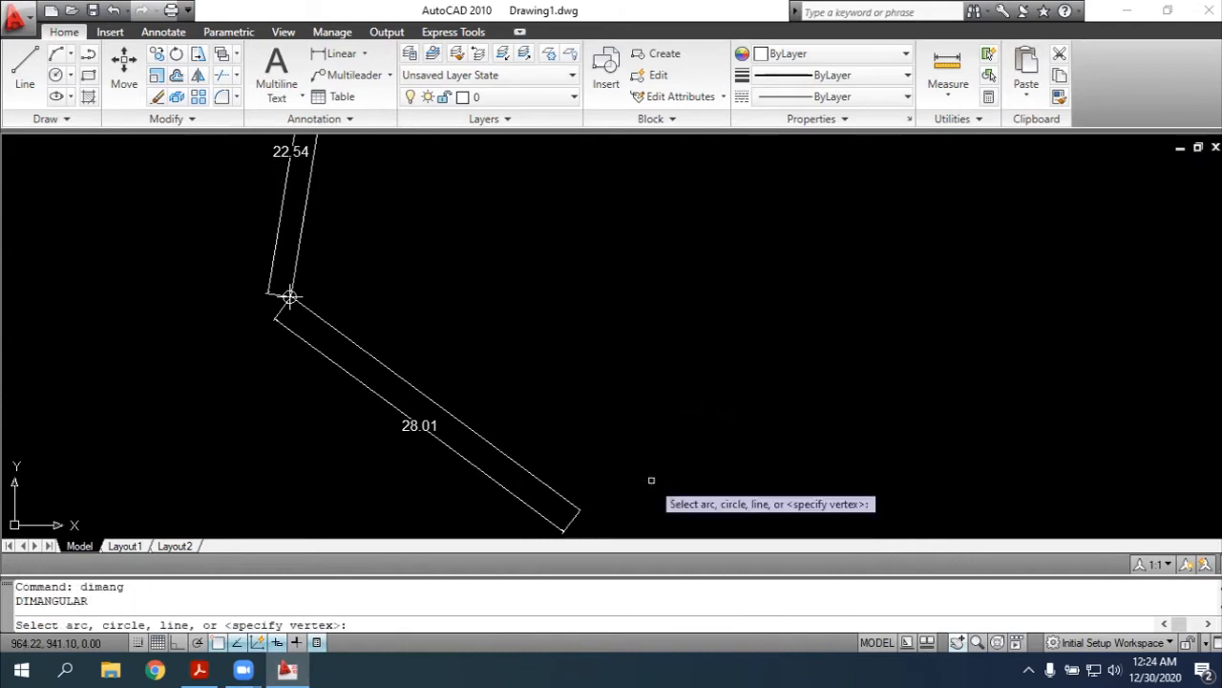
click(299, 251)
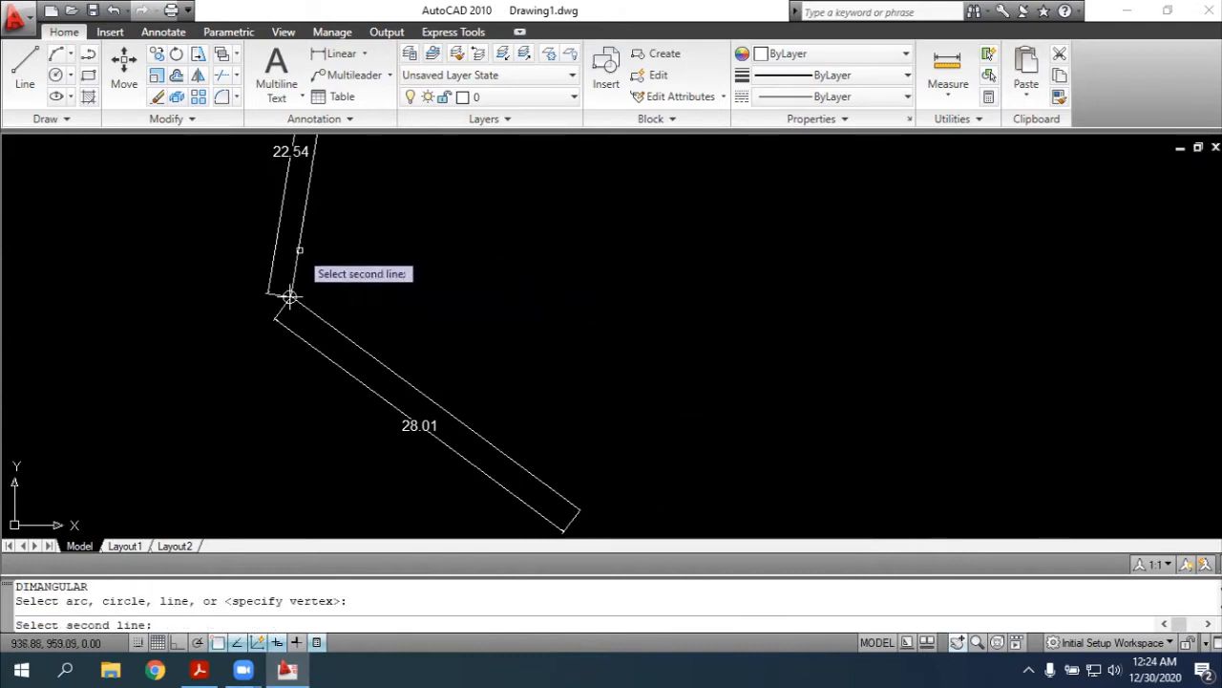
click(292, 300)
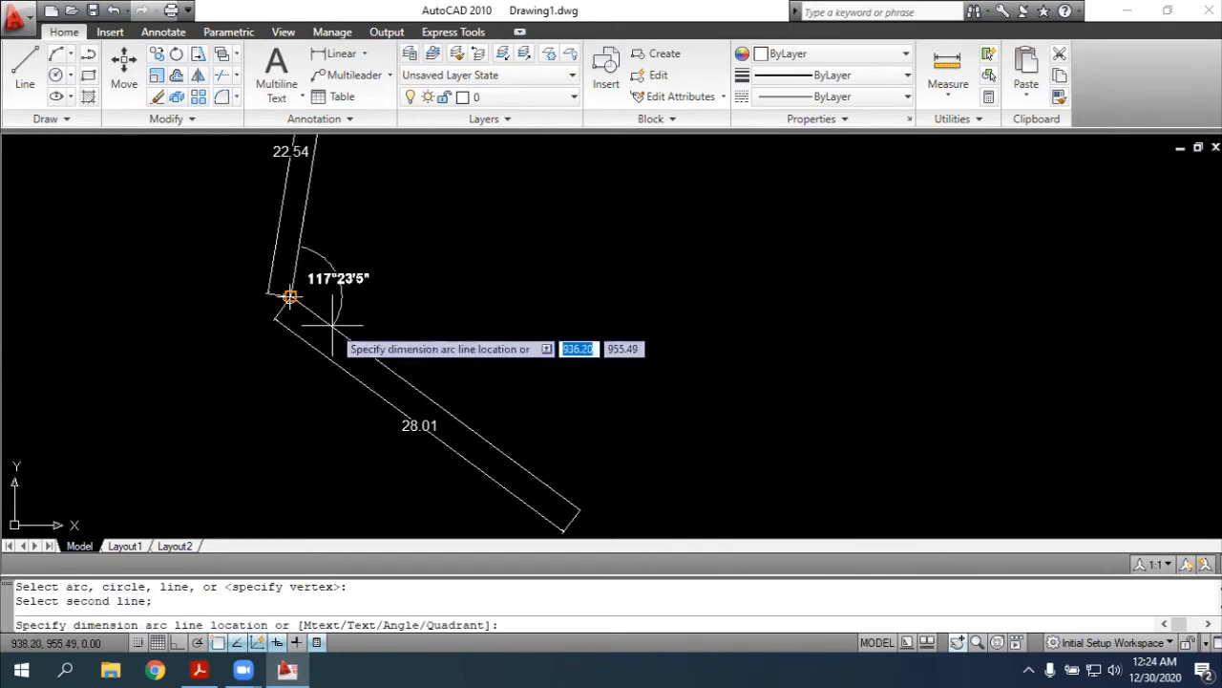
click(361, 328)
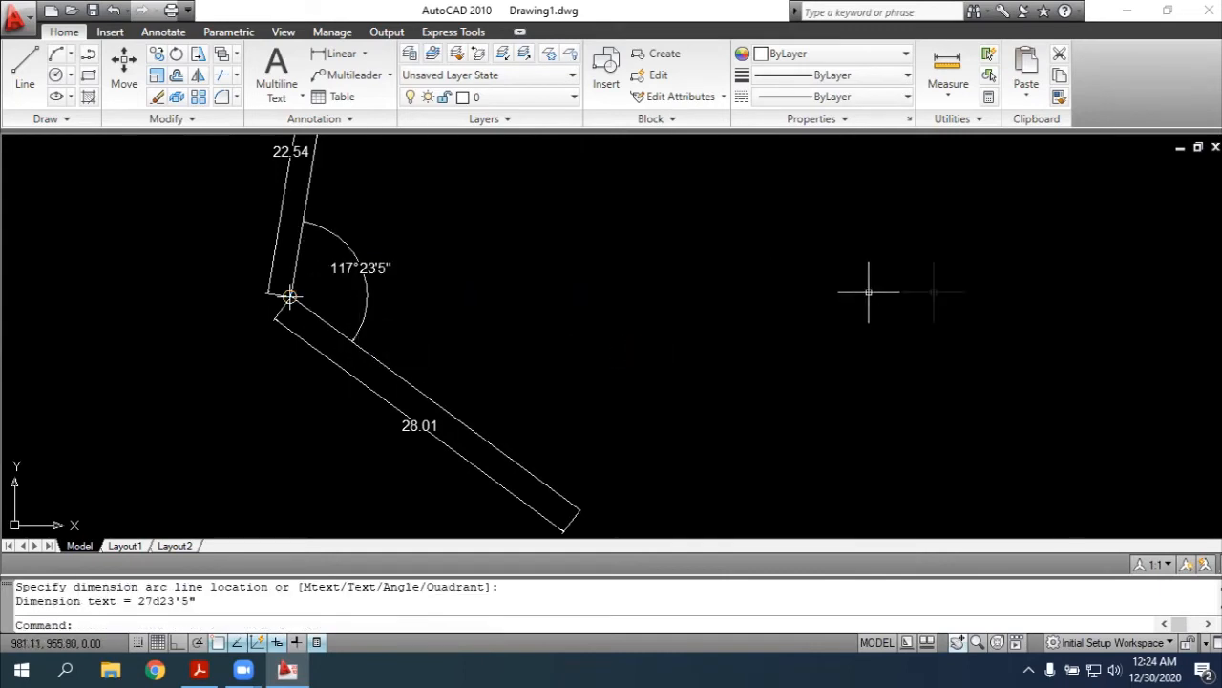
key(Escape)
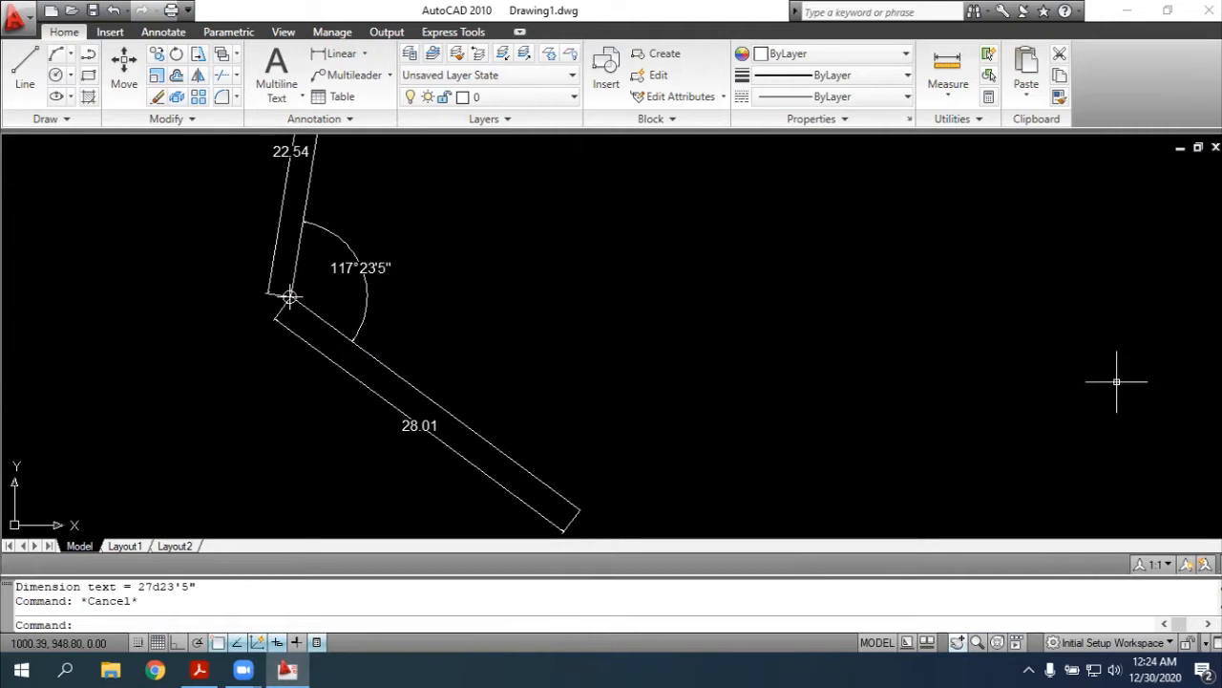
Place a point marker at the southeastern endpoint of side 5-6 to mark point 6
text(poin)
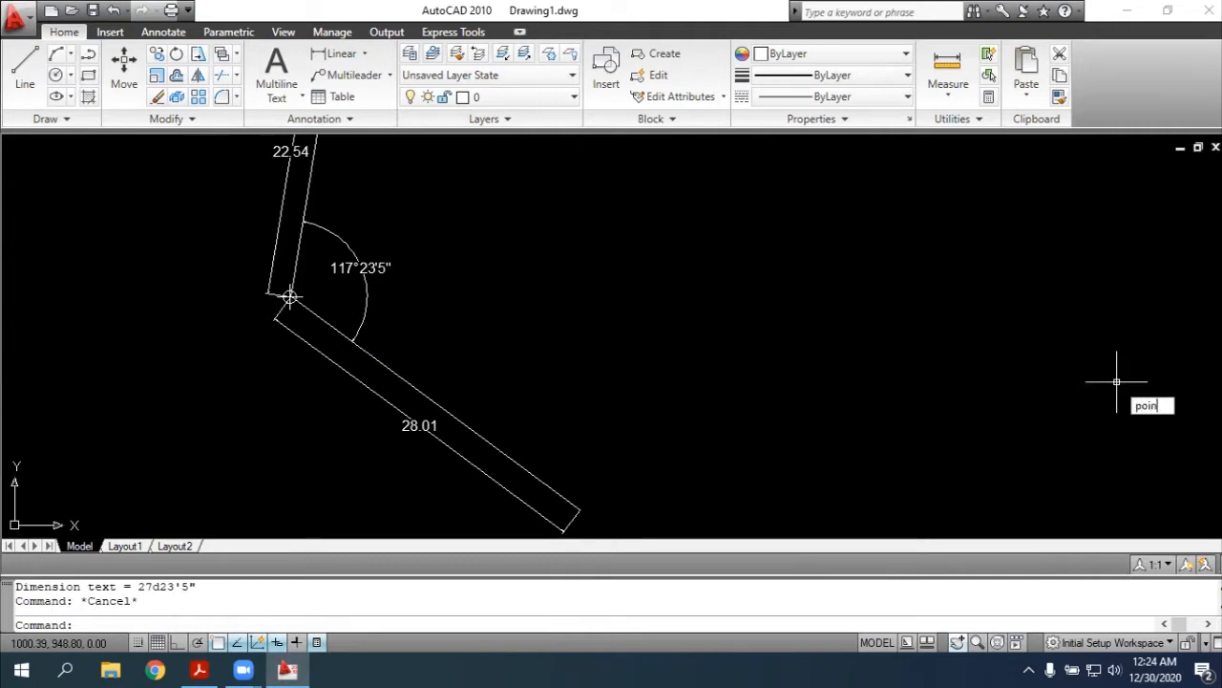
text(t)
key(Return)
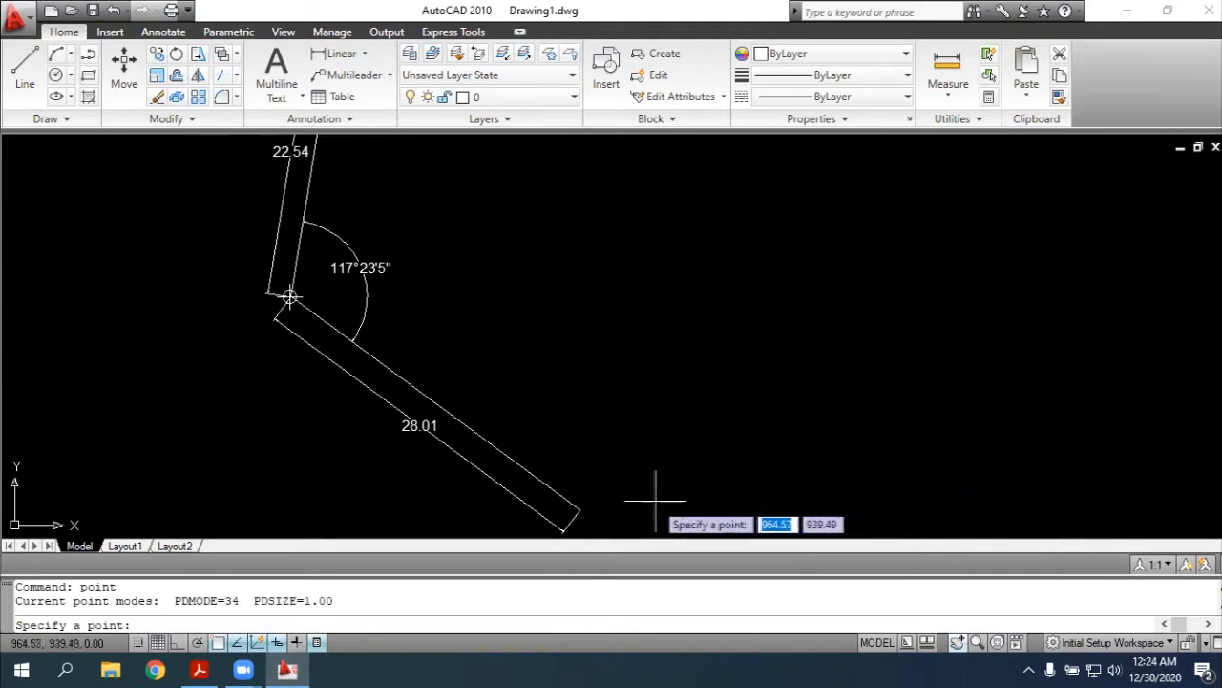
click(579, 509)
key(Escape)
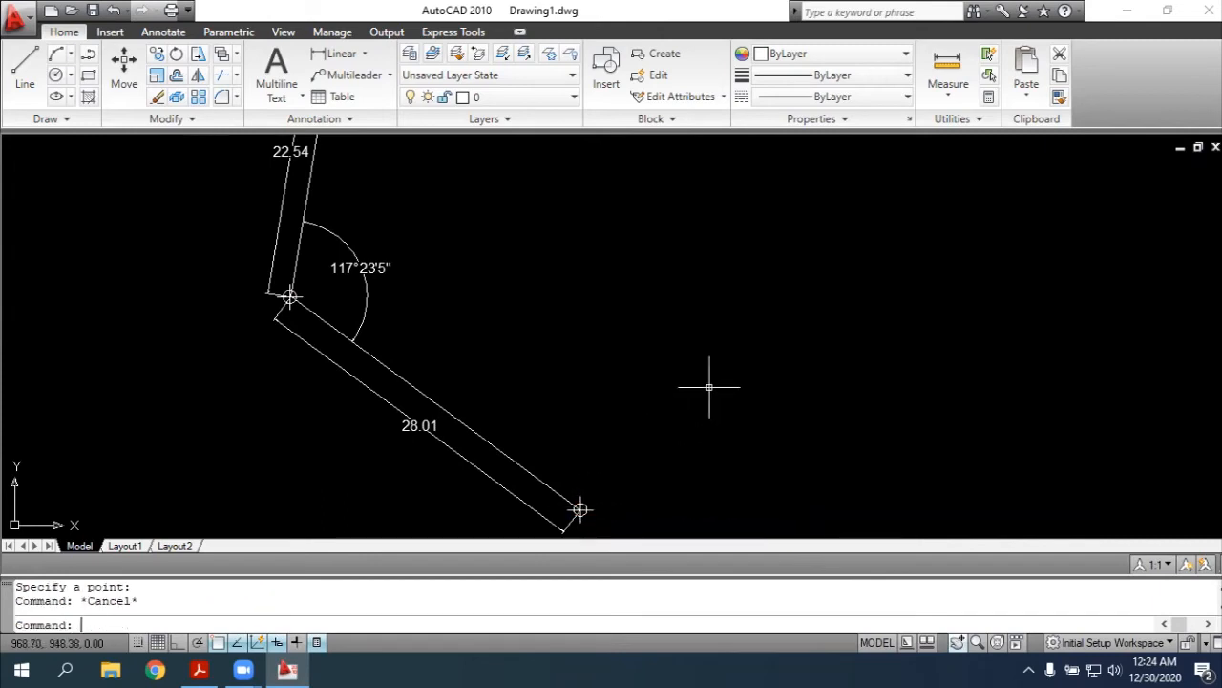
click(543, 480)
key(ctrl+c)
key(ctrl+v)
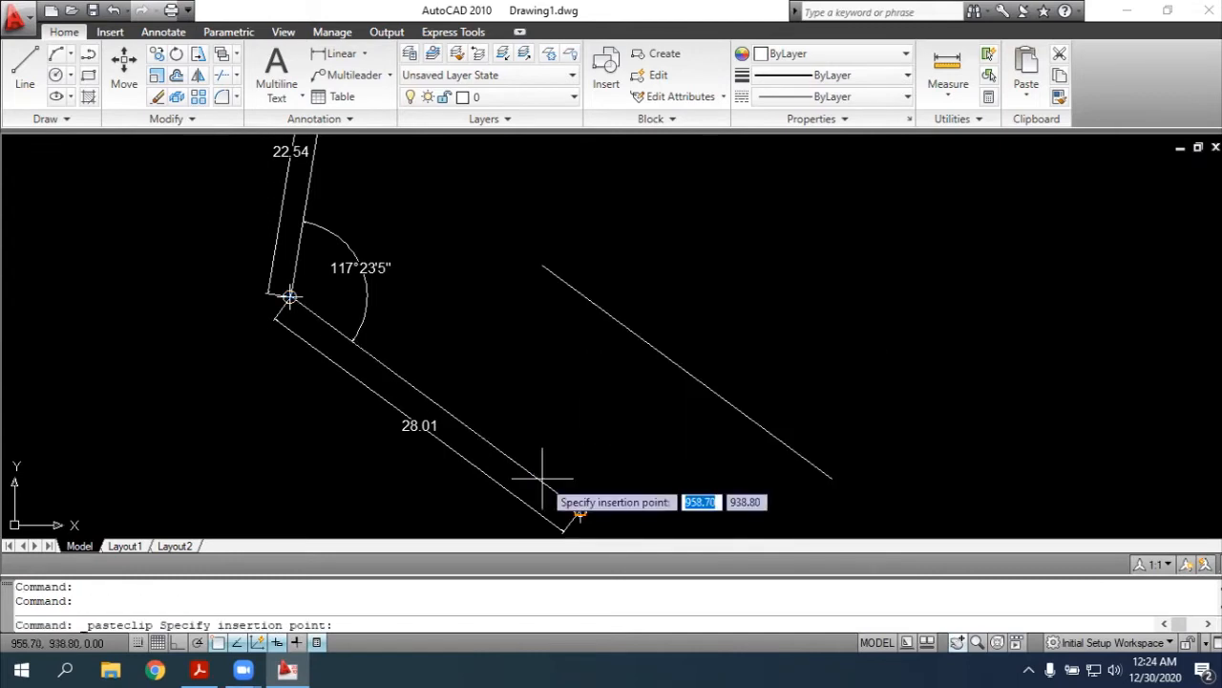
key(Escape)
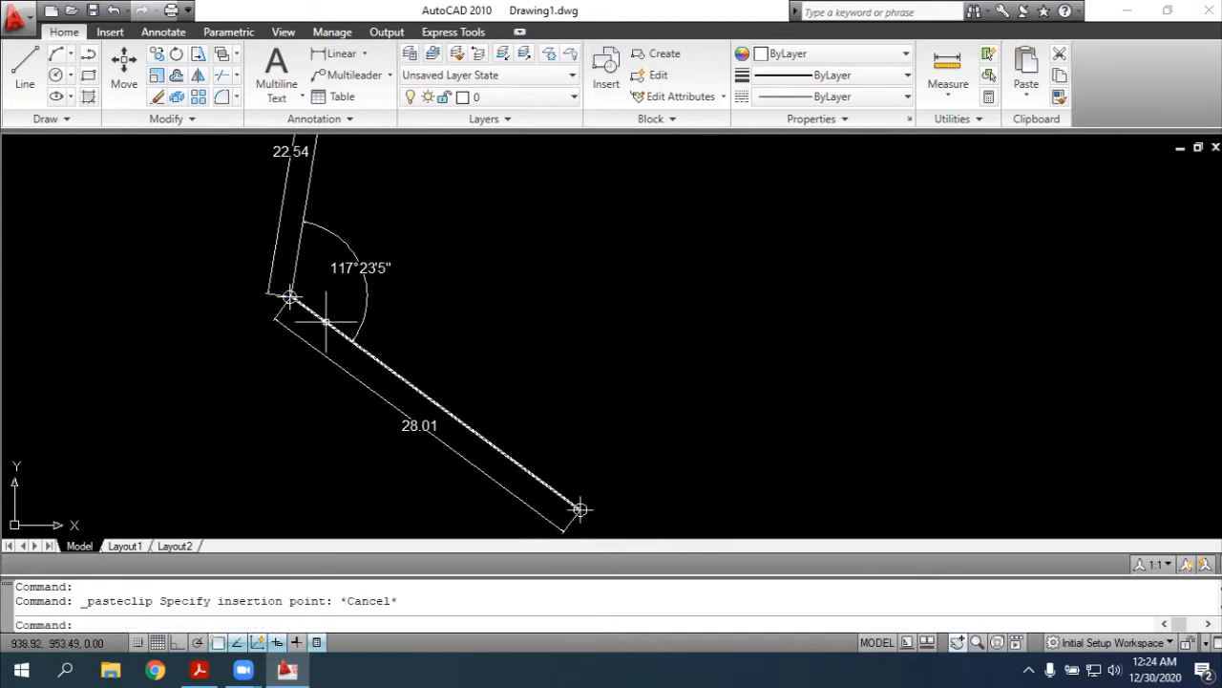
click(325, 322)
key(Escape)
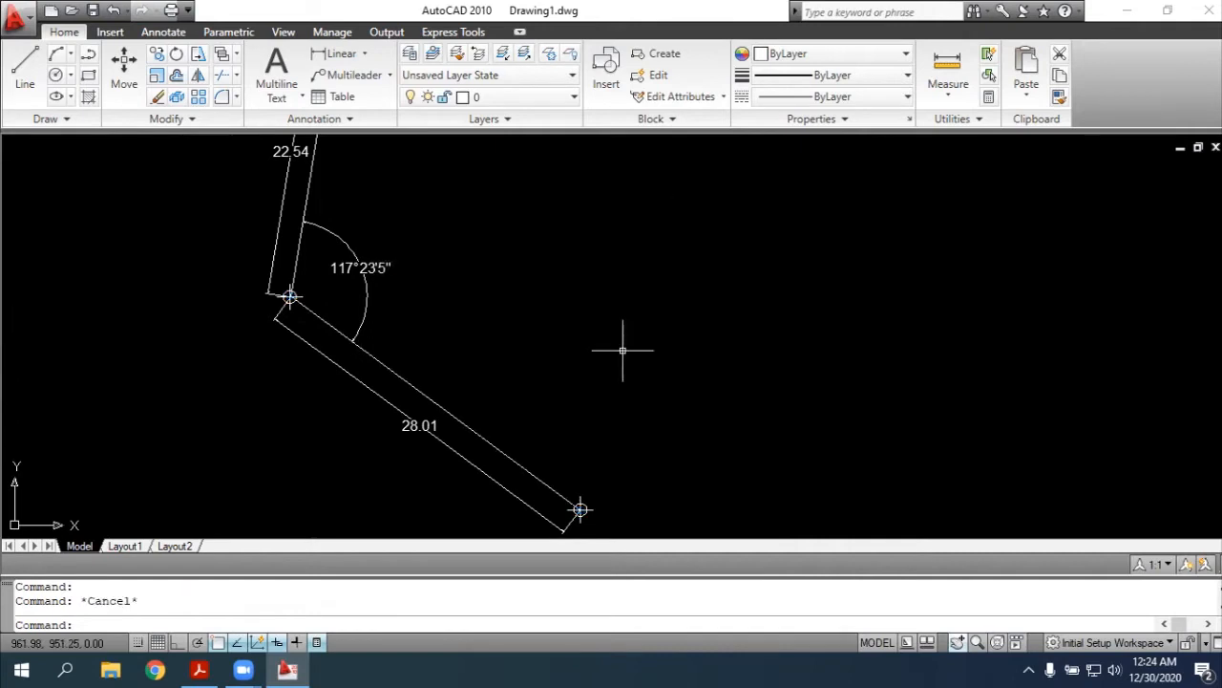
Draw a polyline from point 5 to point 6 over the existing side as a duplicate
text(pl)
key(Return)
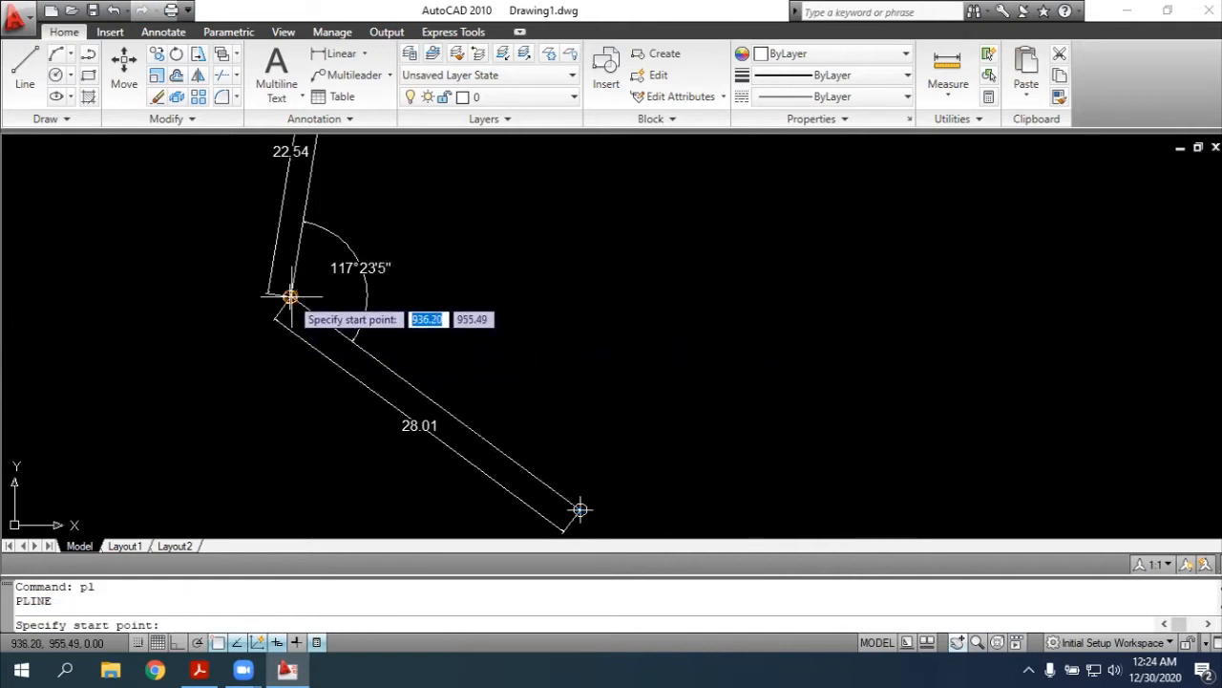
click(290, 296)
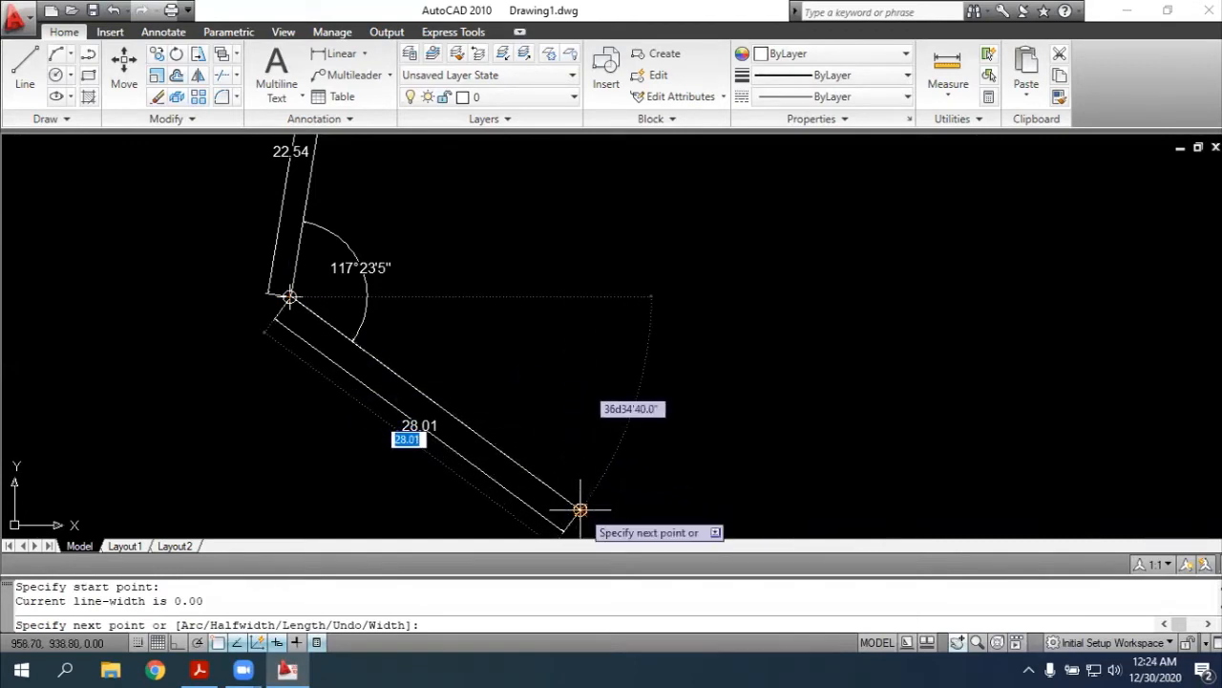
click(581, 509)
key(Escape)
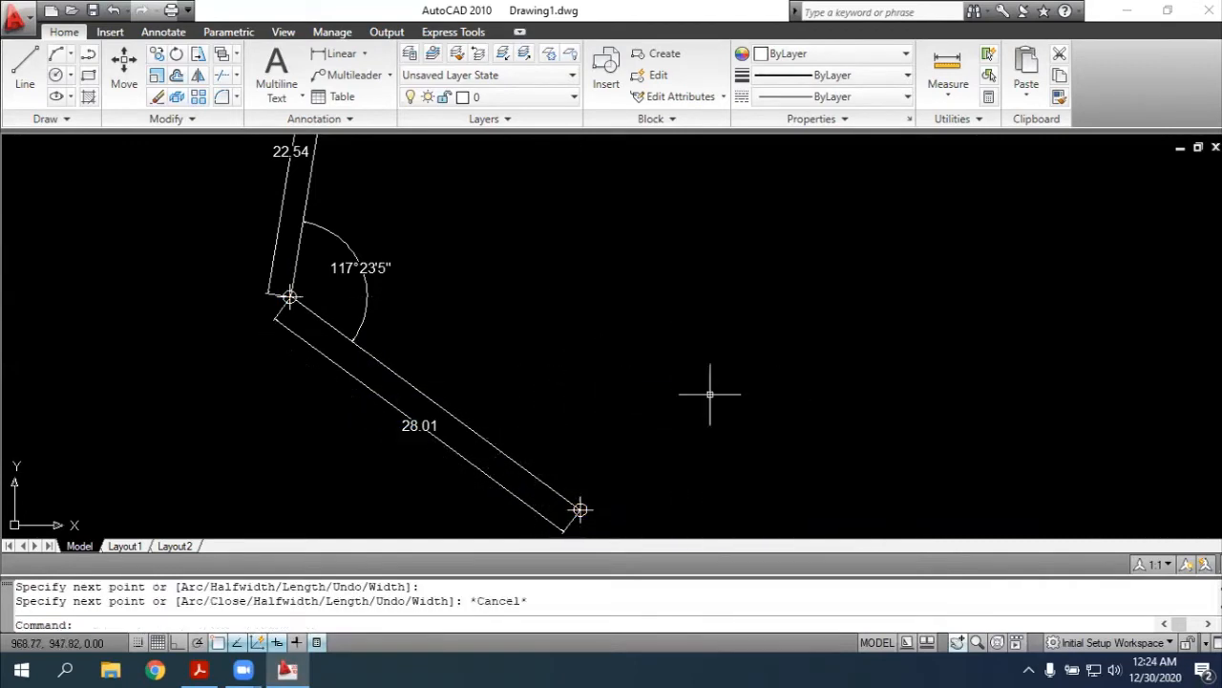
Rotate the duplicate of side 5-6 about point 6 by 97d58'36", the angle given at point 6 in the PDF
text(rotat)
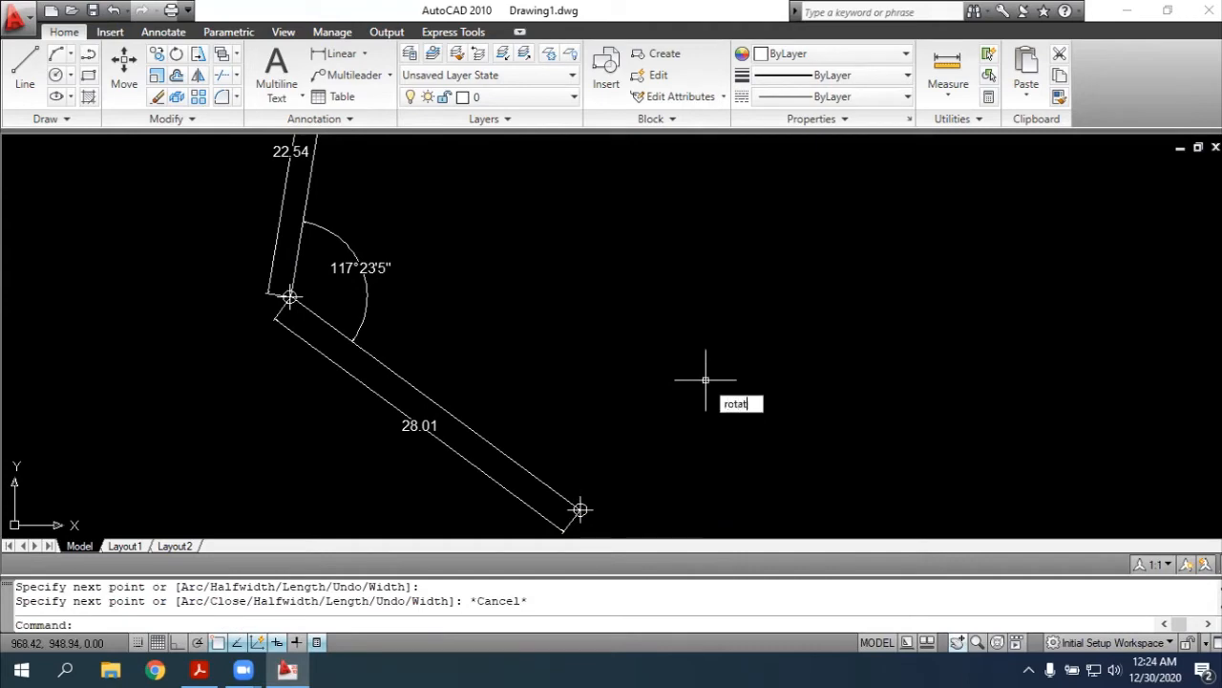
text(e)
key(Return)
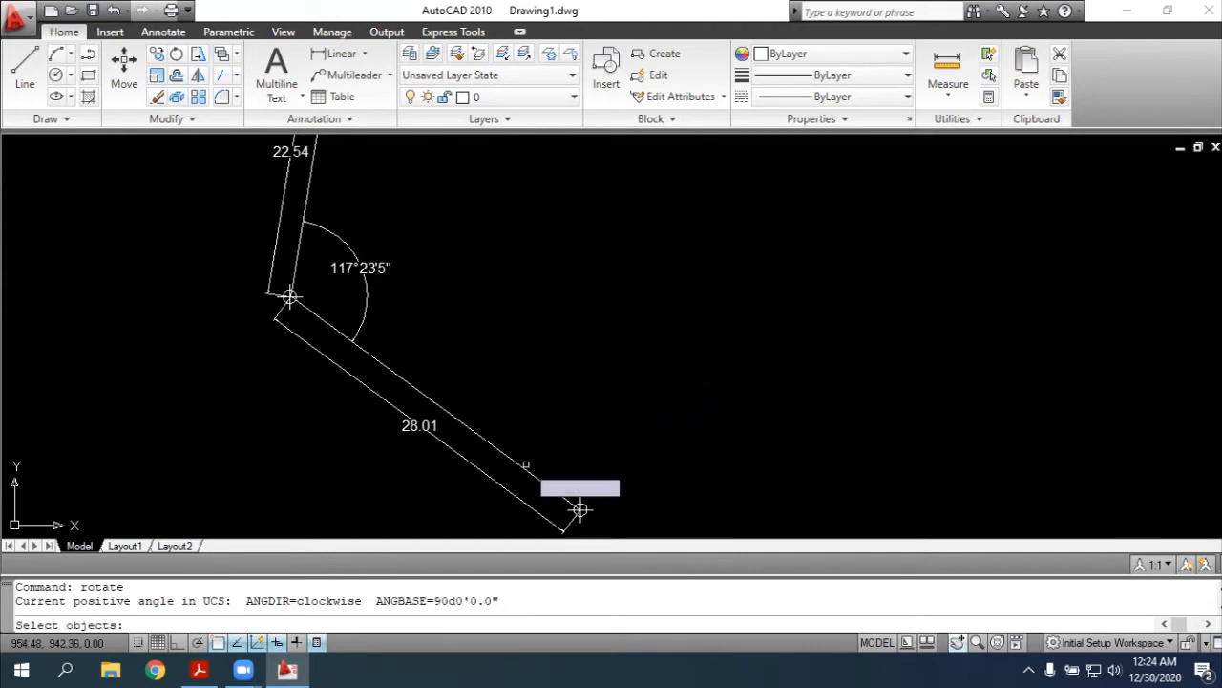
click(524, 468)
key(Return)
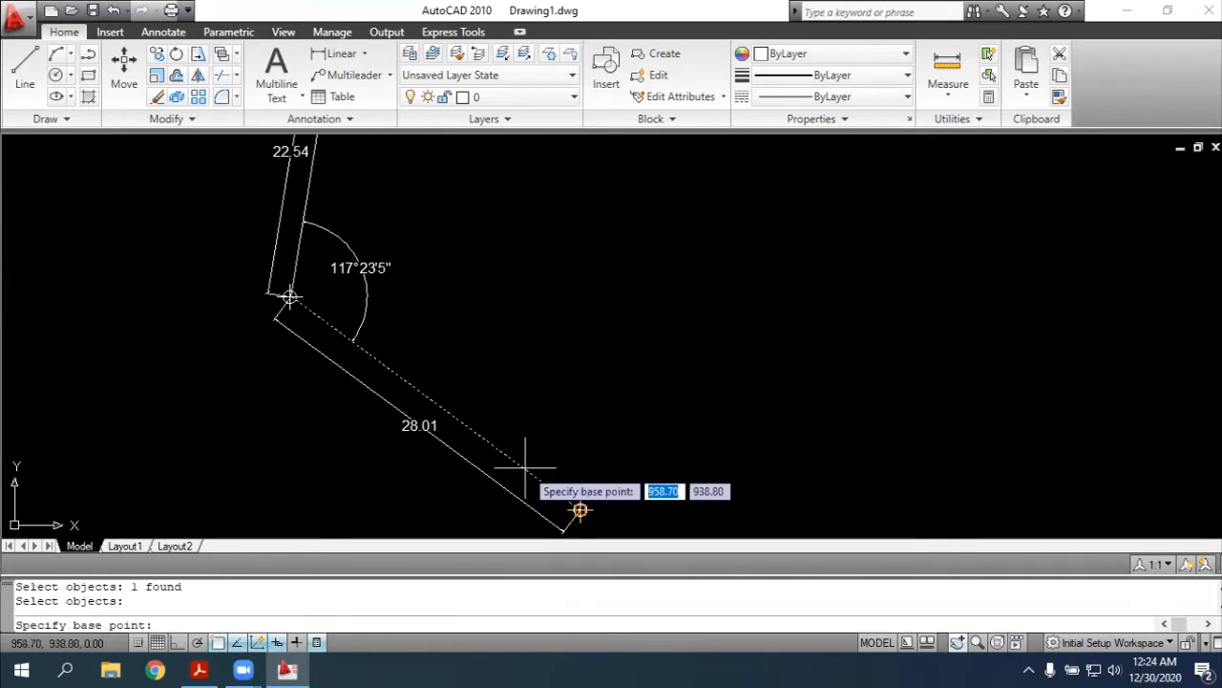
click(580, 509)
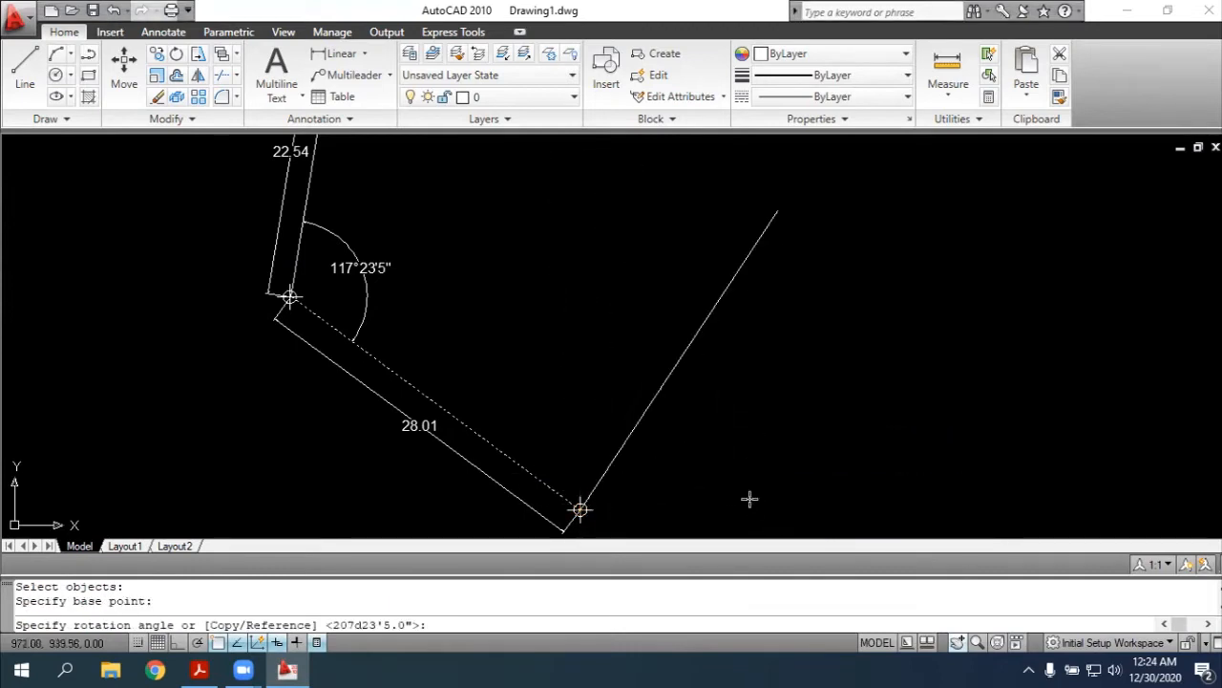
key(alt+Tab)
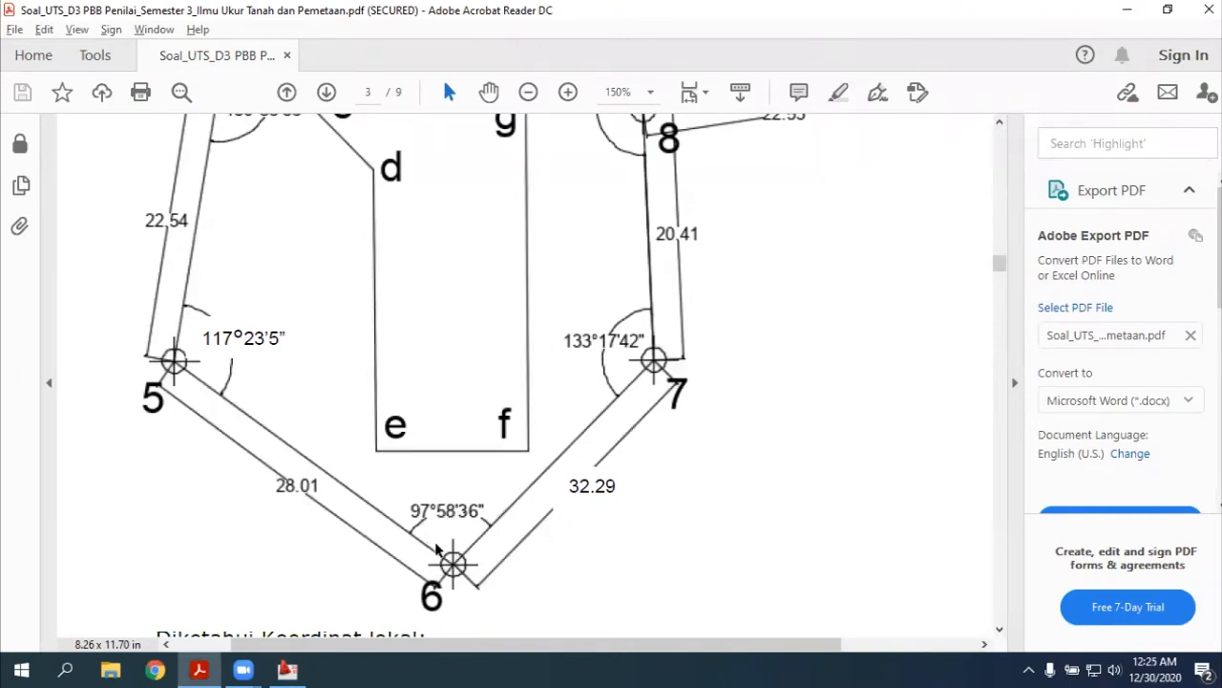
key(alt+Tab)
text(97d)
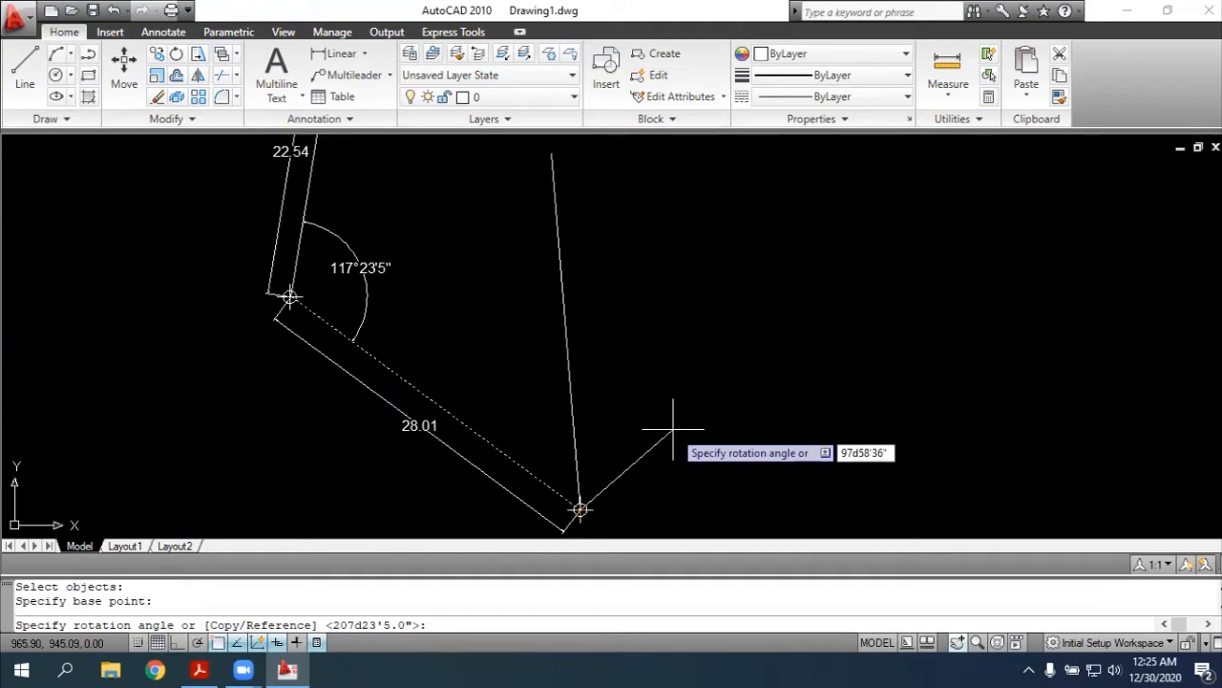
Complete the 97d58'36" rotation about point 6 and set the total length of the rotated side 6-7 to 32.29, as given in the PDF
key(Return)
key(alt+Tab)
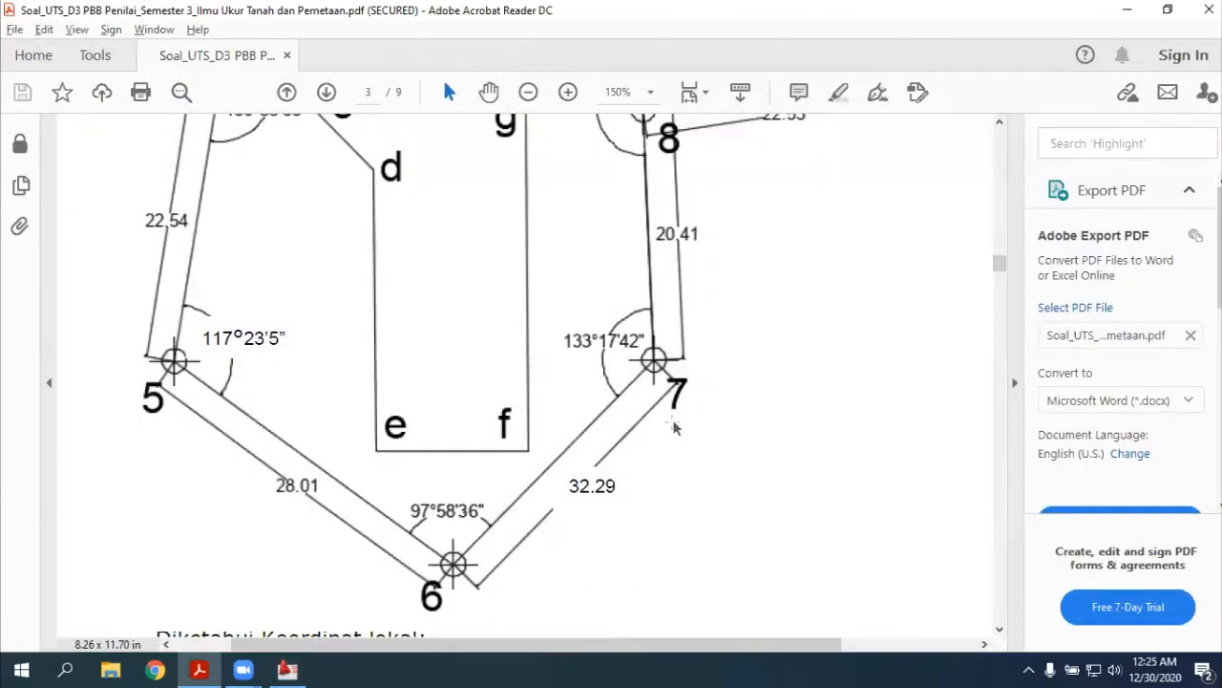
key(alt+Tab)
key(alt+Tab)
key(alt+Tab)
text(leng)
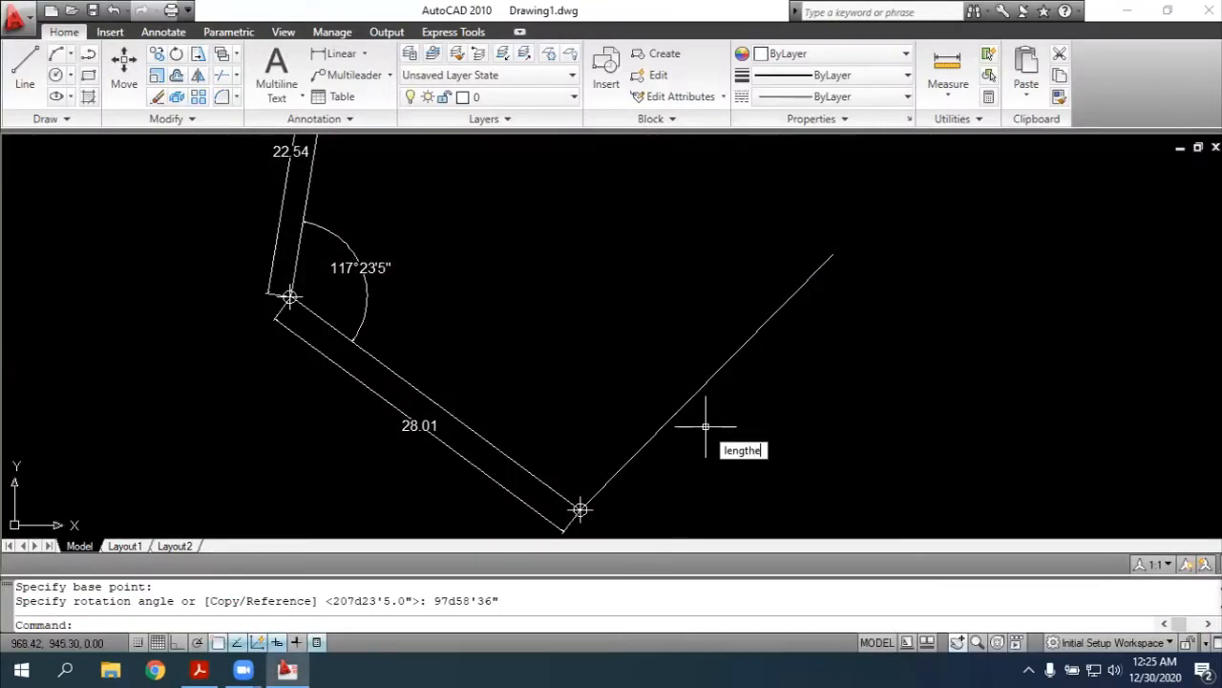
text(then)
key(Return)
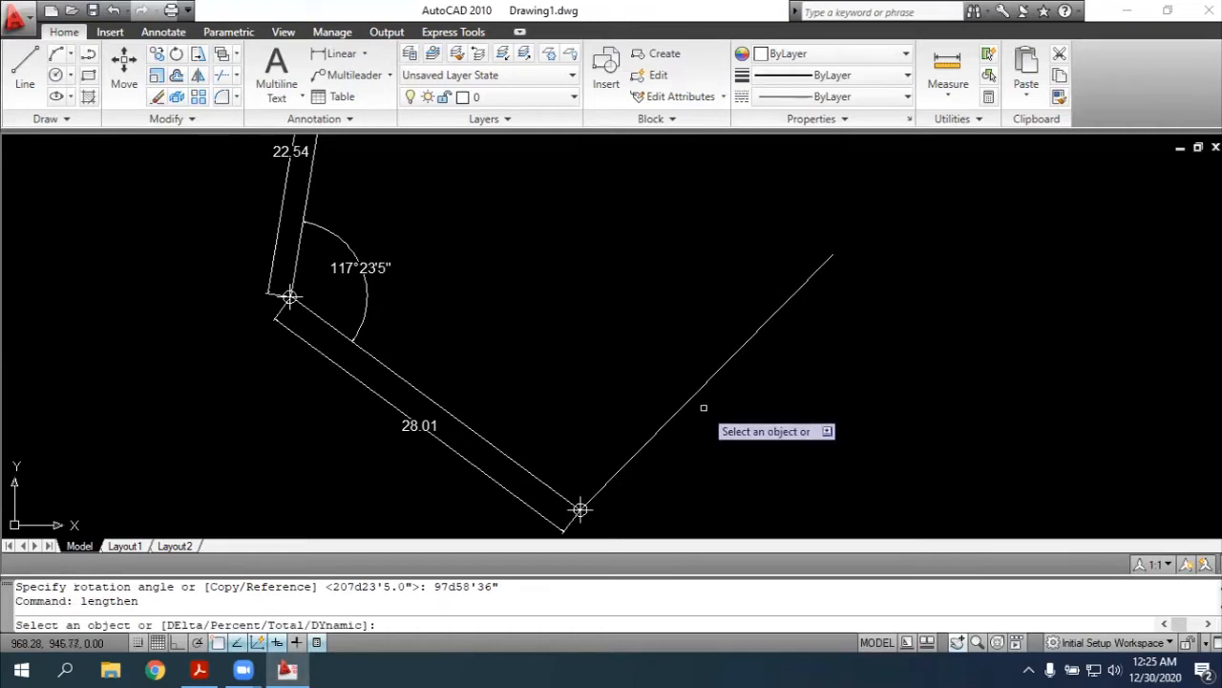
click(701, 396)
text(t)
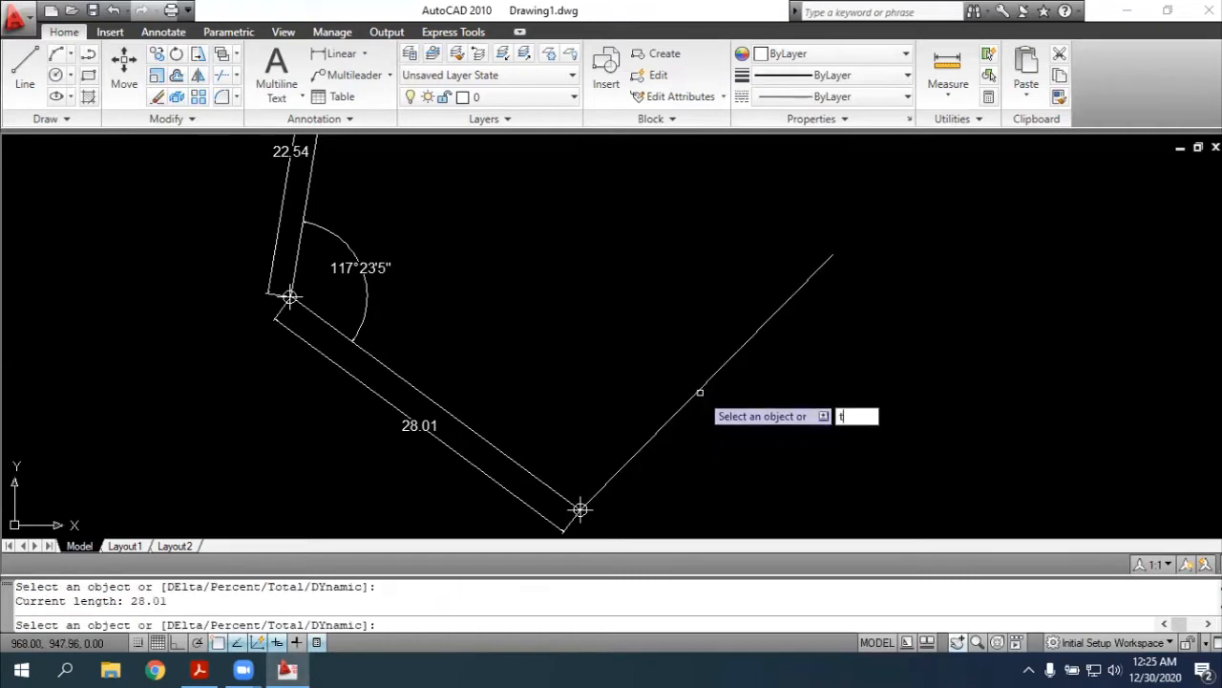
text(otal)
key(Return)
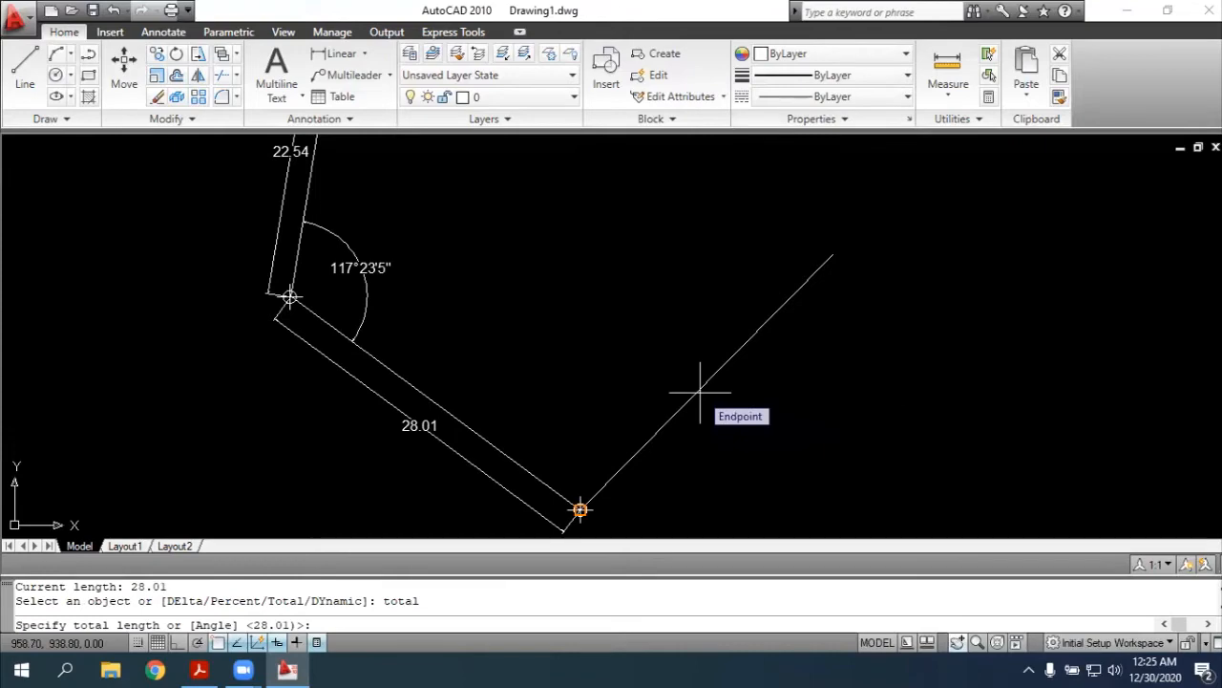
text(32.29)
key(Return)
key(alt+Tab)
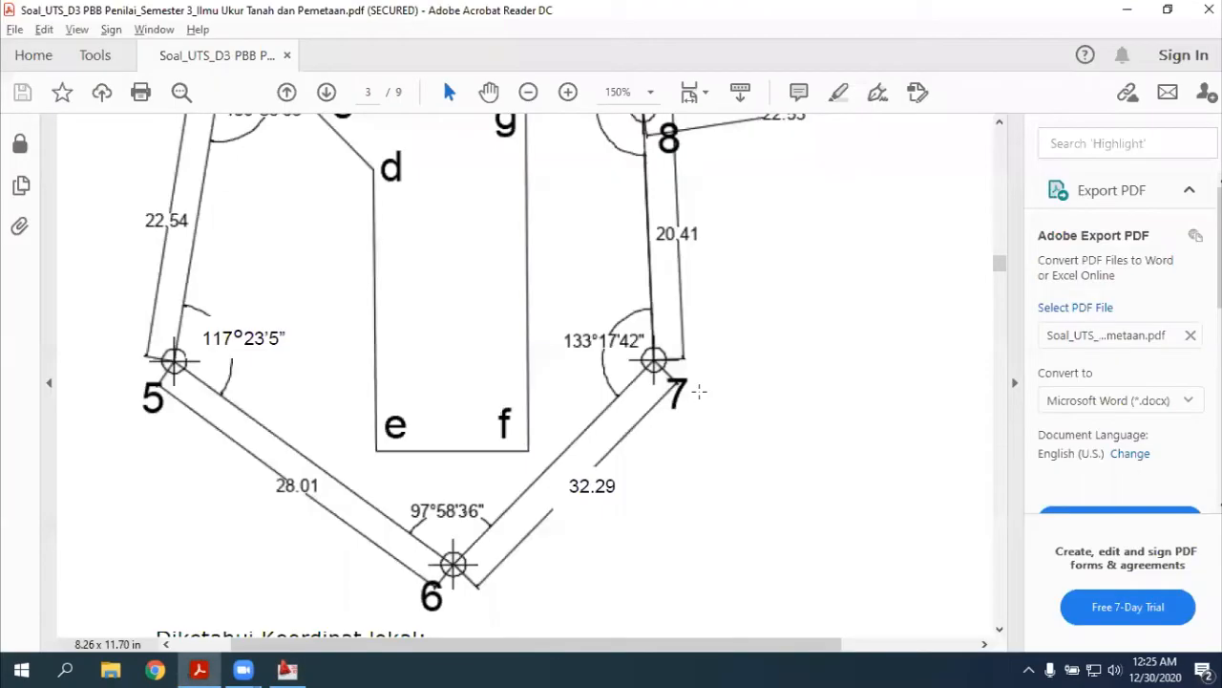
key(alt+Tab)
click(749, 342)
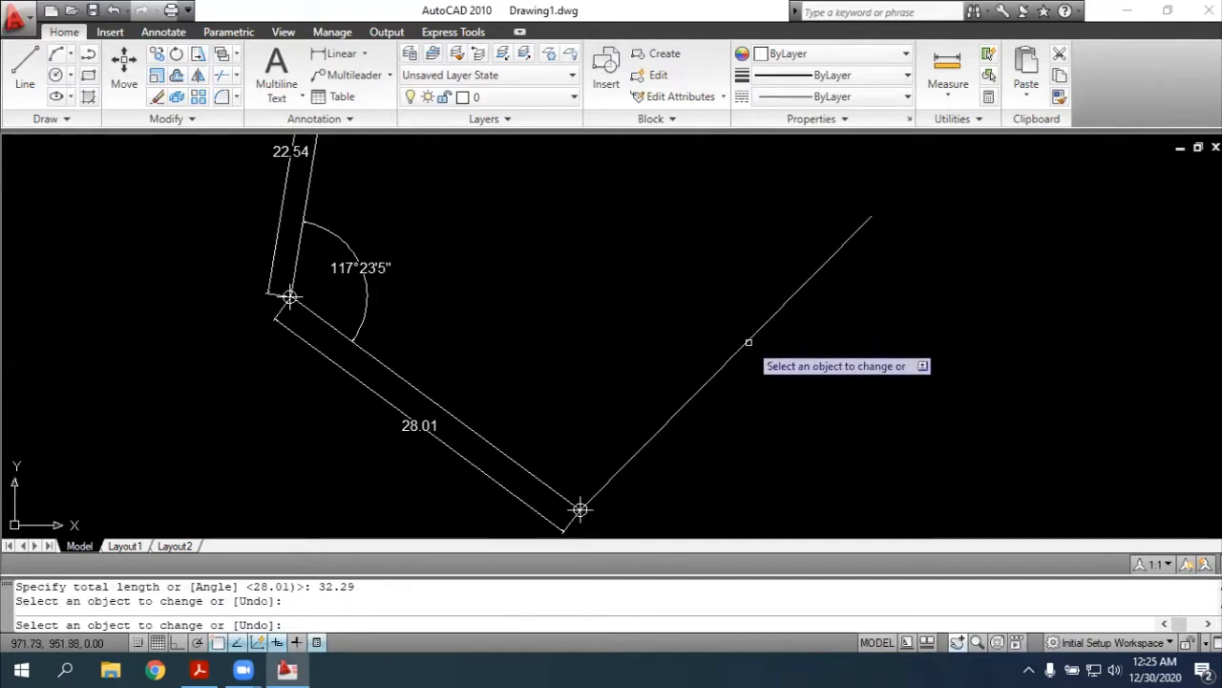
key(Escape)
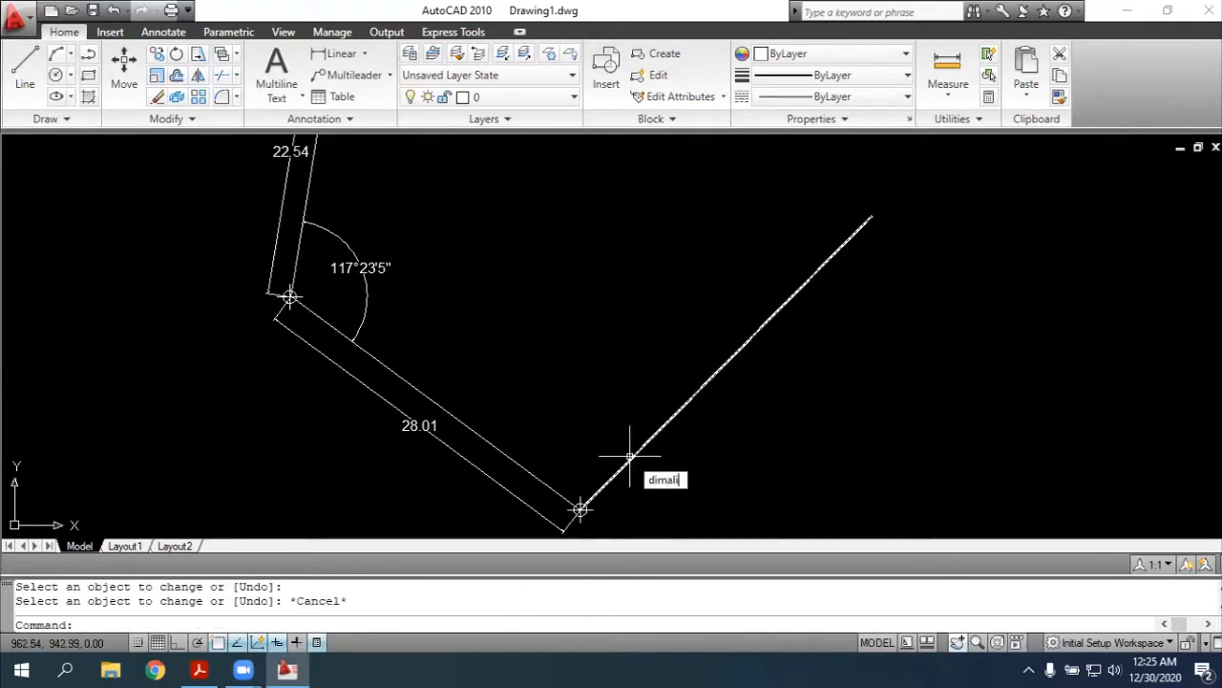
Add an aligned dimension to side 6-7, placing its dimension line just outside the traverse
text(i)
key(Return)
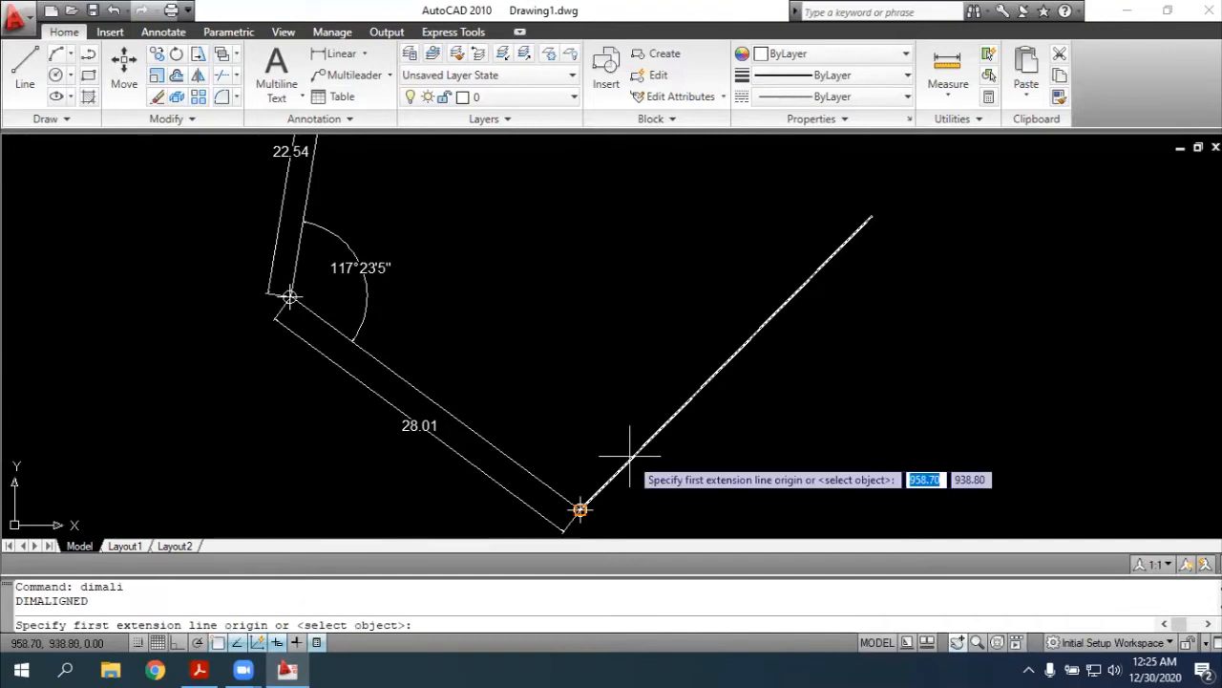
click(580, 510)
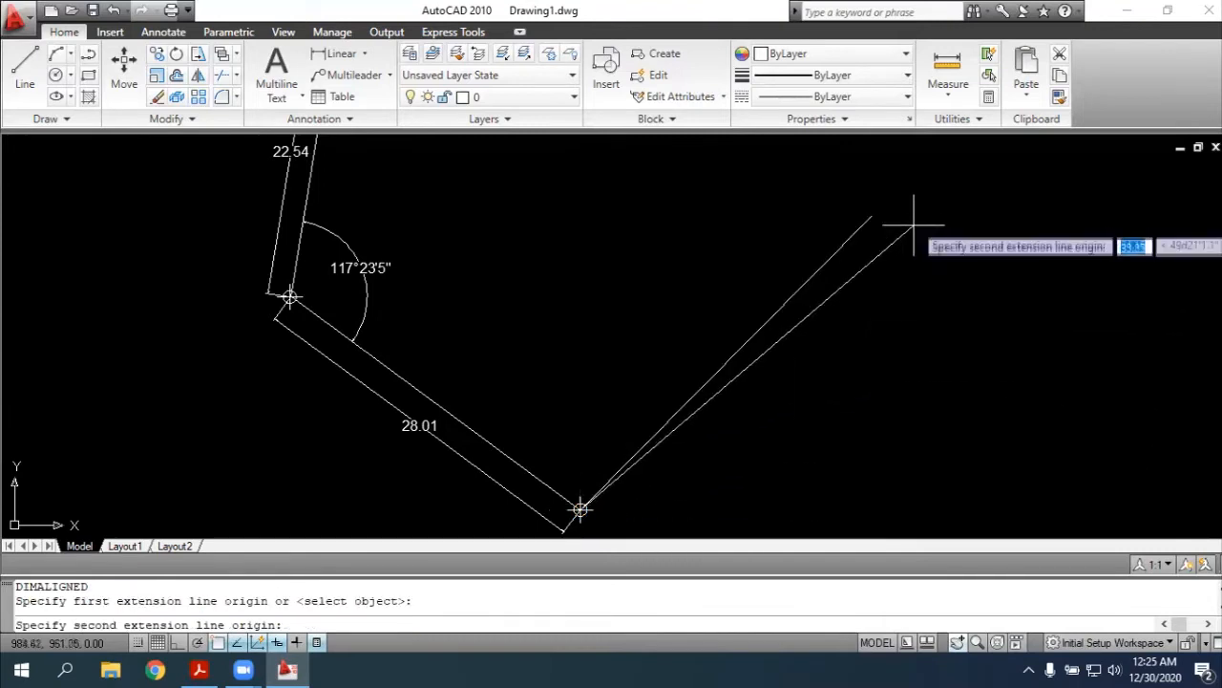
click(870, 216)
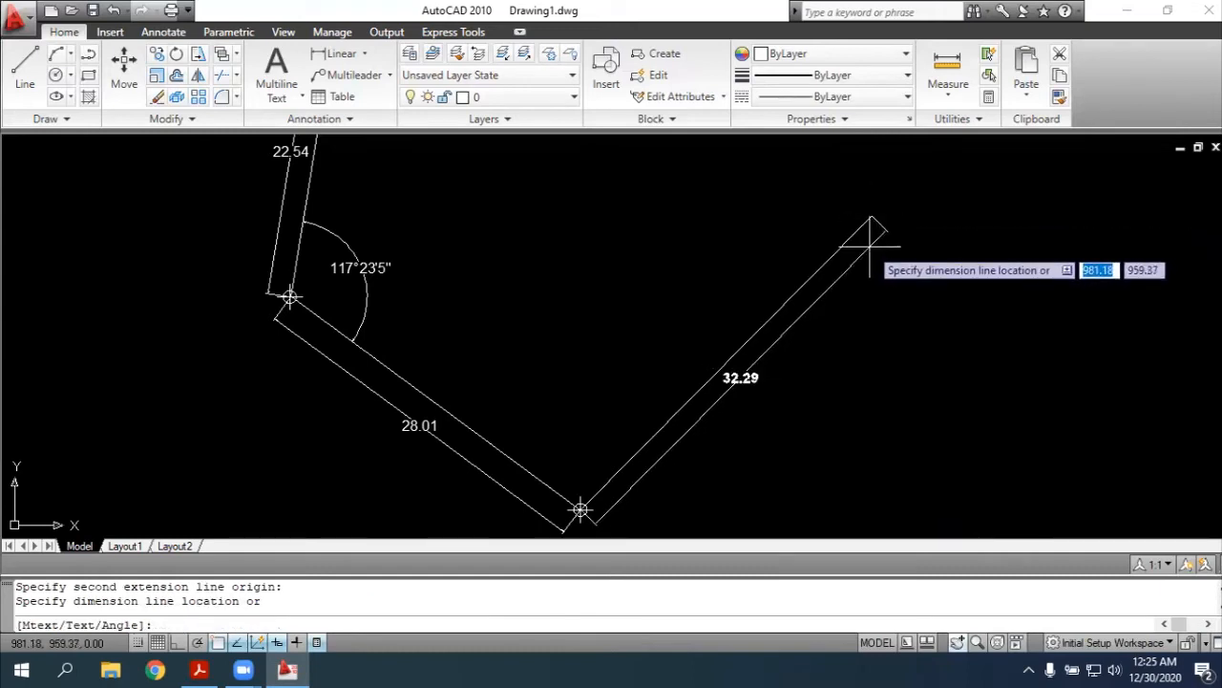
click(876, 243)
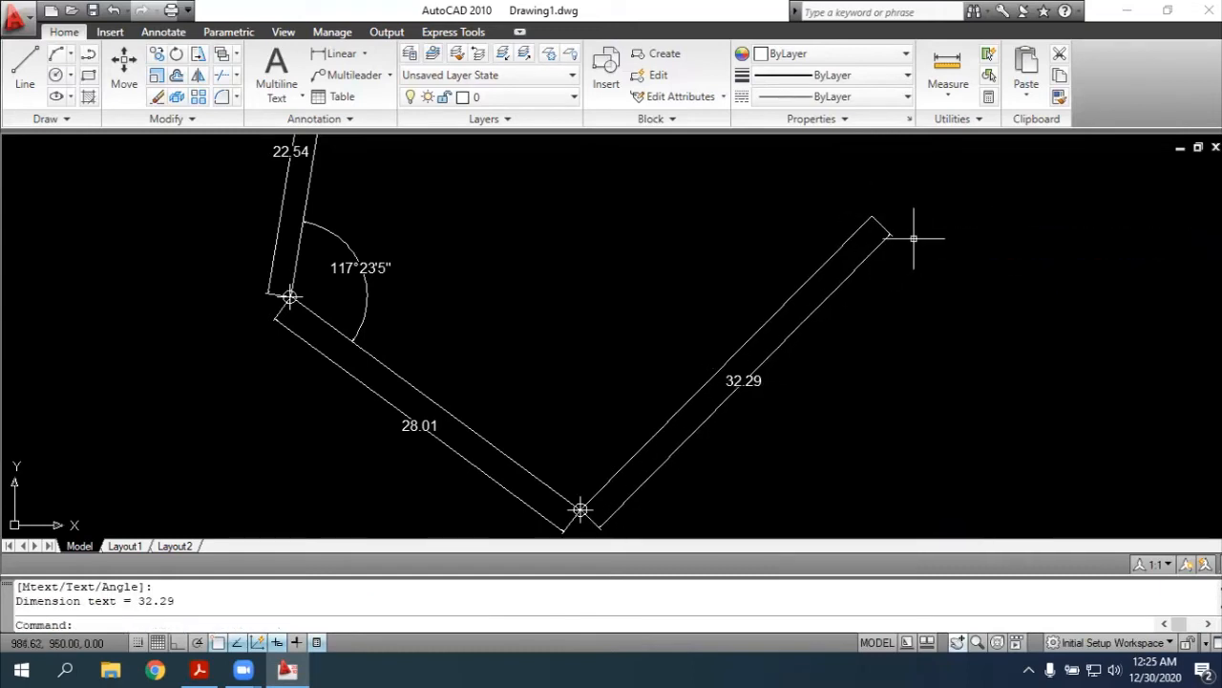
key(Escape)
text(dimang)
key(Return)
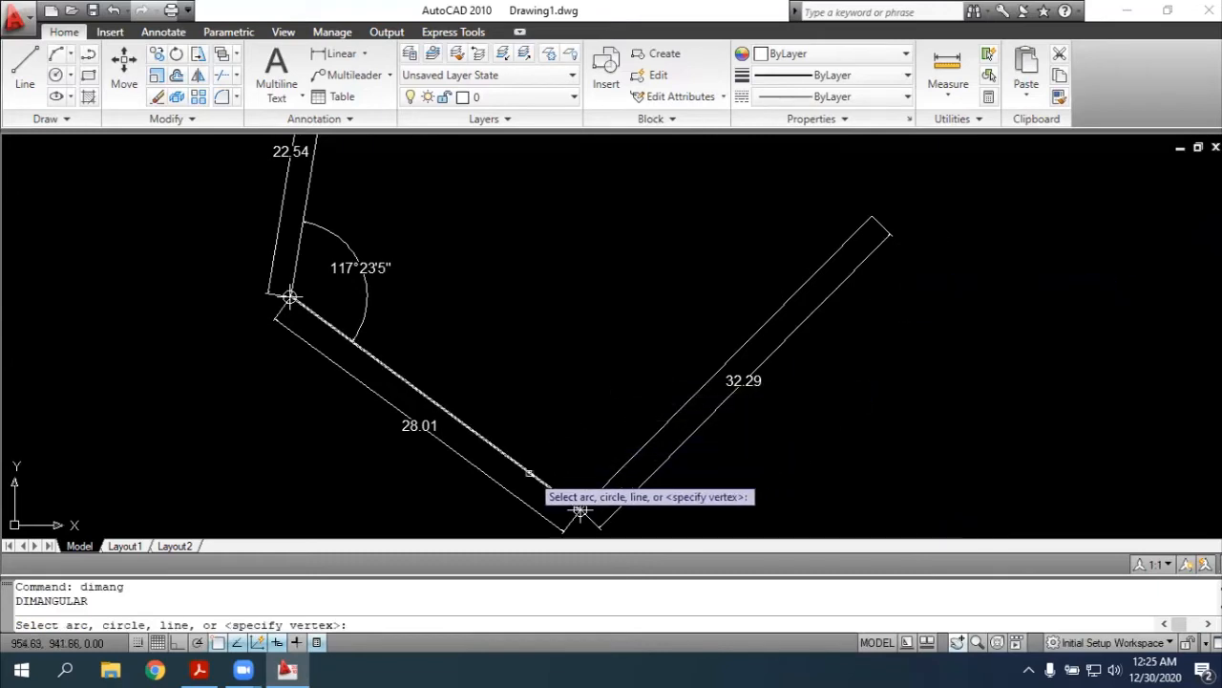
click(524, 469)
key(Escape)
Add an angular dimension at point 6 between sides 5-6 and 6-7, placing its arc inside the traverse
text(dimang)
key(Return)
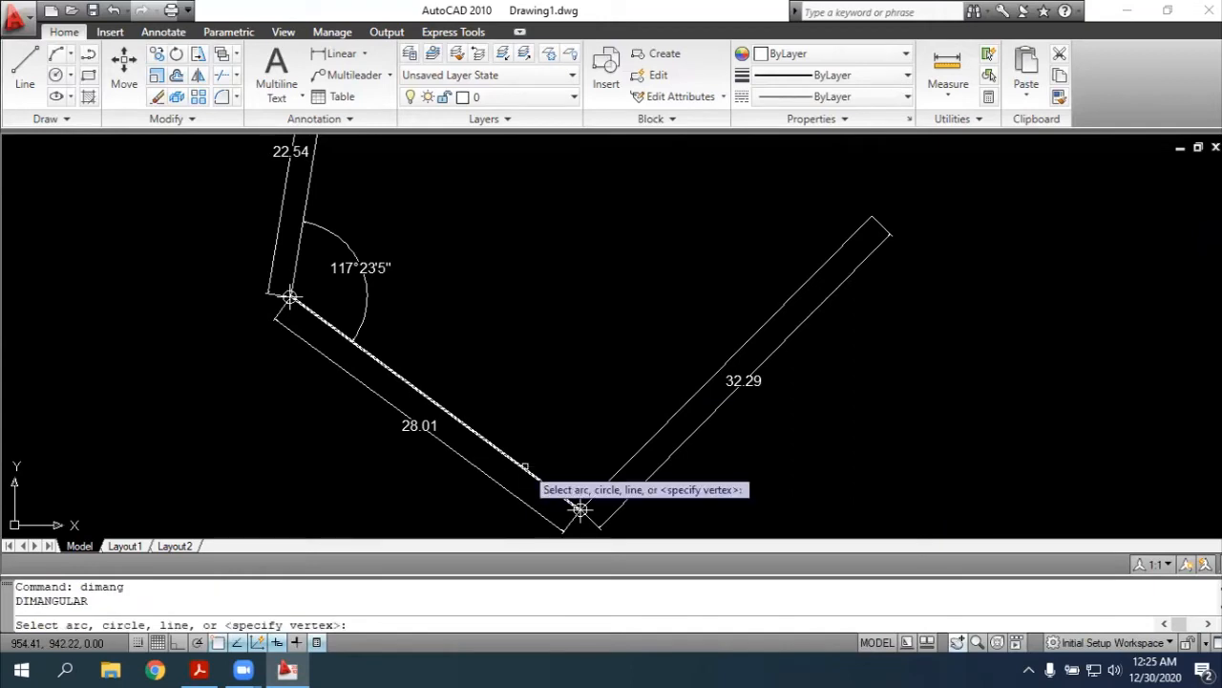
click(581, 509)
click(630, 460)
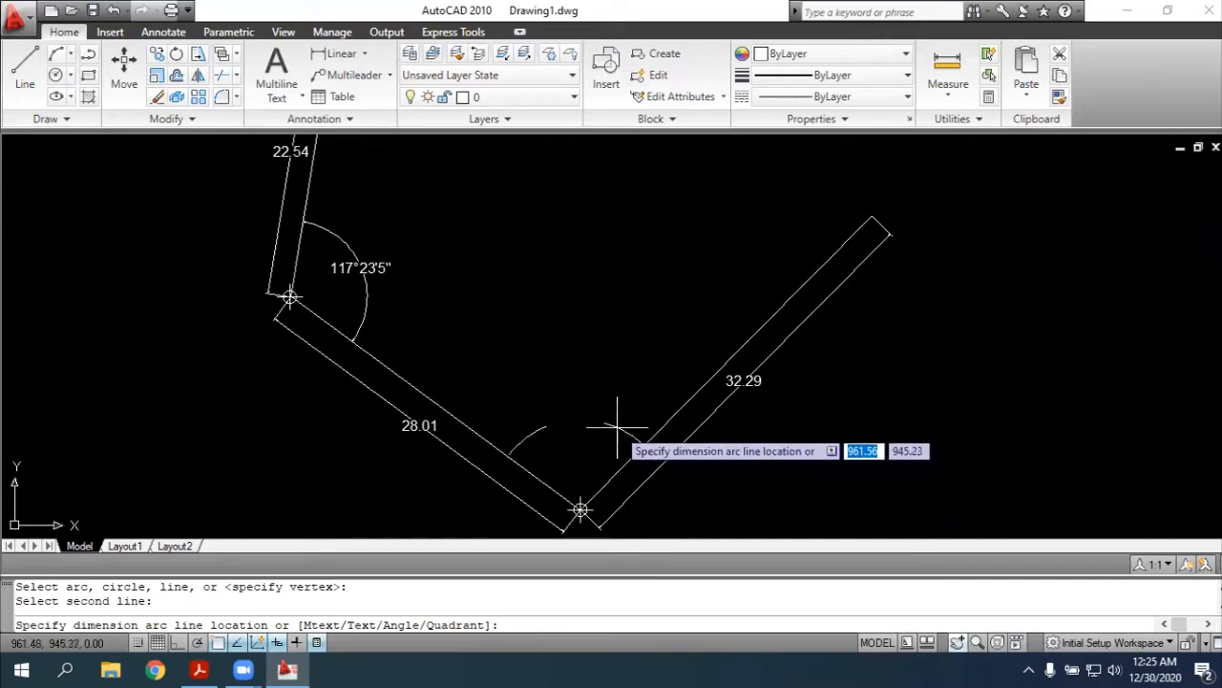
click(616, 425)
key(Escape)
Place a point marker at the northeastern endpoint of side 6-7 to mark point 7
text(poi)
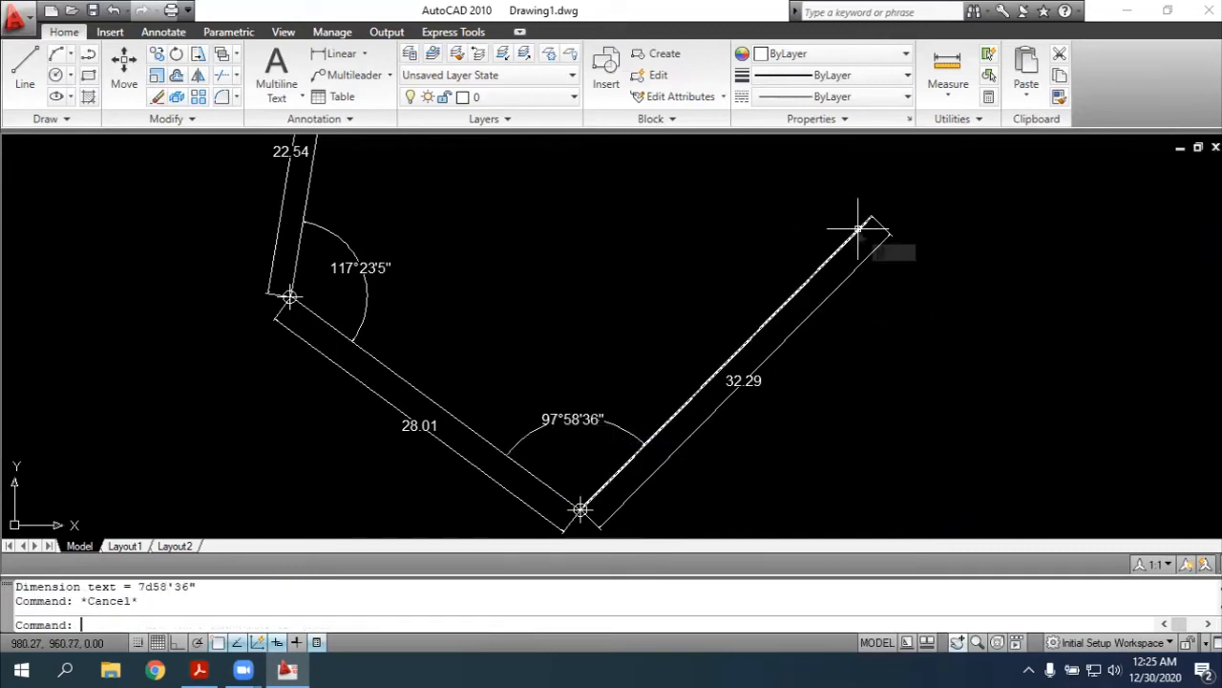
text(nt)
key(Return)
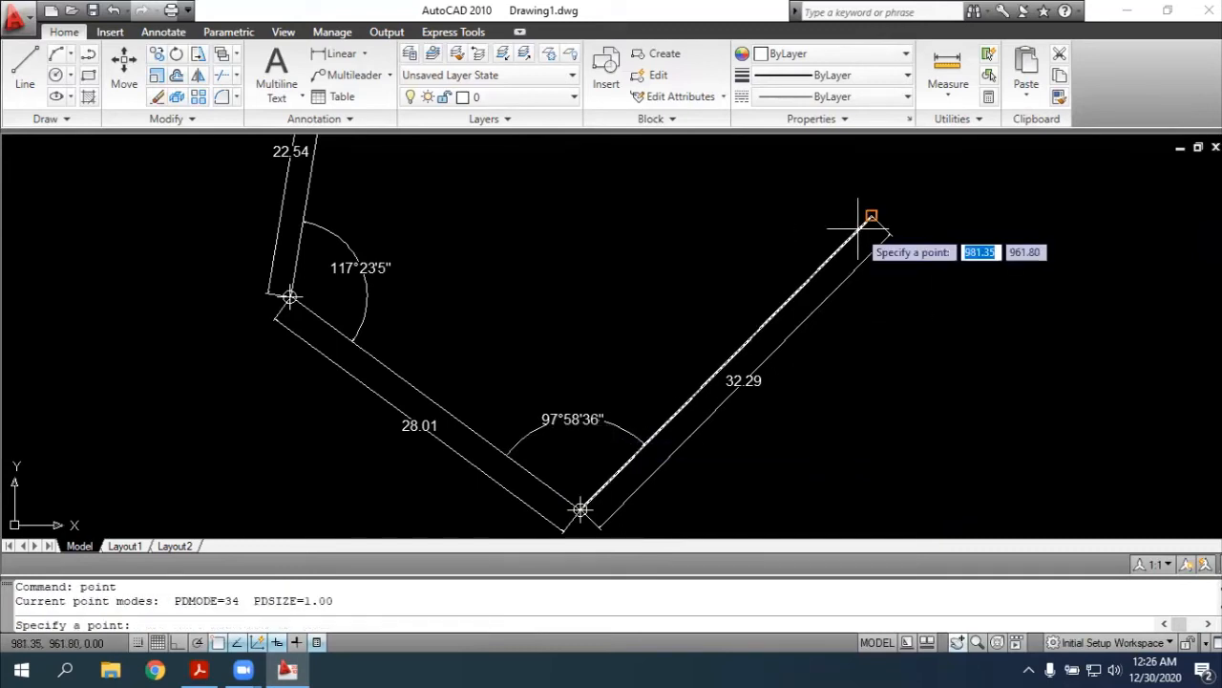
click(872, 217)
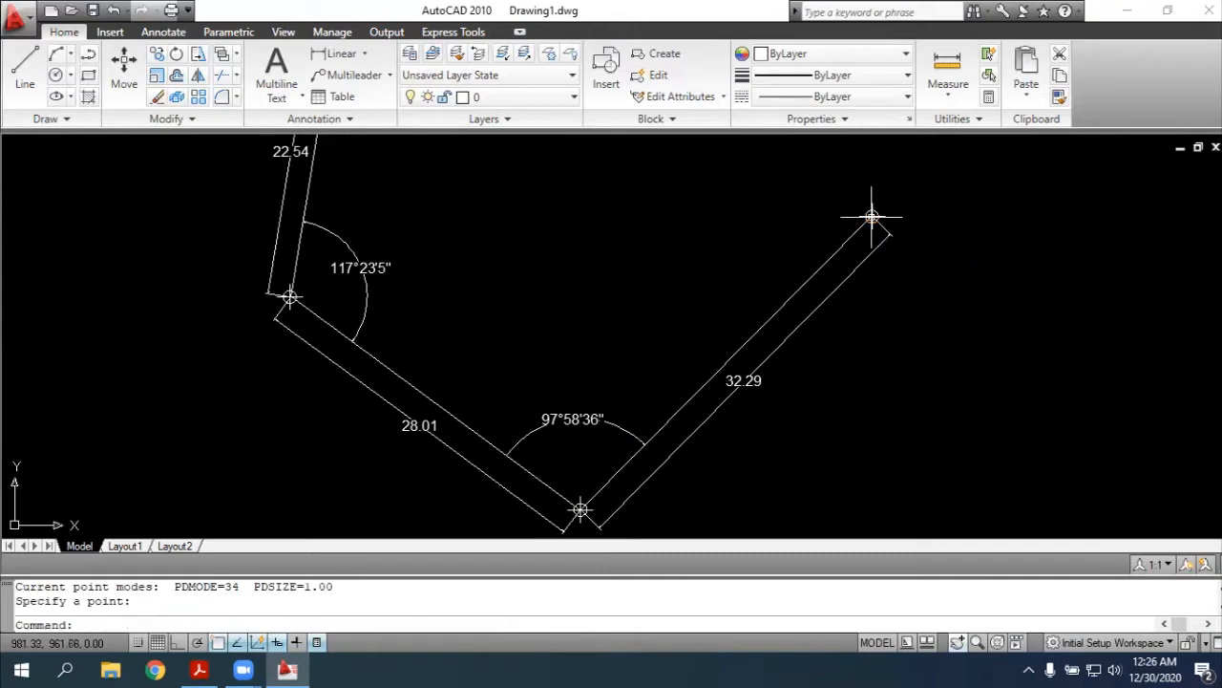
key(Escape)
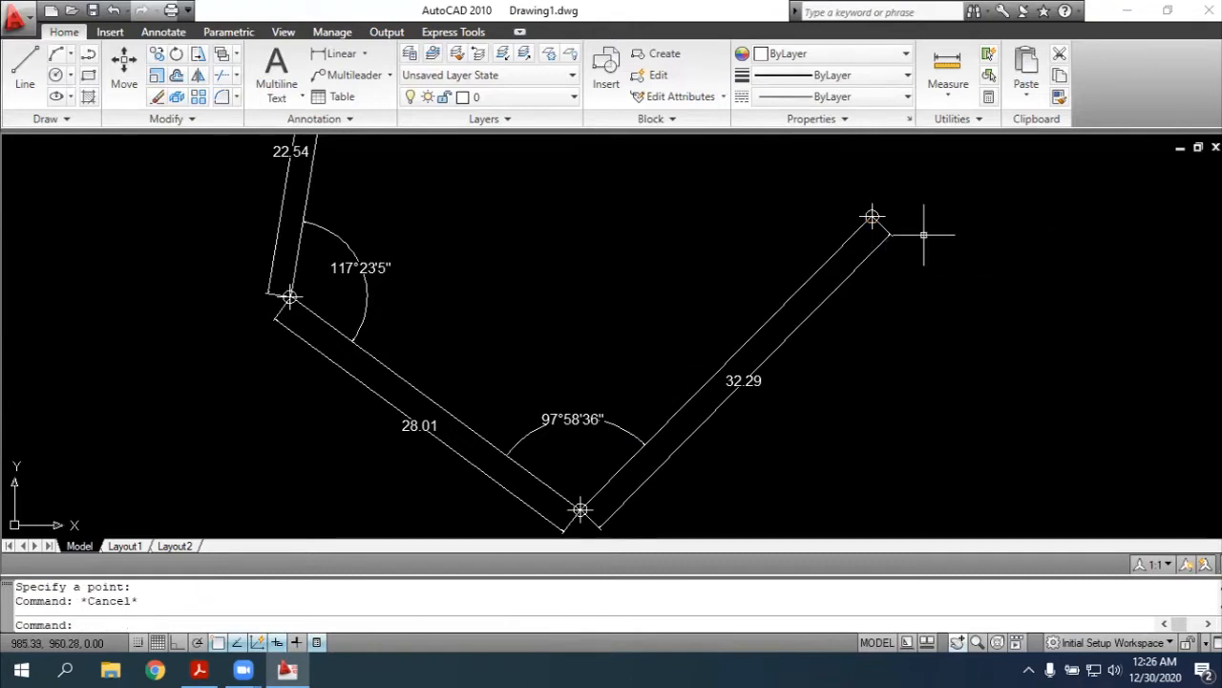
Draw a polyline from point 7 to point 6 over the existing side as a duplicate
text(pl)
key(Return)
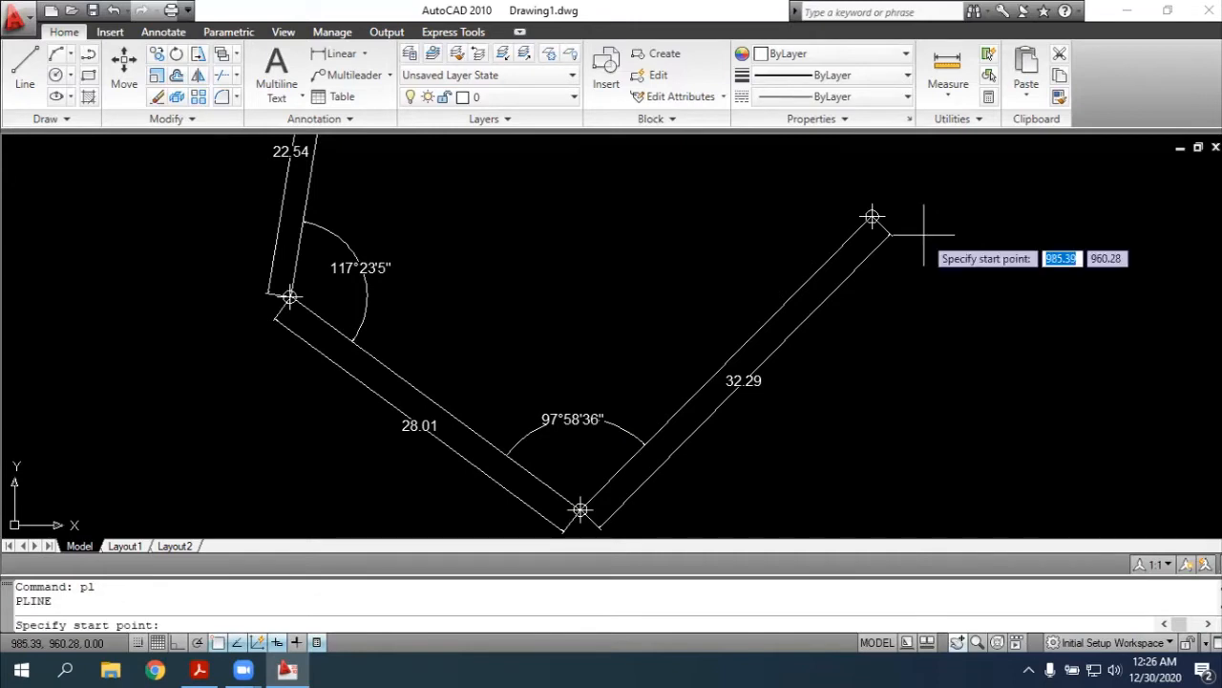
click(872, 217)
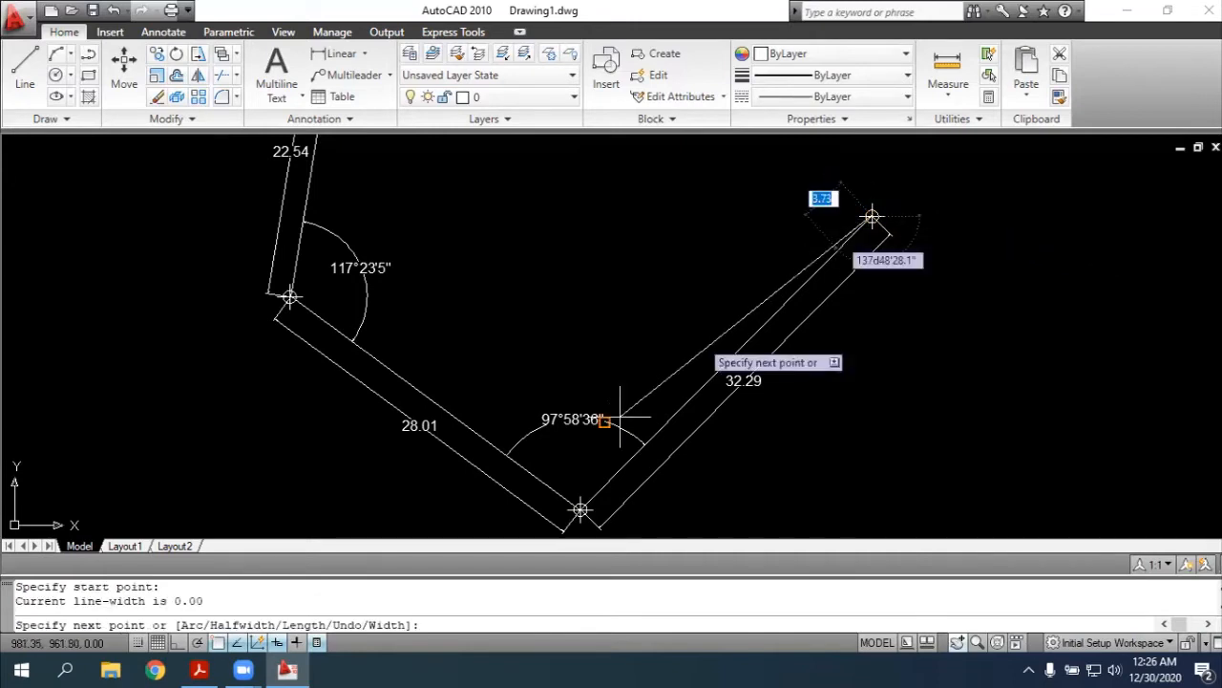
click(580, 509)
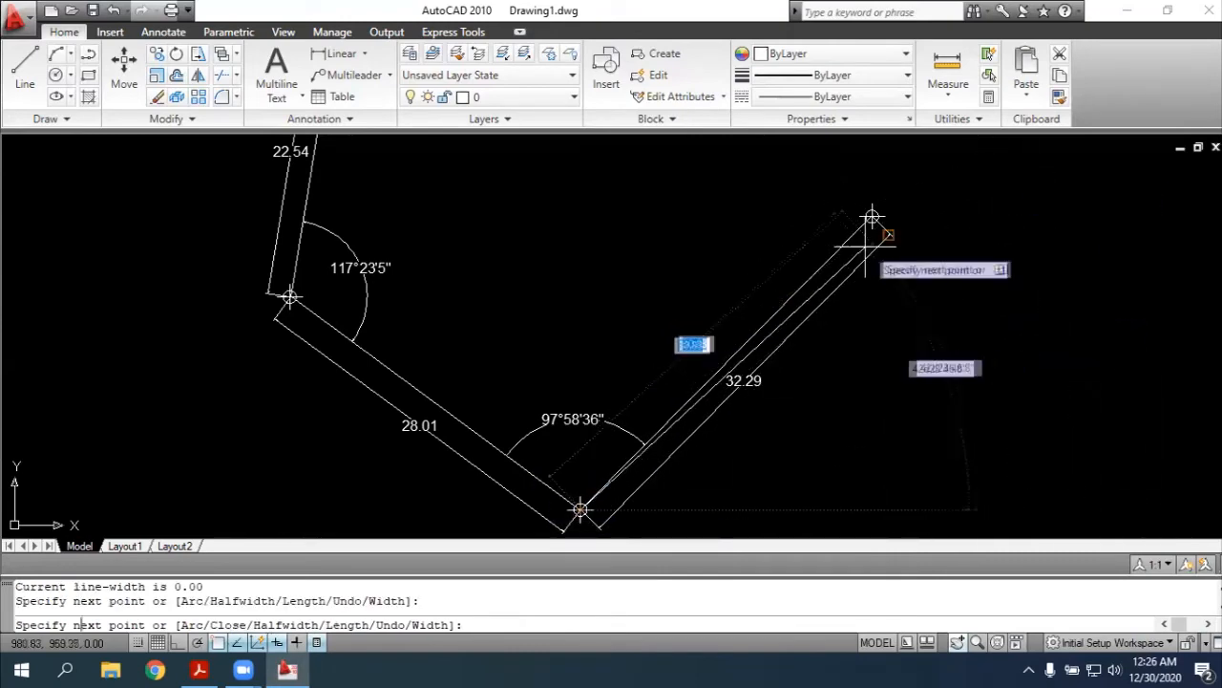
key(Escape)
Rotate the duplicate of side 6-7 about point 7 by 133d17'42", the angle given at point 7 in the PDF
click(956, 642)
mouse_move(1047, 356)
mouse_down()
mouse_move(906, 535)
mouse_move(917, 478)
mouse_up()
key(Escape)
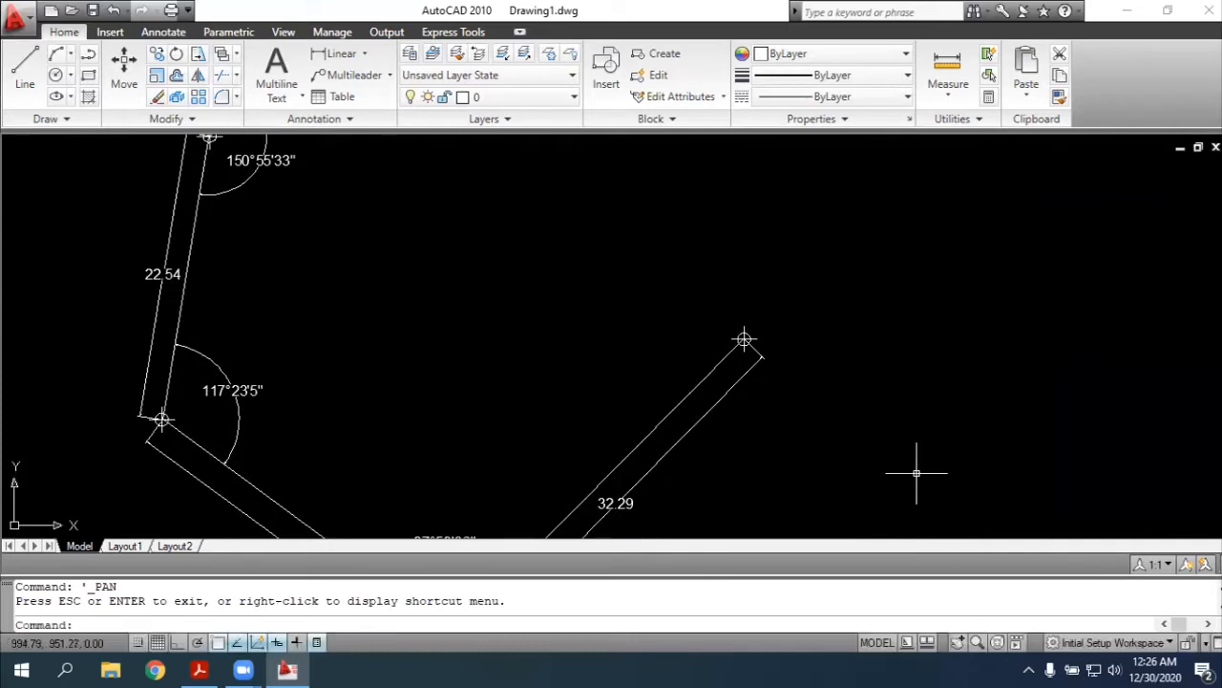
text(rotate)
key(Return)
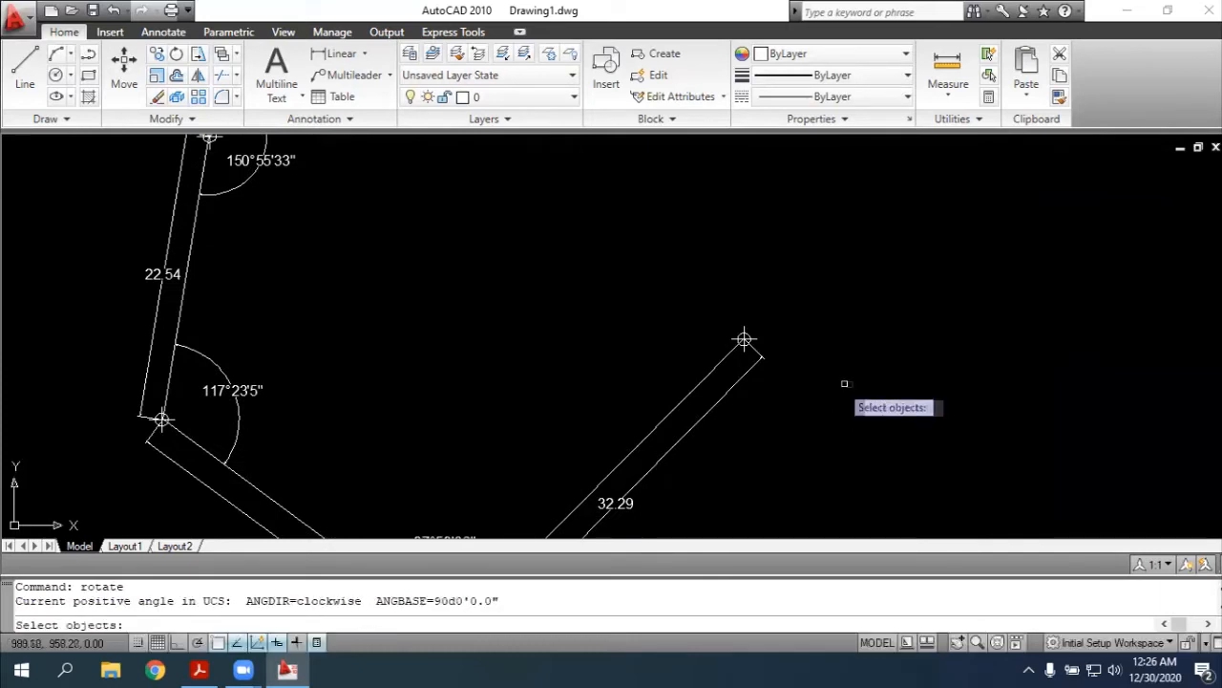
click(715, 368)
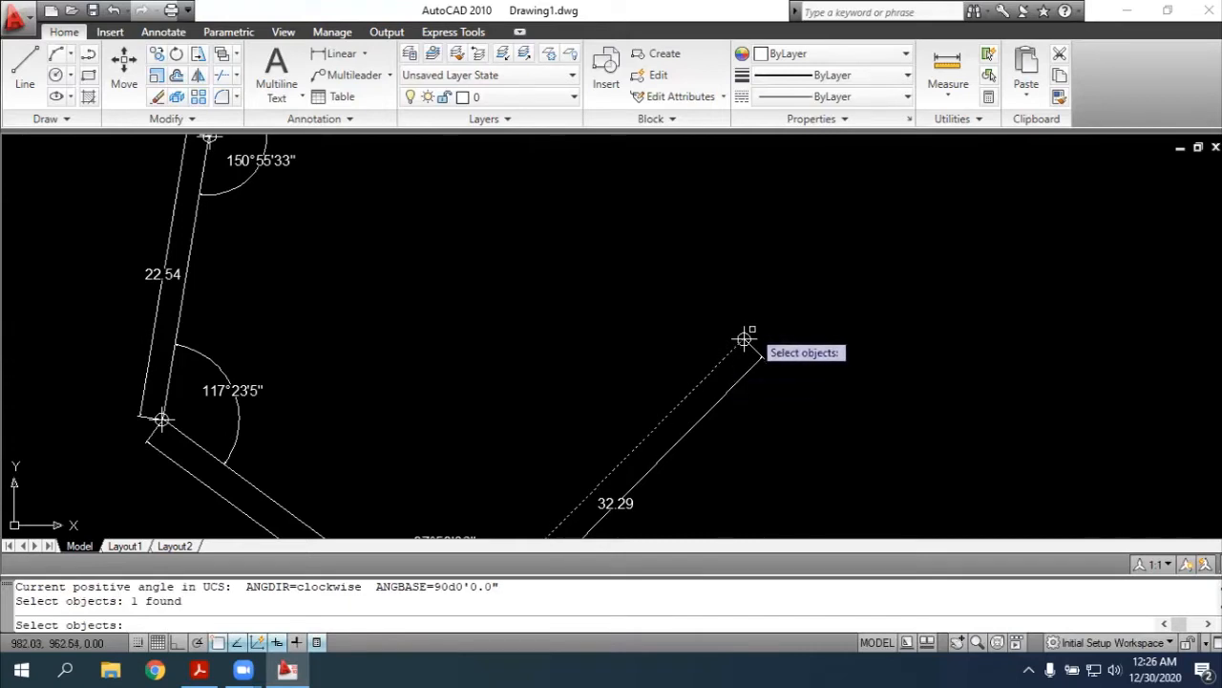
key(Return)
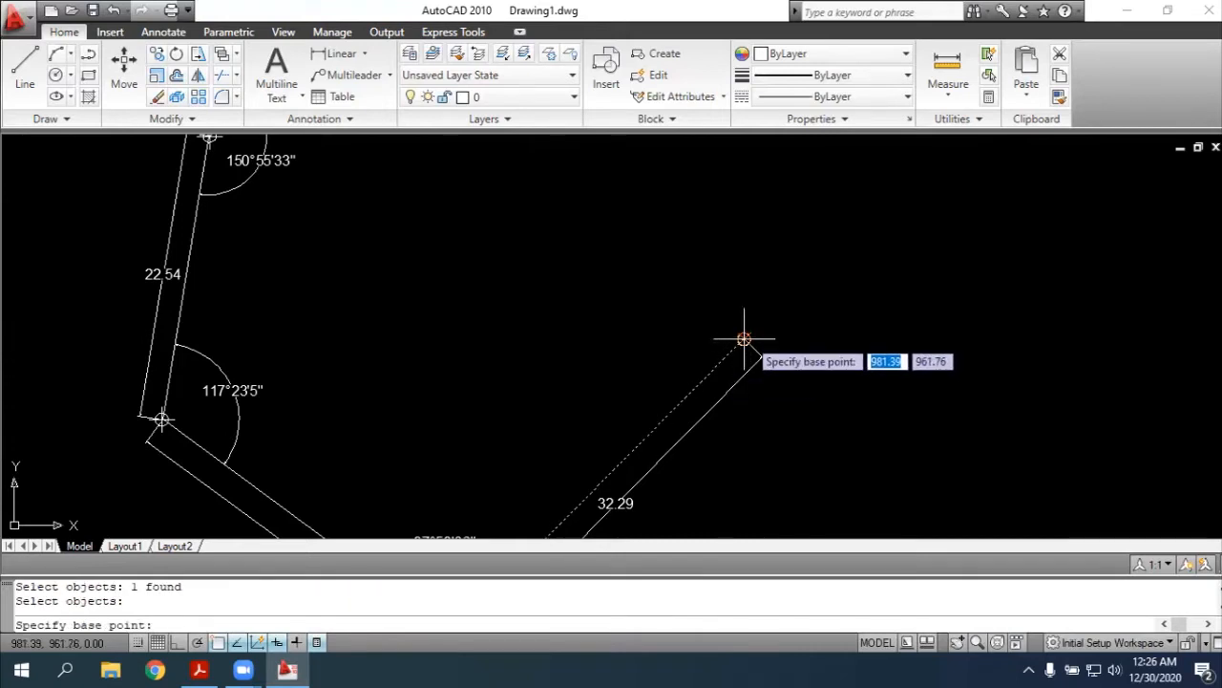
click(744, 339)
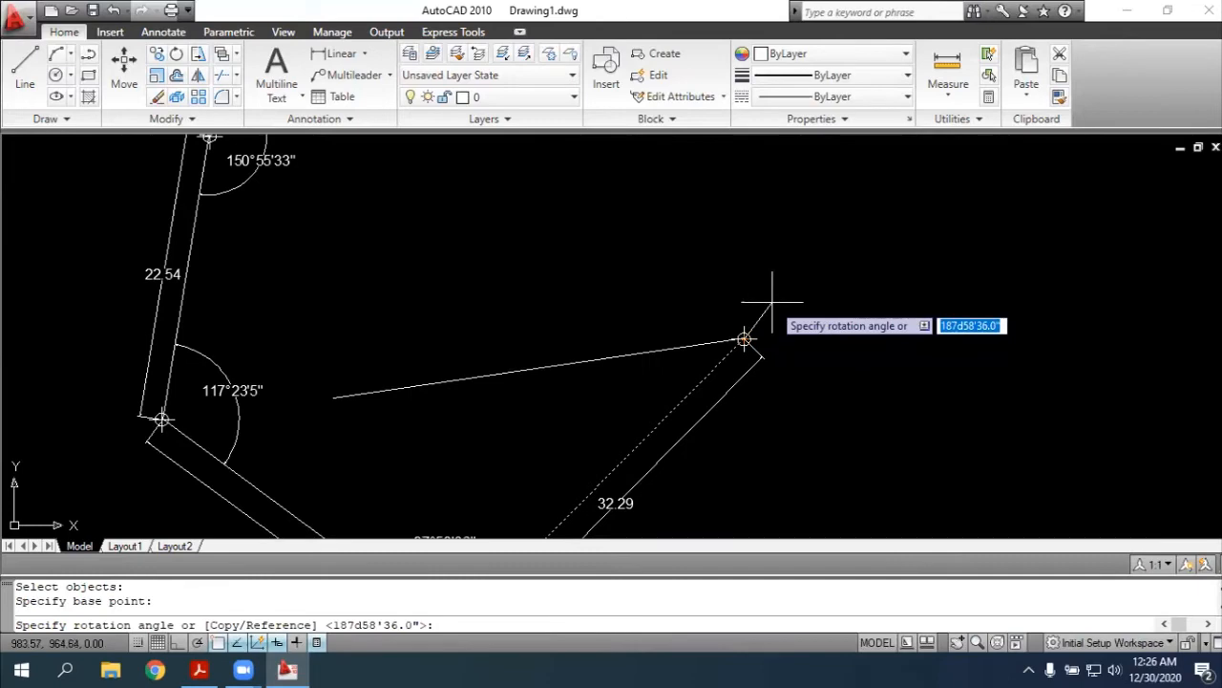
key(alt+Tab)
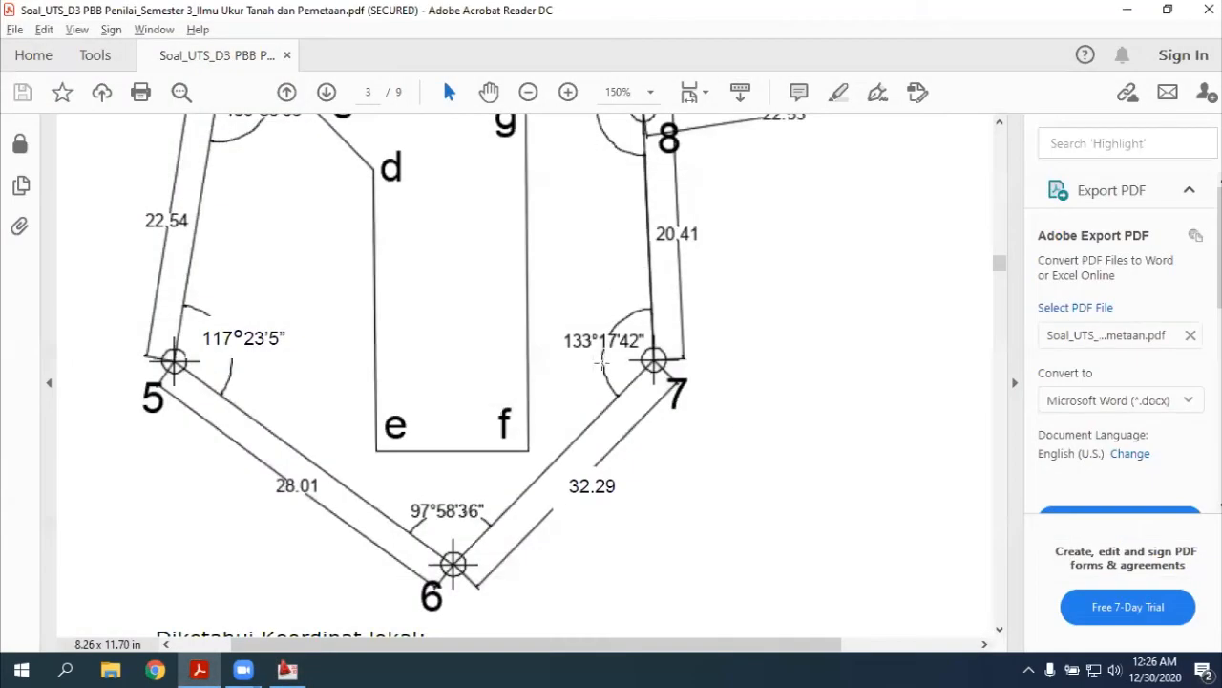
key(alt+Tab)
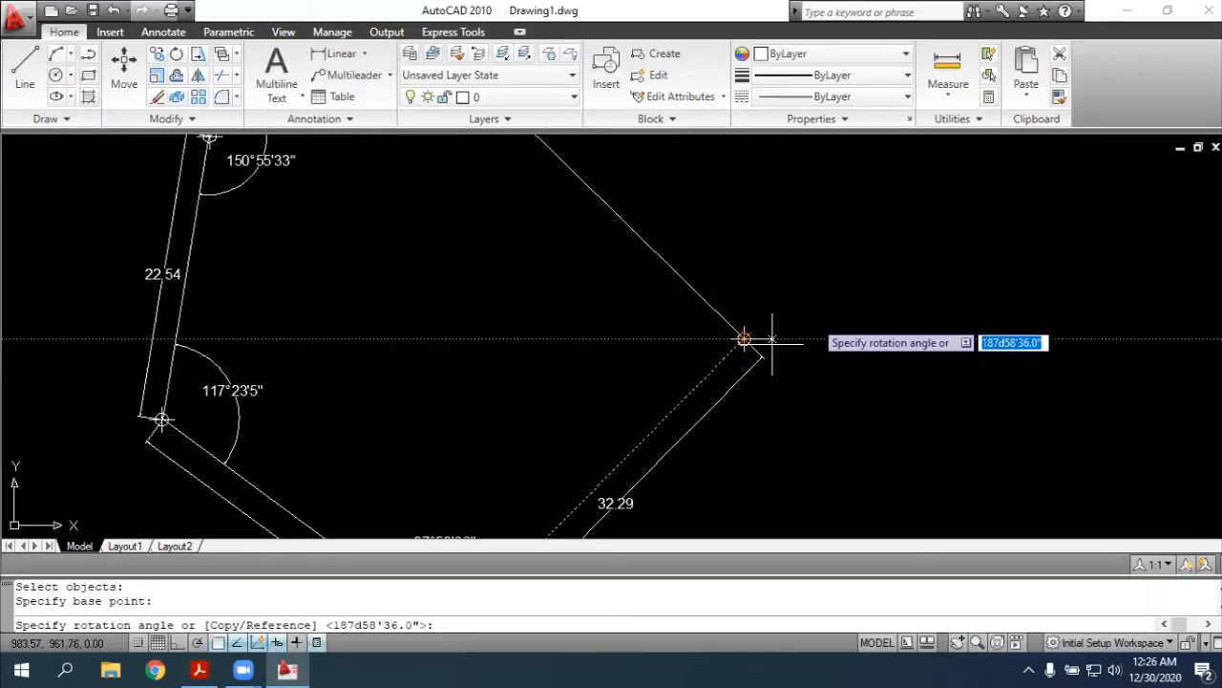
text(133d17'42)
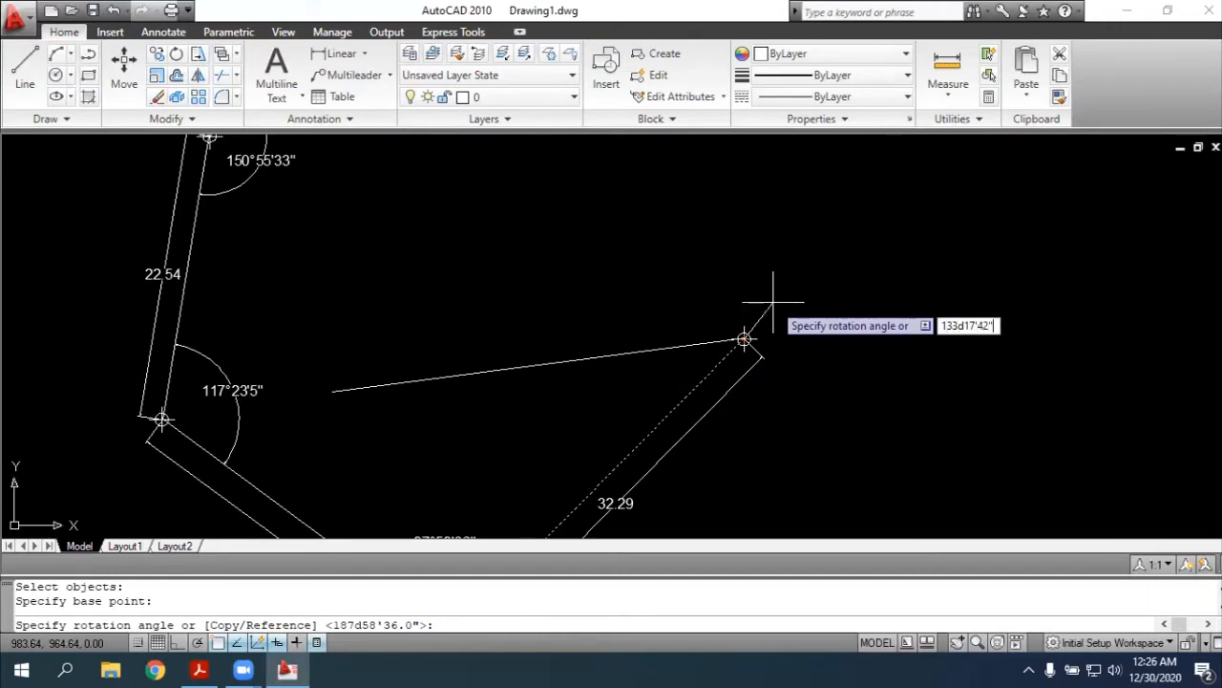
key(Return)
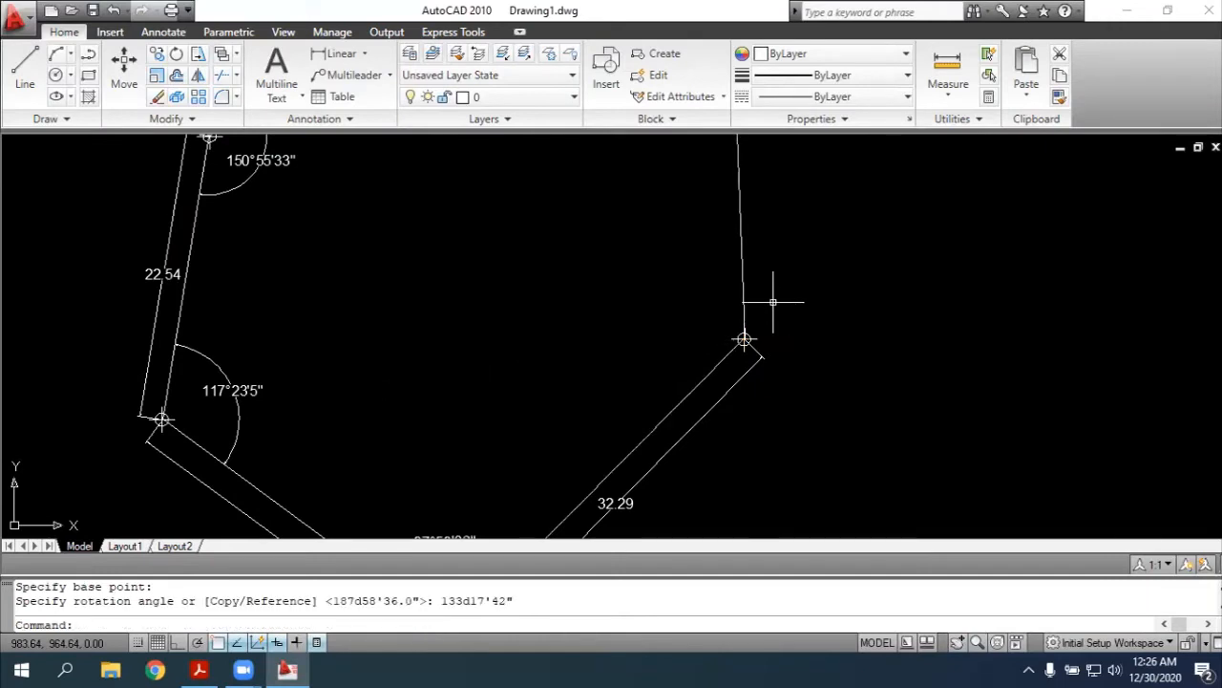
Lengthen the rotated line from point 7 to a total length of 20.41, the side 7-8 length given in the PDF
click(977, 642)
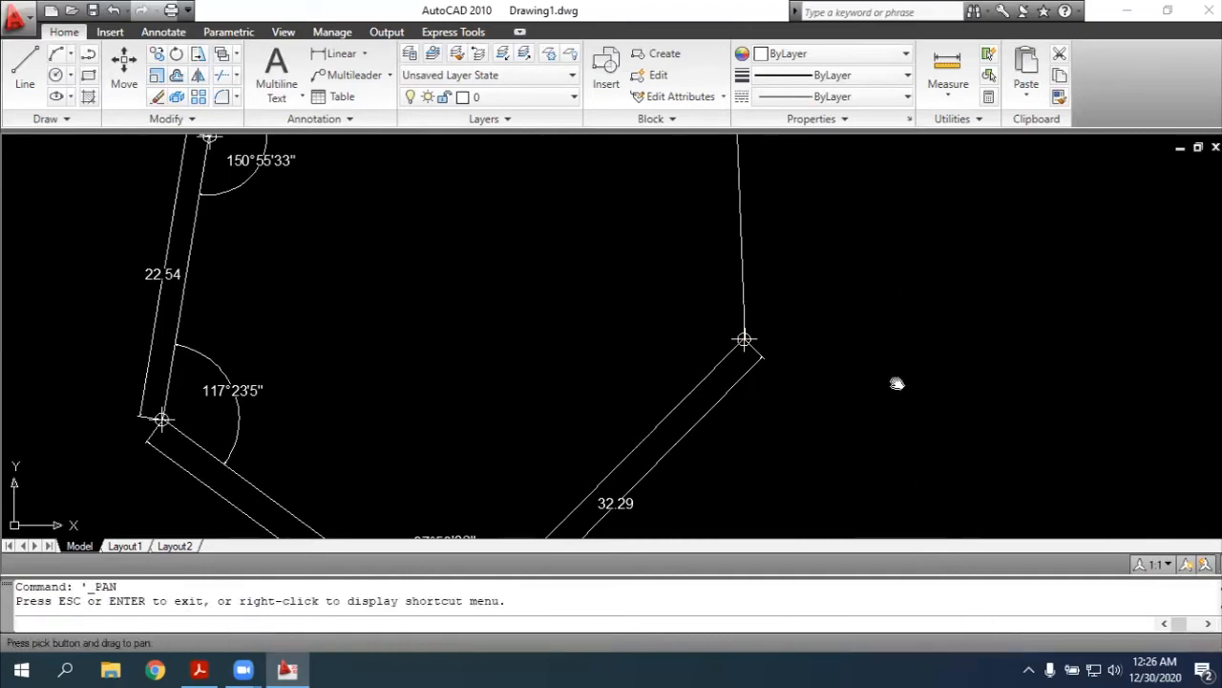
drag(897, 383, 870, 536)
mouse_move(902, 278)
mouse_down()
mouse_move(941, 431)
mouse_move(917, 323)
mouse_up()
key(alt+Tab)
scroll(901, 290, up, 2)
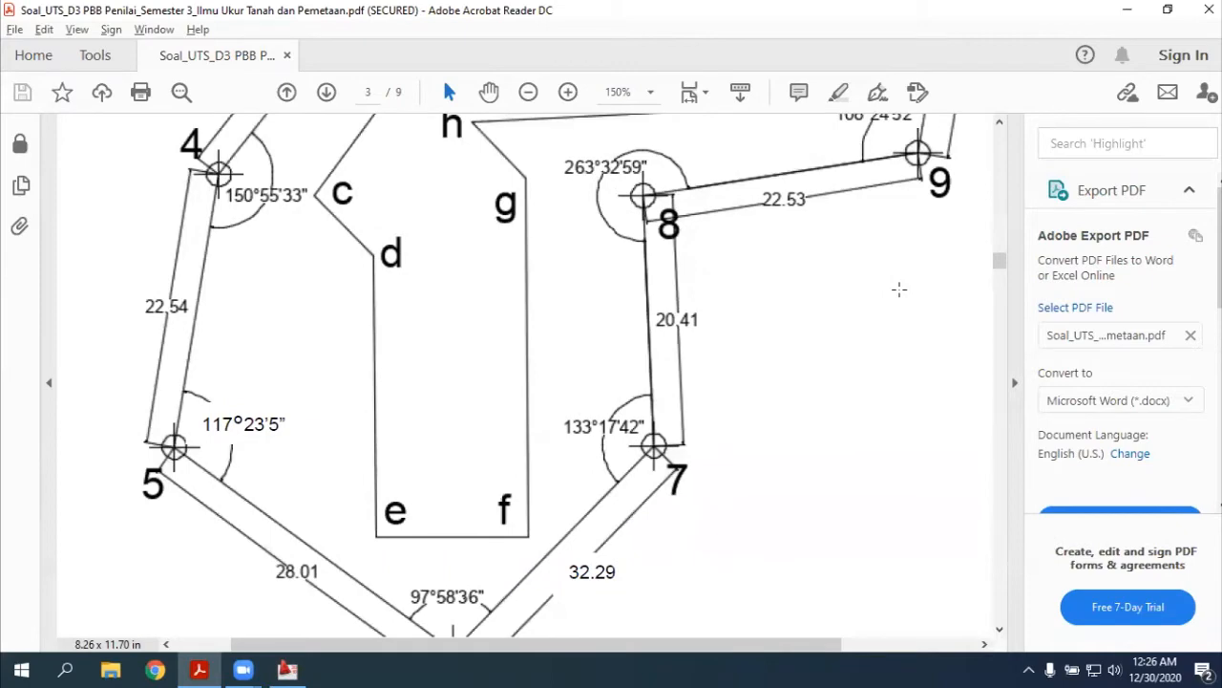
key(alt+Tab)
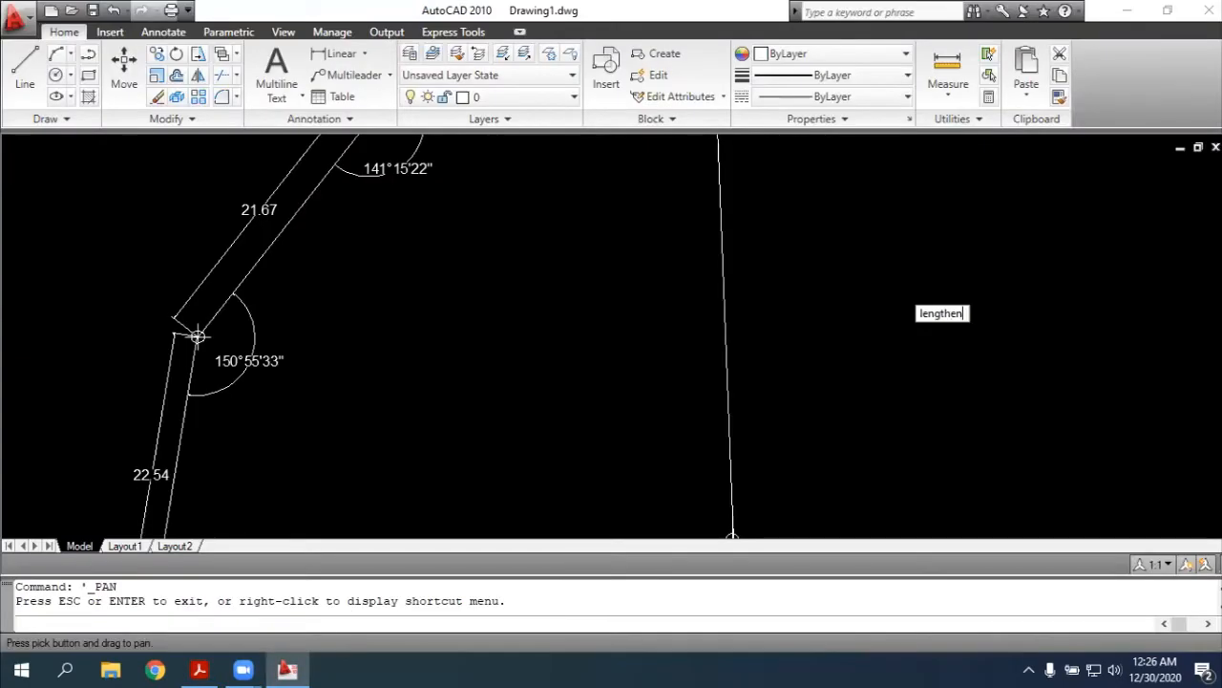
key(Escape)
text(lengthen)
key(Return)
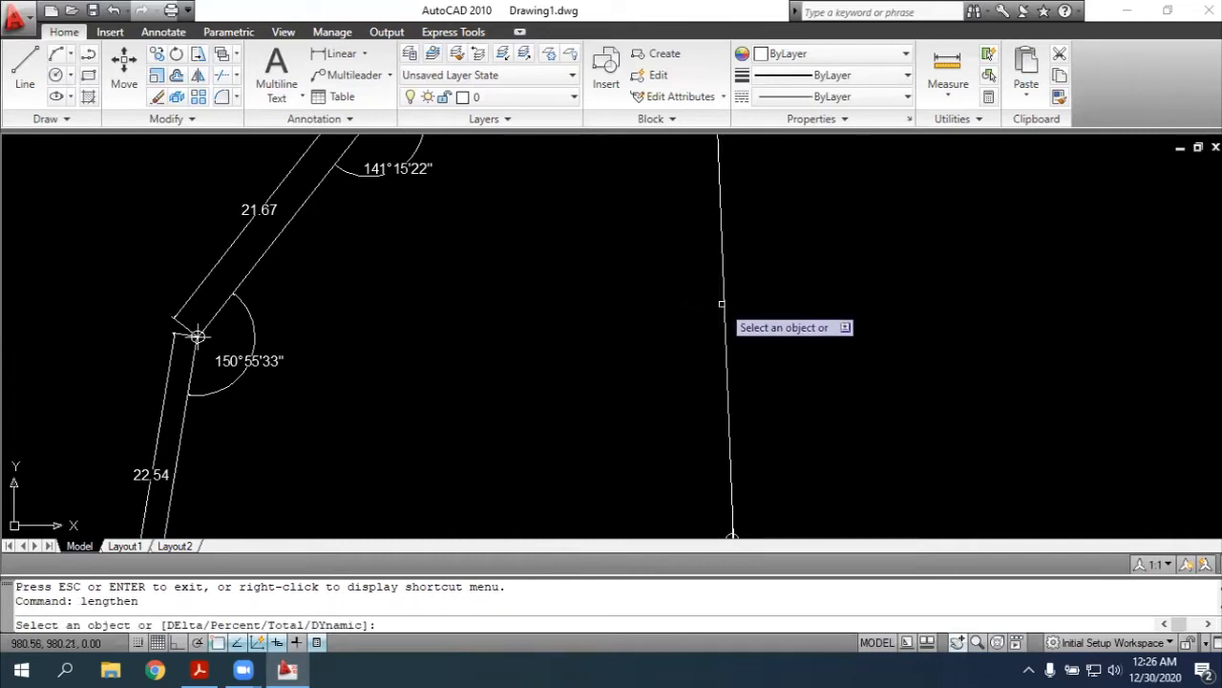
click(724, 304)
text(to)
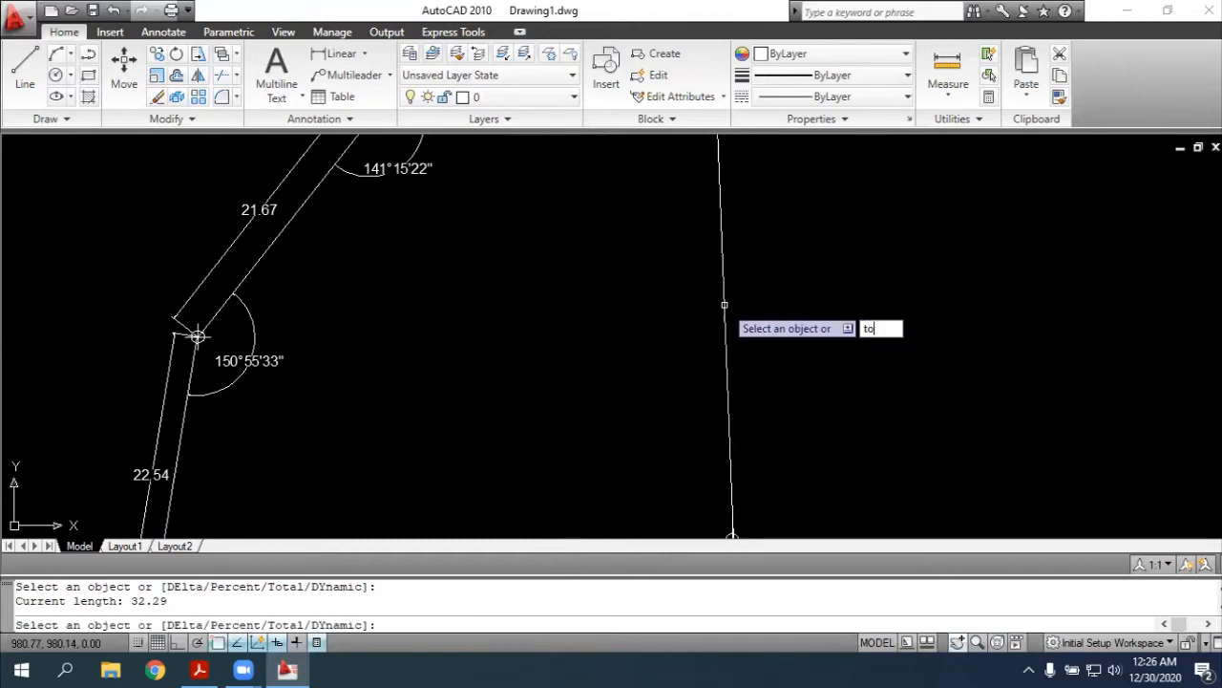
key(Return)
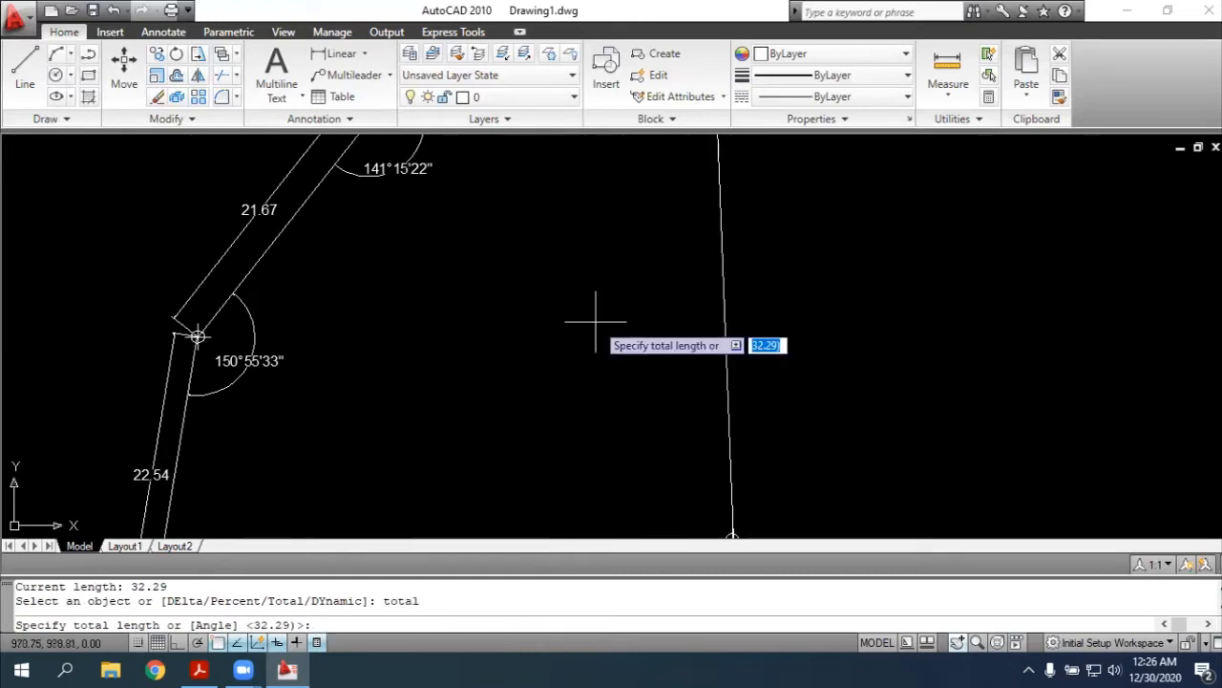
key(alt+Tab)
key(alt+Tab)
text(2)
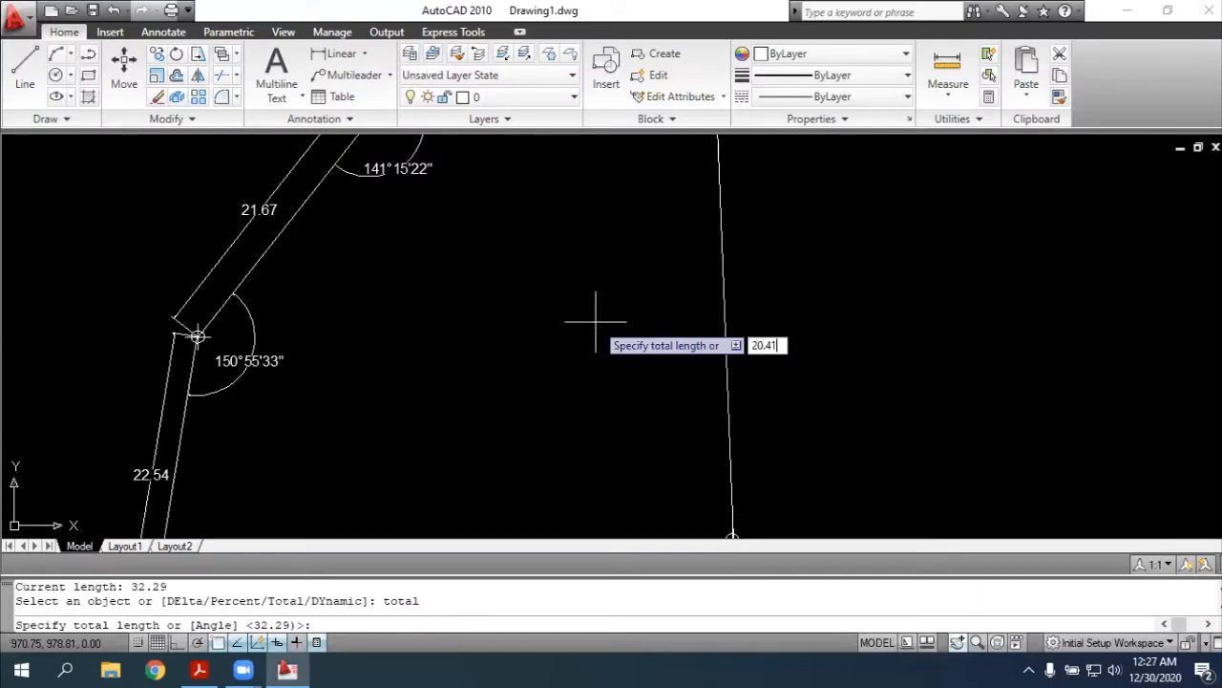
text(0.41)
key(Return)
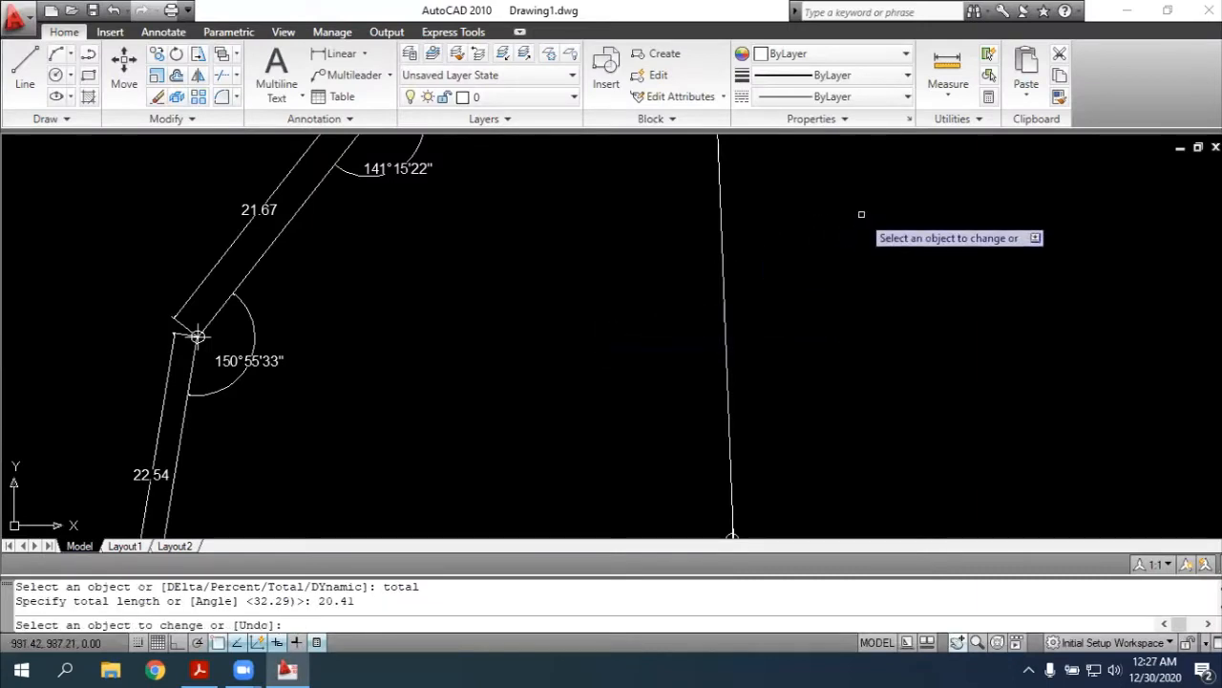
click(716, 148)
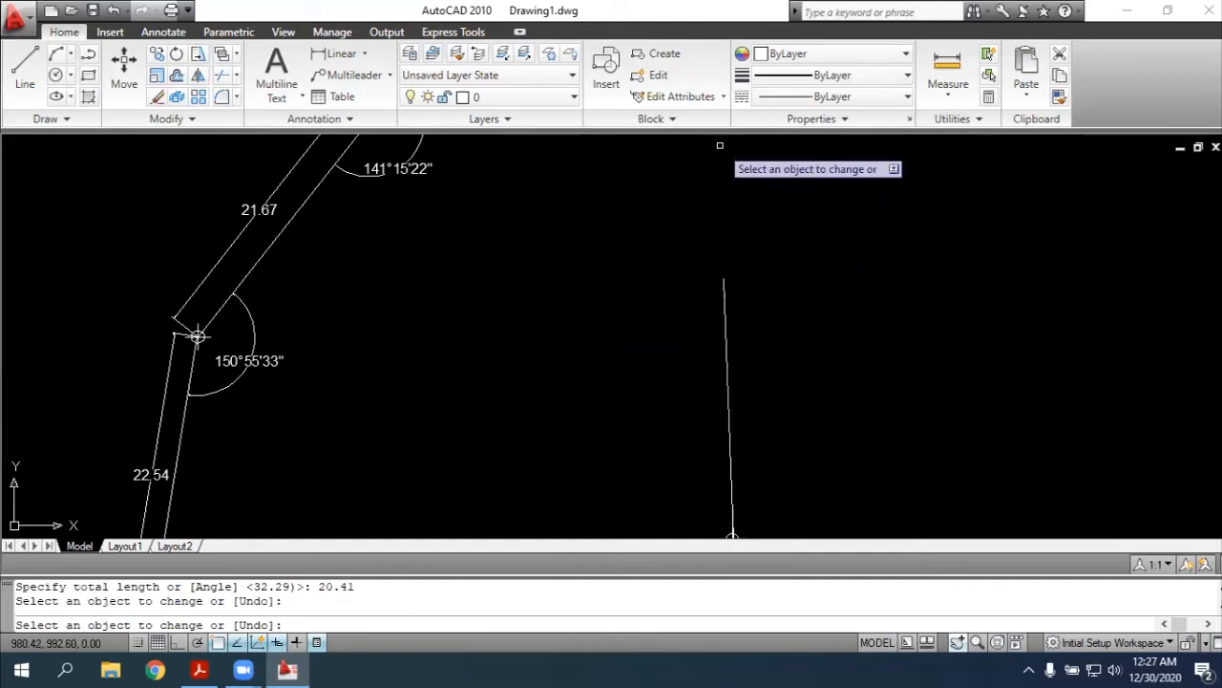
key(Escape)
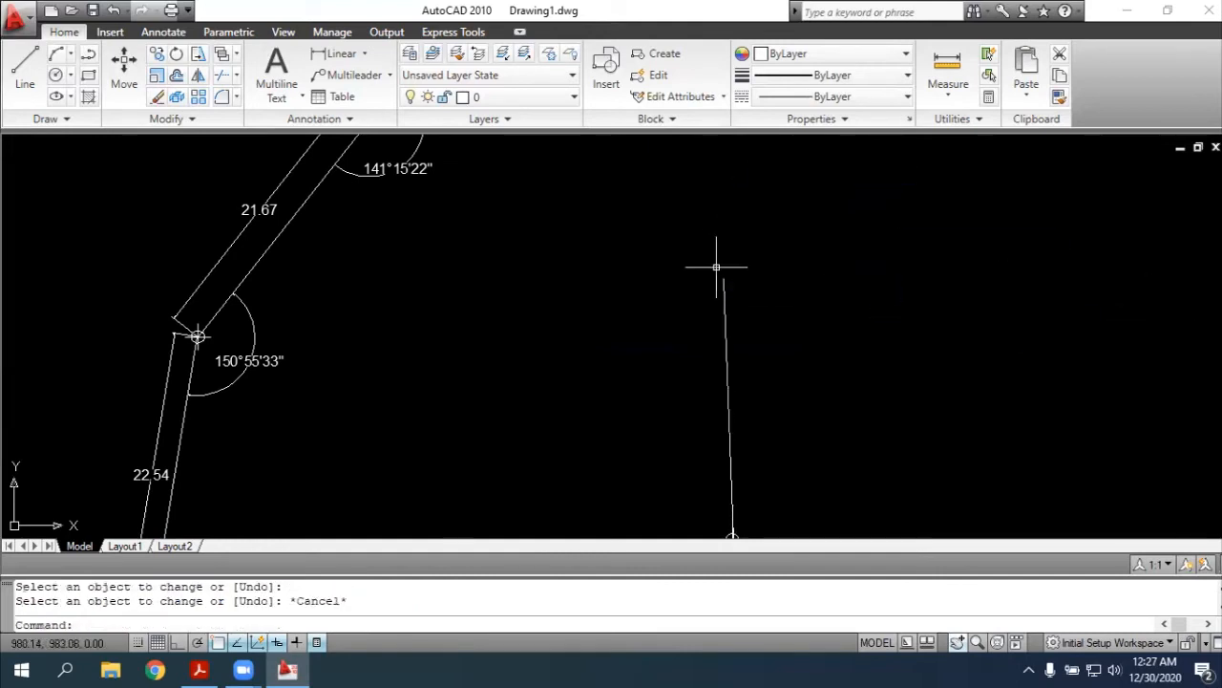
Add an aligned dimension to side 7-8, placing its dimension line just outside the traverse to the east
scroll(725, 269, down, 3)
scroll(755, 275, up, 3)
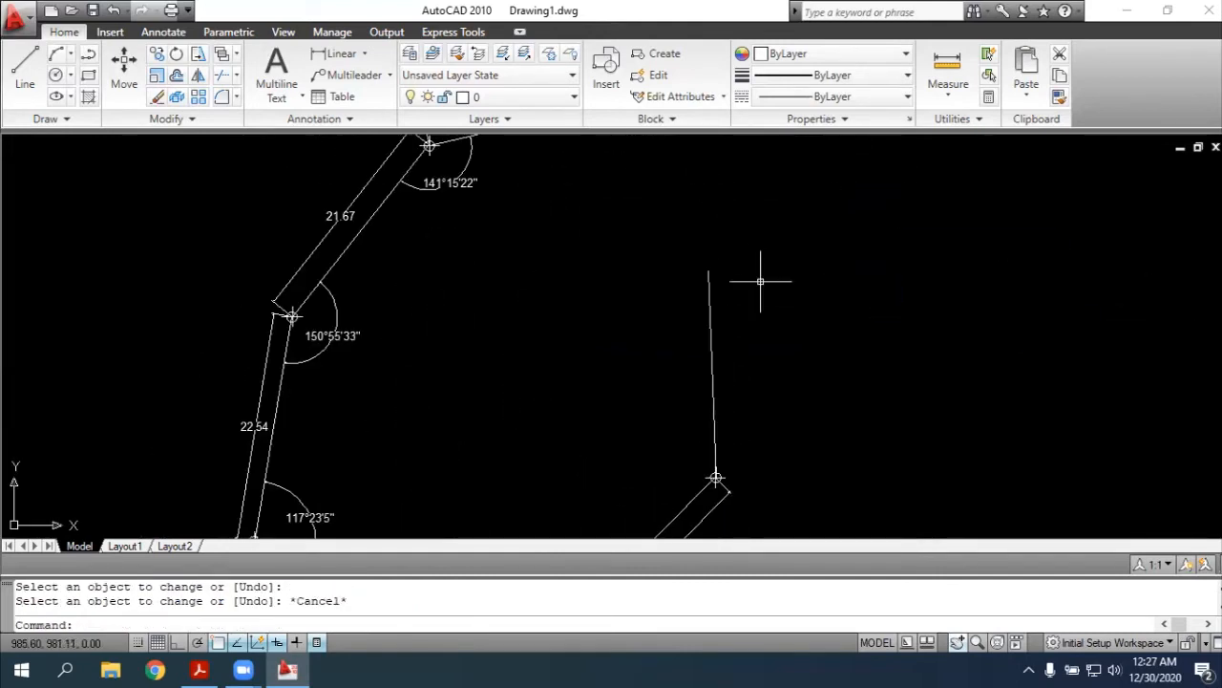
text(dimal)
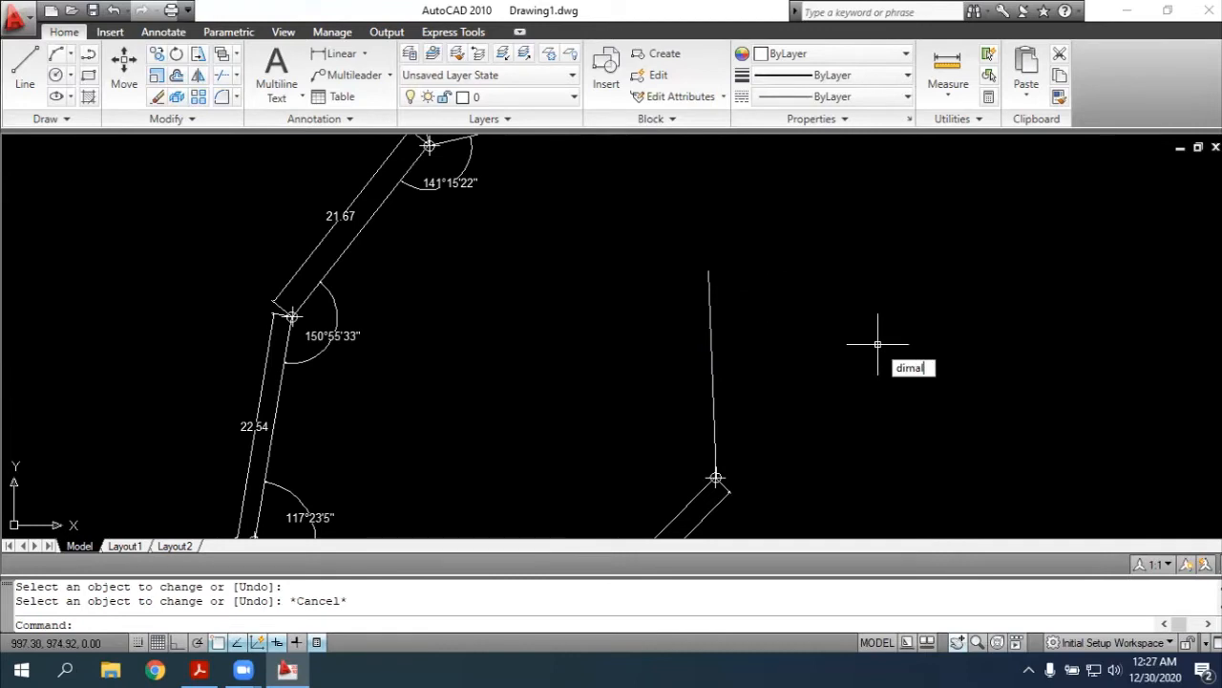
text(i)
key(Return)
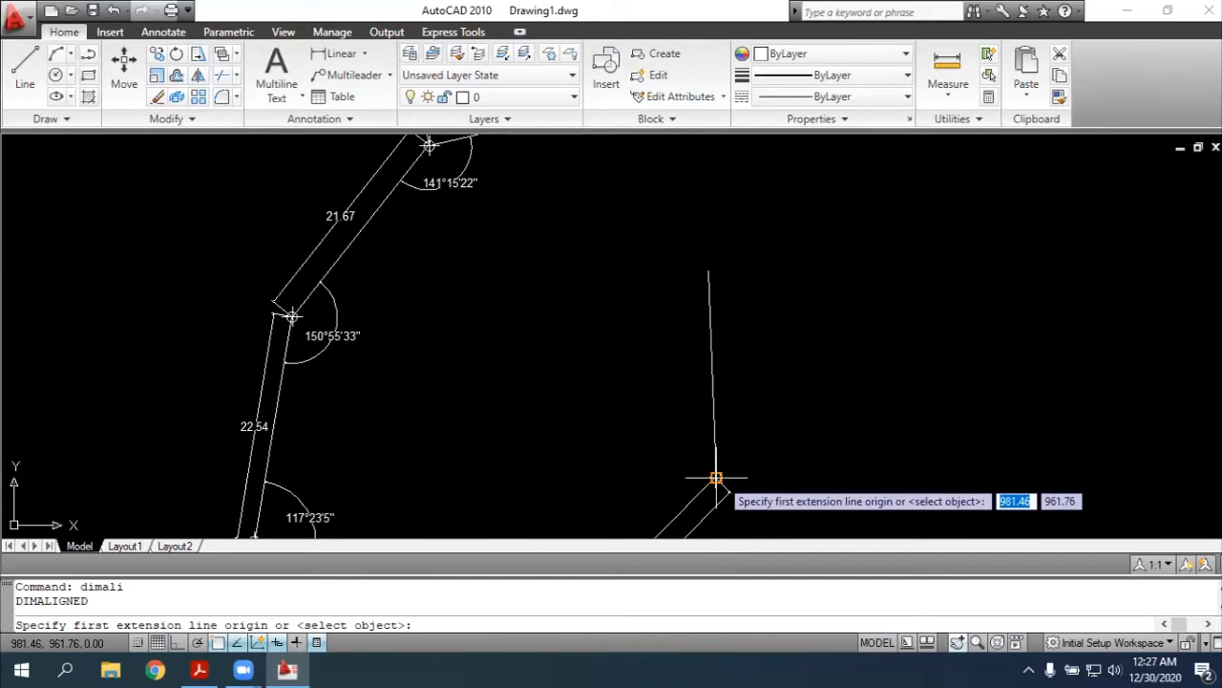
click(716, 476)
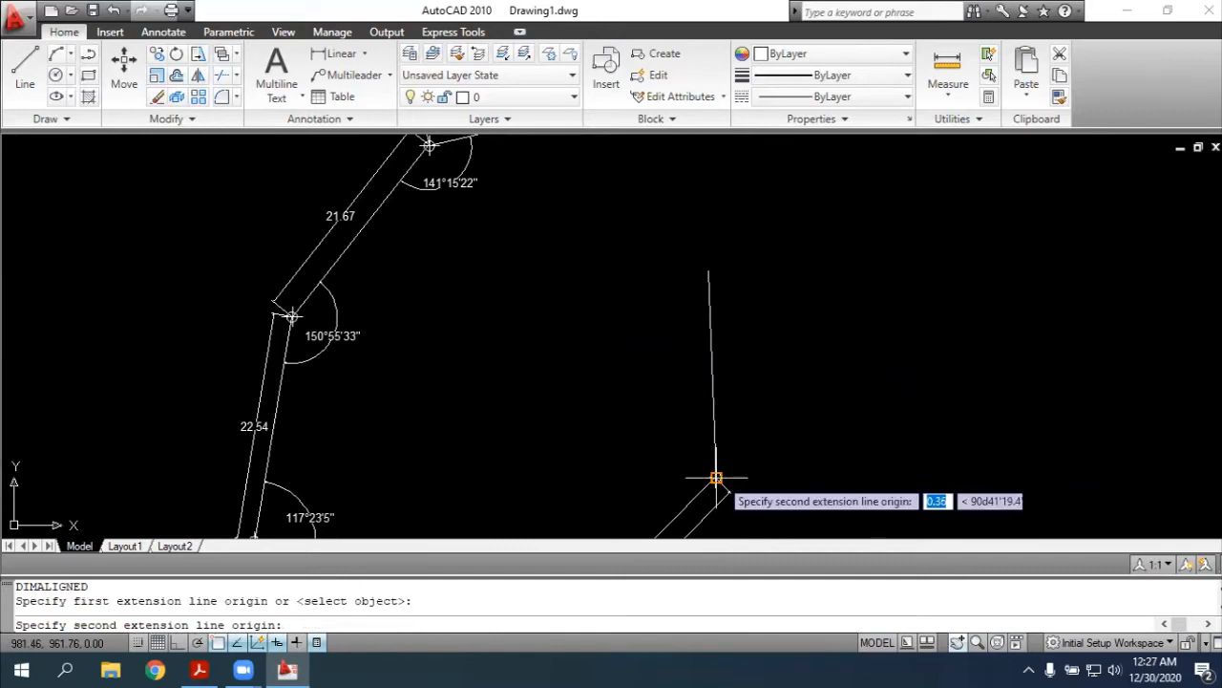
click(708, 270)
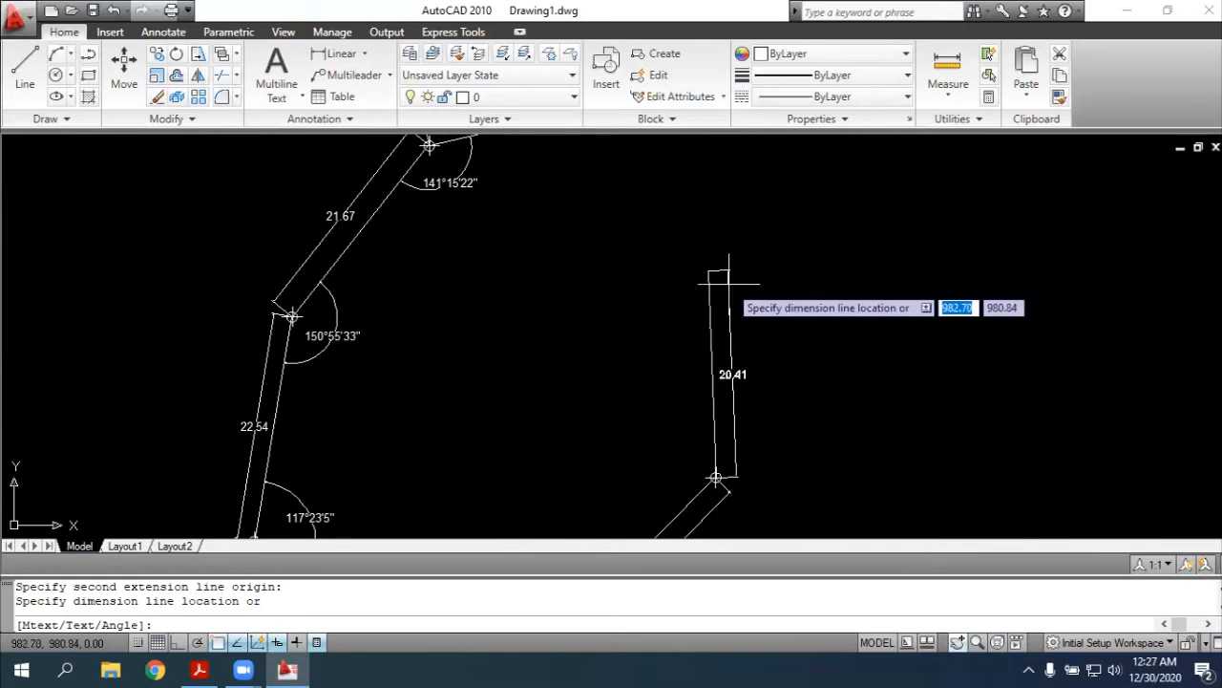
click(731, 284)
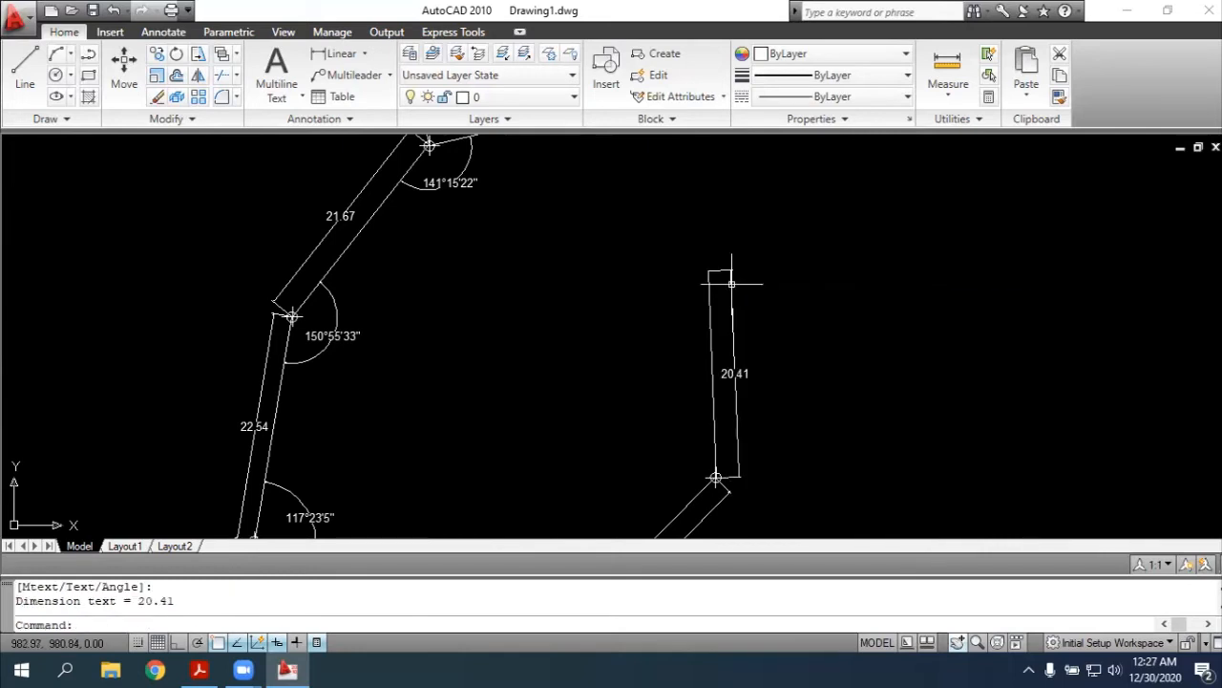
key(Escape)
Add an angular dimension at point 7 between sides 6-7 and 7-8, placing its arc inside the traverse
text(dimang)
key(Return)
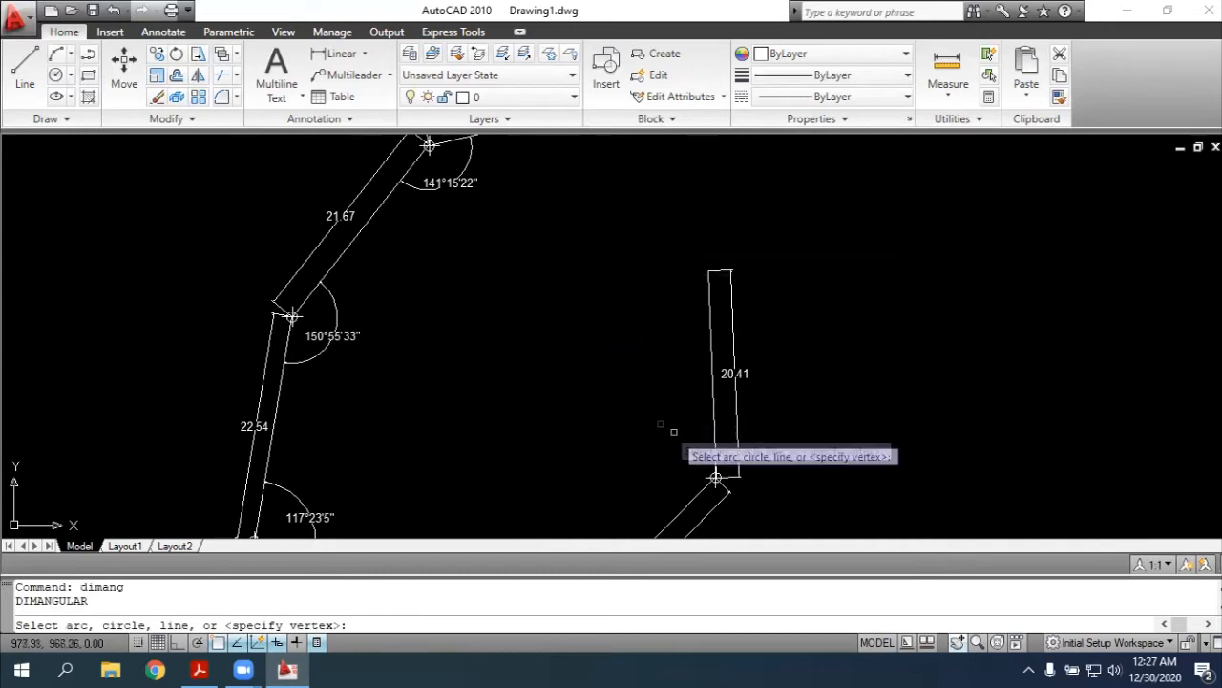
click(681, 510)
click(715, 427)
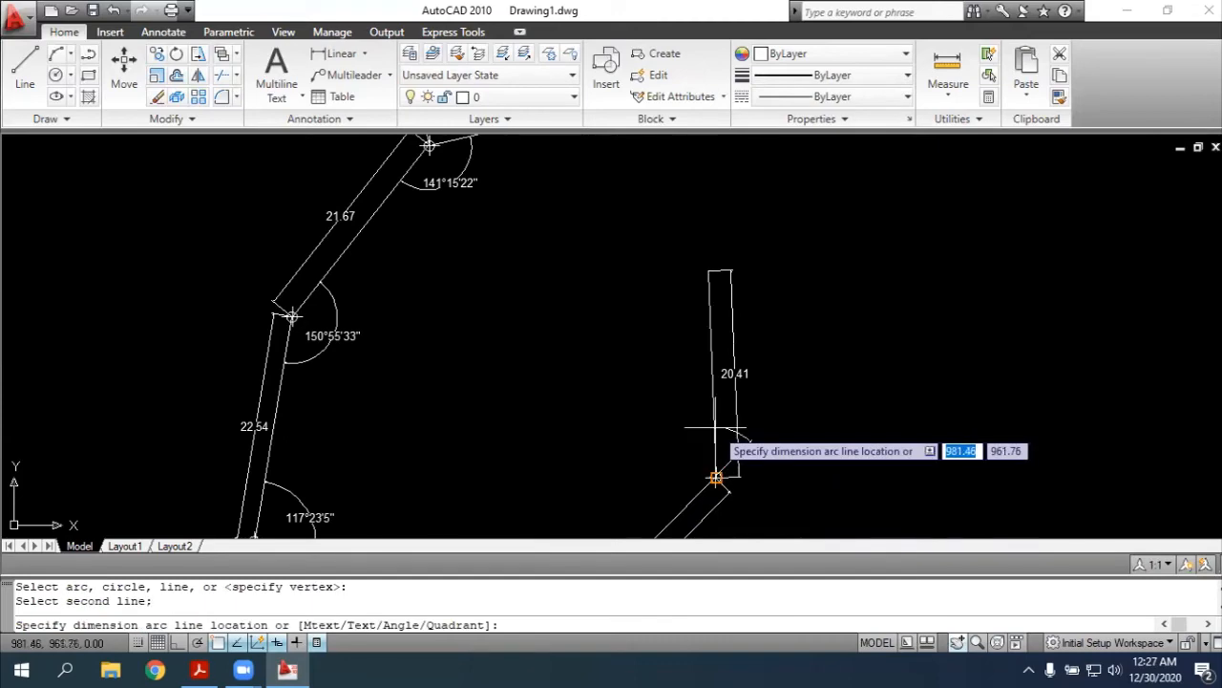
click(677, 436)
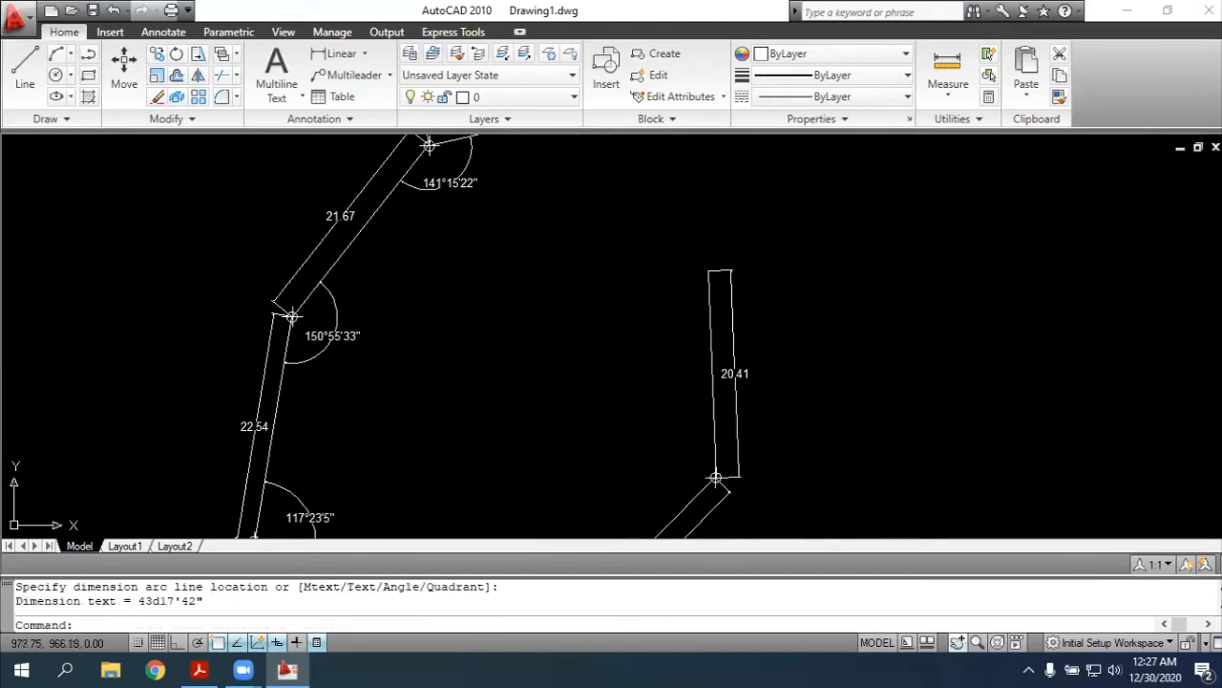
key(Escape)
Check the PDF sketch around point 8, and place a point marker at the northern endpoint of side 7-8
key(alt+Tab)
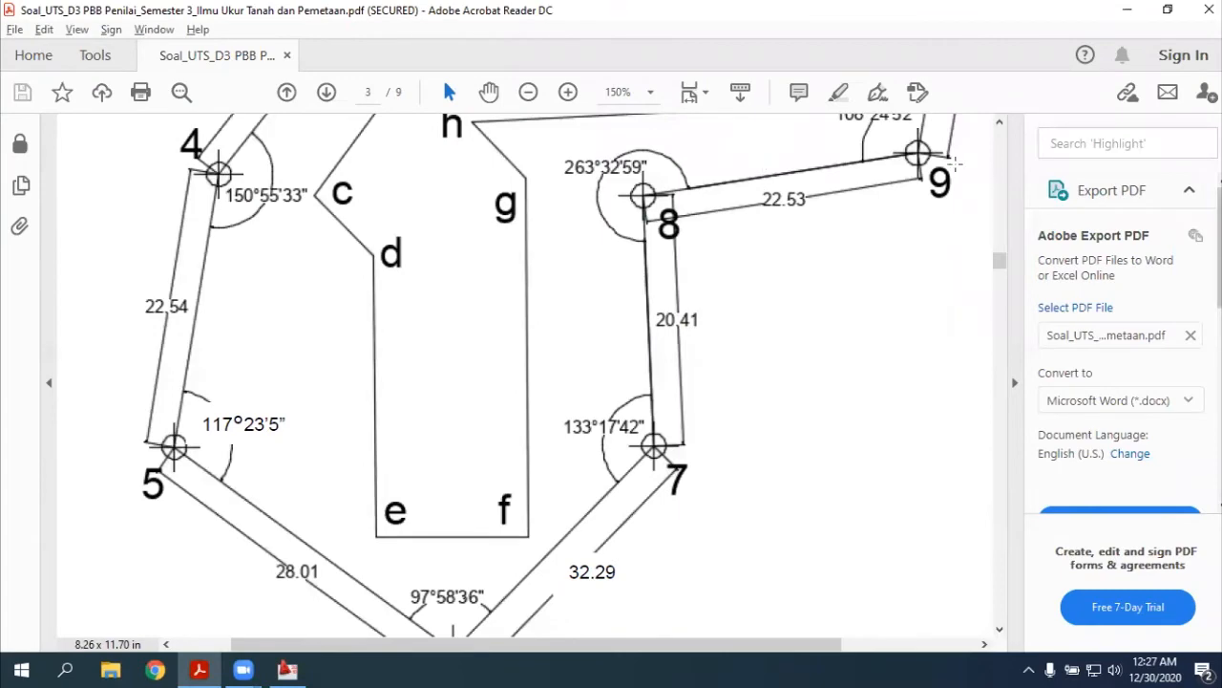
scroll(1010, 270, up, 5)
scroll(1010, 271, down, 1)
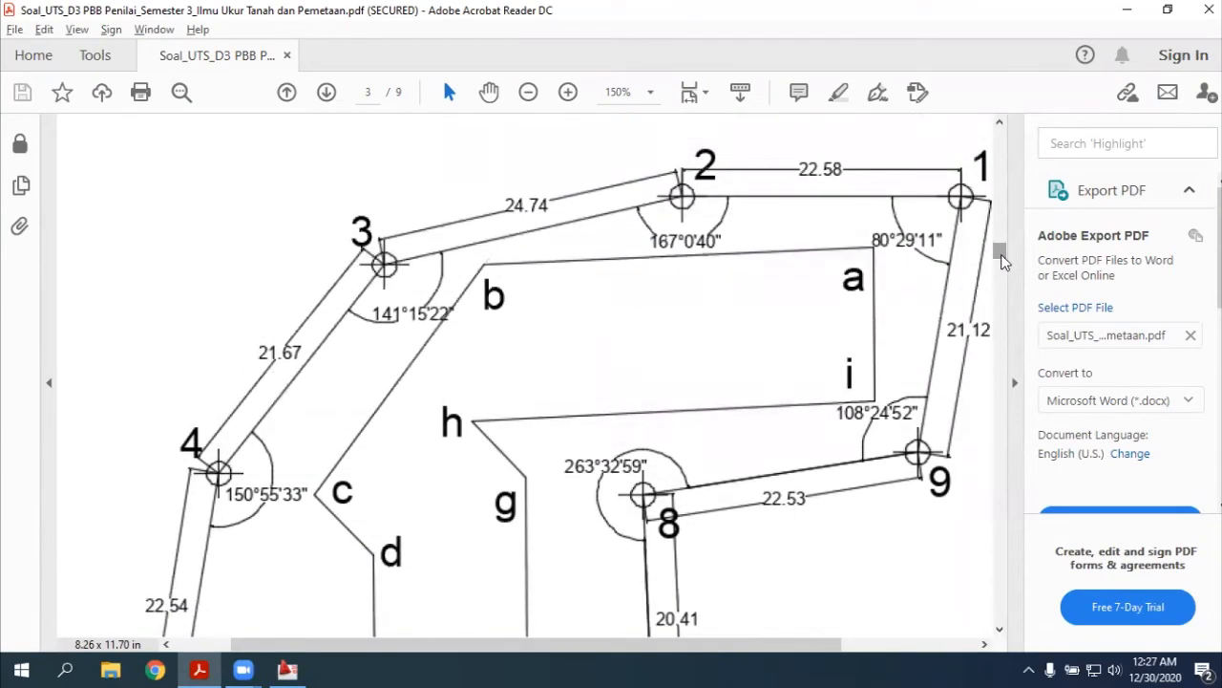
scroll(902, 262, down, 1)
key(alt+Tab)
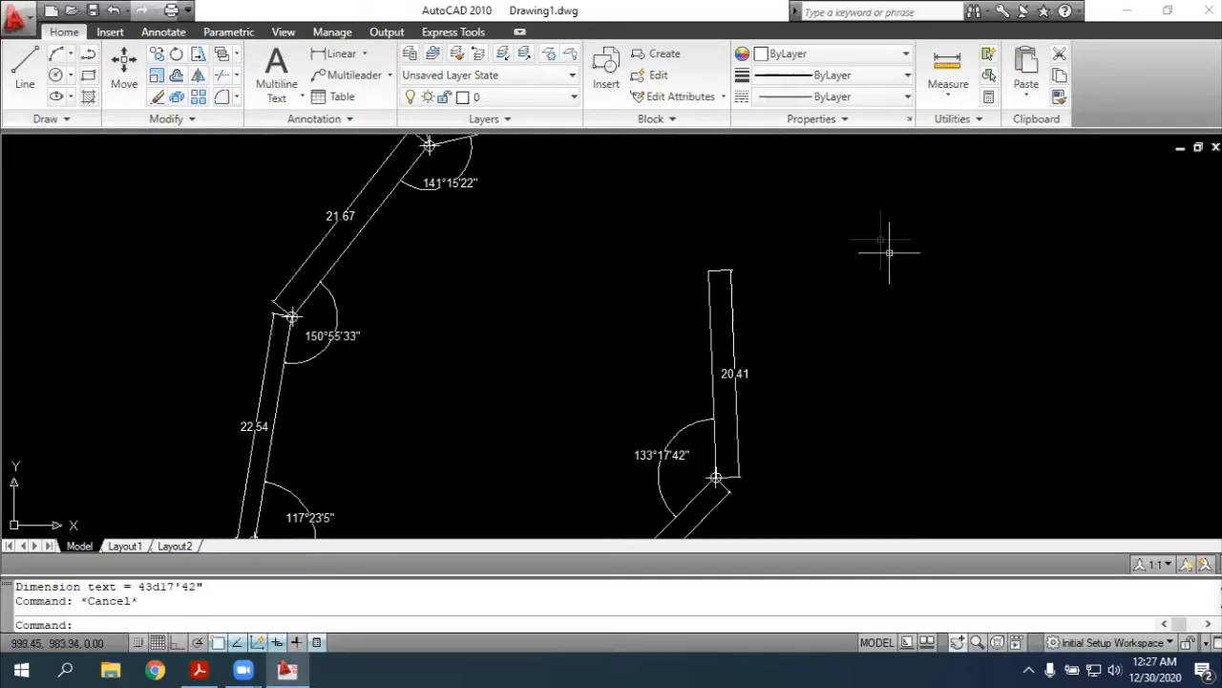
text(point)
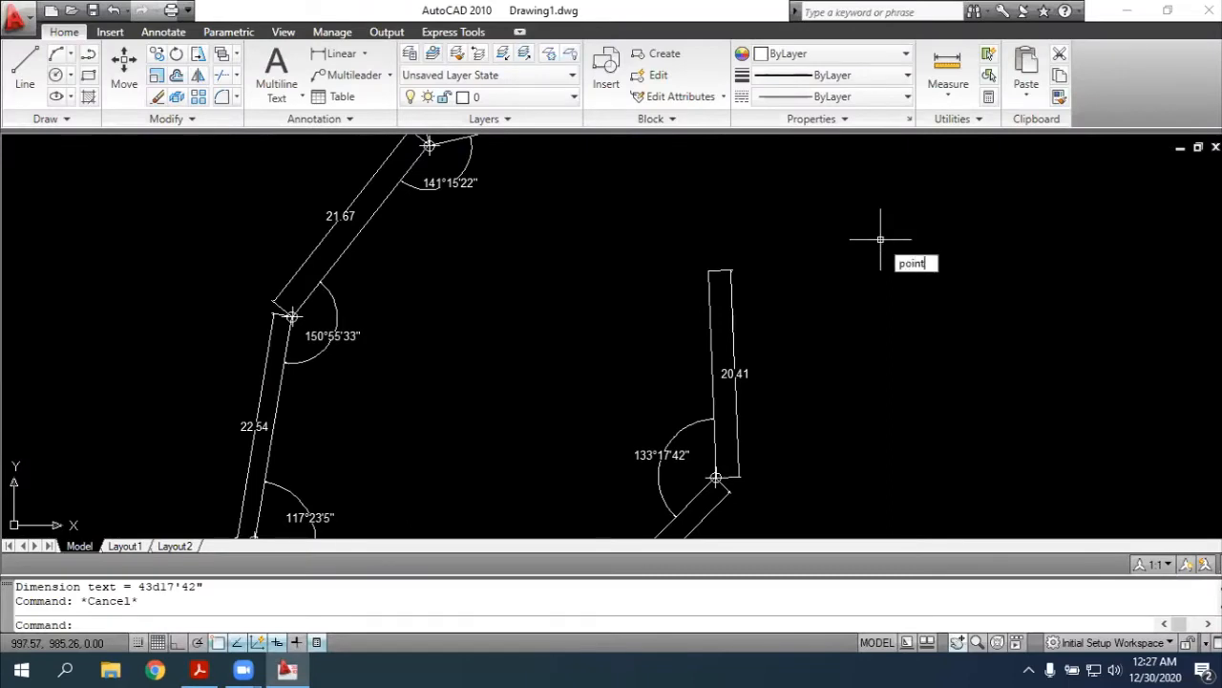
key(Return)
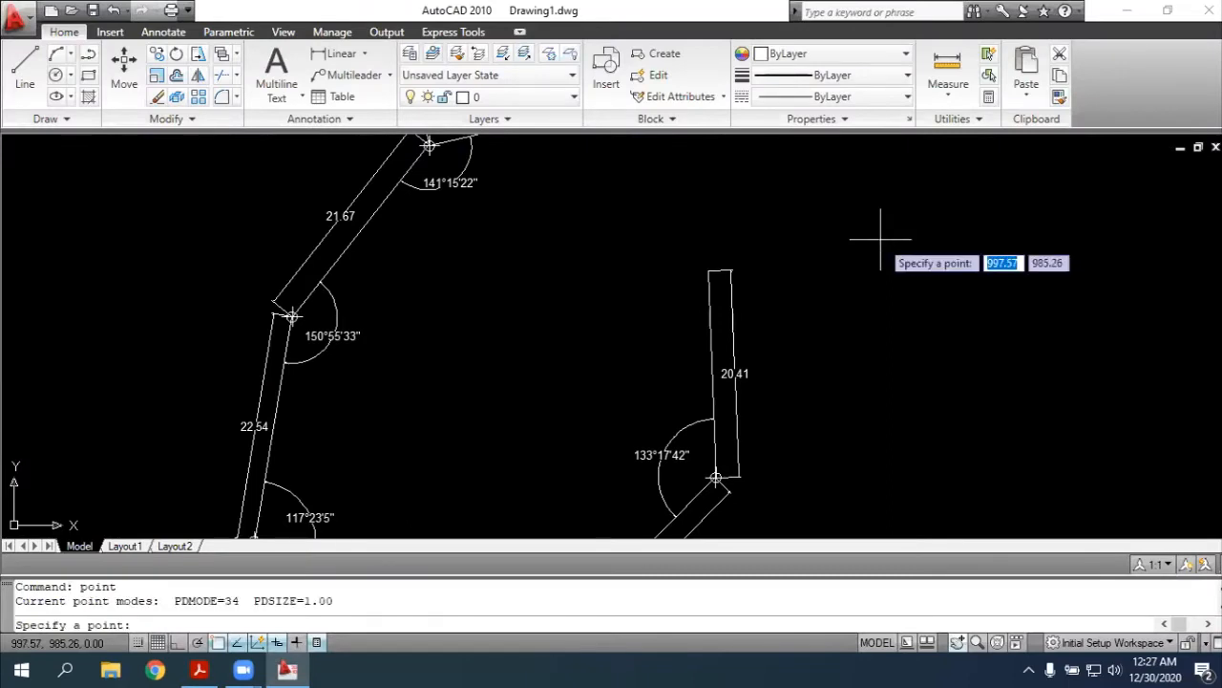
click(709, 271)
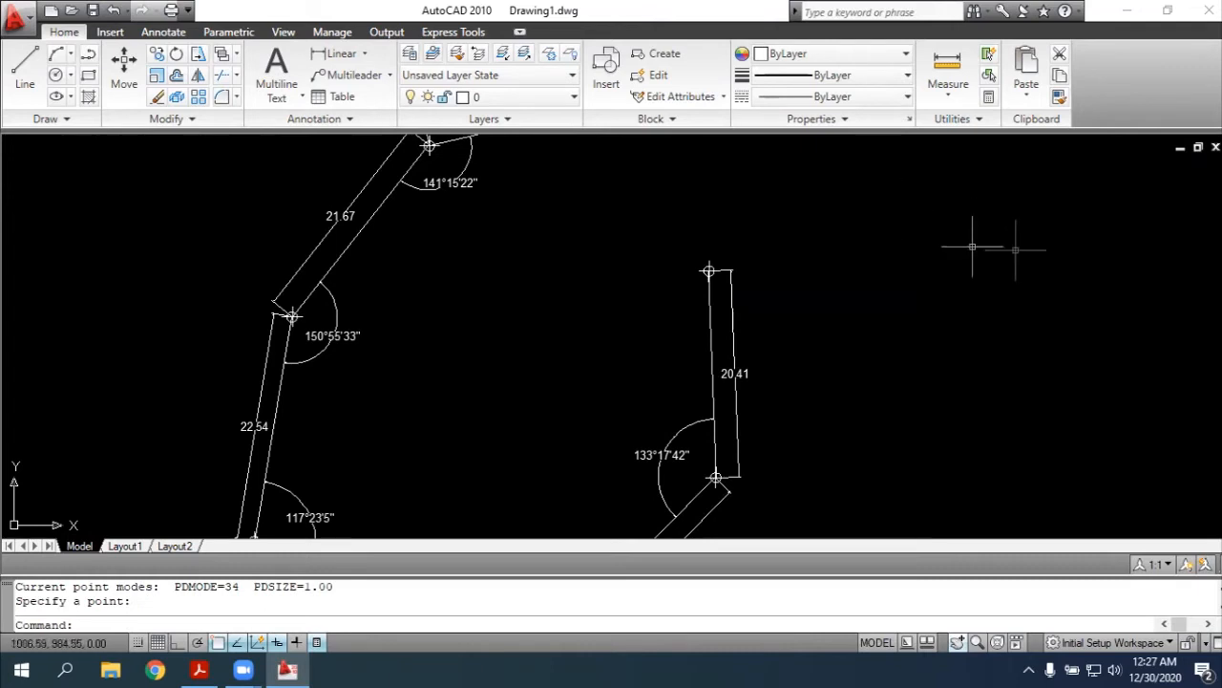
Draw a polyline from point 8 to point 7 over the existing side as a duplicate
scroll(1037, 213, up, 2)
scroll(817, 227, down, 2)
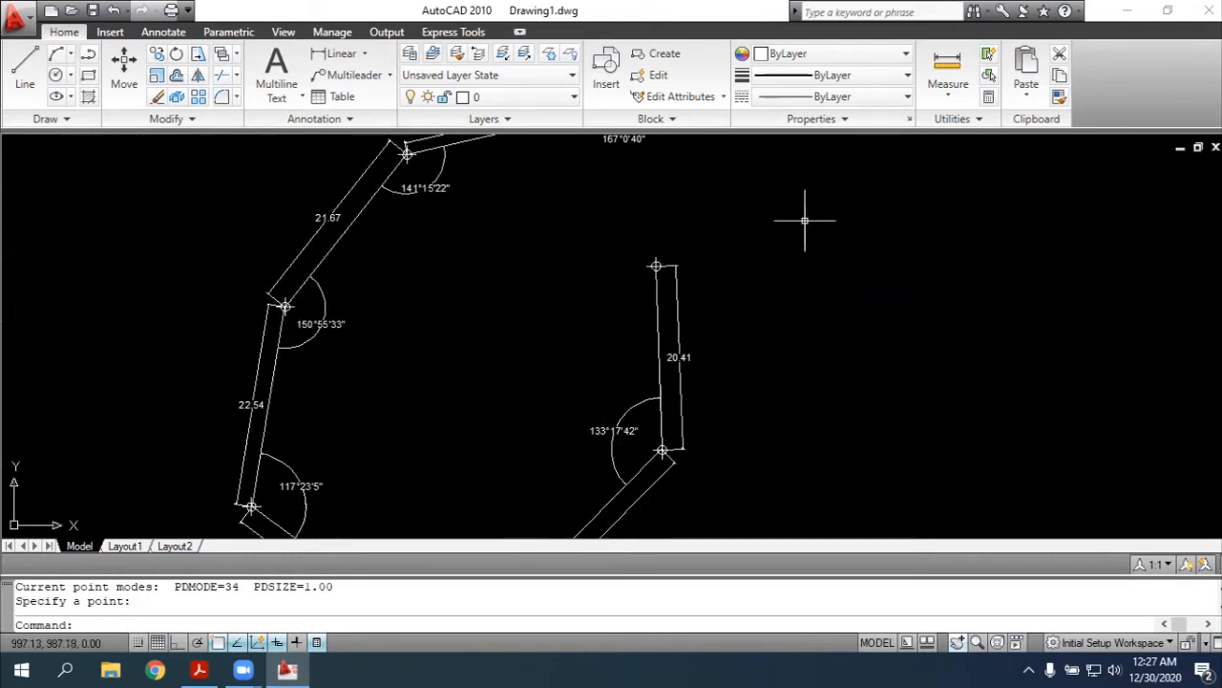
text(pl)
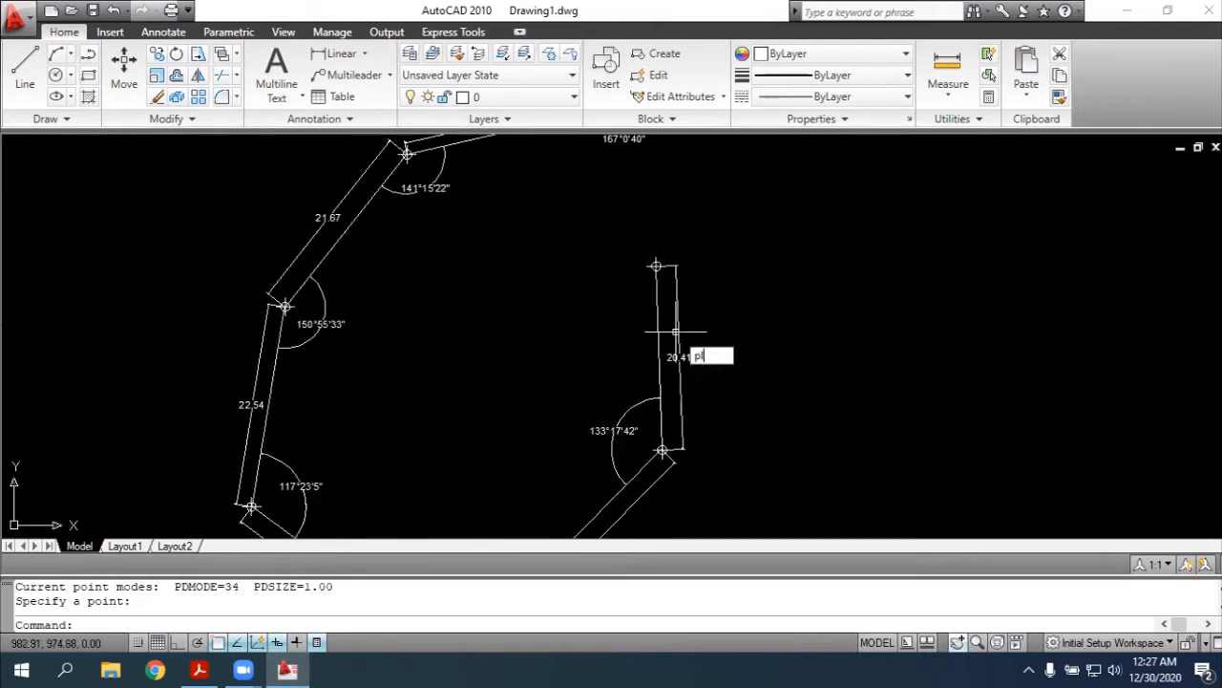
key(Return)
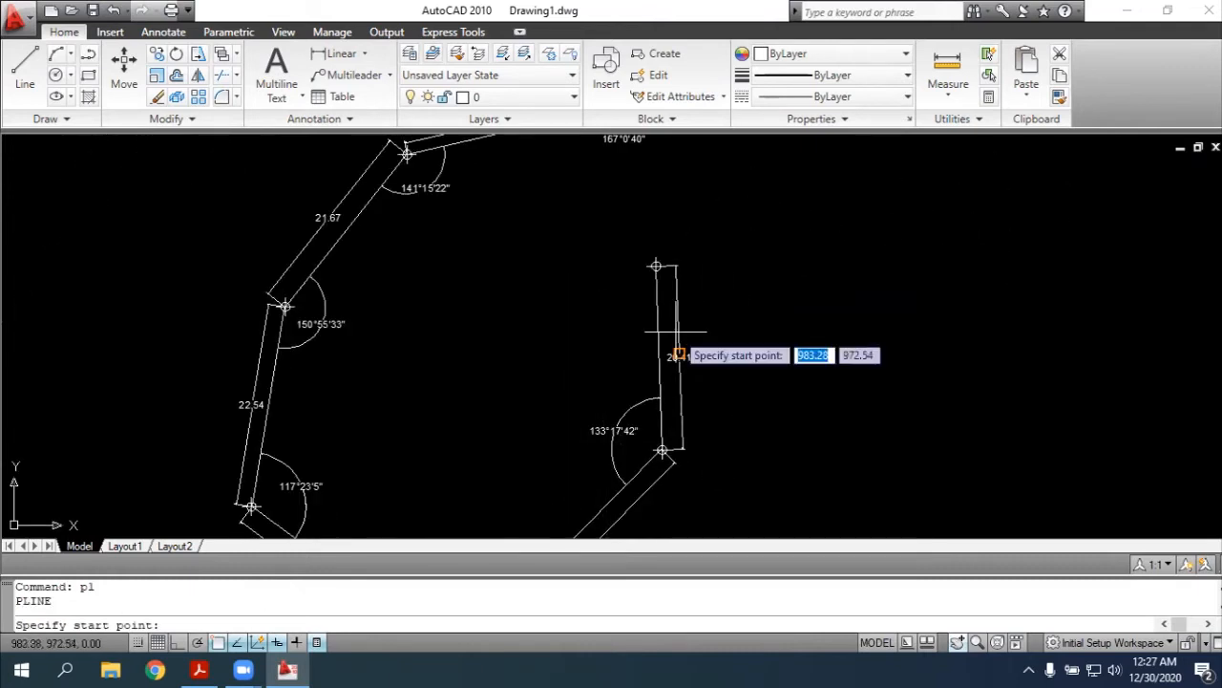
click(656, 266)
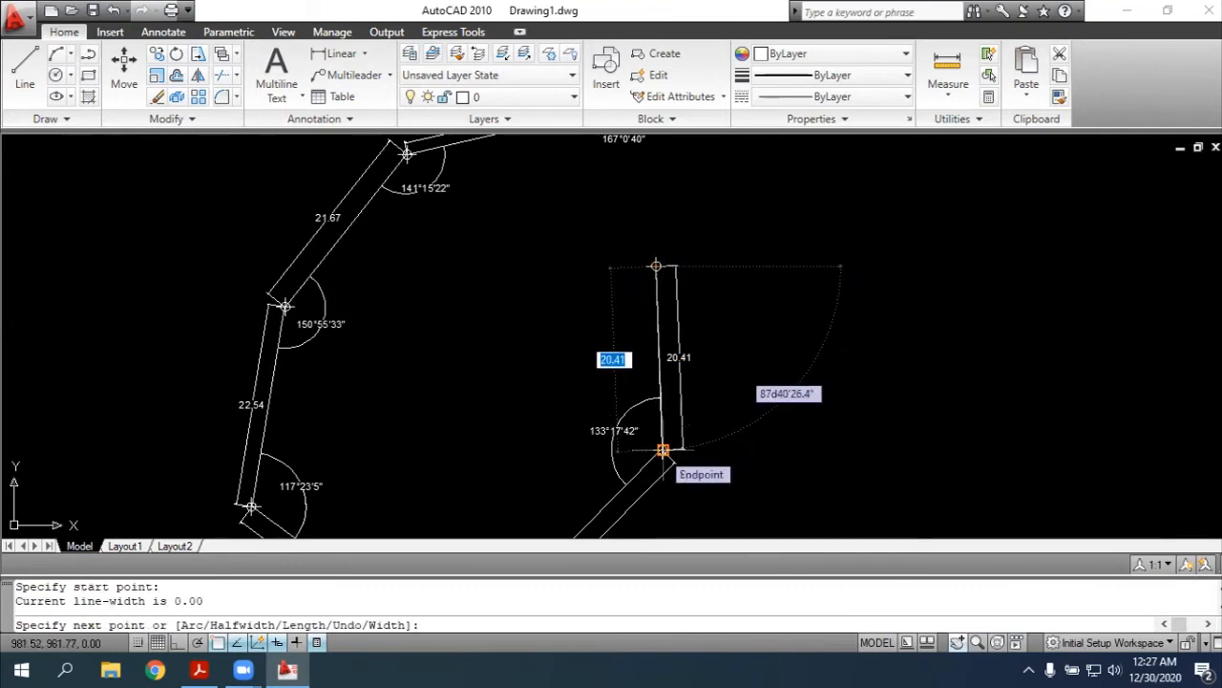
click(662, 450)
key(Escape)
Rotate the duplicate of side 7-8 about point 8 by 263d32'59", the angle given in the PDF sketch
text(rotate)
key(Return)
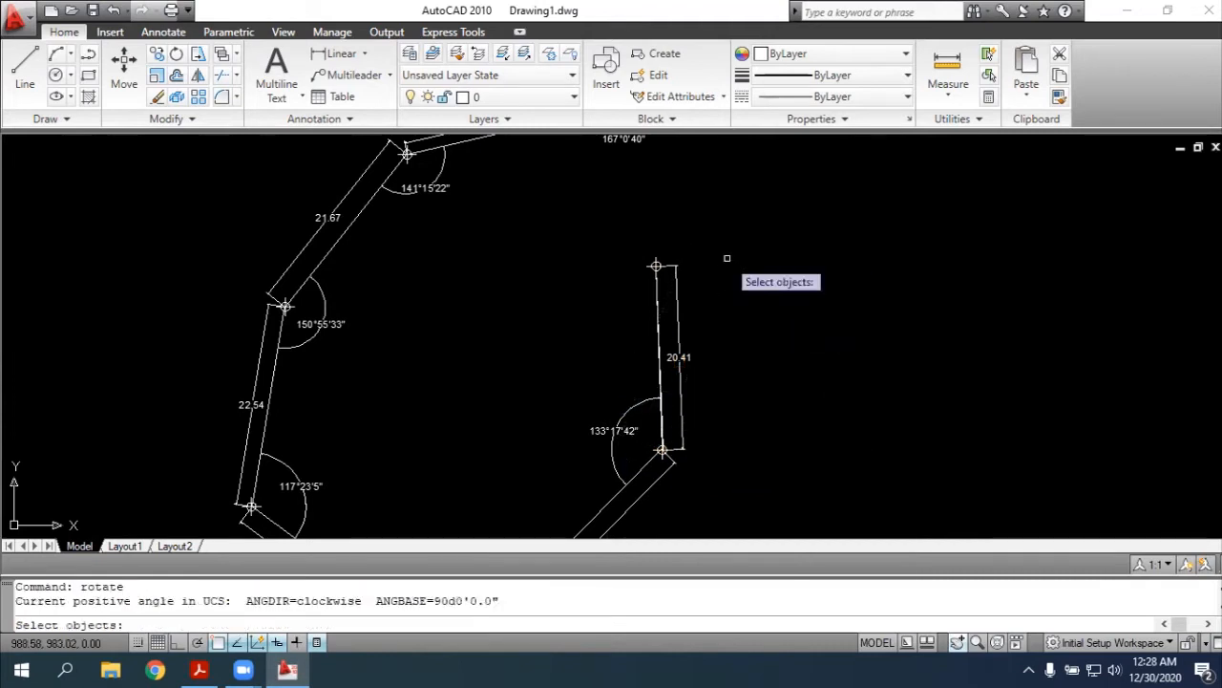
click(655, 310)
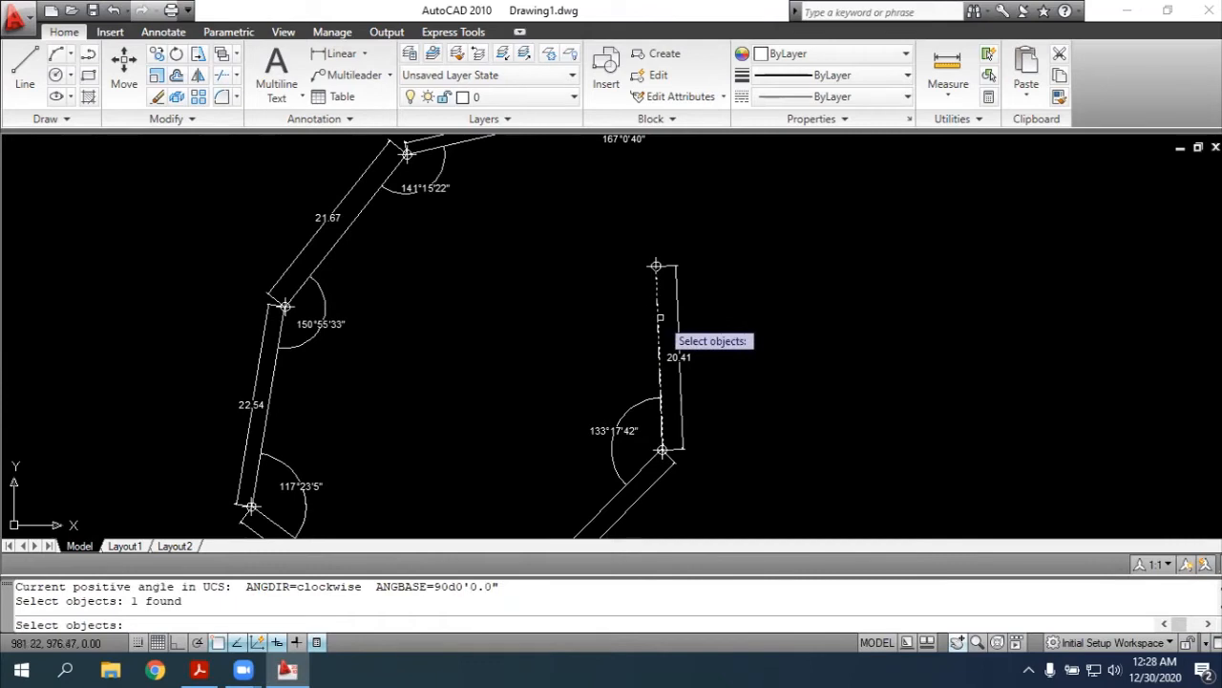
key(Return)
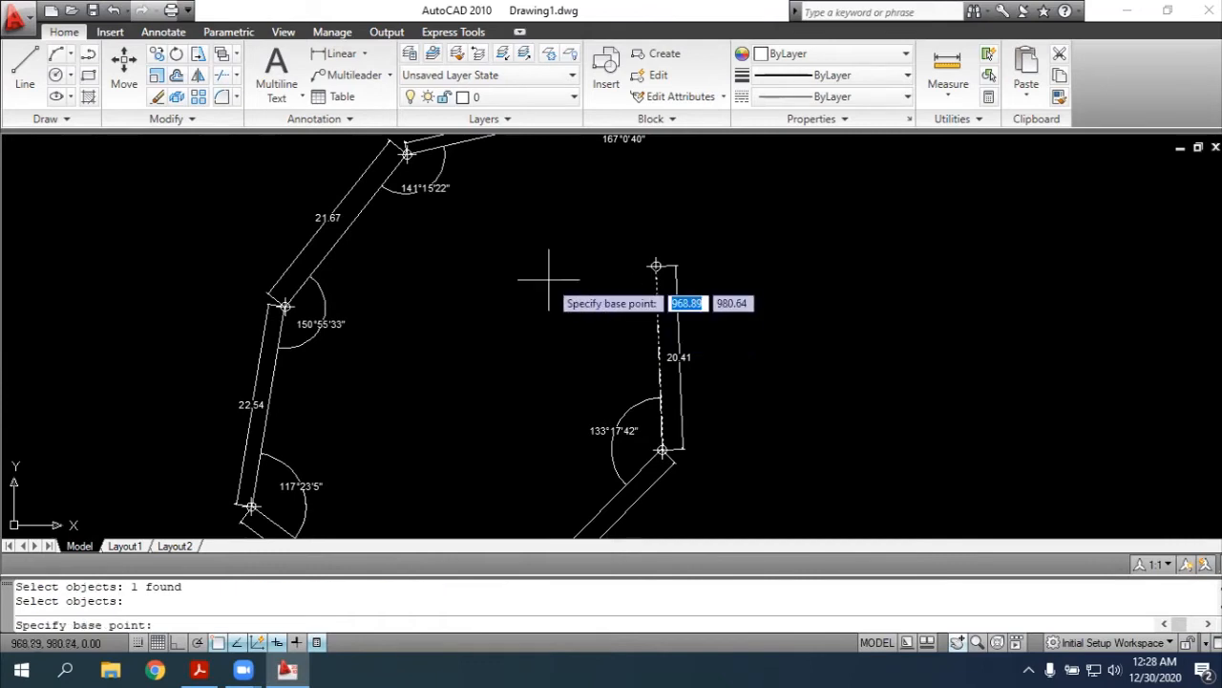
click(655, 266)
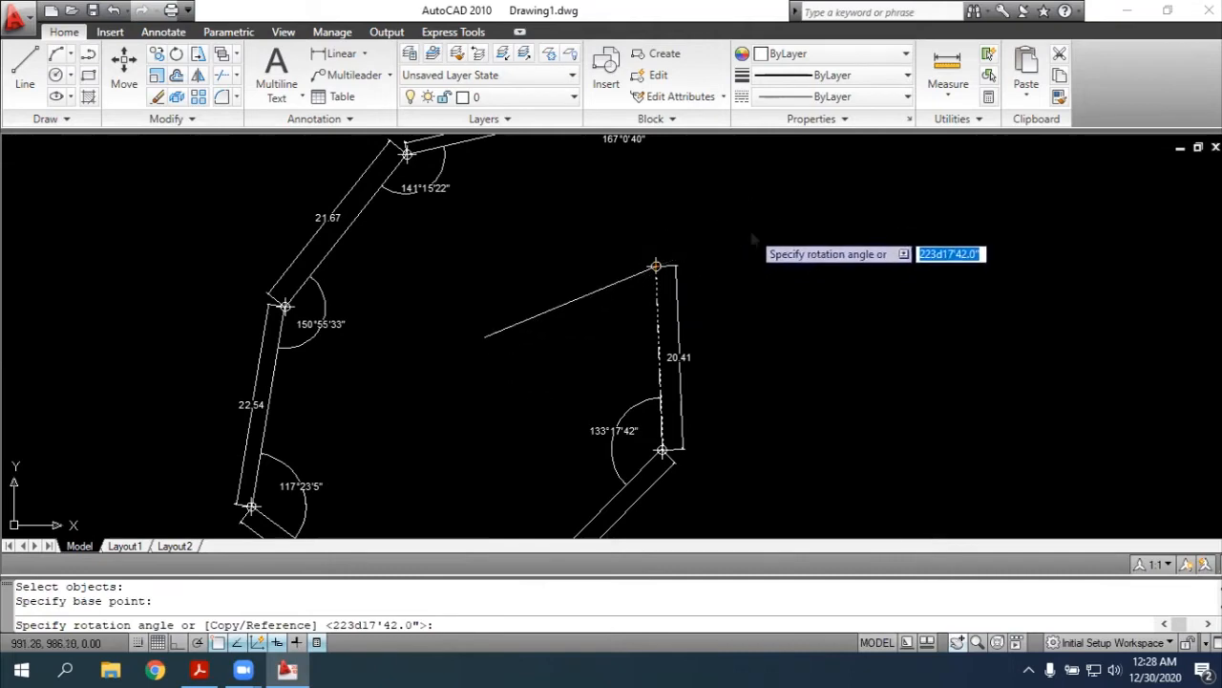
key(alt+Tab)
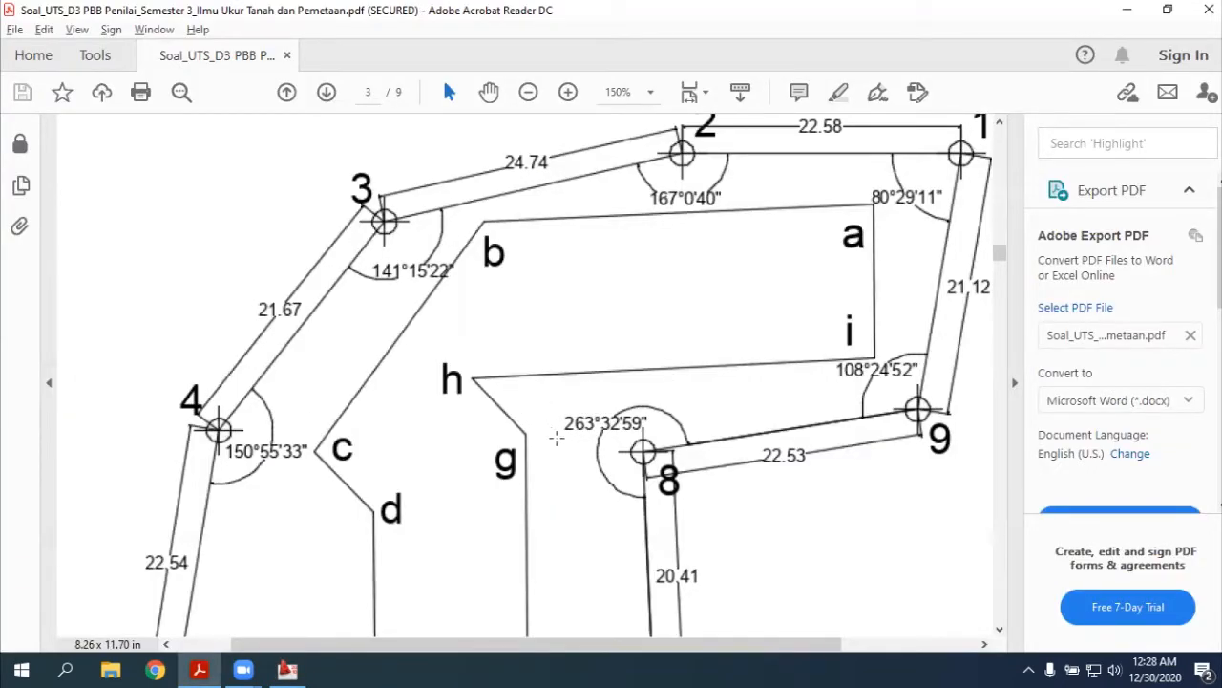
key(alt+Tab)
text(26)
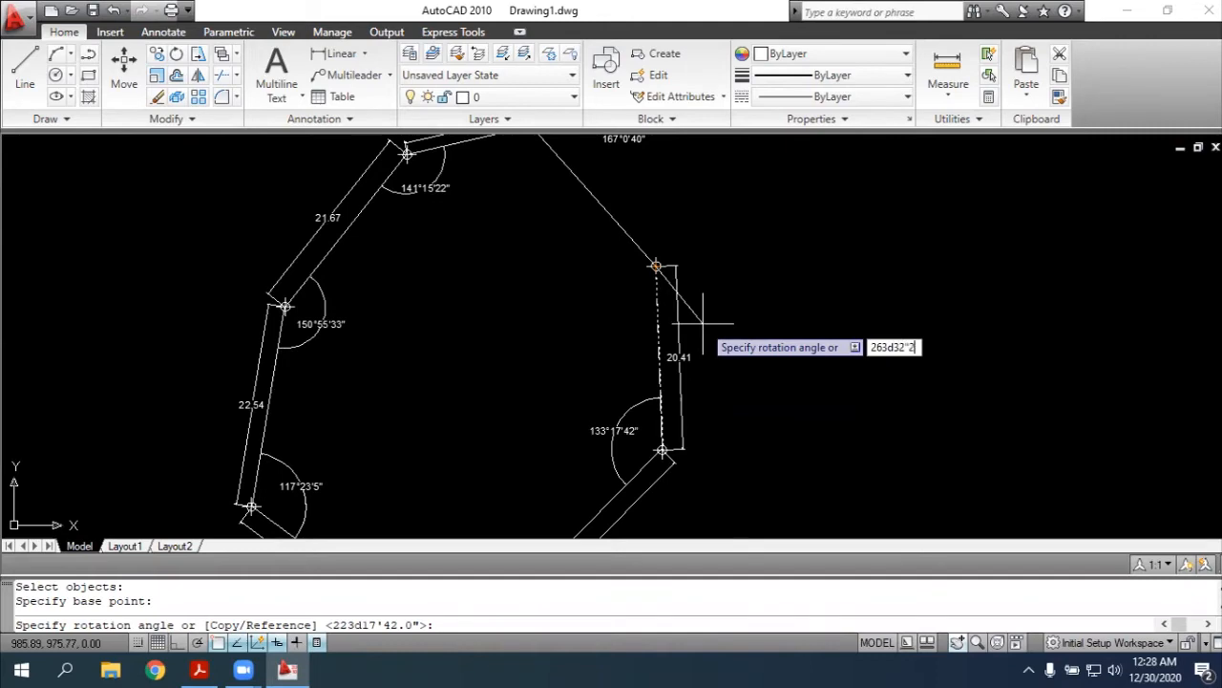
text(3d32'2)
key(Return)
key(alt+Tab)
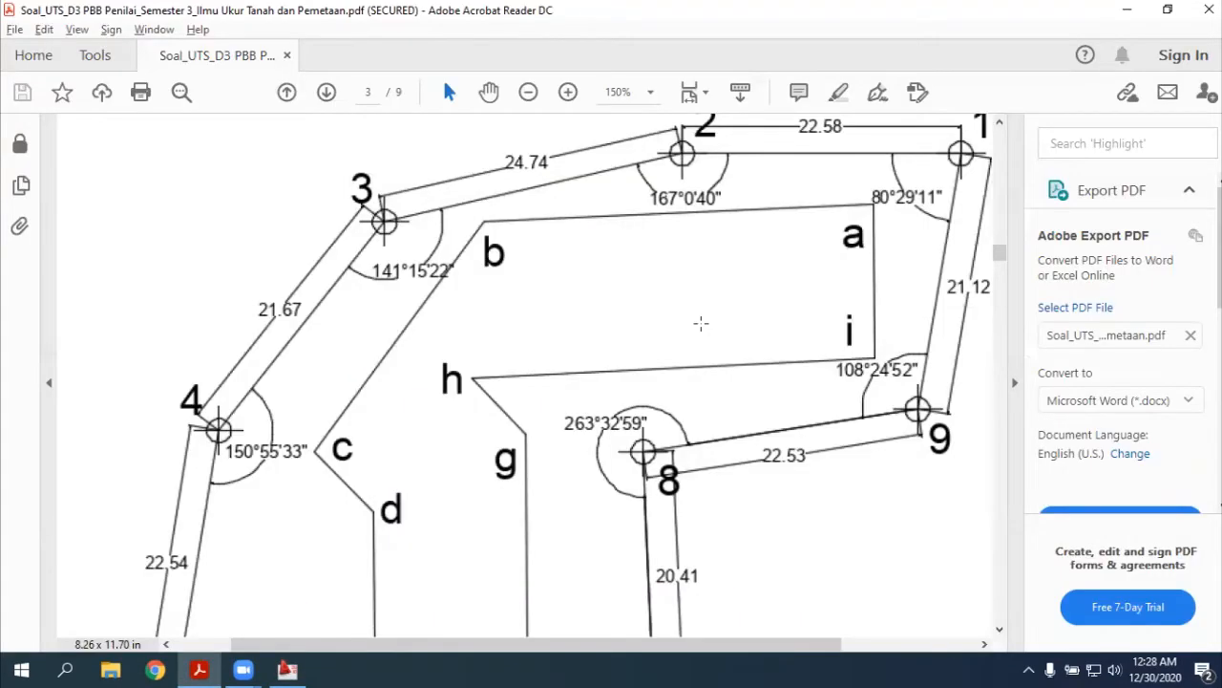
key(alt+Tab)
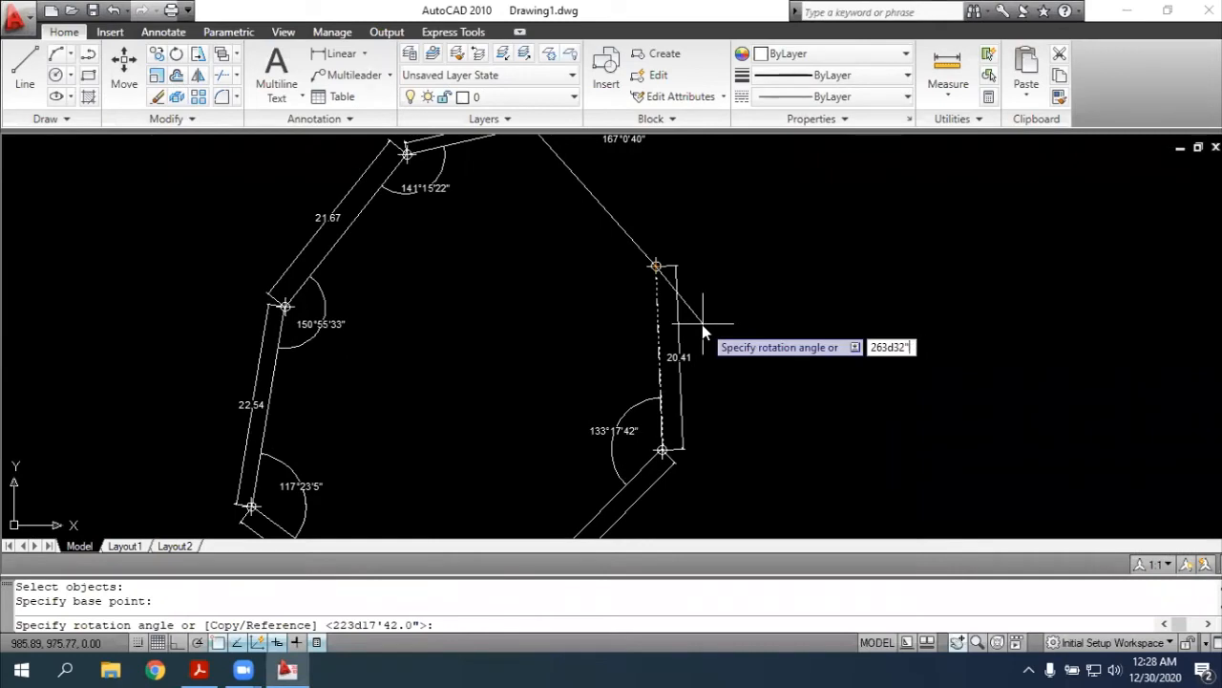
text('59")
key(Return)
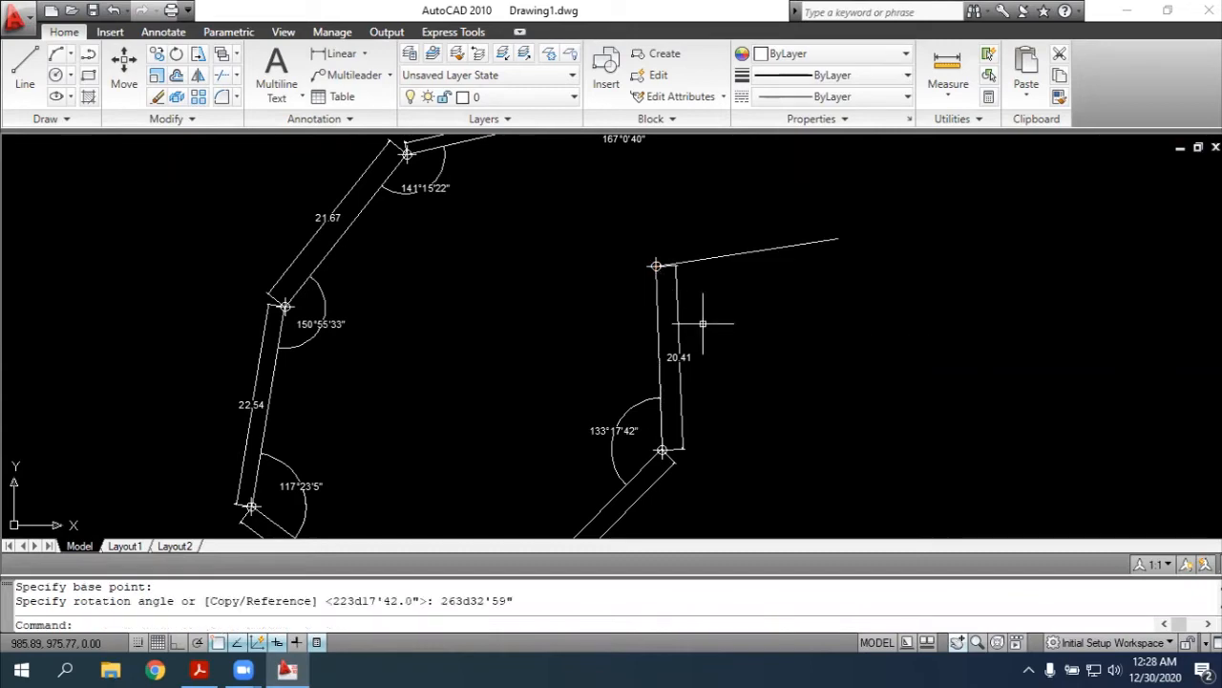
Lengthen the rotated line at its eastern end to the PDF sketch's total length of 22.53 for side 8-9
key(alt+Tab)
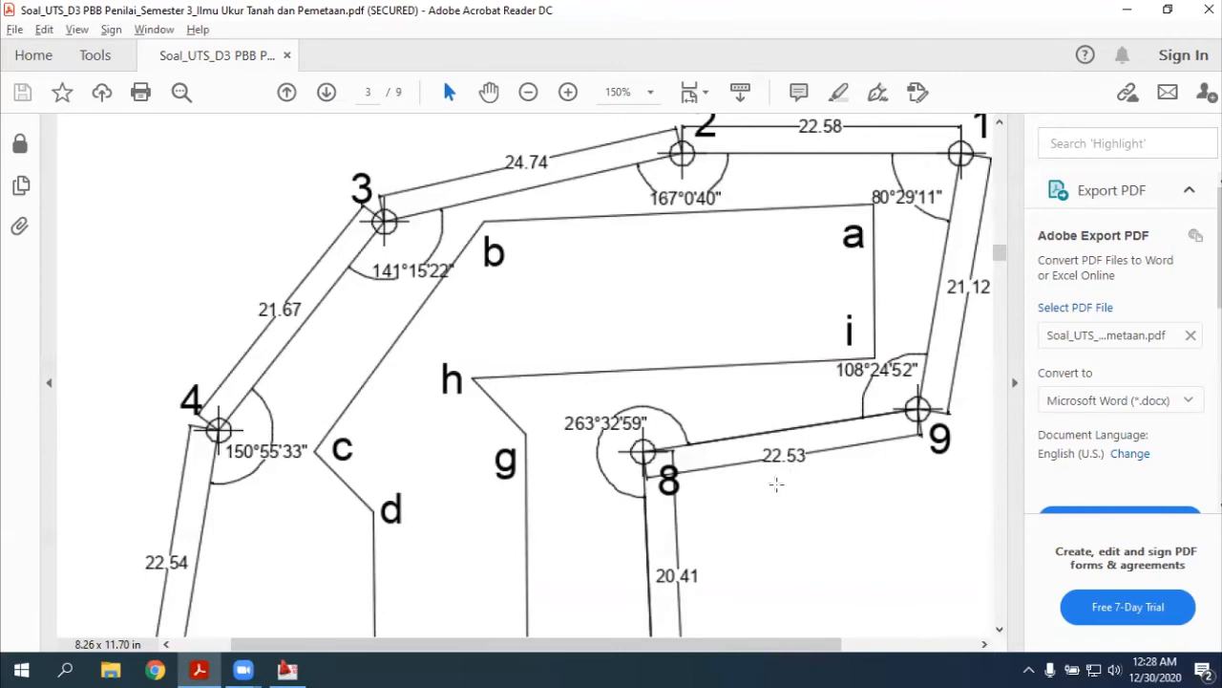
key(alt+Tab)
text(len)
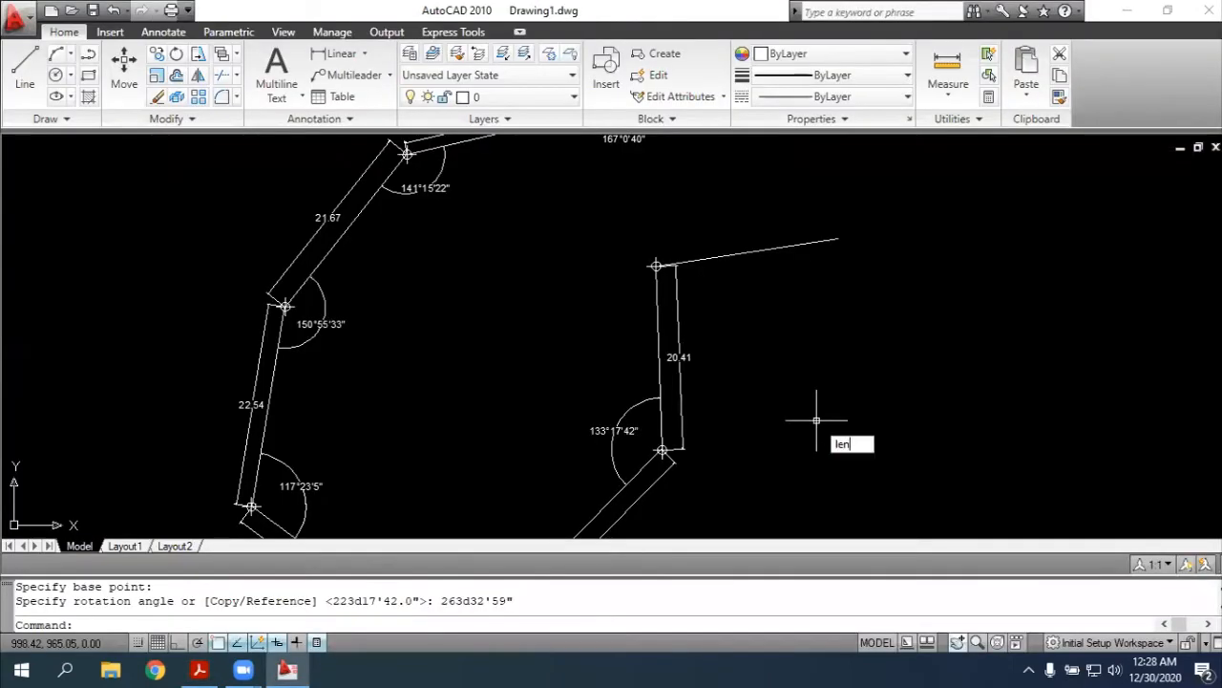
key(Return)
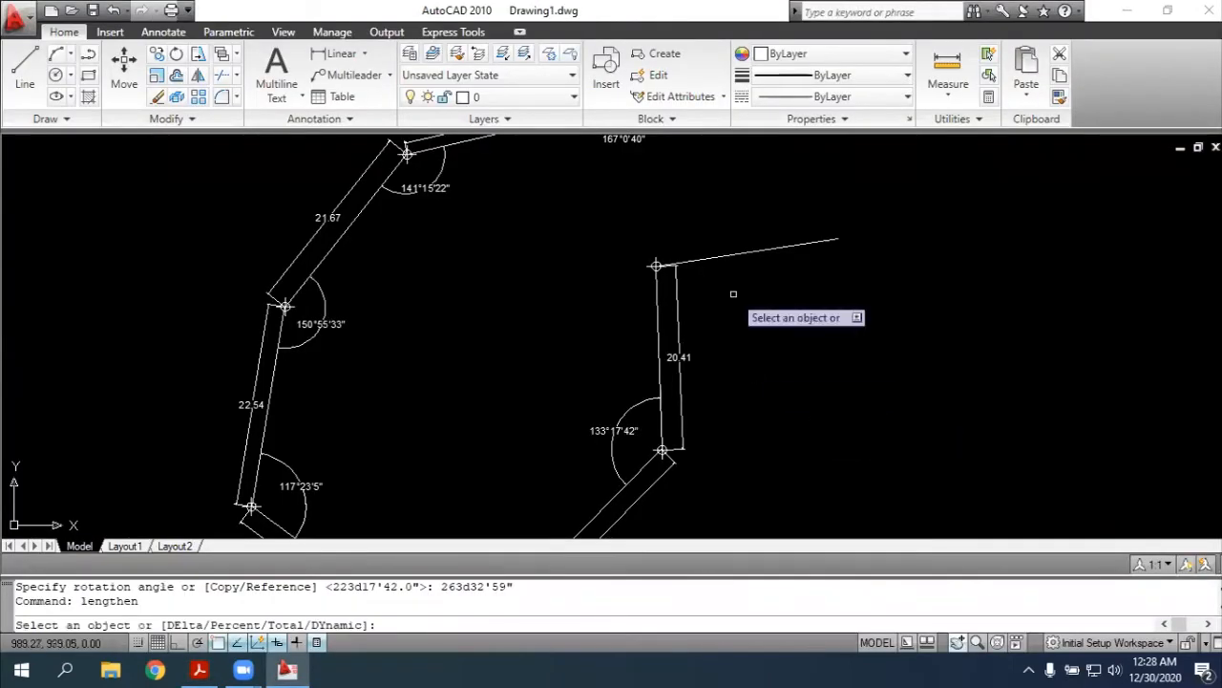
click(755, 252)
text(total)
key(Return)
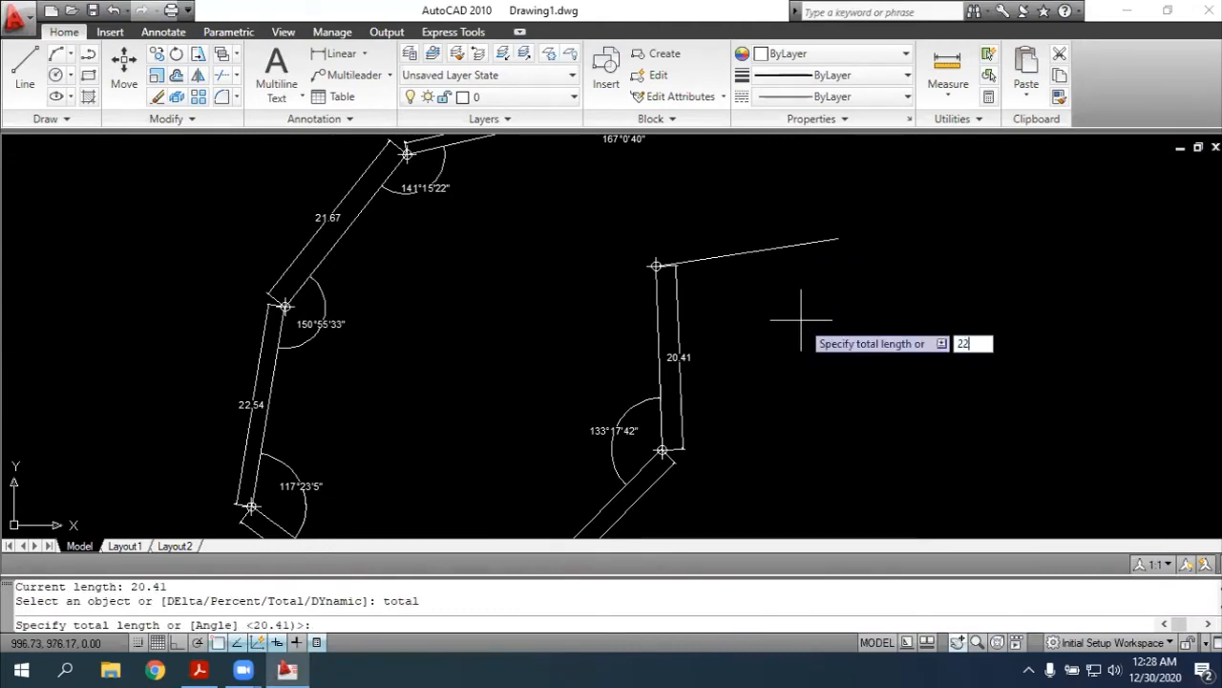
key(alt+Tab)
key(alt+Tab)
text(22.53)
key(Return)
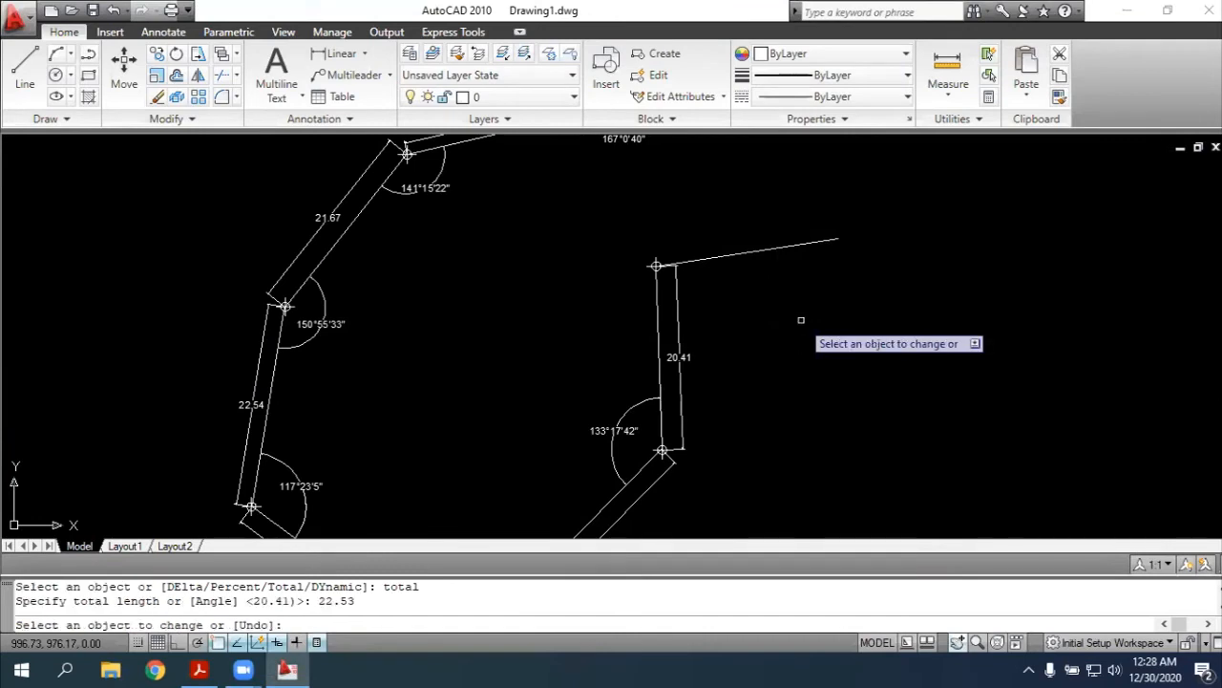
click(820, 244)
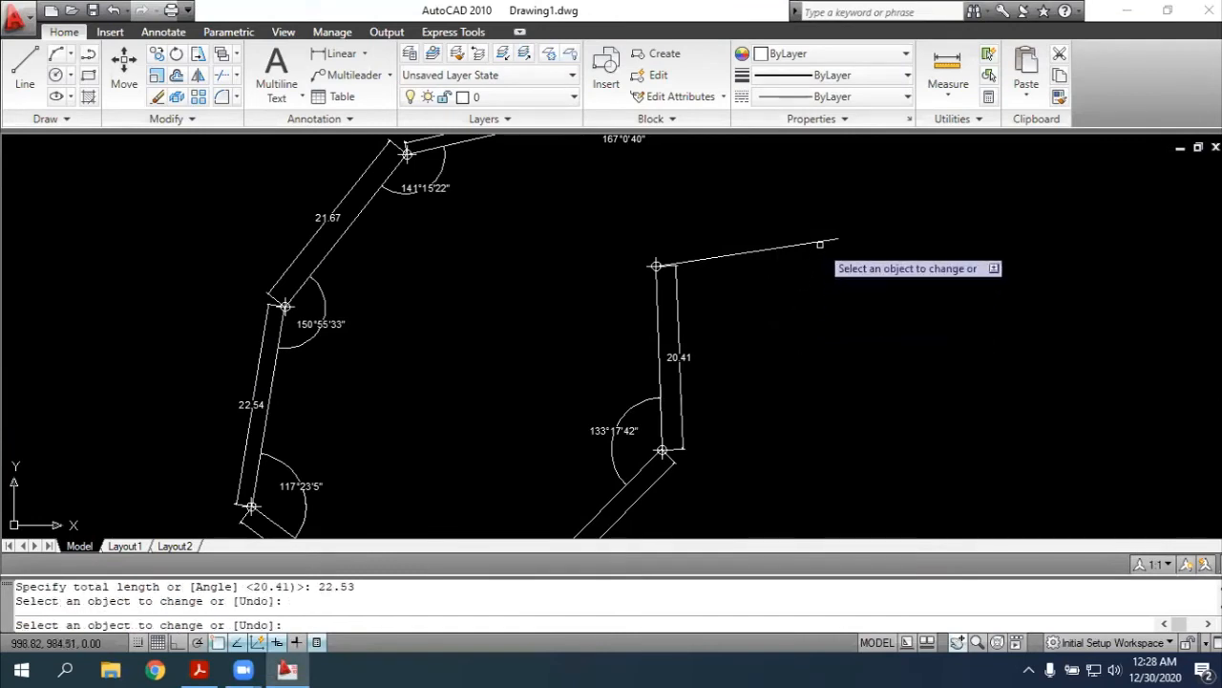
click(820, 243)
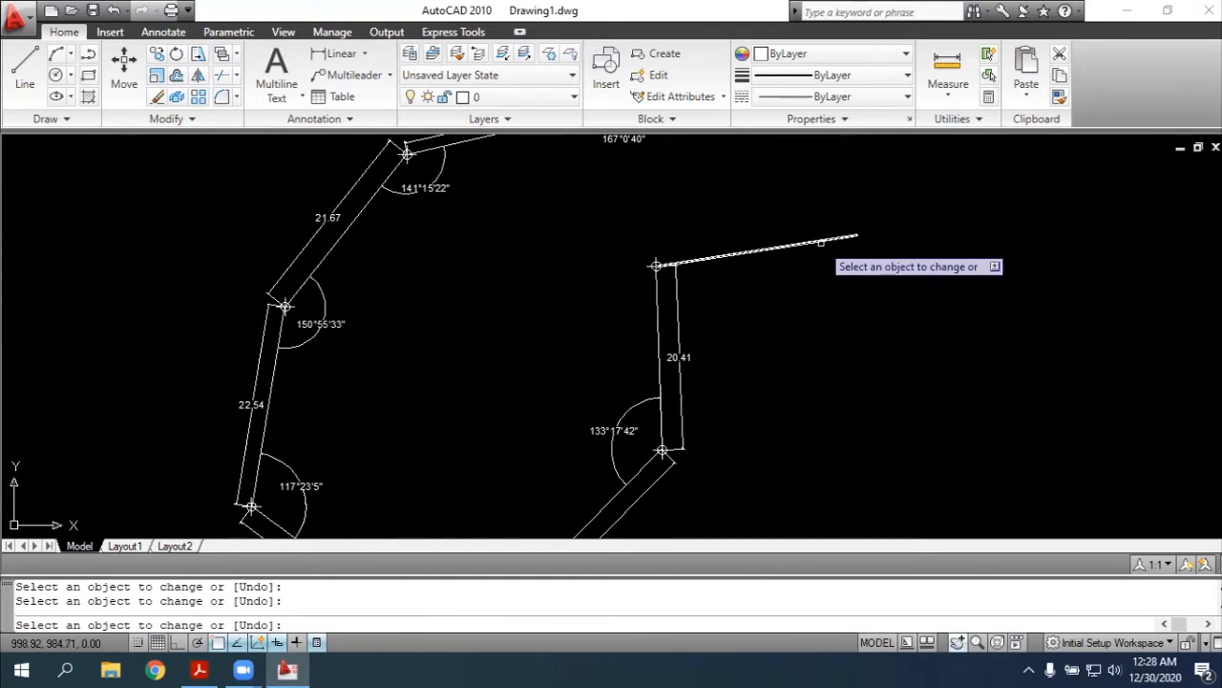
key(Escape)
text(dimali)
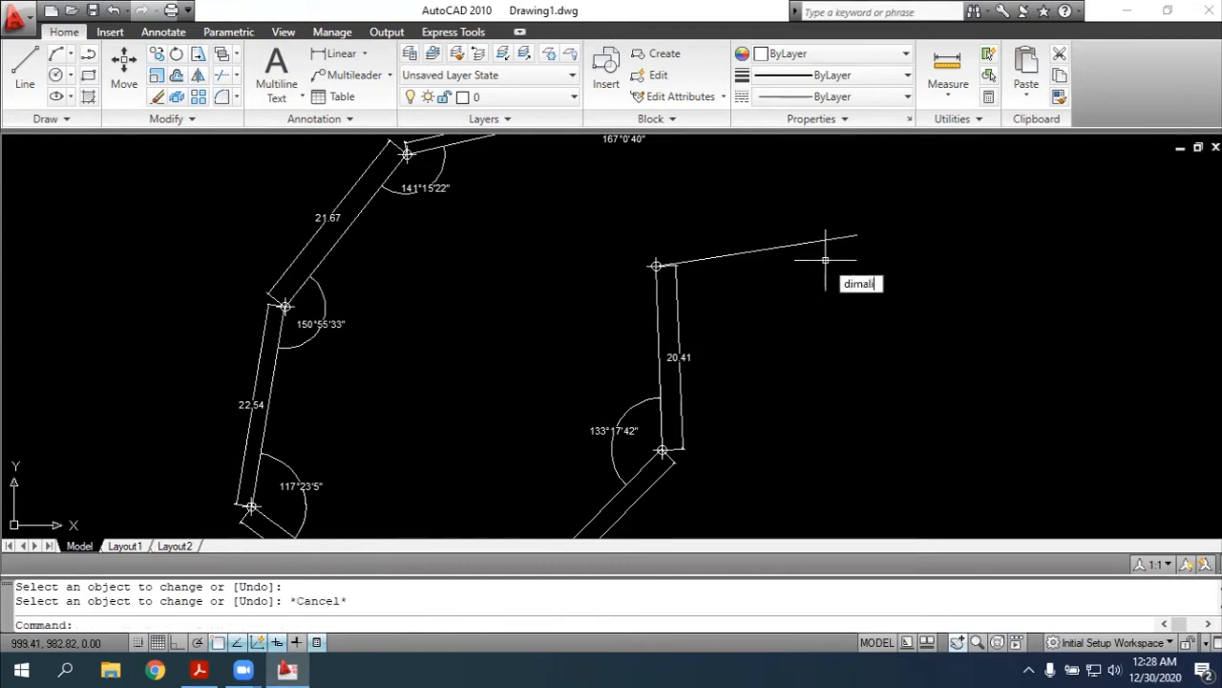
key(Return)
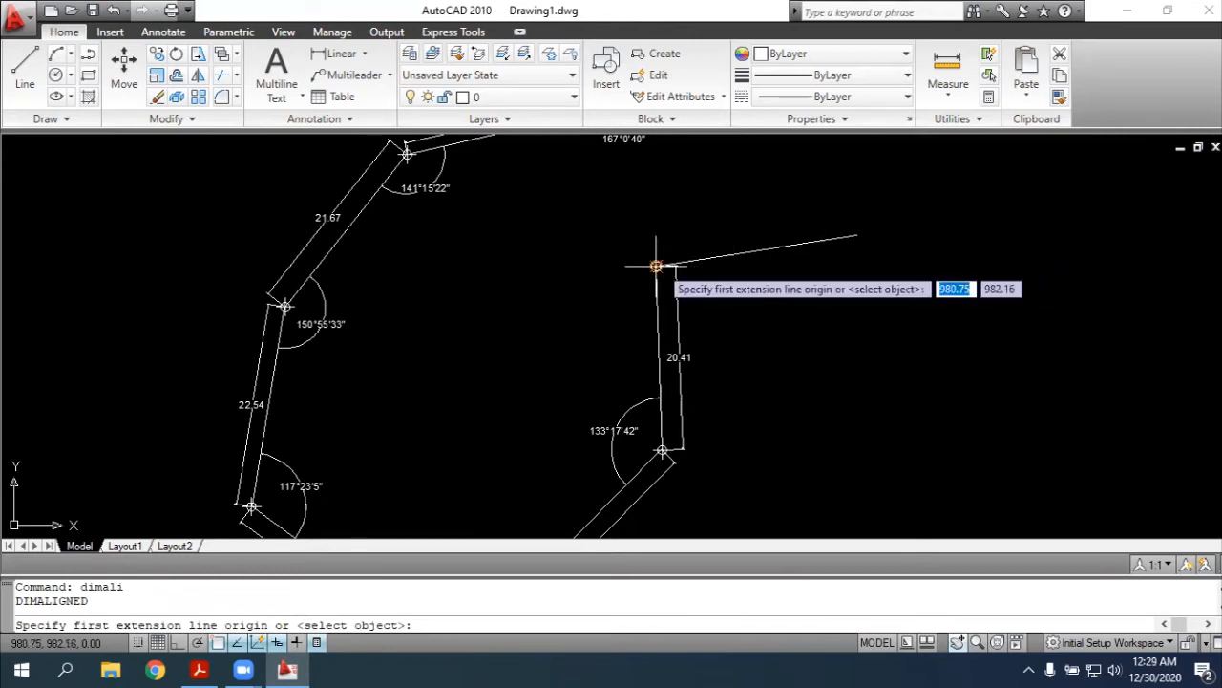
click(656, 266)
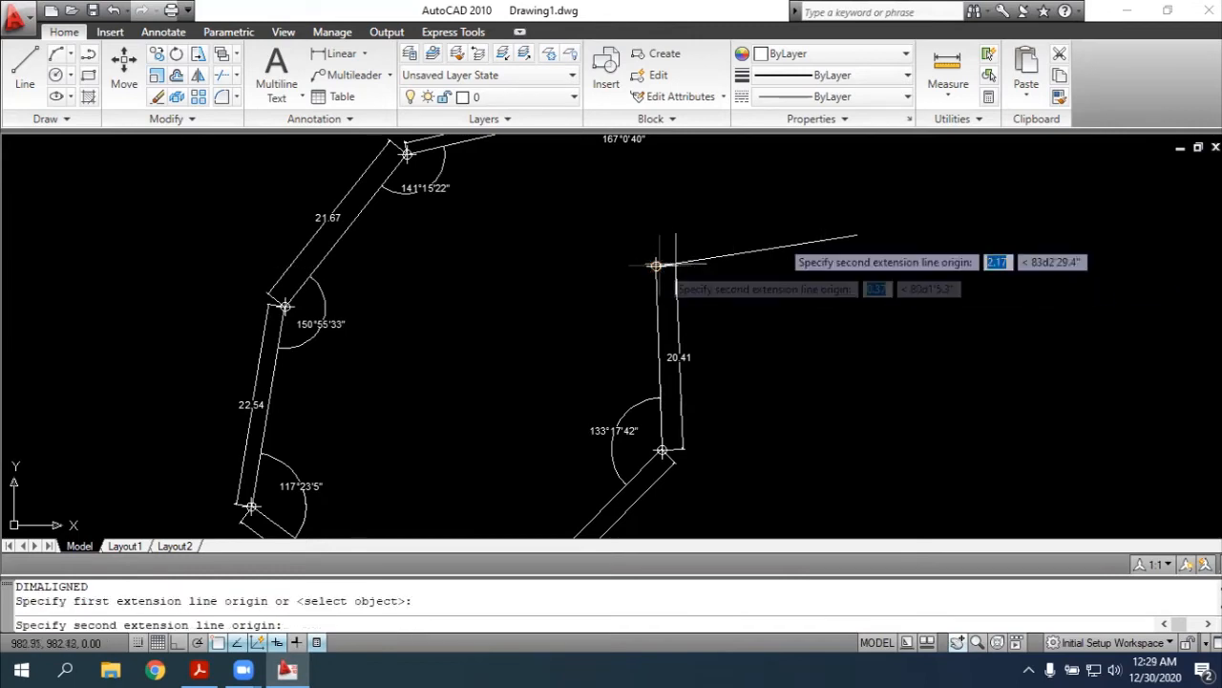
click(857, 234)
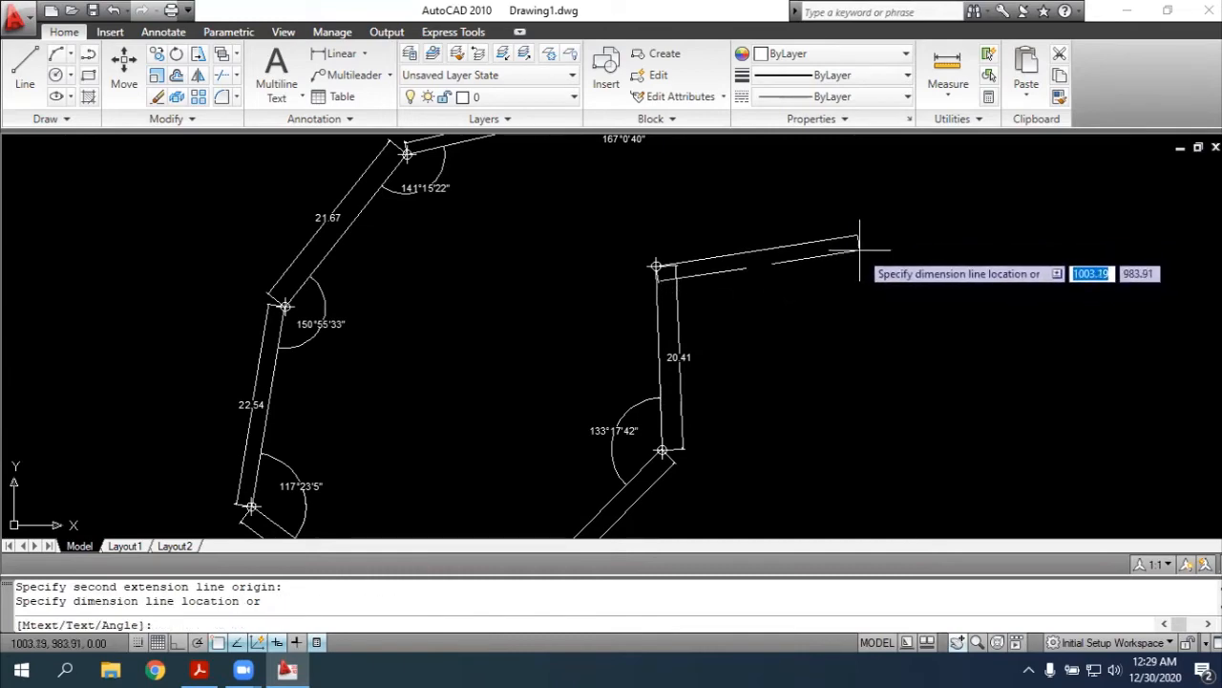
key(alt+Tab)
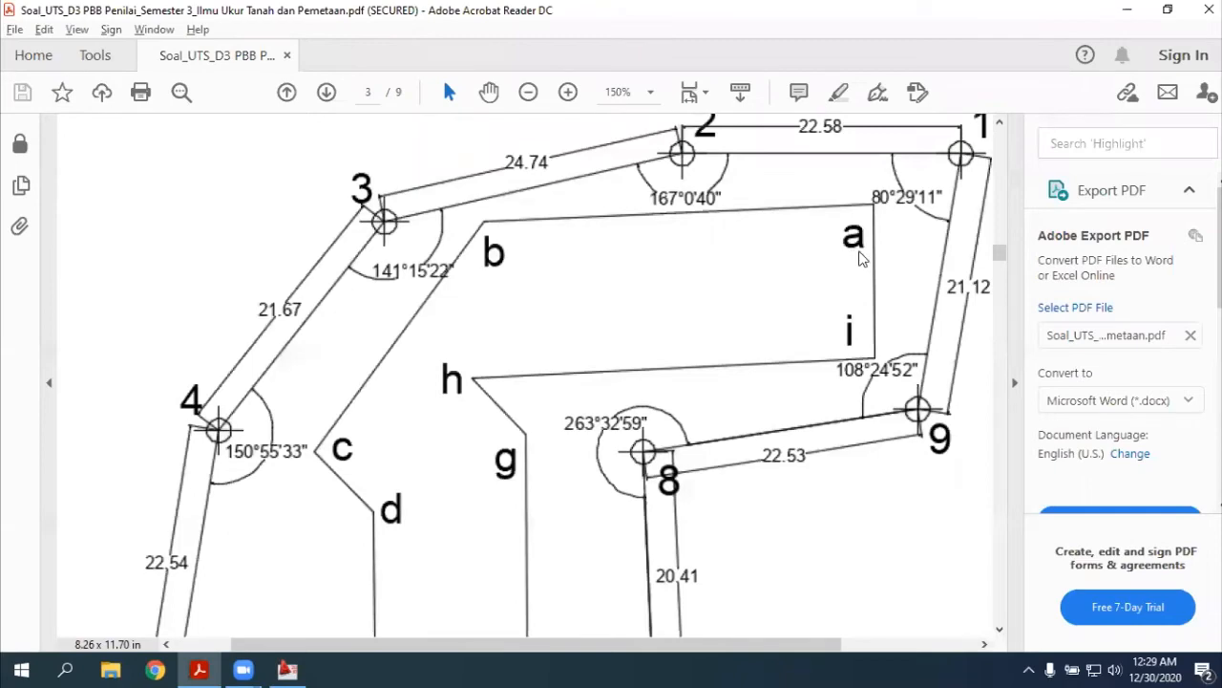
key(alt+Tab)
key(Escape)
Try an aligned dimension from the eastern end of side 8-9 to point 8, and erase it after checking the PDF sketch
scroll(928, 240, up, 2)
scroll(754, 231, up, 3)
scroll(742, 239, up, 2)
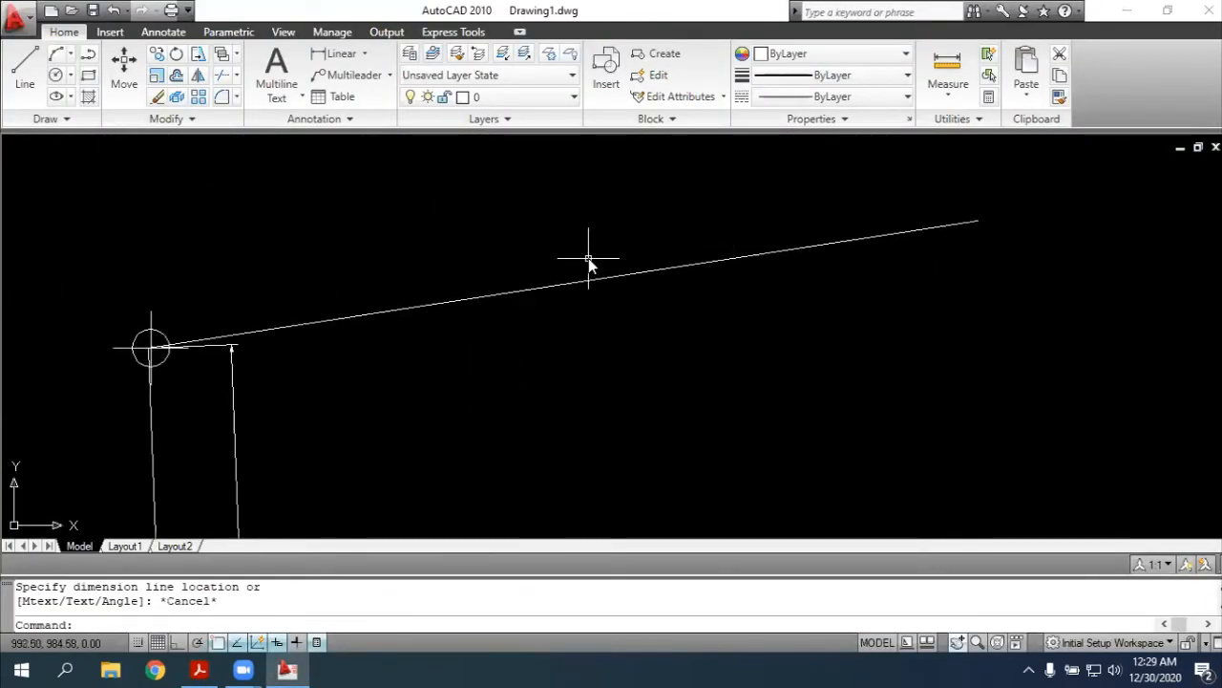
key(Return)
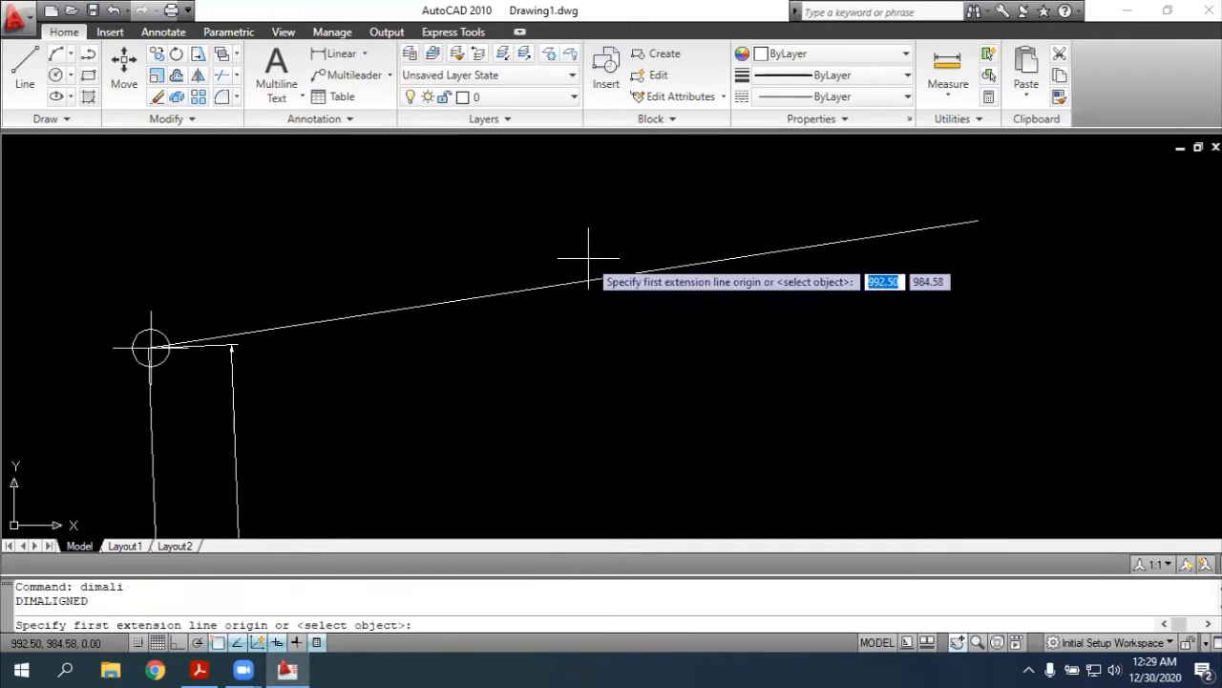
click(978, 220)
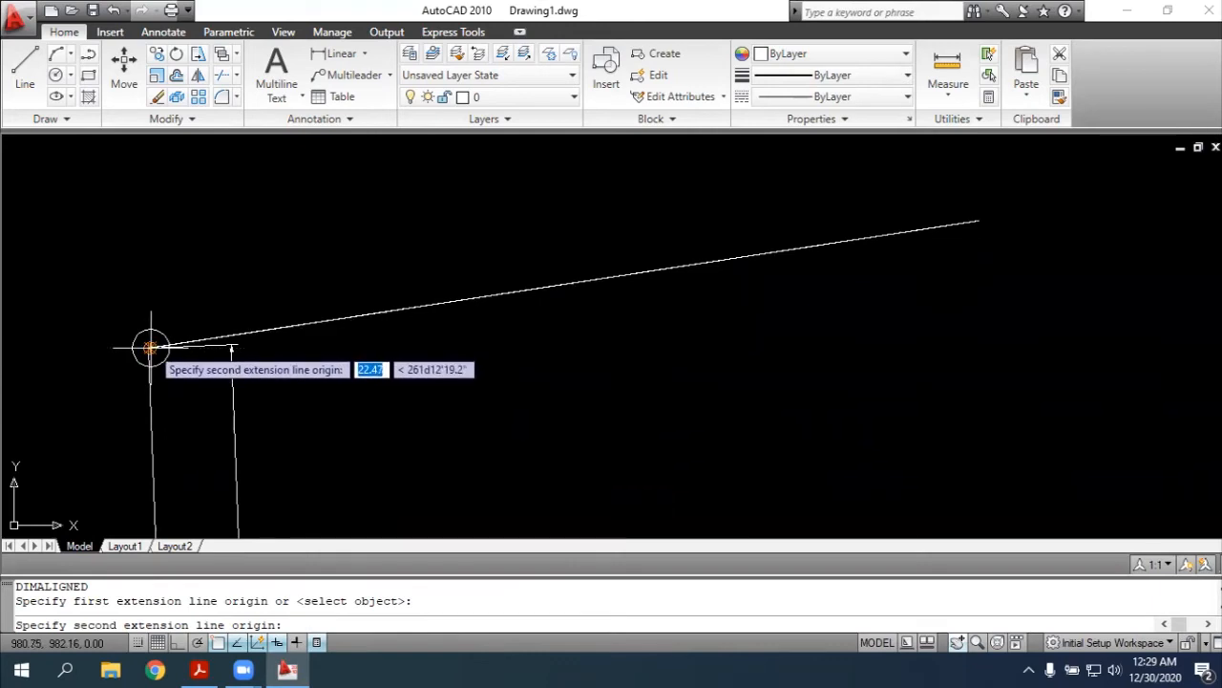
click(149, 347)
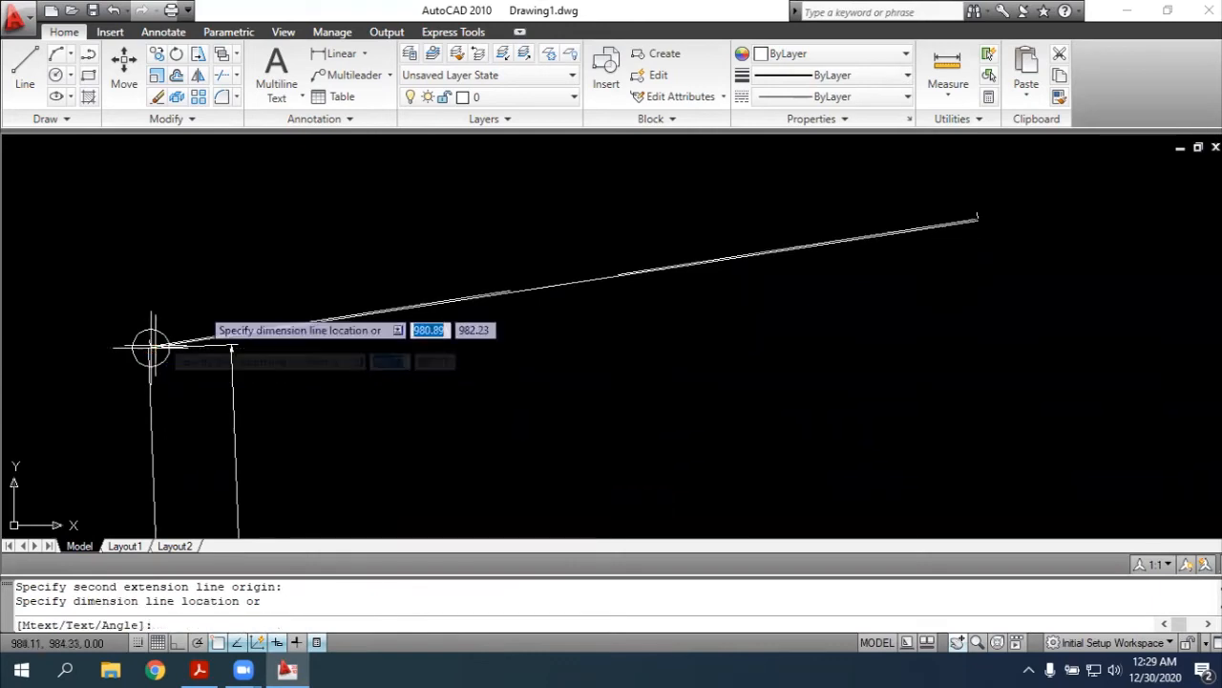
click(340, 354)
key(alt+Tab)
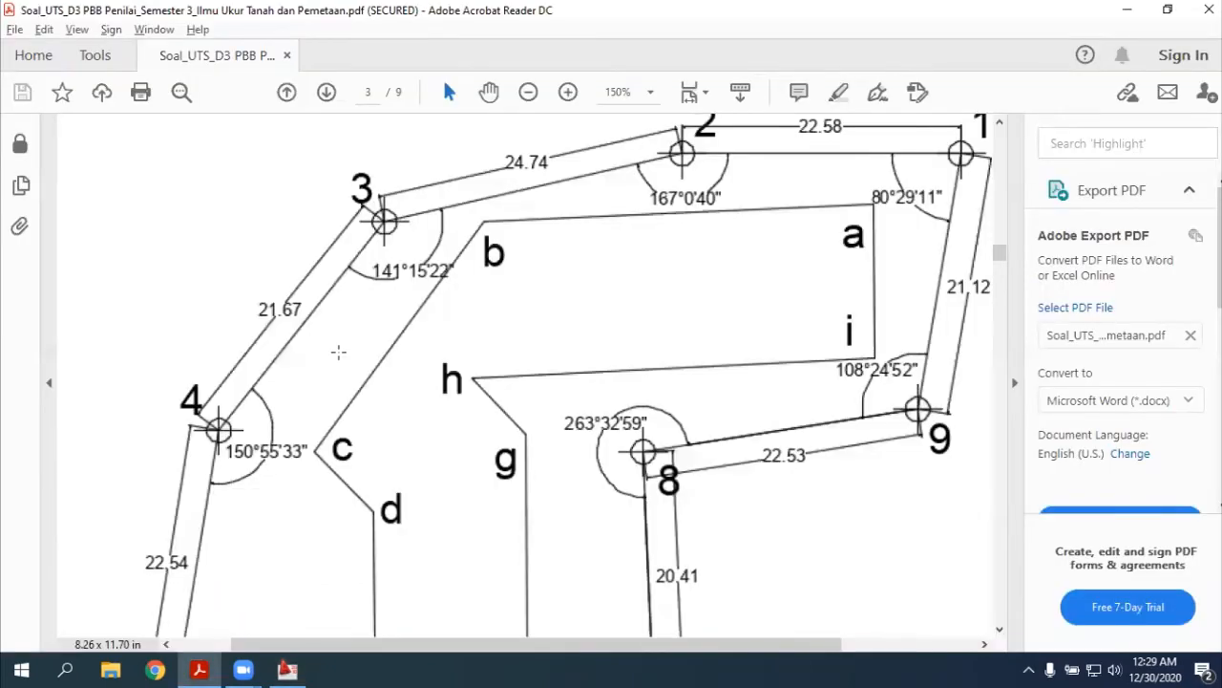
key(alt+Tab)
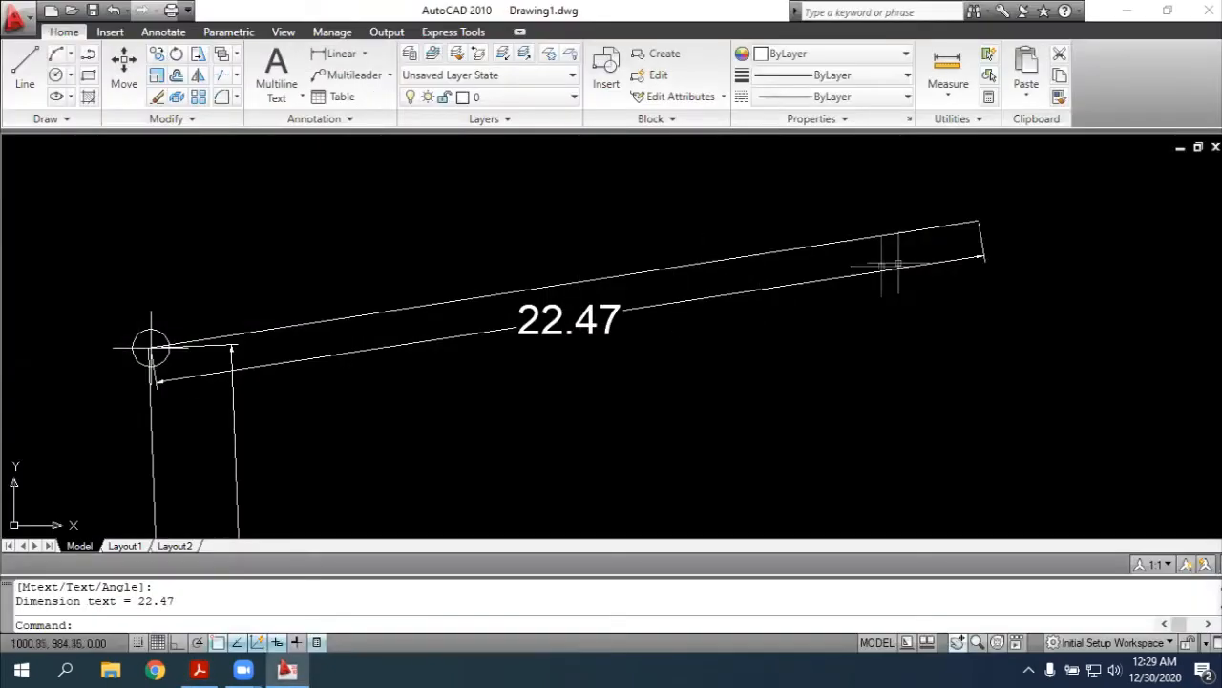
click(899, 269)
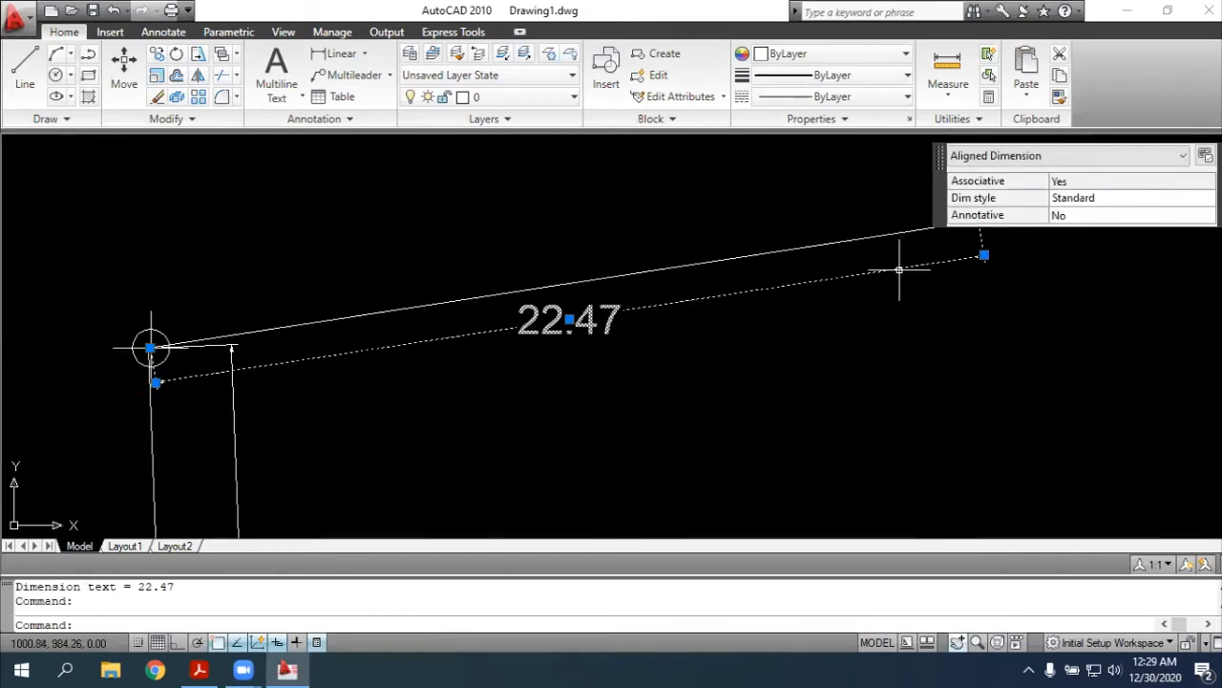
key(Delete)
Add an aligned dimension to side 8-9 from its eastern endpoint to point 8, placing the dimension line just south of the side
text(d)
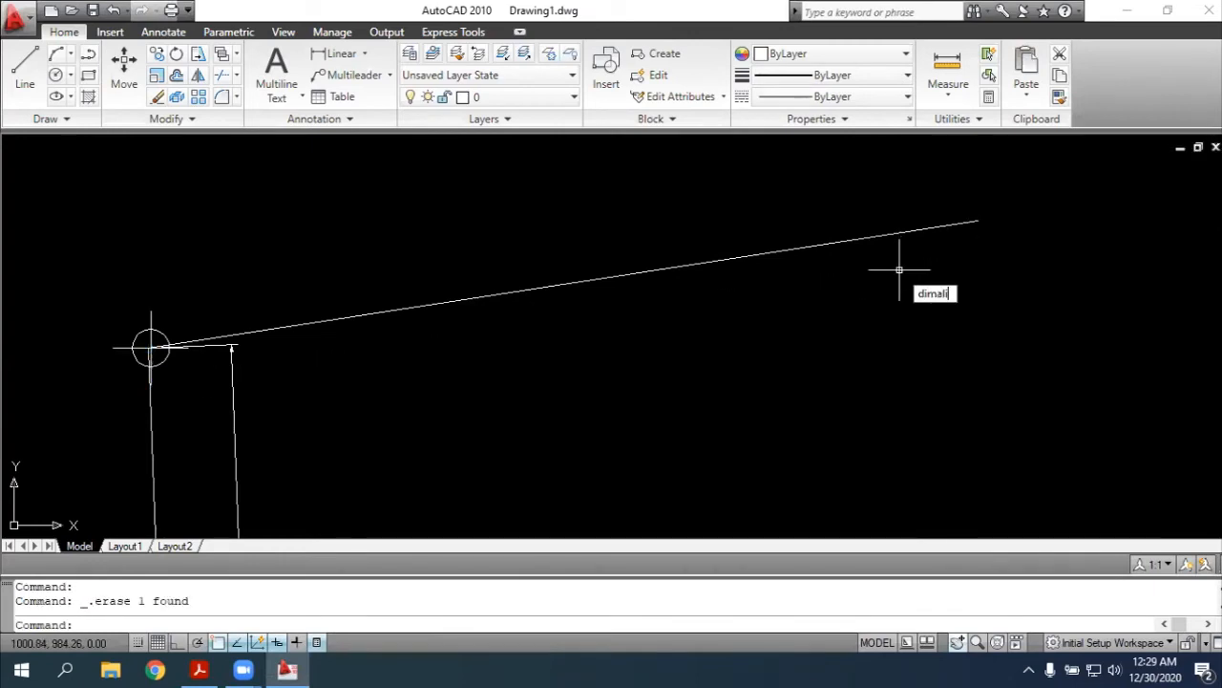
text(imali)
key(Return)
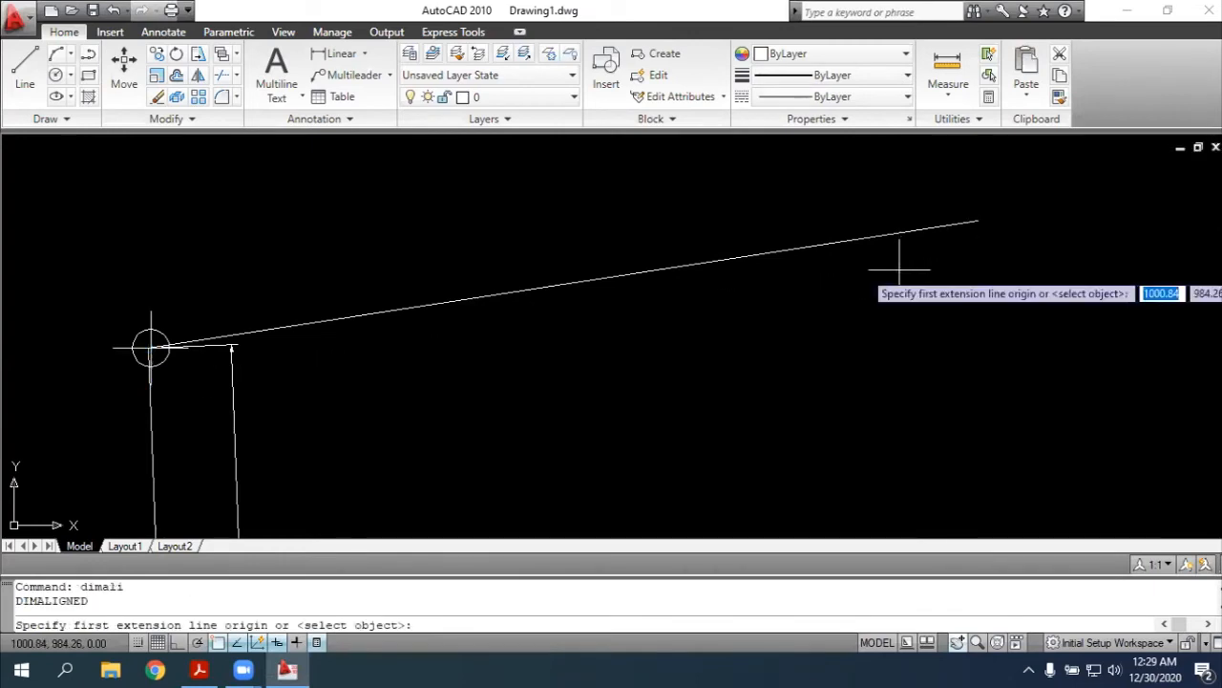
click(979, 220)
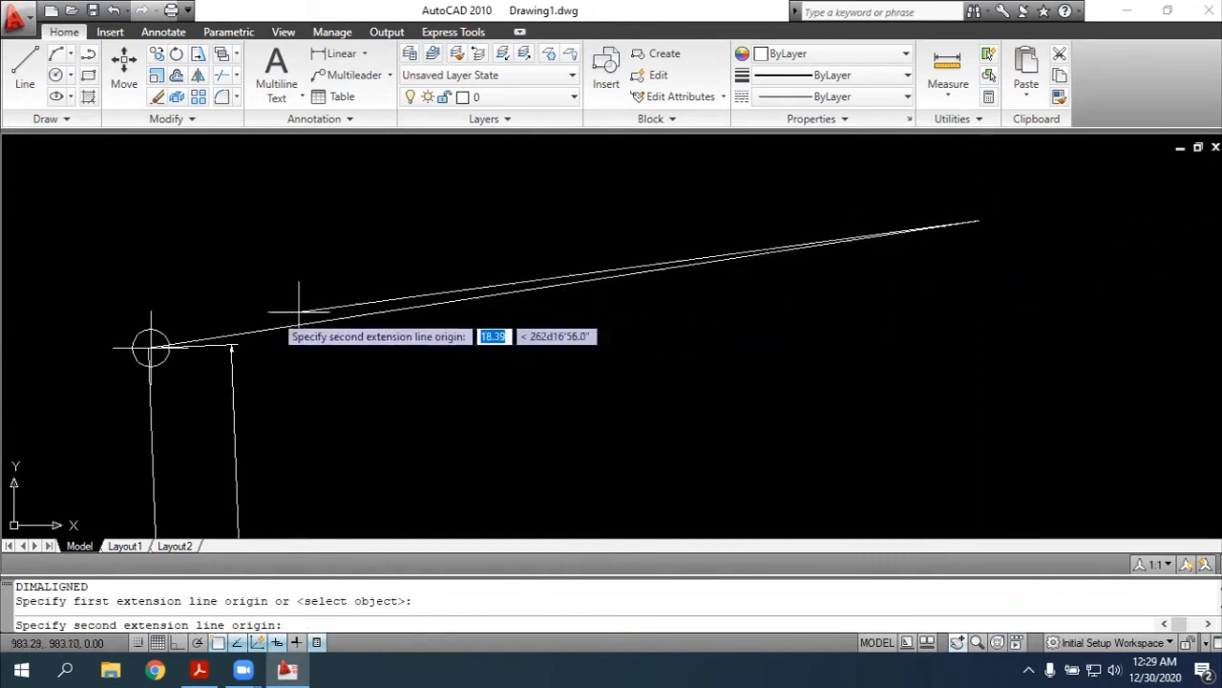
click(150, 347)
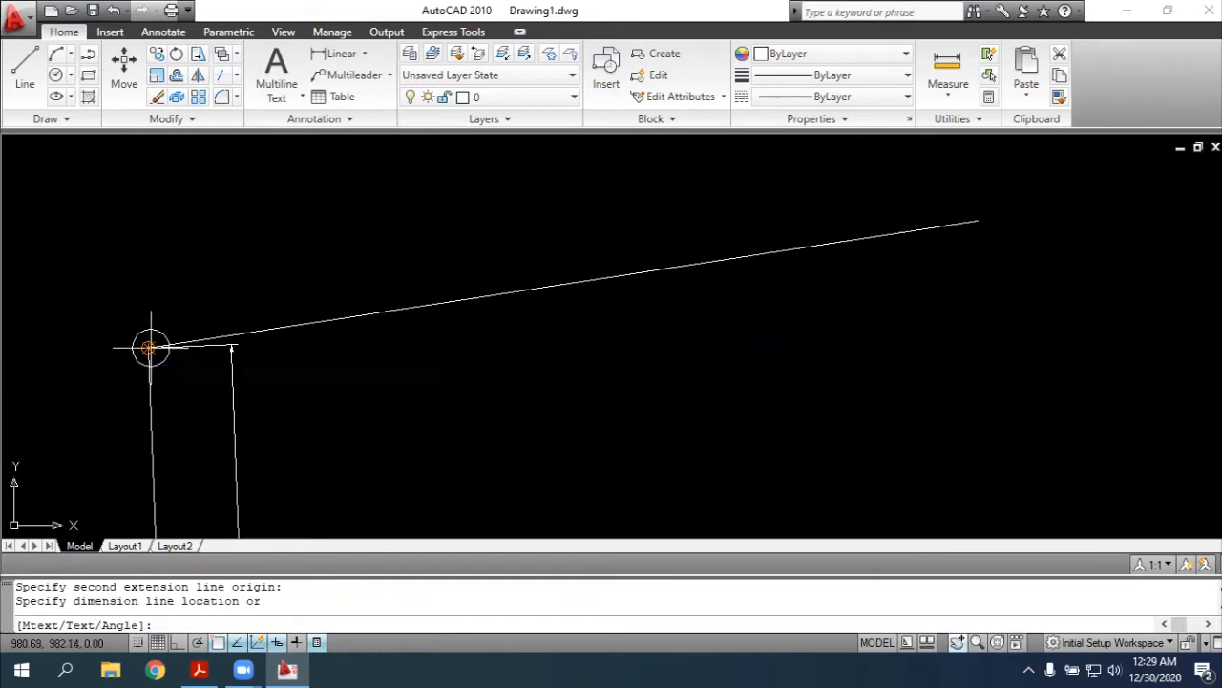
click(477, 356)
key(Escape)
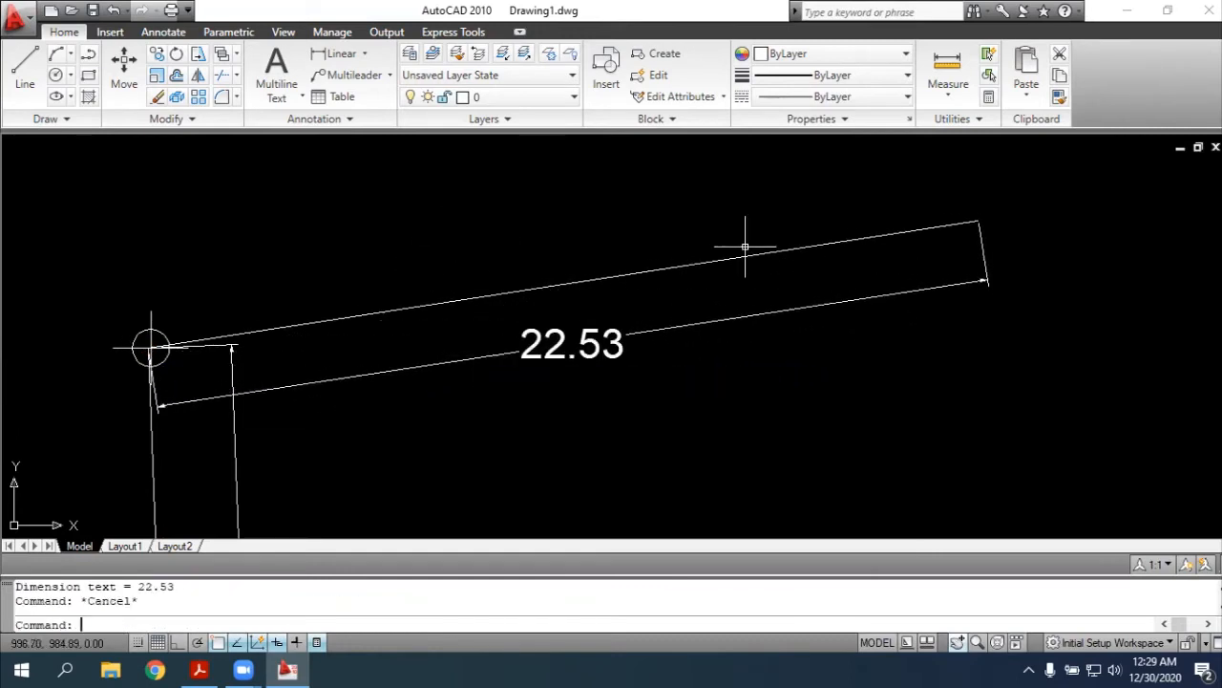
Try an angular dimension at point 8 by selecting sides 8-9 and 7-8, and undo it after inspecting the placement
scroll(615, 225, down, 5)
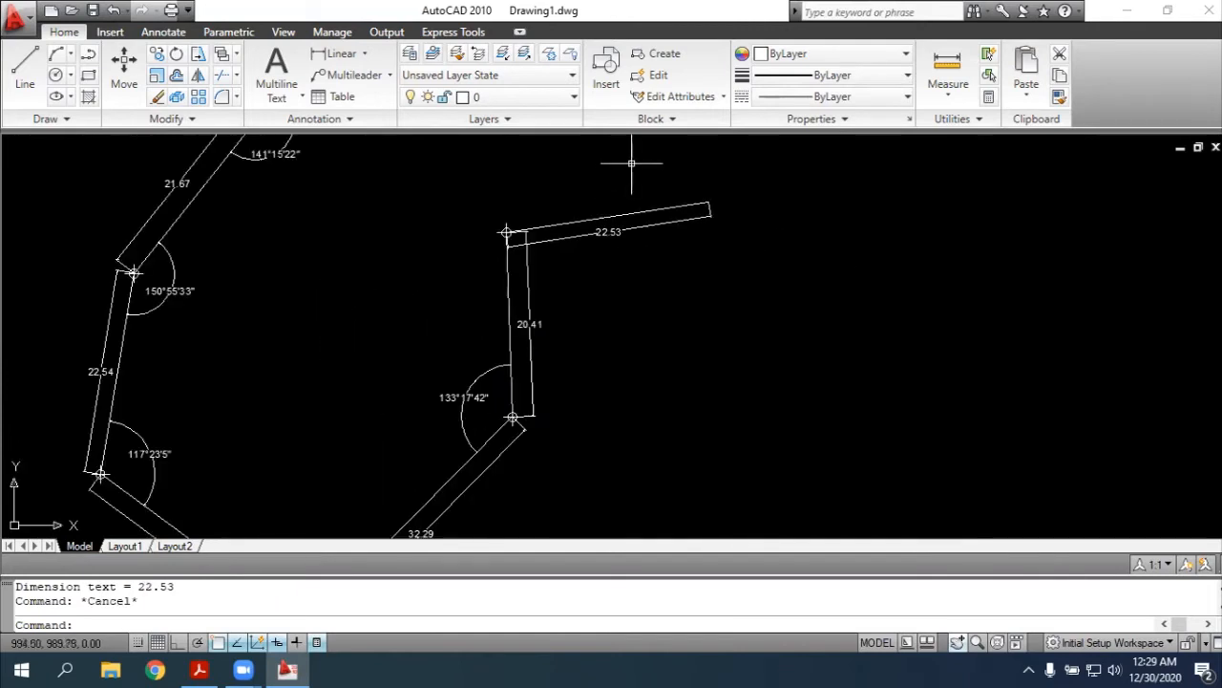
key(Return)
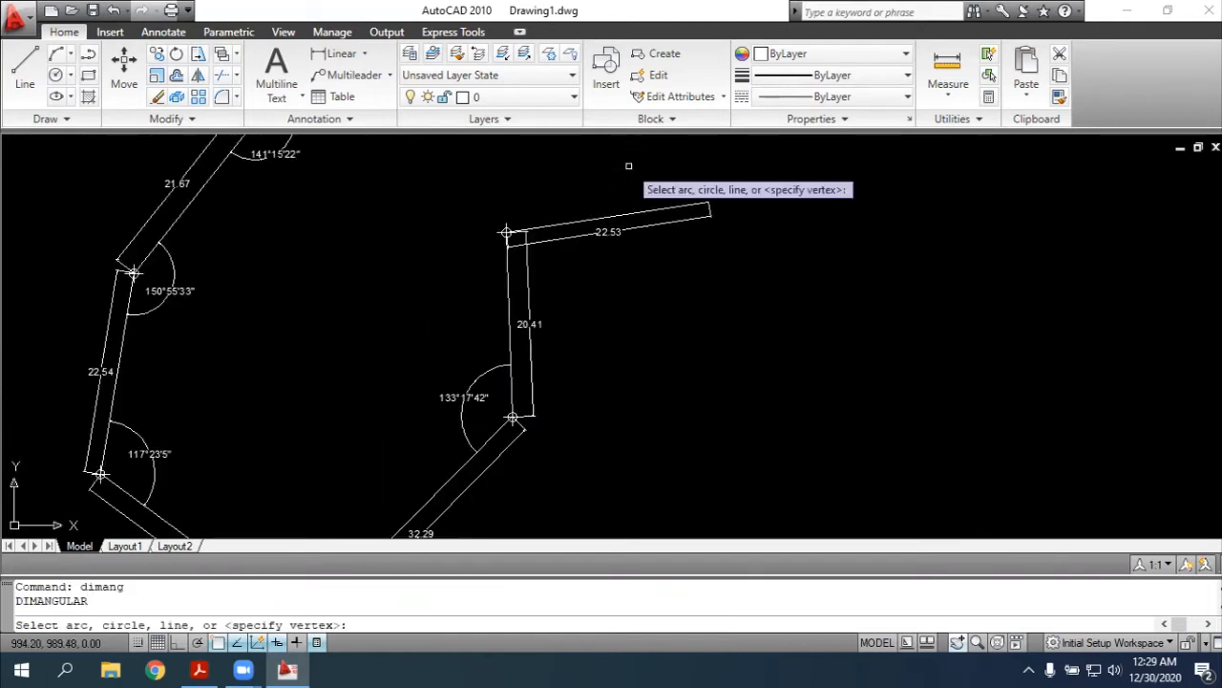
click(506, 232)
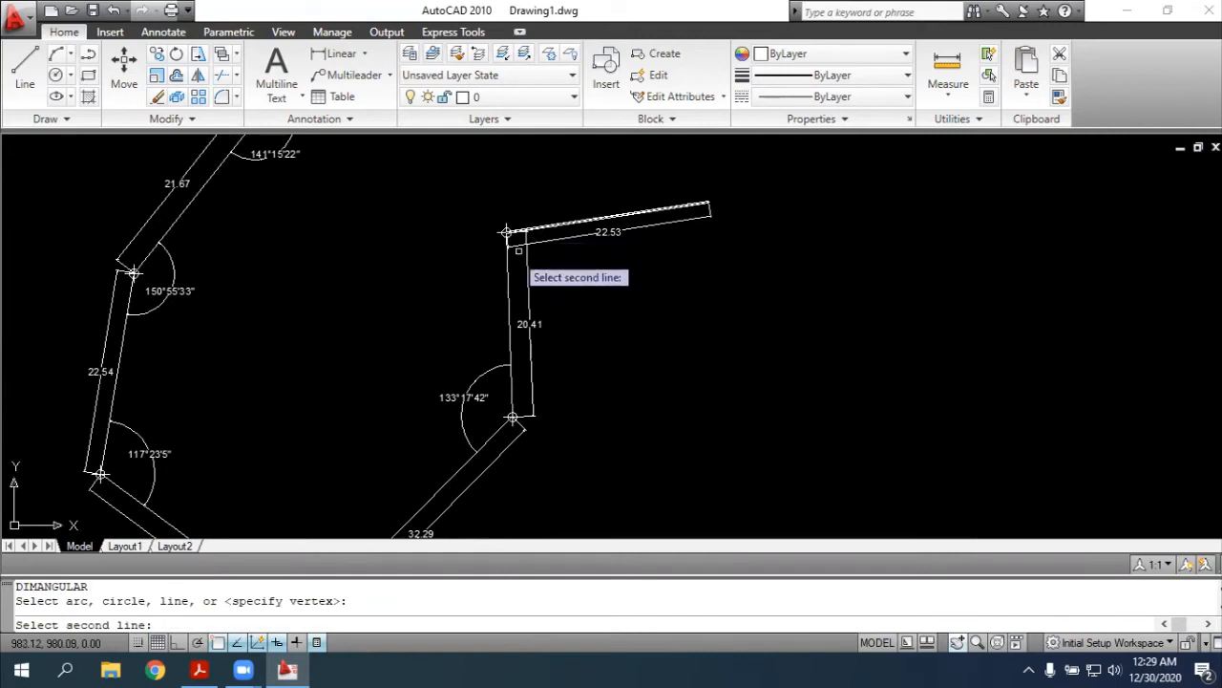
click(509, 250)
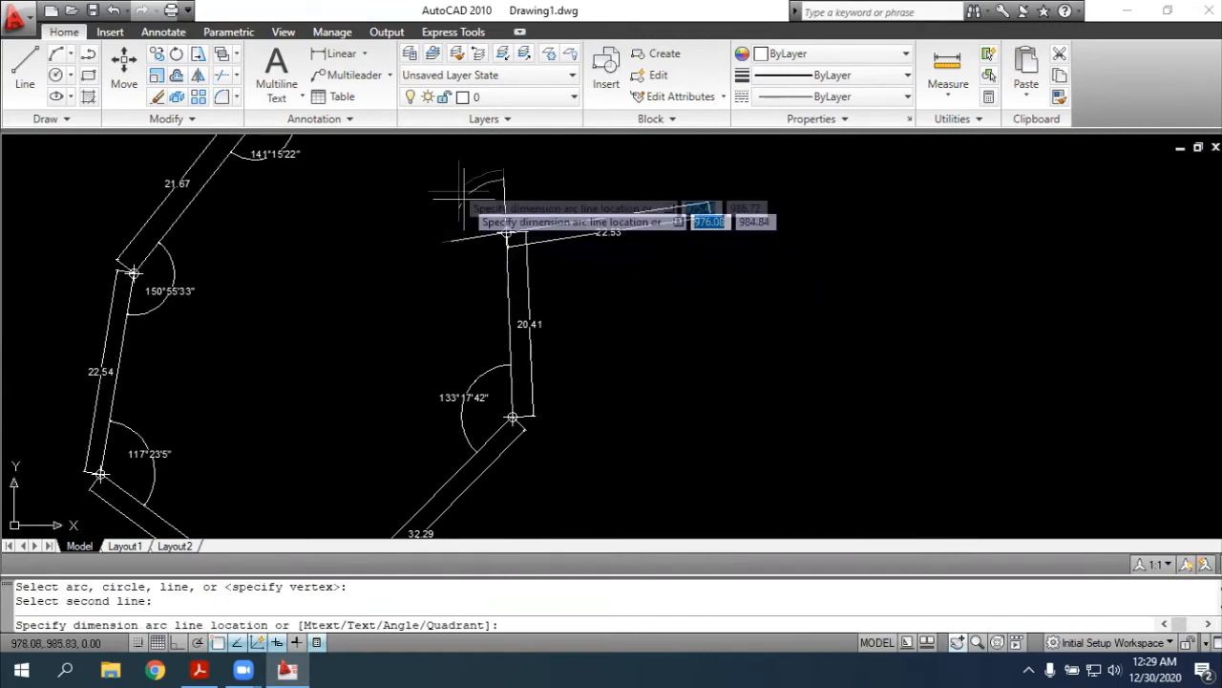
click(450, 190)
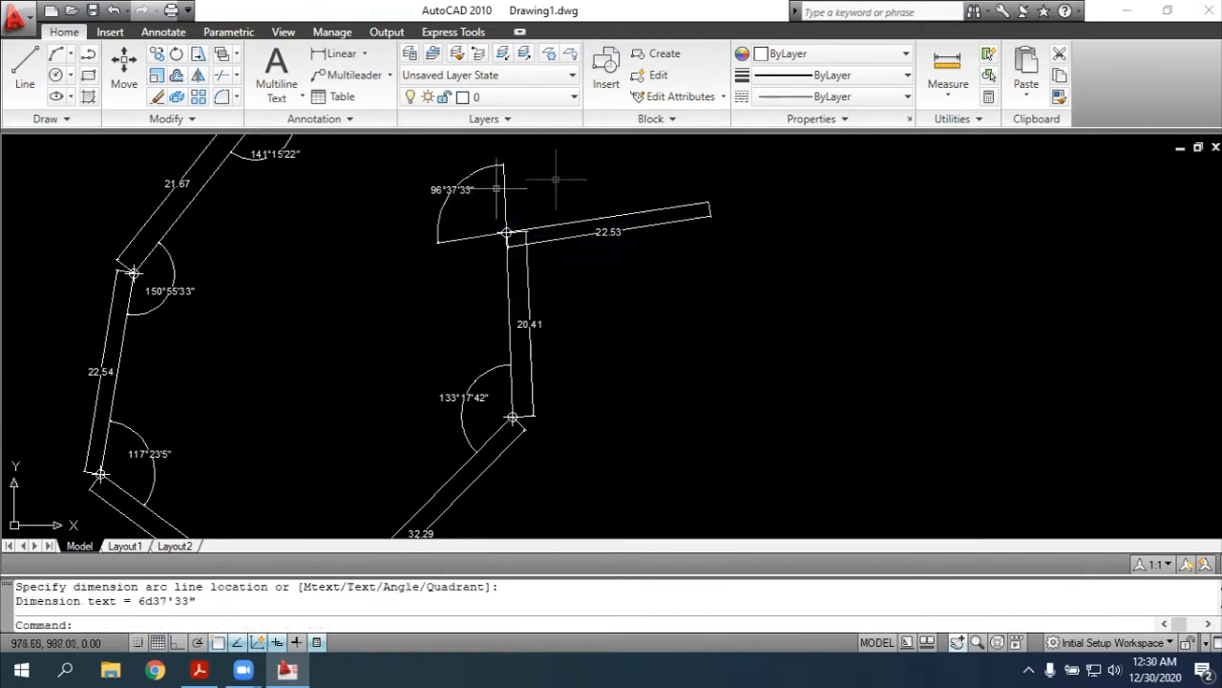
scroll(469, 183, up, 3)
scroll(469, 183, up, 2)
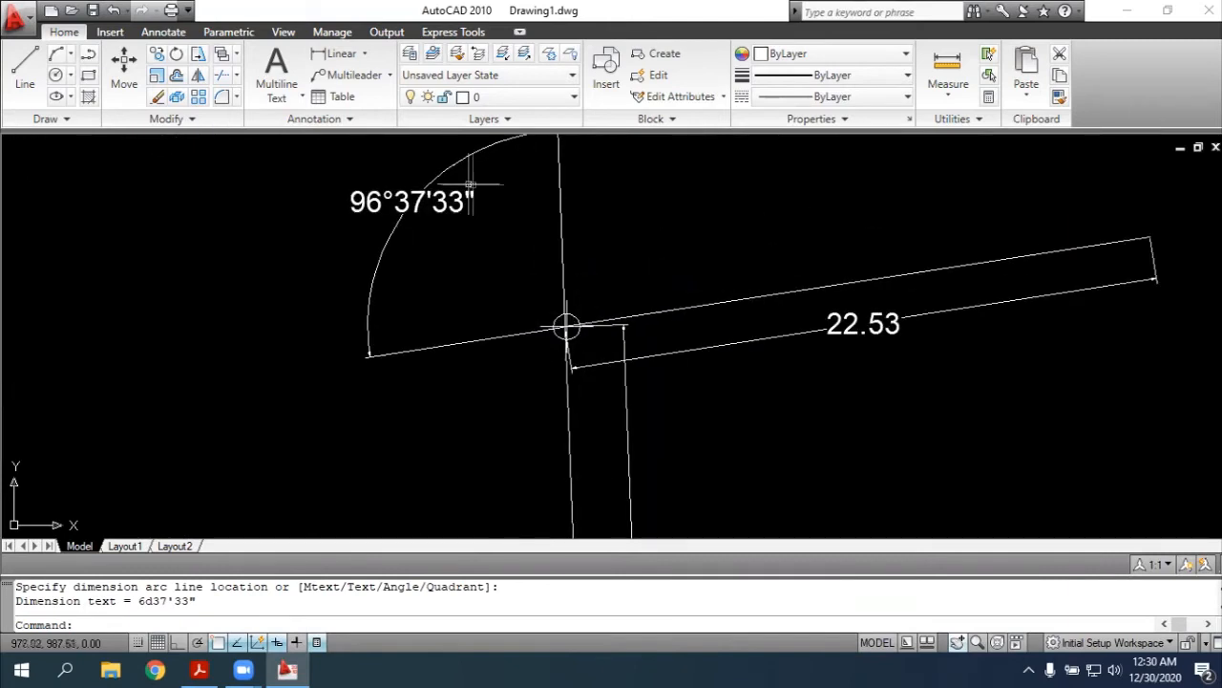
key(Escape)
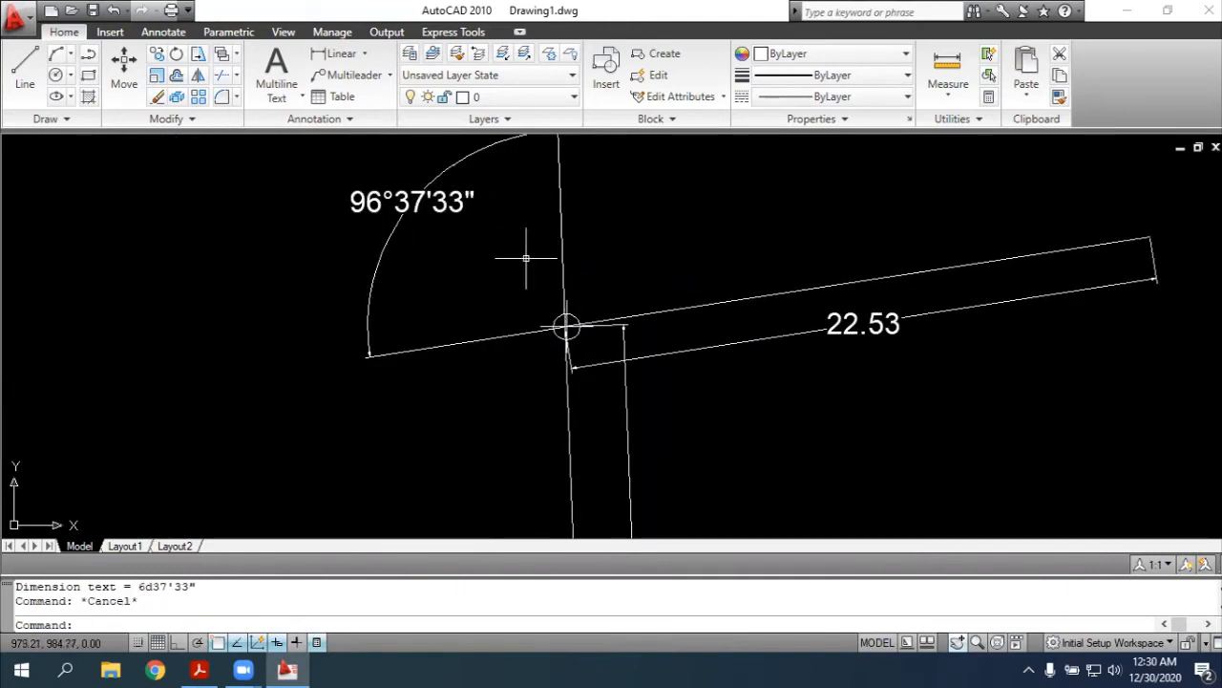
key(ctrl+z)
key(ctrl+z)
text(d)
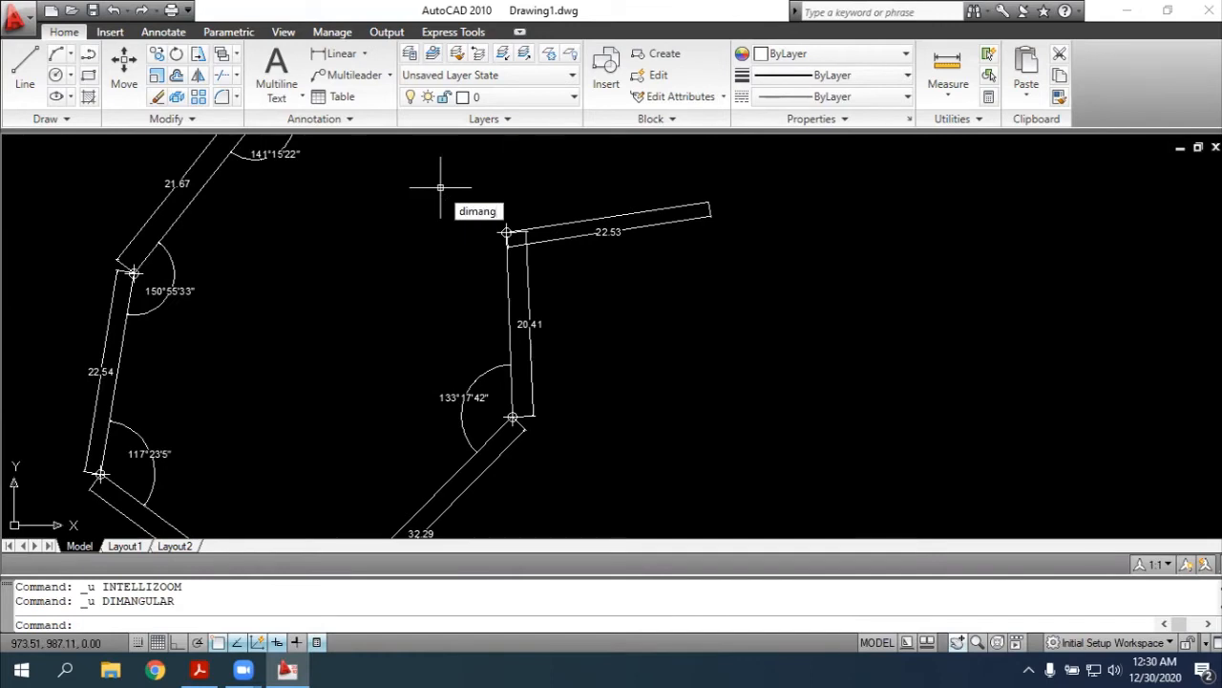
text(imang)
key(Return)
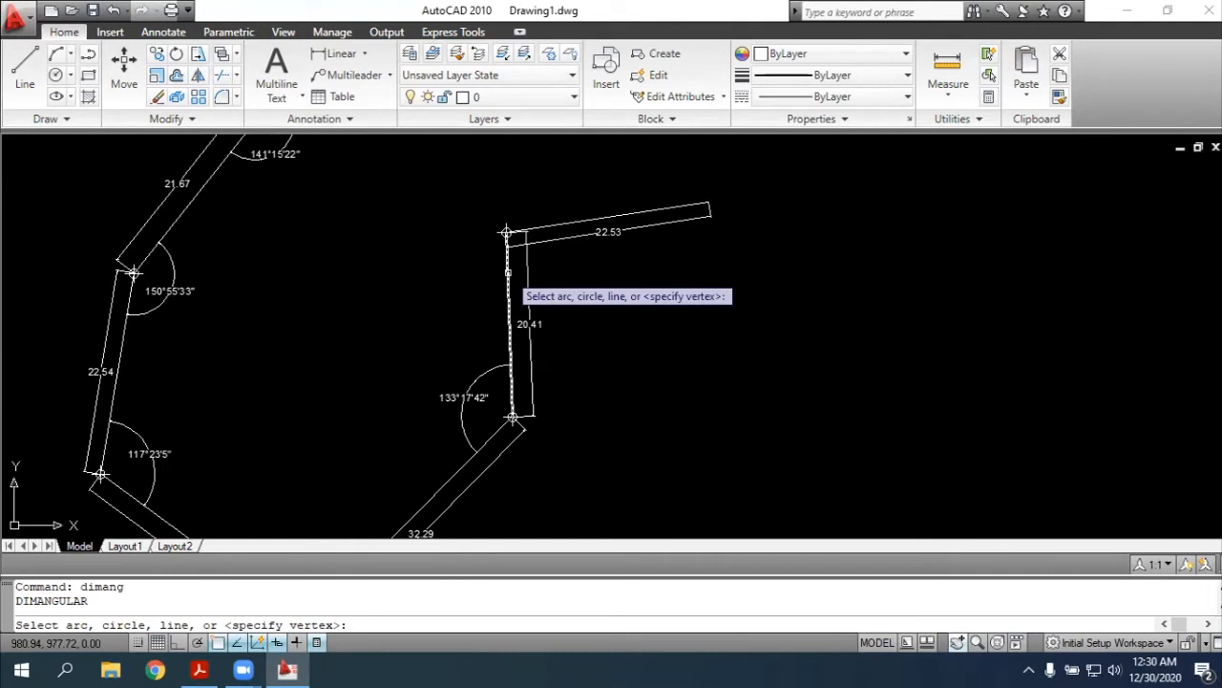
click(506, 355)
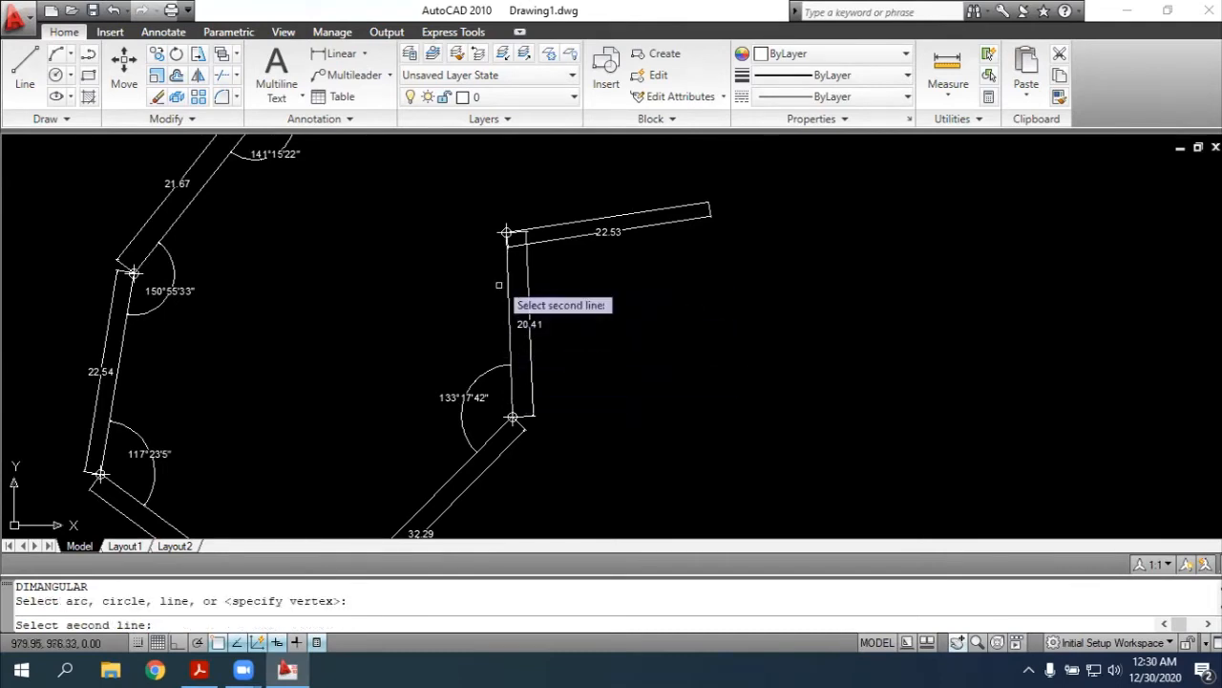
click(562, 224)
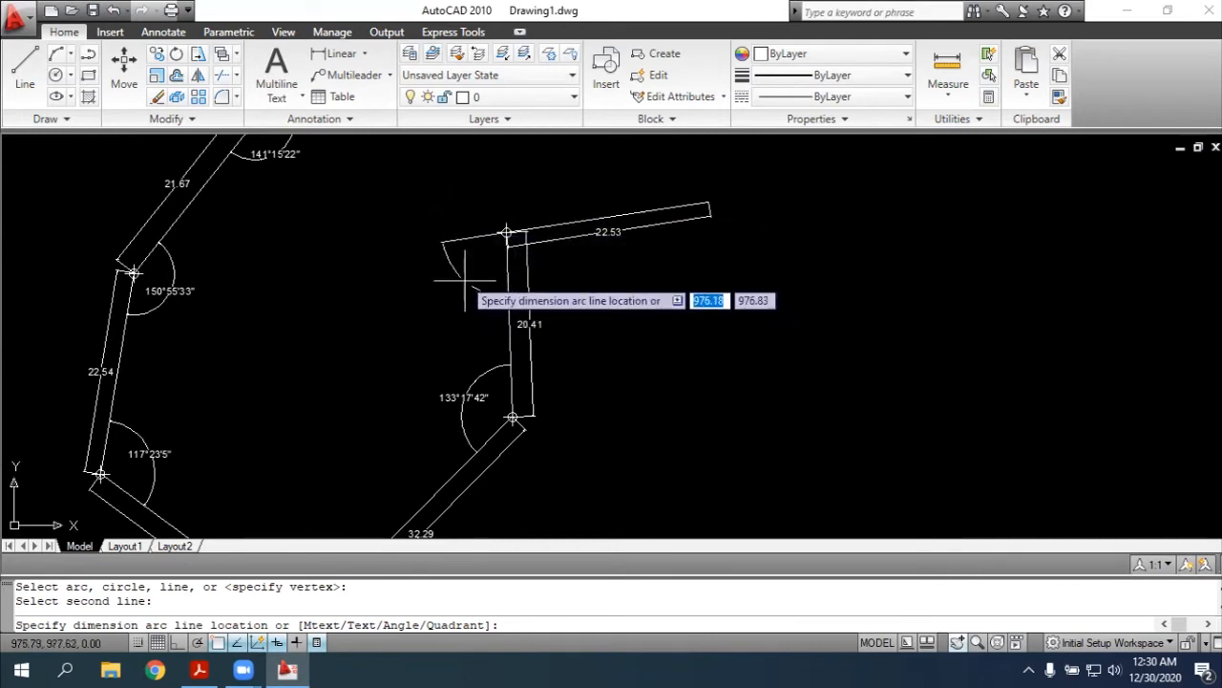
key(Escape)
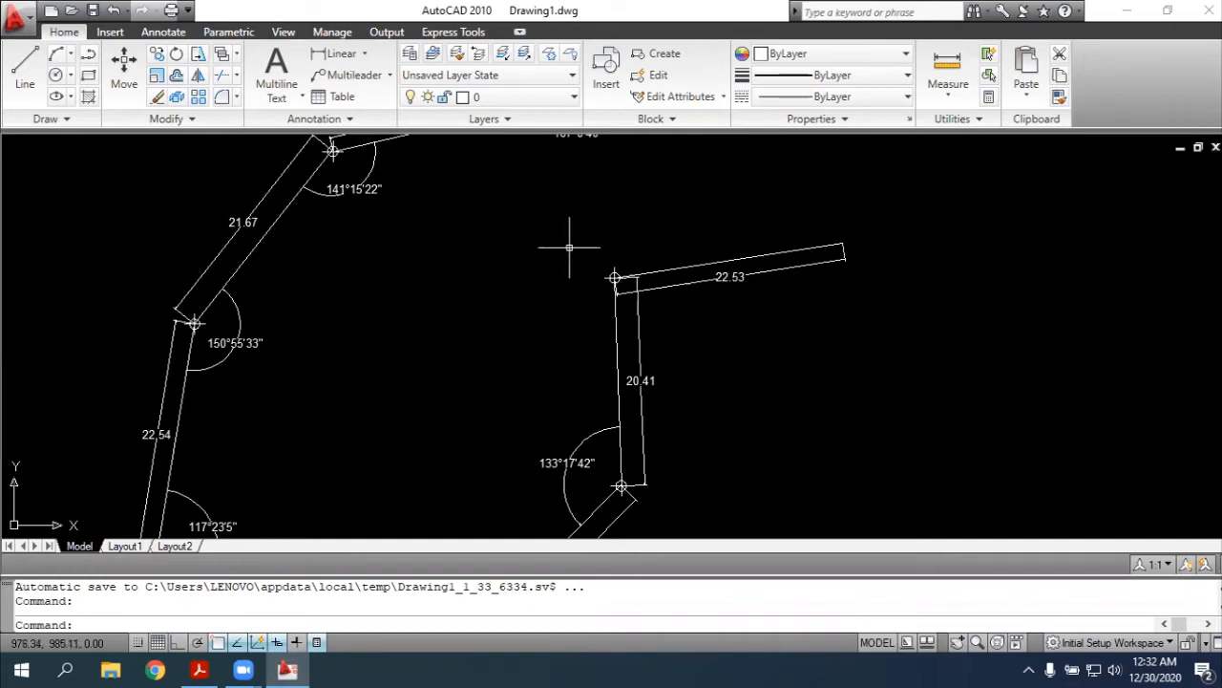
Dimension the outer angle at vertex 8 from point 7 to the eastern end of side 8-9, and compare it with the PDF sketch
text(dim)
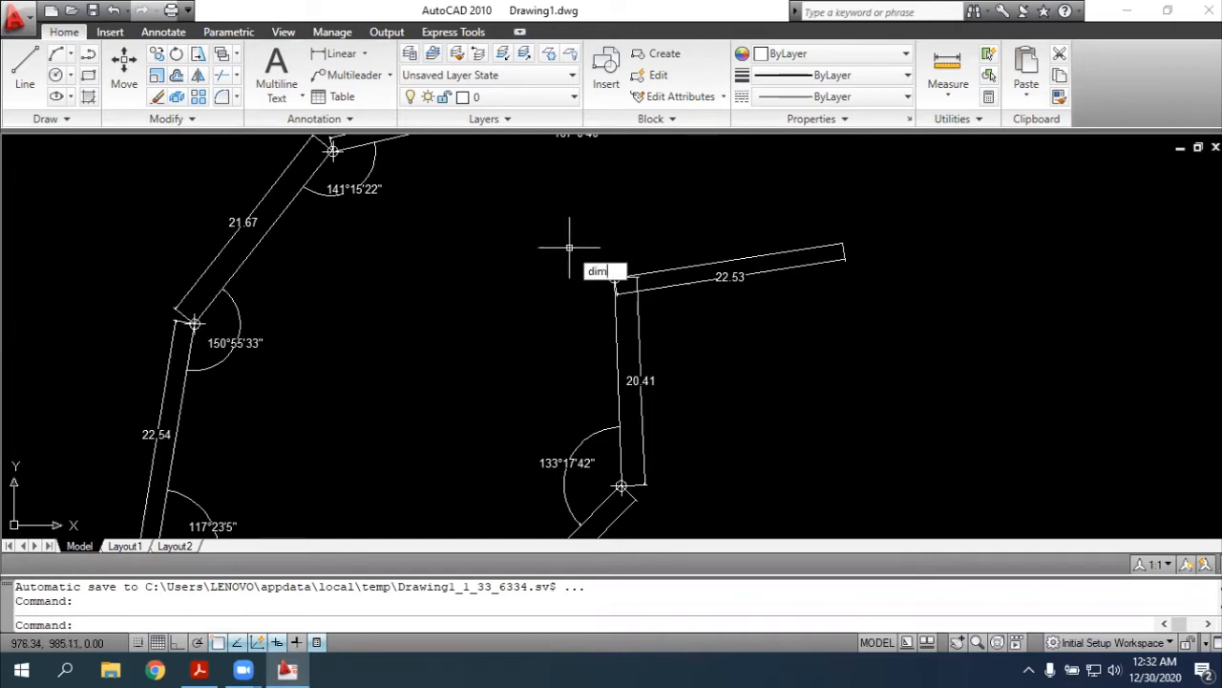
key(Return)
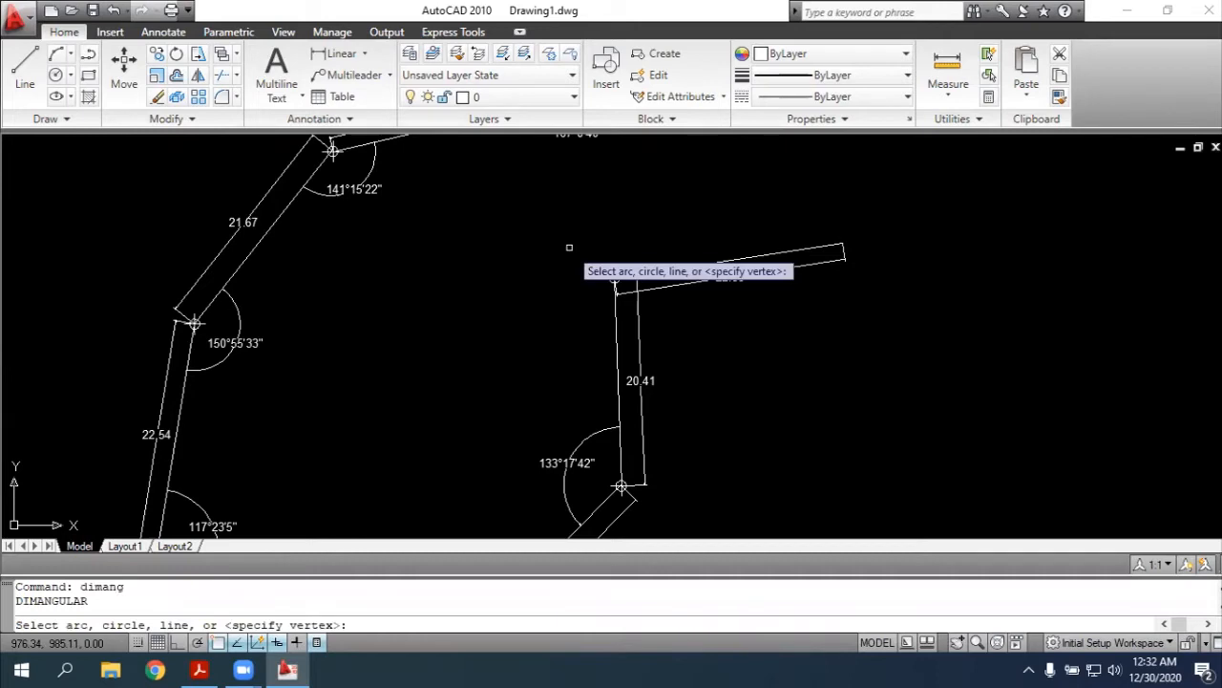
key(Return)
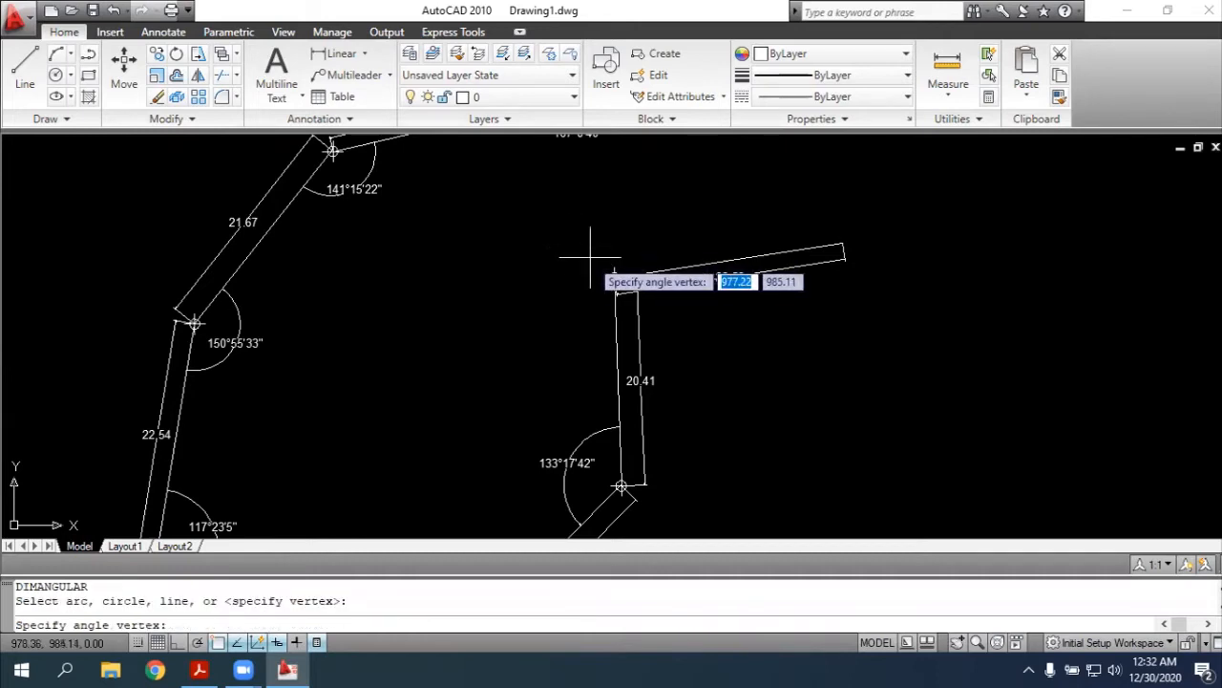
click(614, 278)
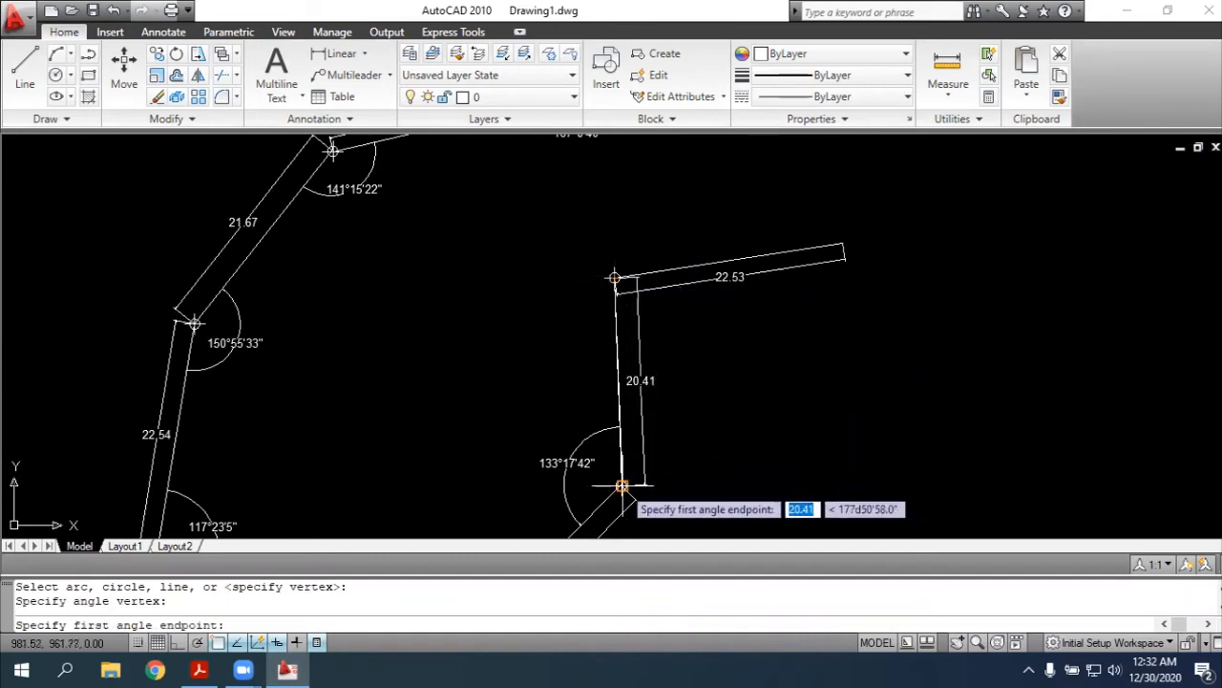
click(622, 486)
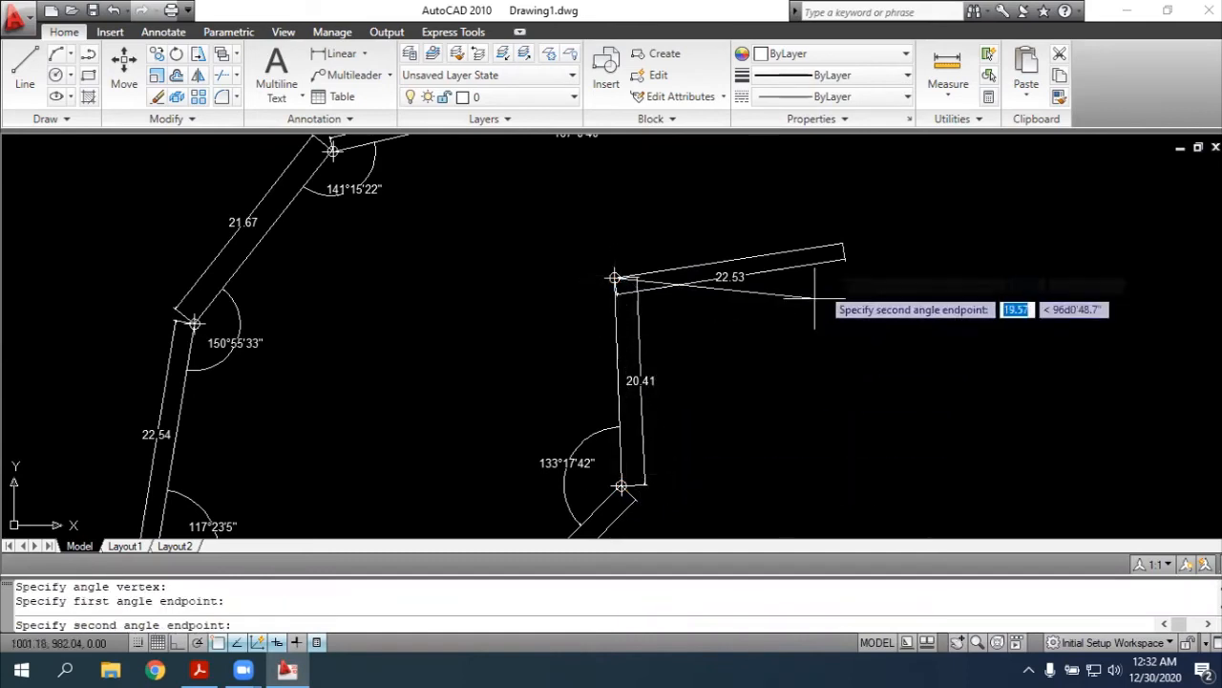
click(843, 244)
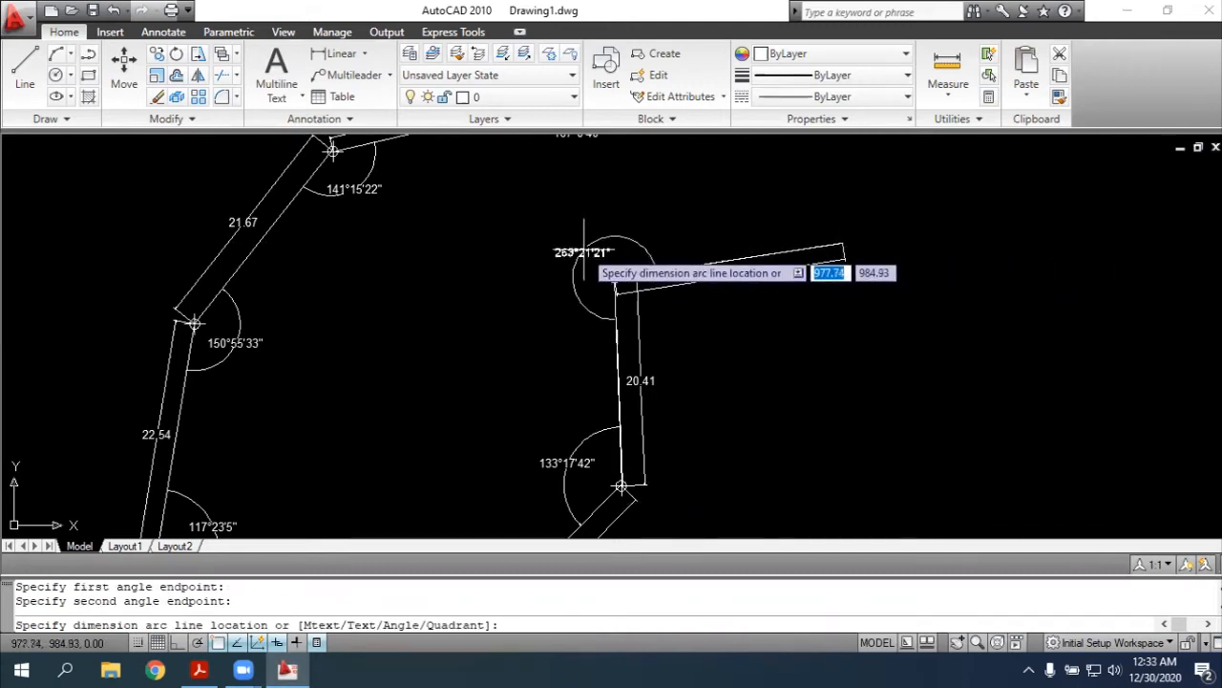
click(578, 254)
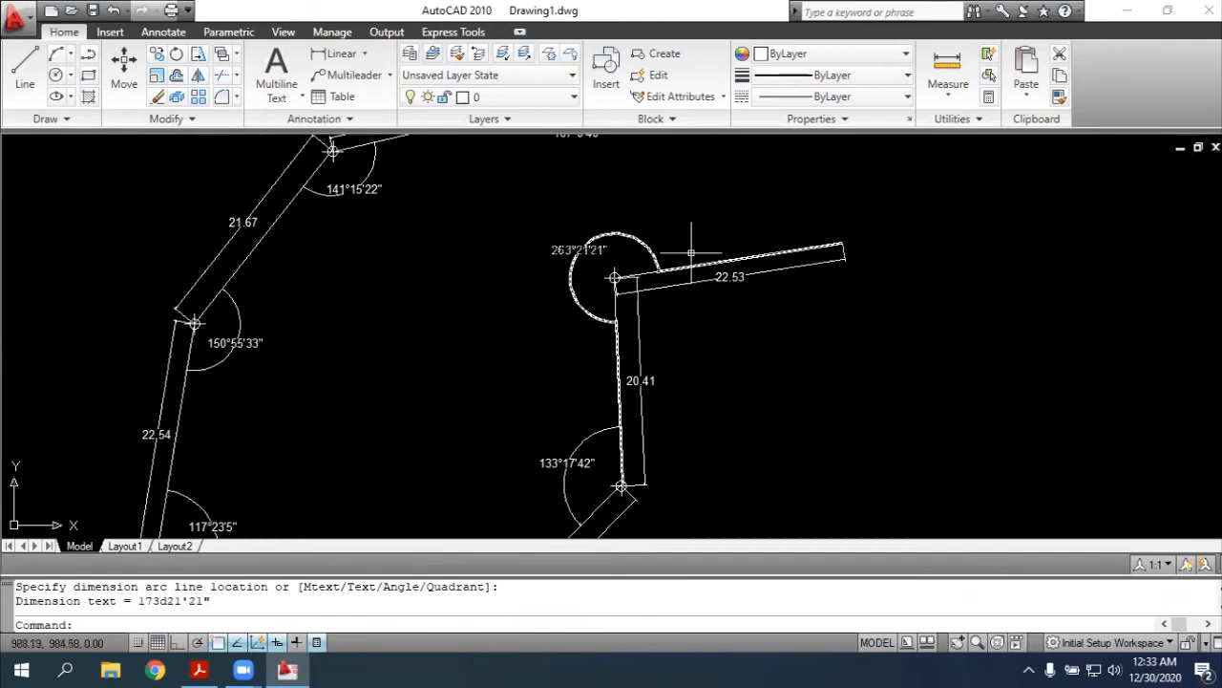
key(alt+Tab)
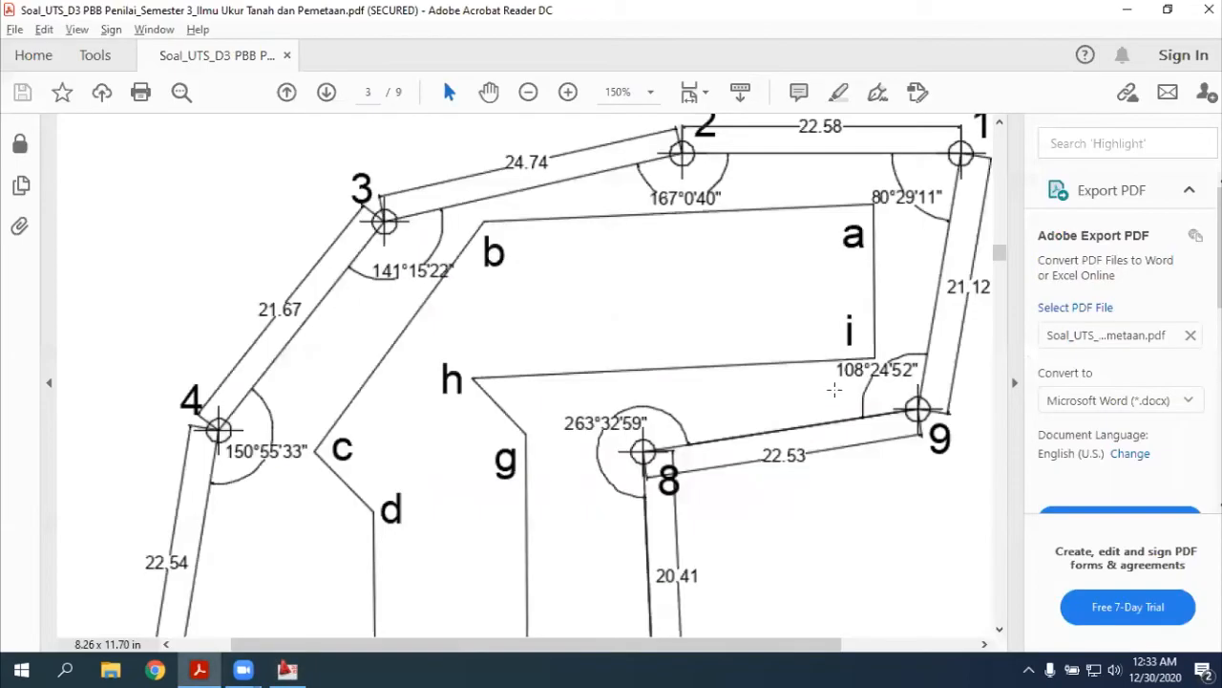
key(alt+Tab)
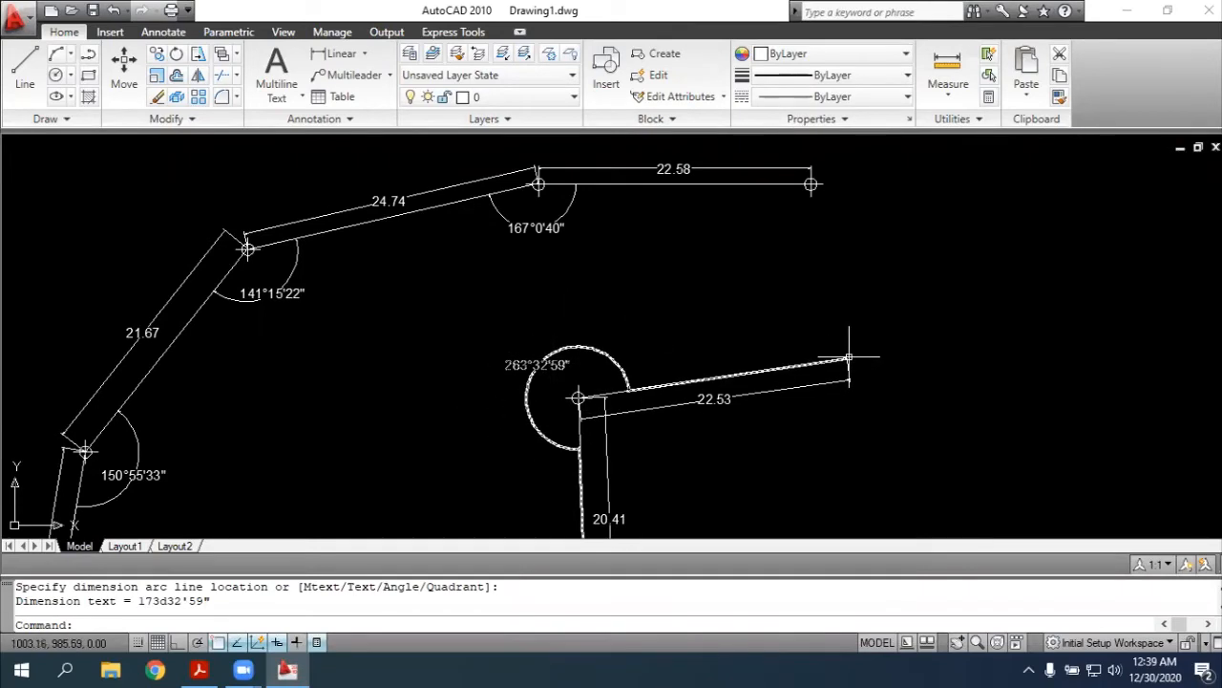
Place a point marker at the eastern endpoint of side 8-9 to mark point 9
text(oint)
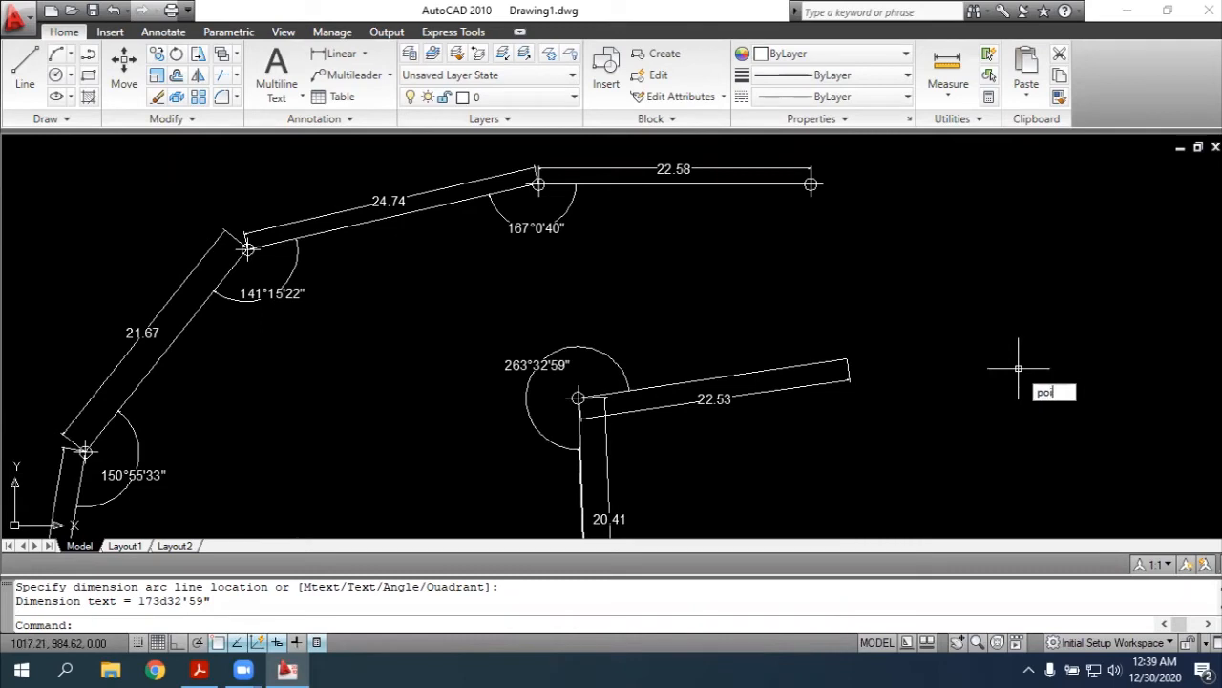
key(Return)
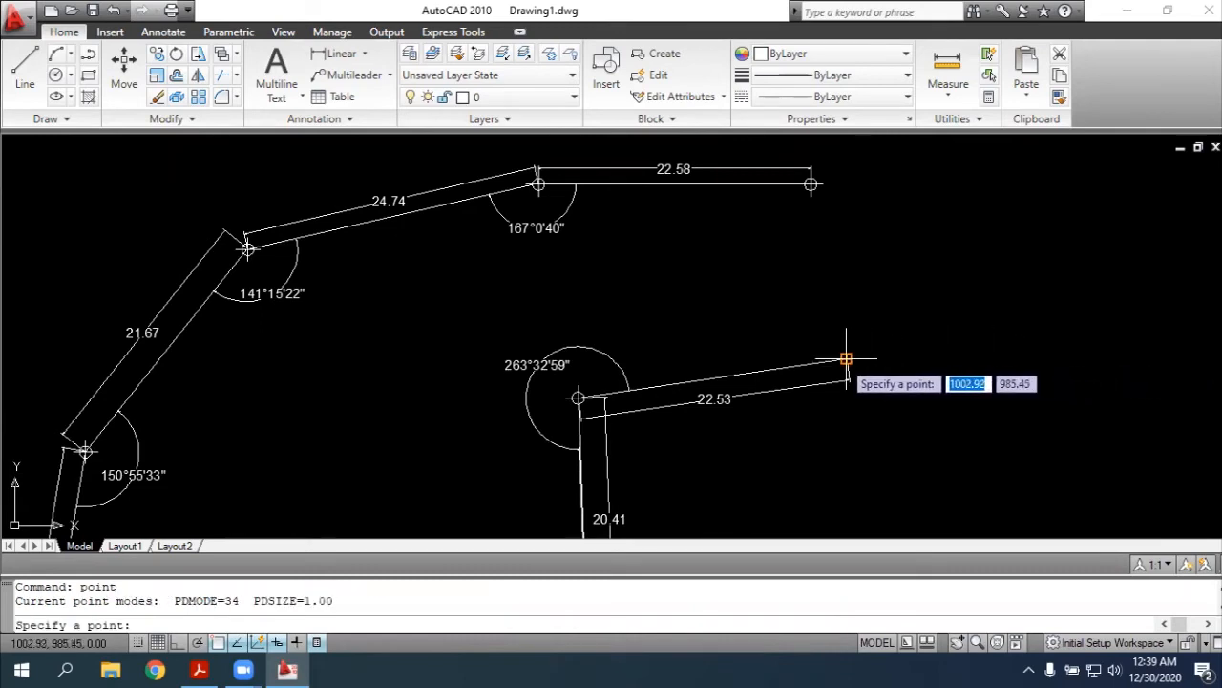
scroll(846, 358, up, 6)
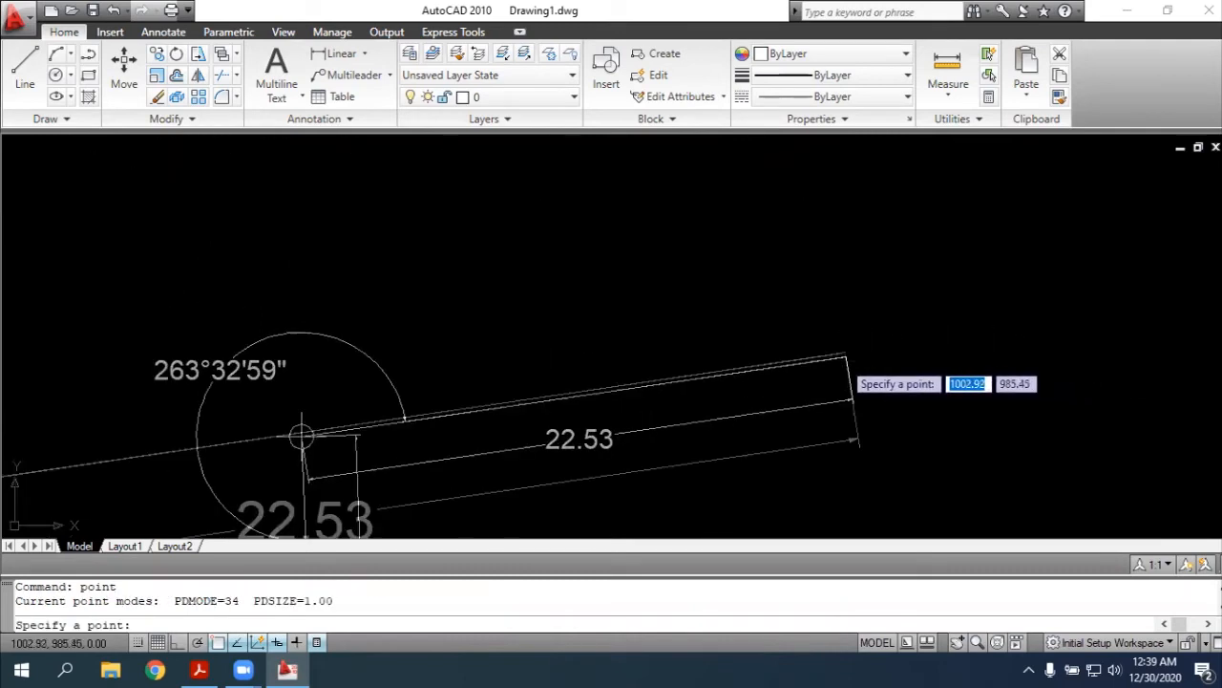
click(846, 356)
key(Escape)
scroll(834, 318, down, 3)
scroll(622, 308, down, 8)
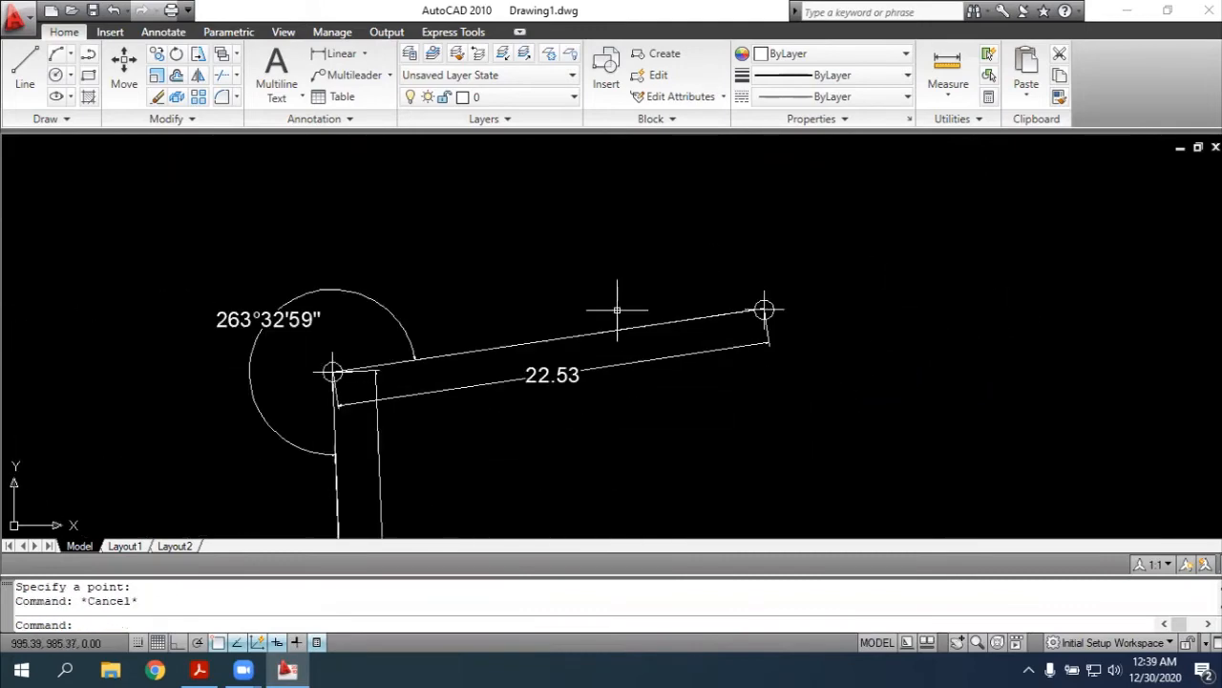
Check the next side in the PDF sketch and draw a polyline over side 8-9 from point 9 to point 8
scroll(629, 247, up, 5)
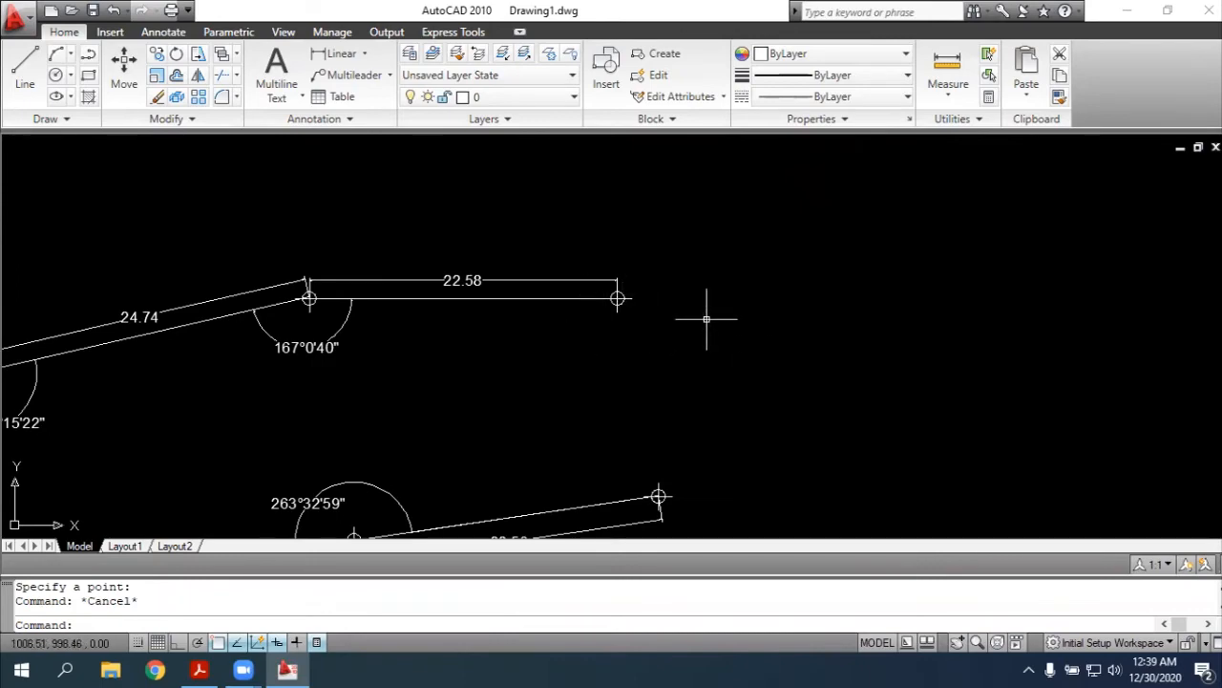
key(alt+Tab)
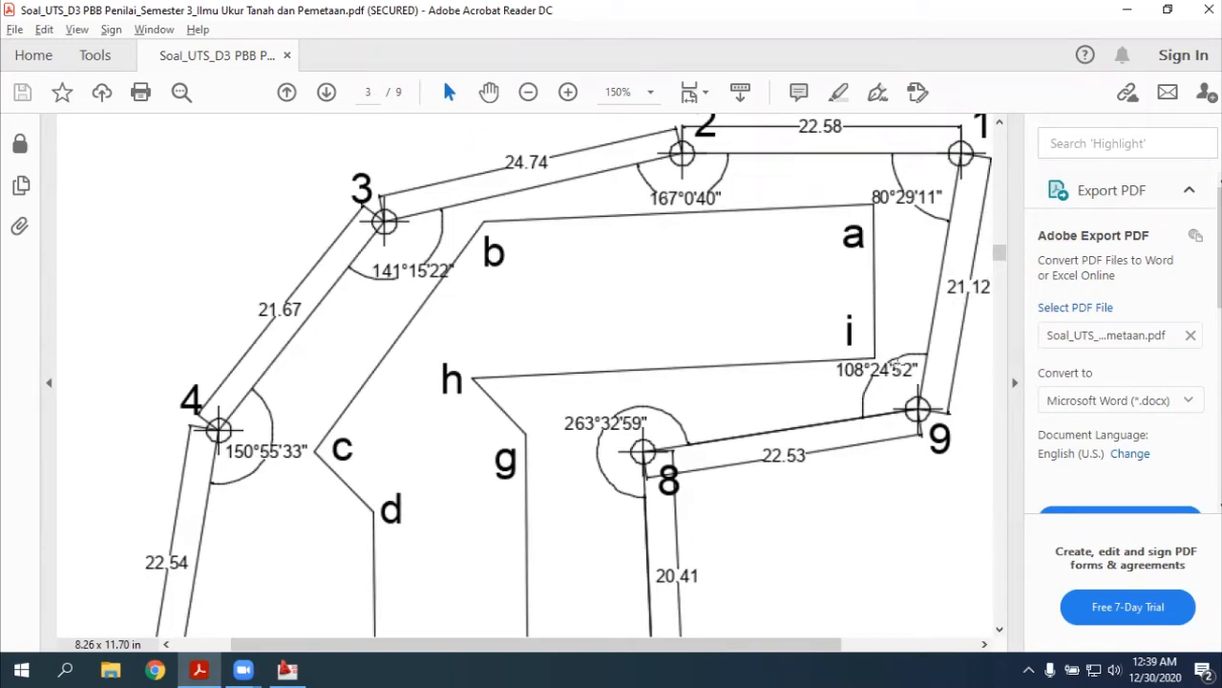
key(alt+Tab)
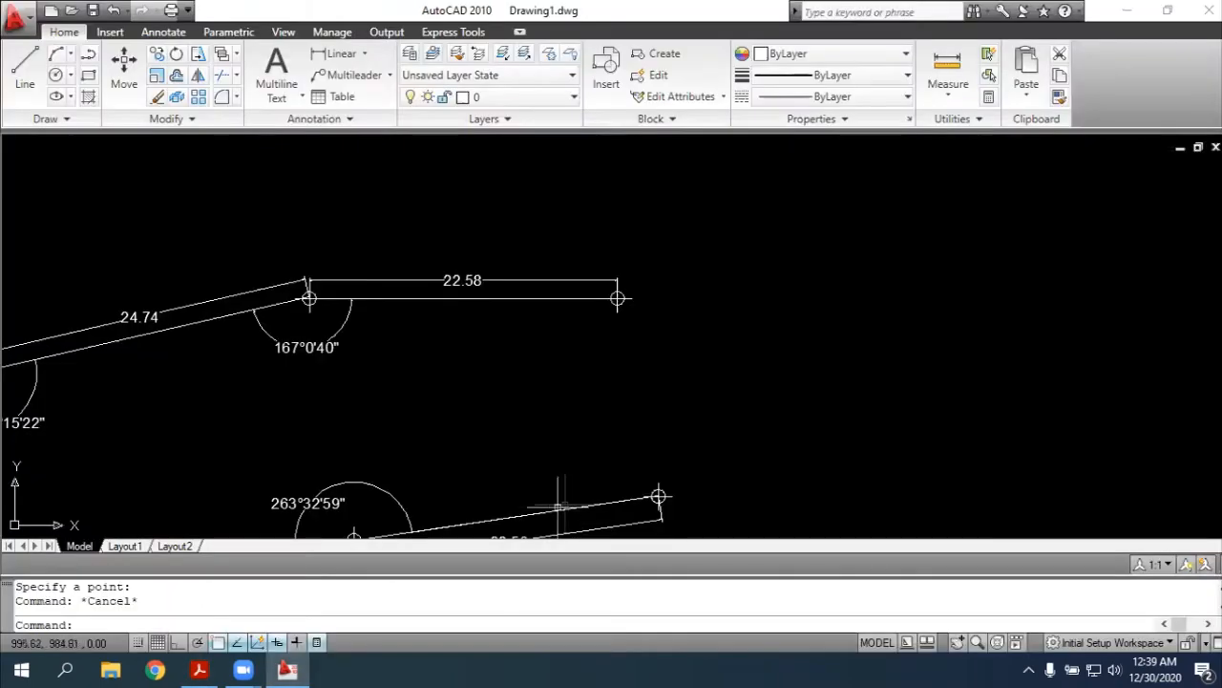
scroll(700, 365, down, 2)
scroll(656, 511, up, 2)
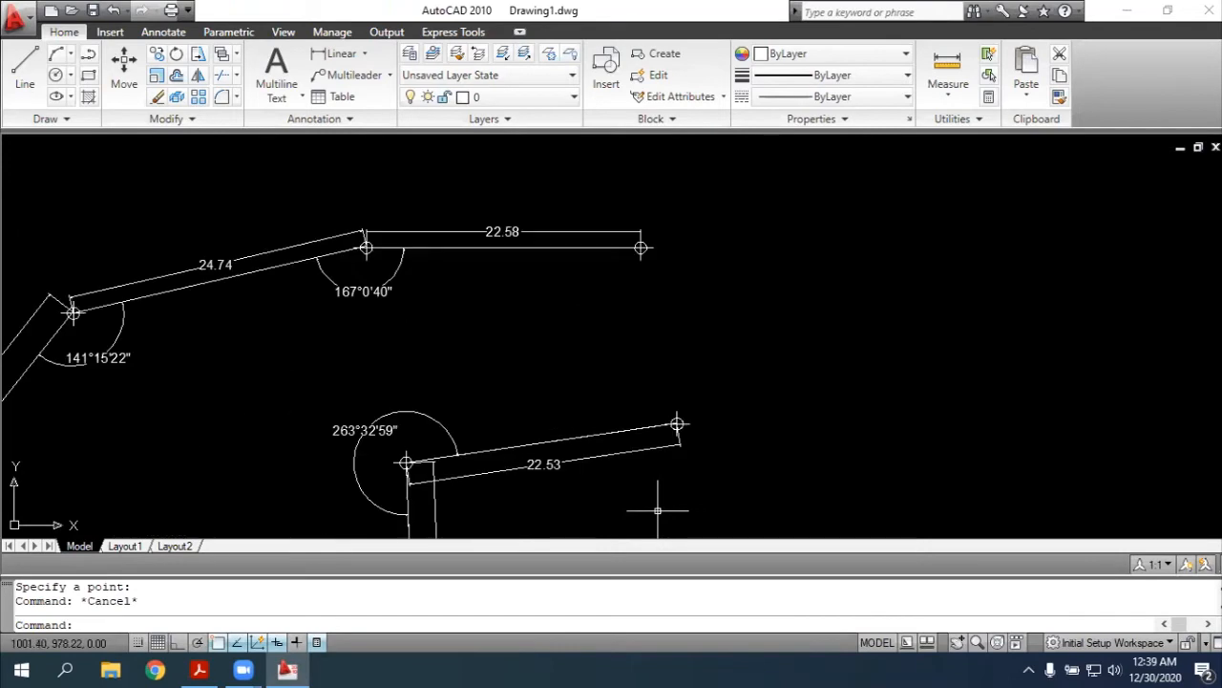
key(Return)
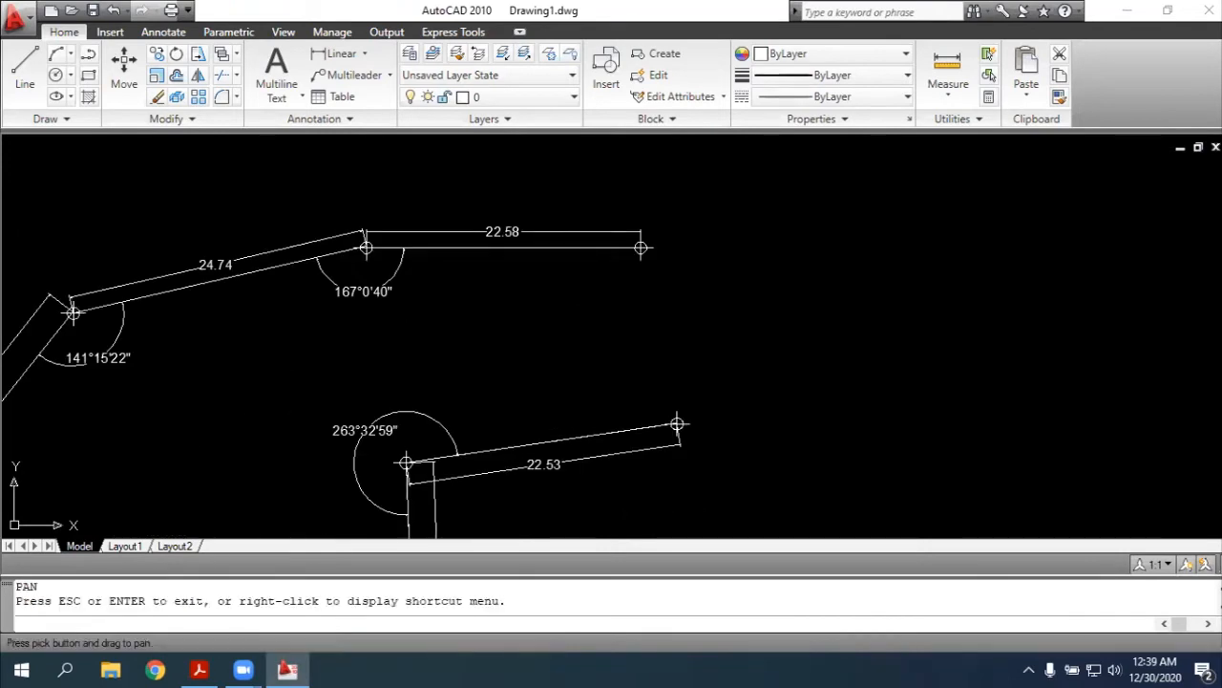
key(Escape)
text(pl)
key(Return)
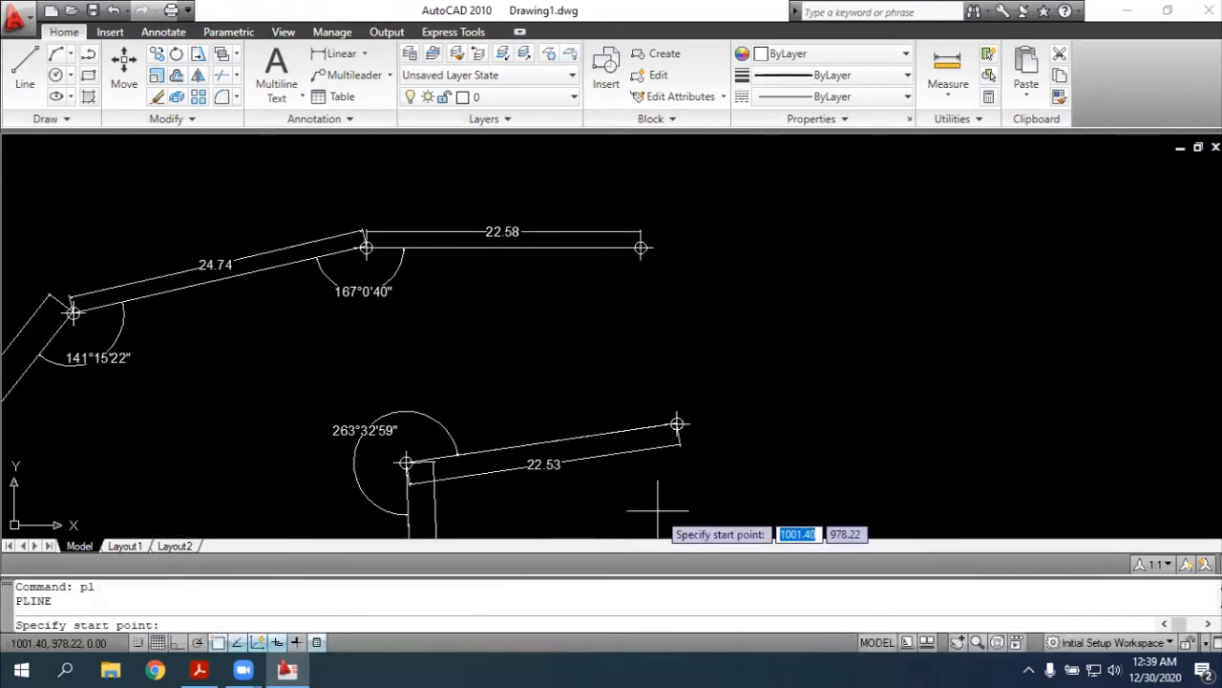
click(677, 423)
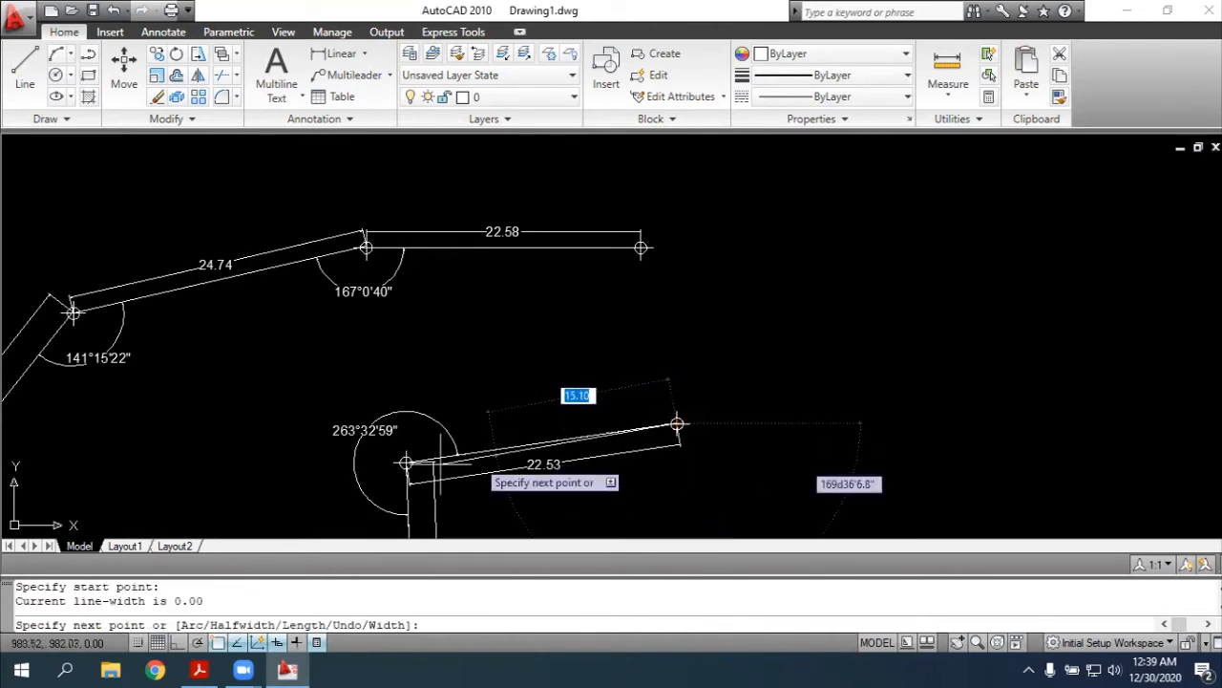
click(406, 464)
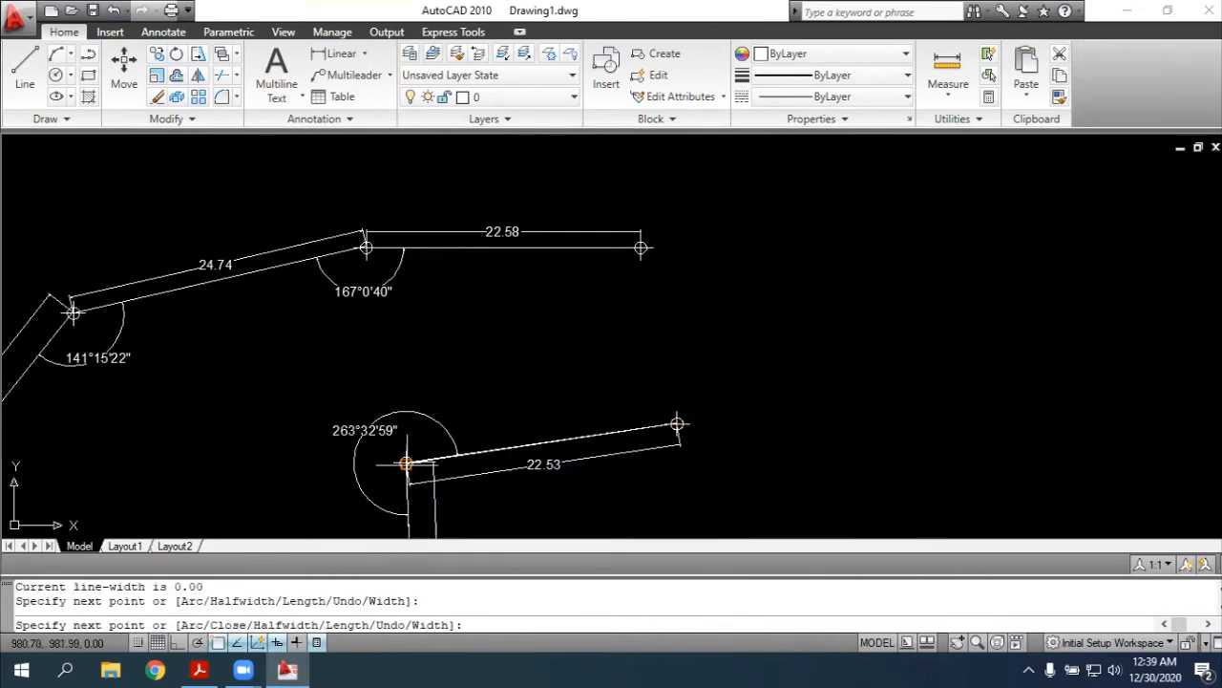
scroll(405, 463, up, 3)
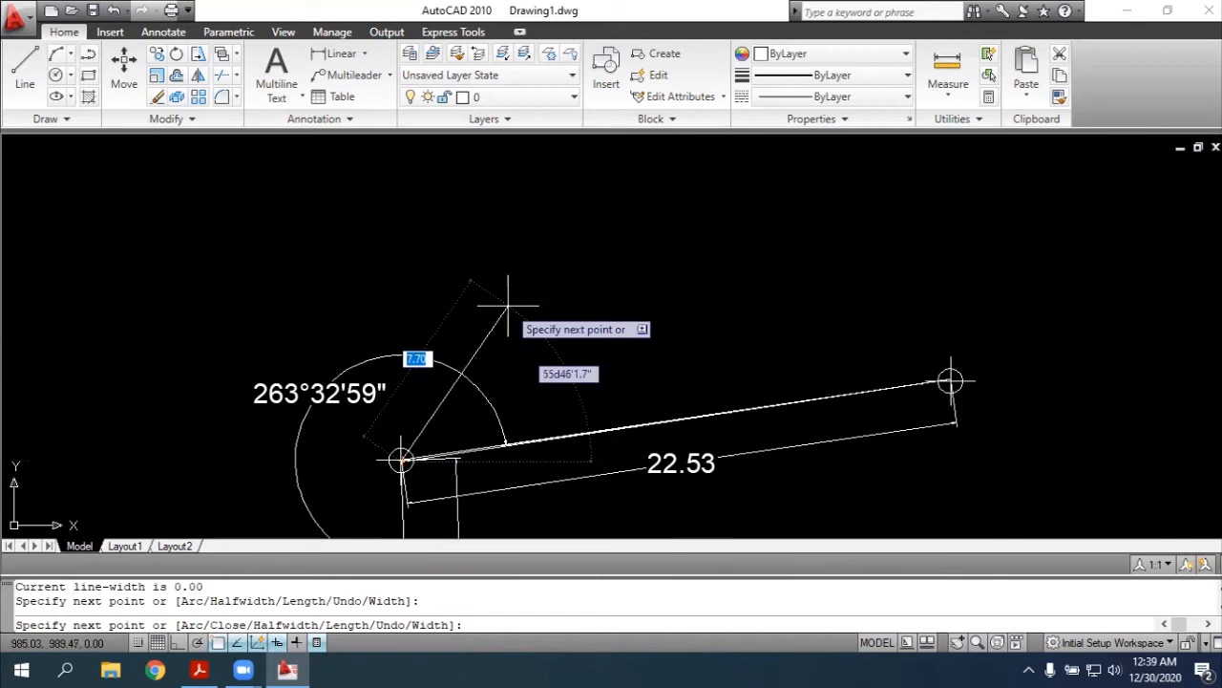
key(Escape)
Rotate the polyline lying over side 8-9 about point 9 by 108d24'52", the angle read from the PDF sketch
text(rotate)
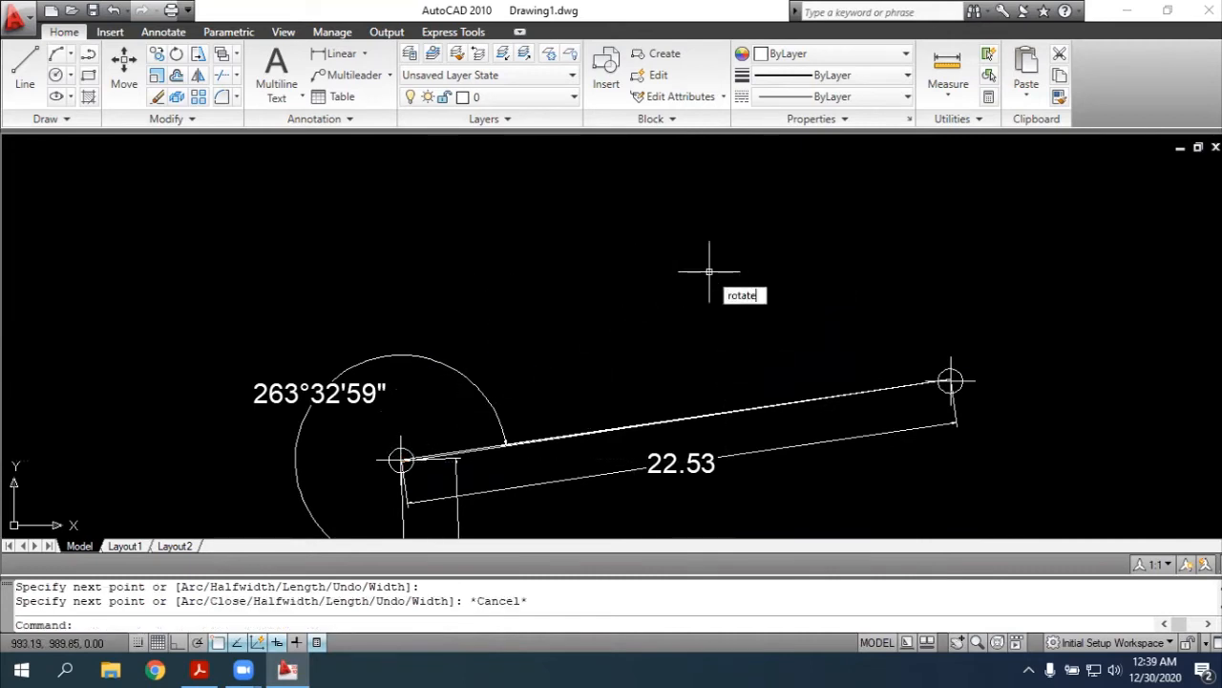
key(Return)
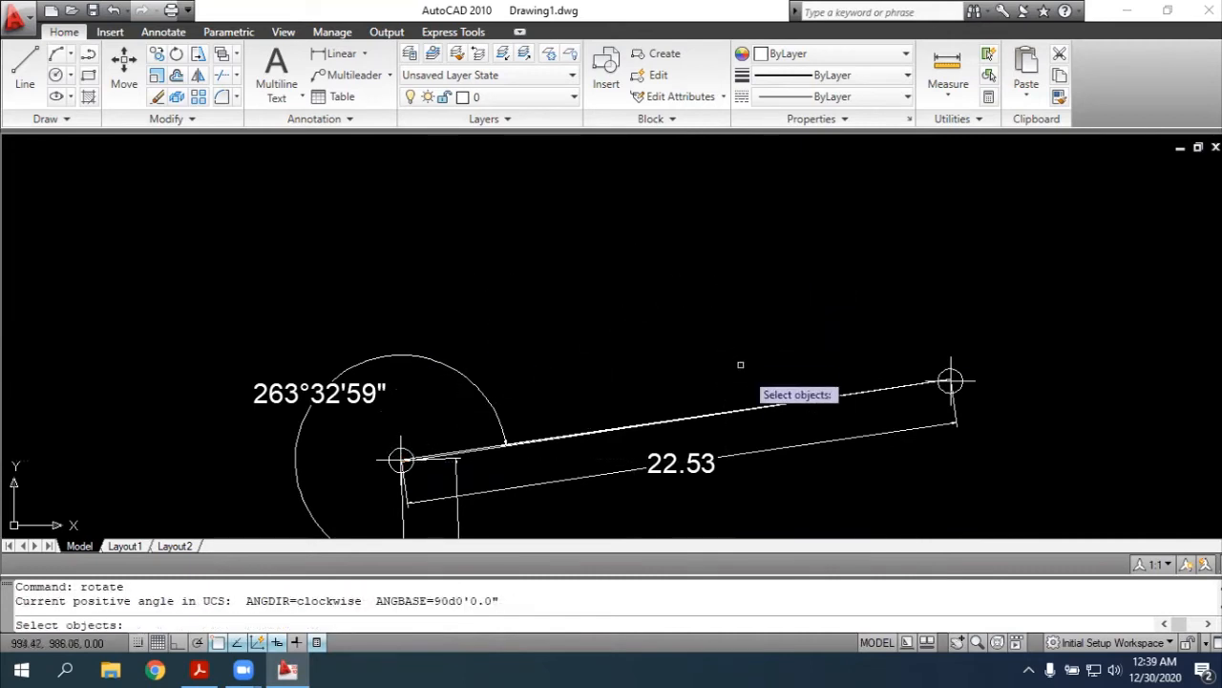
click(764, 406)
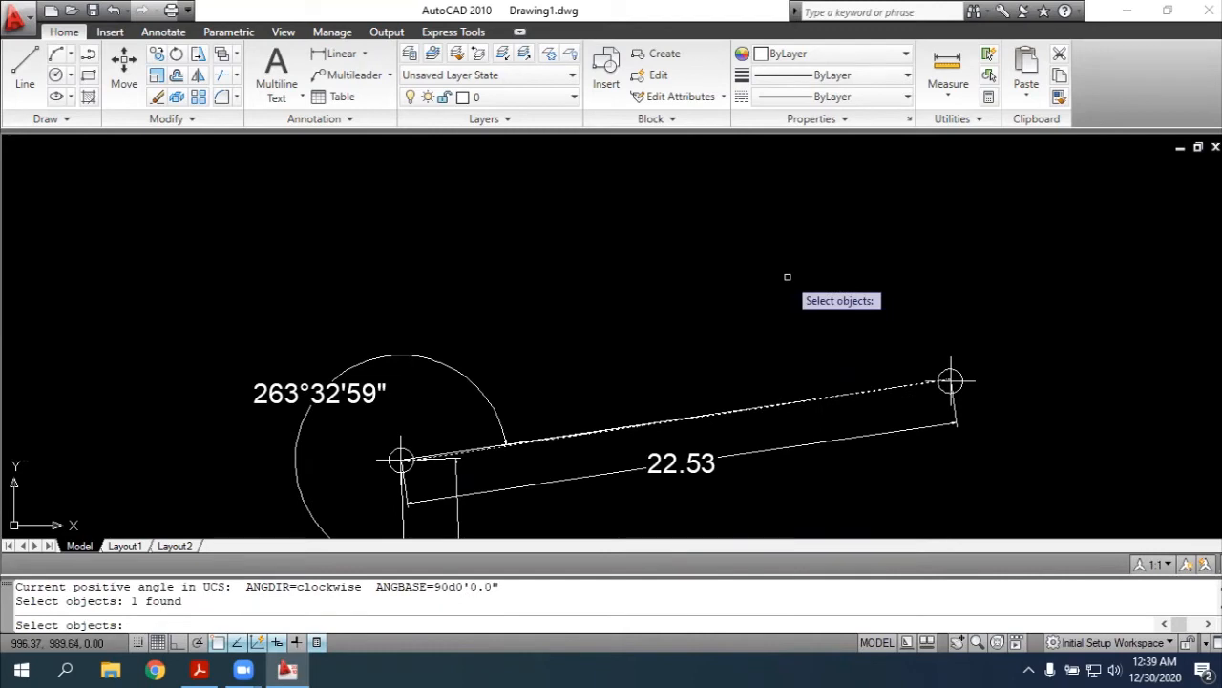
key(Return)
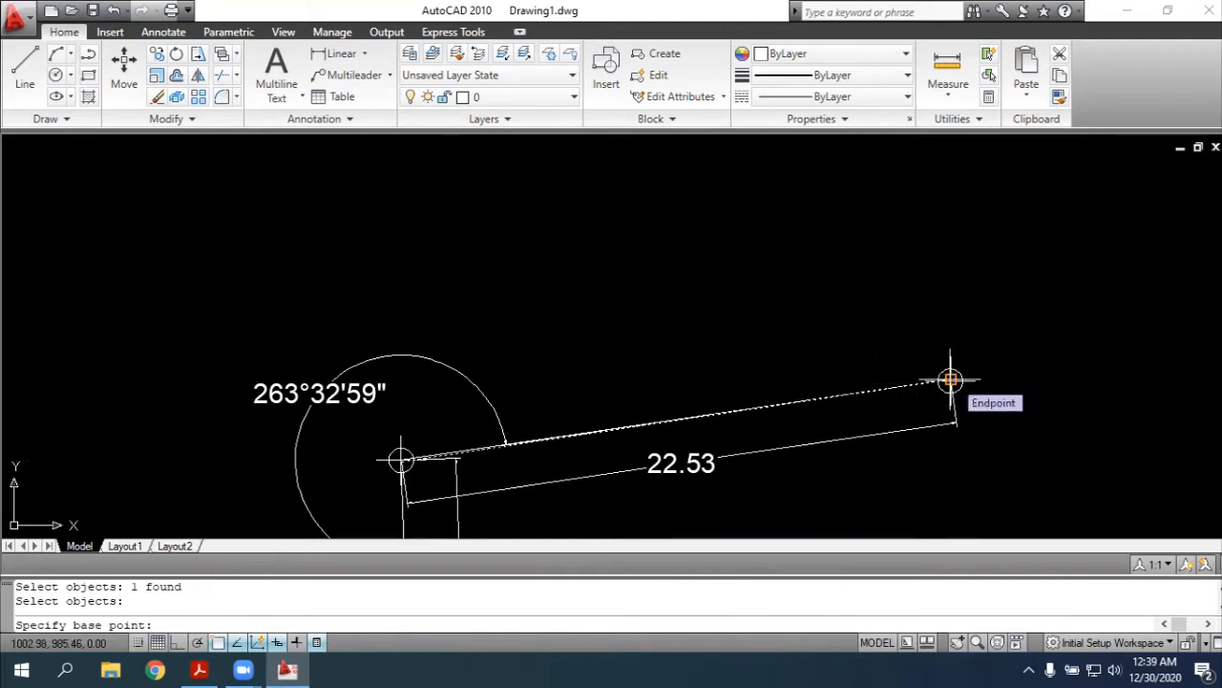
click(951, 380)
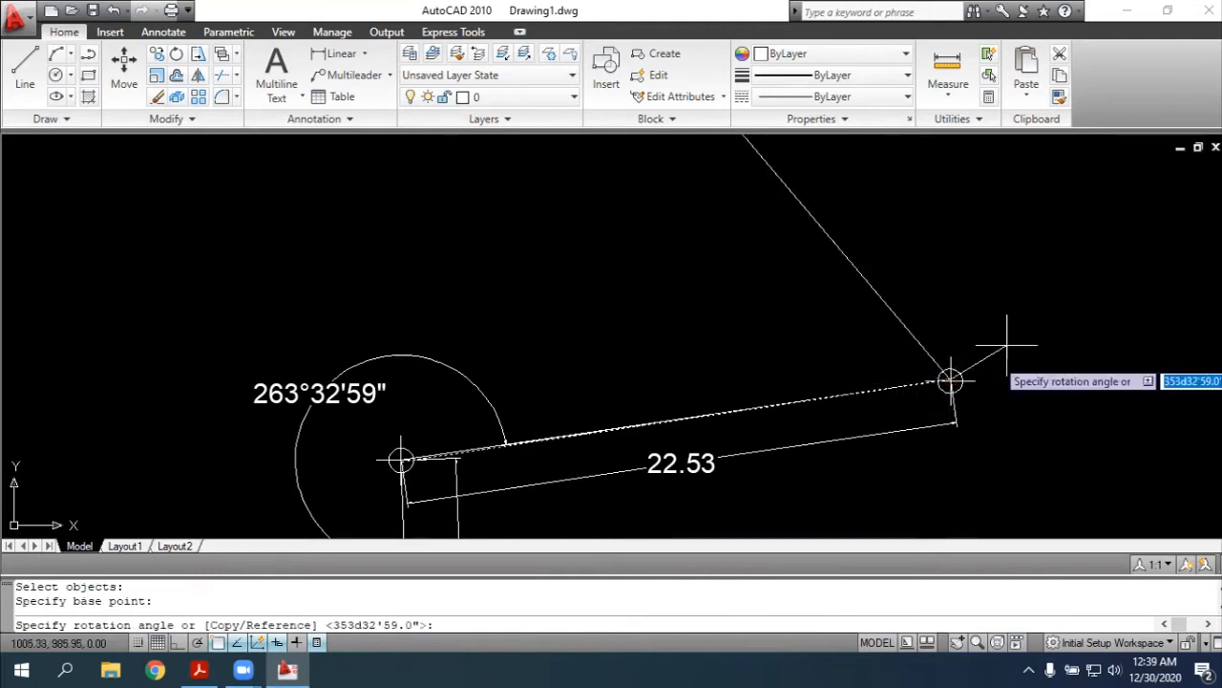
key(alt+Tab)
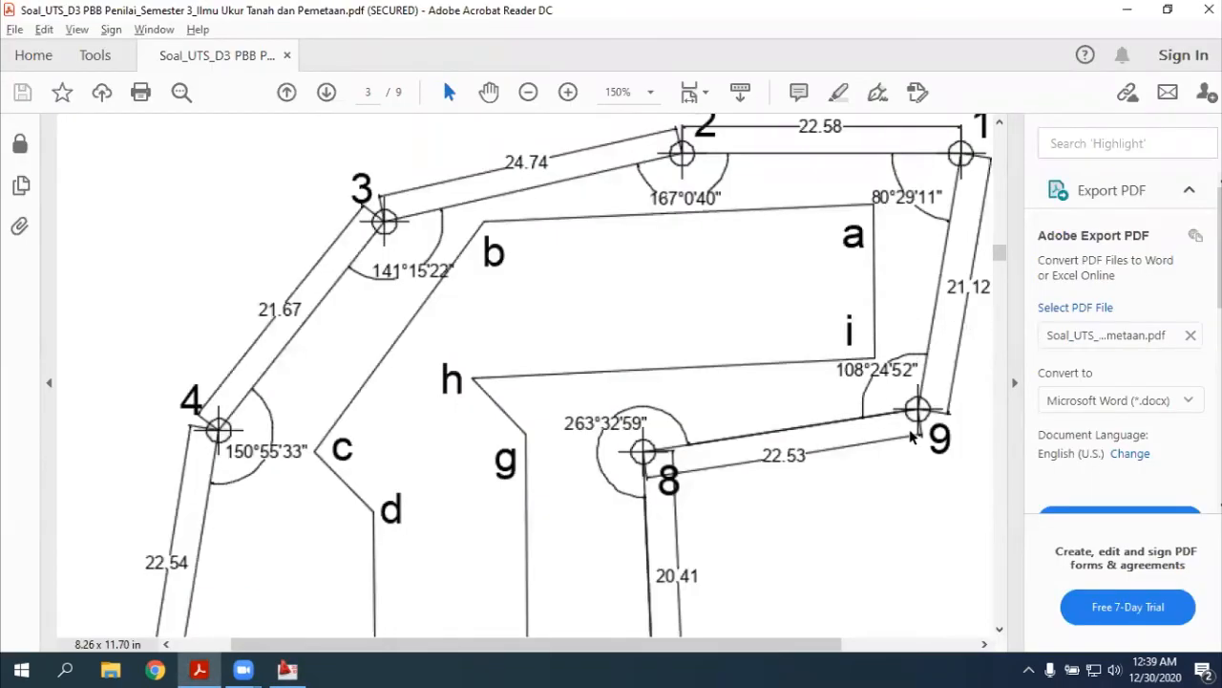
key(alt+Tab)
text(1)
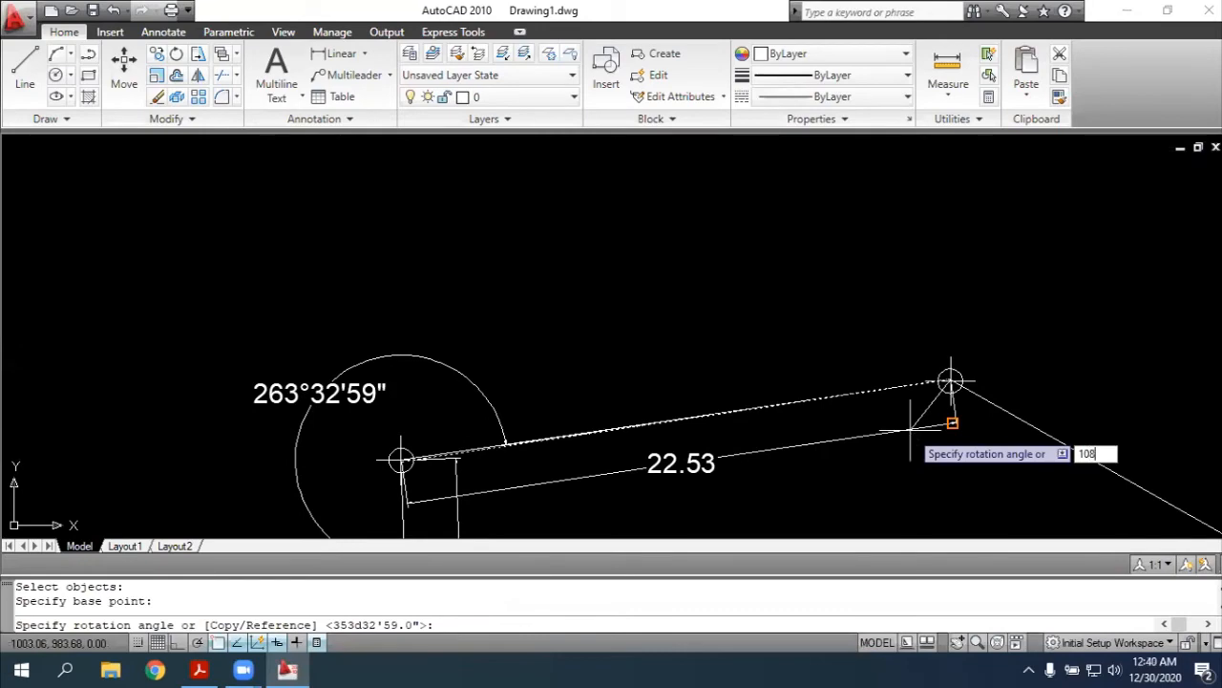
key(alt+Tab)
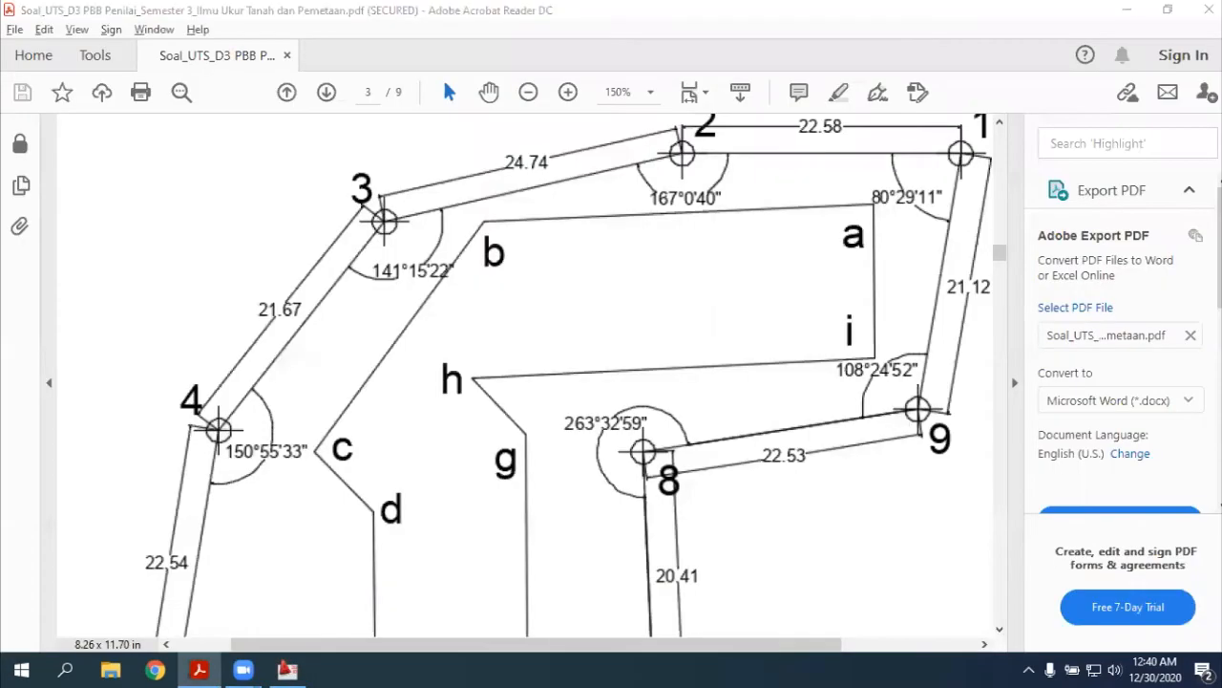
key(alt+Tab)
text(2)
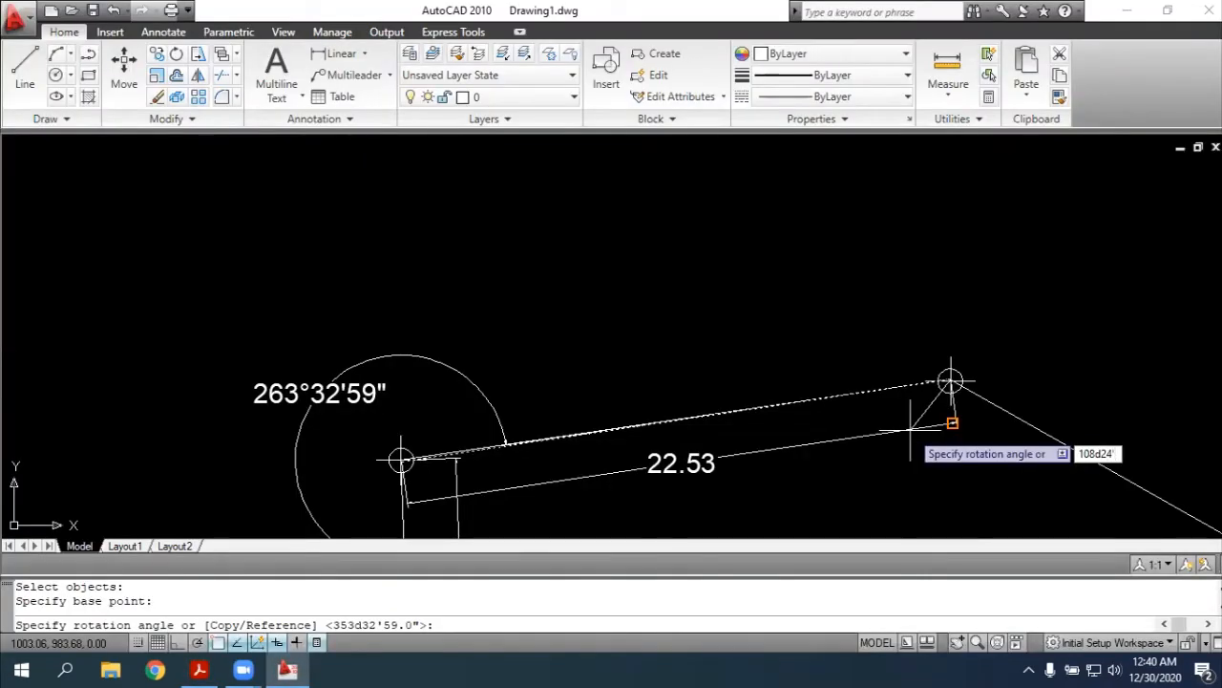
key(Return)
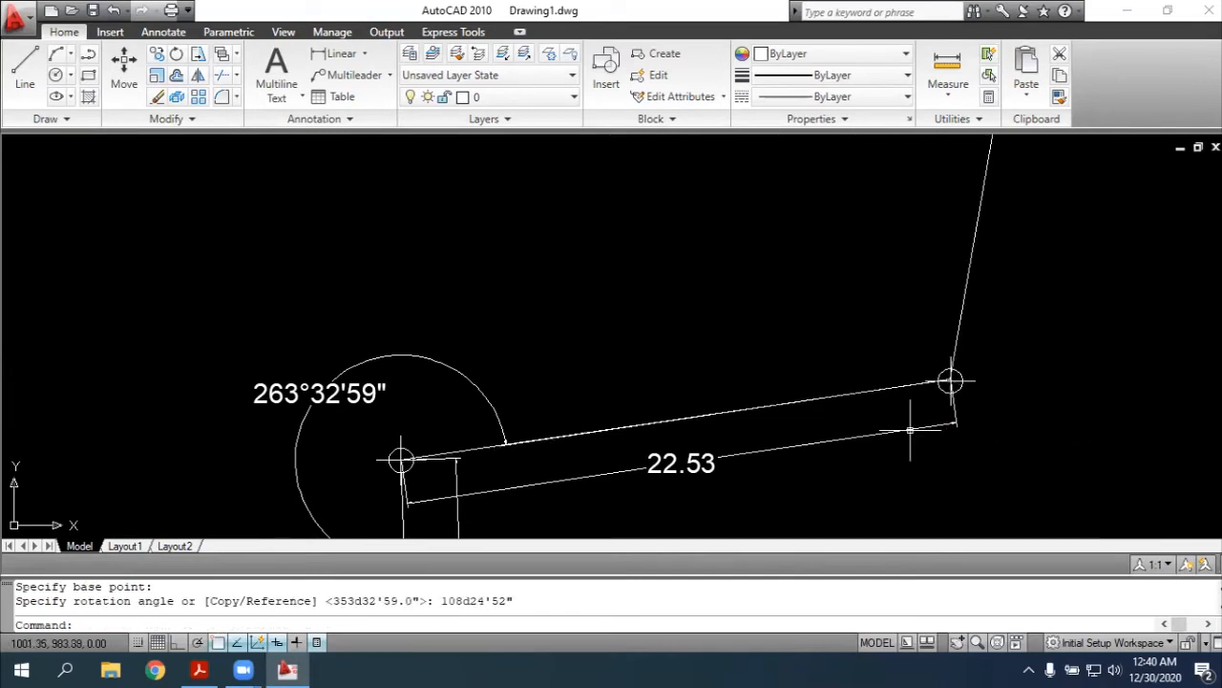
Check the length of side 9-1 in the PDF sketch and set the Lengthen command's total length to 21.12
scroll(650, 441, down, 1)
scroll(982, 156, down, 5)
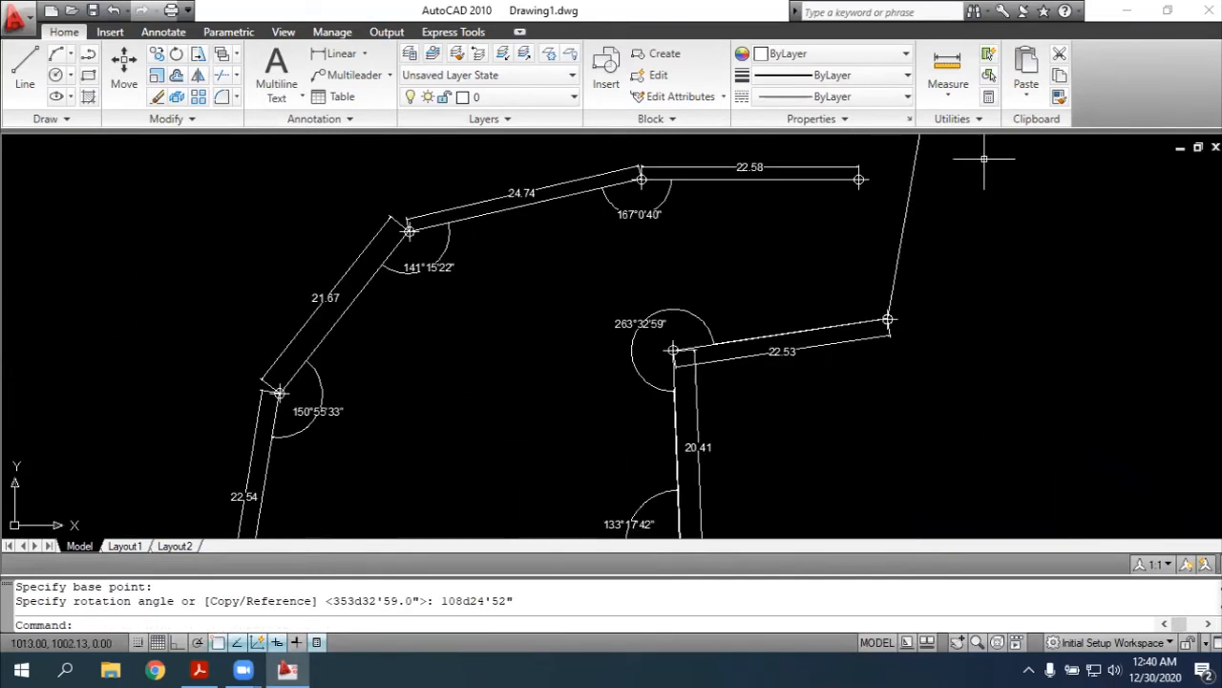
scroll(977, 153, up, 4)
key(Escape)
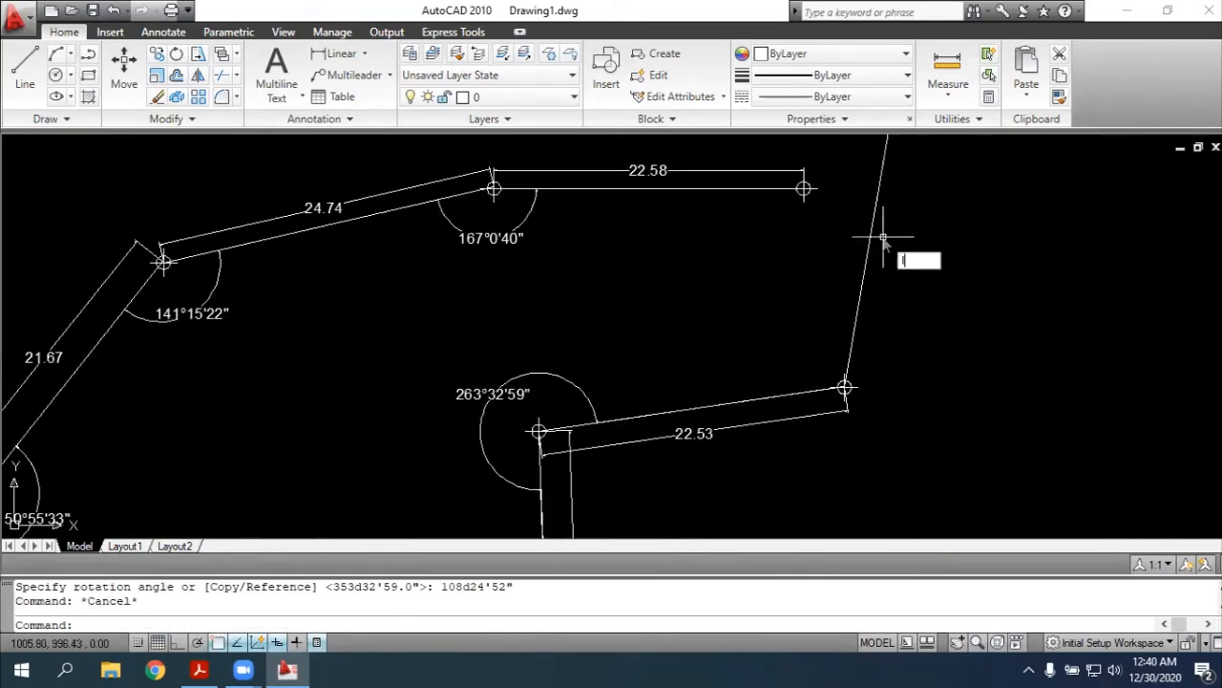
key(Return)
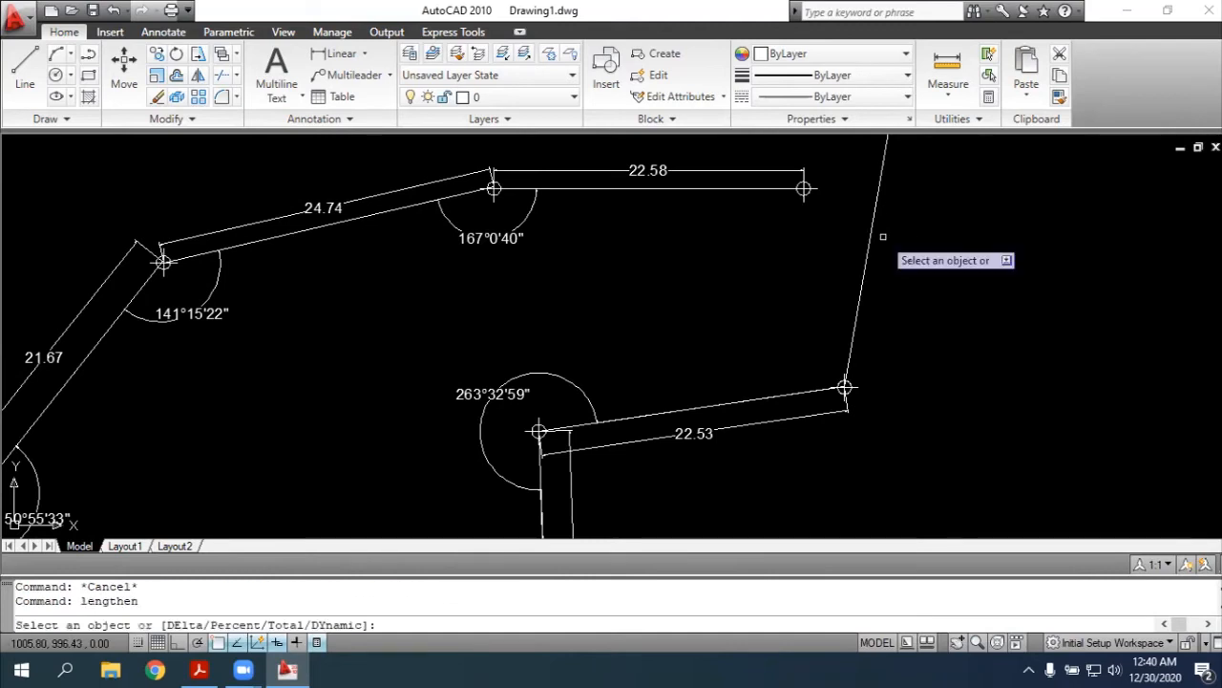
click(870, 237)
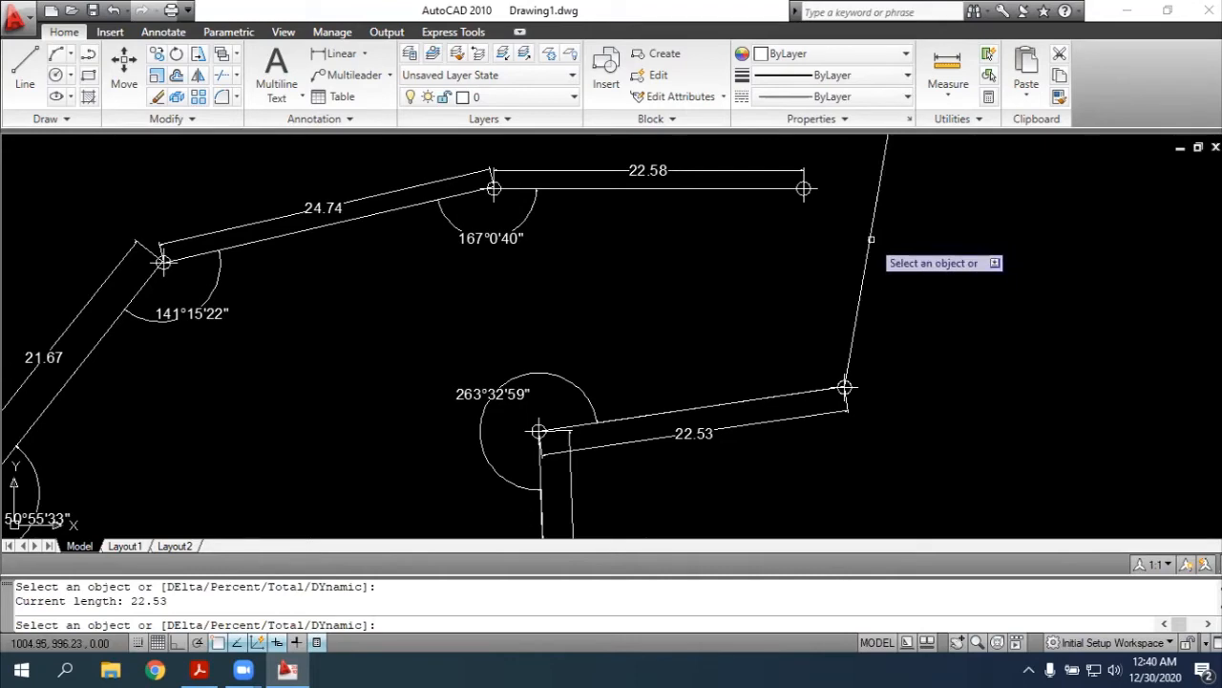
key(Return)
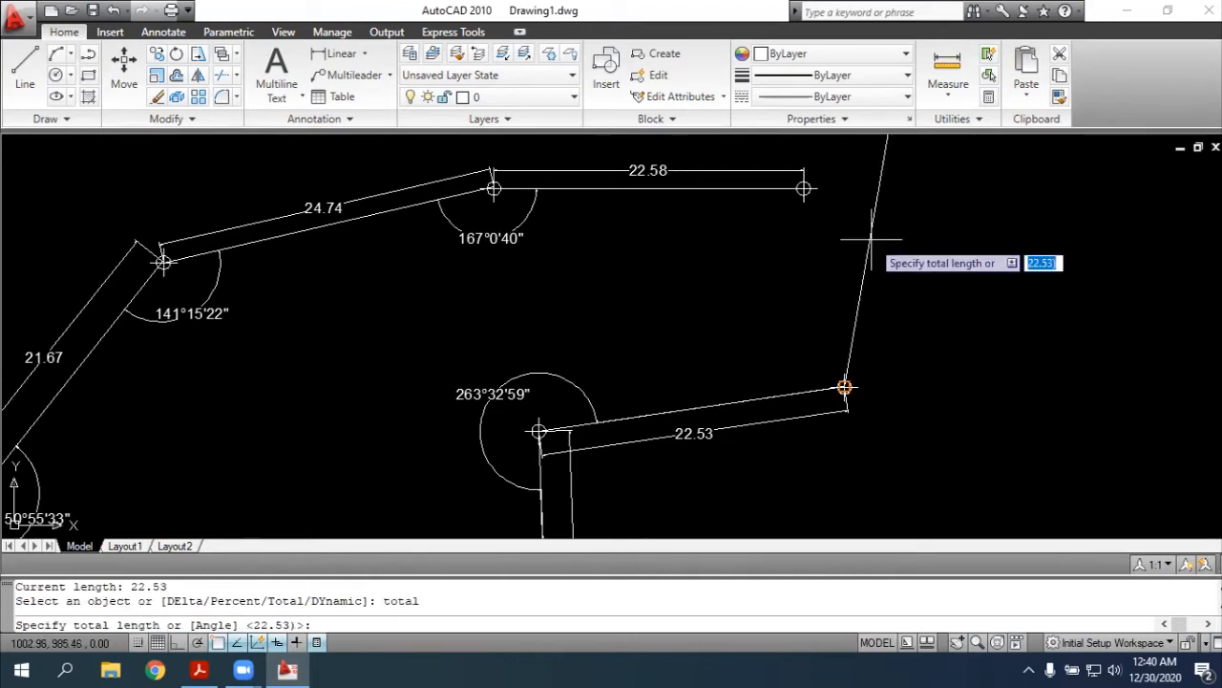
key(alt+Tab)
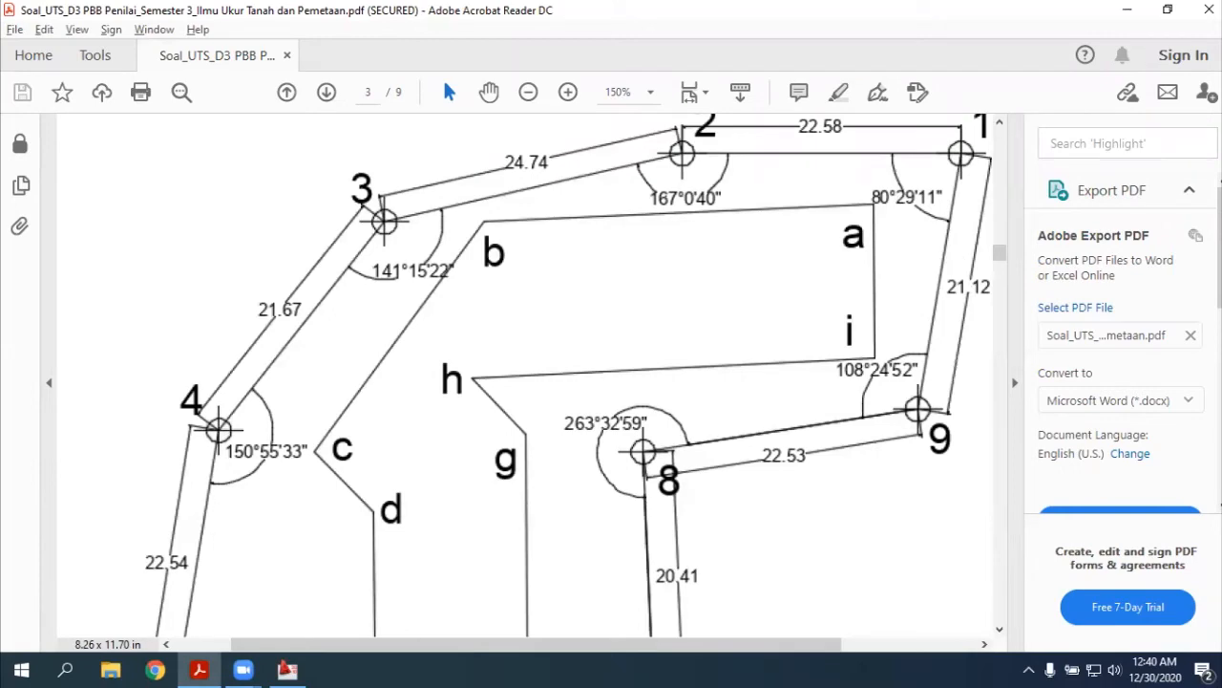
key(alt+Tab)
text(2)
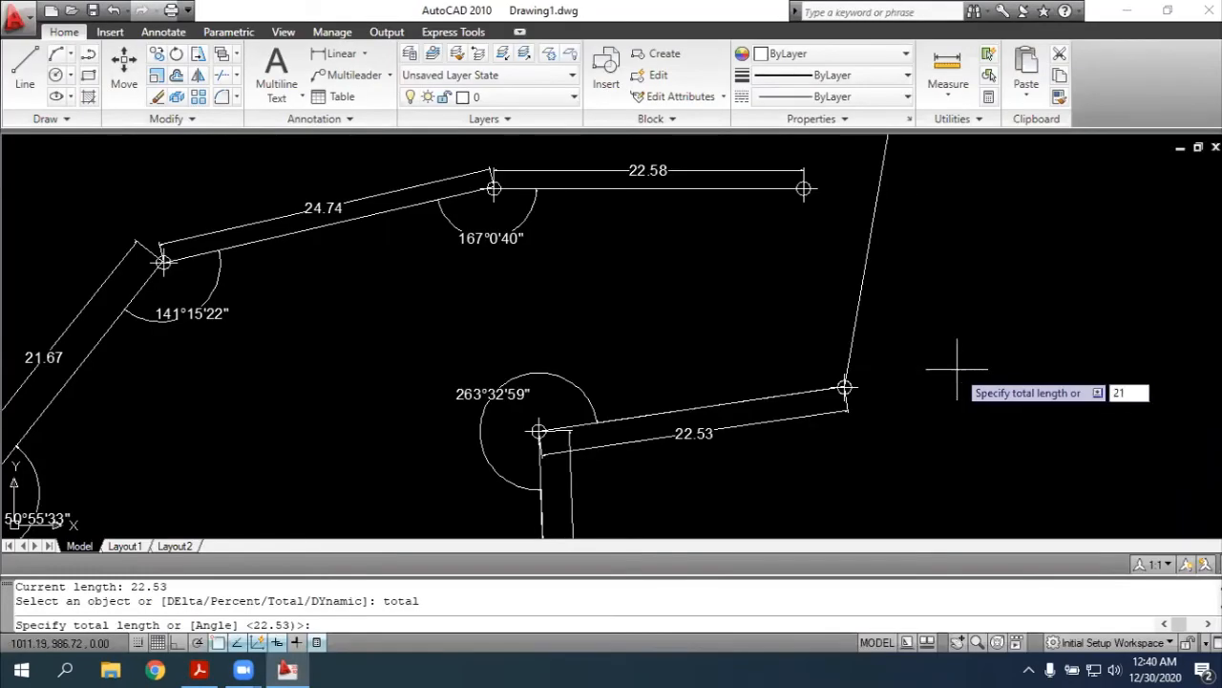
key(Return)
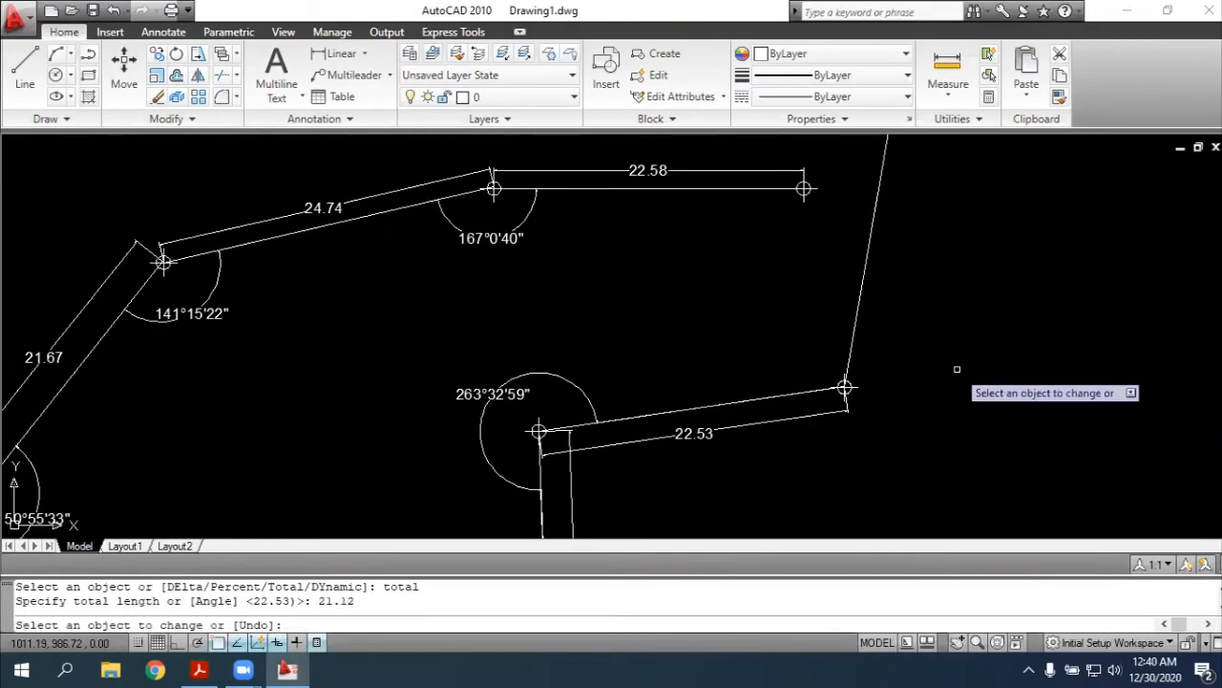
Try the new total length on side 9-1 near point 9, undo it, and apply it at the side's northern end instead
click(867, 271)
key(ctrl+z)
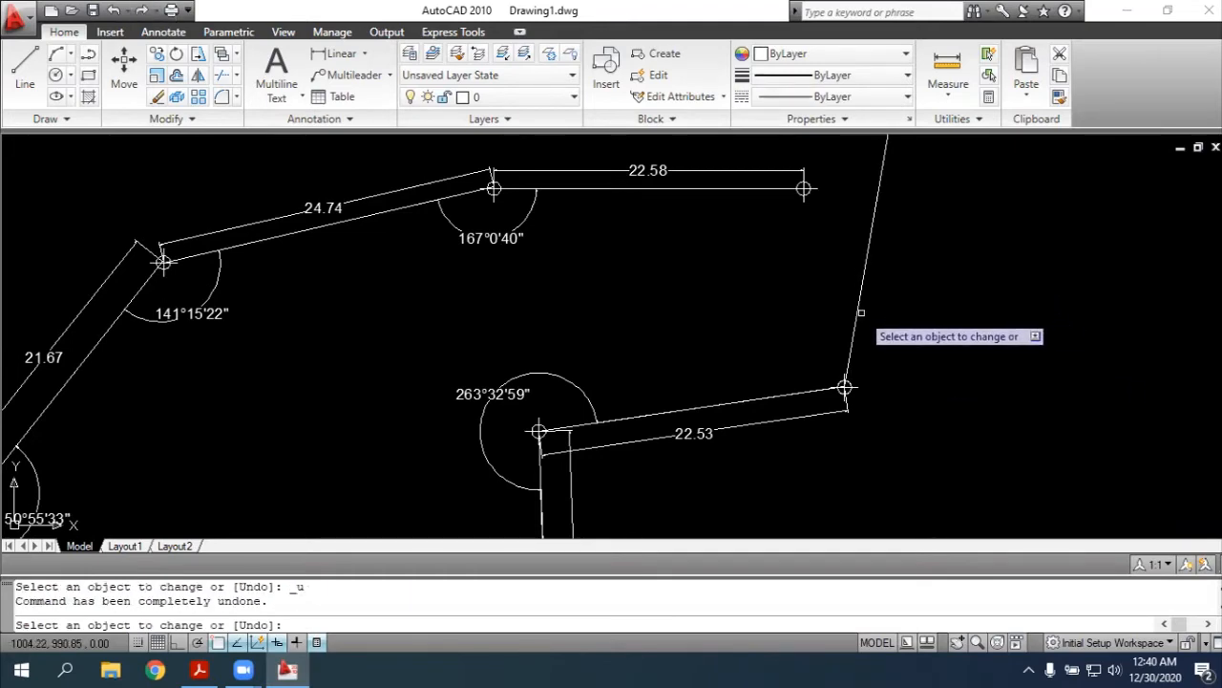
scroll(936, 157, down, 2)
scroll(936, 157, up, 5)
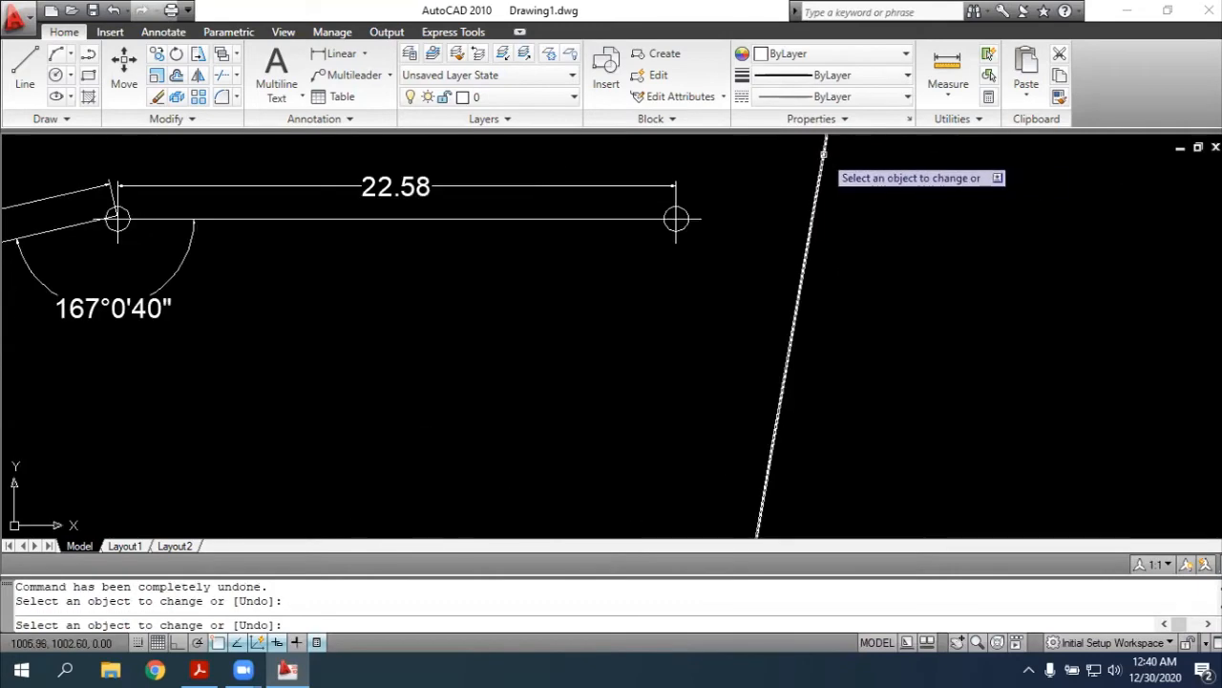
scroll(941, 185, down, 2)
scroll(611, 430, down, 2)
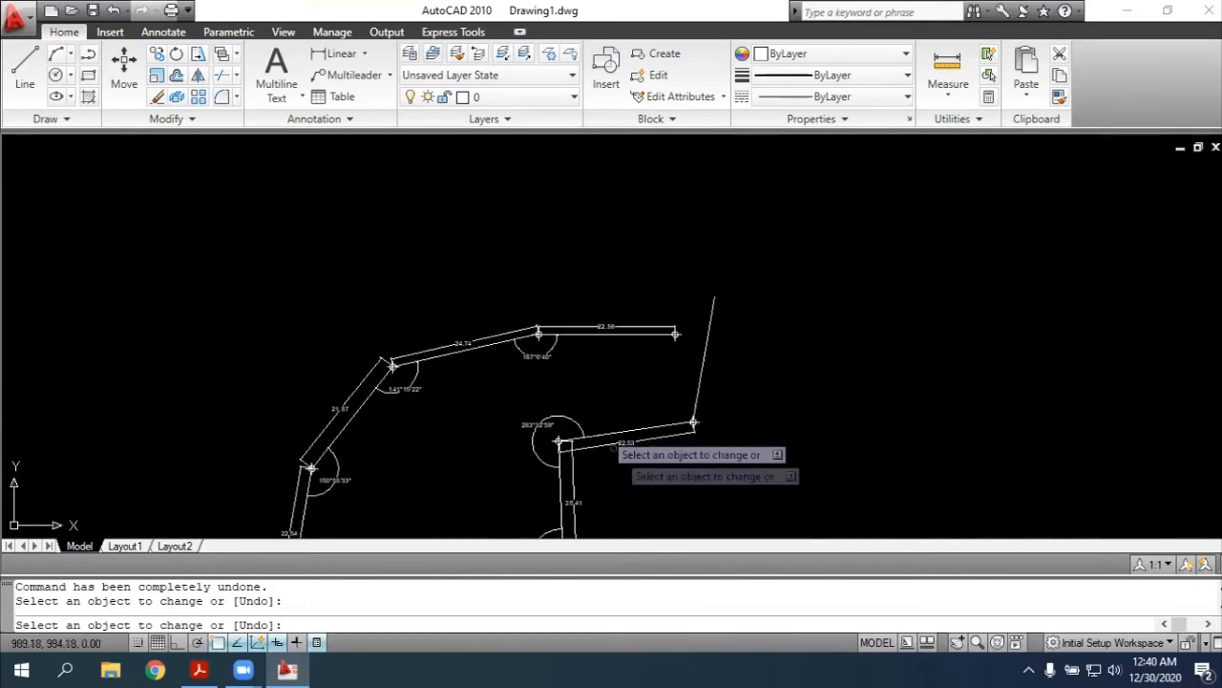
scroll(678, 341, up, 2)
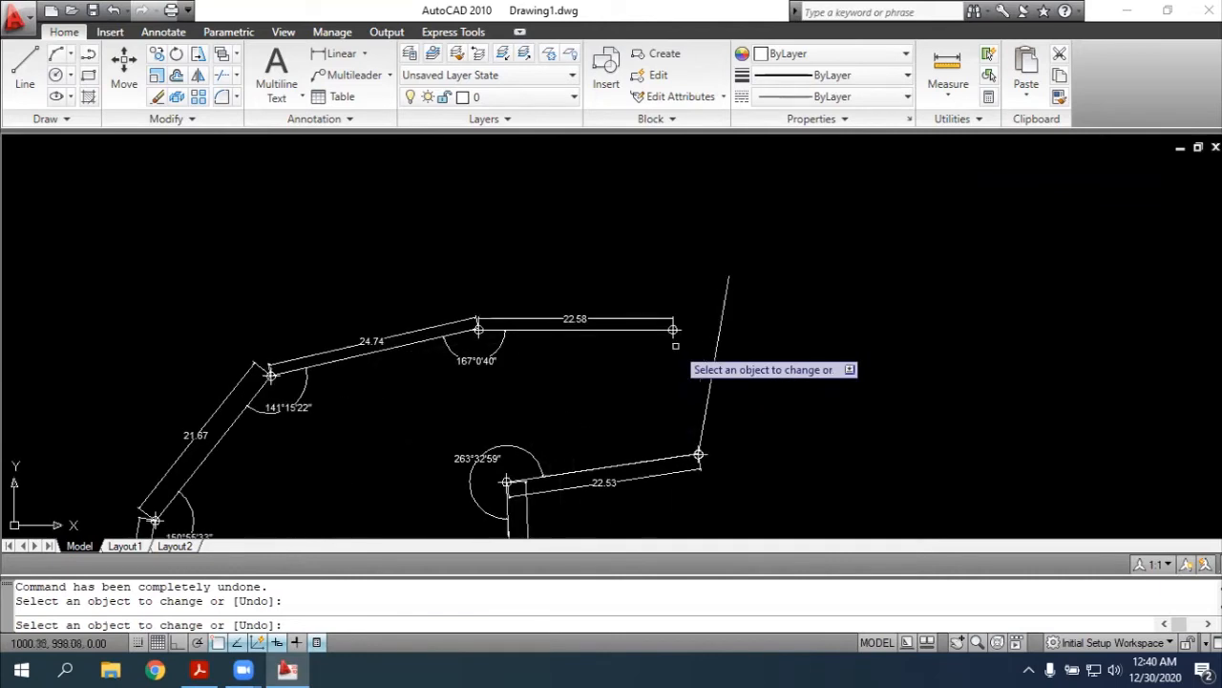
click(726, 291)
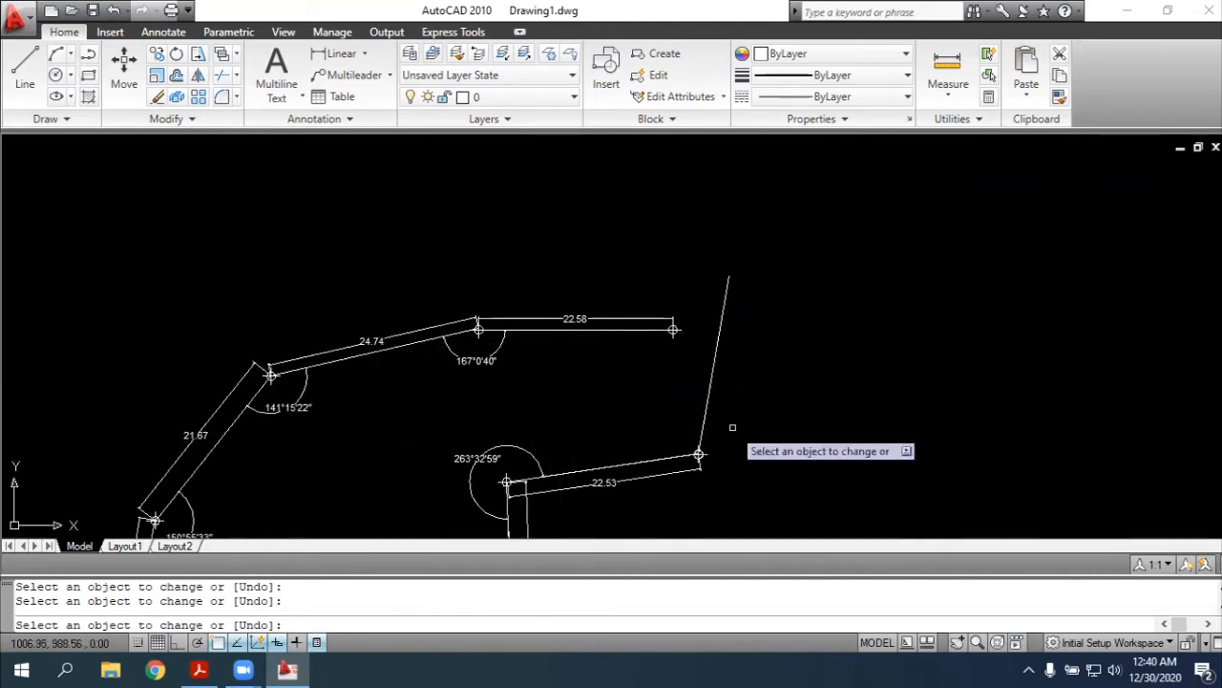
key(Escape)
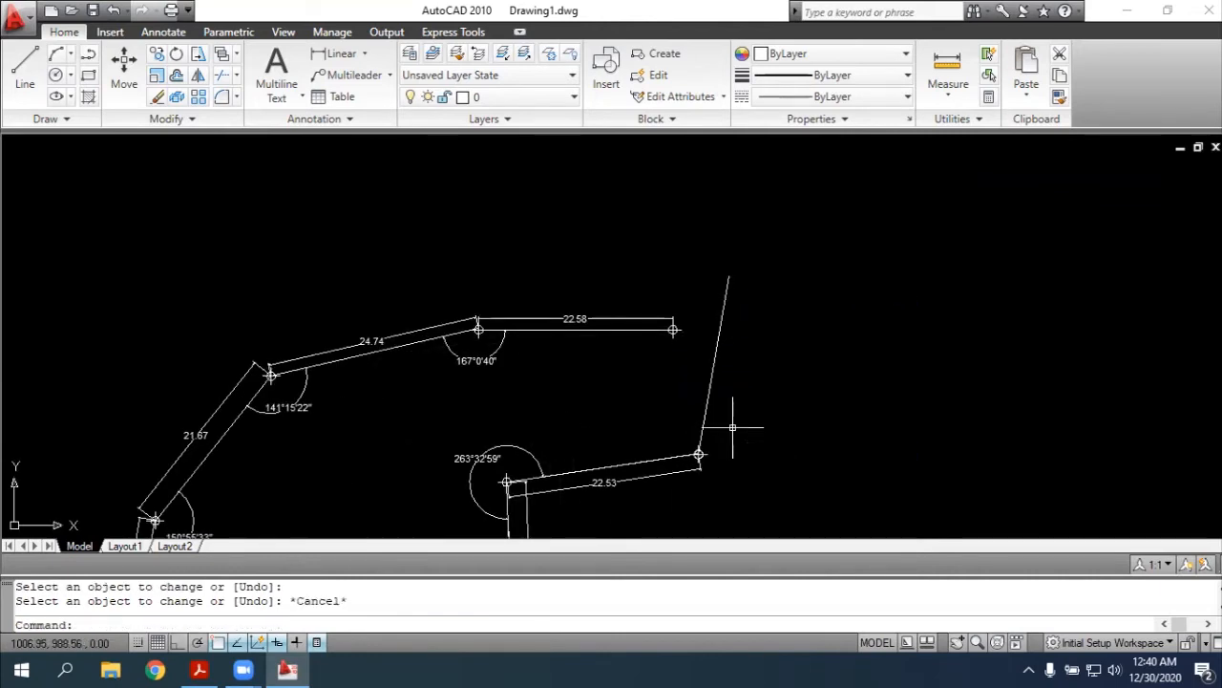
Add an aligned dimension along the outer east side of side 9-1, from its northern endpoint to point 9
key(Return)
scroll(729, 308, up, 2)
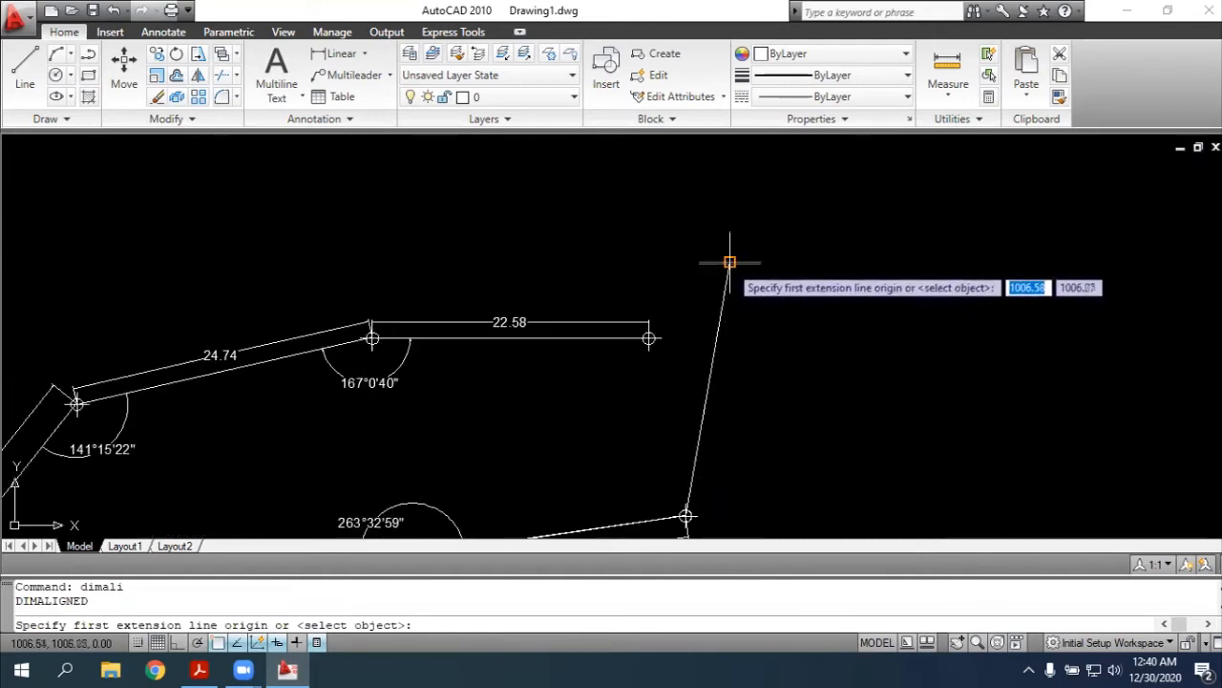
click(729, 261)
scroll(687, 506, up, 4)
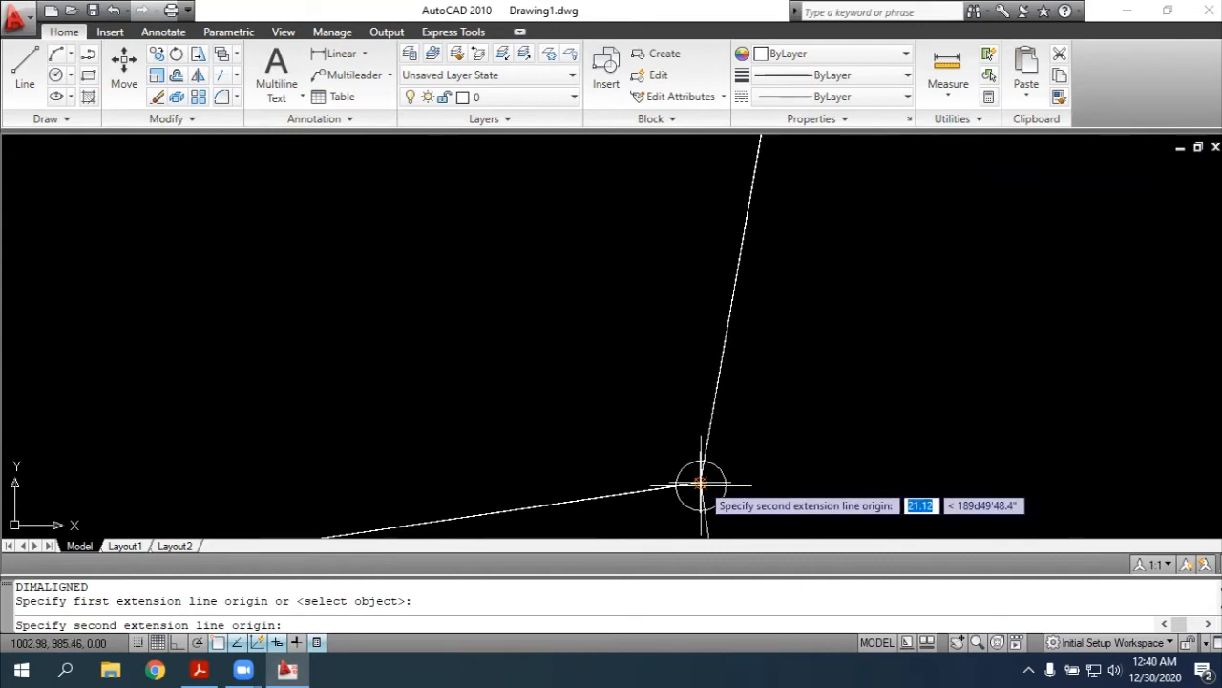
click(701, 486)
scroll(831, 444, down, 3)
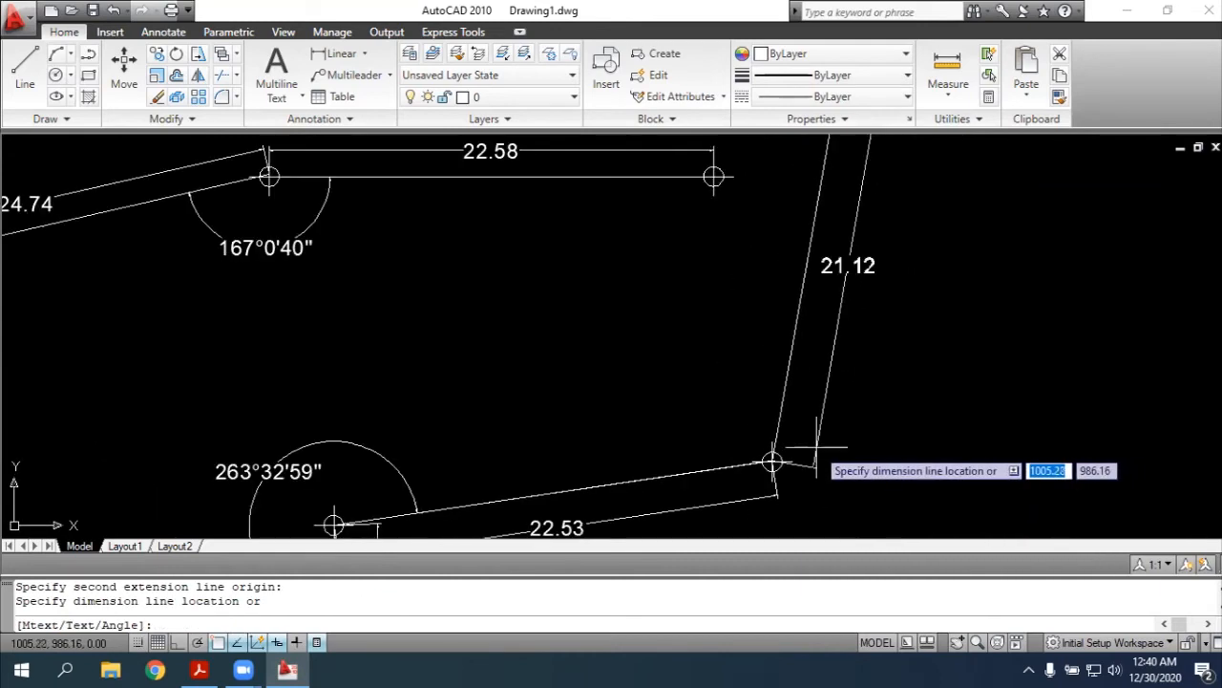
click(816, 446)
scroll(836, 382, down, 2)
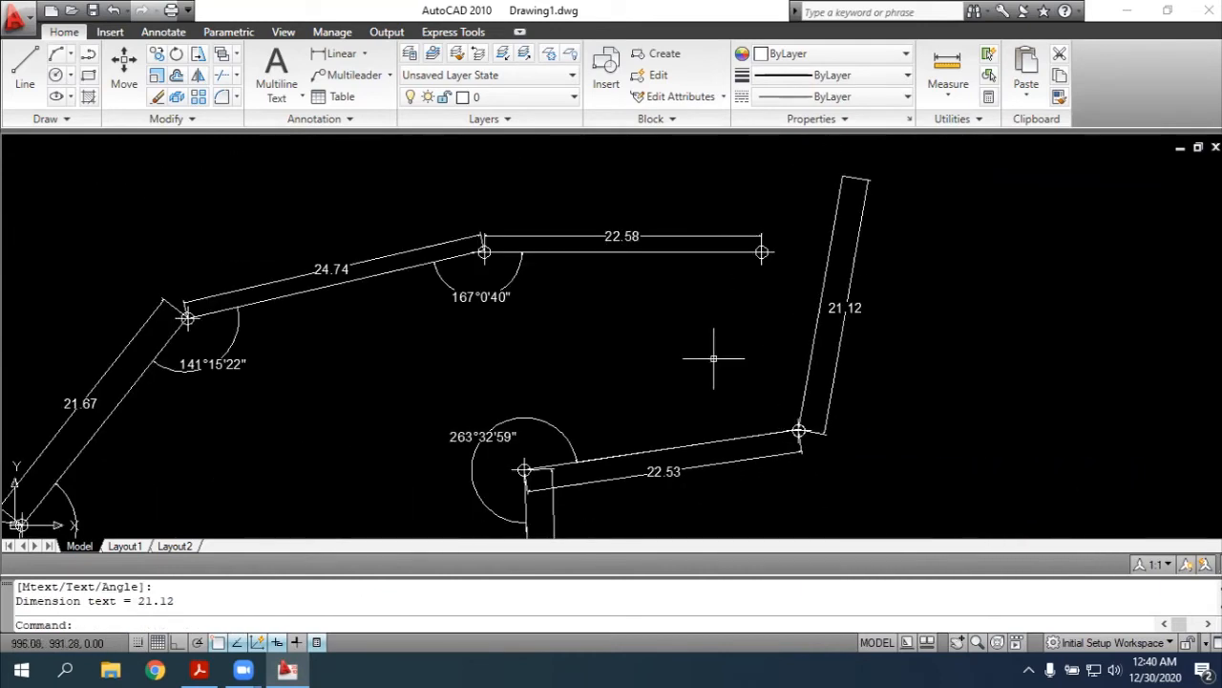
Place a point marker at the northern endpoint of the side rising from point 9
key(Escape)
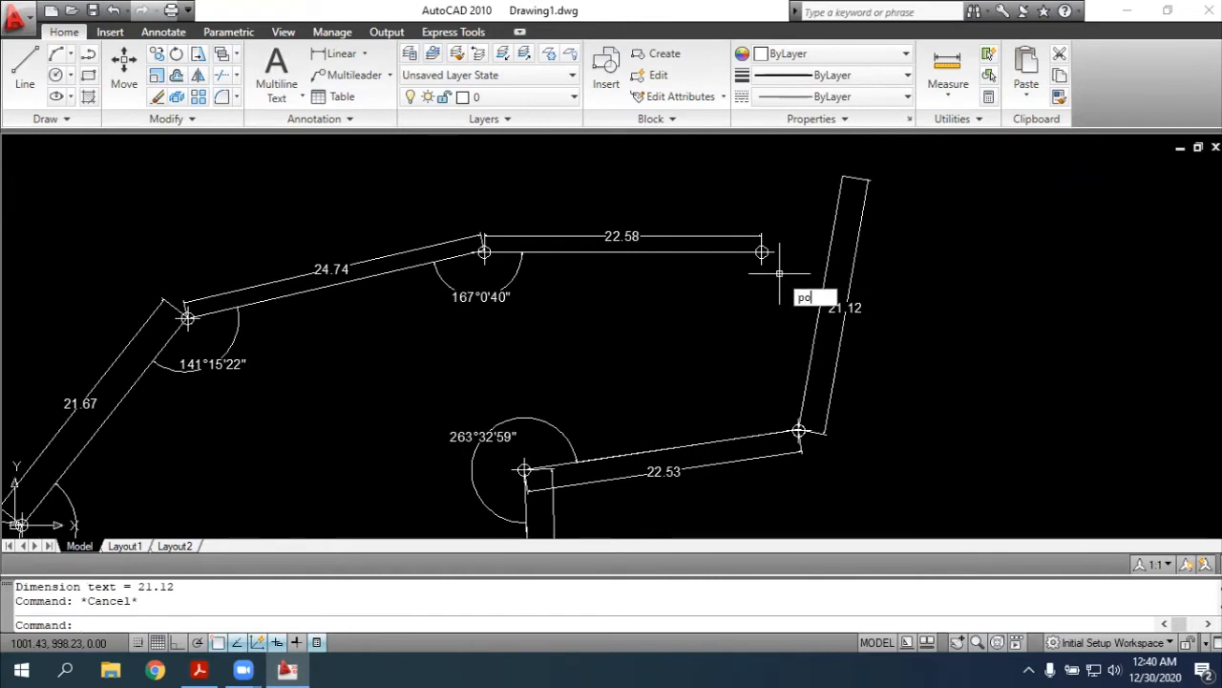
key(Return)
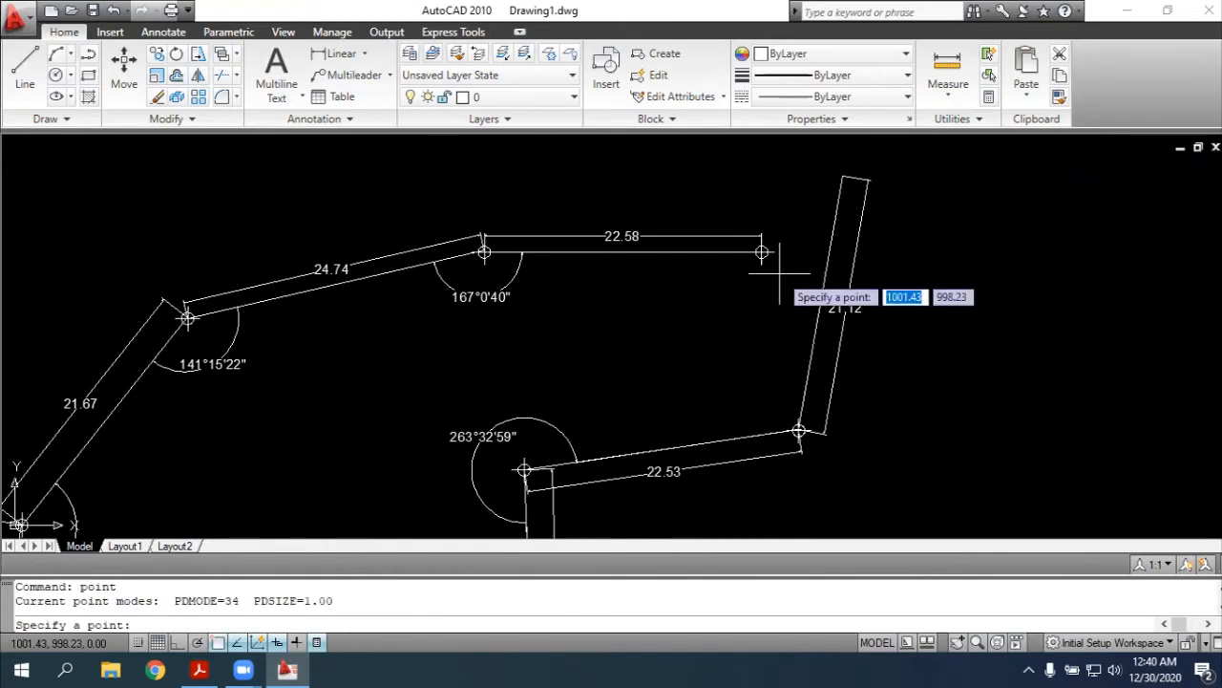
click(843, 176)
Dimension the interior angle at point 9 between sides 9-1 and 8-9, and compare it with the PDF sketch
text(dimang)
key(Return)
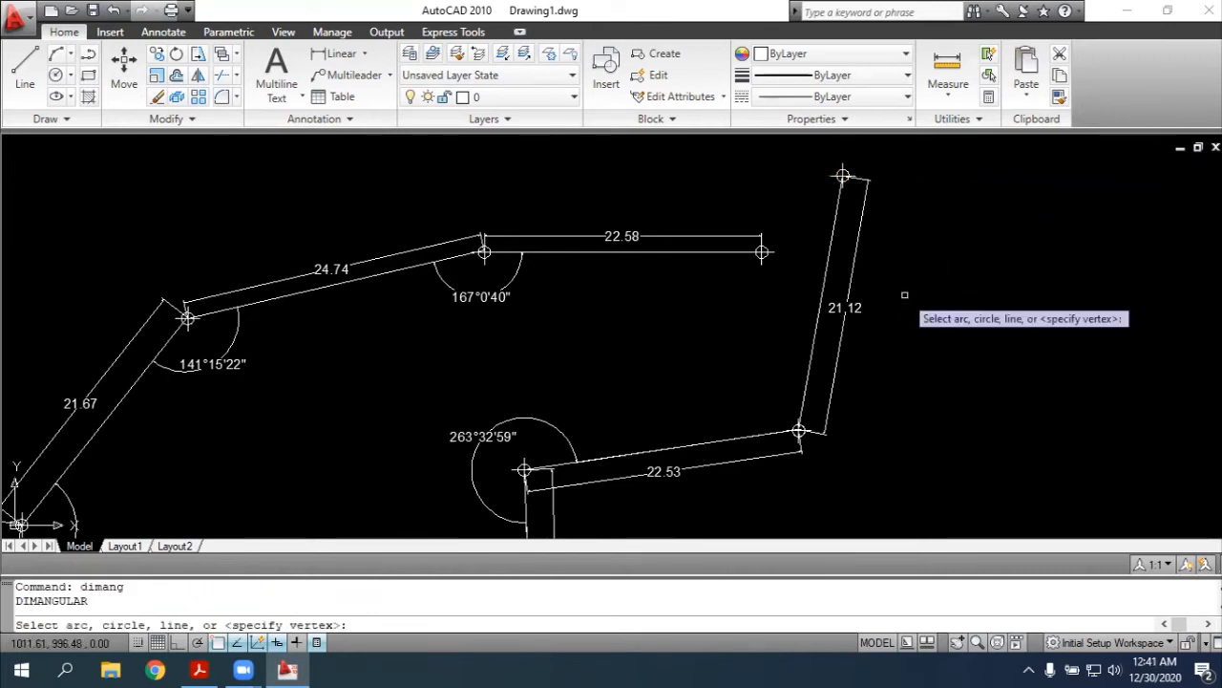
click(807, 369)
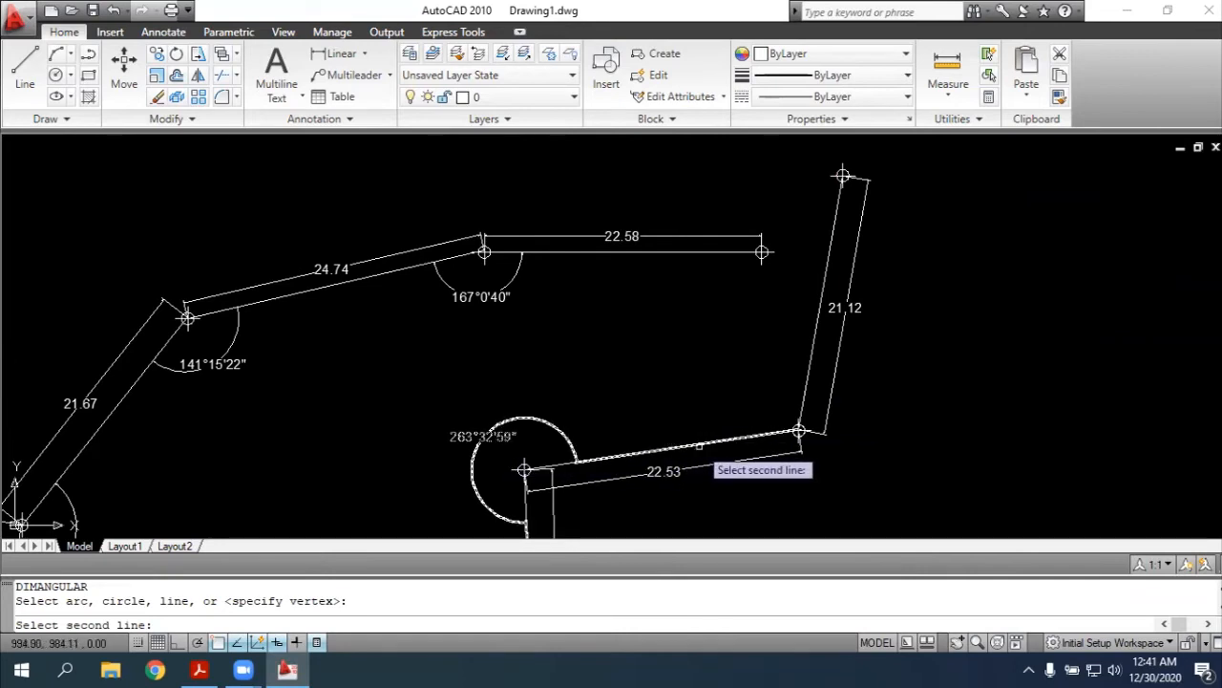
click(557, 466)
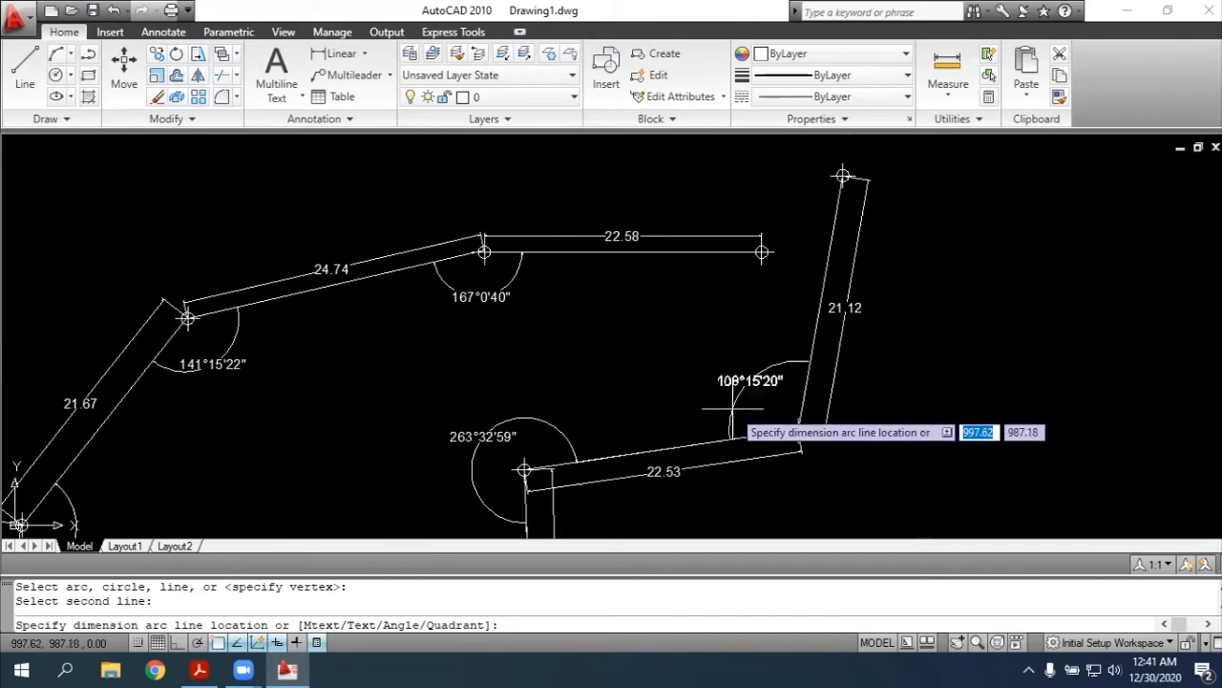
click(736, 409)
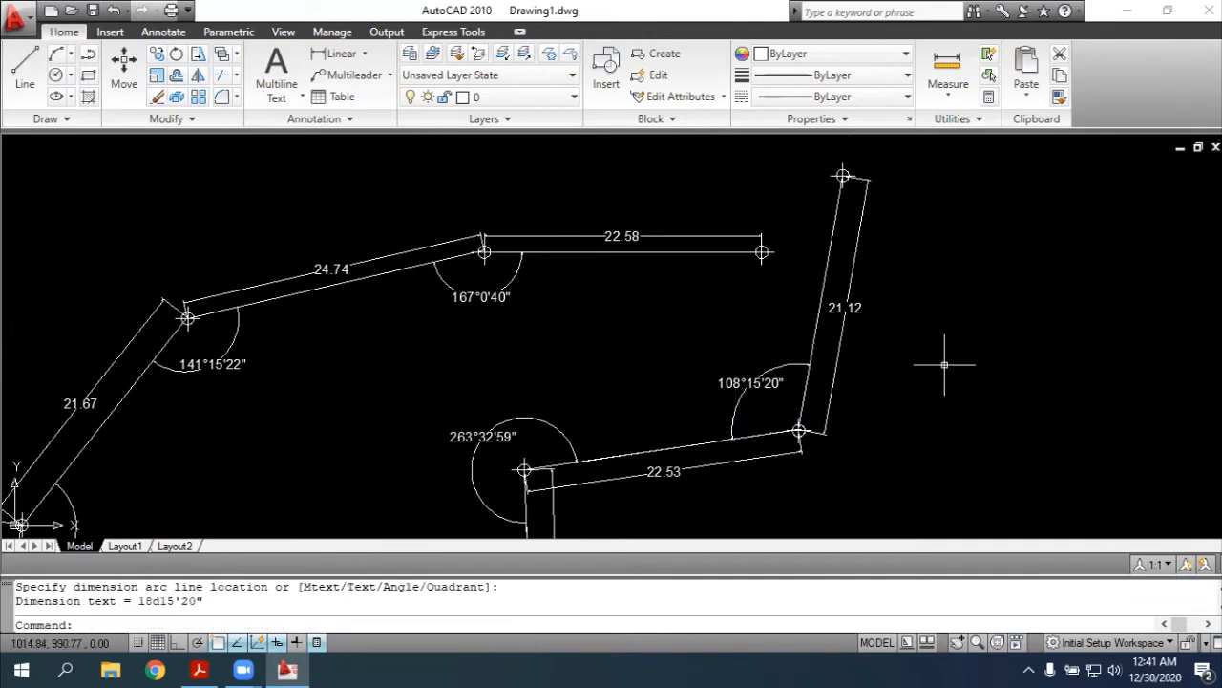
key(alt+Tab)
key(alt+Tab)
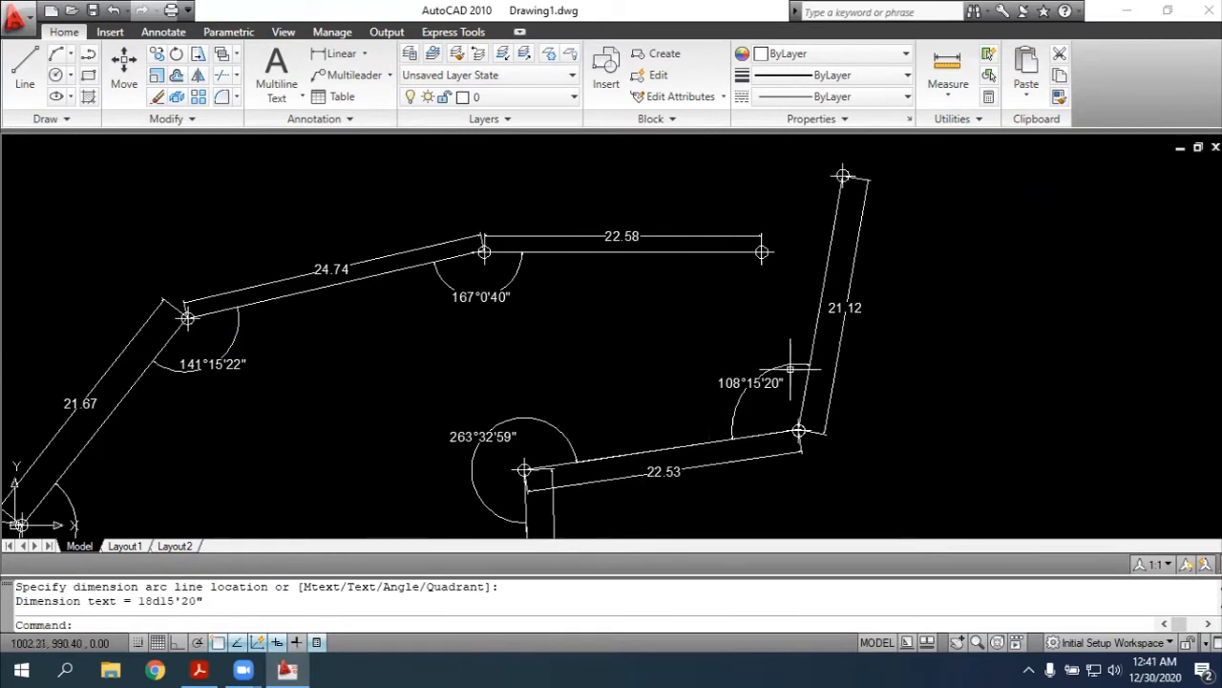
Delete the angular dimension at point 9, try dimensioning the angle between sides 9-1 and 8-9 again, and compare it with the PDF sketch
click(790, 365)
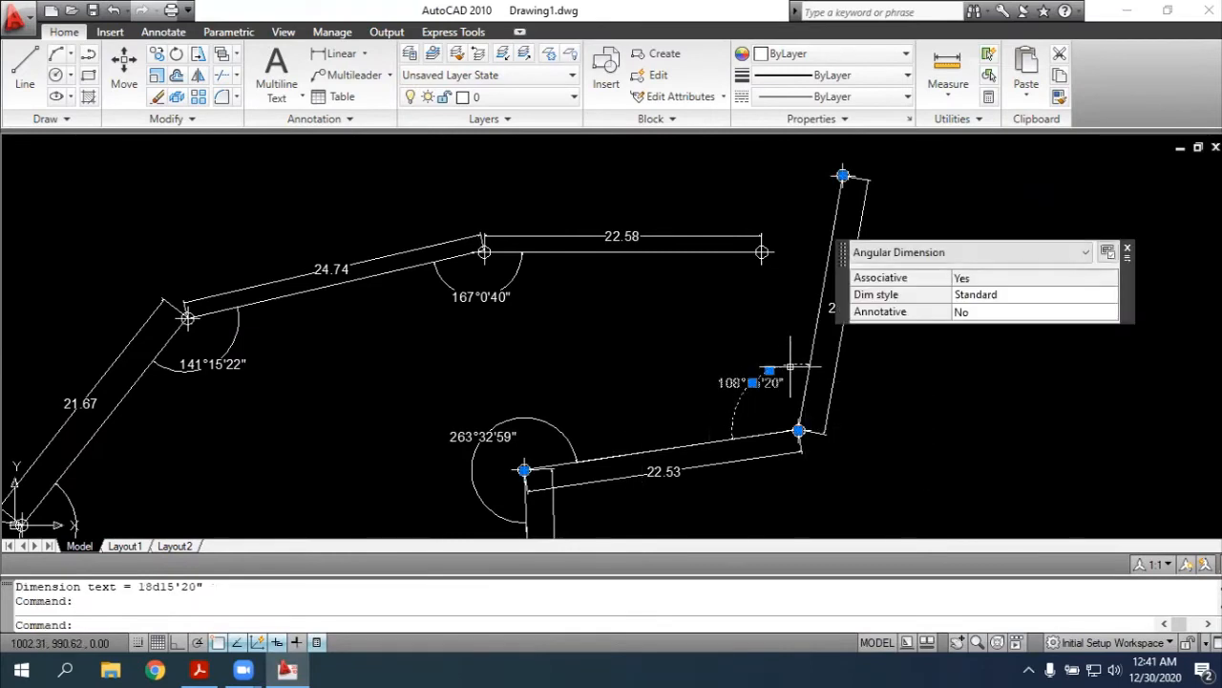
key(Delete)
text(dimang)
key(Return)
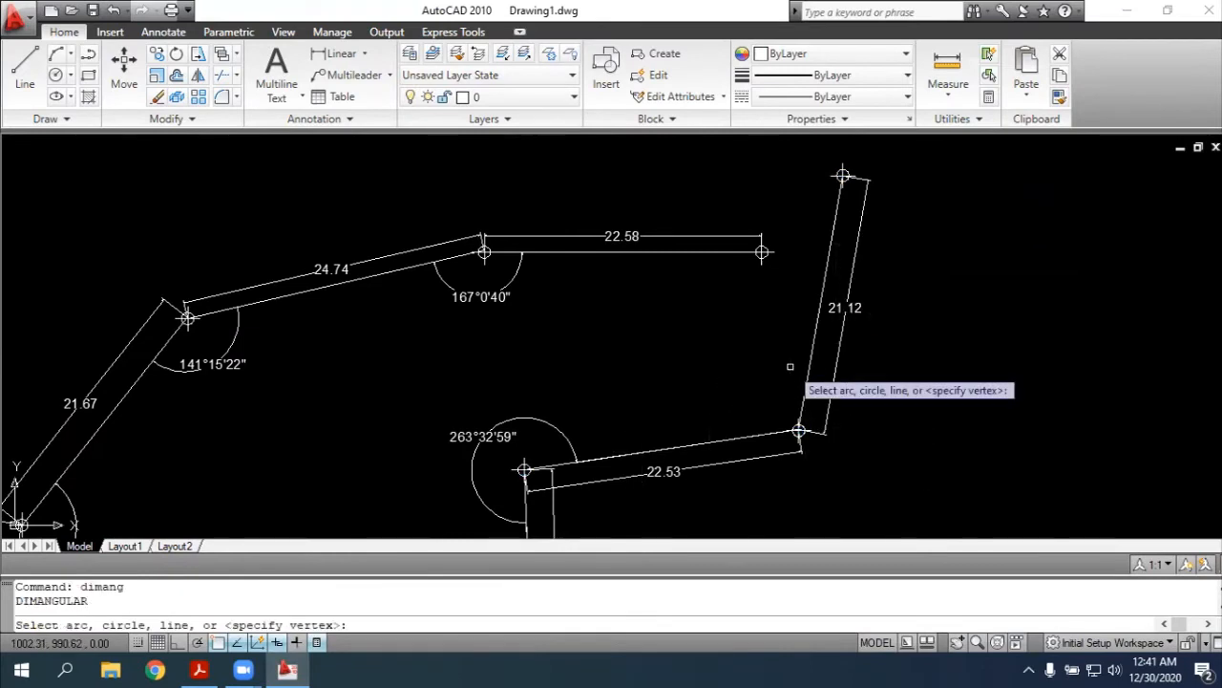
click(807, 363)
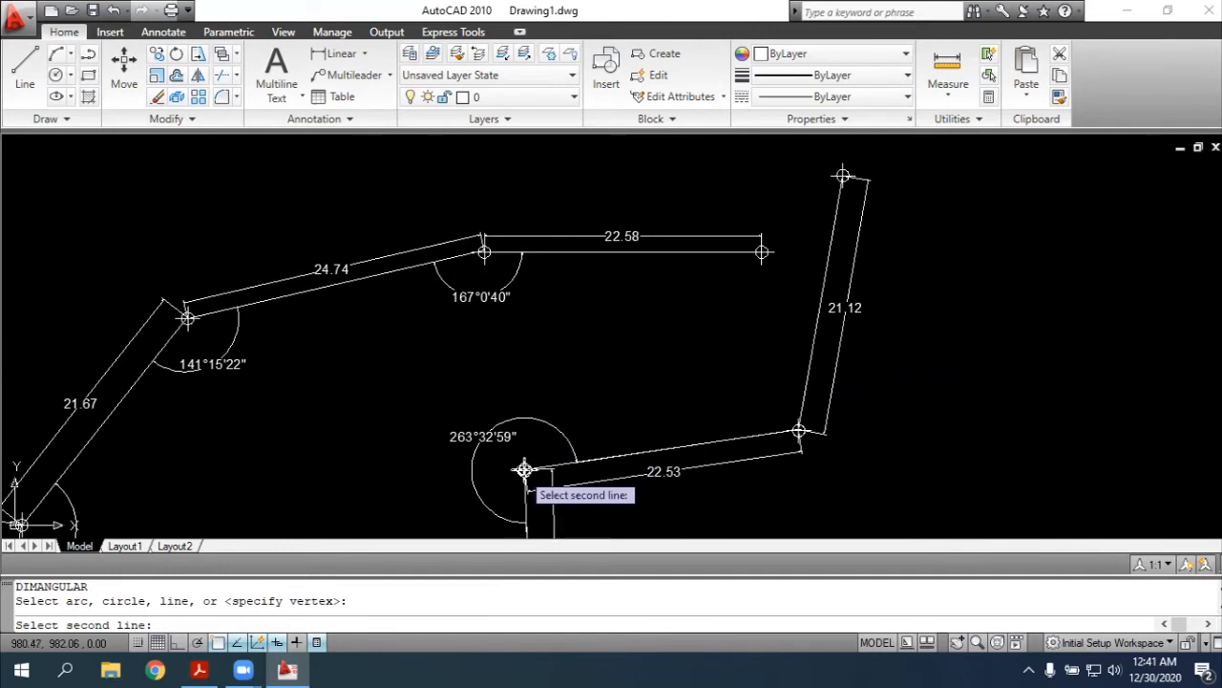
click(549, 465)
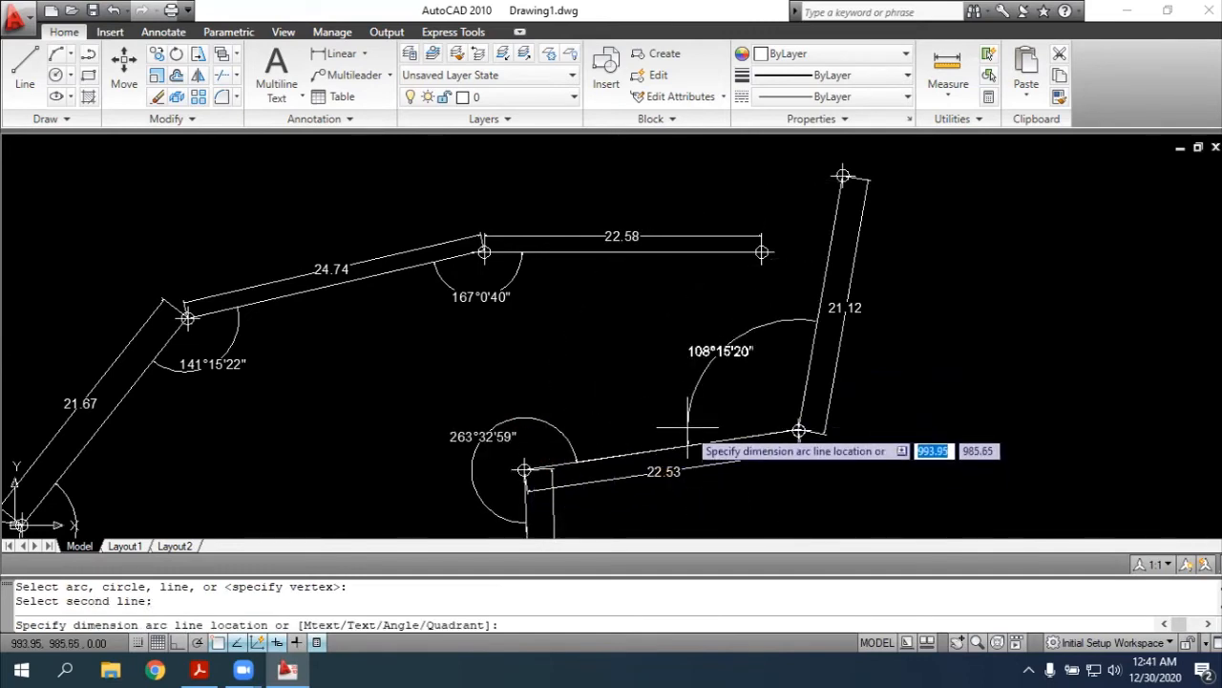
key(alt+Tab)
key(alt+Tab)
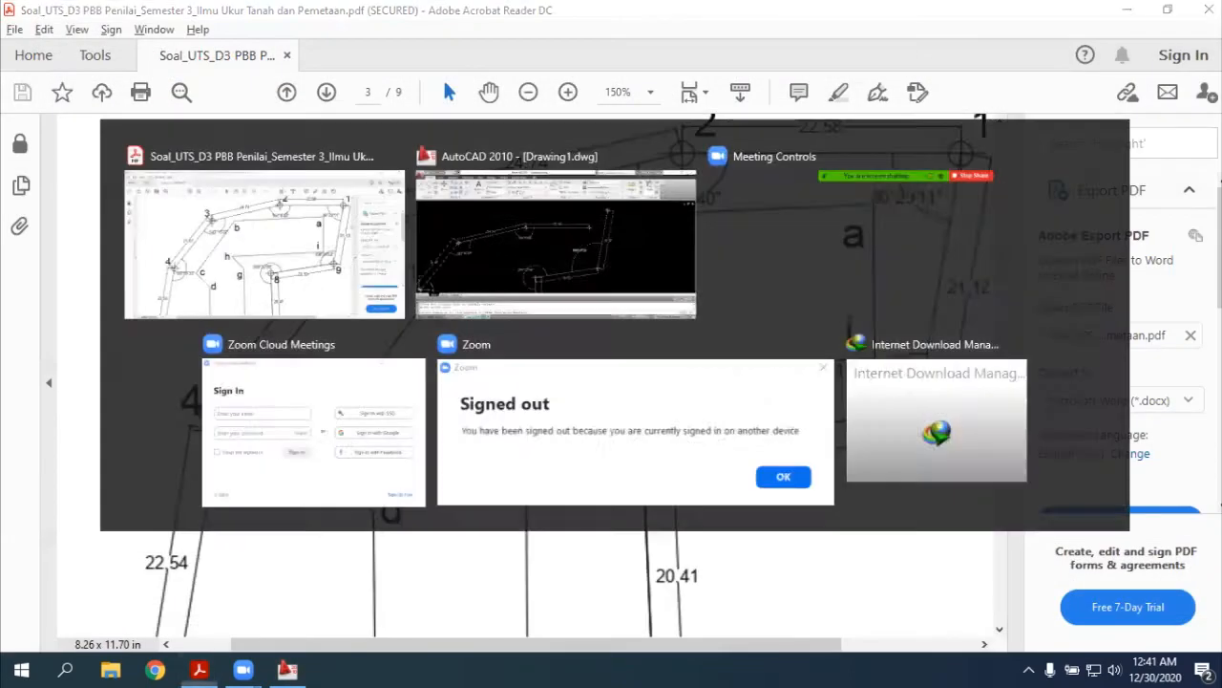
key(Escape)
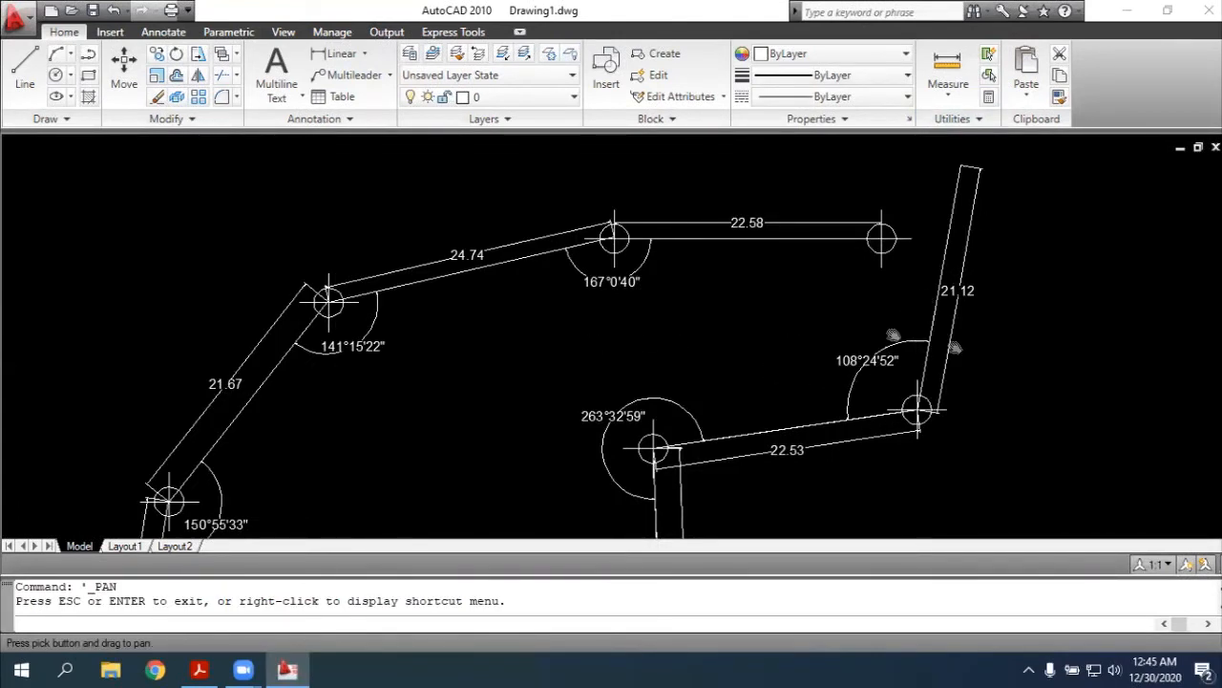
Look over the redrawn traverse and check its side lengths and angles against the PDF sketch, from point 1 down to point 6
mouse_move(618, 453)
mouse_down()
mouse_move(644, 233)
mouse_move(684, 165)
mouse_up()
mouse_move(788, 186)
mouse_down()
mouse_move(838, 147)
mouse_move(882, 293)
mouse_move(709, 431)
mouse_move(513, 491)
mouse_move(576, 479)
mouse_move(631, 500)
mouse_up()
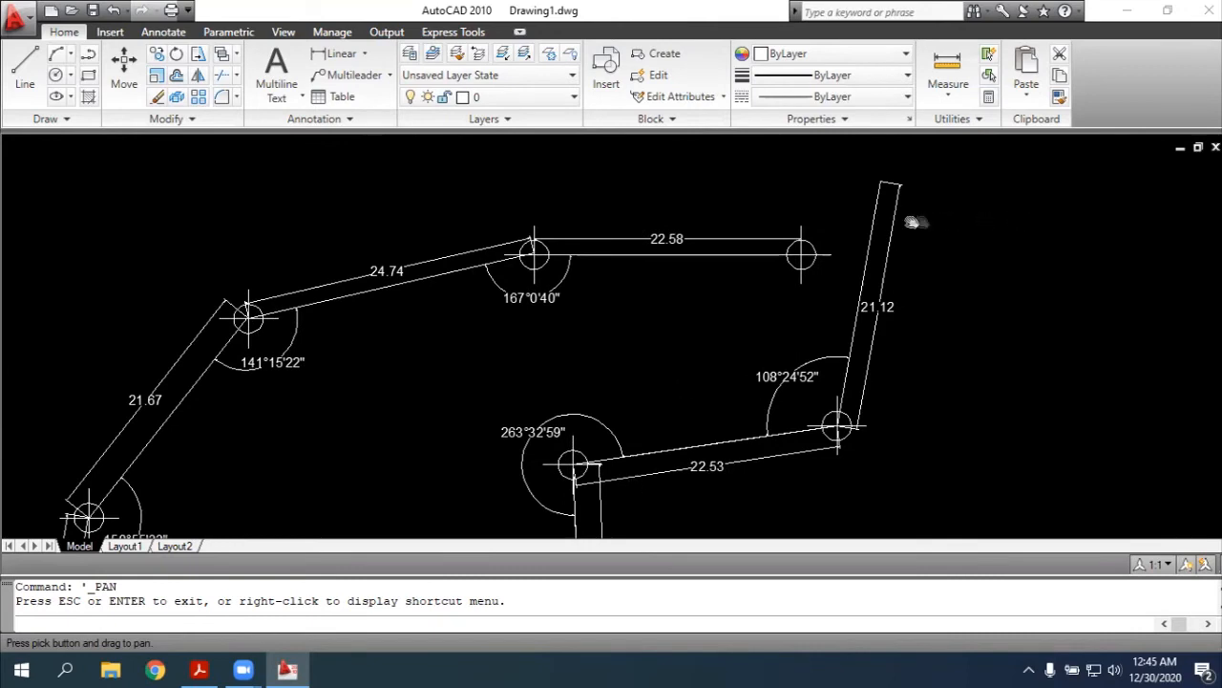
key(Escape)
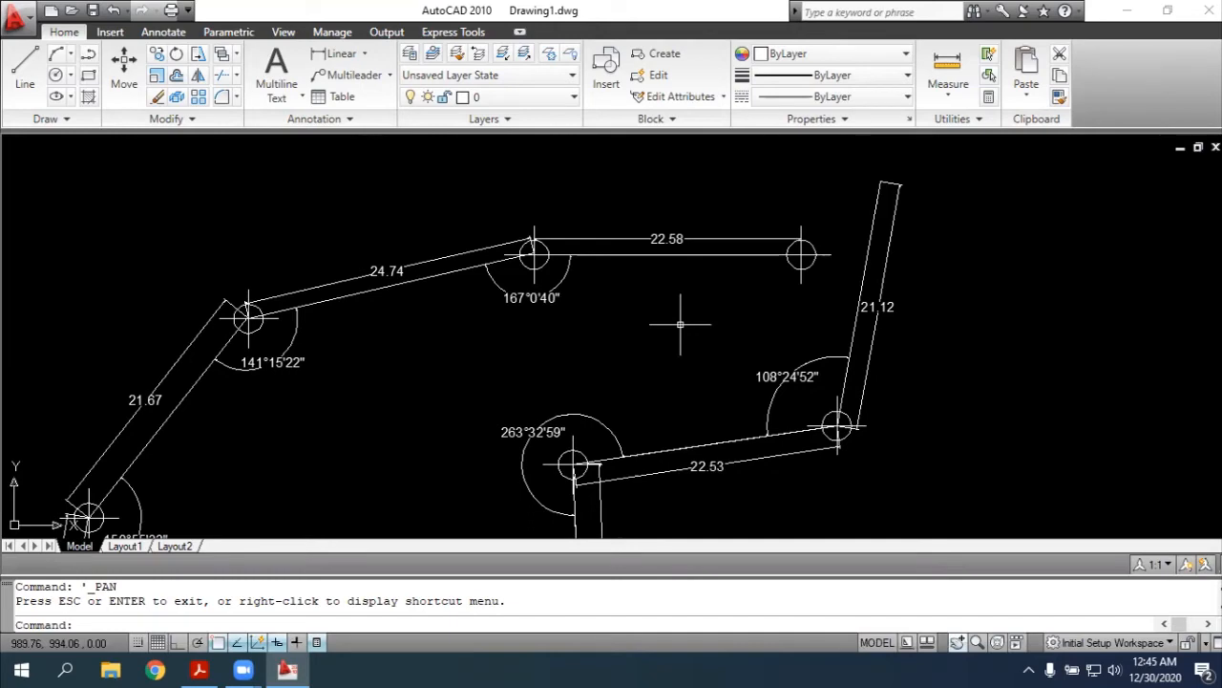
key(alt+Tab)
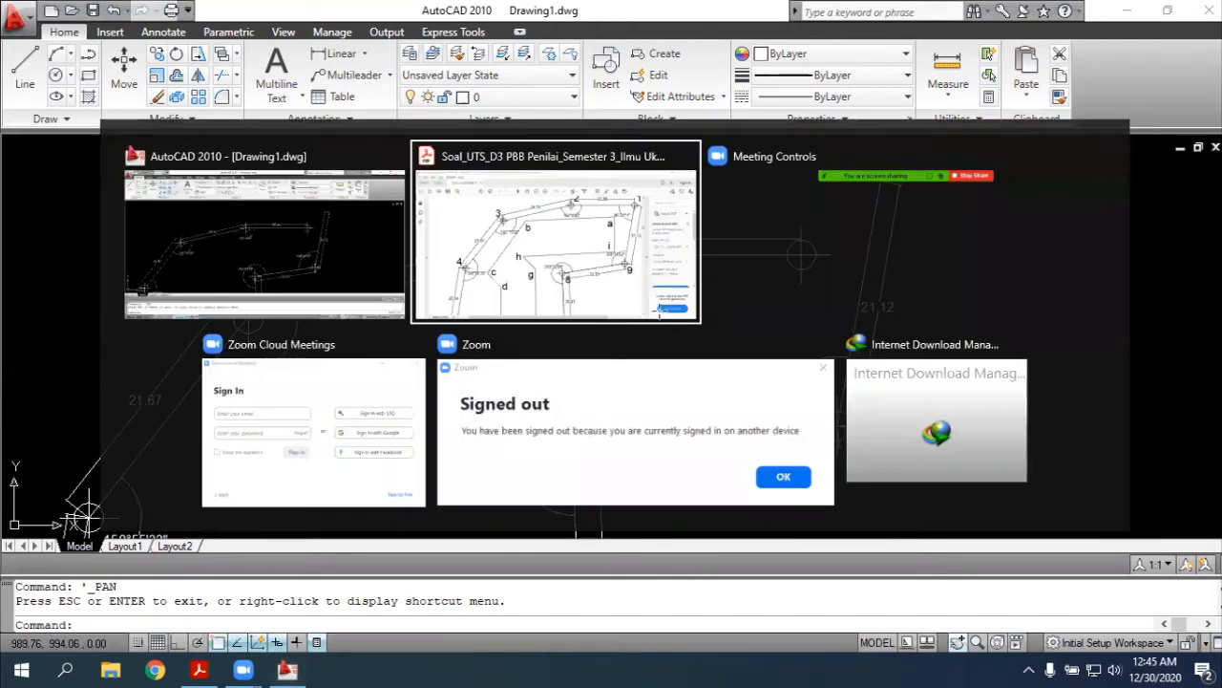
scroll(740, 161, up, 1)
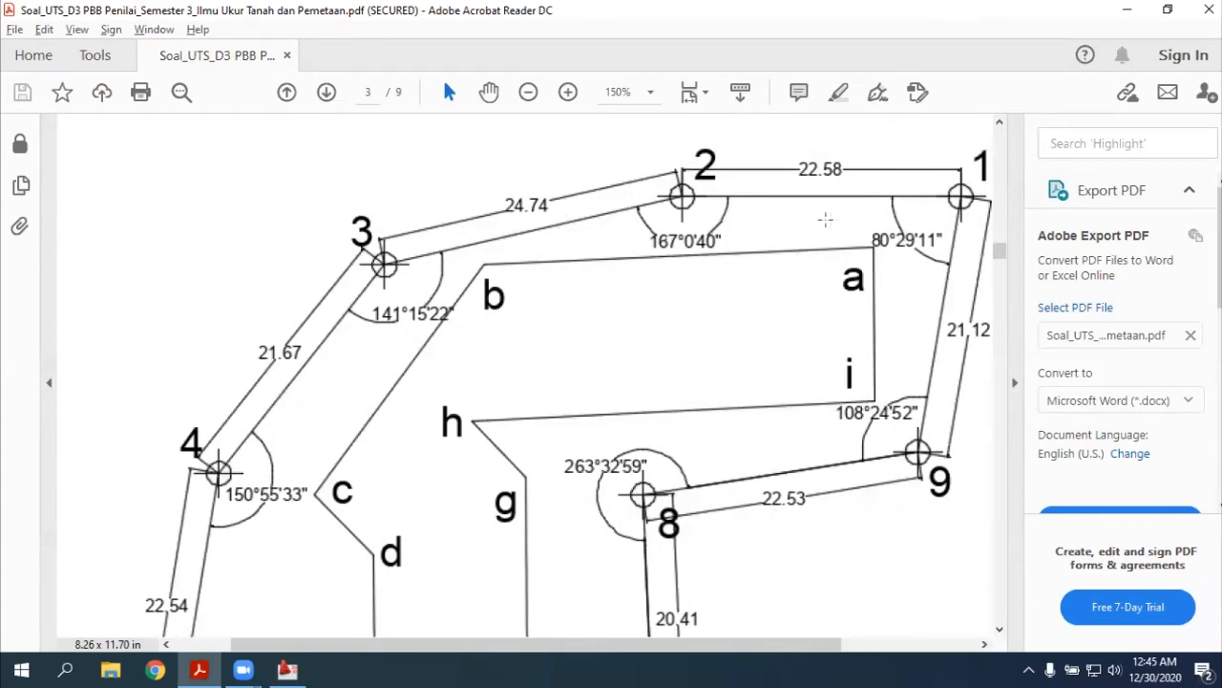
scroll(178, 384, down, 7)
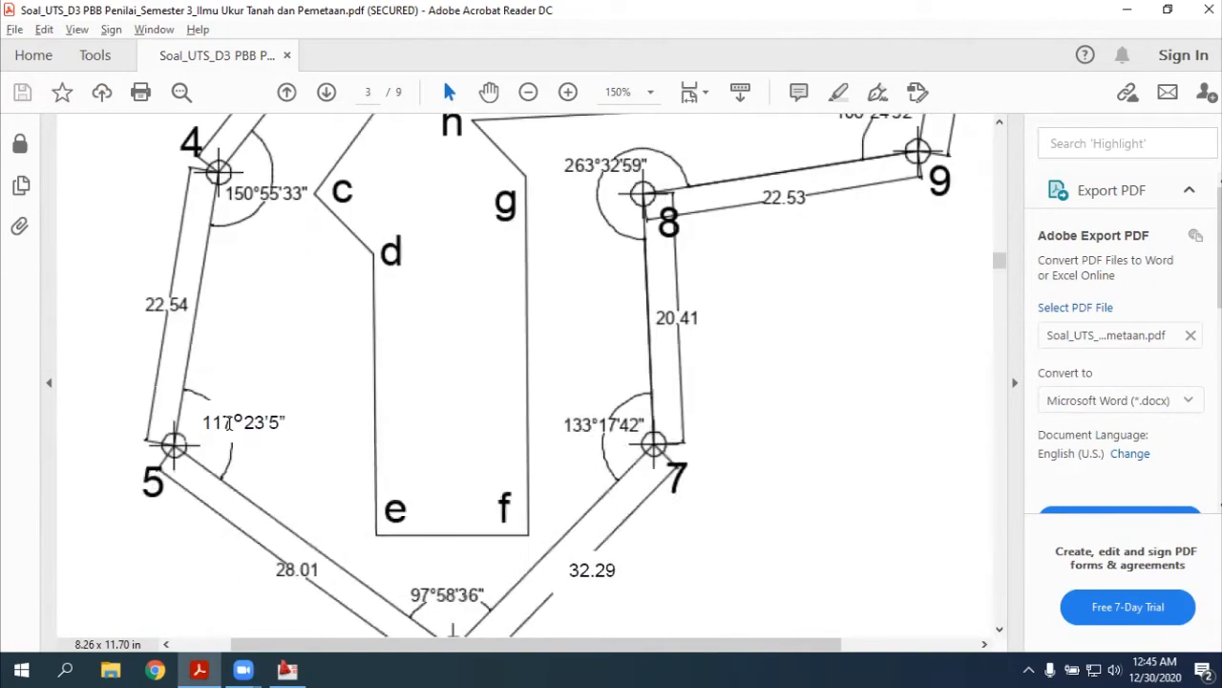
scroll(177, 506, down, 2)
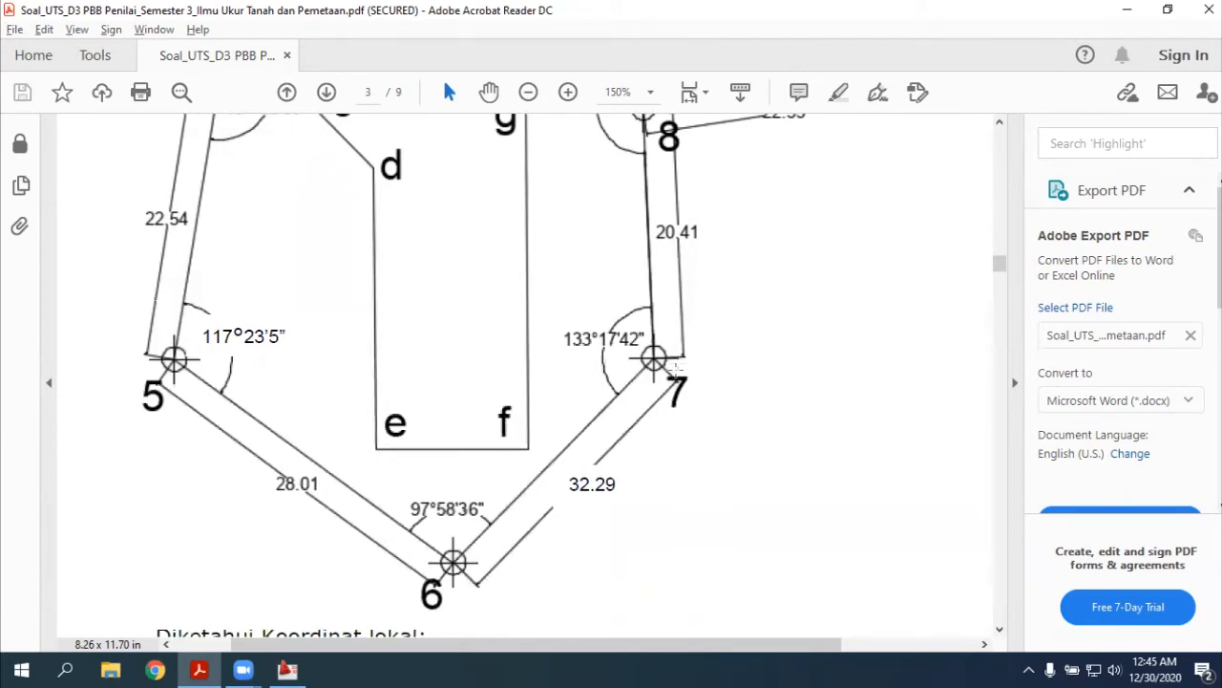
scroll(731, 262, up, 9)
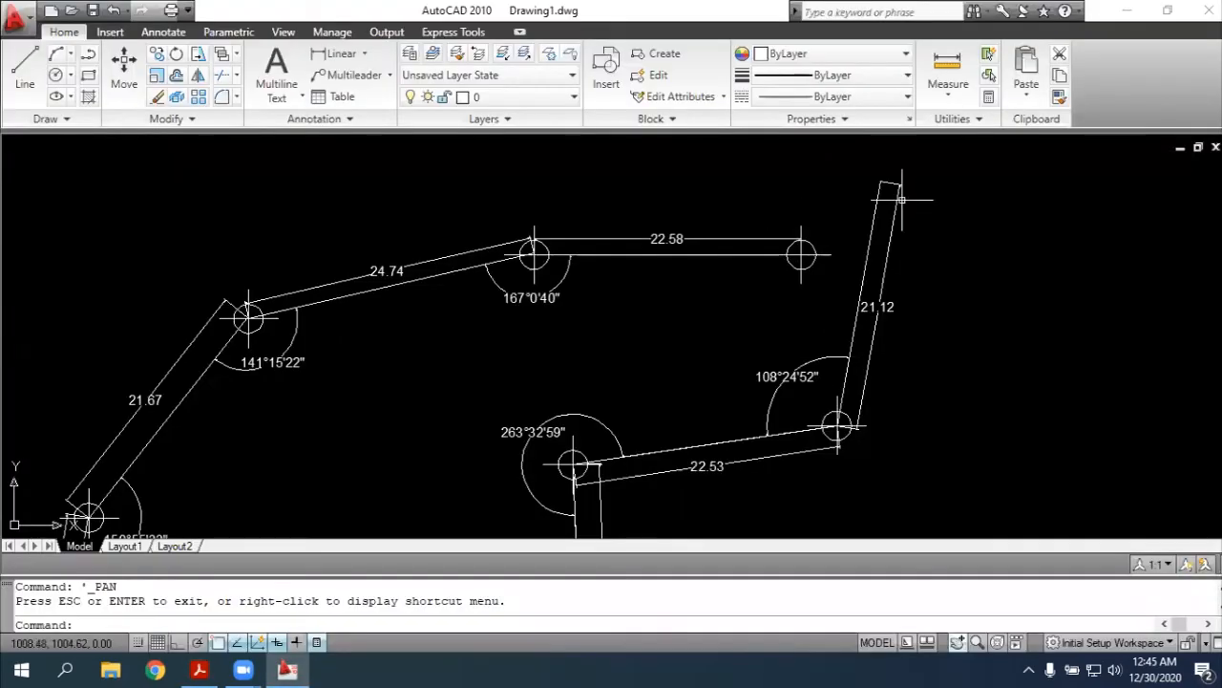
Place a point marker at the northern endpoint of the side rising from point 9
text(point)
key(Return)
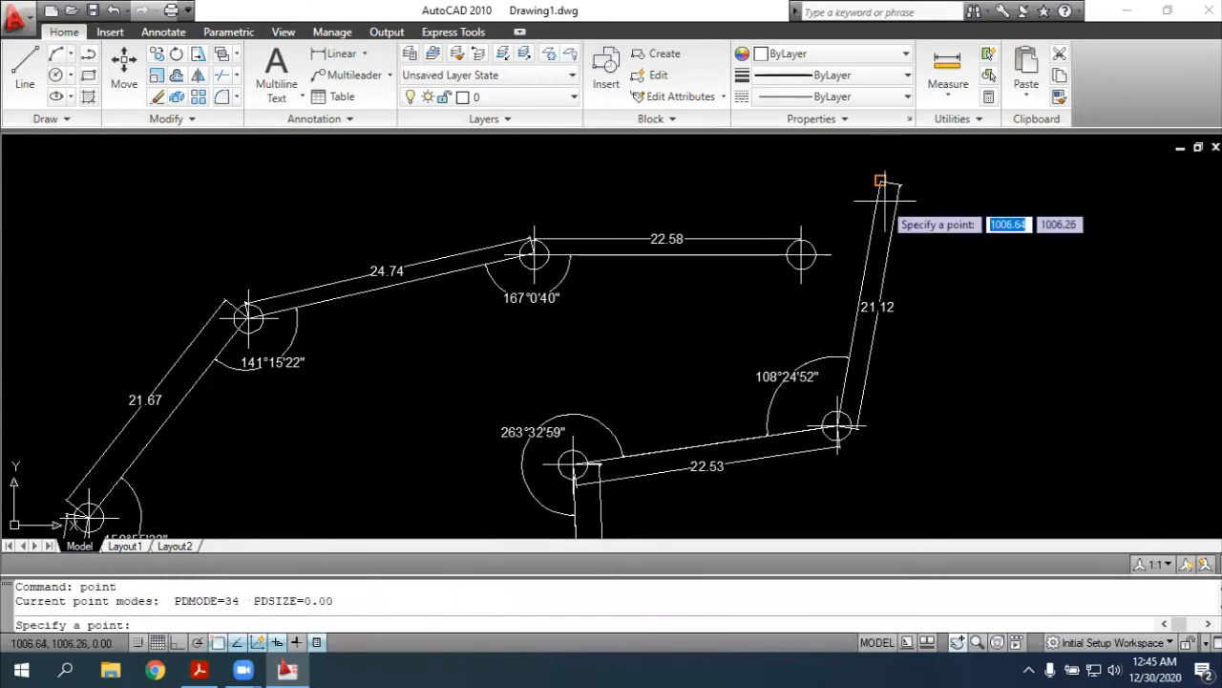
click(880, 180)
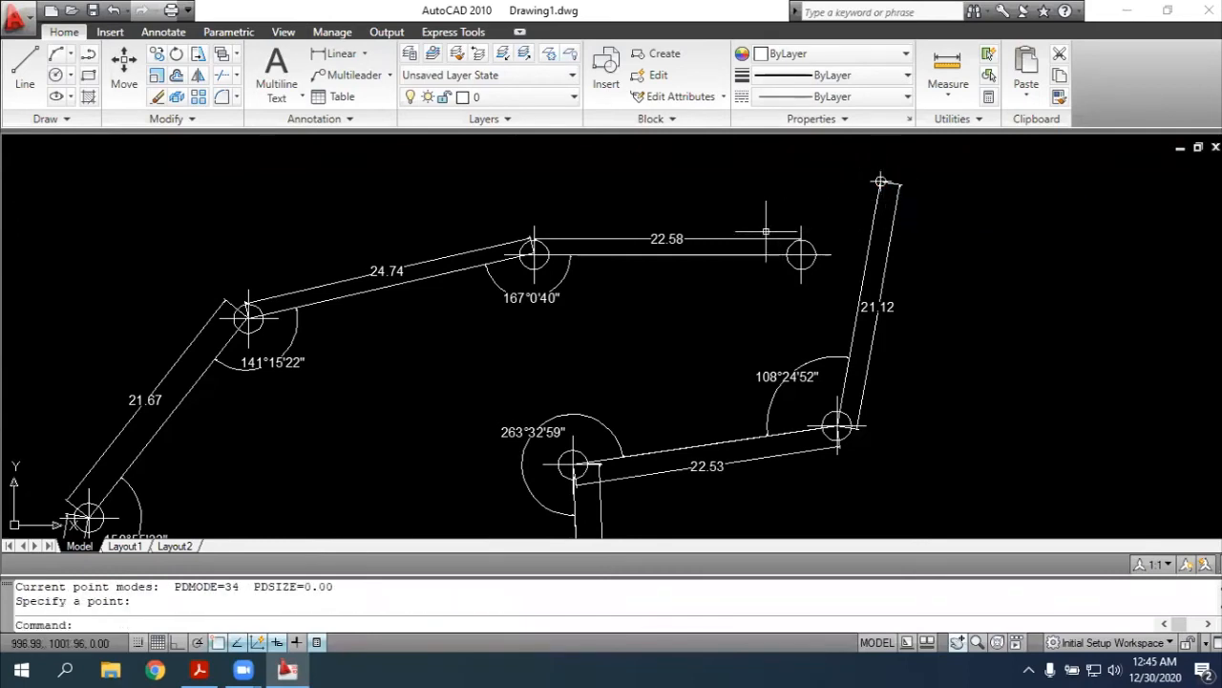
Add an upright text label "1" just above the marker at the eastern end of the 22.58 side
scroll(835, 200, up, 1)
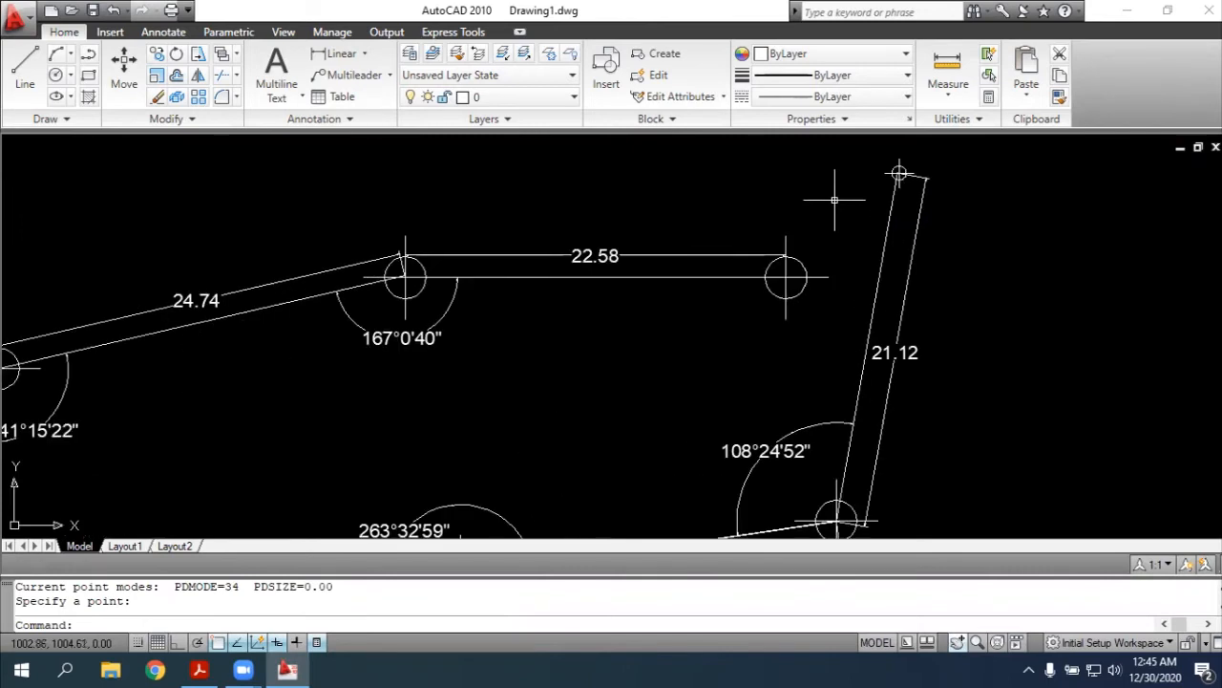
scroll(742, 205, up, 1)
key(Escape)
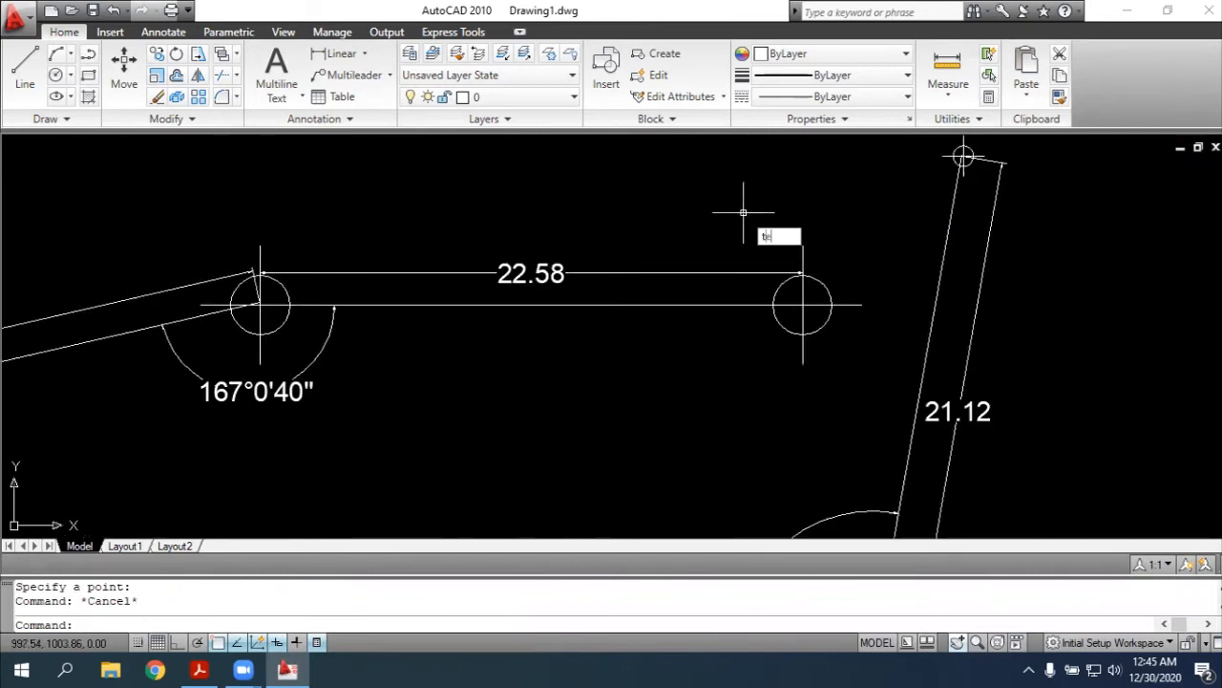
key(Return)
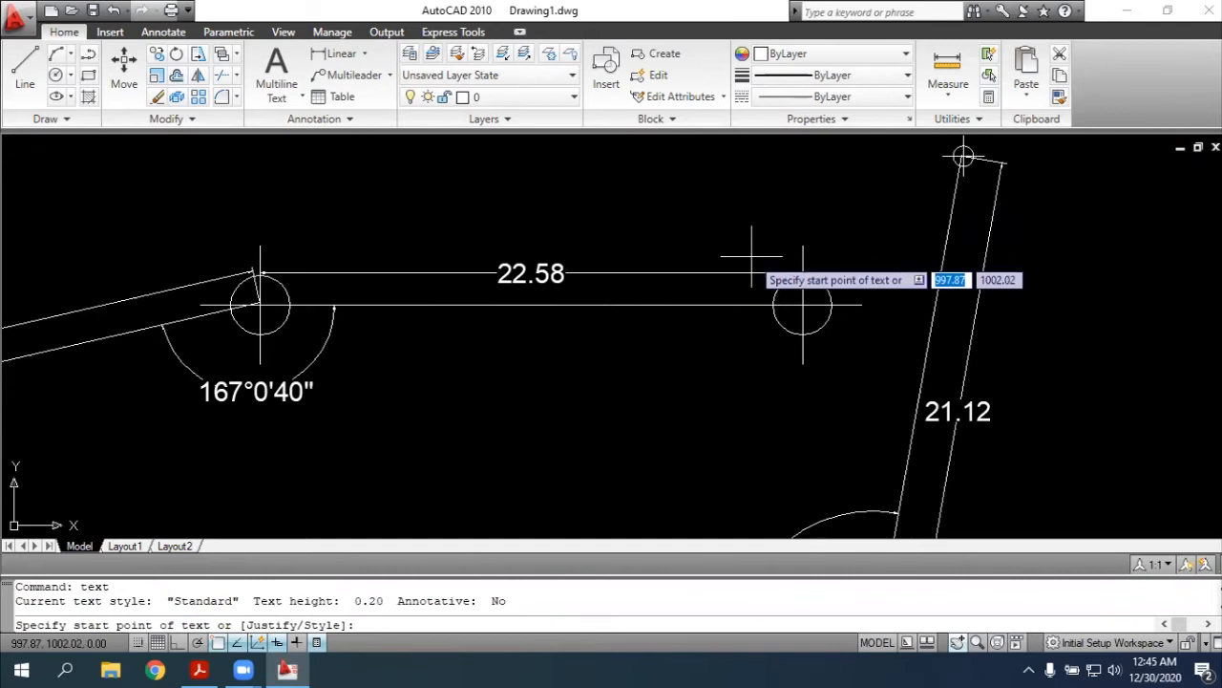
click(752, 256)
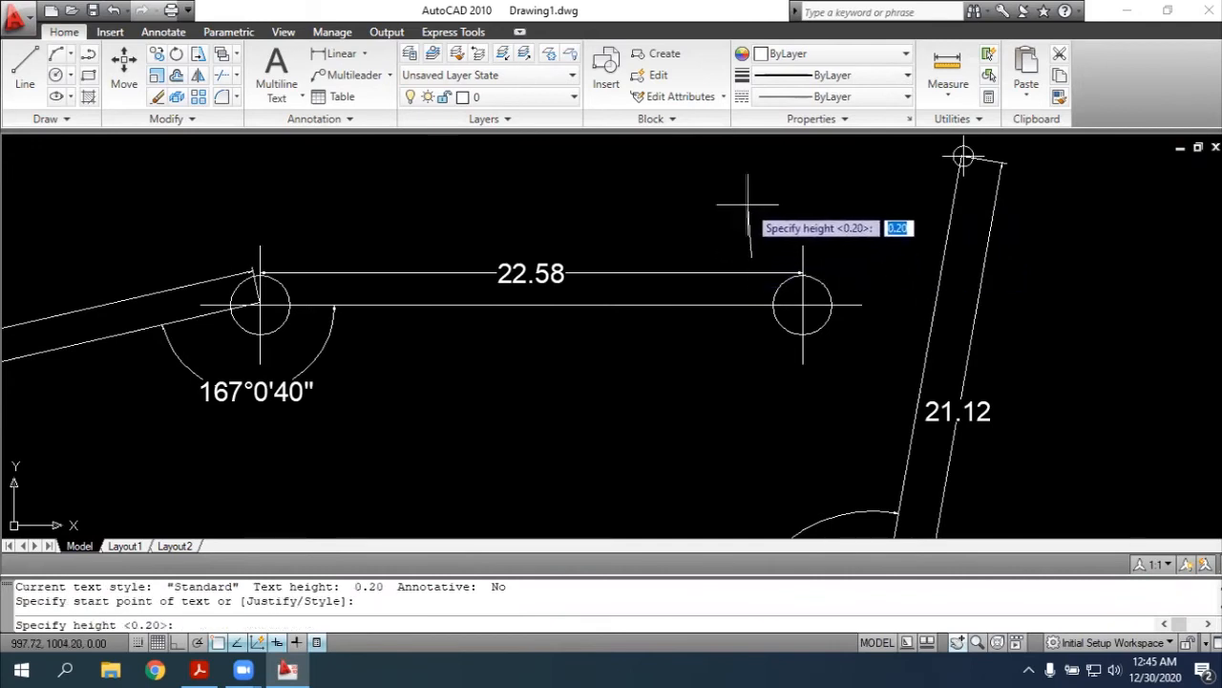
key(Return)
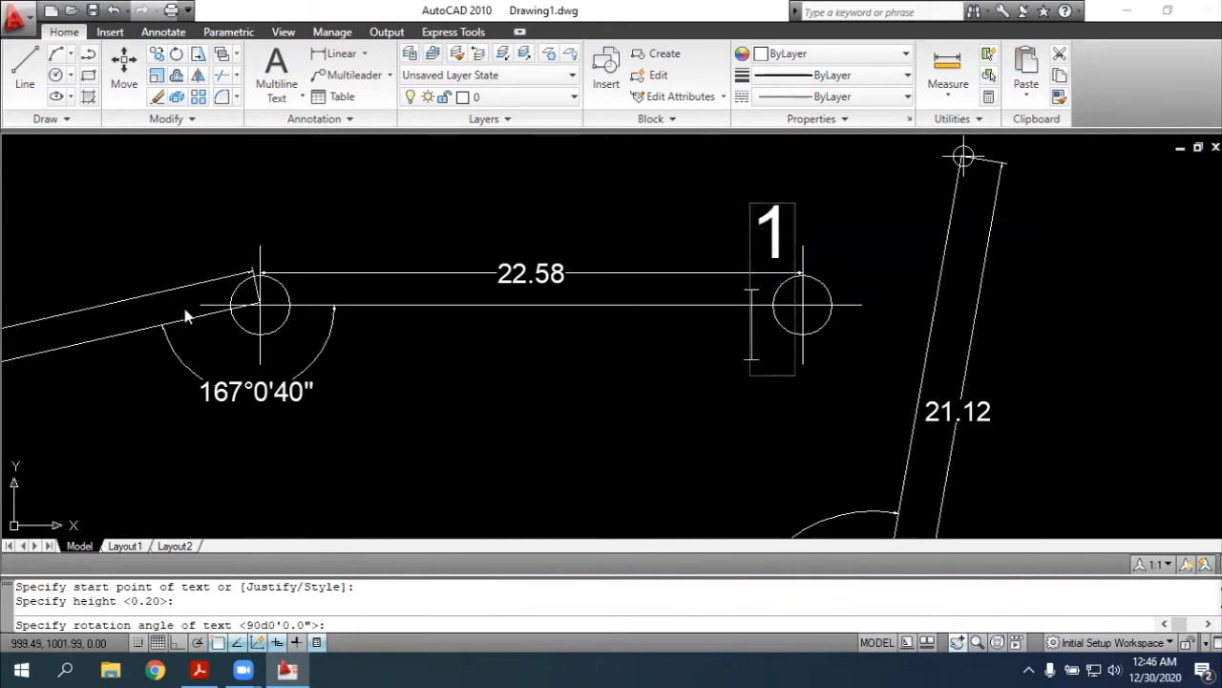
key(Return)
key(Return)
click(301, 212)
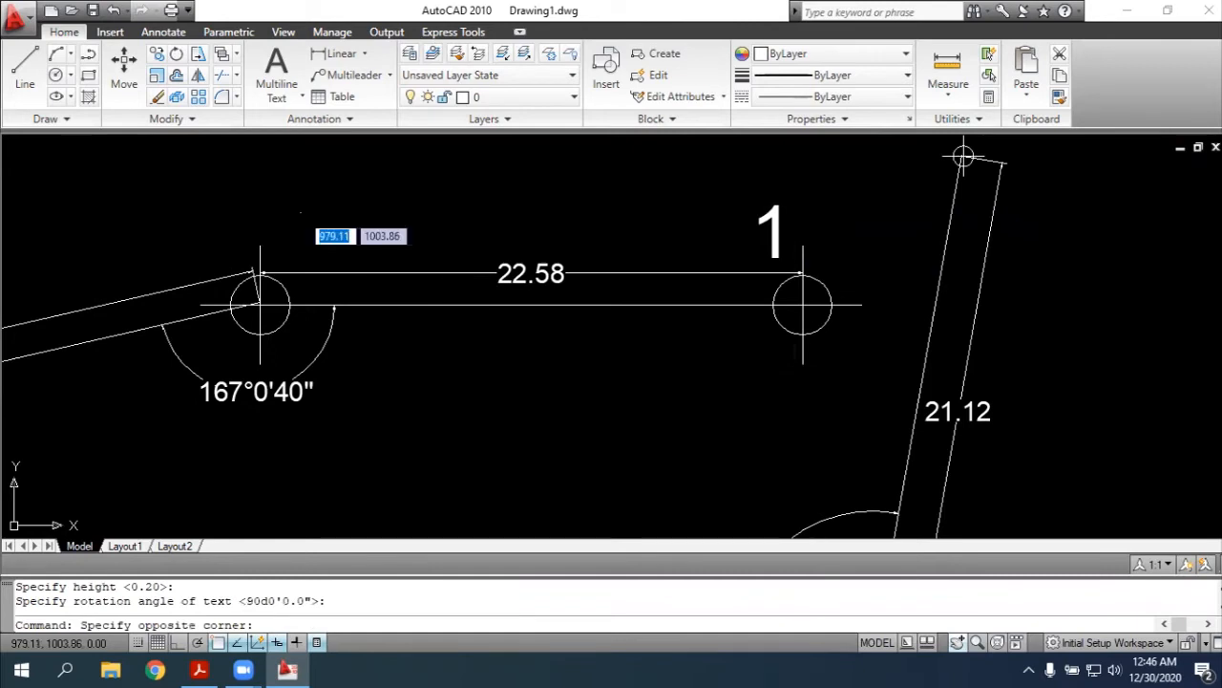
key(Escape)
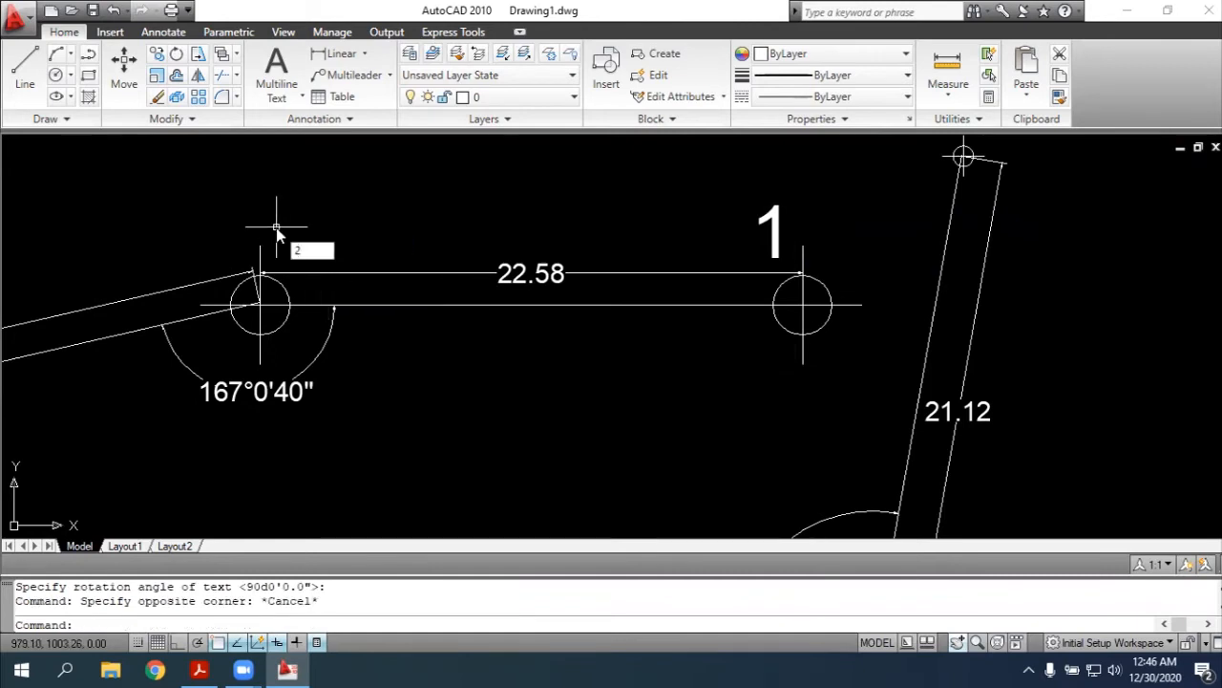
key(Escape)
Copy the text label "1" and paste it beside the markers of points 2, 3, 4 and 5
click(771, 234)
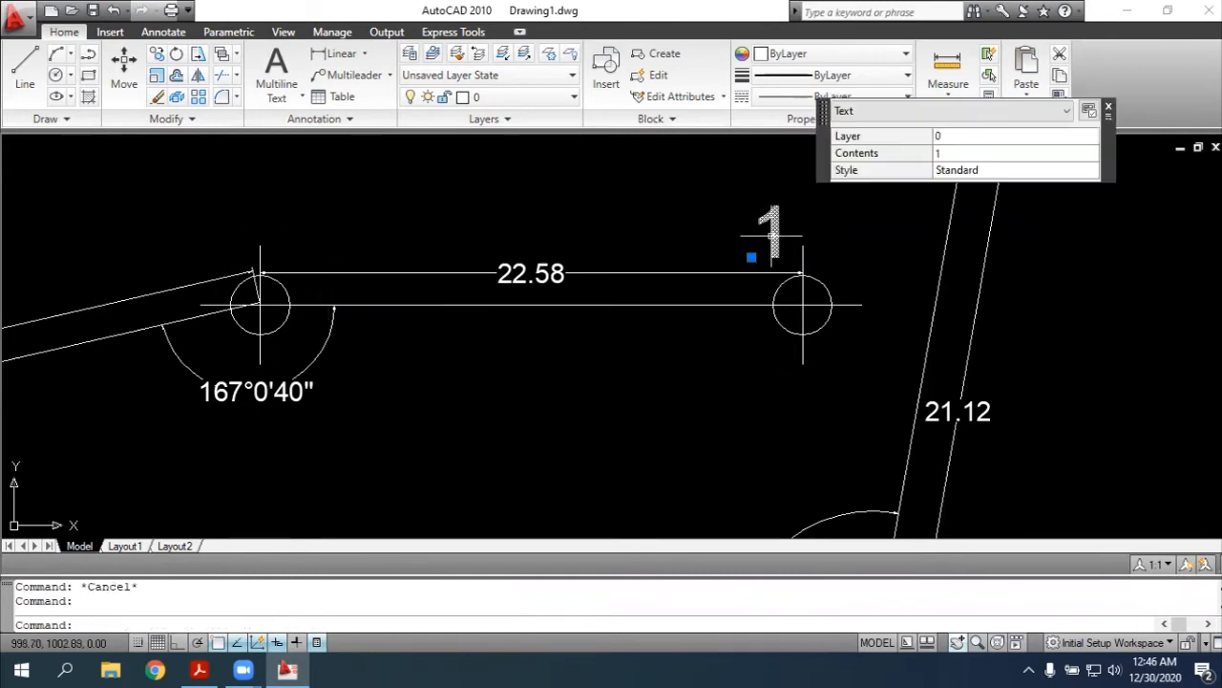
key(ctrl+c)
key(ctrl+v)
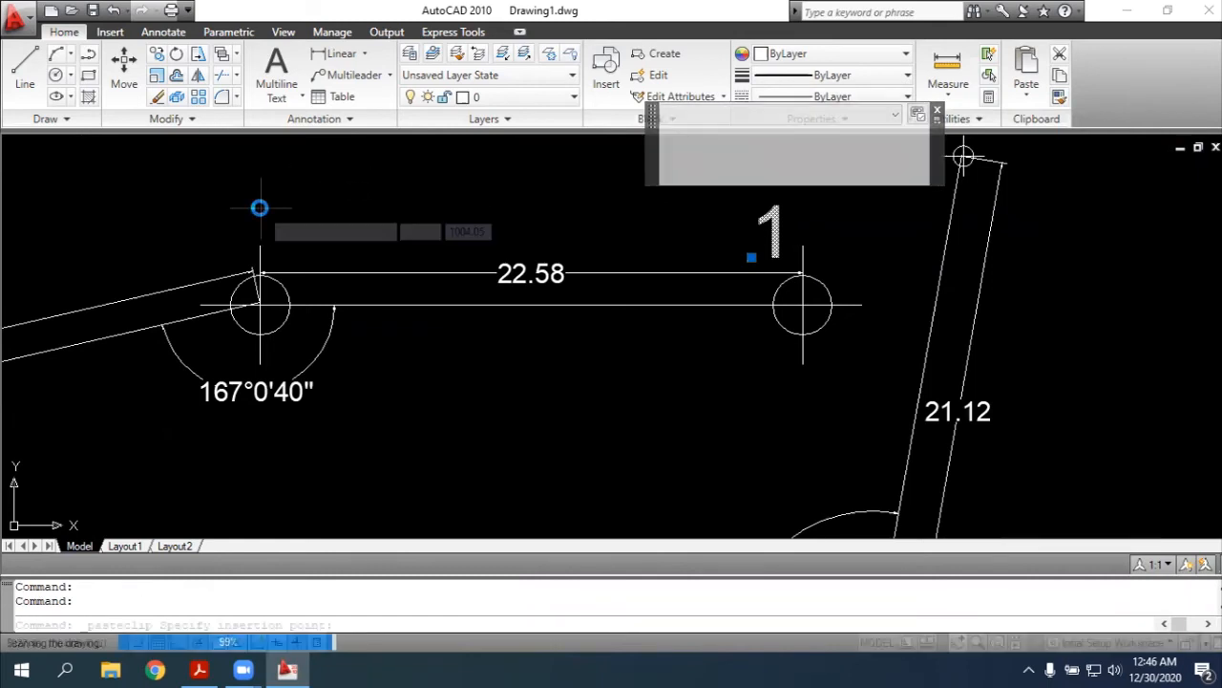
scroll(258, 219, down, 4)
scroll(821, 234, down, 2)
click(479, 220)
key(ctrl+v)
click(325, 251)
key(ctrl+v)
click(228, 379)
key(ctrl+v)
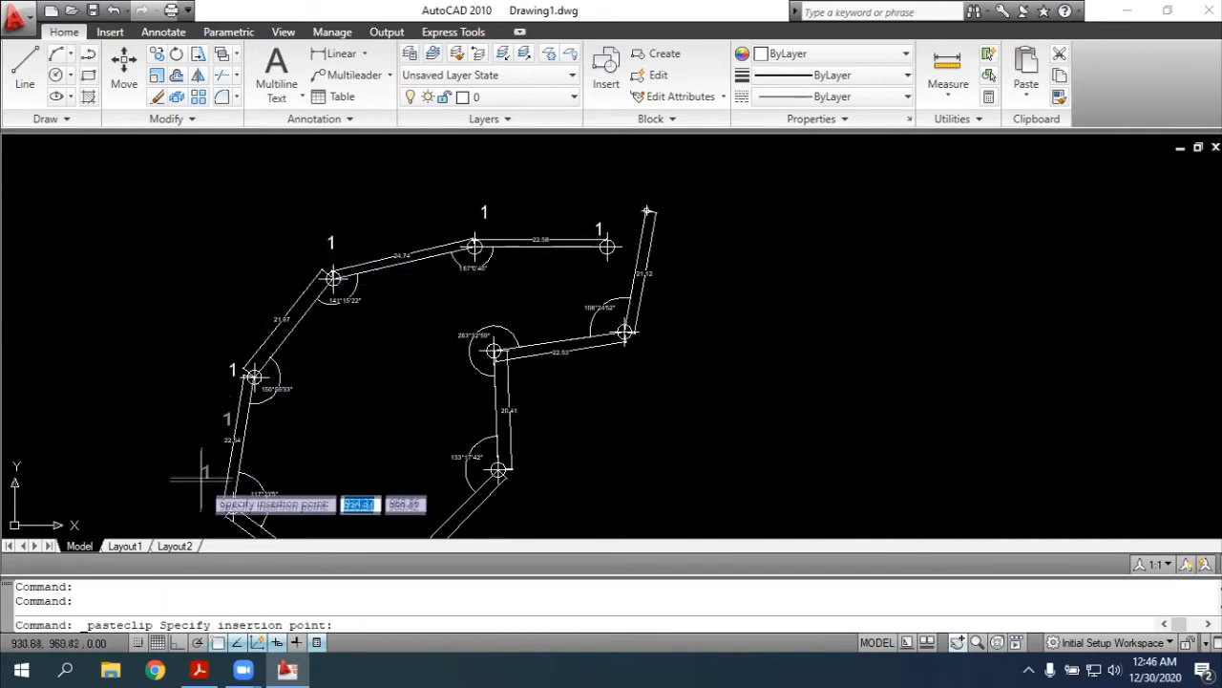
scroll(400, 468, down, 2)
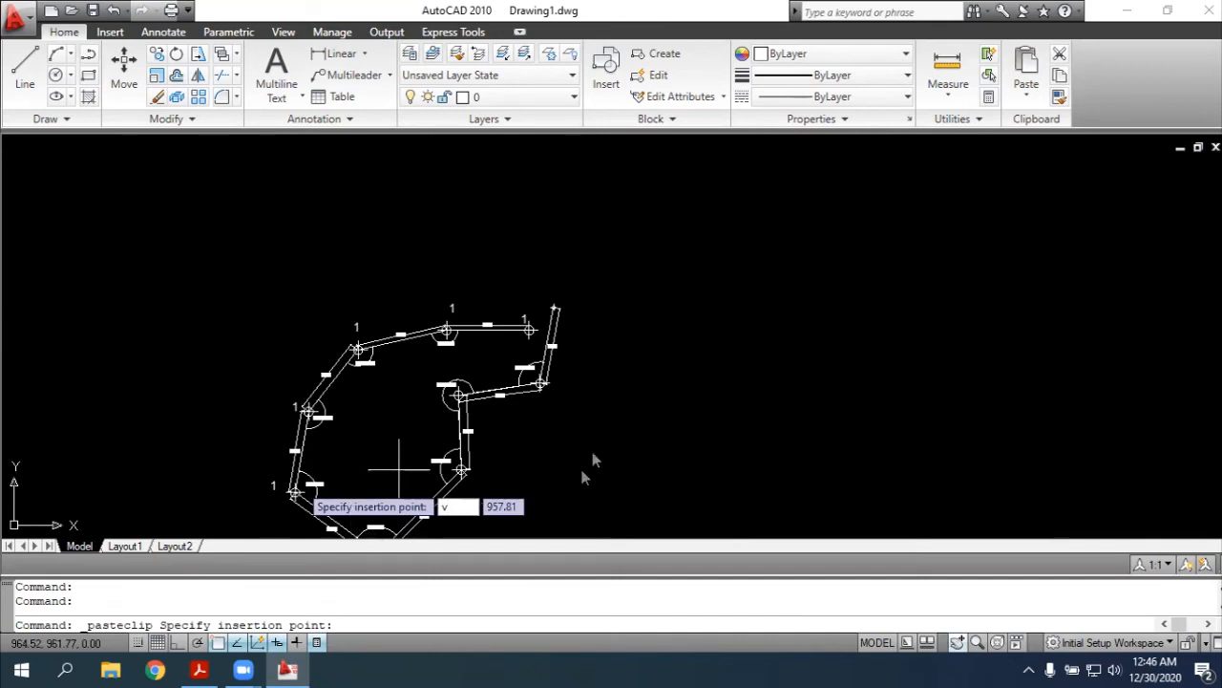
scroll(659, 224, up, 5)
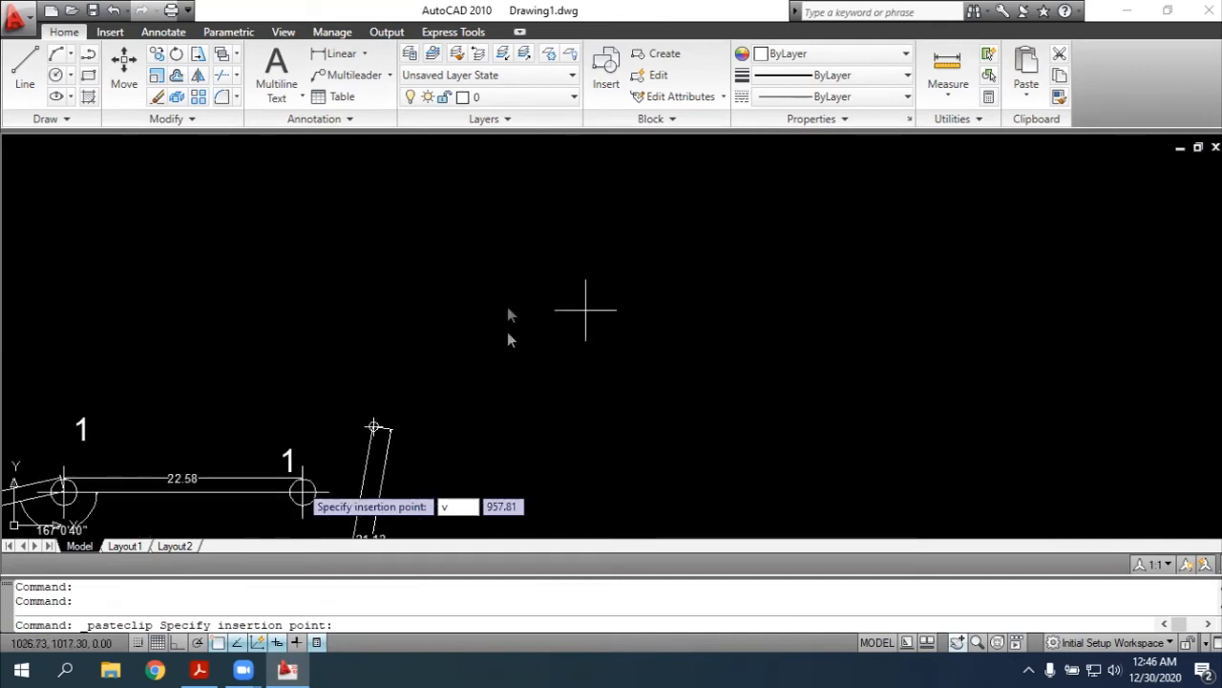
scroll(328, 401, down, 2)
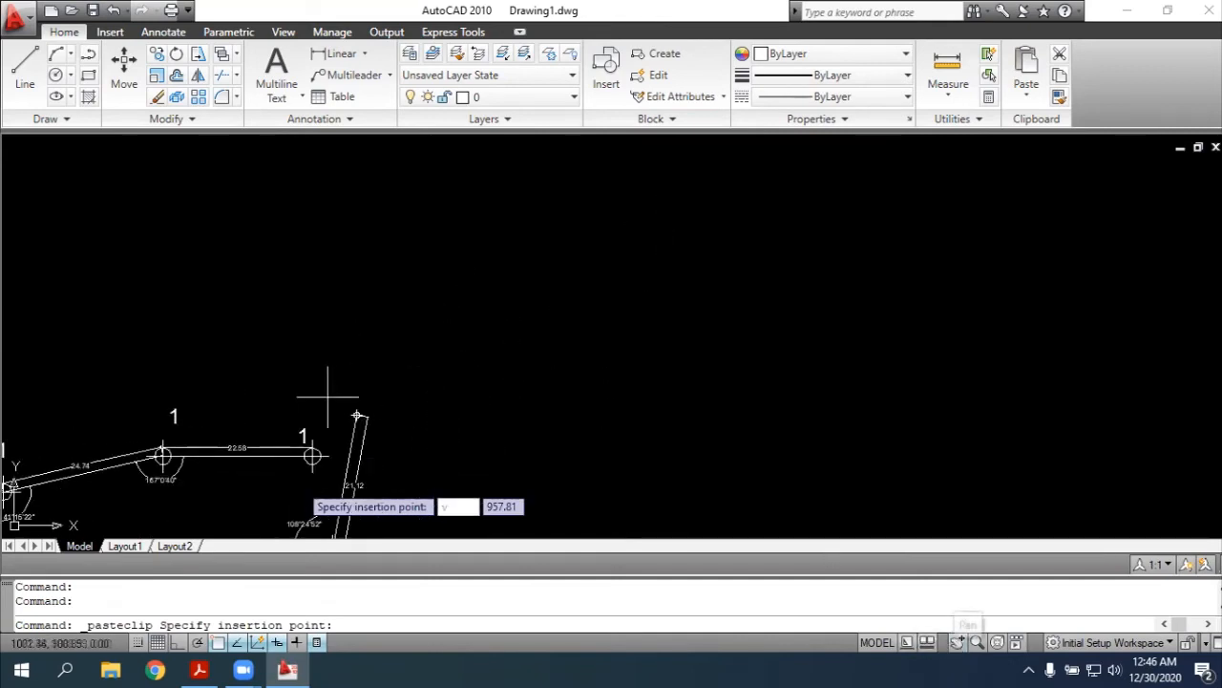
click(666, 441)
key(Escape)
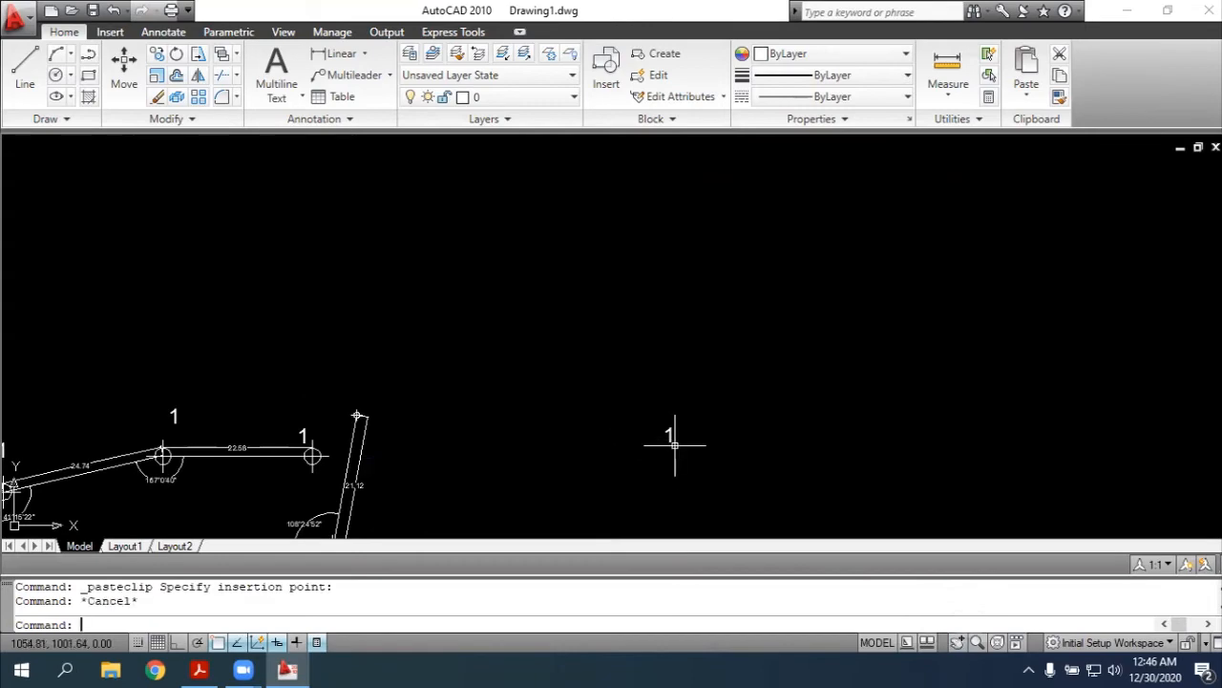
key(ctrl+z)
Paste copies of the text label "1" beside the southernmost marker, point 6, and beside point 7
click(956, 642)
drag(586, 420, 715, 182)
drag(558, 300, 502, 324)
scroll(502, 324, up, 3)
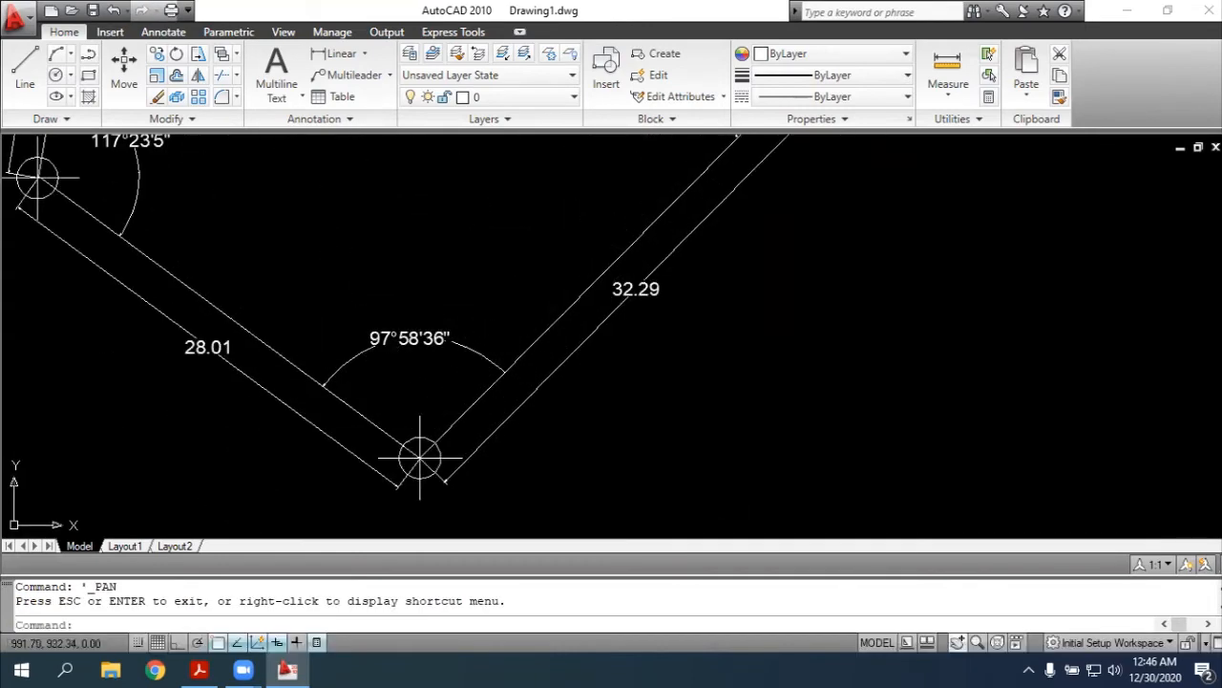
key(ctrl+v)
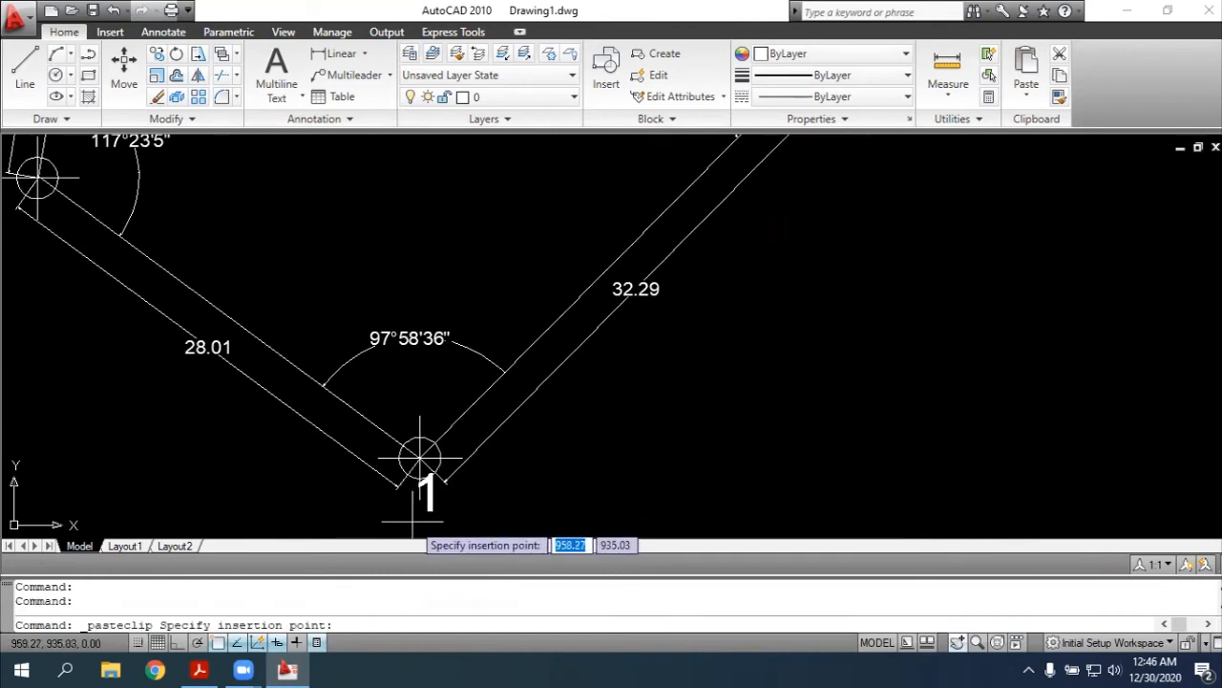
click(420, 457)
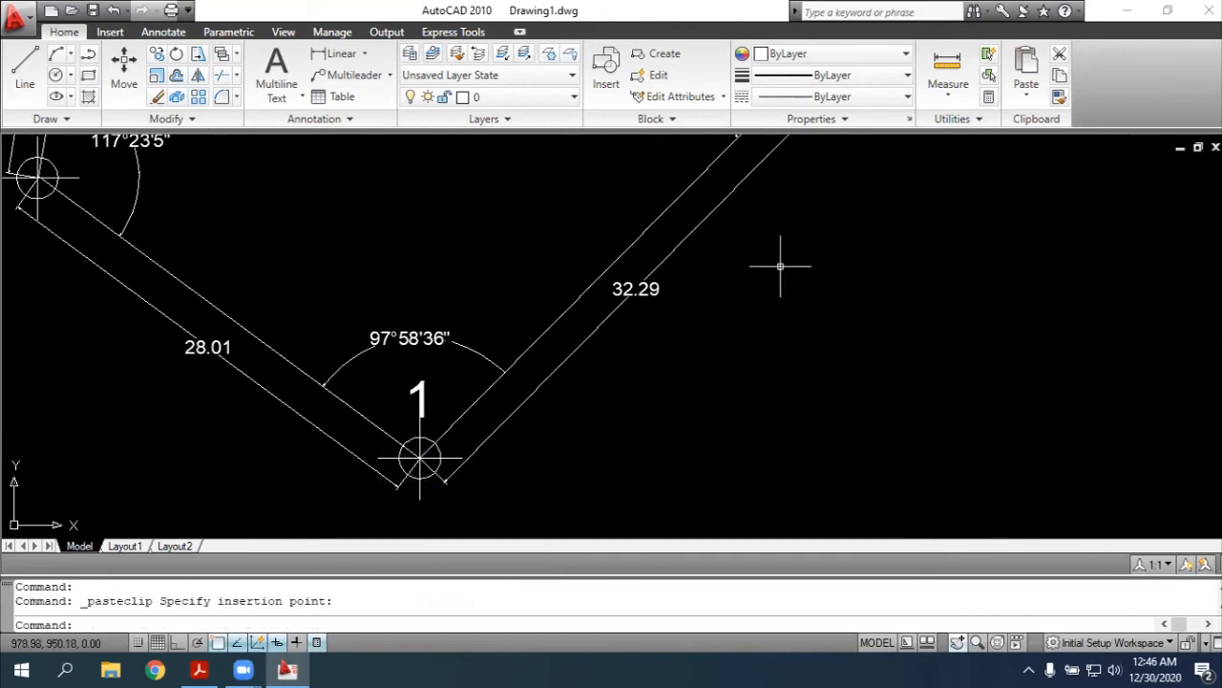
scroll(781, 267, down, 3)
scroll(777, 191, up, 4)
key(ctrl+v)
click(636, 285)
Paste copies of the text label "1" just southeast of the markers of points 8 and 9
scroll(636, 284, down, 3)
scroll(471, 241, up, 3)
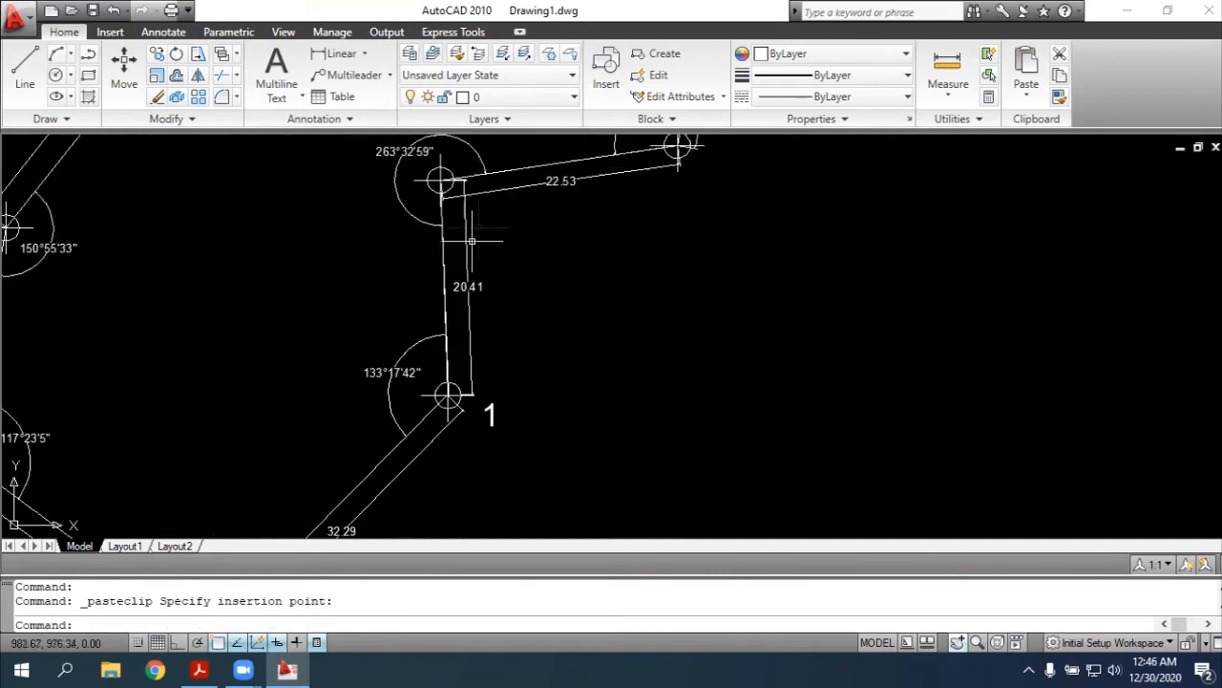
scroll(472, 240, up, 1)
key(ctrl+v)
click(469, 231)
key(ctrl+v)
scroll(526, 239, down, 3)
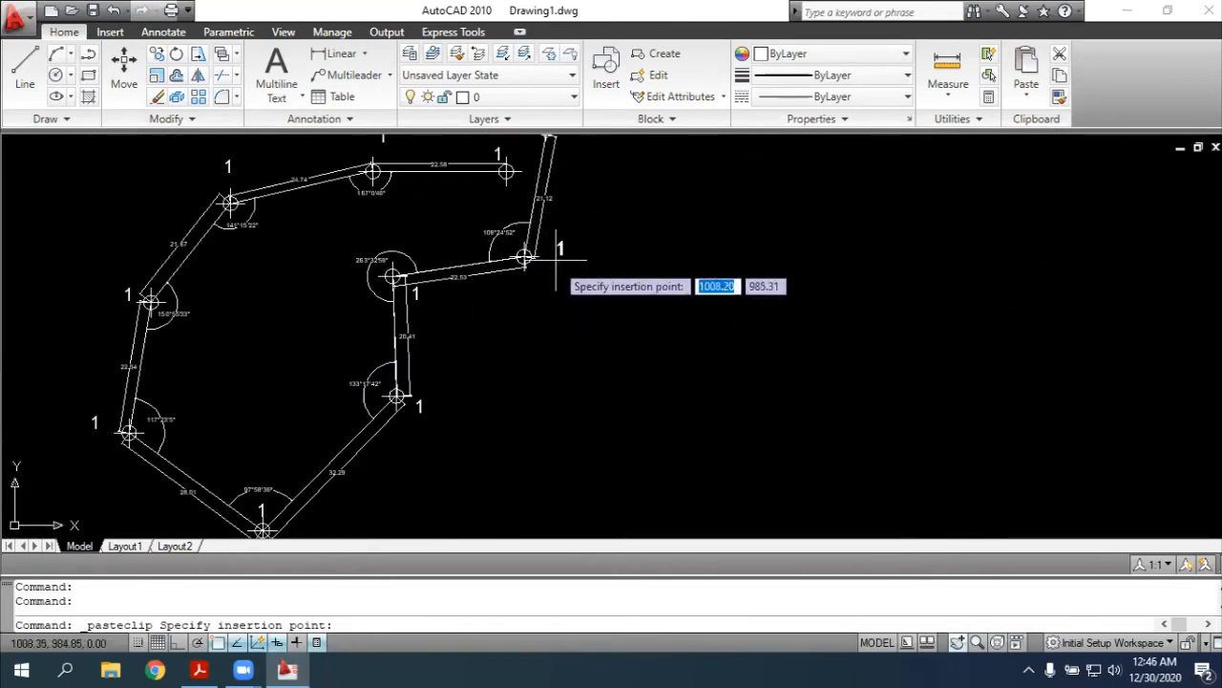
click(535, 273)
key(Escape)
scroll(204, 178, up, 1)
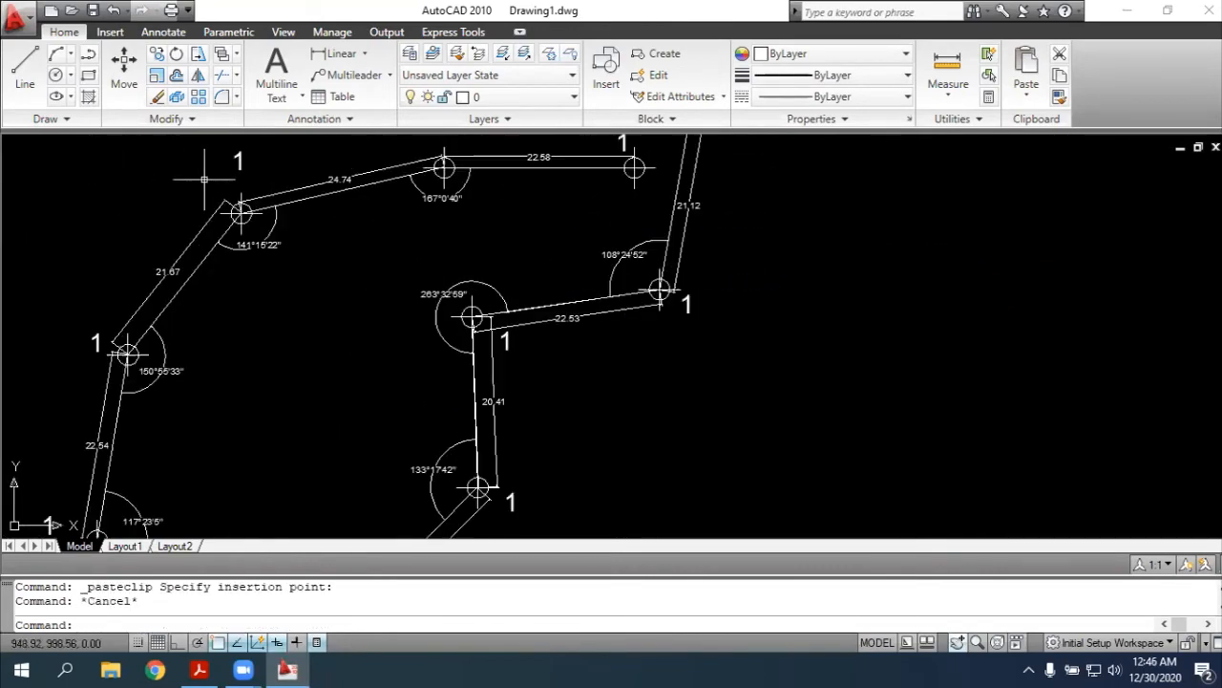
Change the text label above the marker between the 22.58 and 24.74 sides to "2"
scroll(203, 178, up, 3)
scroll(486, 377, down, 2)
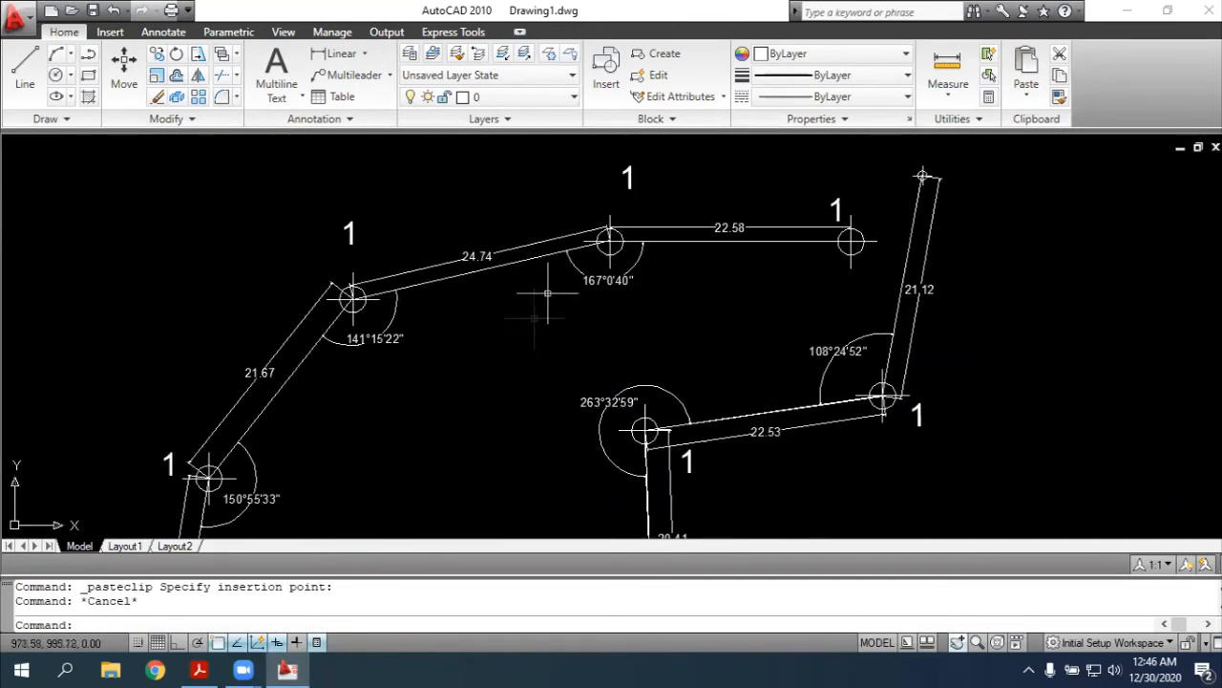
click(630, 176)
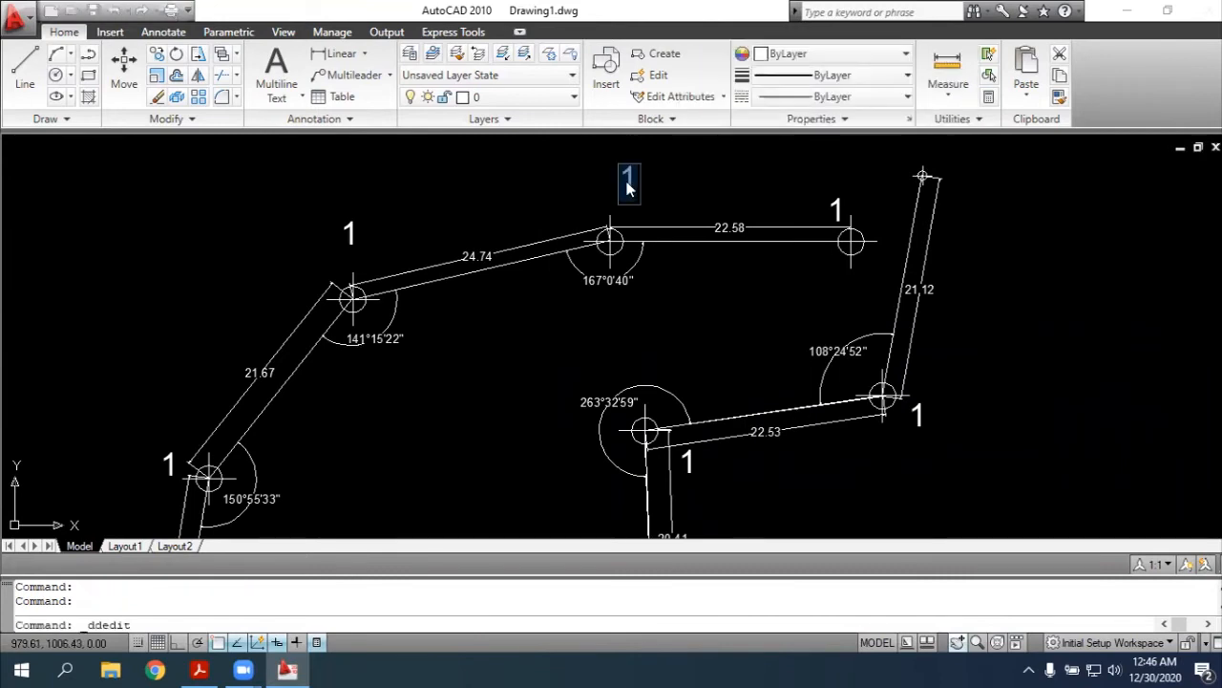
text(2)
key(Return)
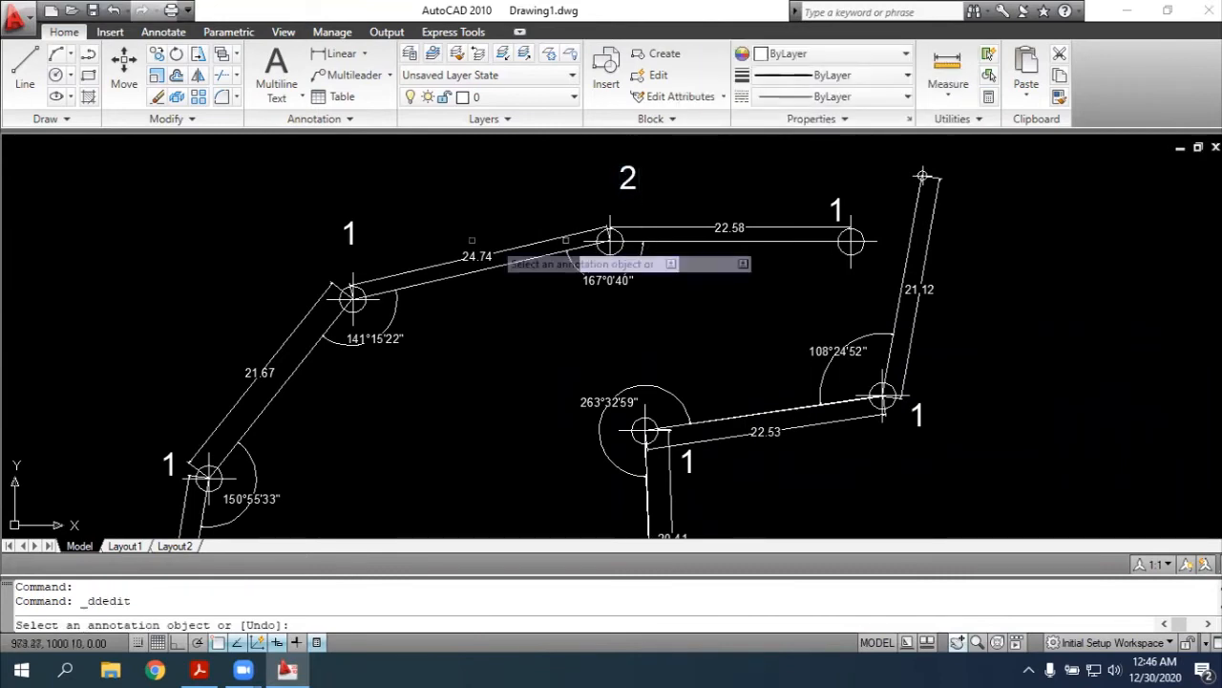
Change the labels beside the markers at the 141°15'22" and 150°55'33" angles to "3" and "4"
click(346, 240)
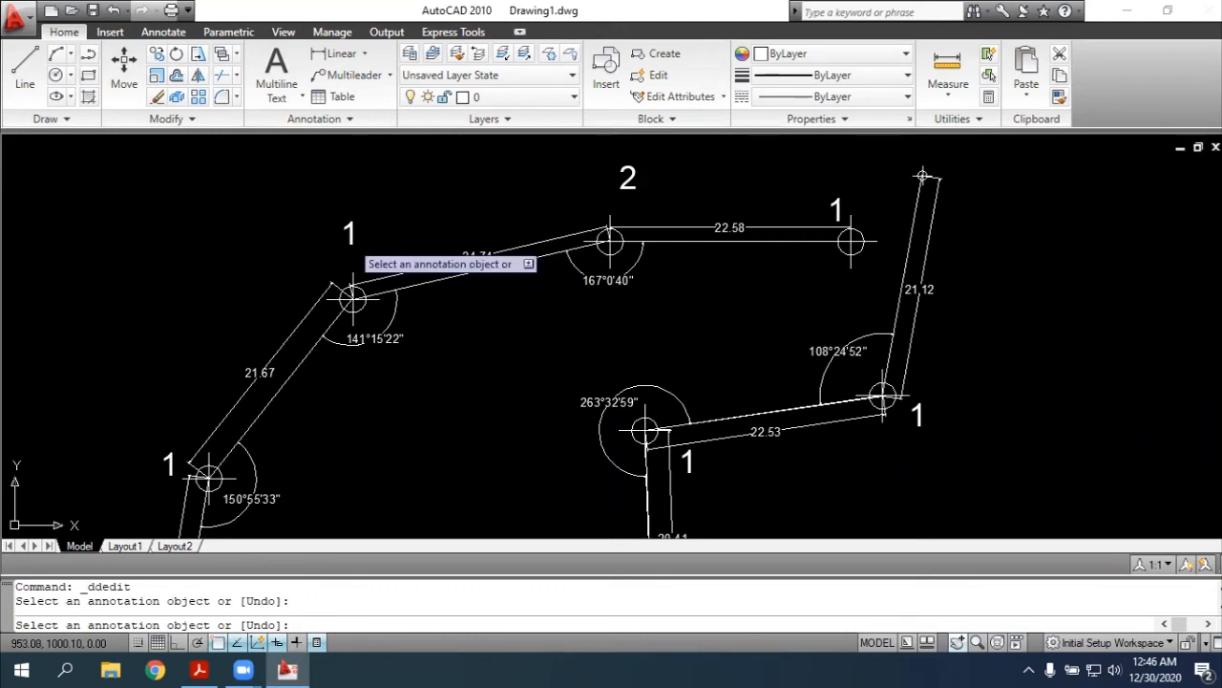
click(352, 241)
text(3)
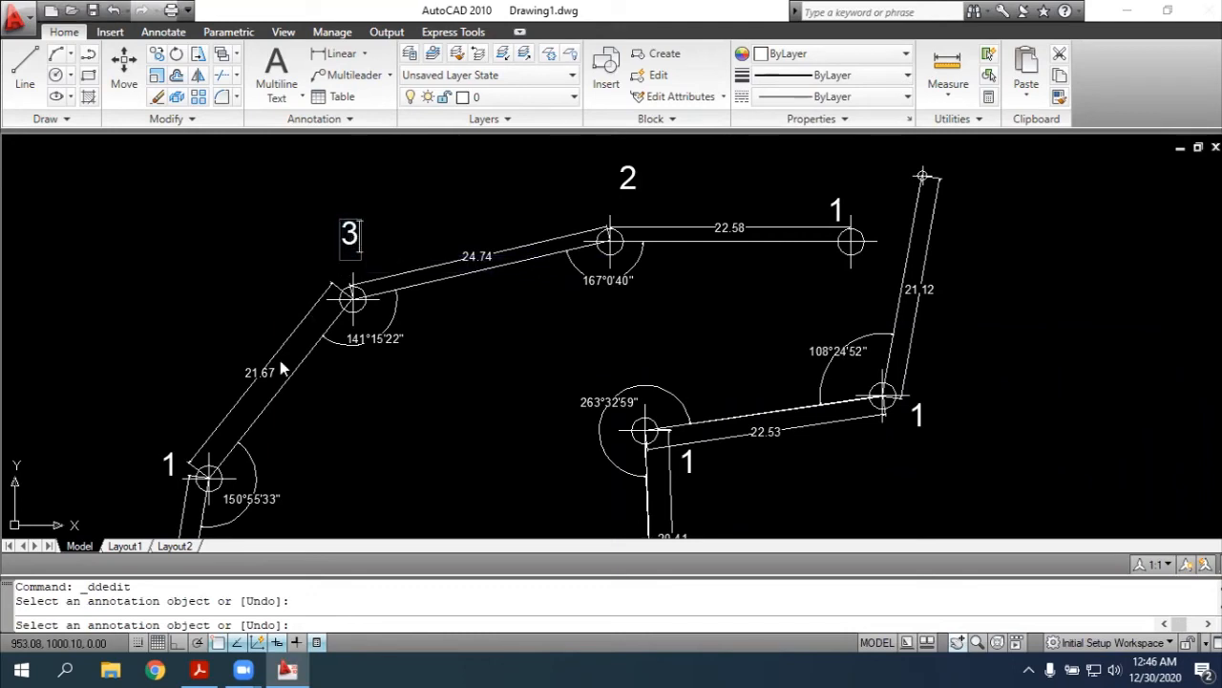
key(Return)
click(170, 466)
text(4)
key(Return)
Change the label beside the 117°23'5" angle's marker to "5" and the southernmost marker's label to "6"
scroll(521, 382, down, 3)
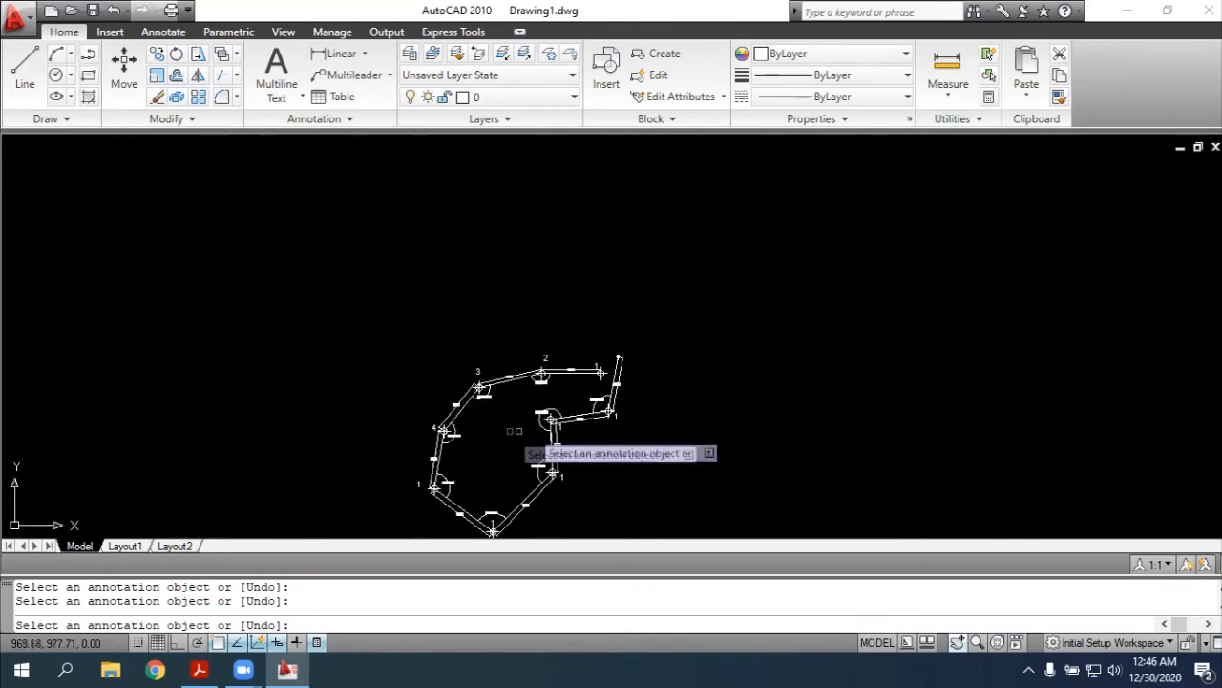
click(955, 648)
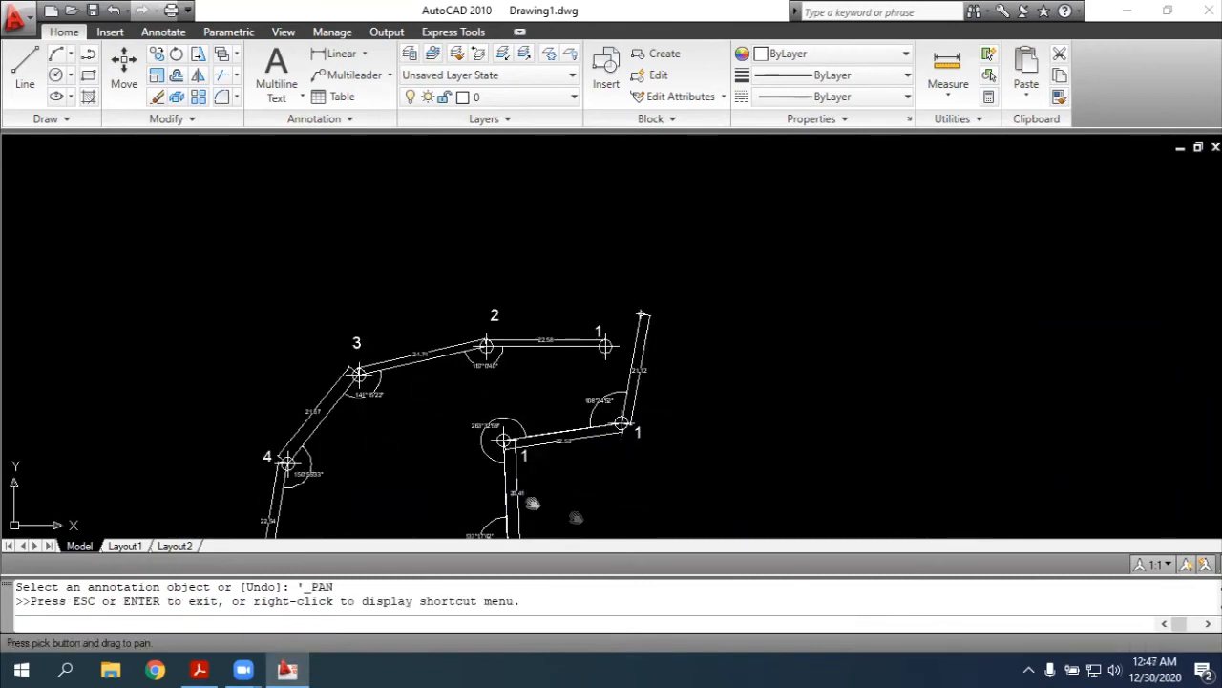
drag(532, 498, 706, 201)
scroll(487, 323, up, 5)
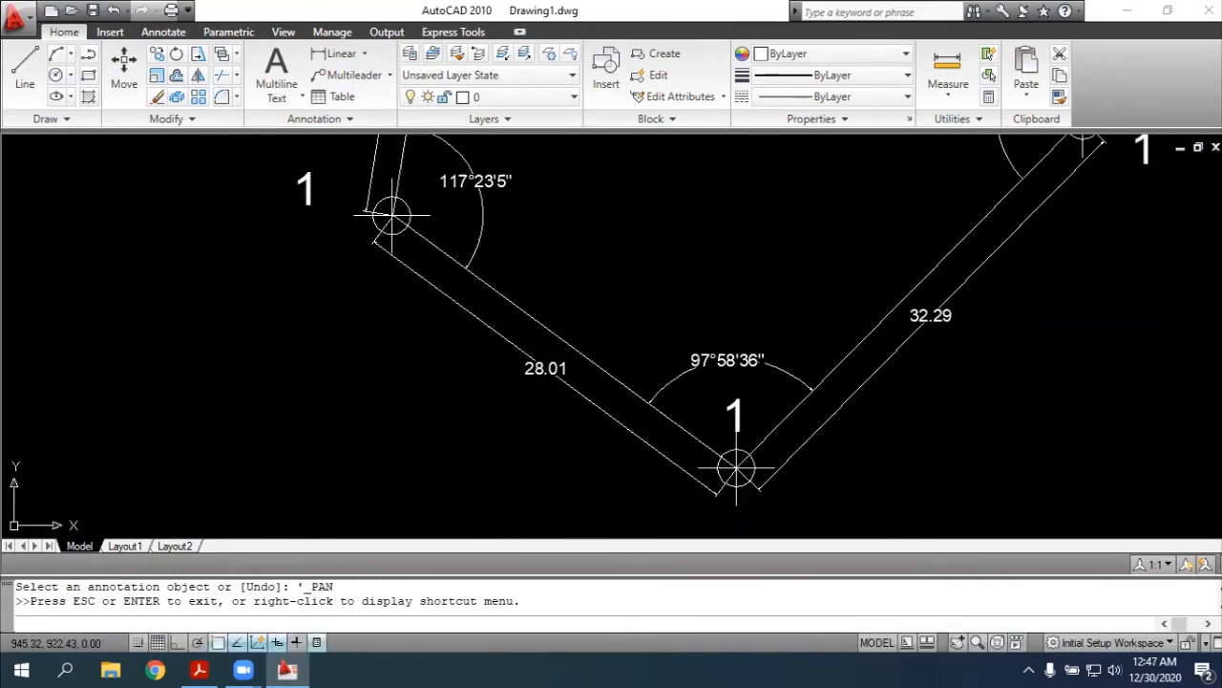
key(Escape)
click(307, 196)
text(5)
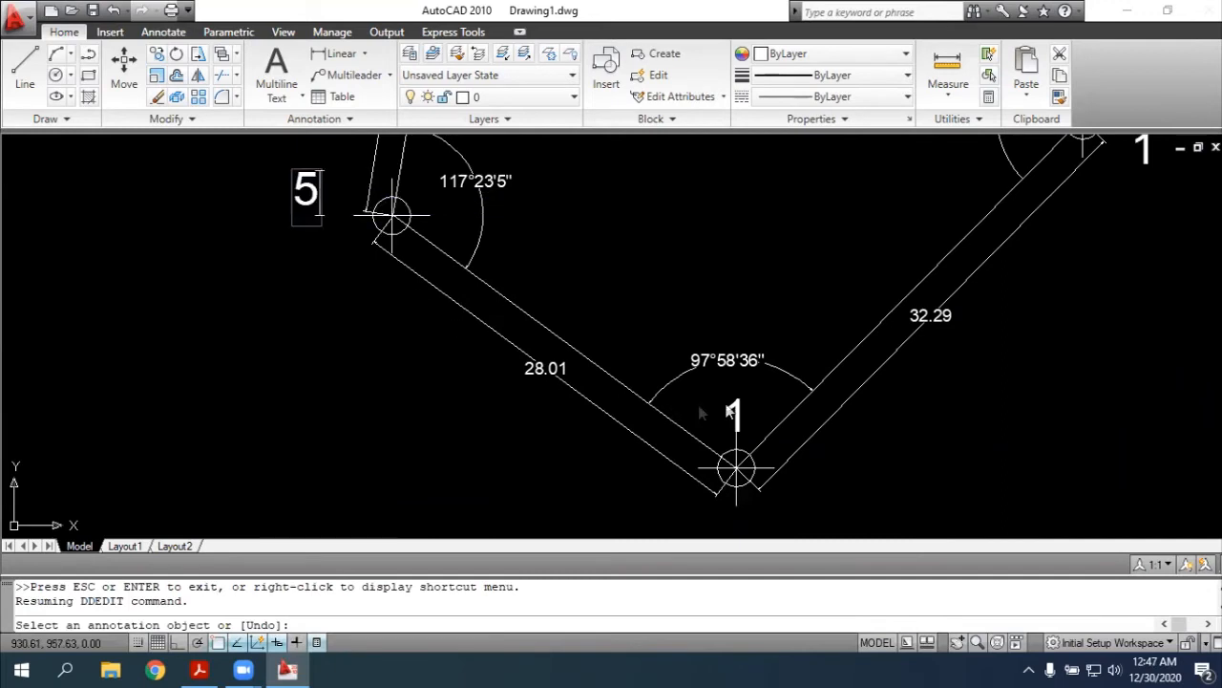
key(Return)
click(736, 413)
text(6)
key(Return)
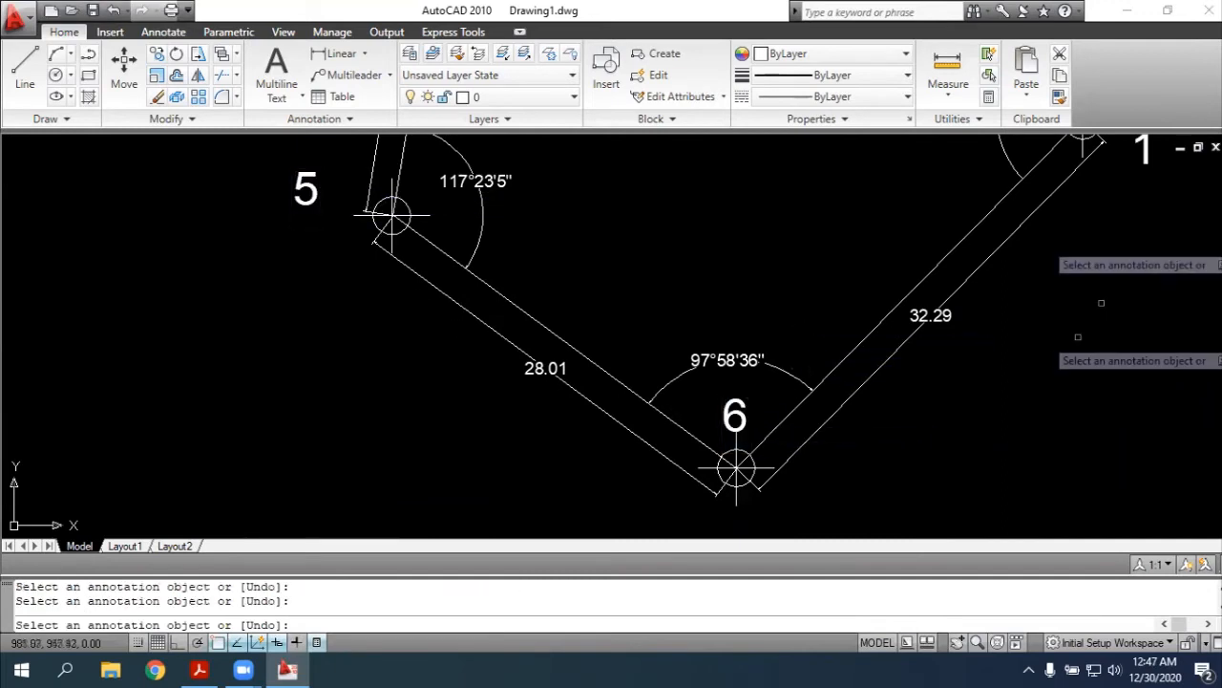
Change the text label at the northeastern end of the 32.29 side to "7"
click(1145, 158)
text(7)
key(BackSpace)
key(BackSpace)
text(7)
key(Return)
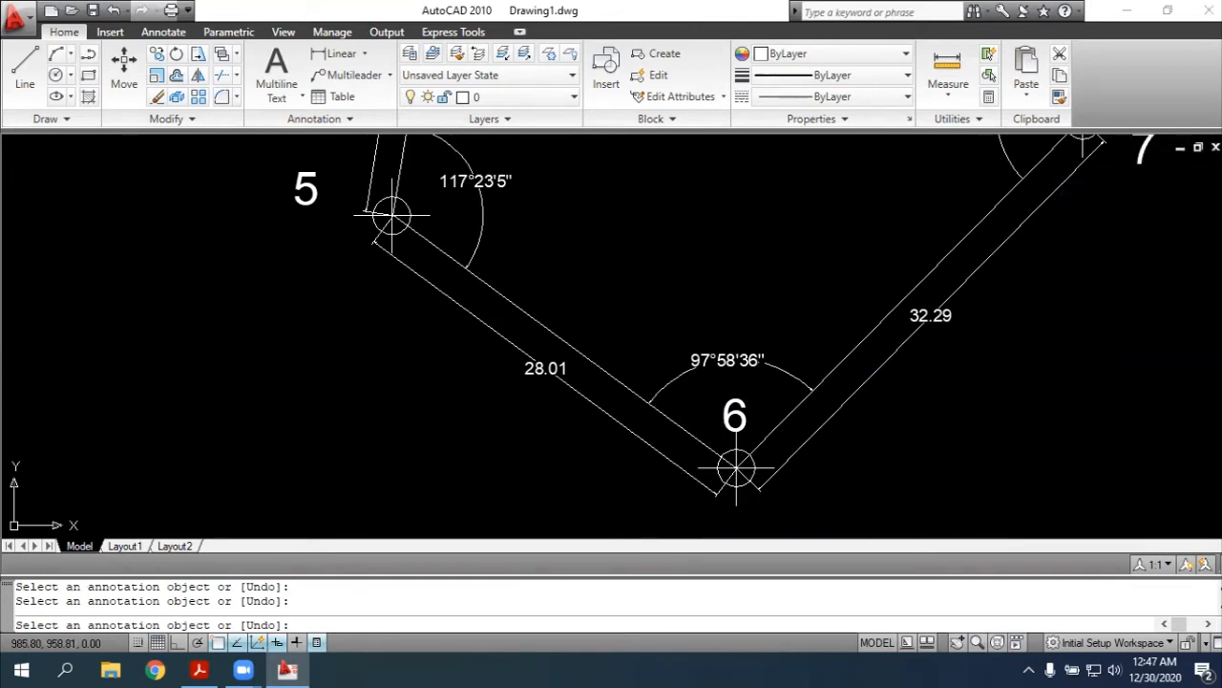
Change the text label beside the marker at the 263°32'59" angle to "8", removing the leftover digit 1
click(957, 644)
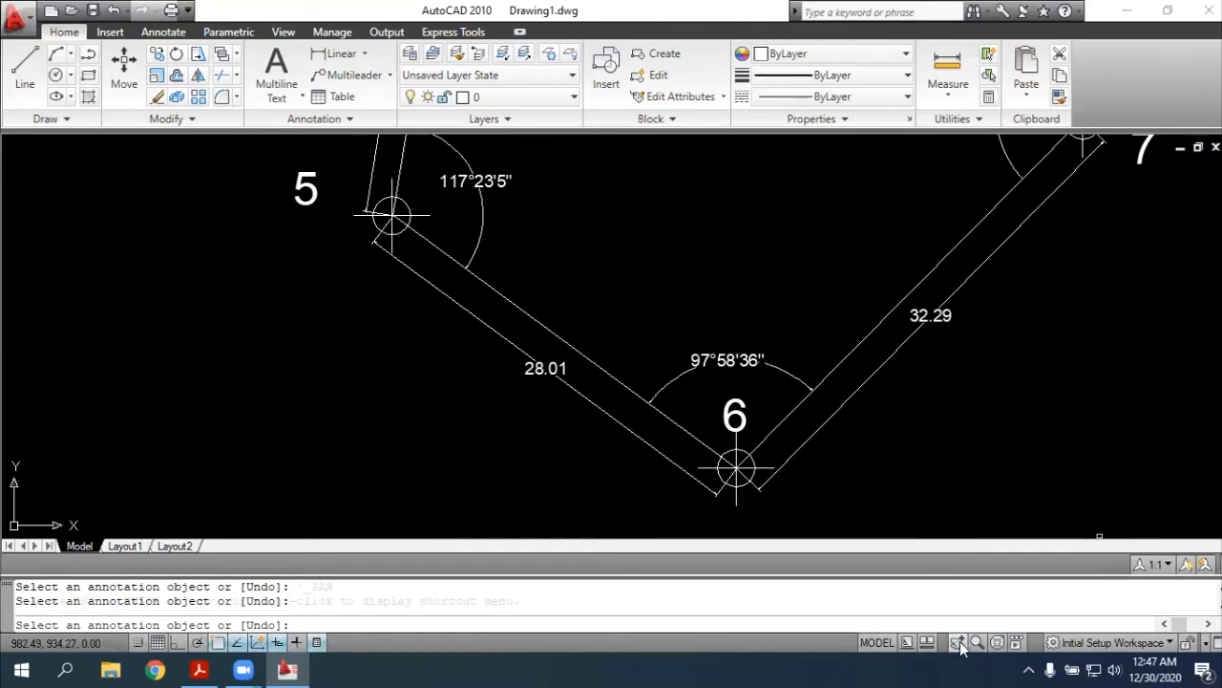
drag(918, 472, 554, 666)
drag(951, 319, 638, 644)
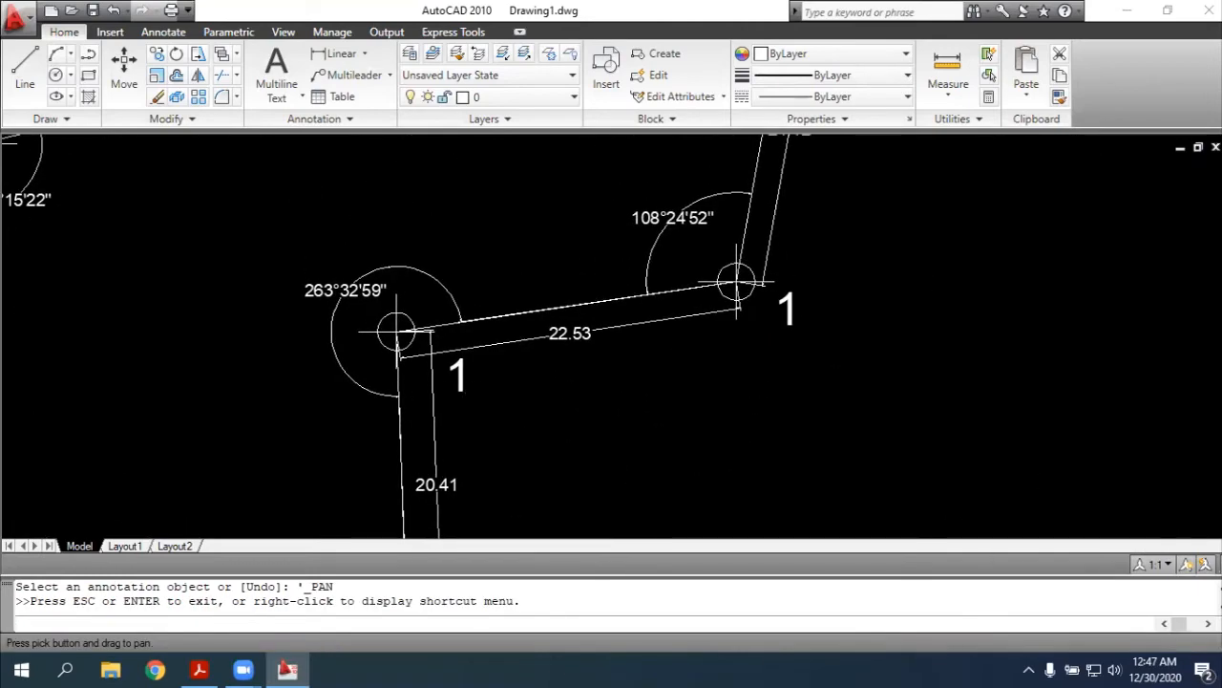
key(Escape)
click(460, 375)
text(8)
key(Return)
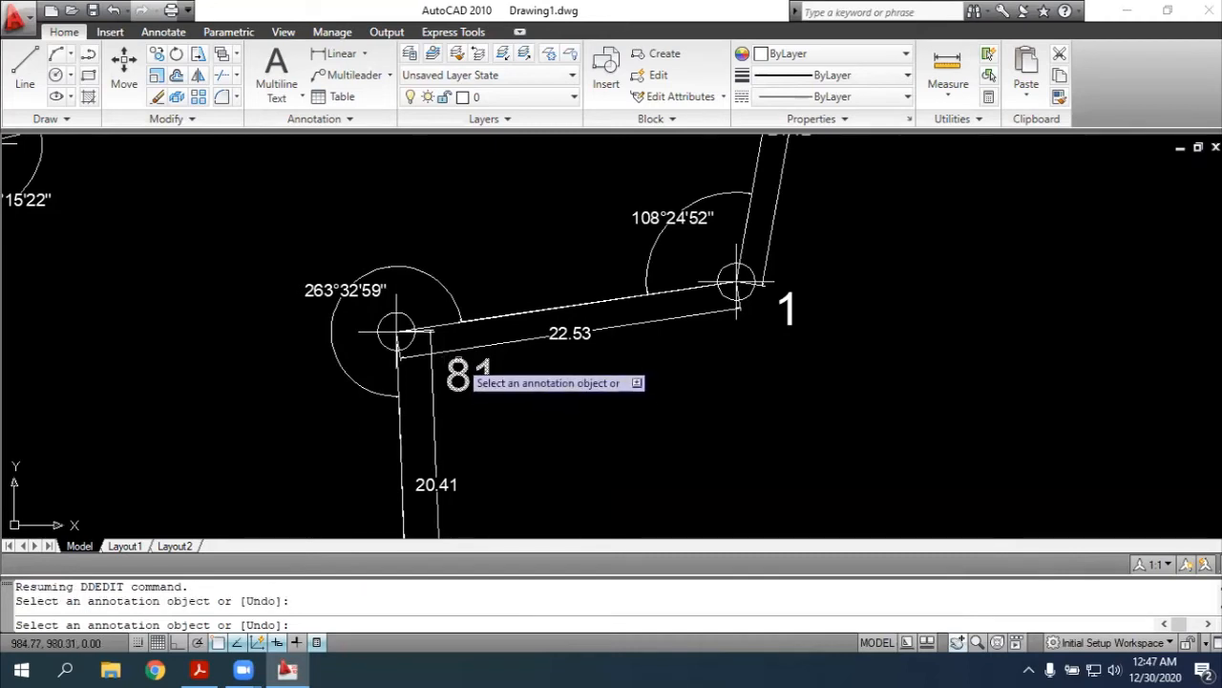
click(470, 378)
key(BackSpace)
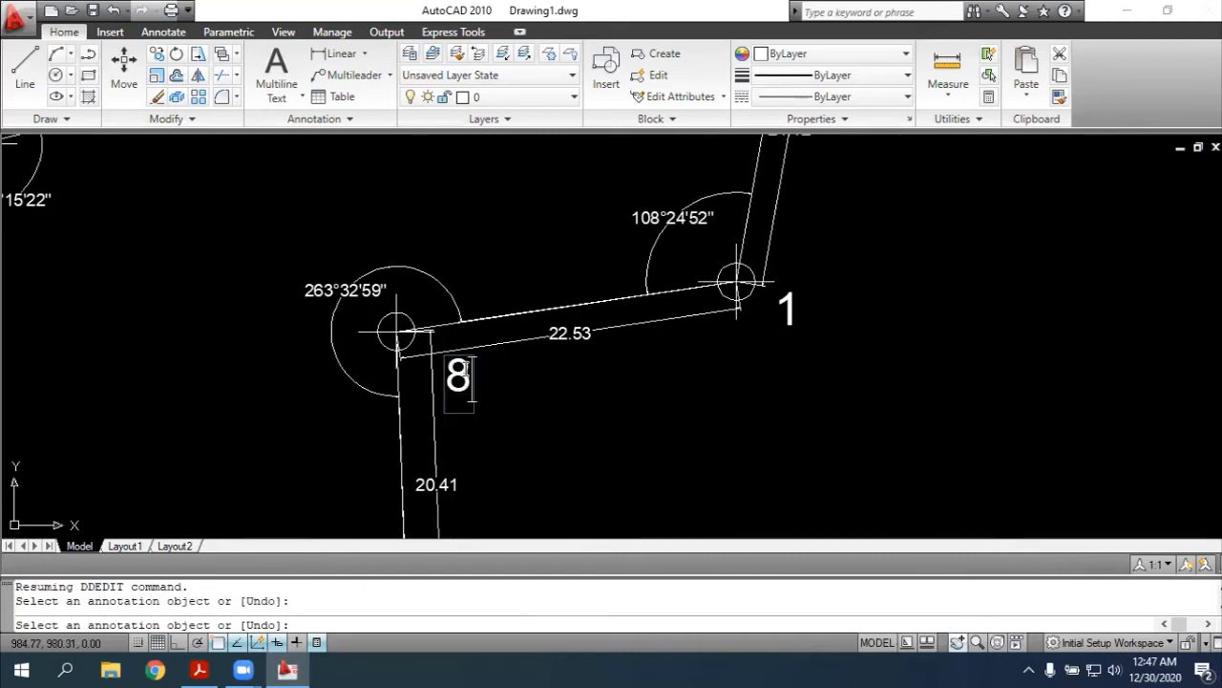
key(Return)
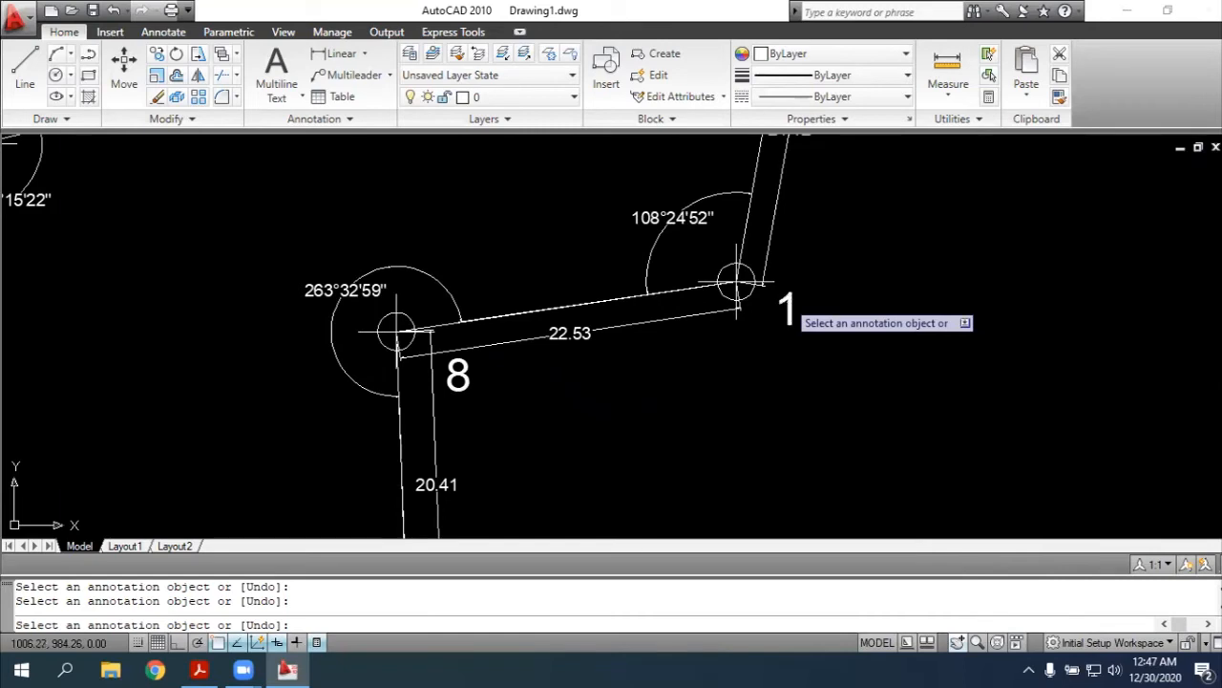
Change the text label at the eastern end of the 22.53 side to "9"
click(787, 308)
text(9)
key(Return)
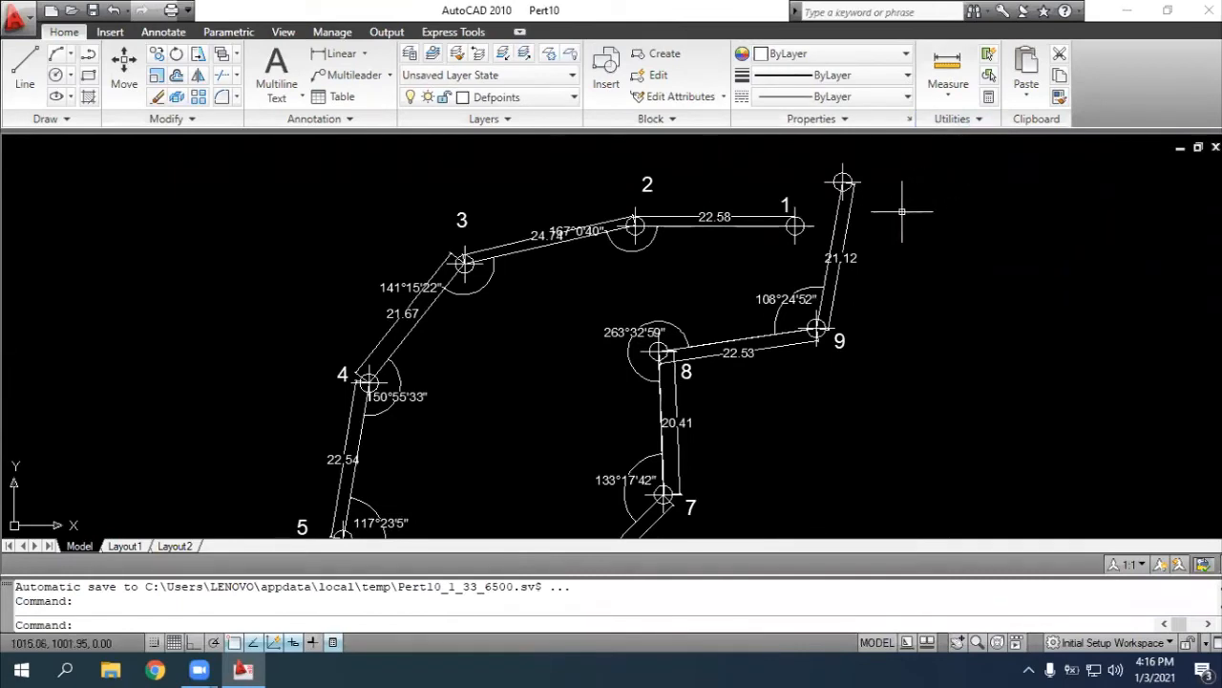
Open the layer manager with the layer command and assign the Continuous linetype to the Text layer
scroll(901, 211, down, 2)
scroll(901, 211, up, 2)
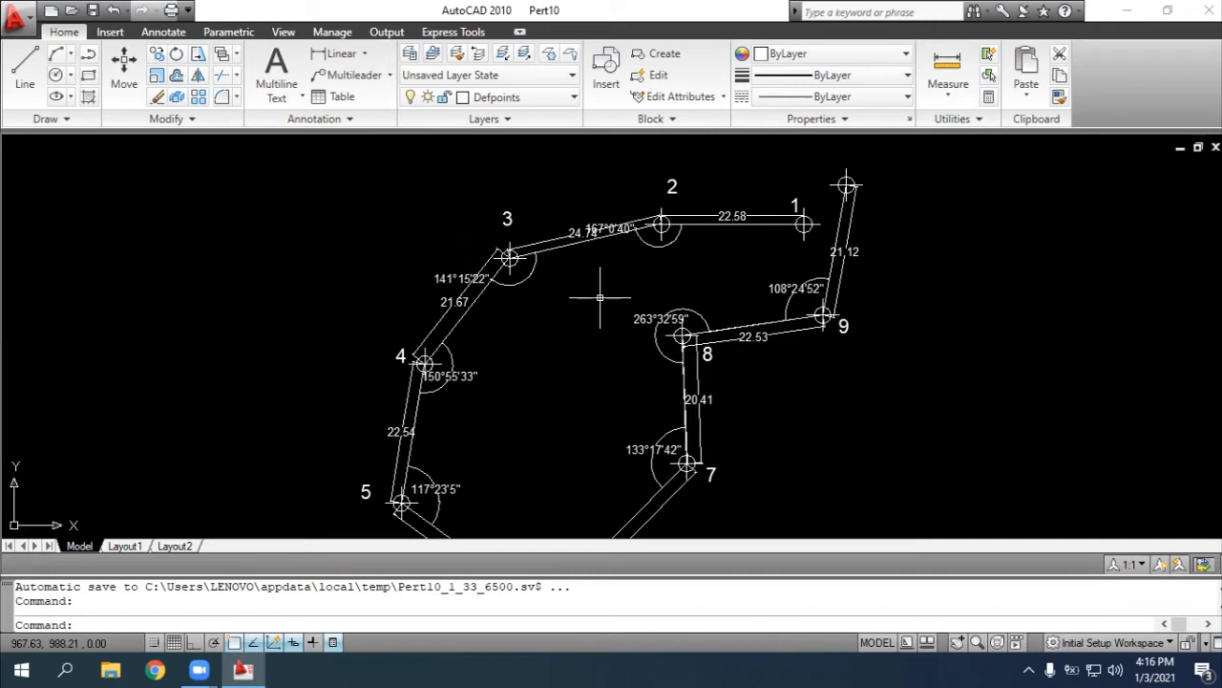
text(layer)
key(Return)
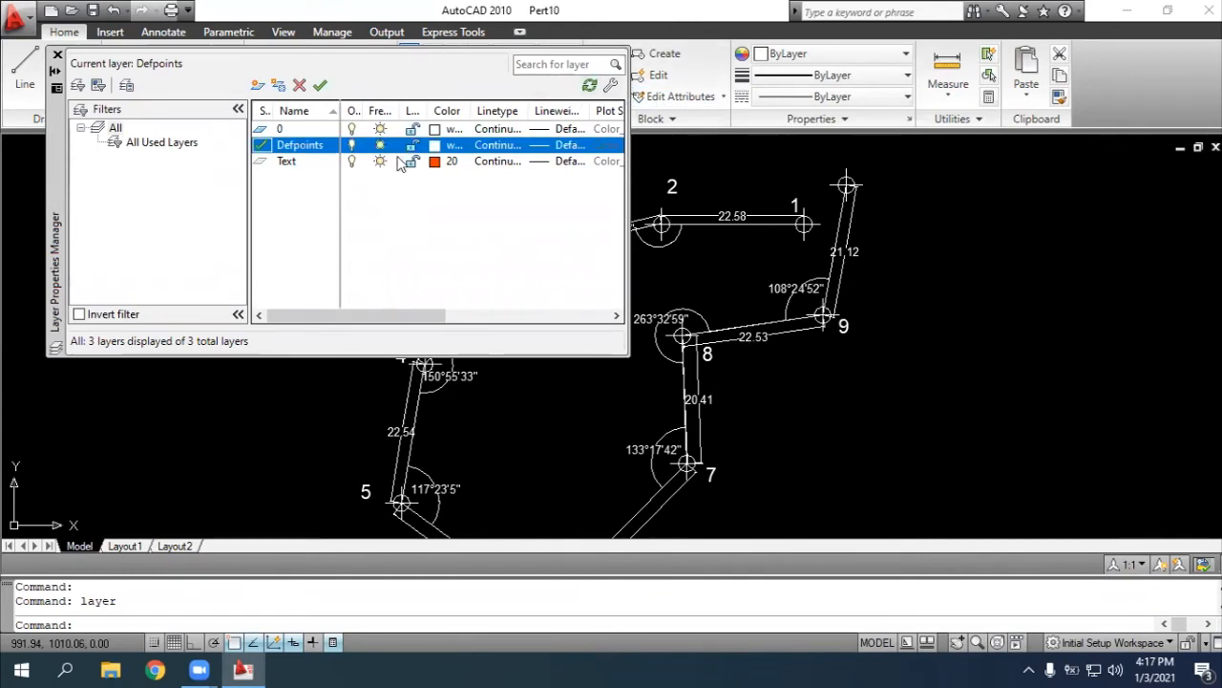
click(485, 162)
click(487, 162)
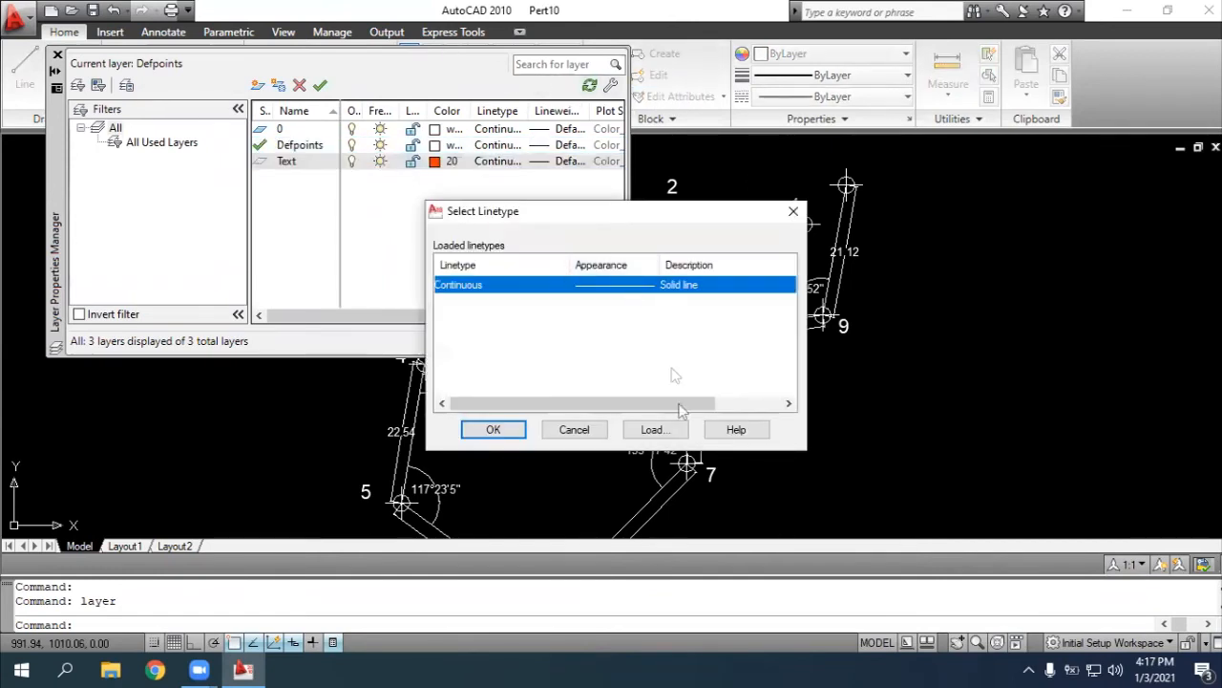
click(493, 429)
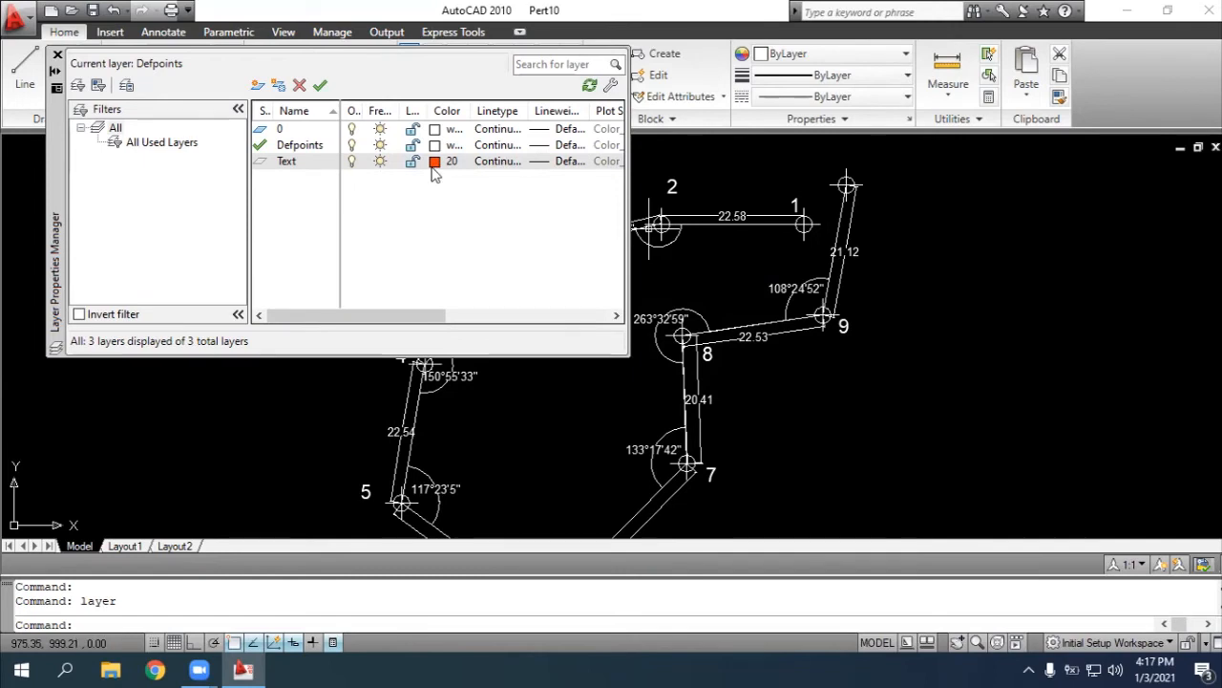
Create two new layers named "Garis" and "Titik"
click(267, 87)
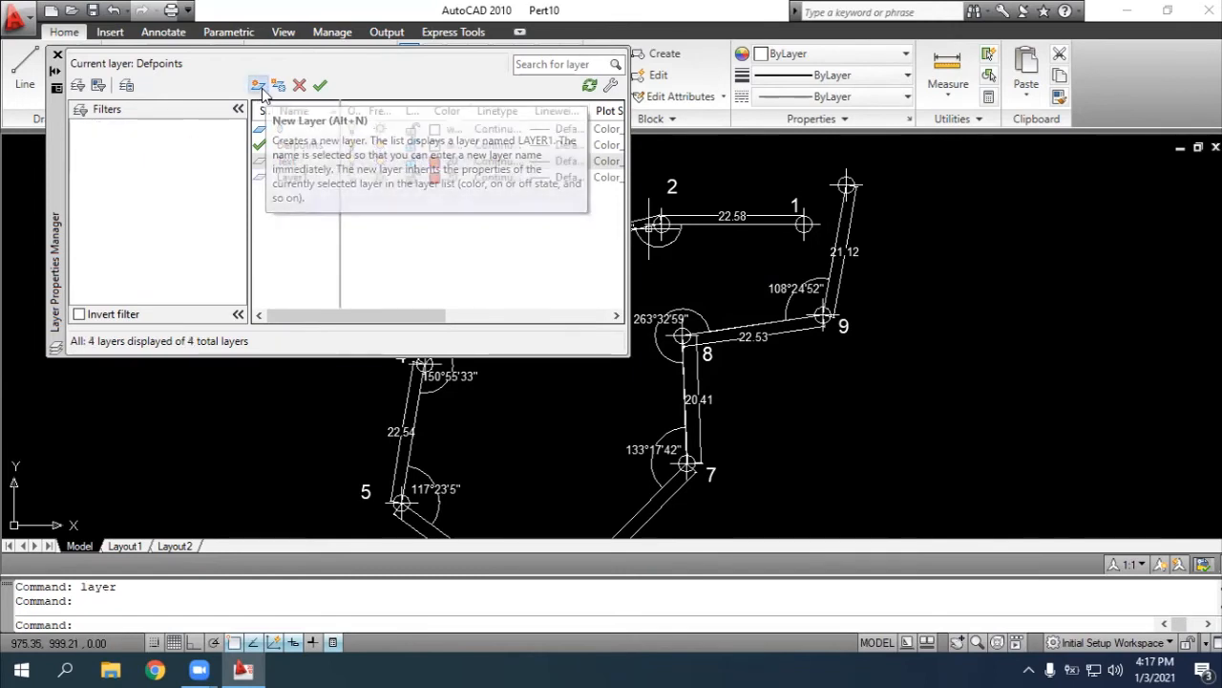
text(Garis)
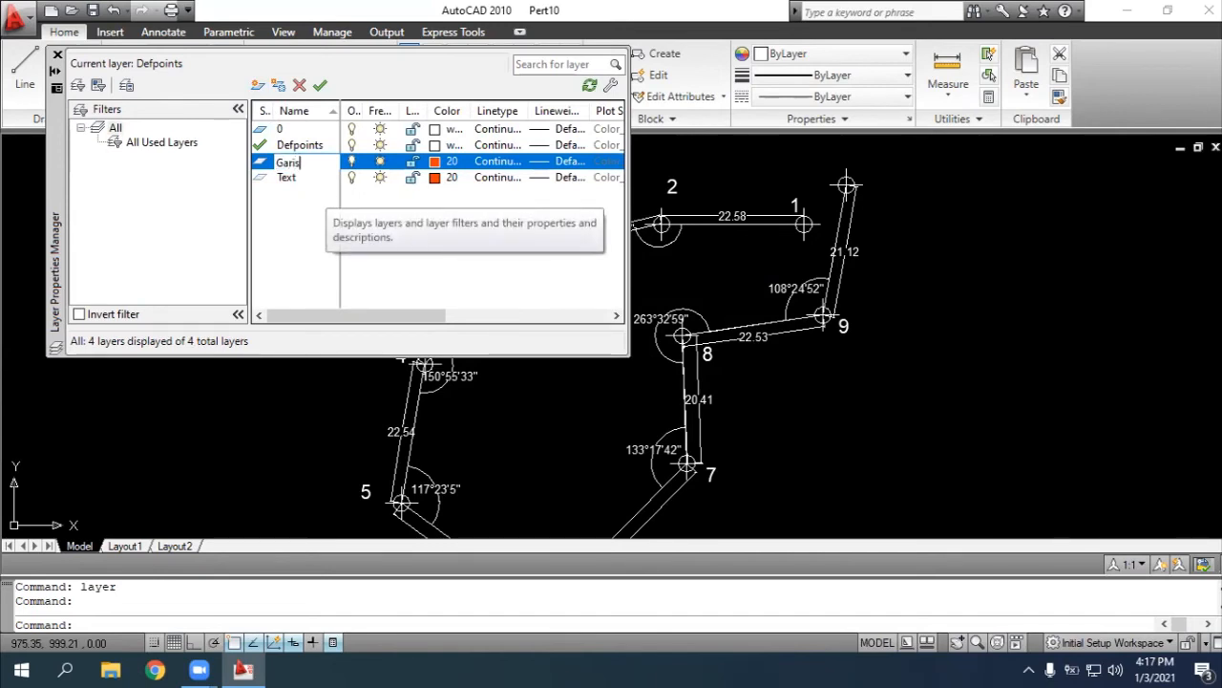
key(Return)
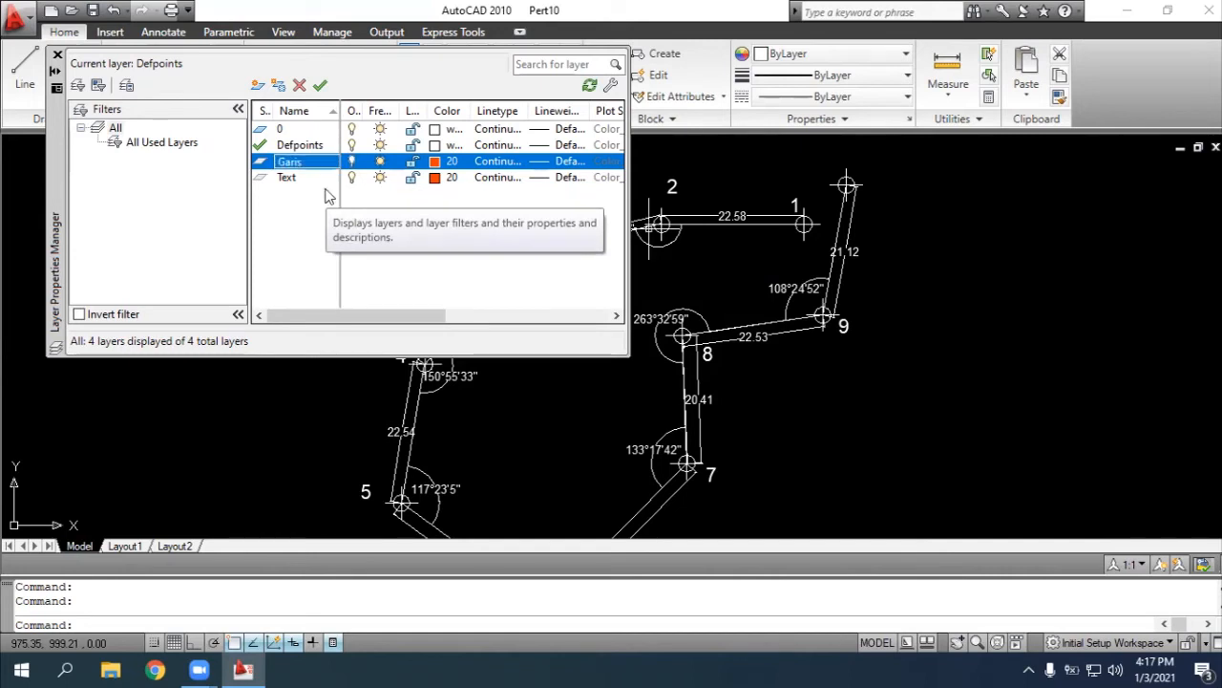
click(256, 86)
text(T)
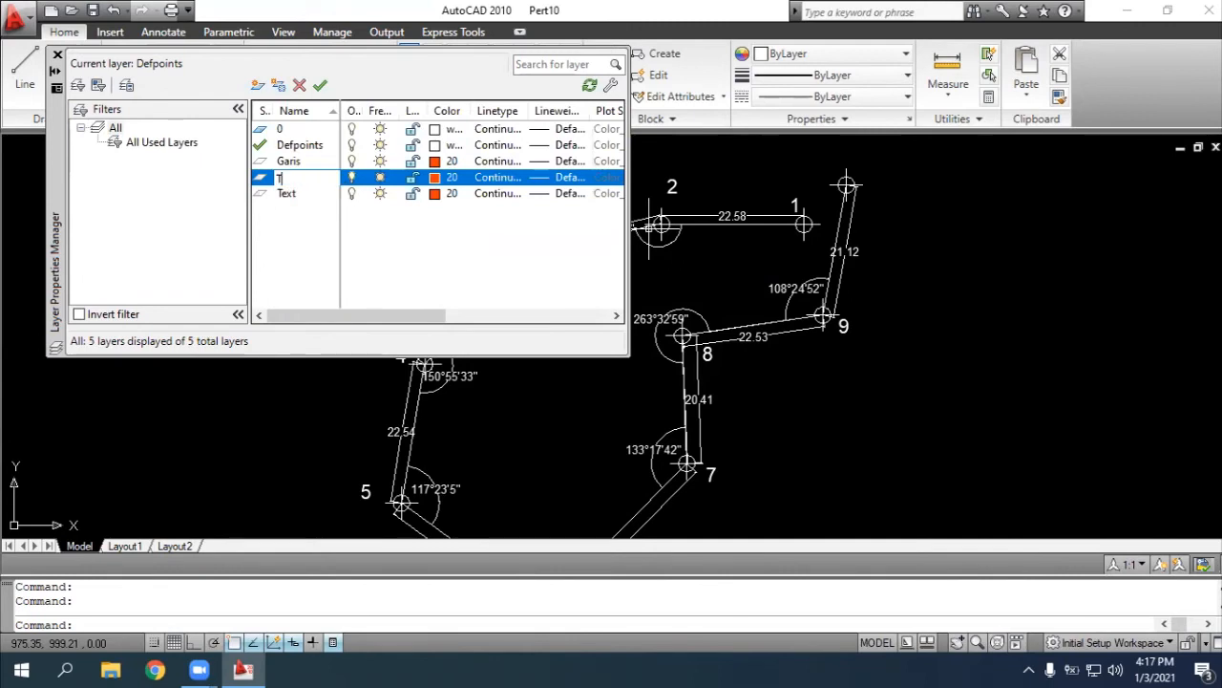
text(itik)
key(Return)
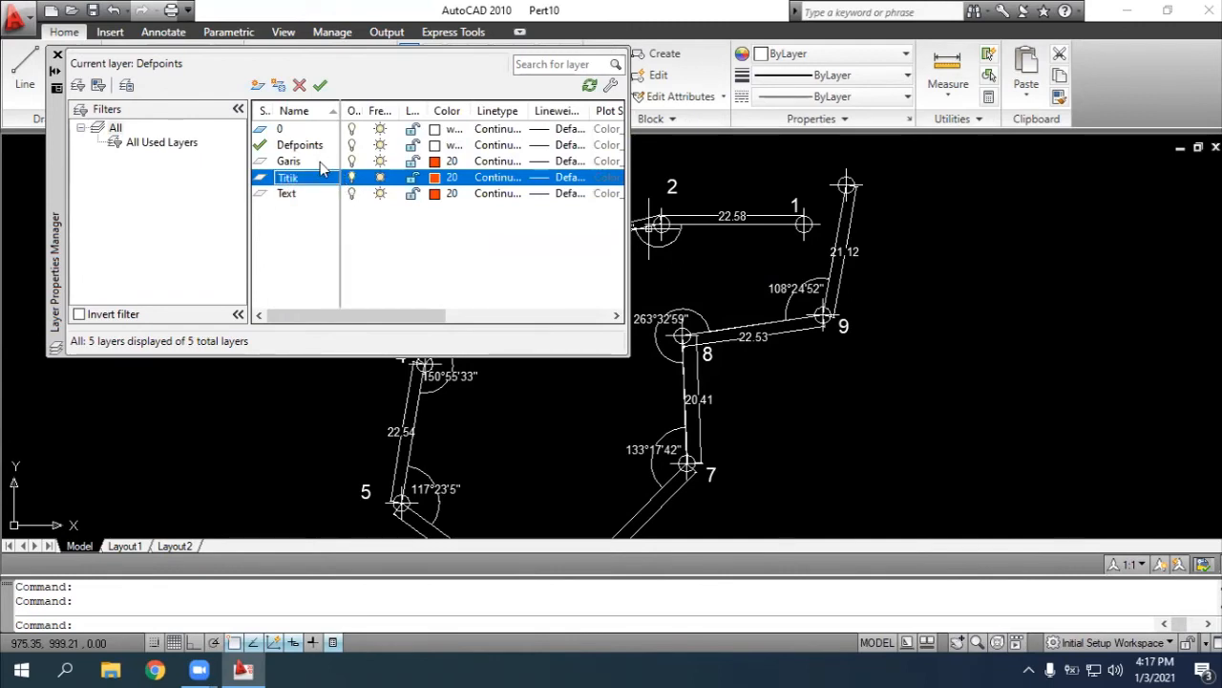
Create a new layer named "Sudut", with a capital S
click(257, 85)
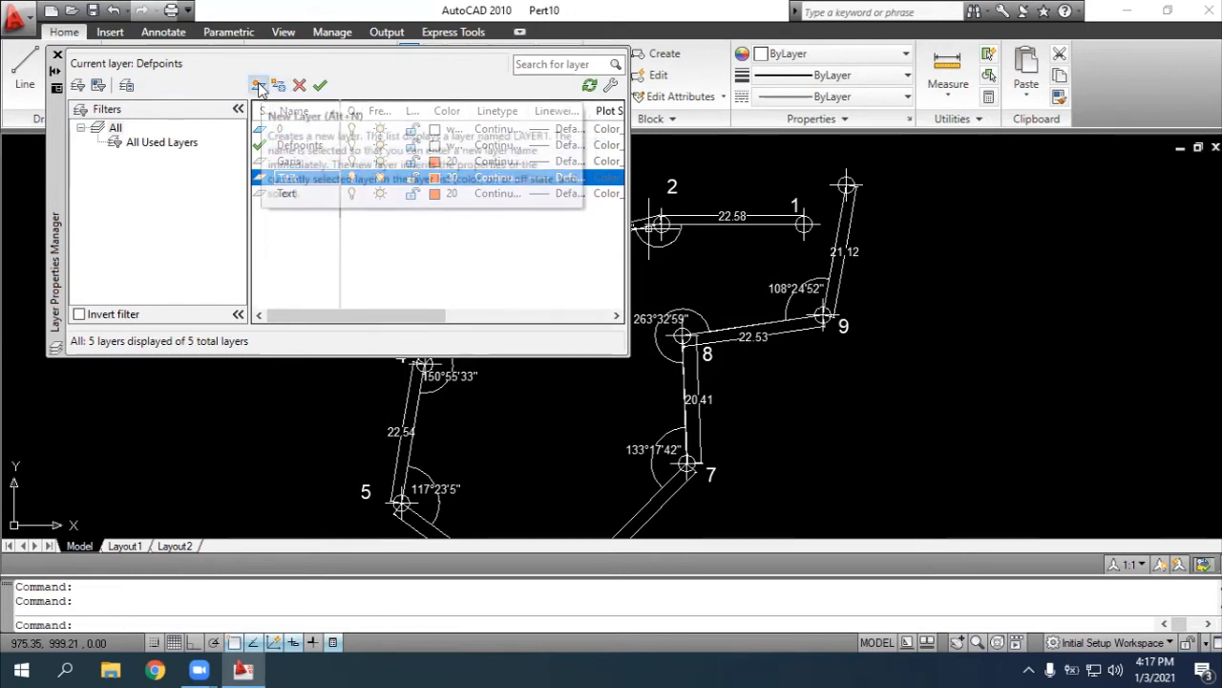
text(sudu)
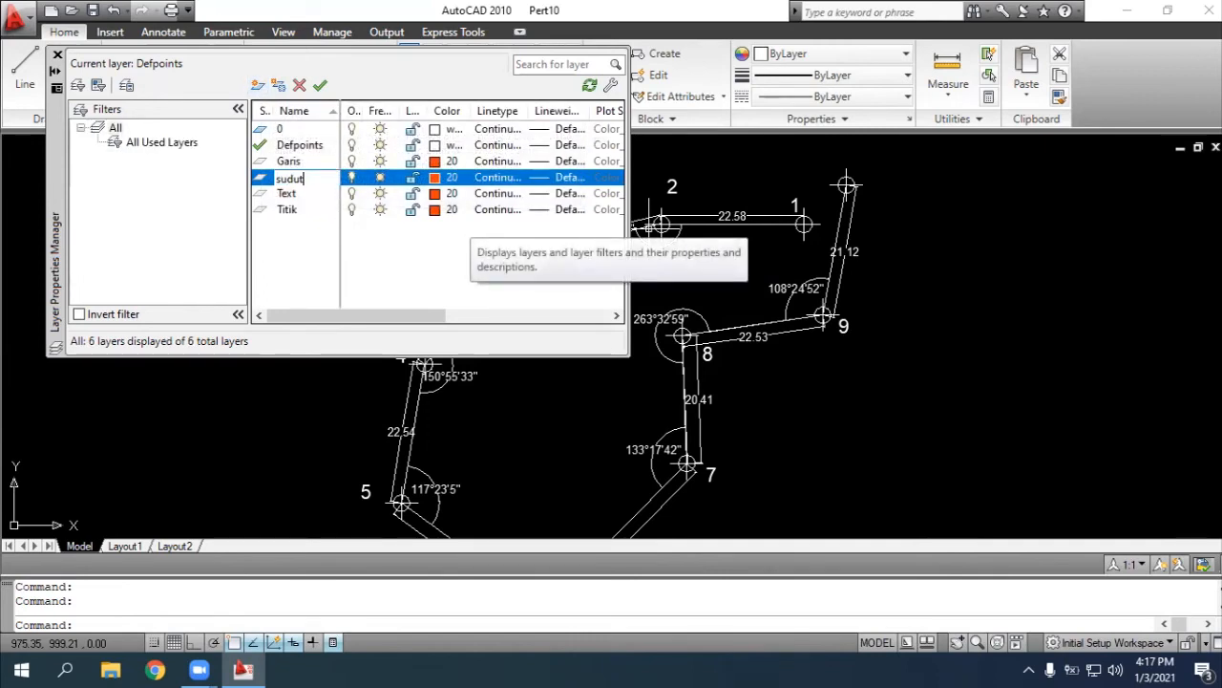
text(t)
key(Return)
text(Sudu)
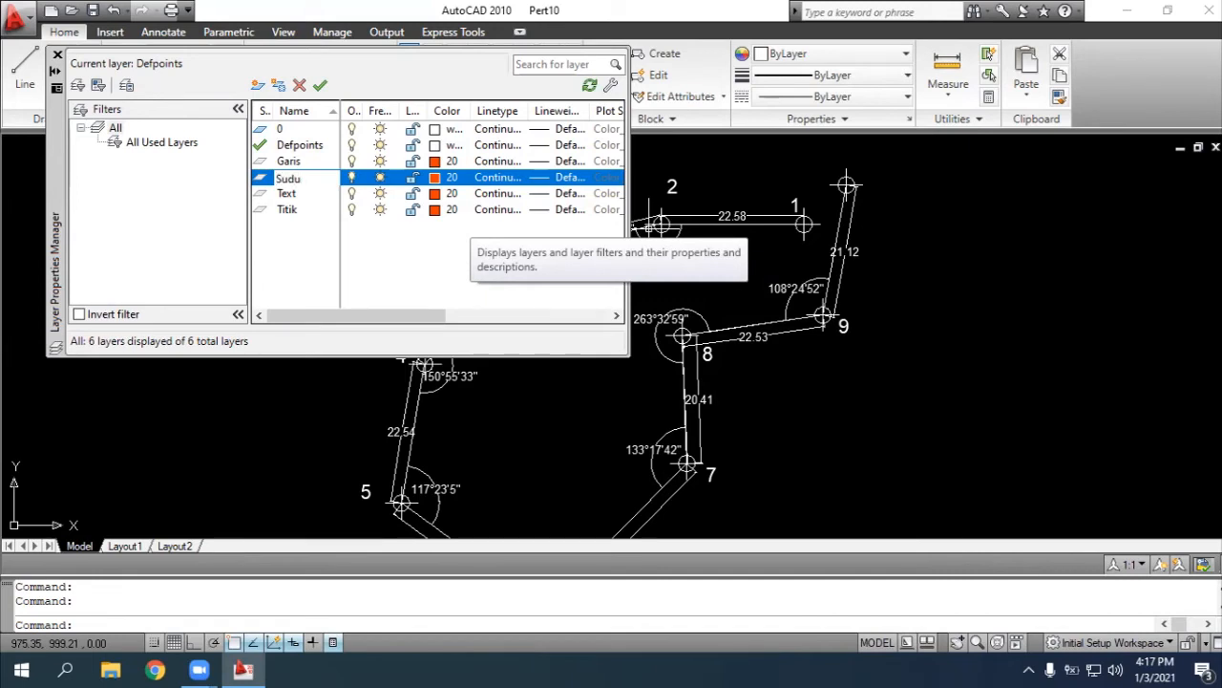
text(t)
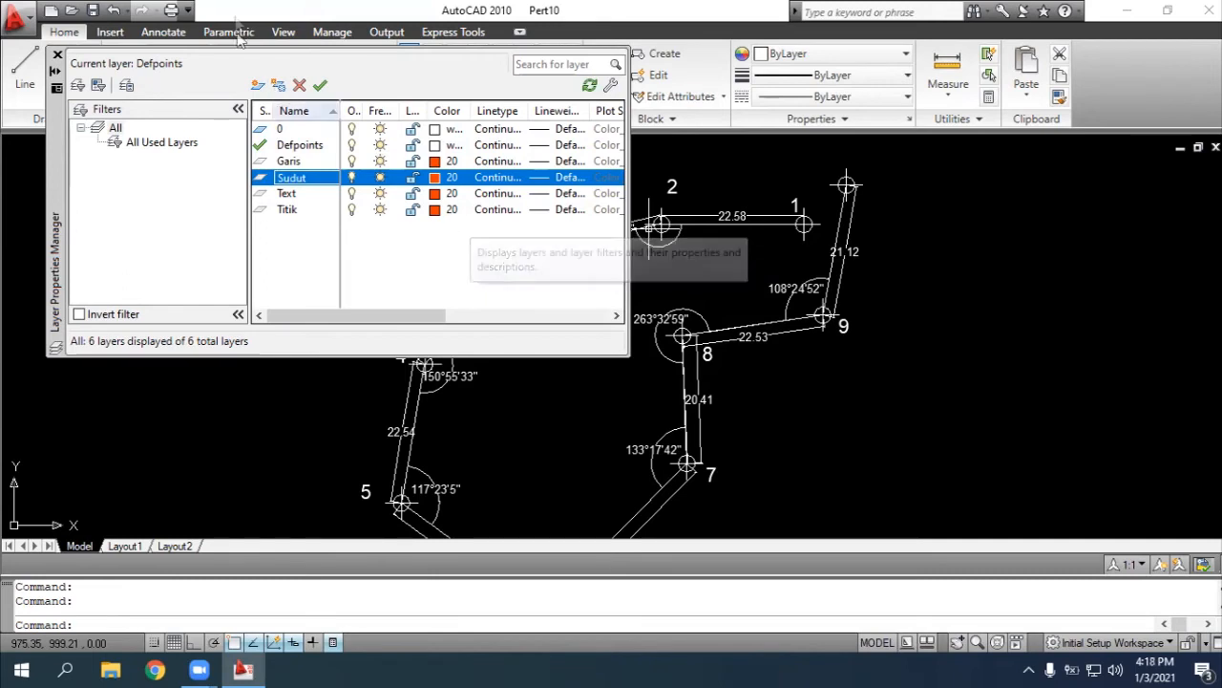
key(Return)
Create a new layer named "Jarak"
click(259, 86)
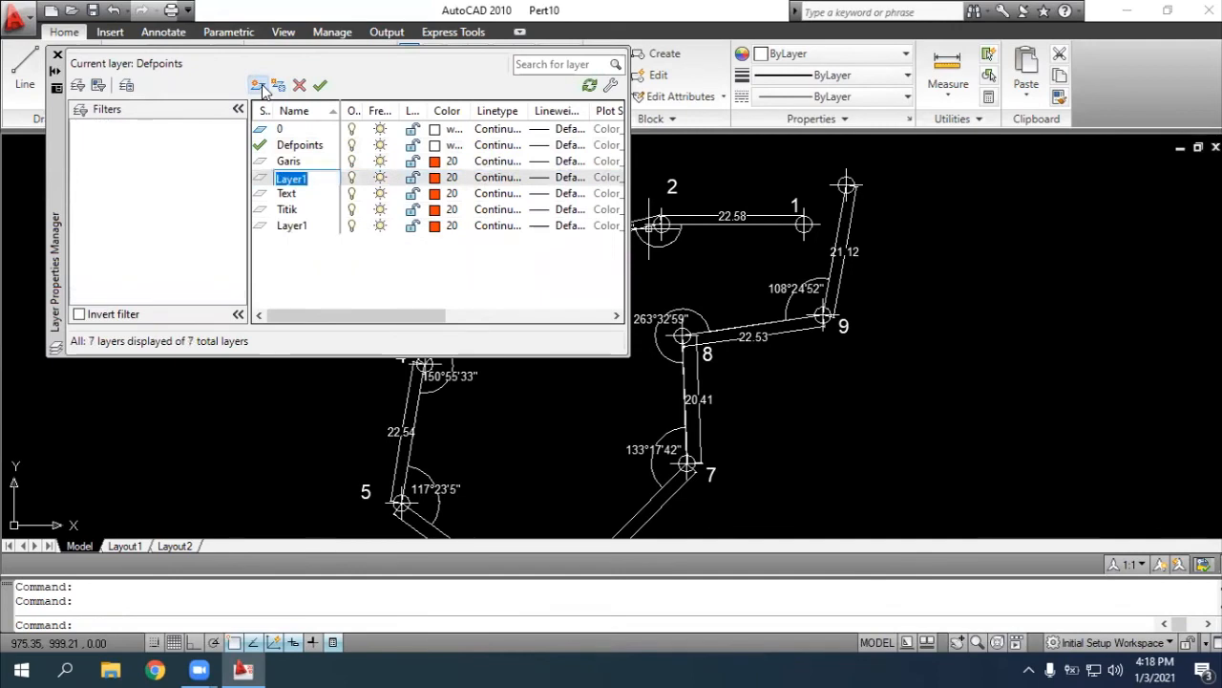
text(Jarak)
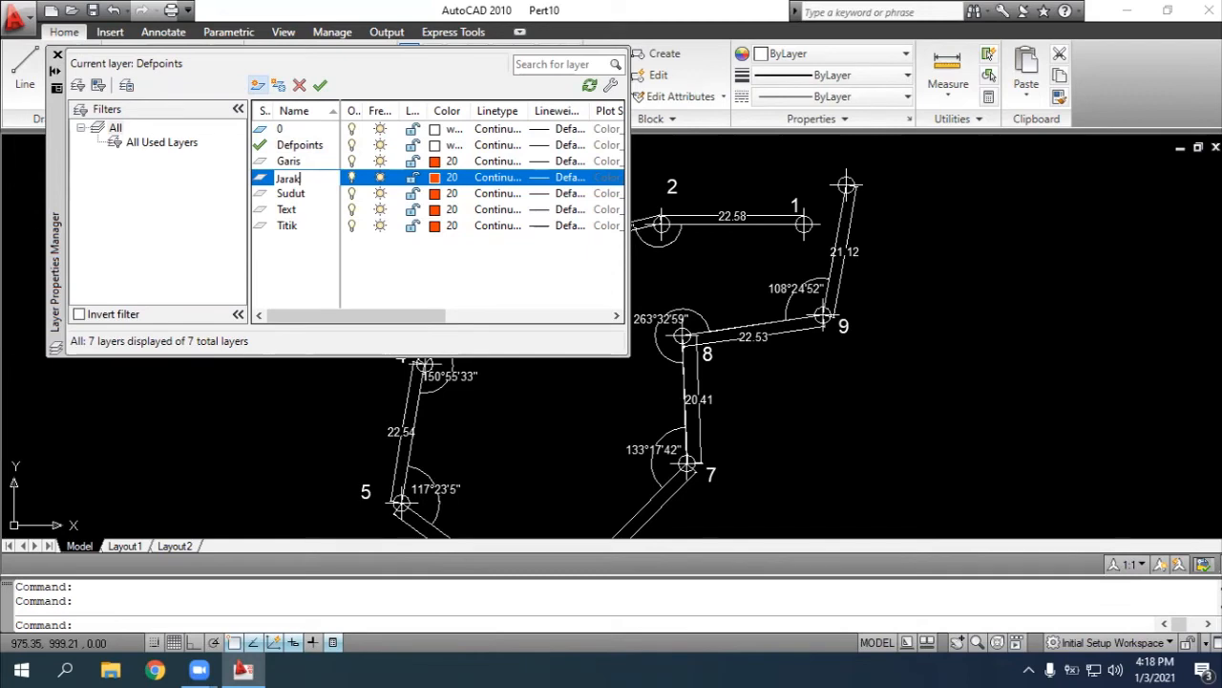
key(Return)
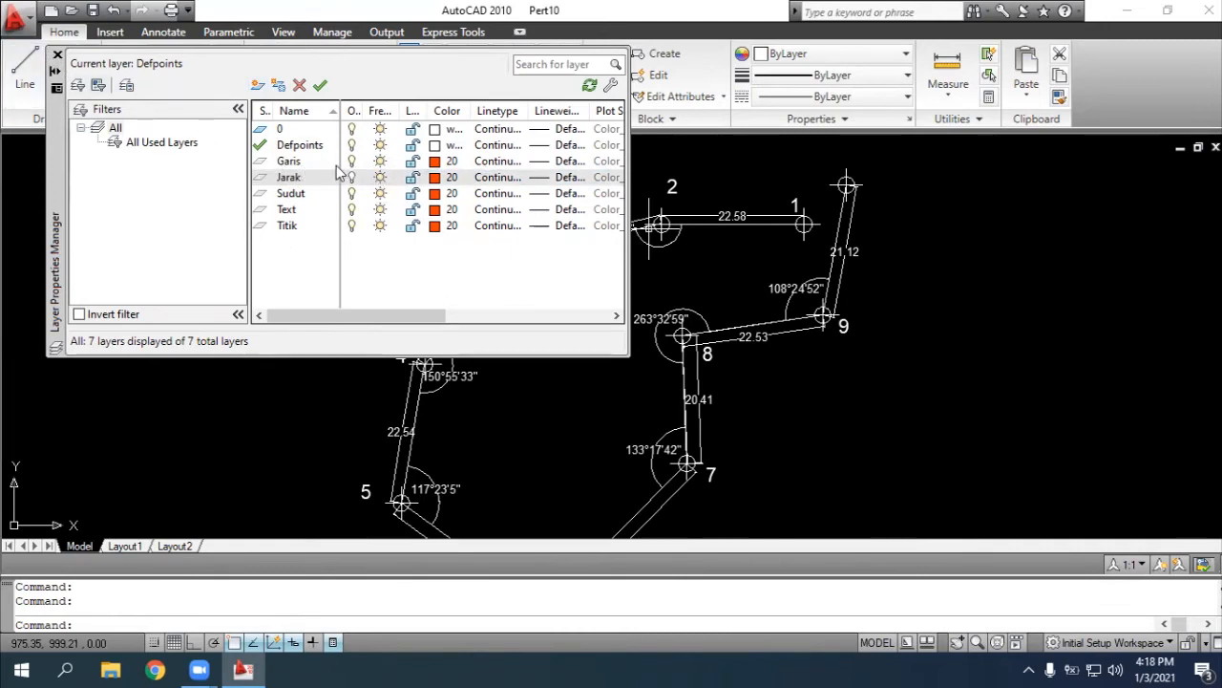
Set the Jarak layer's color to yellow 50 and the Sudut layer's color to blue 140
click(434, 178)
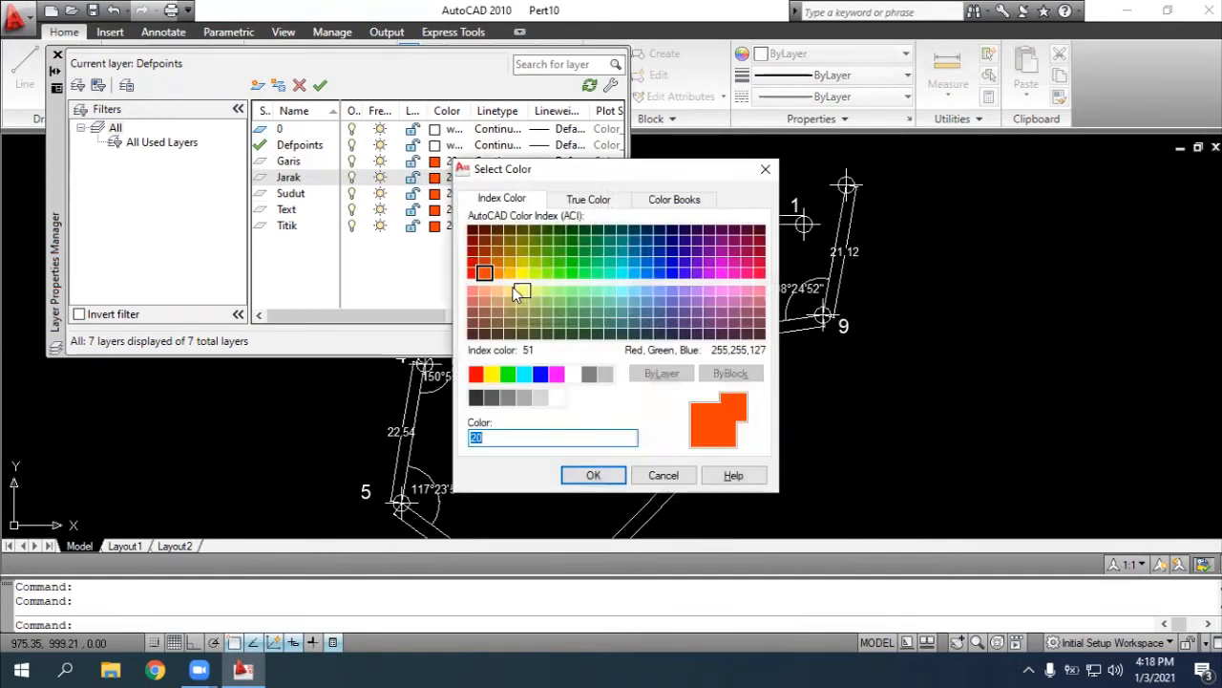
click(534, 273)
click(521, 273)
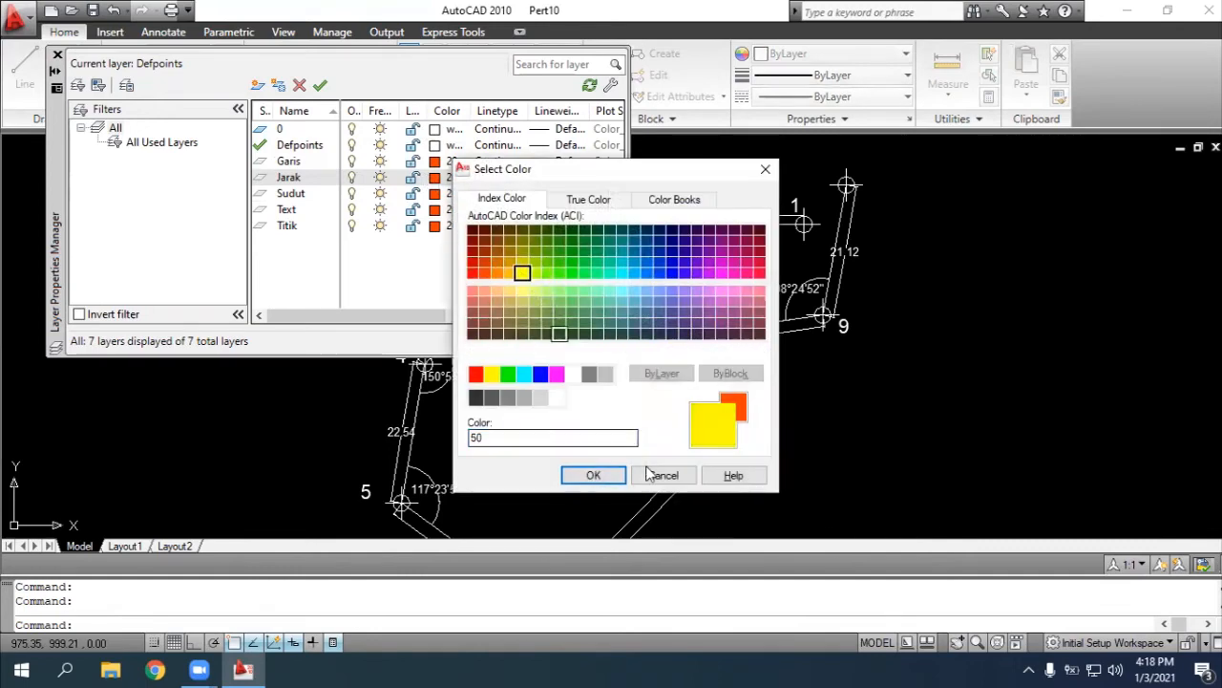
click(593, 476)
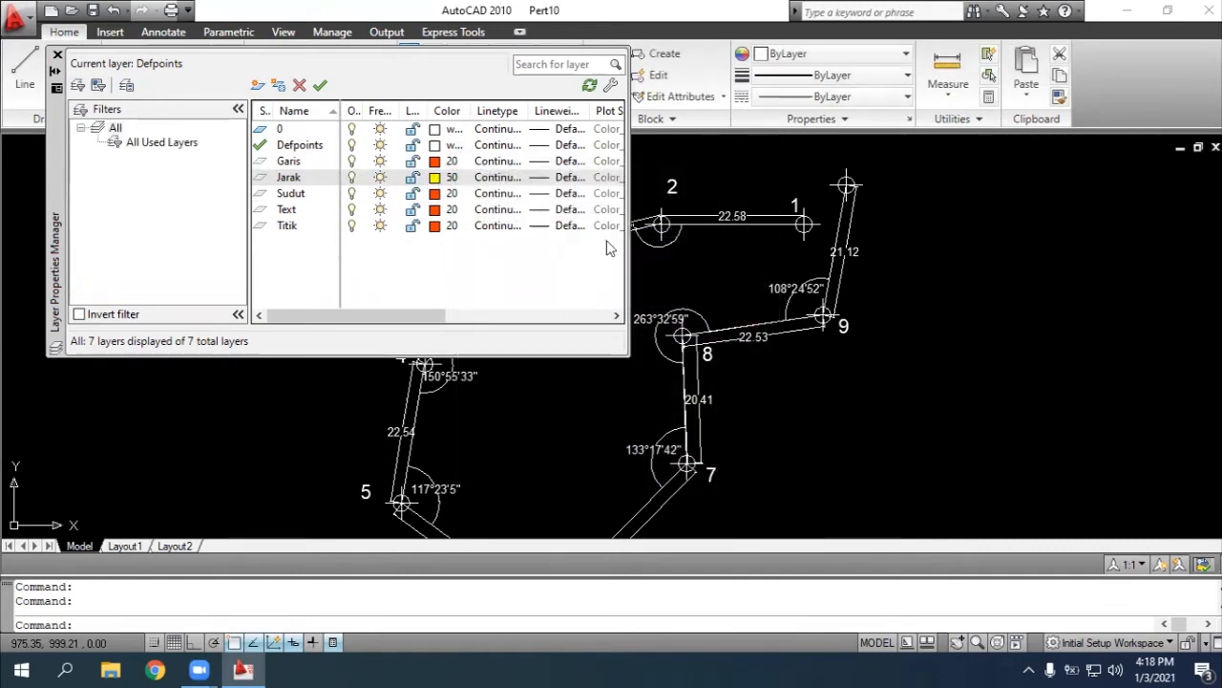
click(434, 194)
click(633, 274)
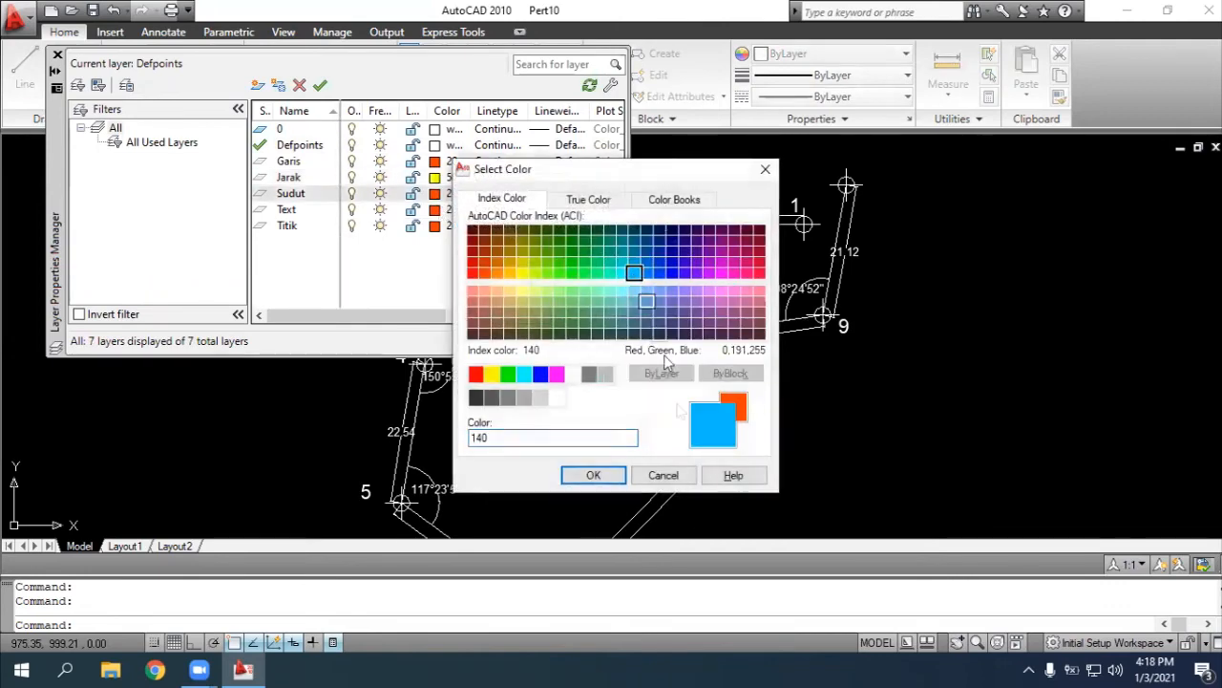
click(593, 475)
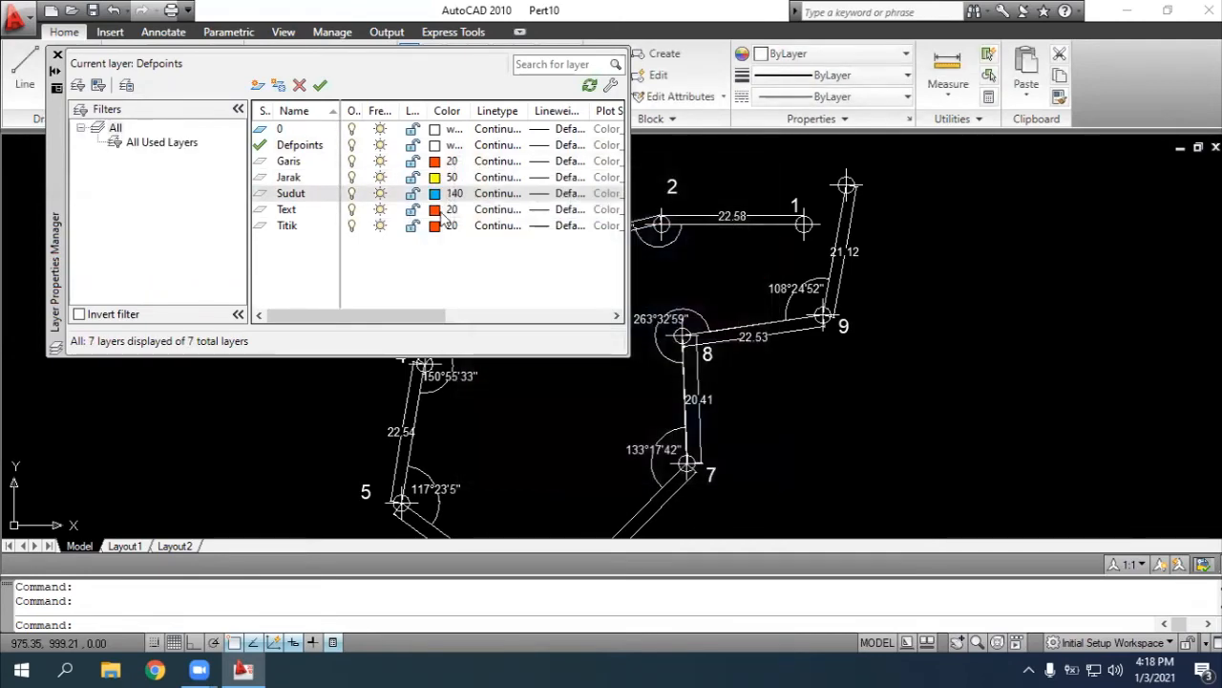
Set the Text layer's color to magenta 210 and the Titik layer's to green 90, then close the layer manager
click(436, 210)
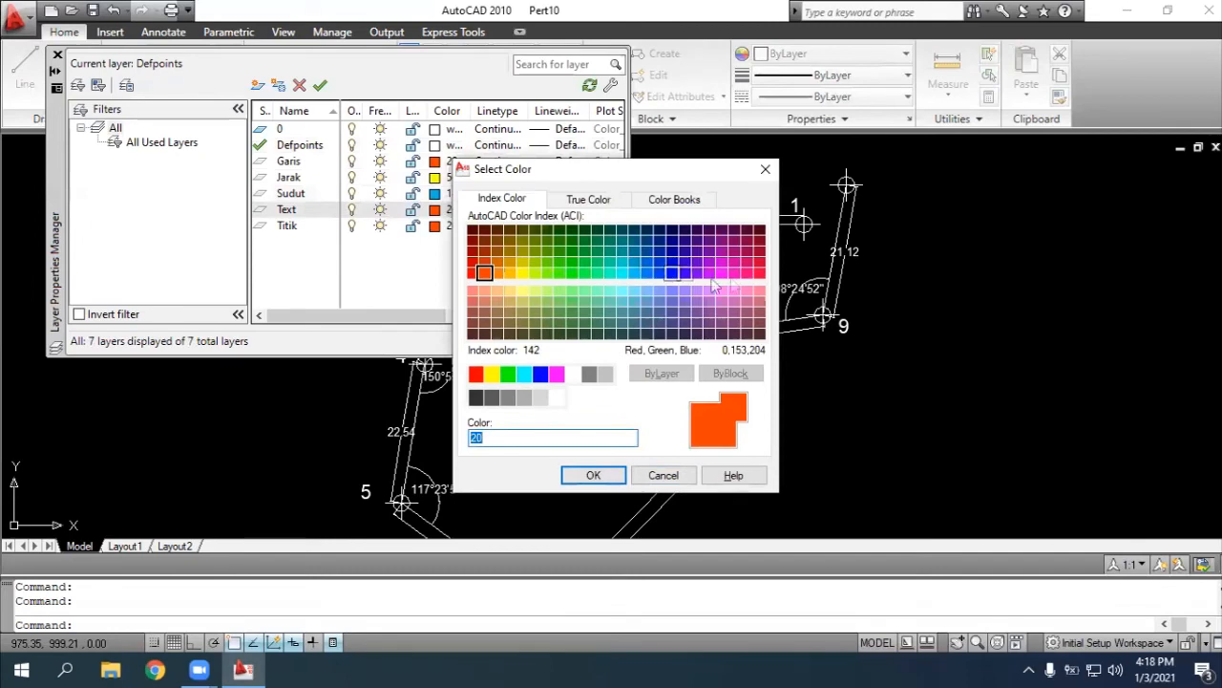
click(721, 273)
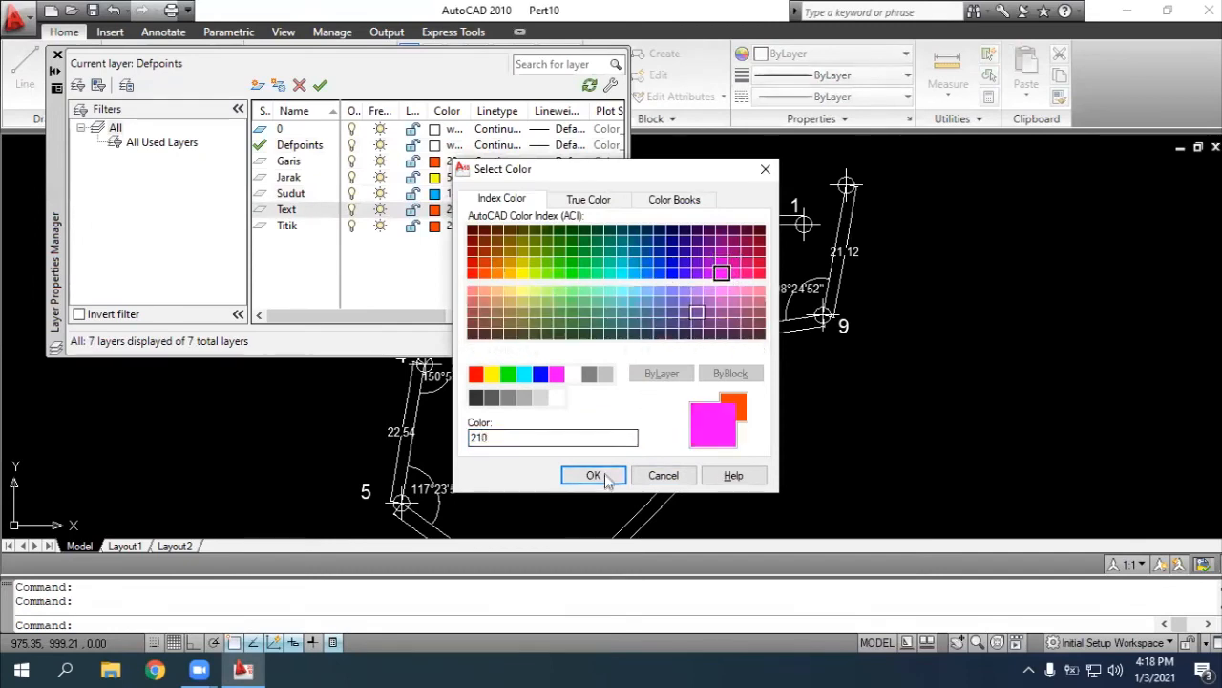
click(604, 477)
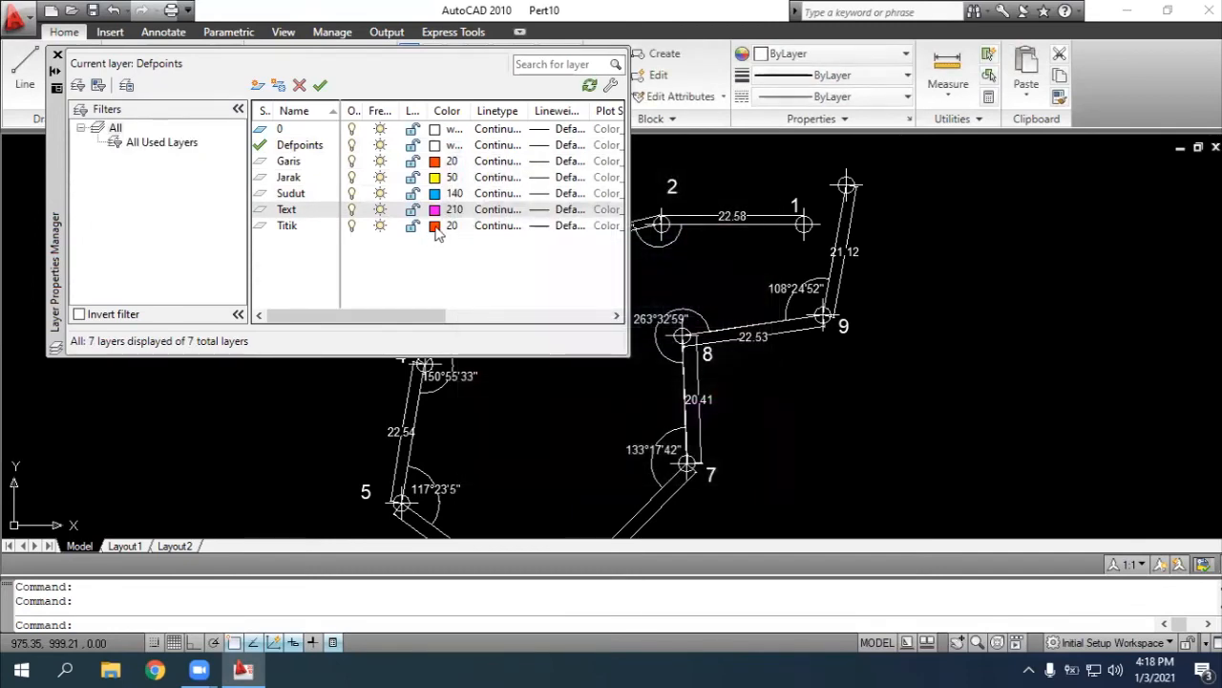
click(434, 226)
click(571, 274)
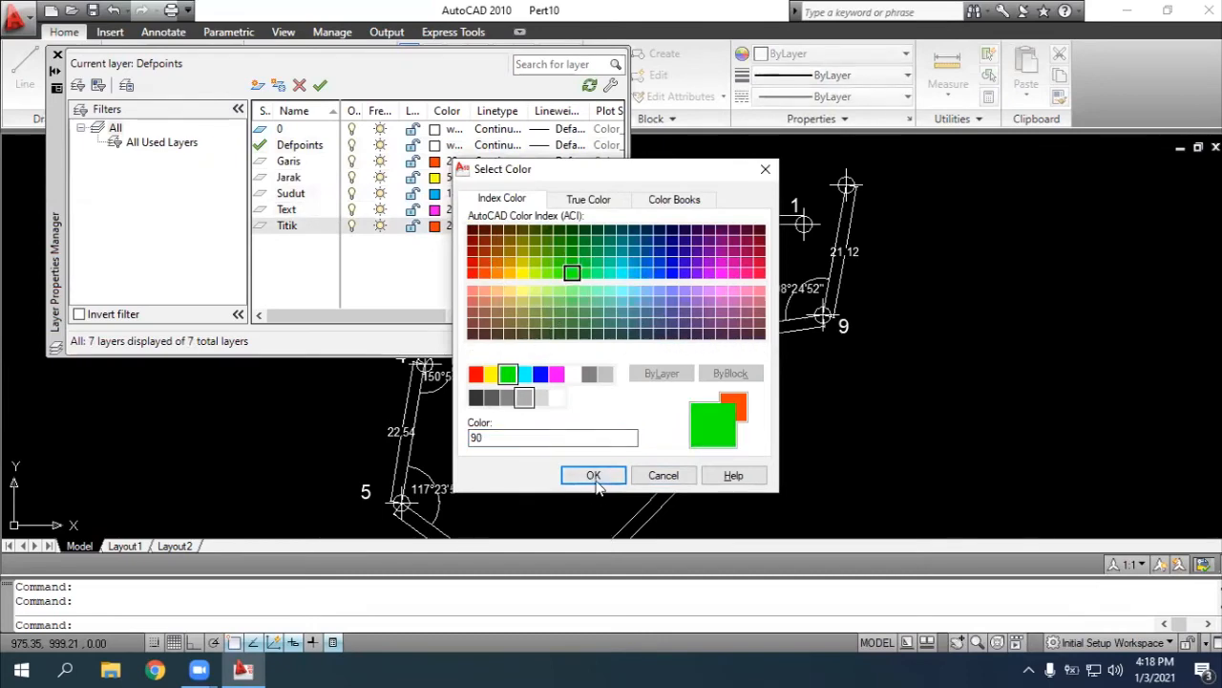
click(593, 477)
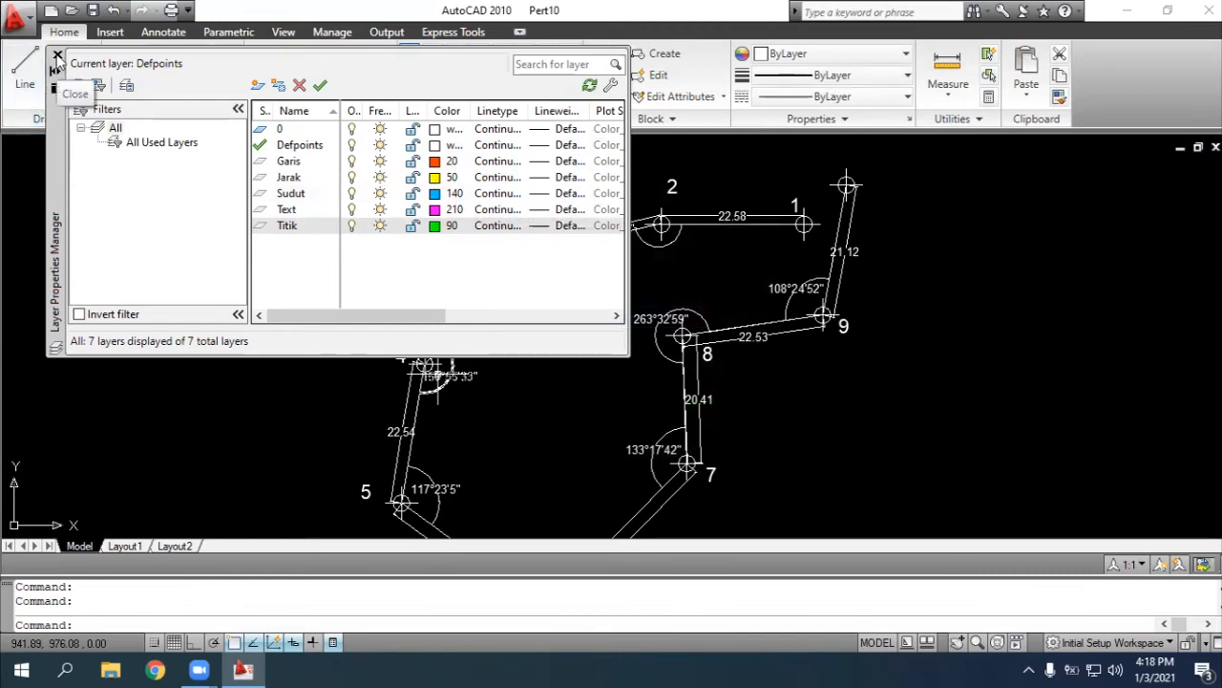
click(58, 55)
Start the CHANGE command and select the point number labels 1, 2 and 3
scroll(891, 264, down, 2)
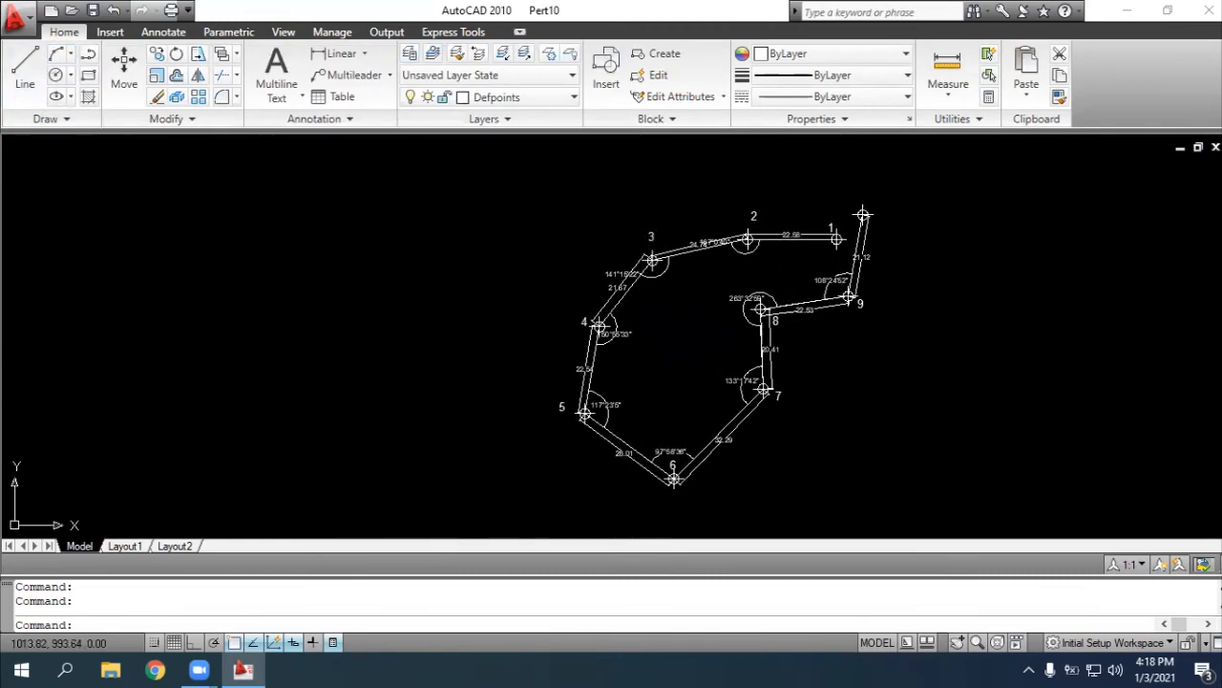
scroll(891, 263, up, 3)
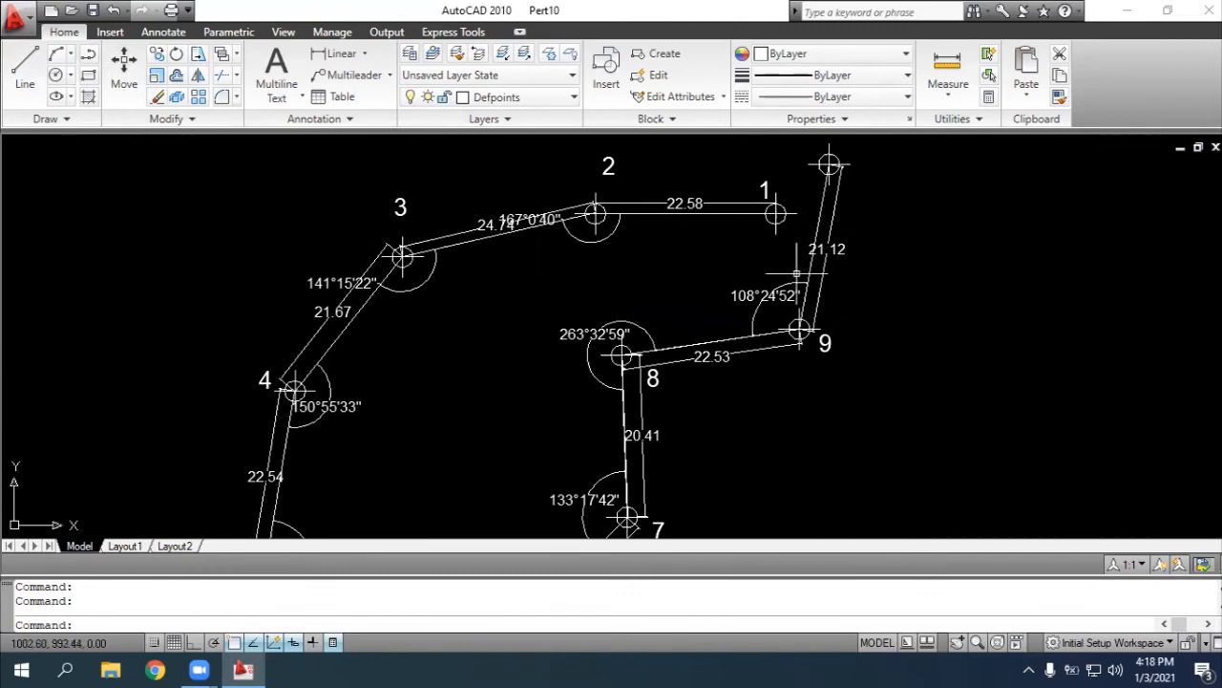
click(958, 643)
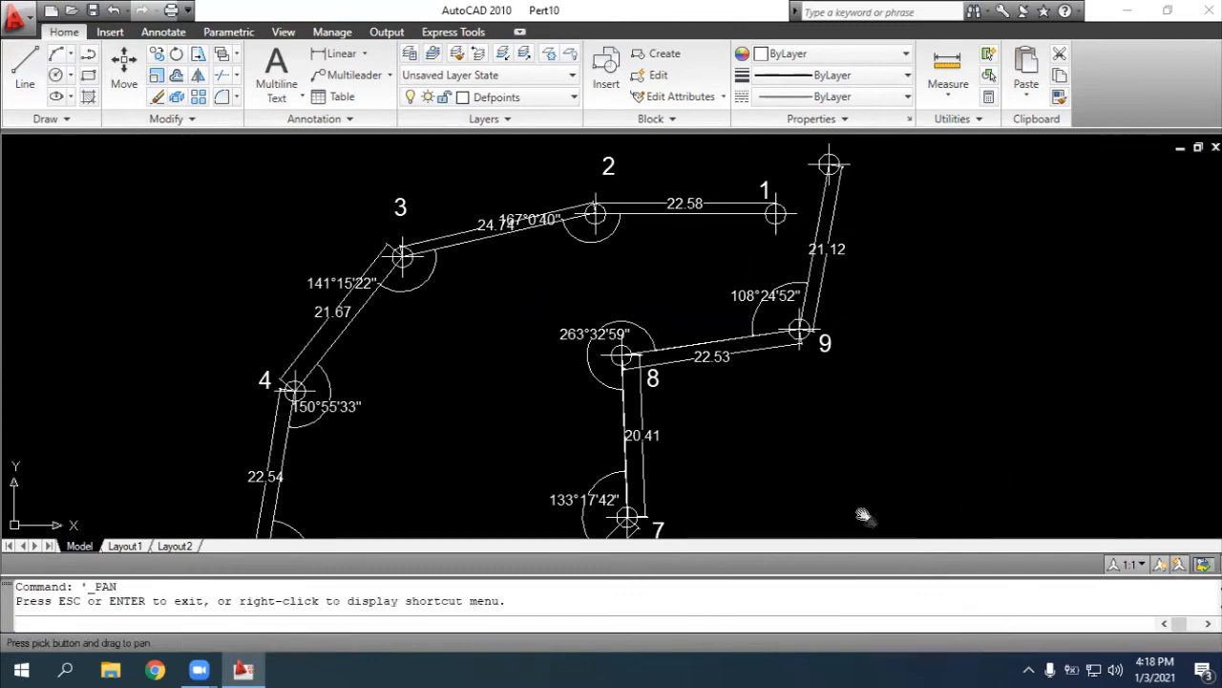
drag(870, 521, 888, 556)
scroll(780, 352, up, 2)
drag(678, 276, 764, 365)
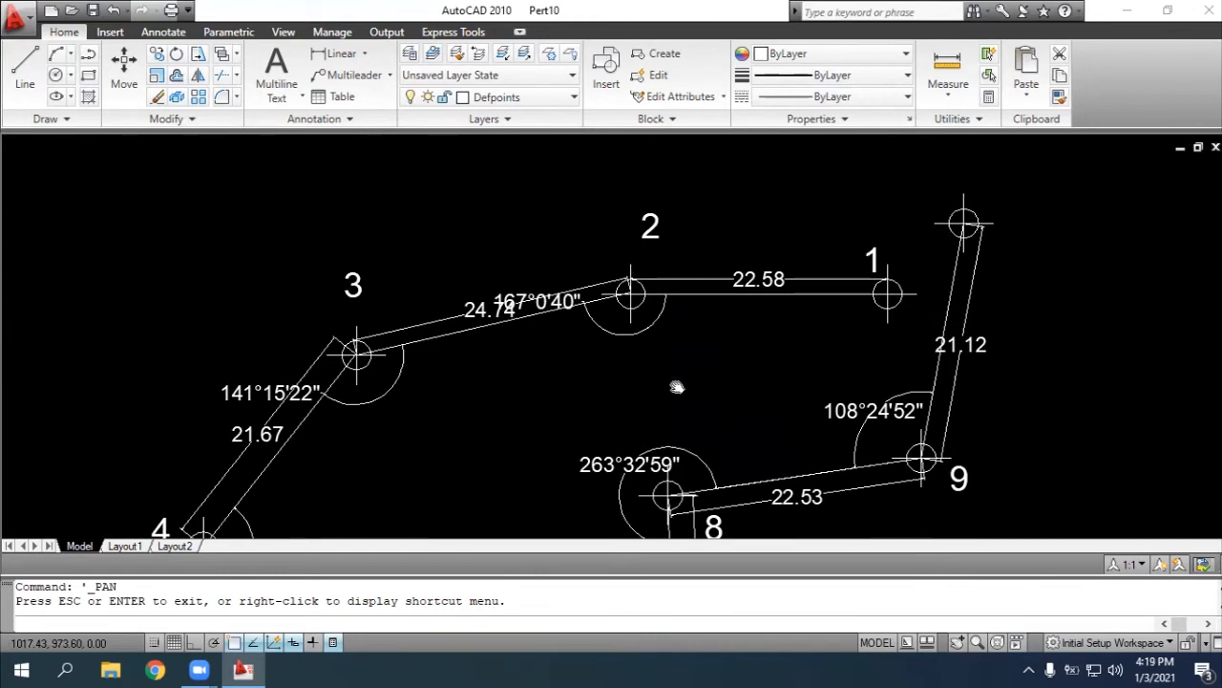
key(Escape)
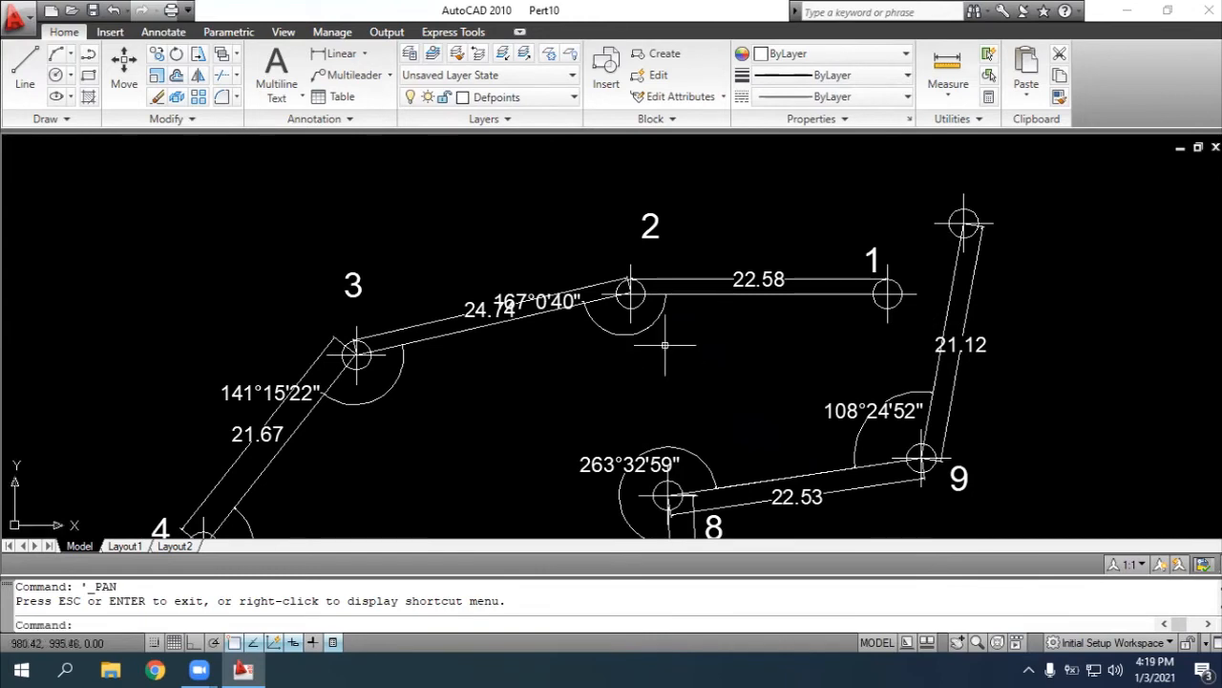
text(chang)
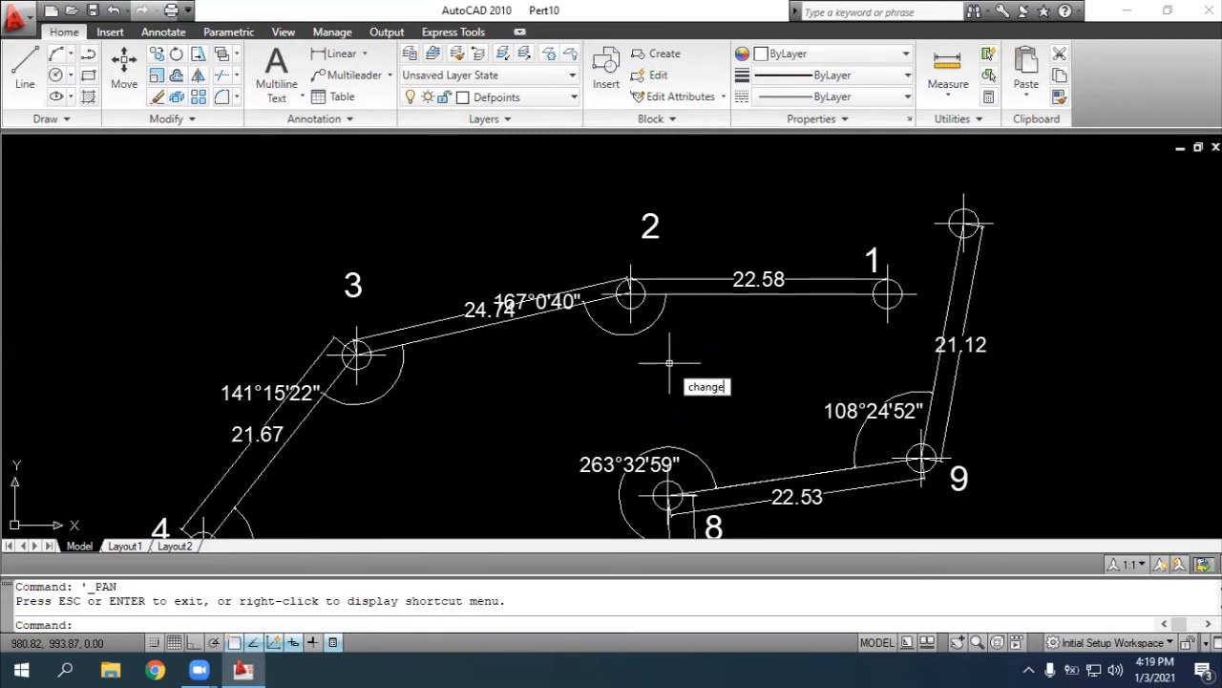
text(e)
key(Return)
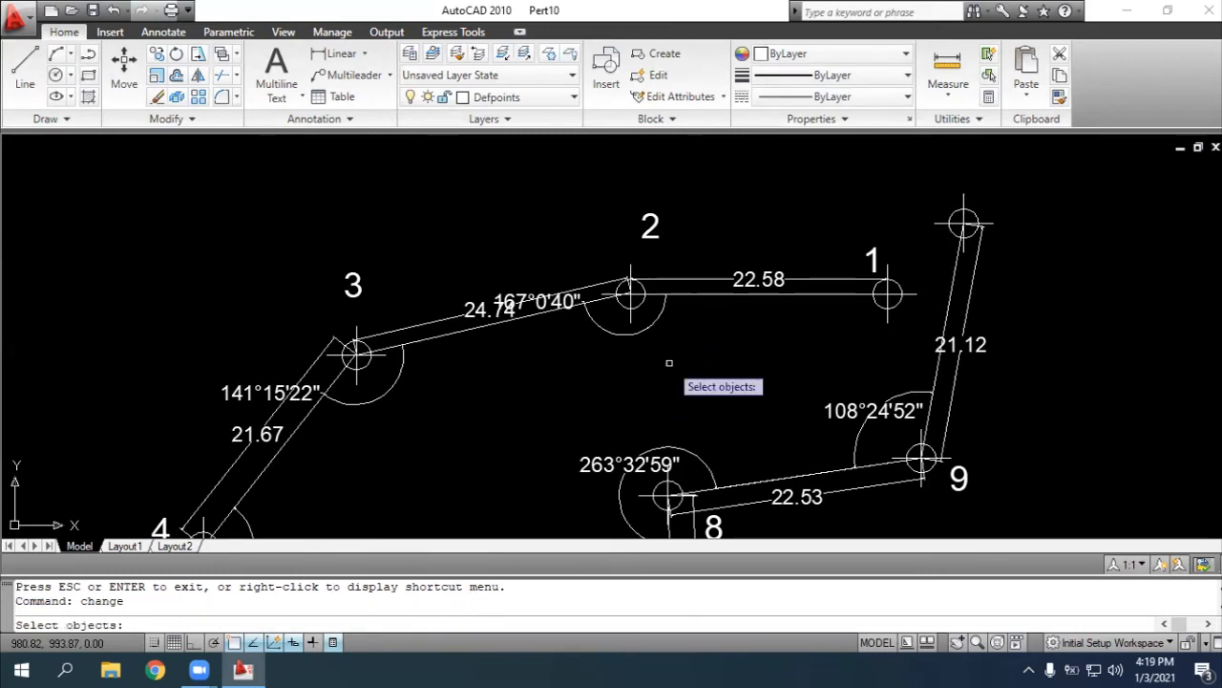
click(878, 256)
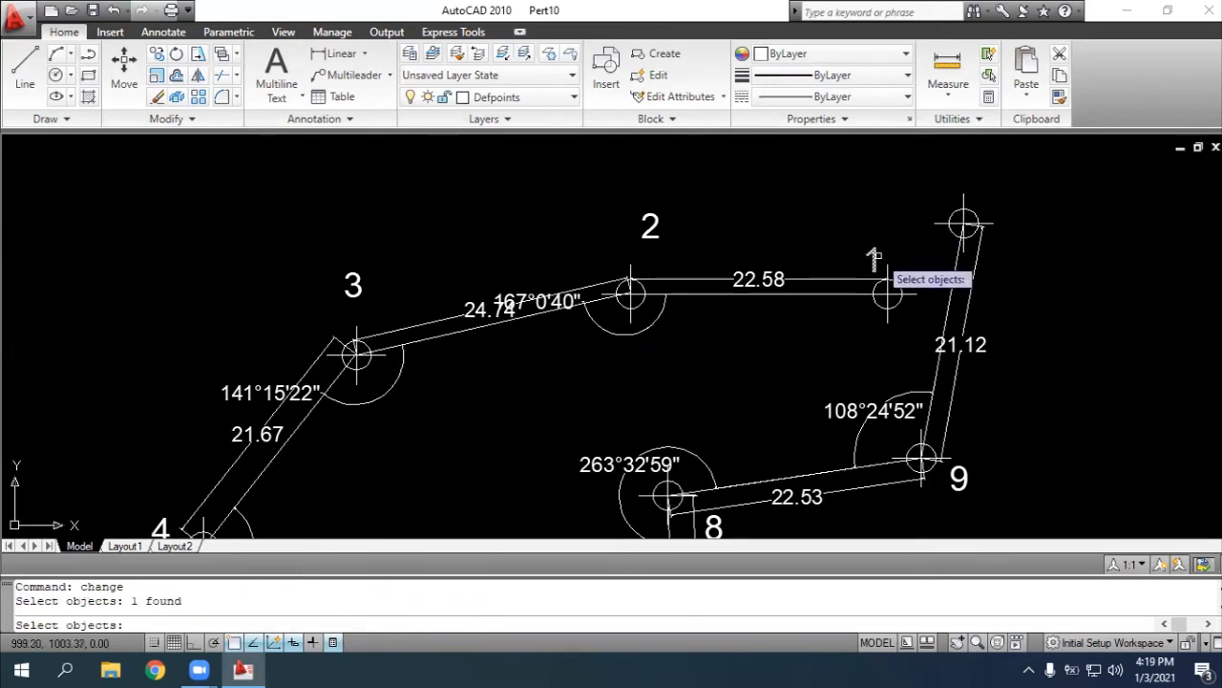
click(645, 235)
click(348, 295)
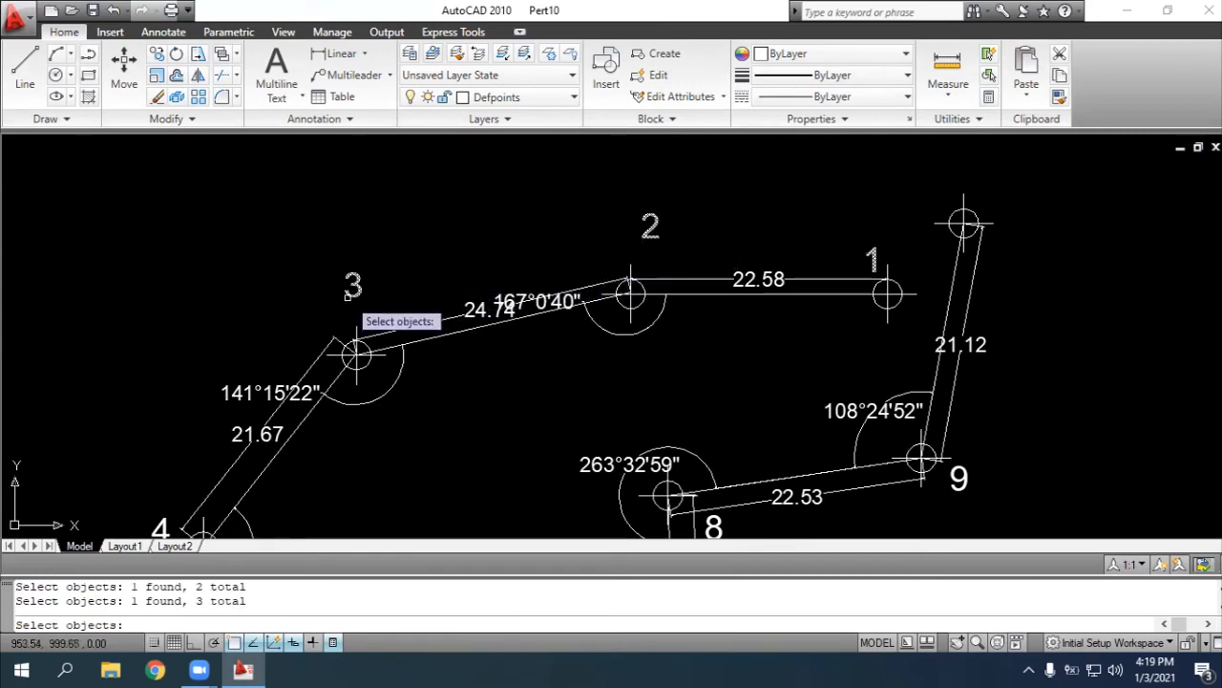
Add the point number label 4 to the CHANGE command's selection
scroll(528, 399, down, 2)
scroll(736, 259, up, 2)
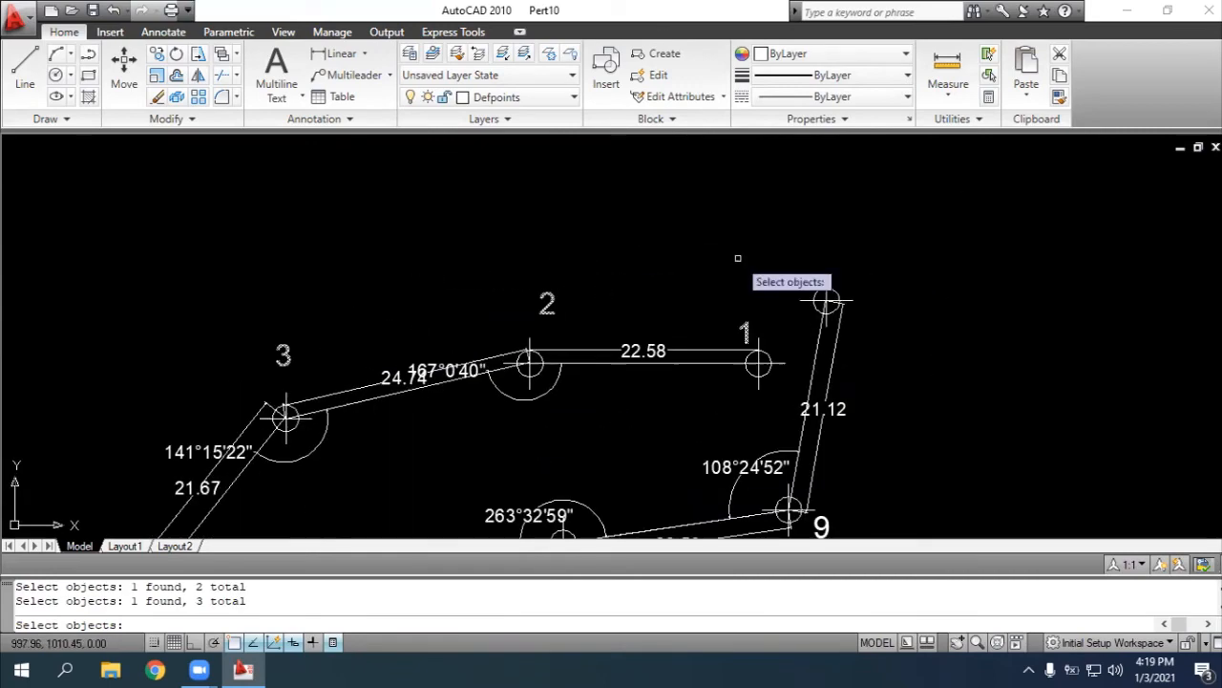
scroll(764, 458, down, 5)
scroll(749, 333, up, 3)
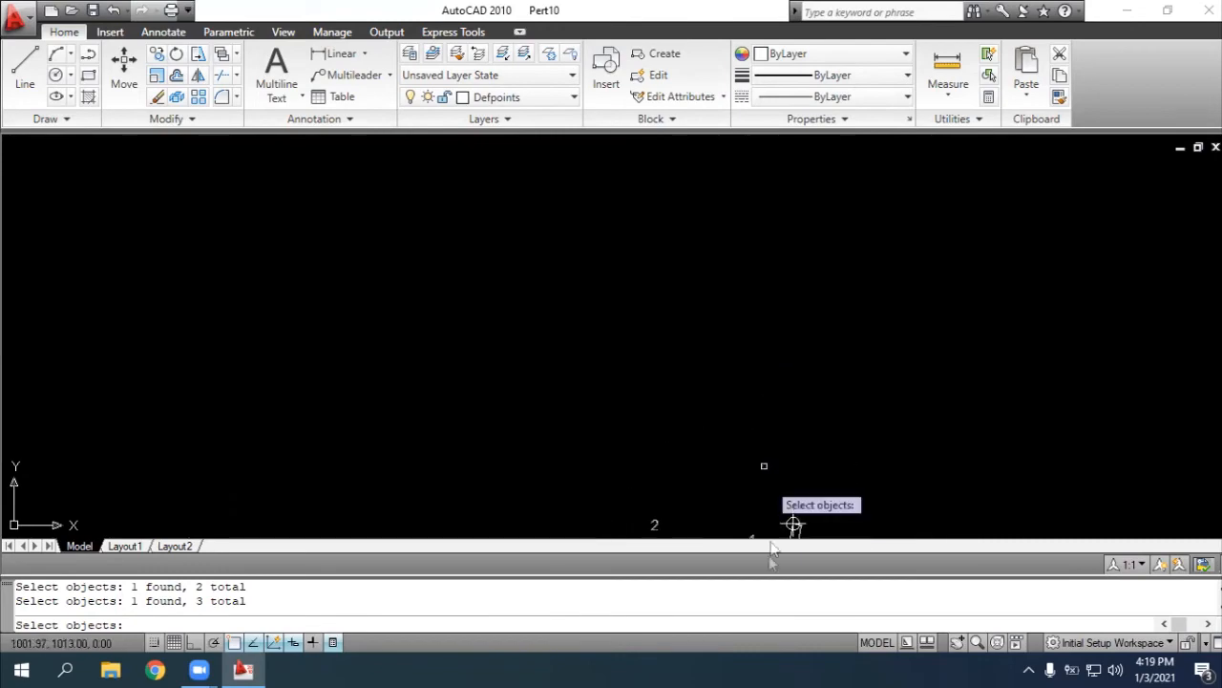
scroll(724, 442, down, 4)
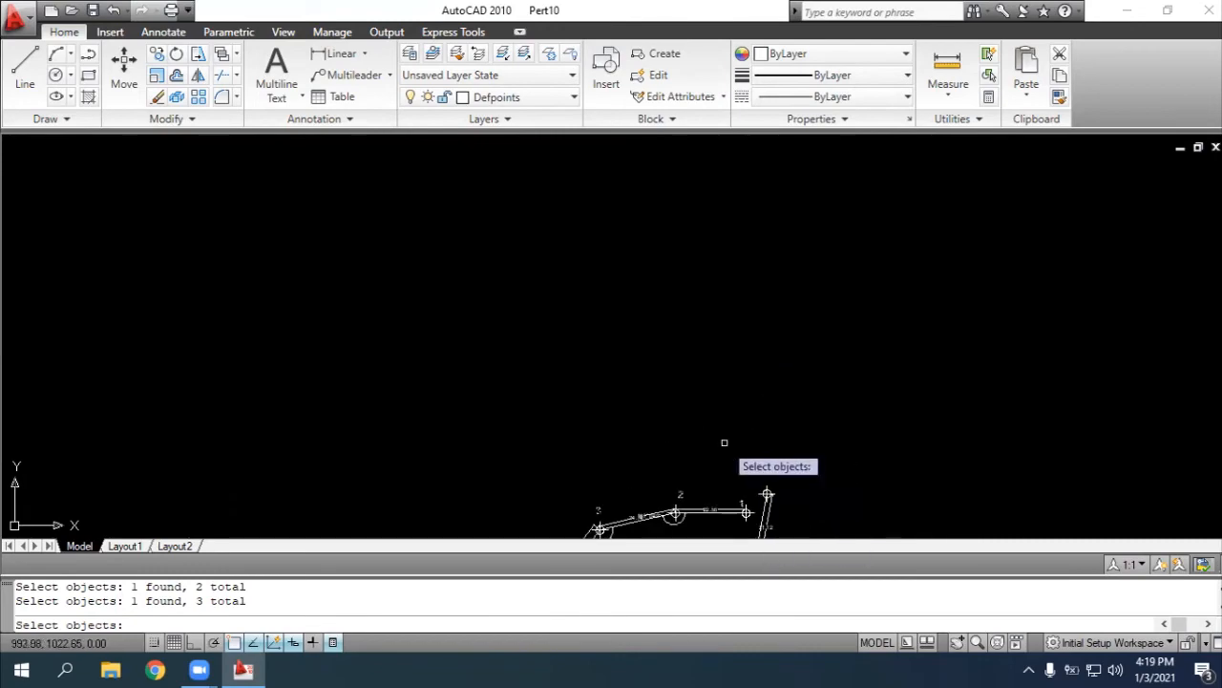
click(957, 641)
drag(868, 494, 761, 156)
scroll(666, 357, up, 3)
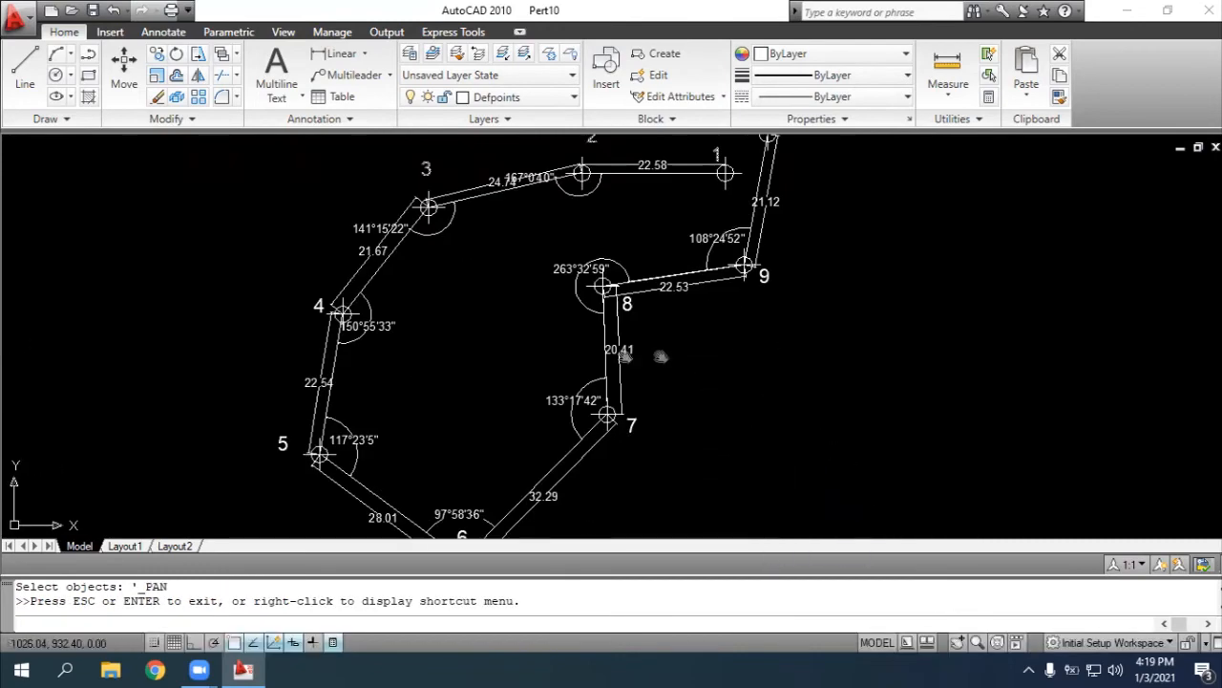
drag(470, 337, 585, 387)
scroll(605, 411, up, 3)
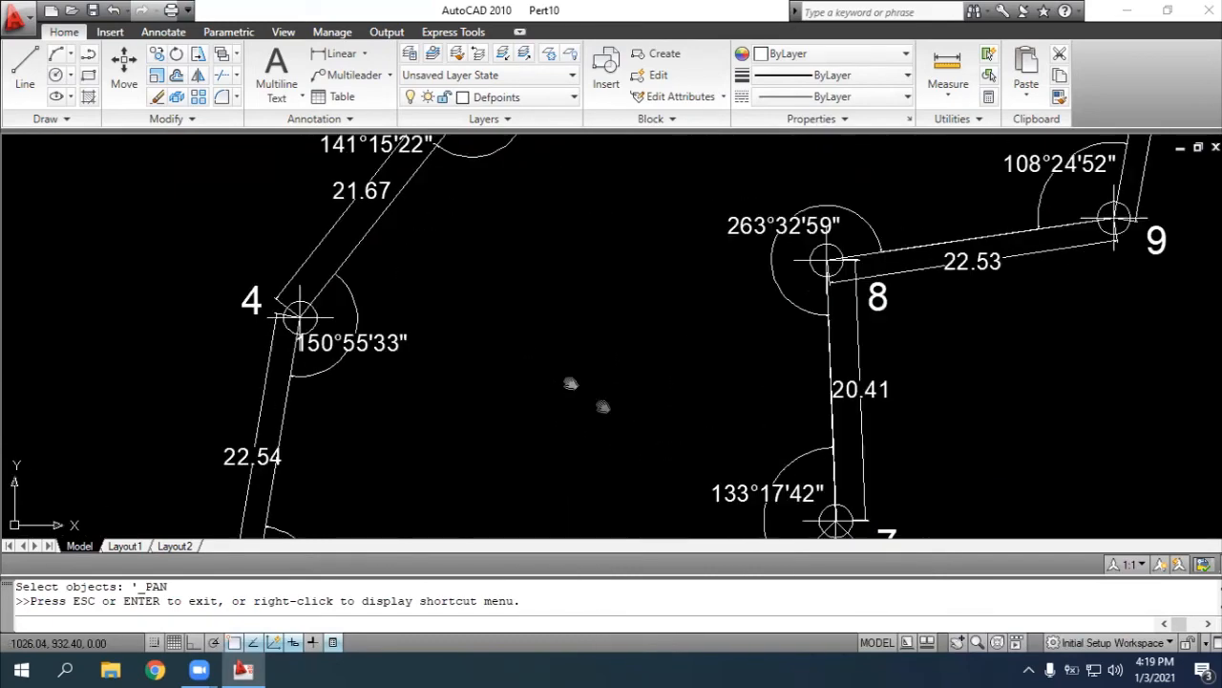
drag(442, 346, 595, 497)
key(Escape)
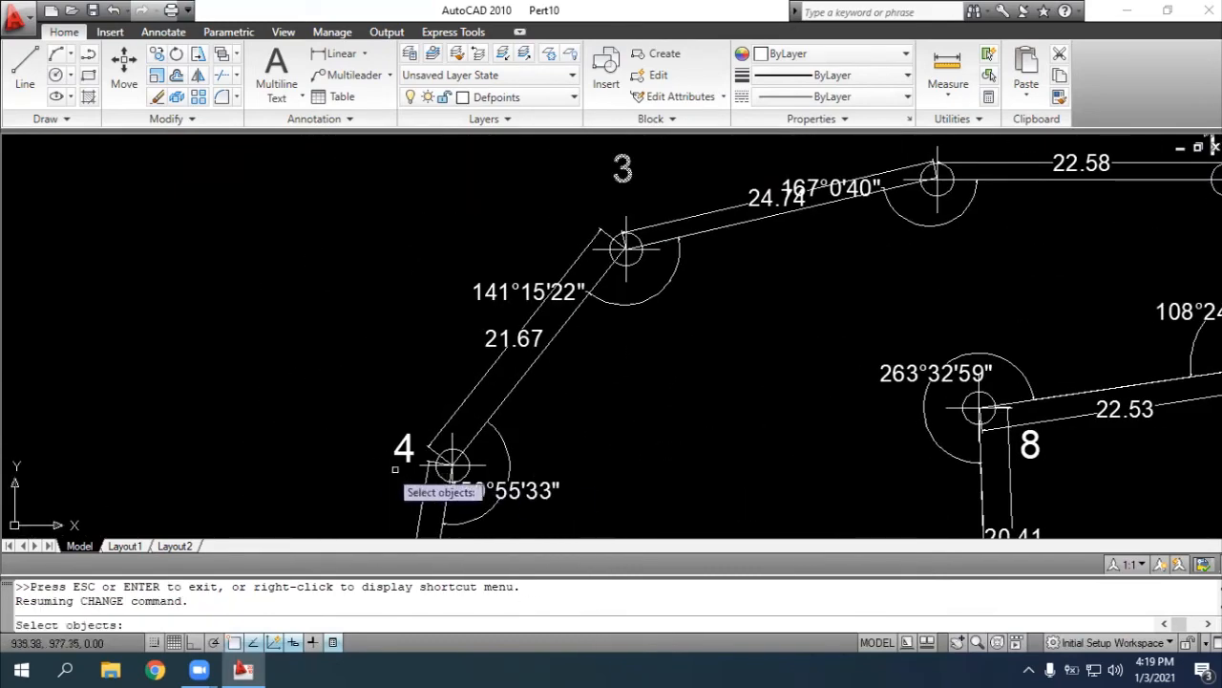
click(400, 458)
Add the point number labels 5, 6, 7, 8 and 9 to the CHANGE selection
click(960, 644)
mouse_move(767, 472)
mouse_down()
mouse_move(734, 295)
mouse_move(740, 212)
mouse_up()
scroll(738, 301, down, 2)
drag(724, 344, 712, 338)
key(Escape)
click(432, 386)
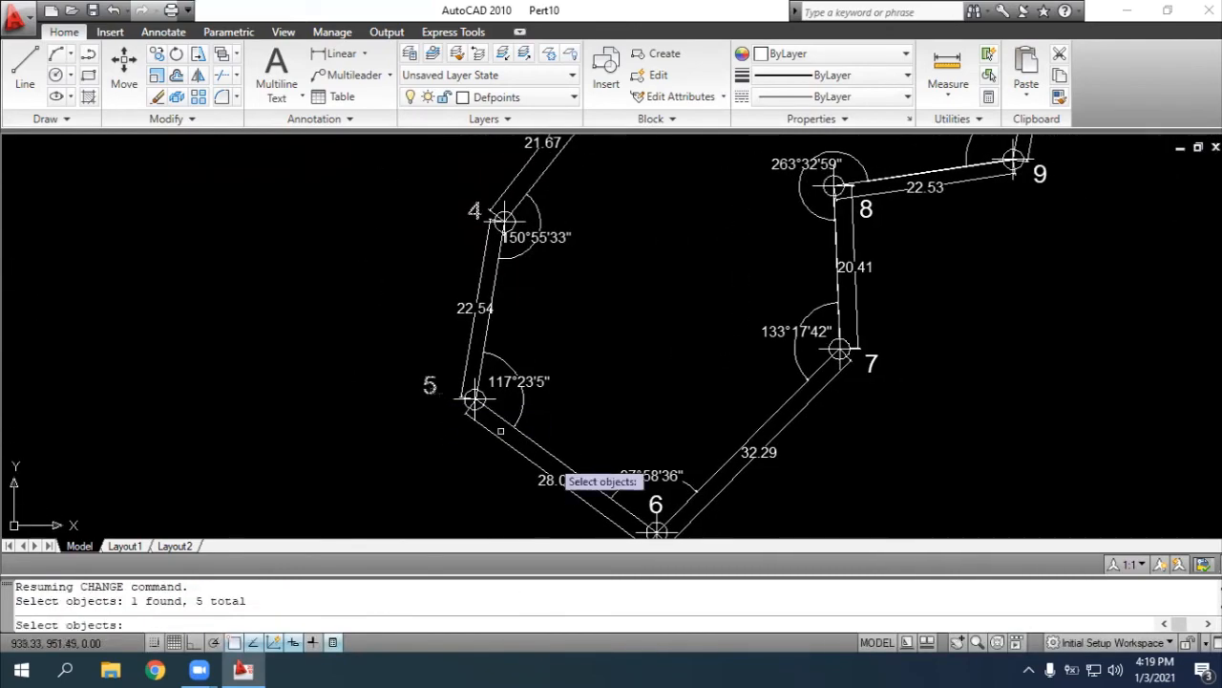
click(656, 503)
click(870, 364)
click(866, 208)
click(1038, 172)
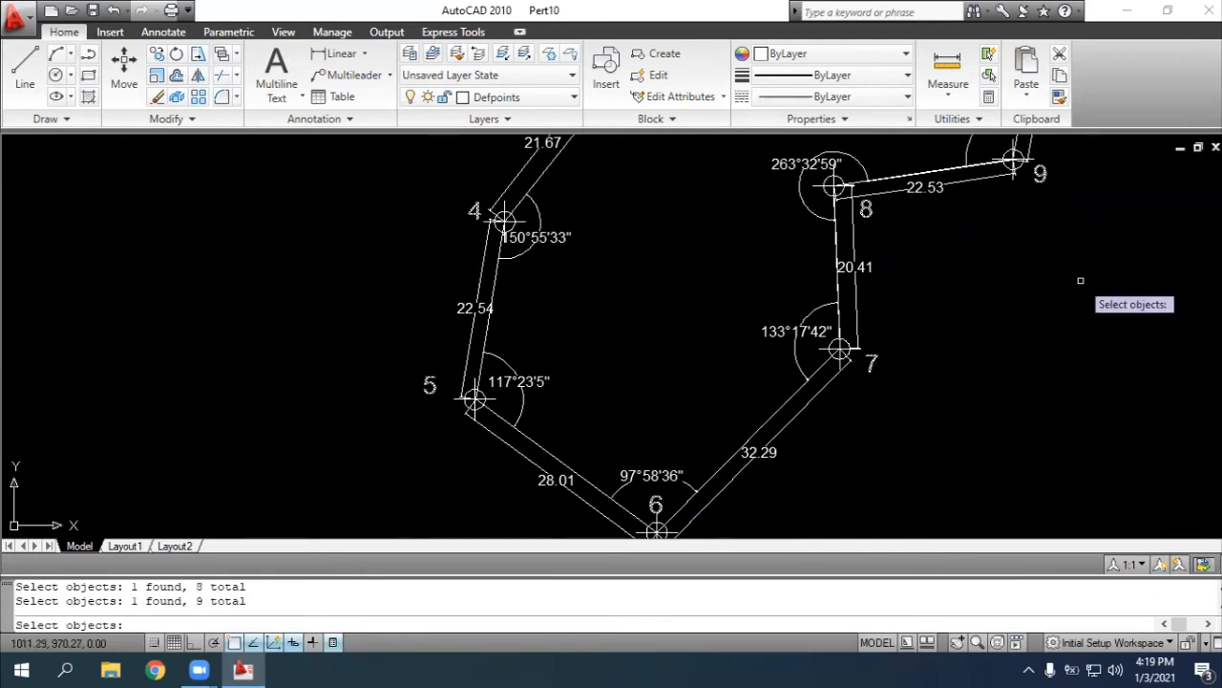
Finish the selection and use the Properties option to move the selected point numbers to the layer "Text"
scroll(1063, 272, down, 2)
click(959, 644)
drag(865, 373, 856, 377)
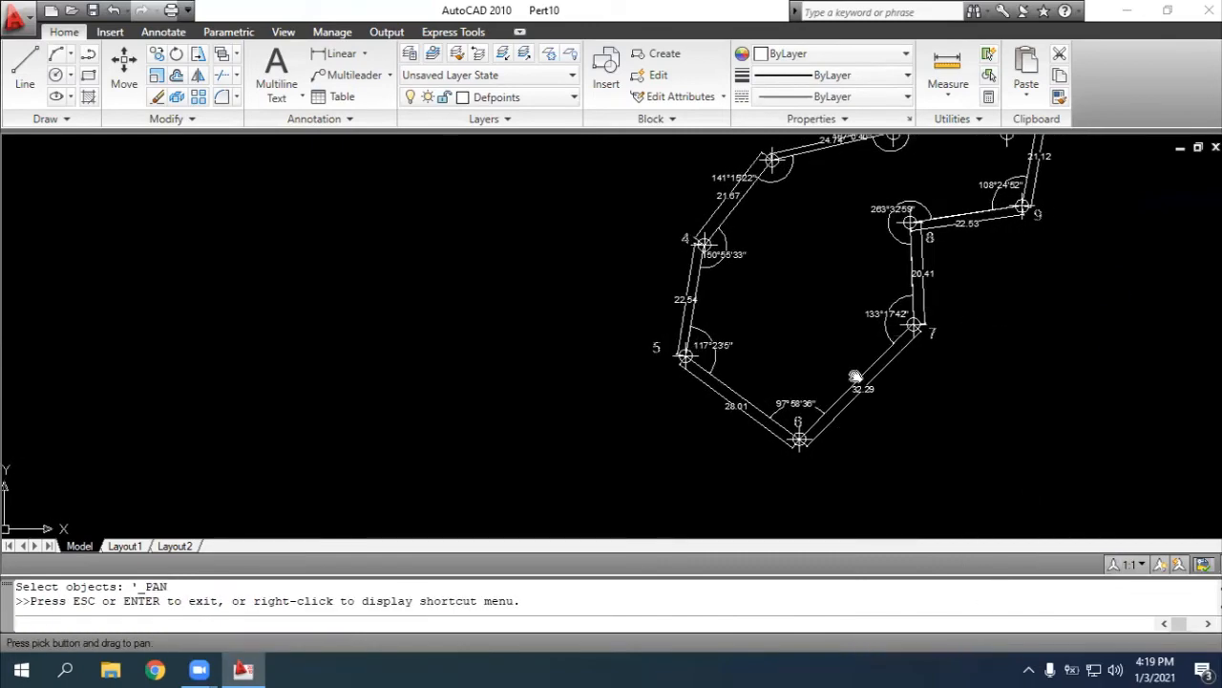
scroll(786, 306, up, 3)
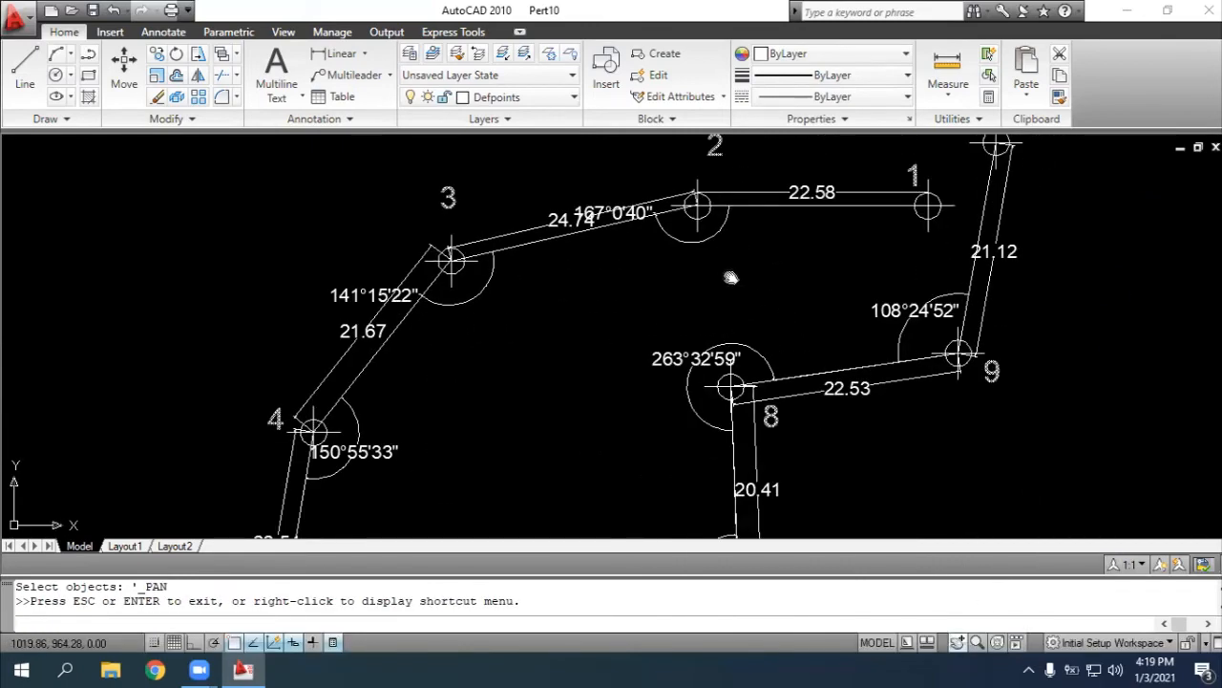
key(Escape)
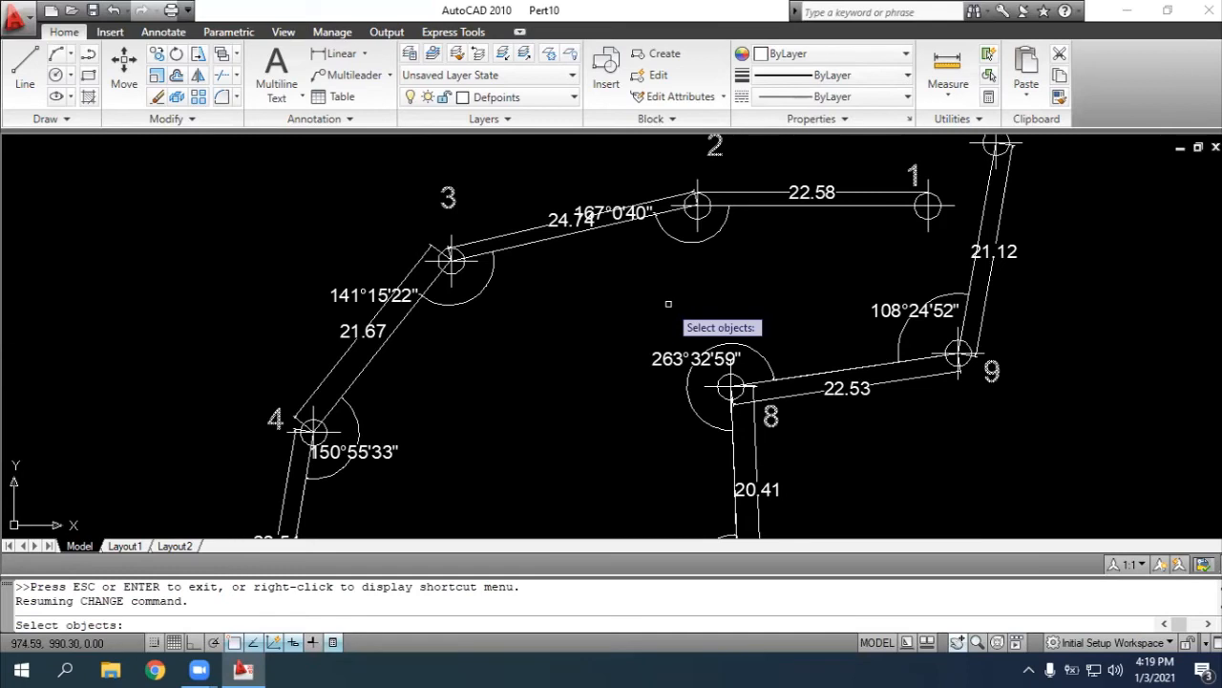
key(Return)
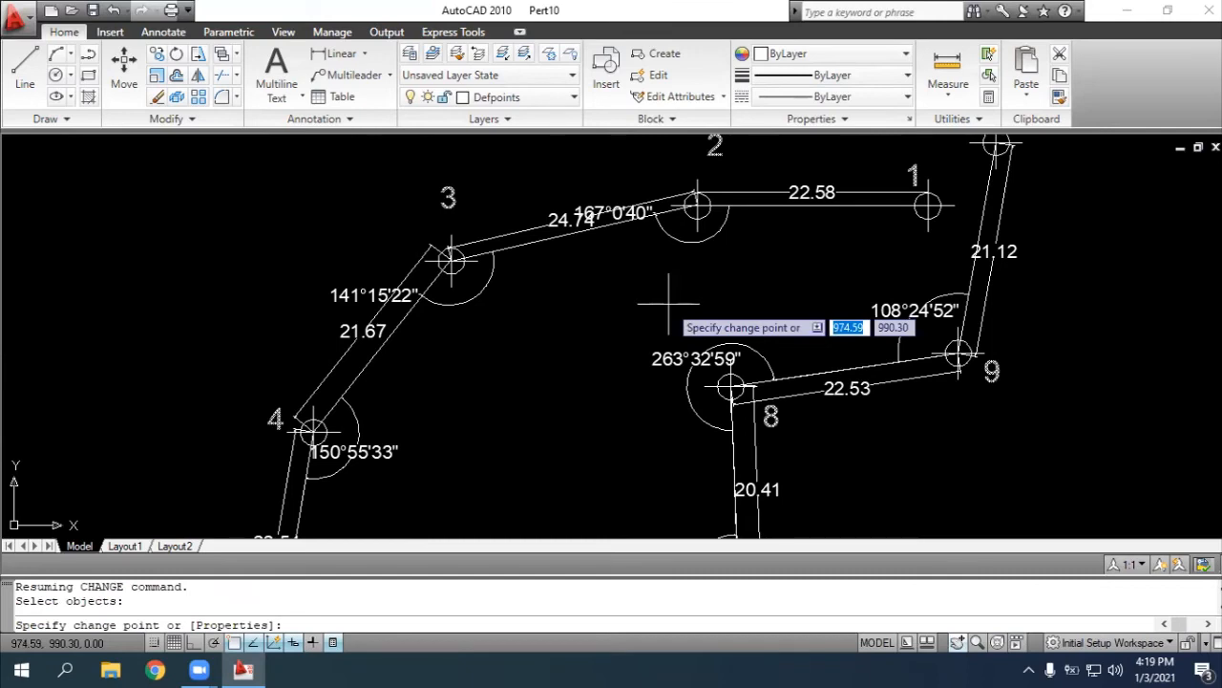
text(pro)
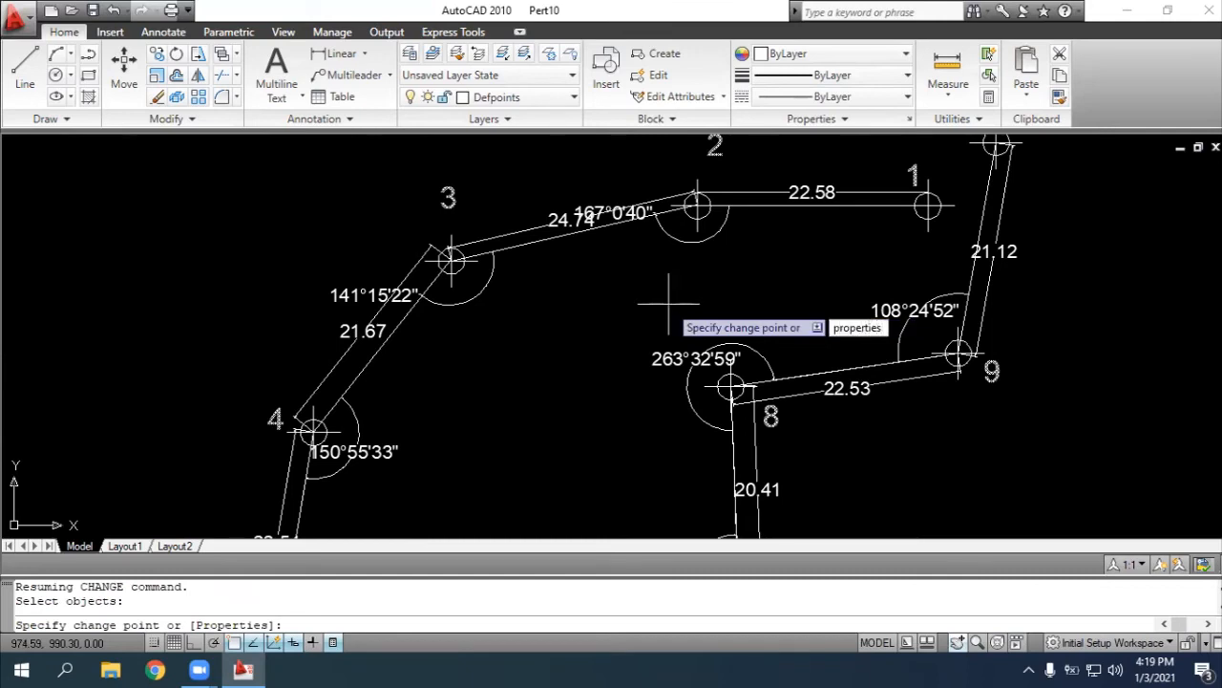
text(perties)
key(Return)
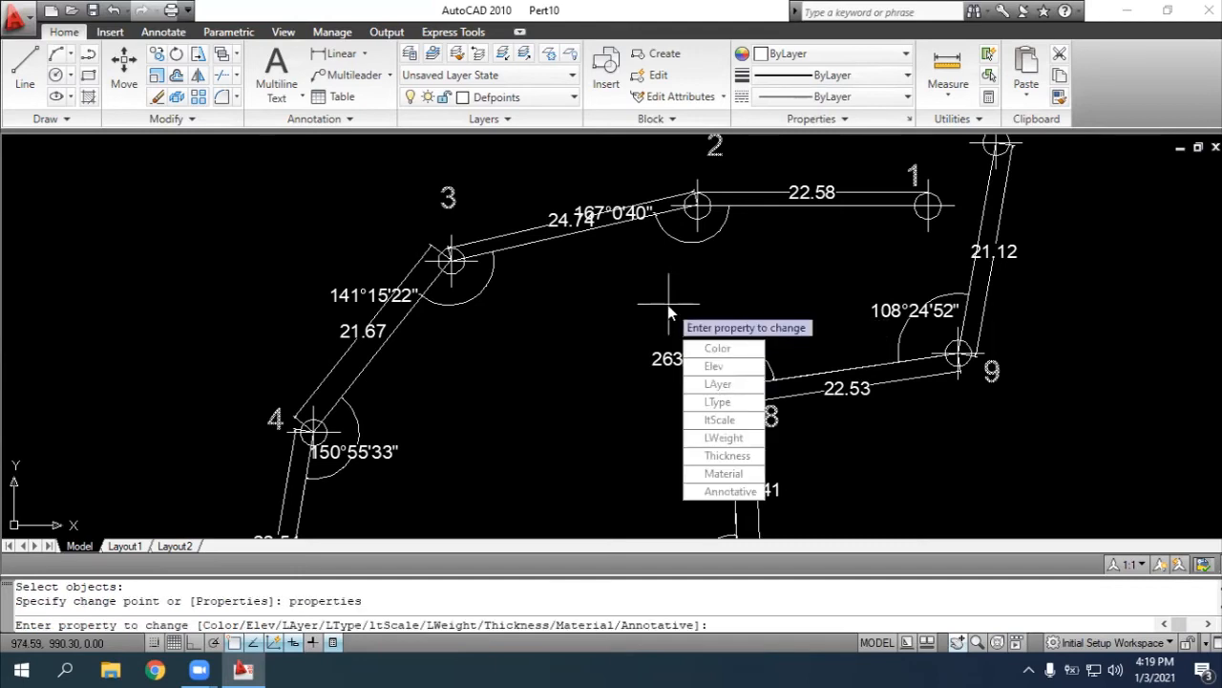
text(layer)
key(Return)
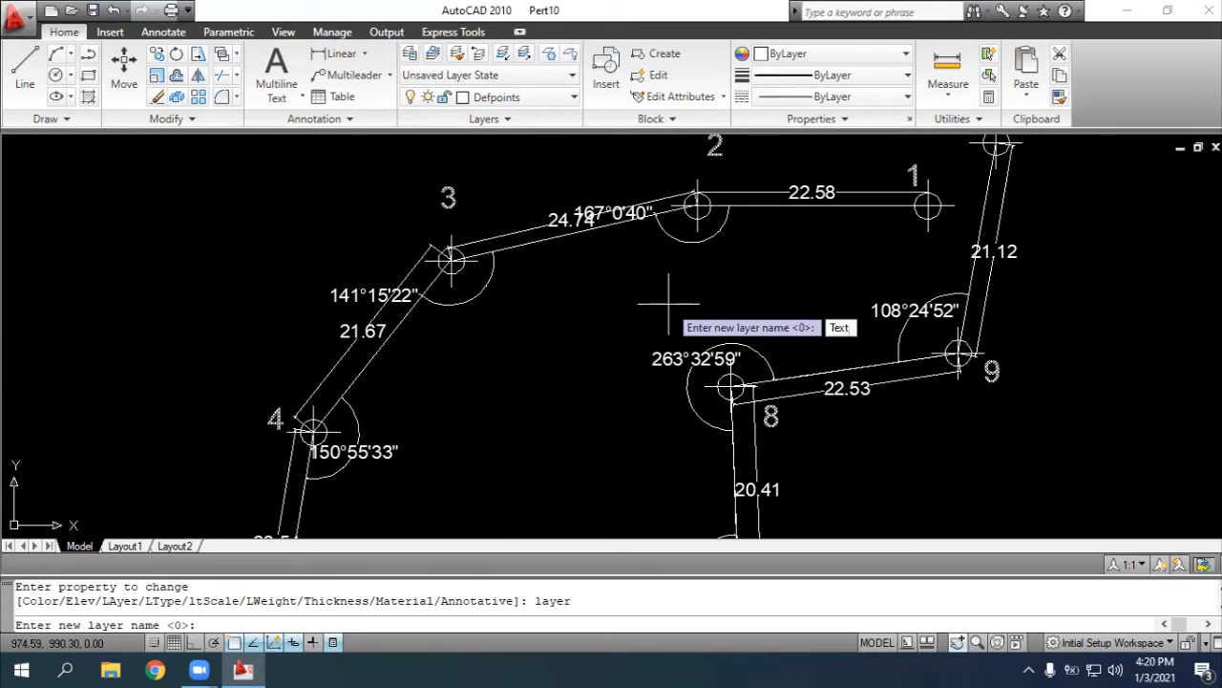
key(Return)
key(Return)
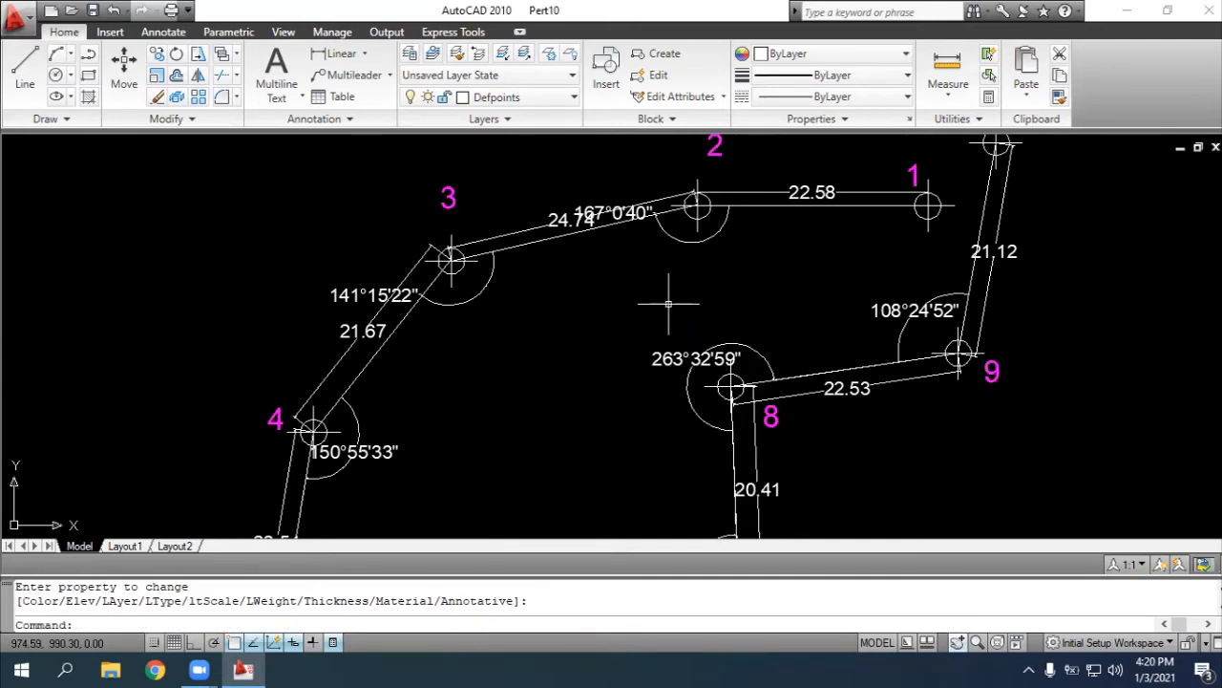
scroll(669, 304, down, 2)
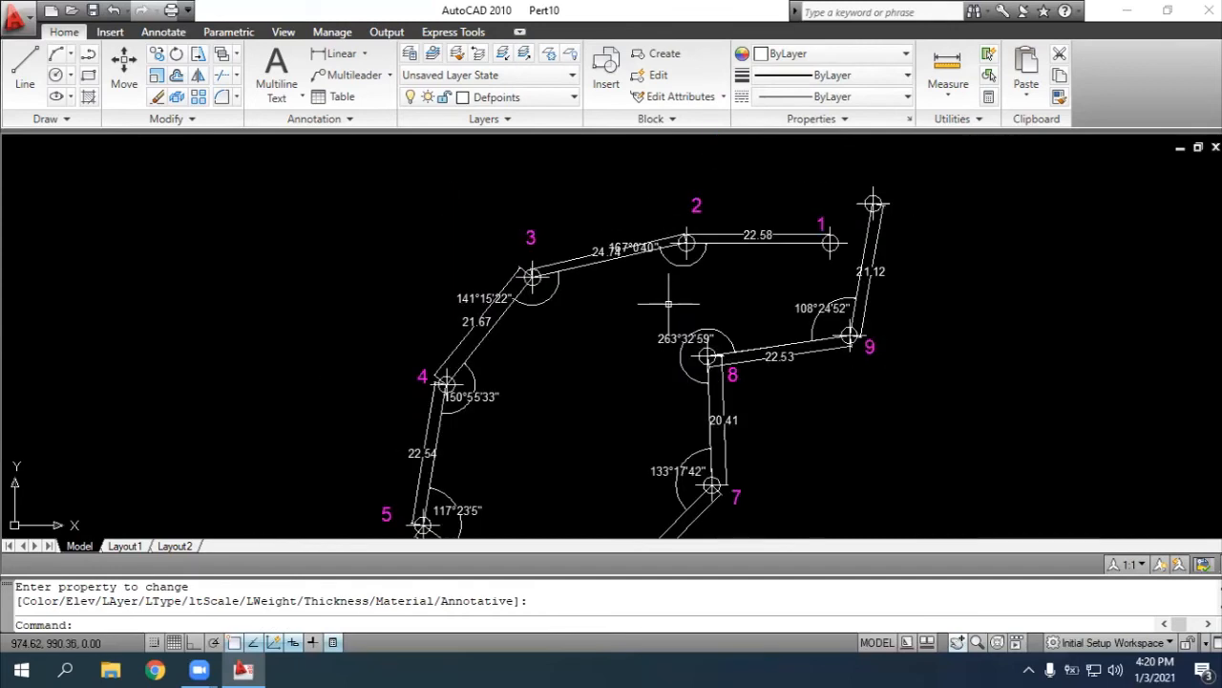
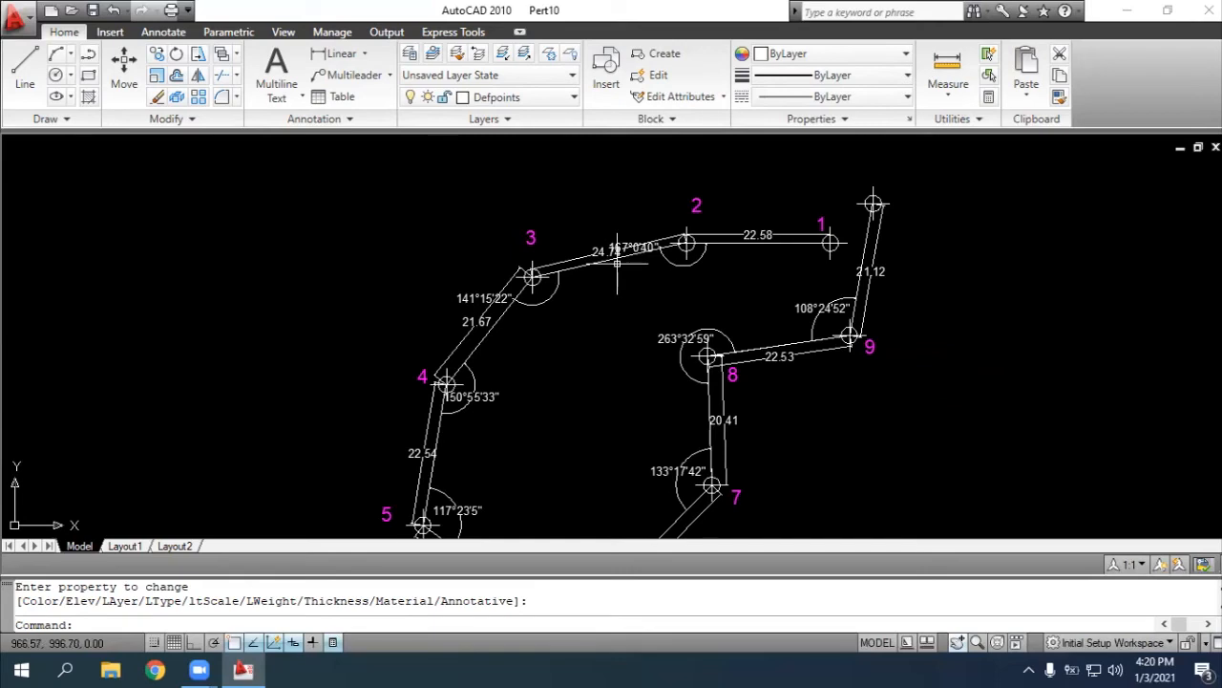
Review the layer names and colors in the Layer Properties Manager and close it
text(l)
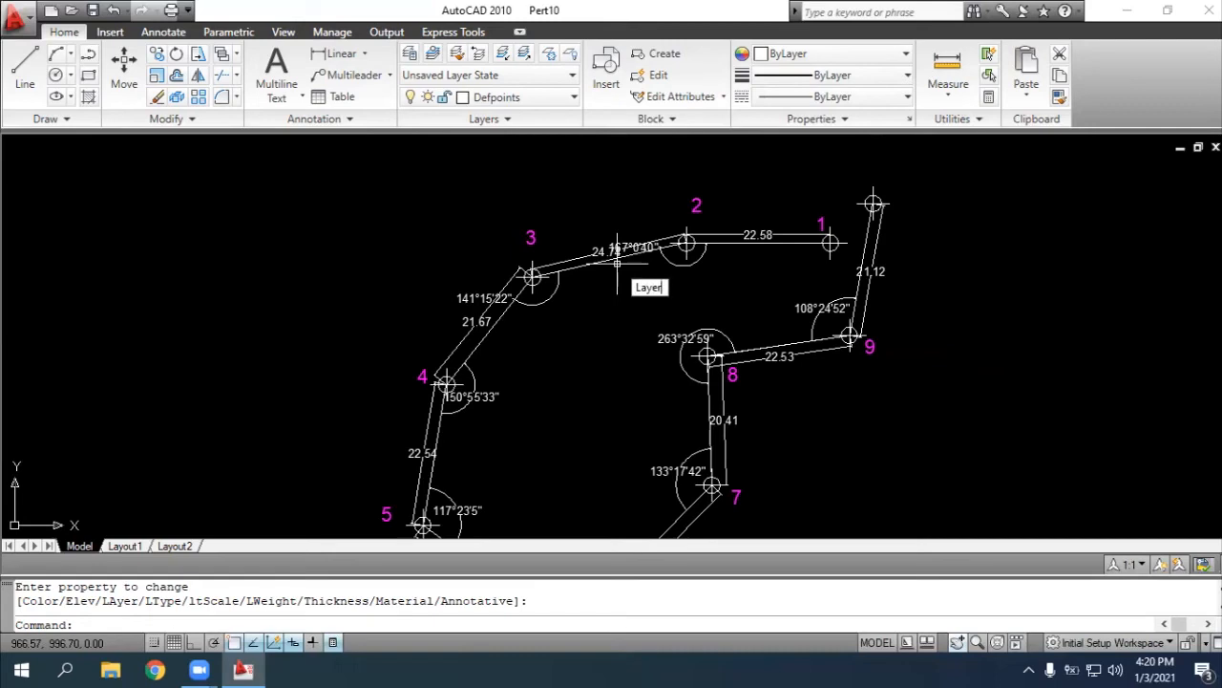
key(Return)
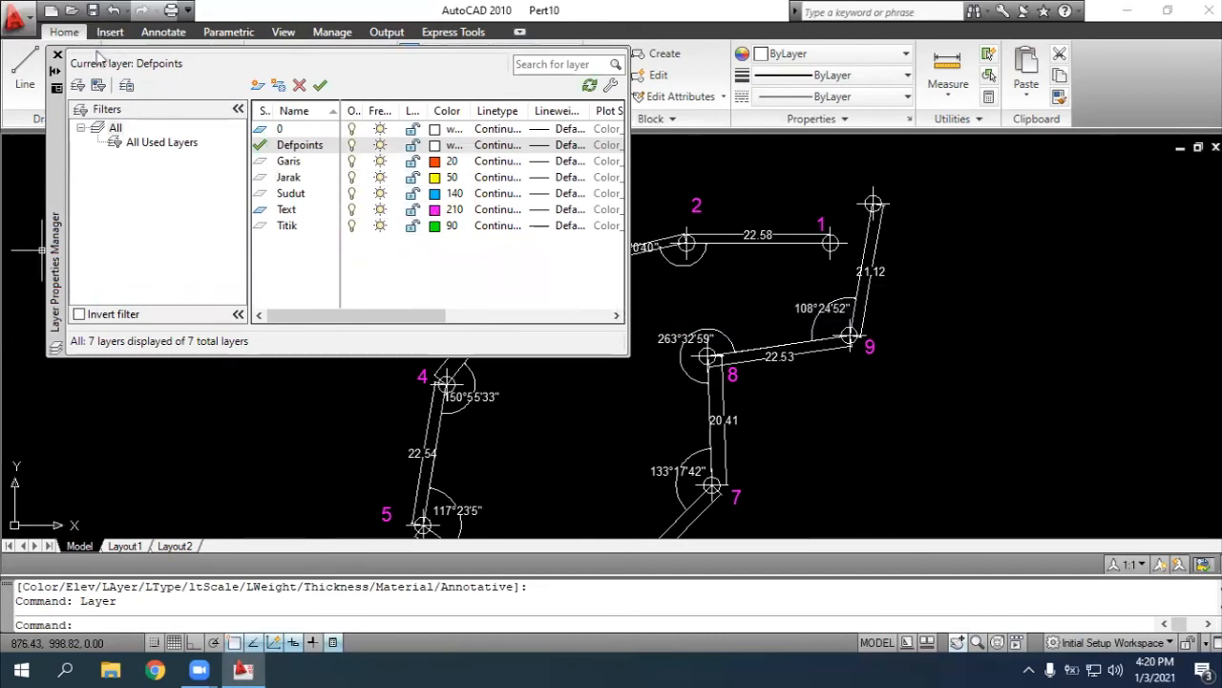
click(57, 56)
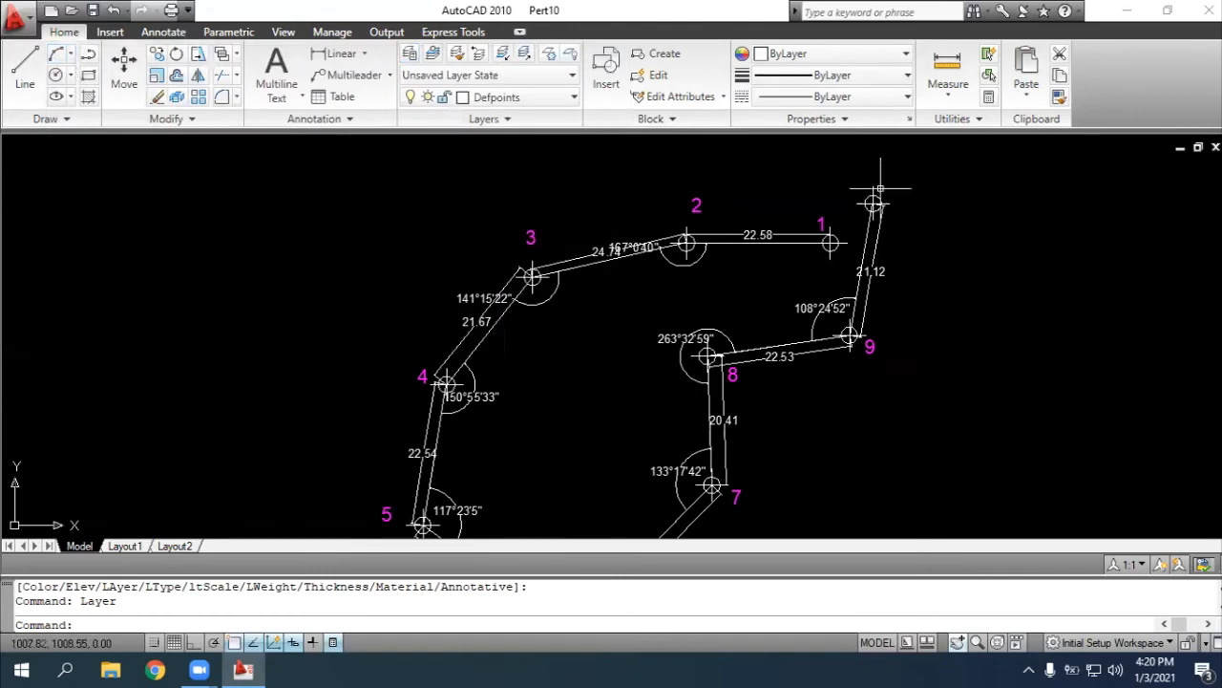
Start the CHANGE command and select the point markers at the unnumbered end point and at points 1, 2 and 3
key(Return)
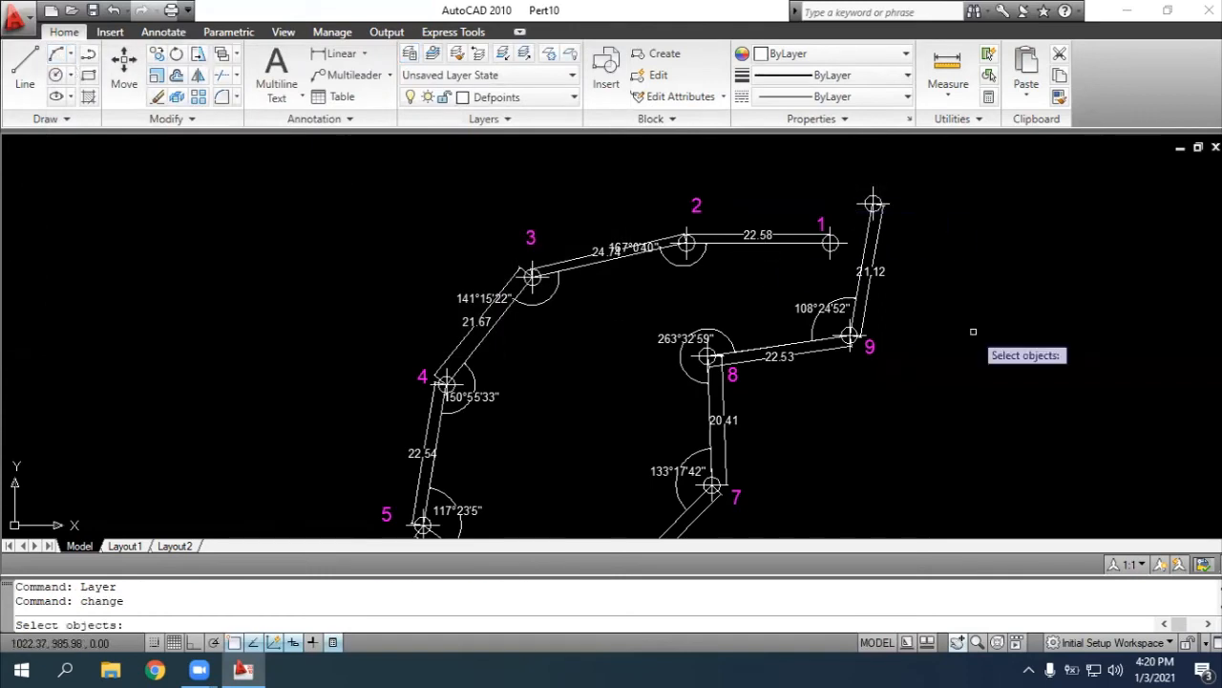
scroll(973, 332, up, 2)
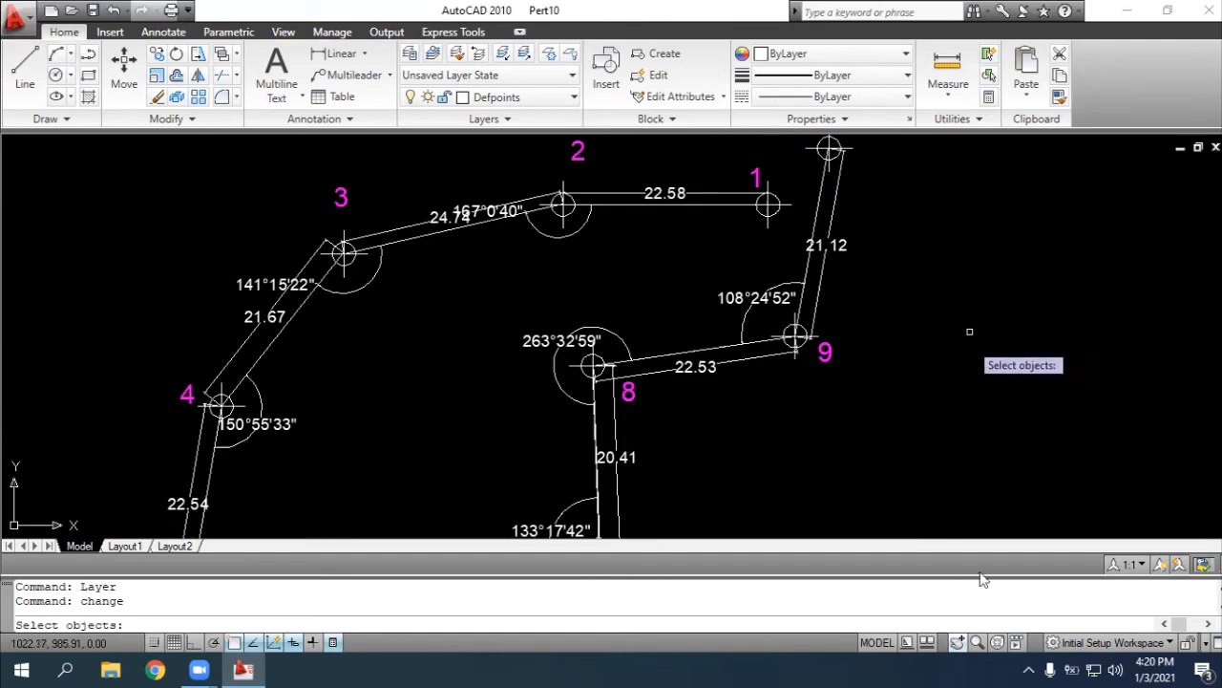
click(961, 644)
scroll(671, 240, up, 2)
drag(701, 305, 649, 455)
scroll(742, 219, up, 4)
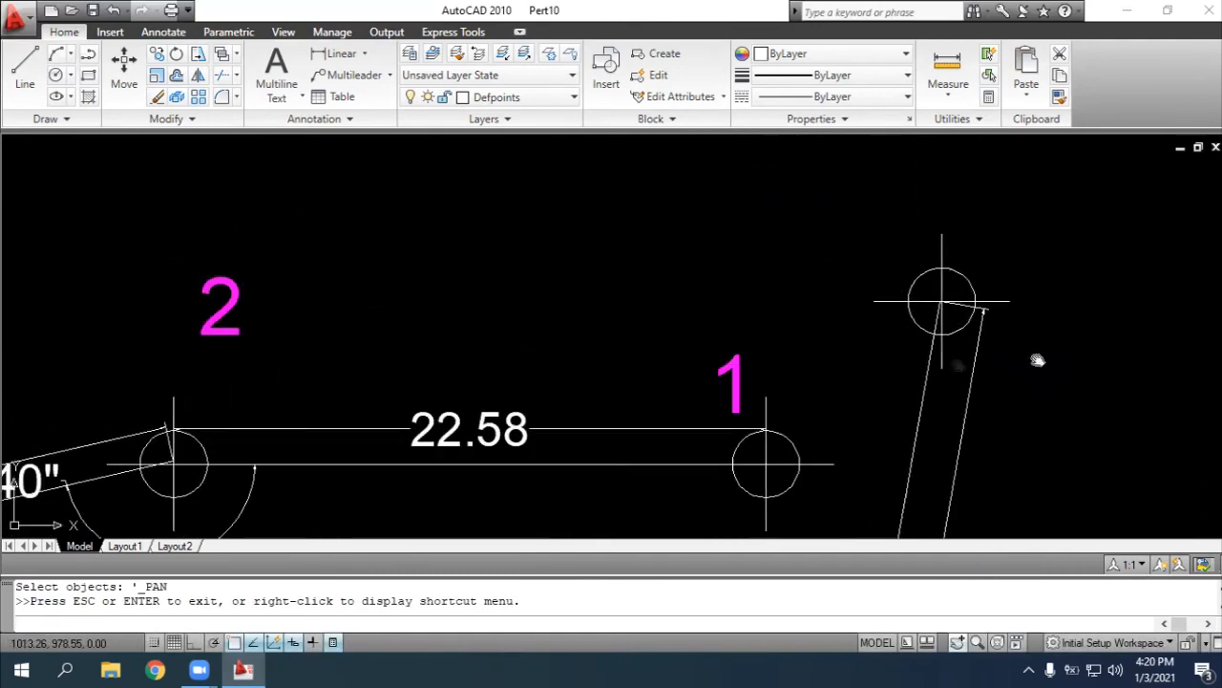
mouse_move(651, 333)
mouse_down()
mouse_move(697, 267)
mouse_move(770, 264)
mouse_up()
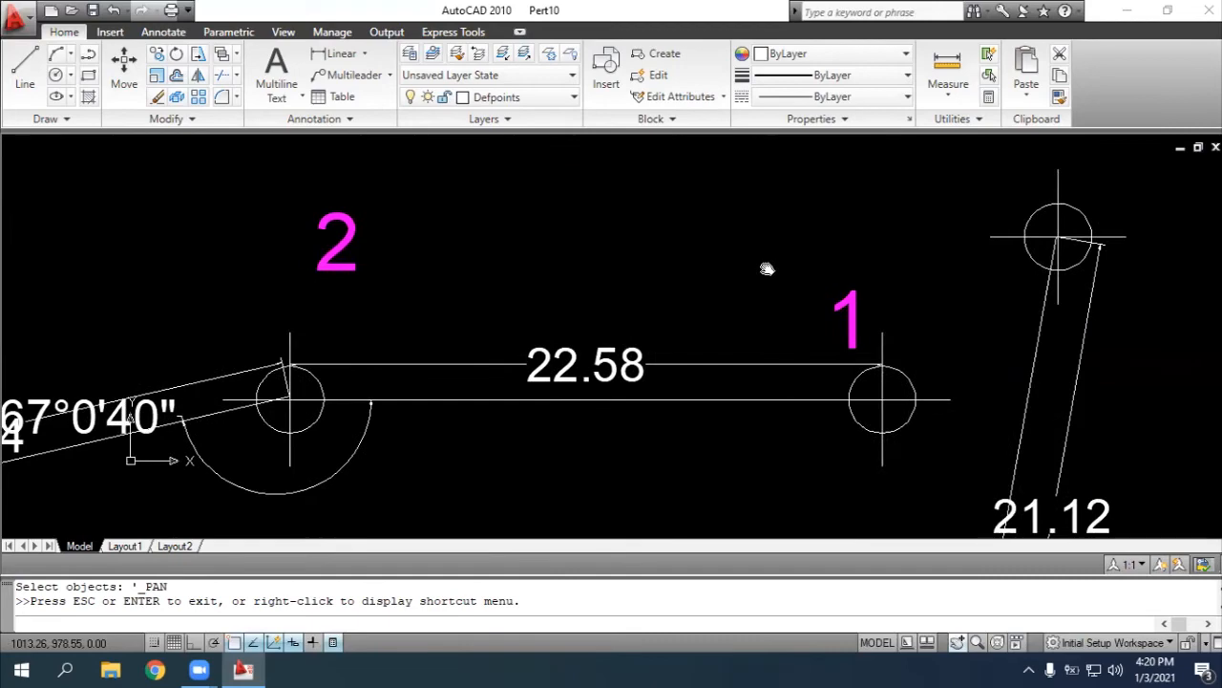
scroll(770, 265, down, 2)
drag(715, 316, 738, 305)
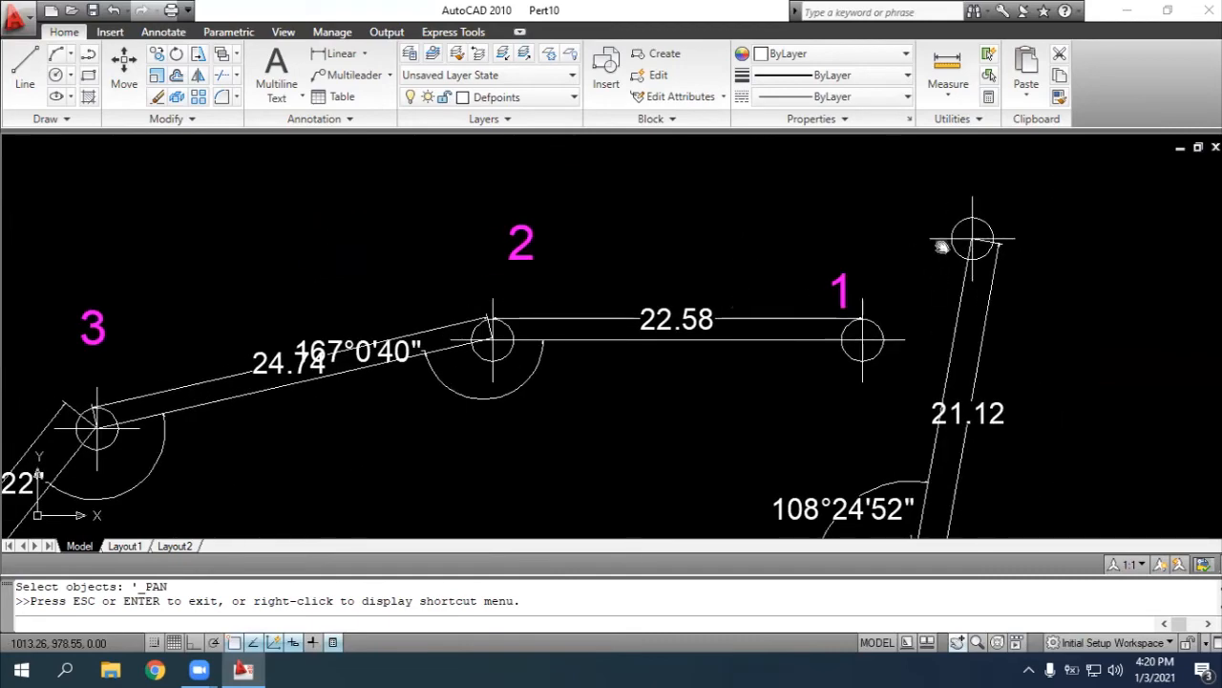
key(Escape)
click(972, 237)
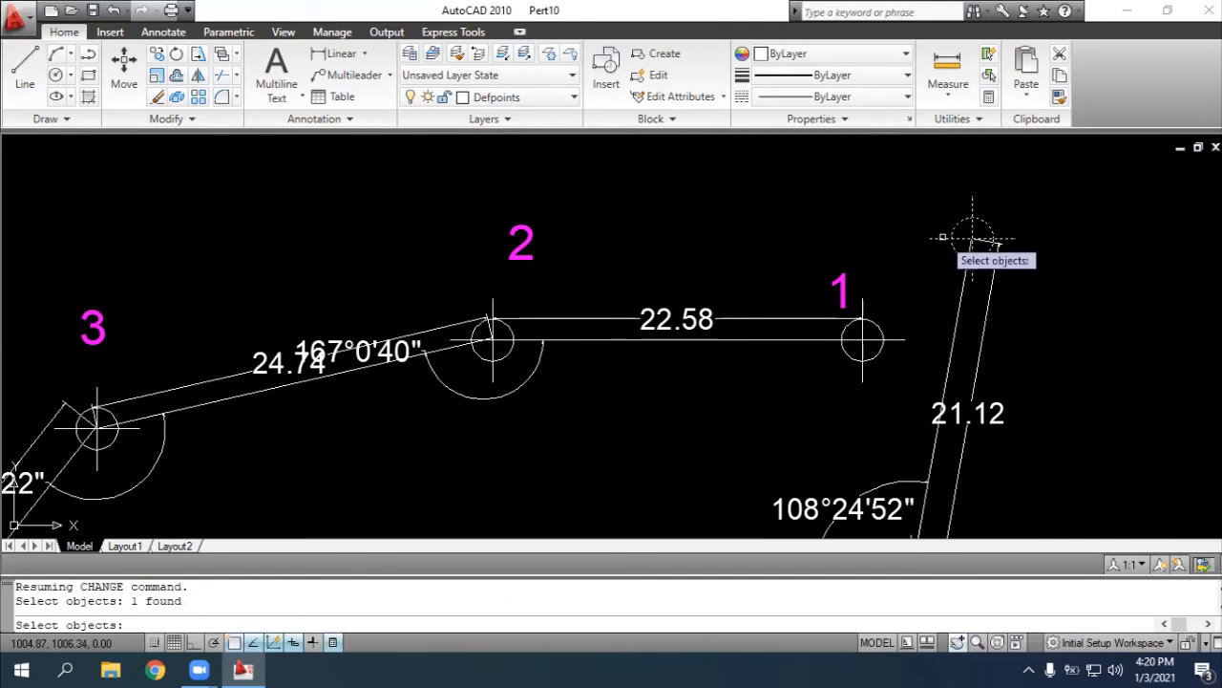
click(862, 309)
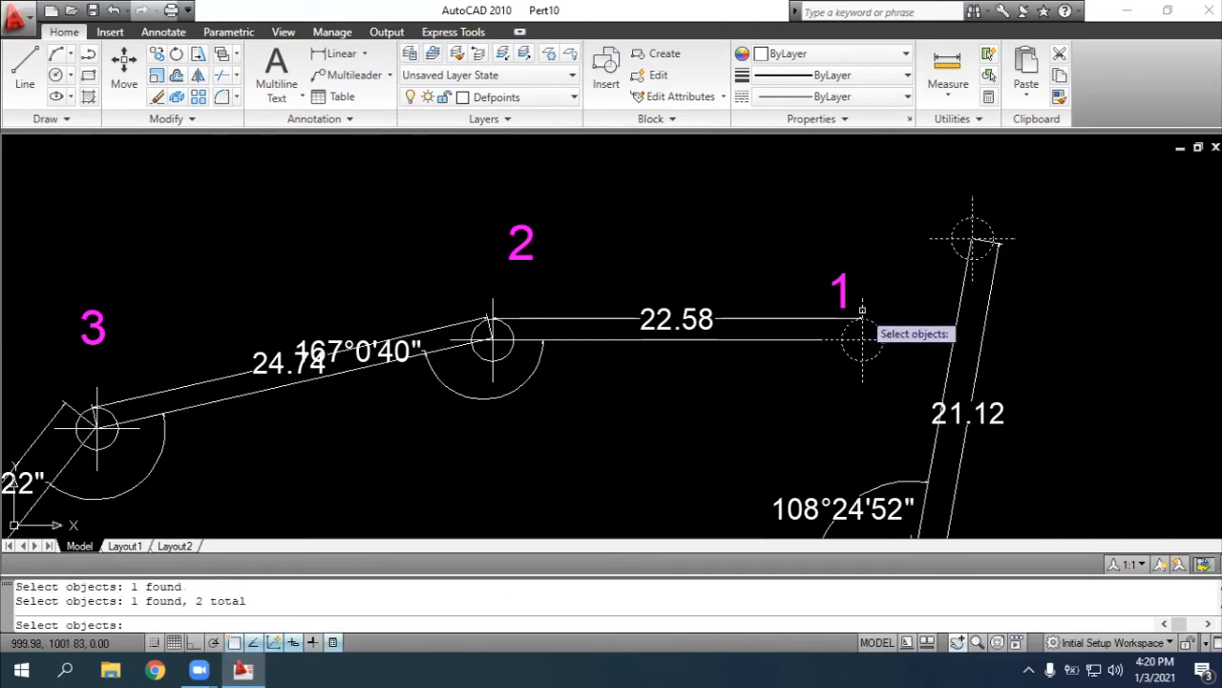
click(495, 364)
click(91, 421)
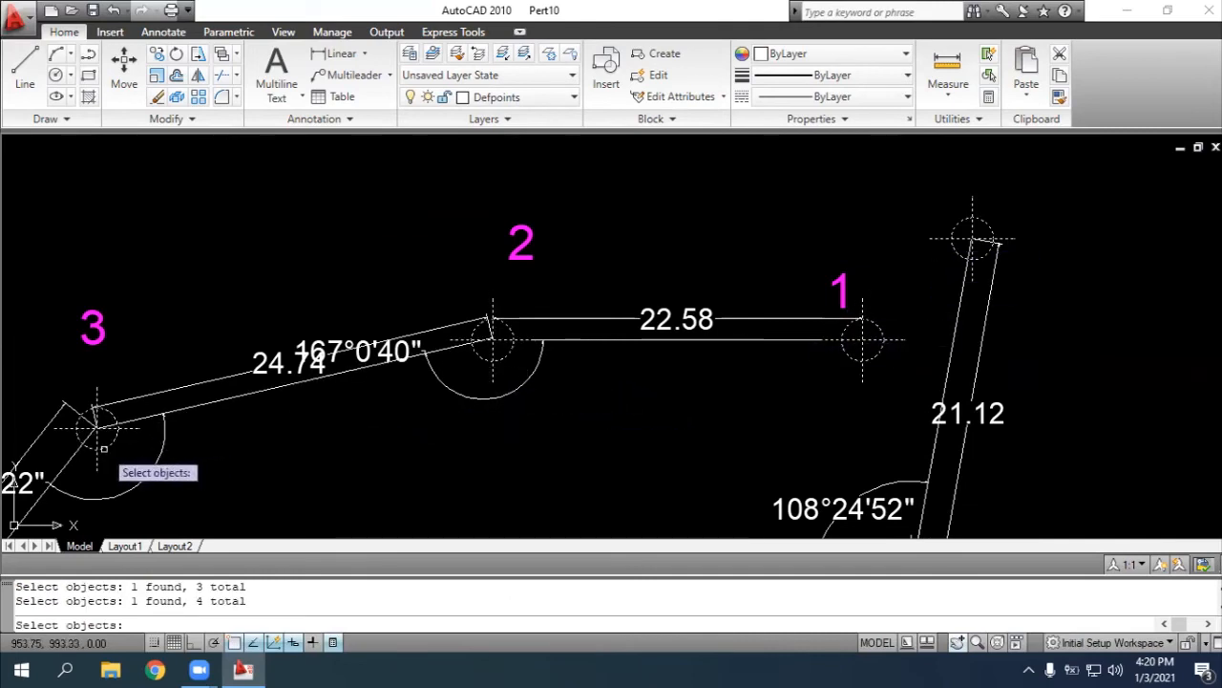
Add the point markers at points 4 and 5 to the CHANGE selection
click(957, 642)
mouse_move(322, 497)
mouse_down()
mouse_move(744, 296)
mouse_move(813, 211)
mouse_up()
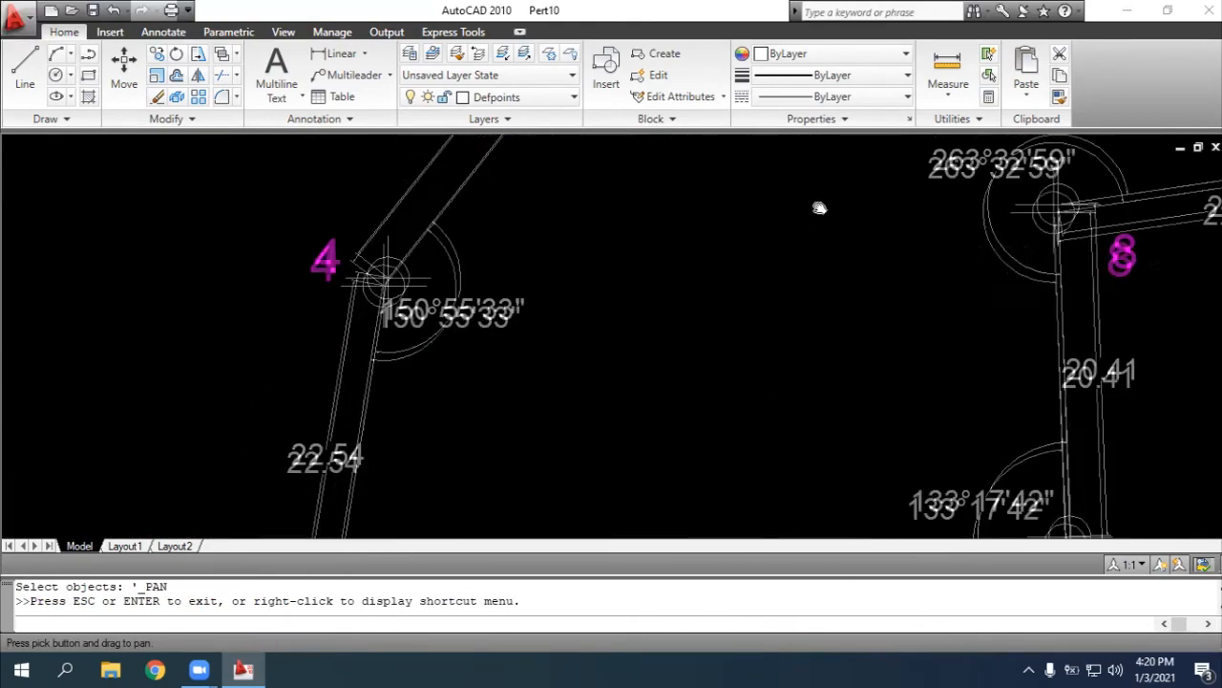
drag(792, 369, 860, 242)
scroll(860, 241, down, 3)
scroll(824, 284, down, 2)
scroll(824, 284, up, 2)
drag(824, 284, 734, 345)
key(Escape)
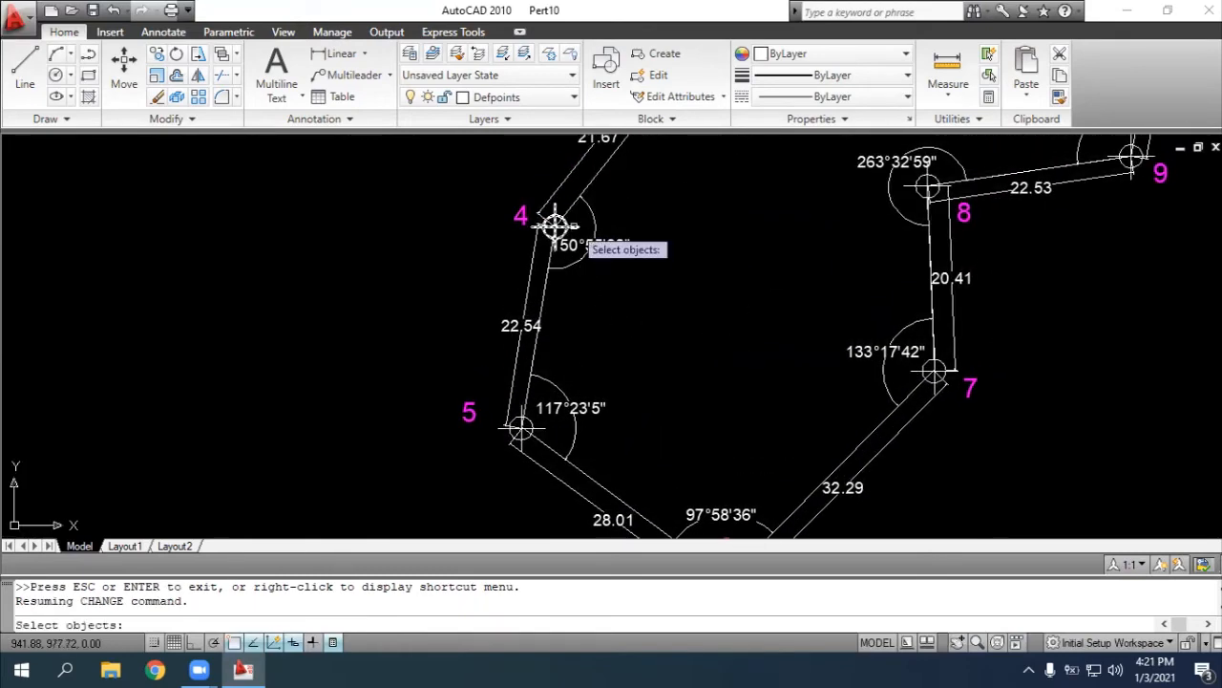
click(555, 225)
click(537, 442)
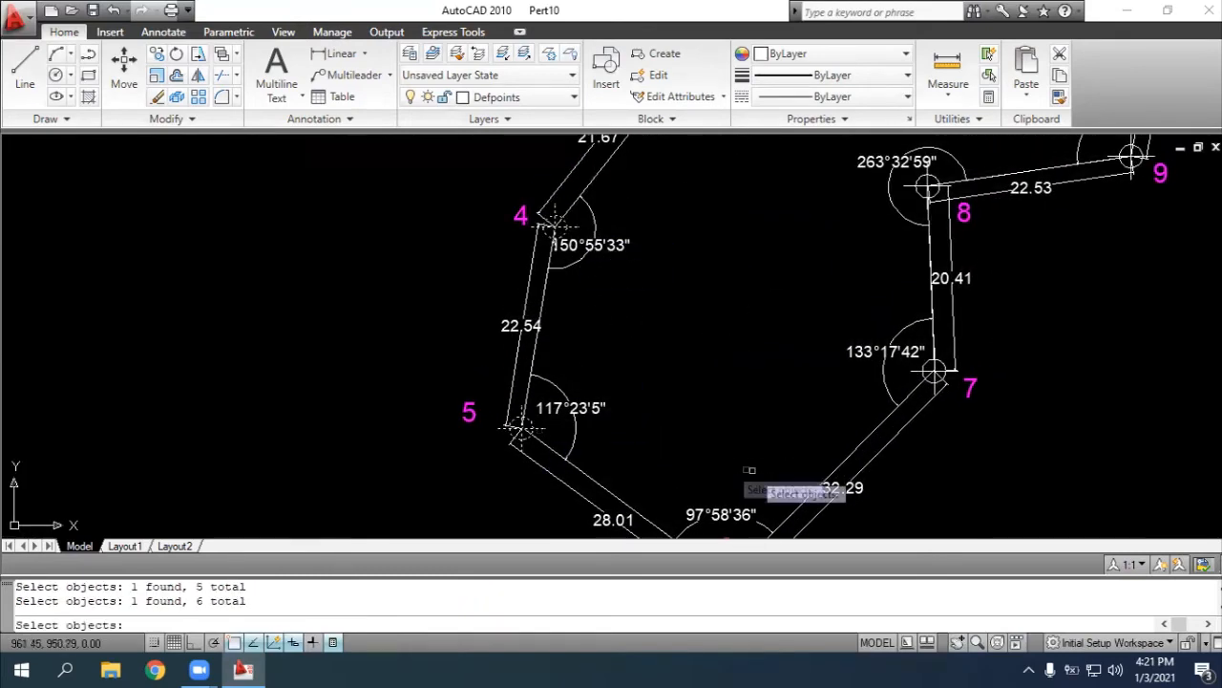
Add the point markers at points 6, 7, 8 and 9 to the CHANGE selection
scroll(728, 475, down, 2)
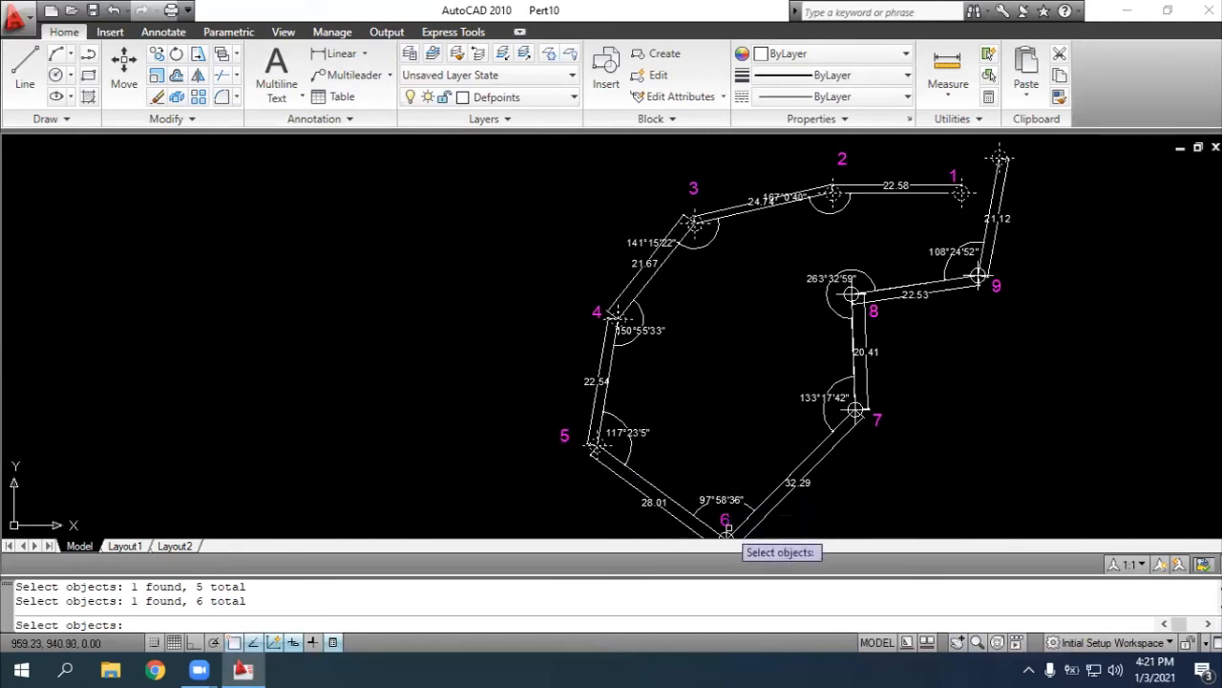
click(775, 496)
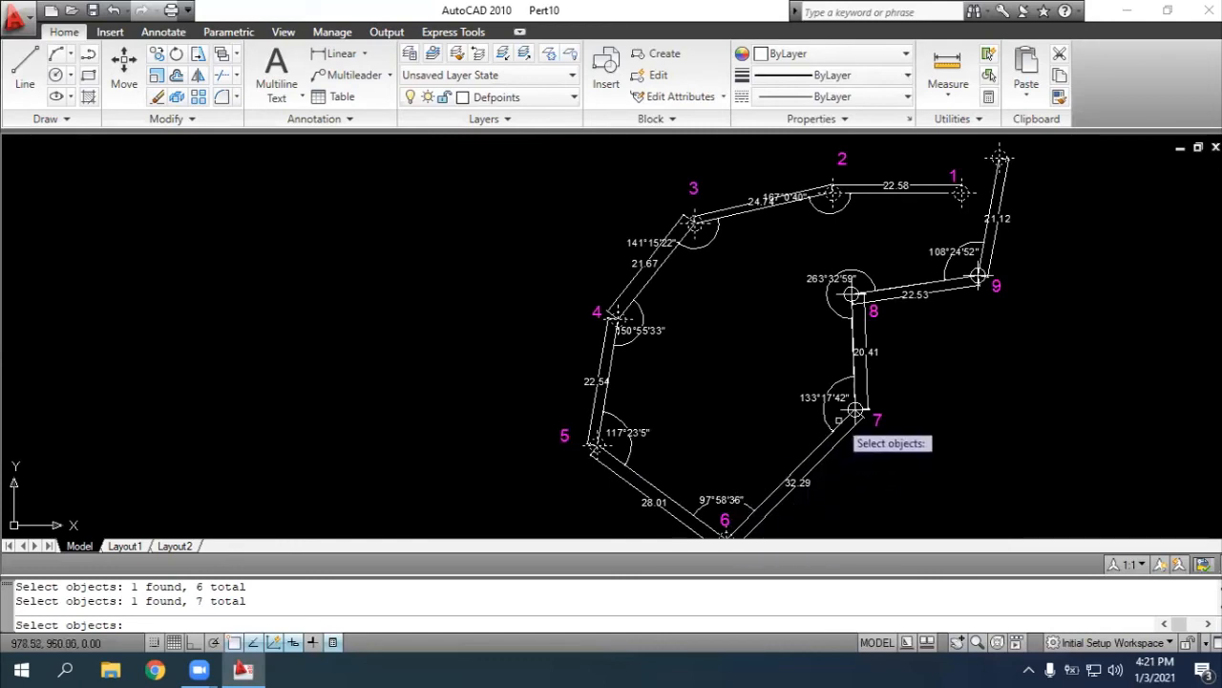
scroll(843, 412, up, 3)
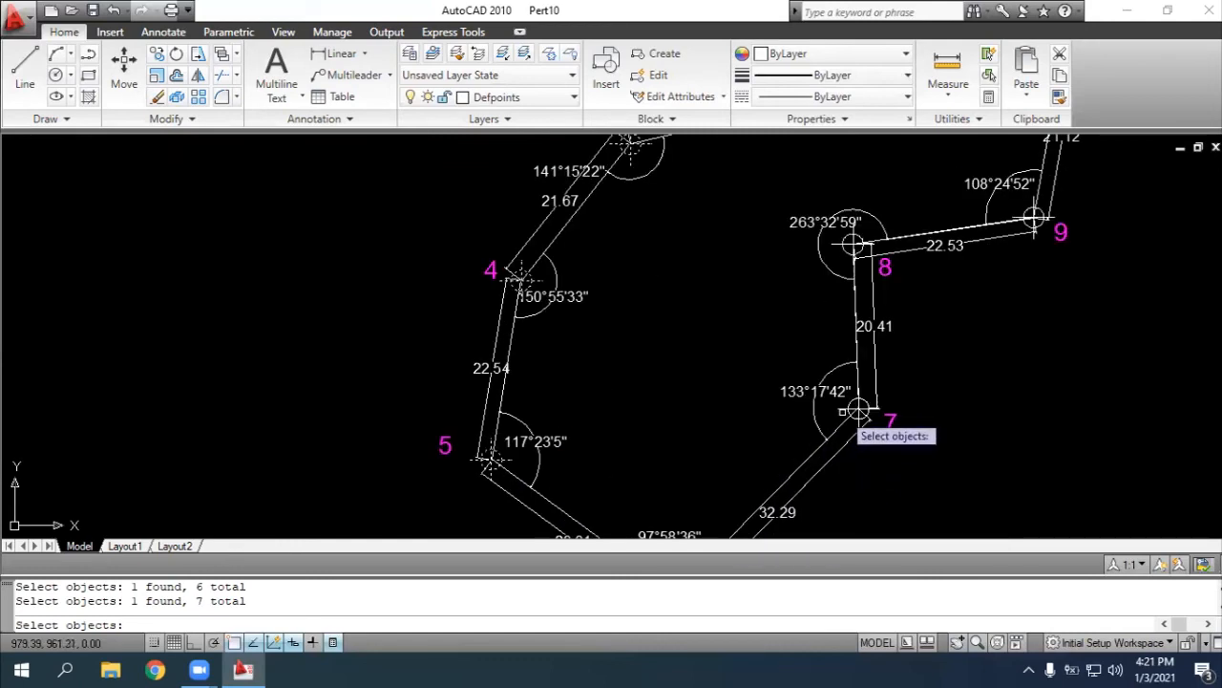
click(862, 408)
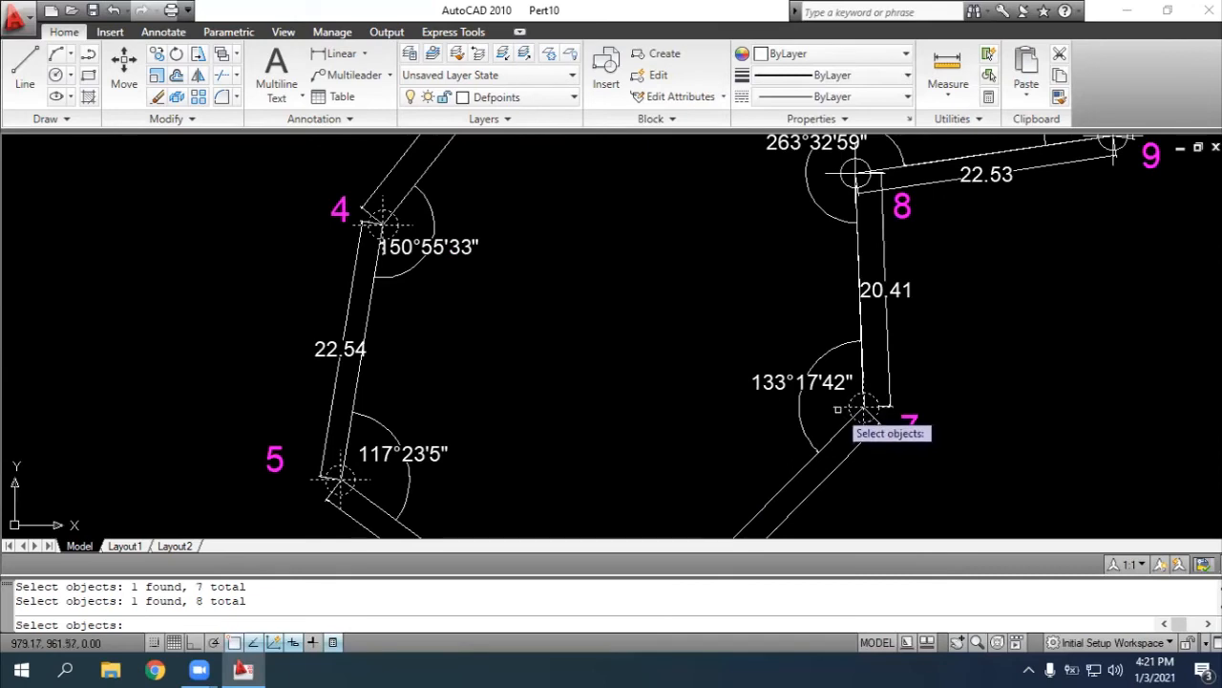
click(855, 173)
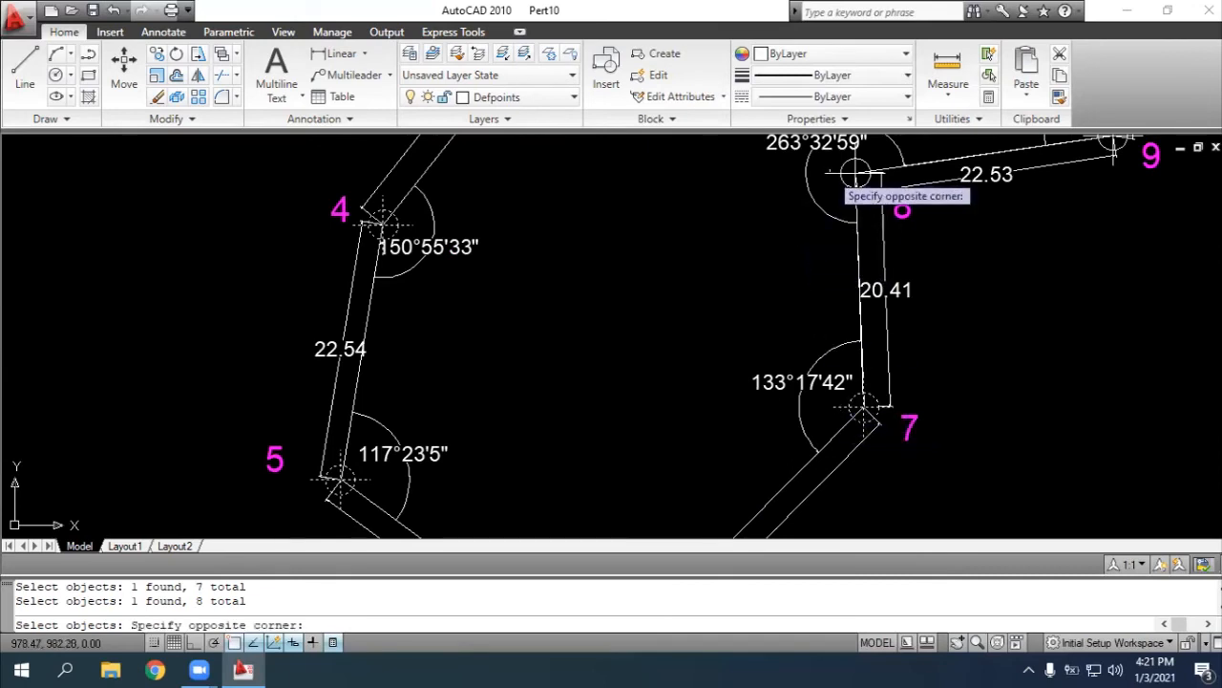
click(857, 177)
click(833, 174)
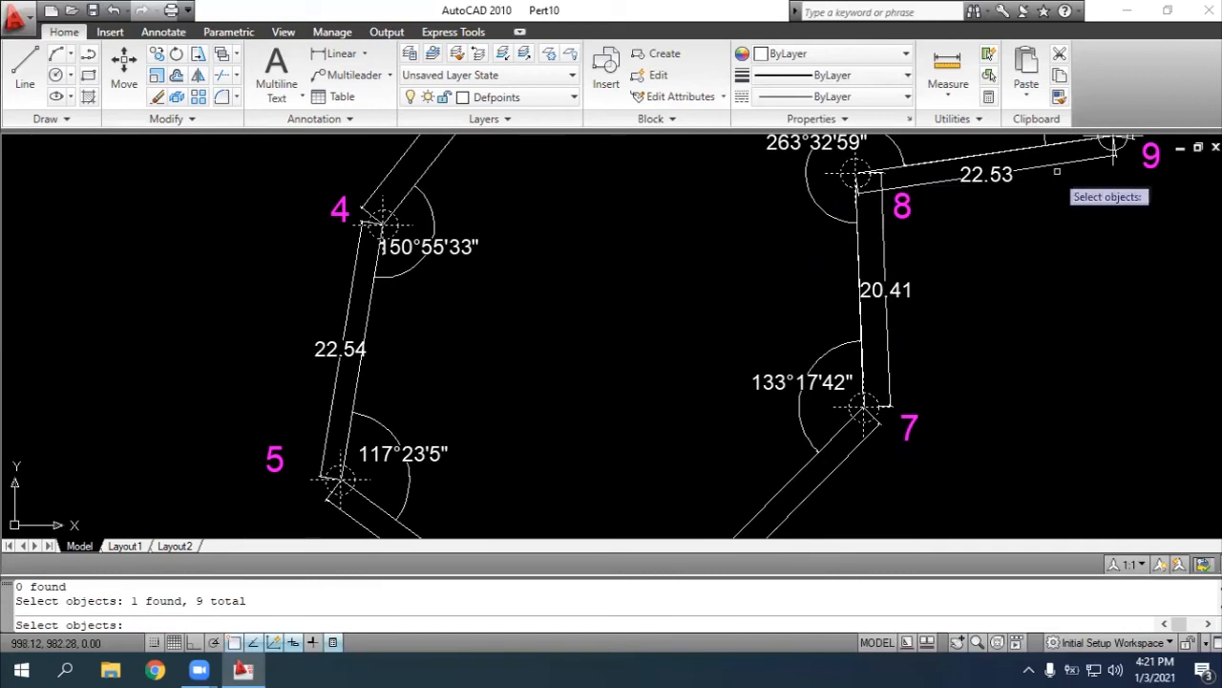
click(1113, 146)
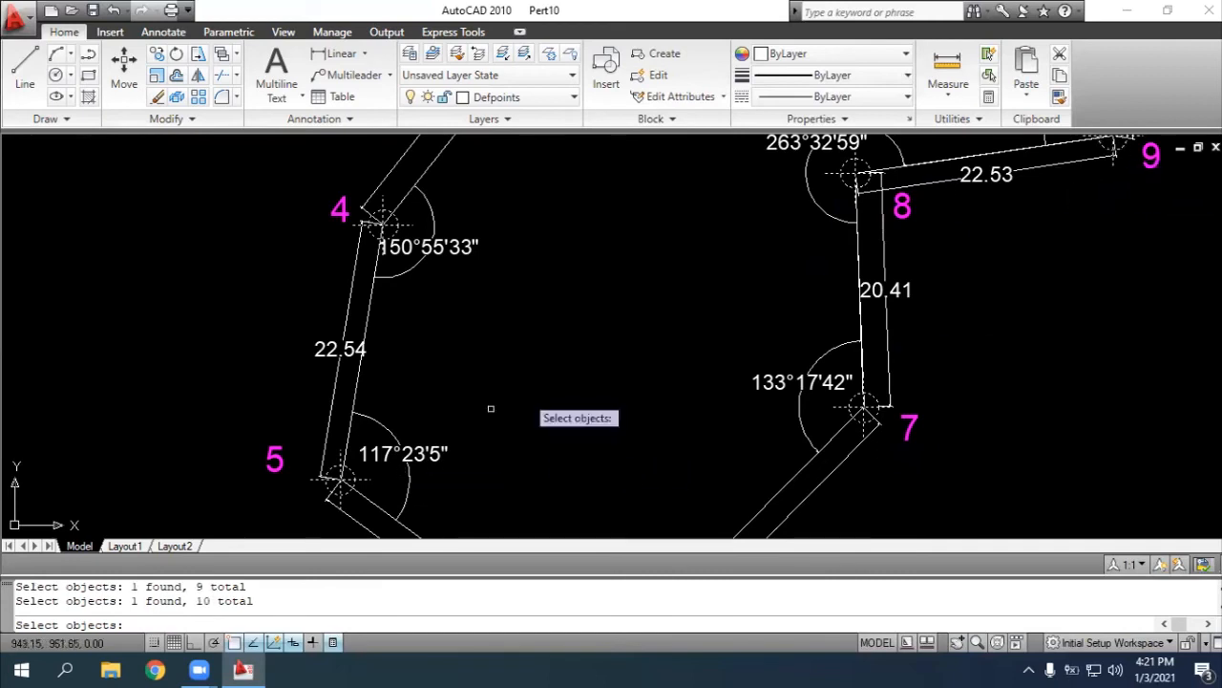
Finish the selection and use the Properties option to move the selected point markers to the layer "Titik"
scroll(1001, 268, down, 1)
scroll(1124, 189, up, 2)
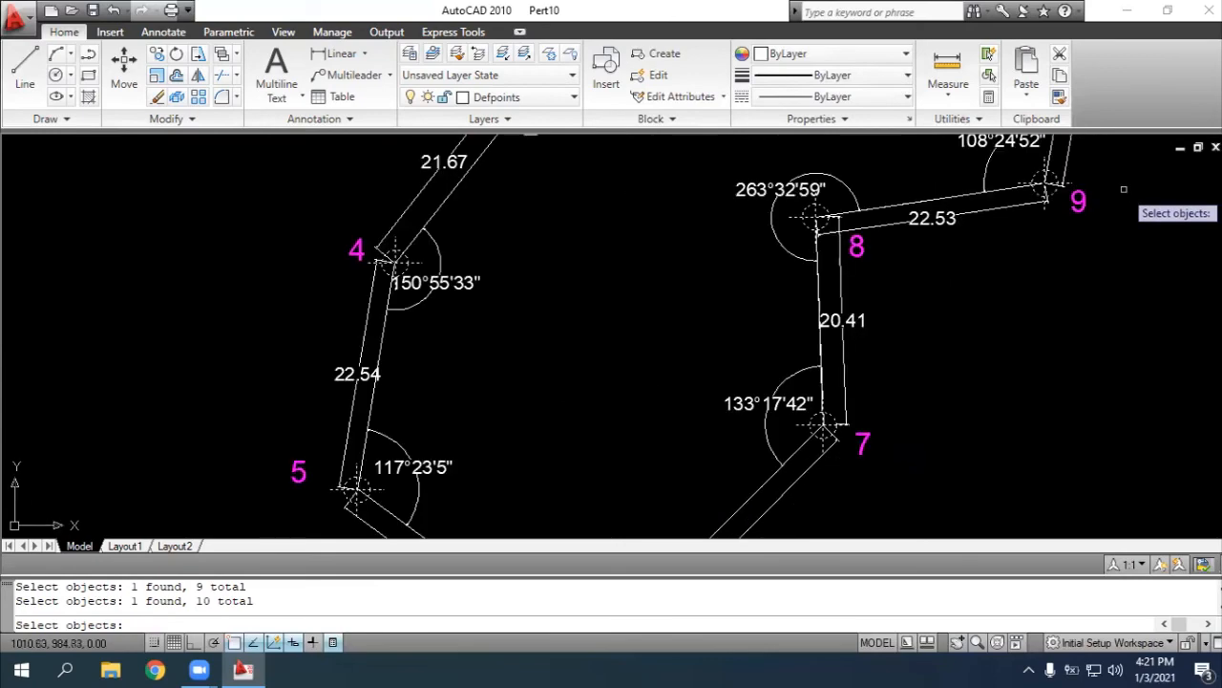
scroll(1124, 189, down, 3)
click(959, 645)
drag(997, 343, 715, 564)
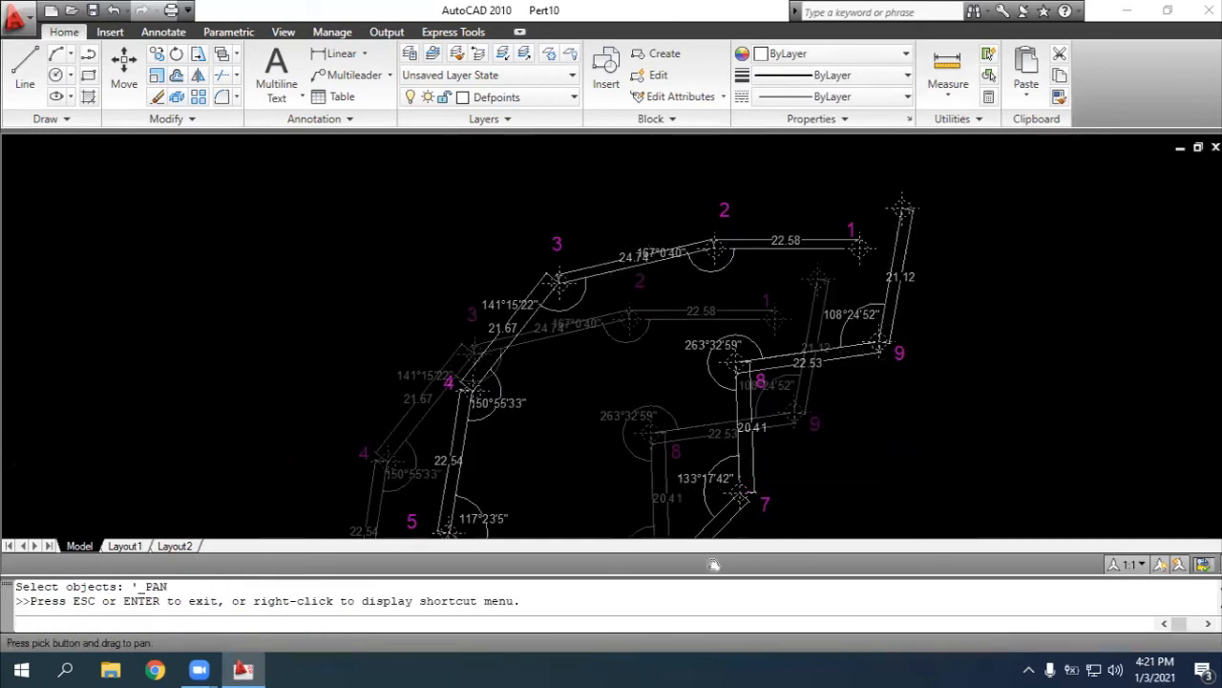
scroll(708, 380, up, 2)
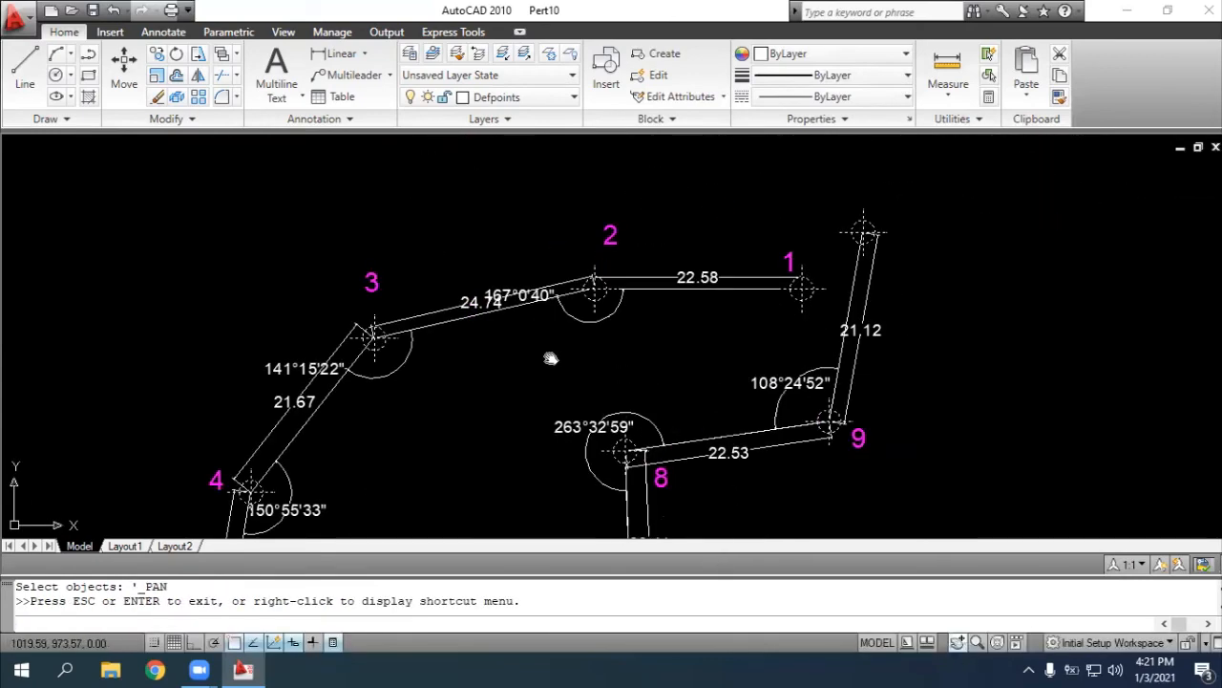
key(Escape)
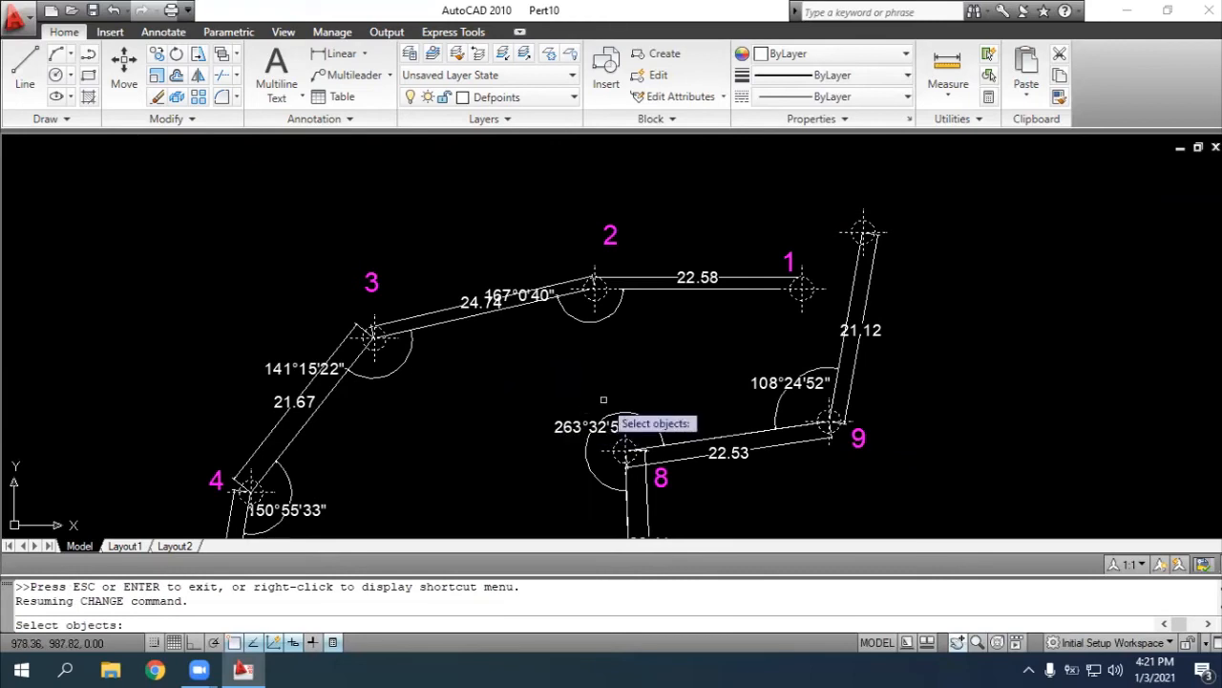
key(Return)
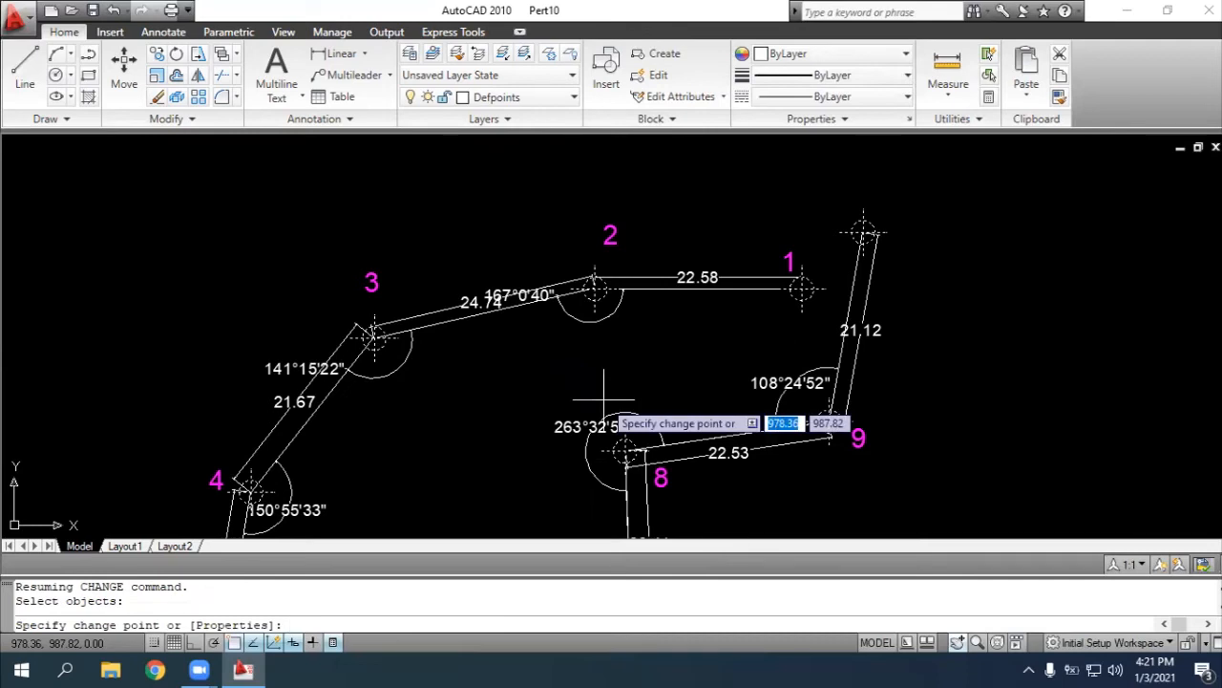
text(properties)
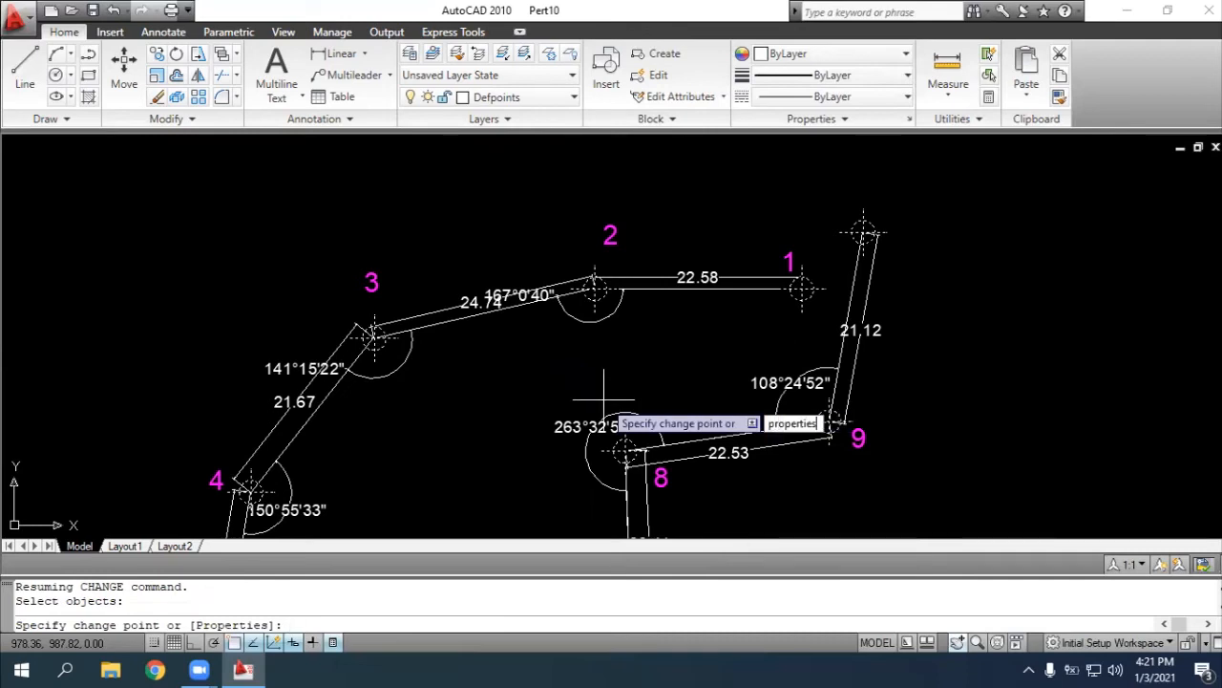
key(Return)
text(Layer)
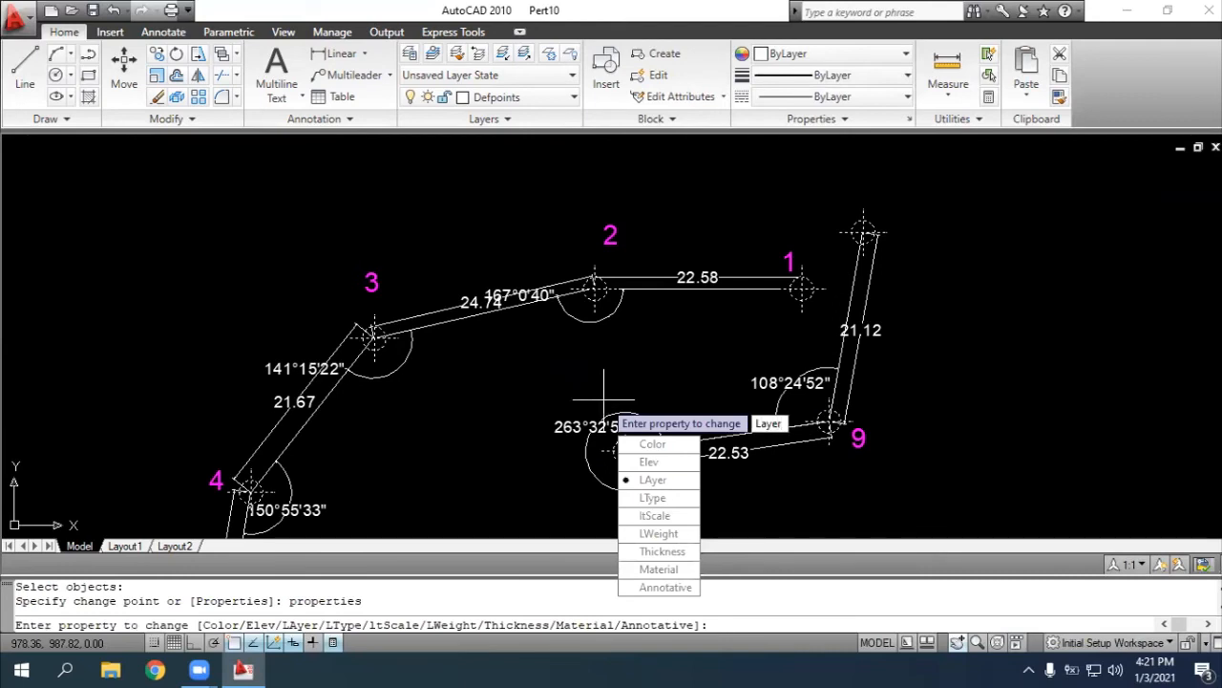
key(Return)
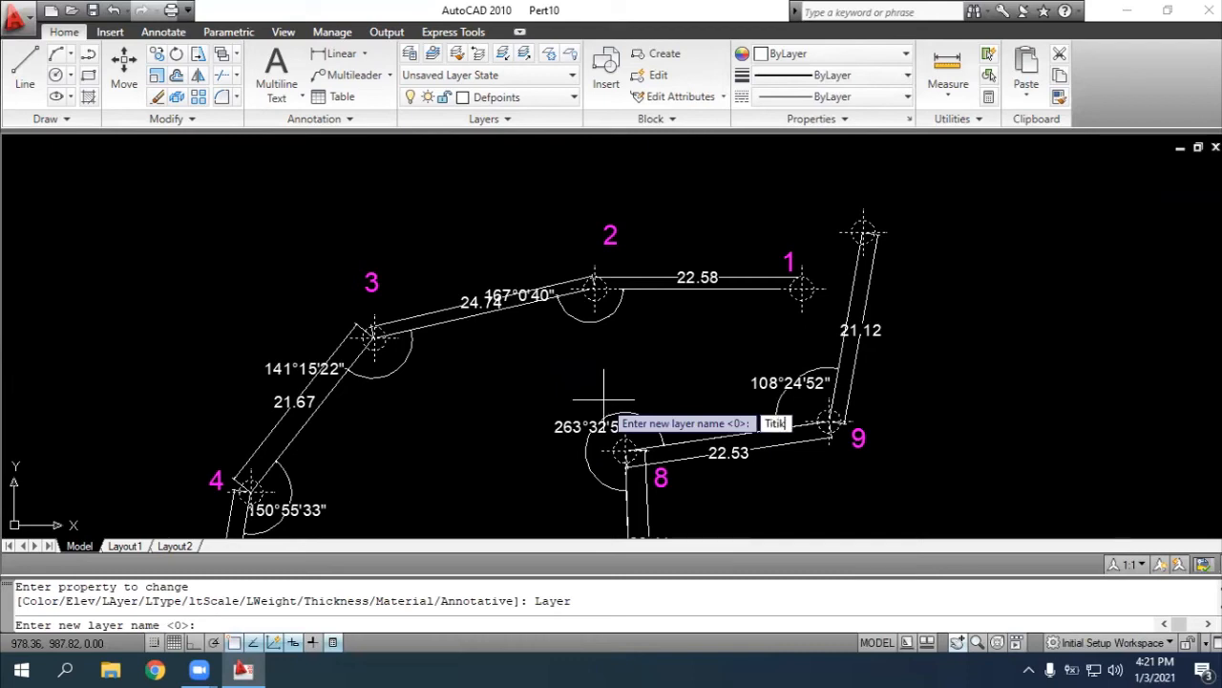
key(Return)
key(Return)
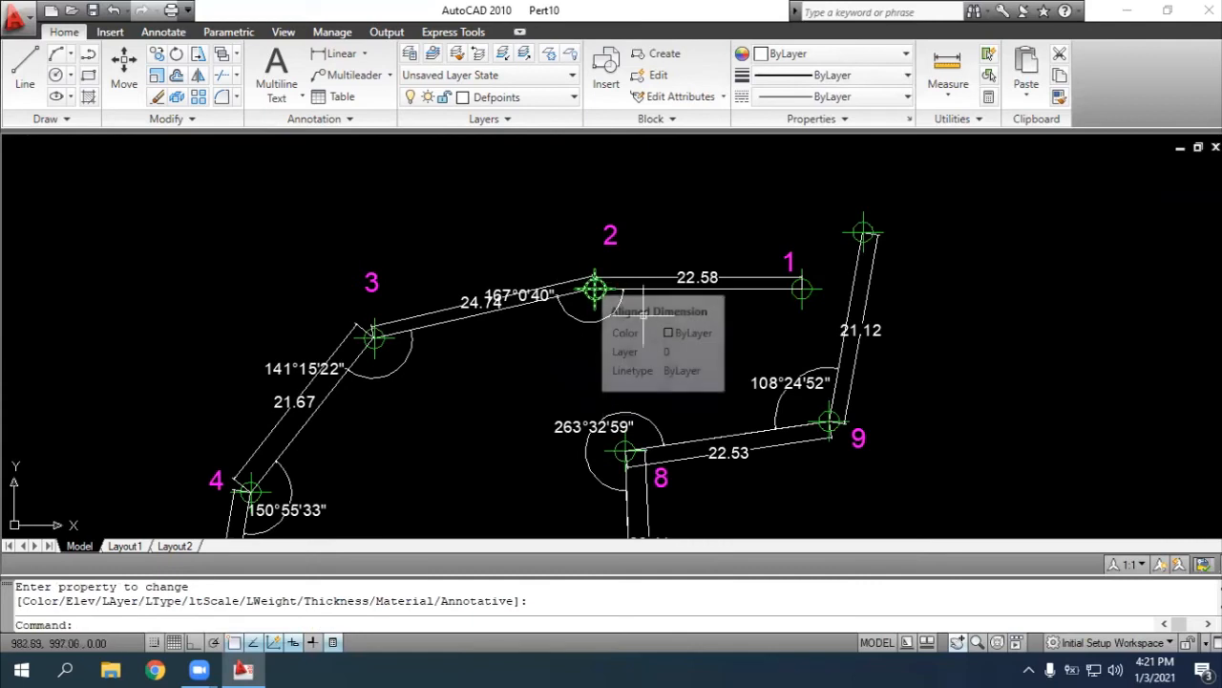
text(c)
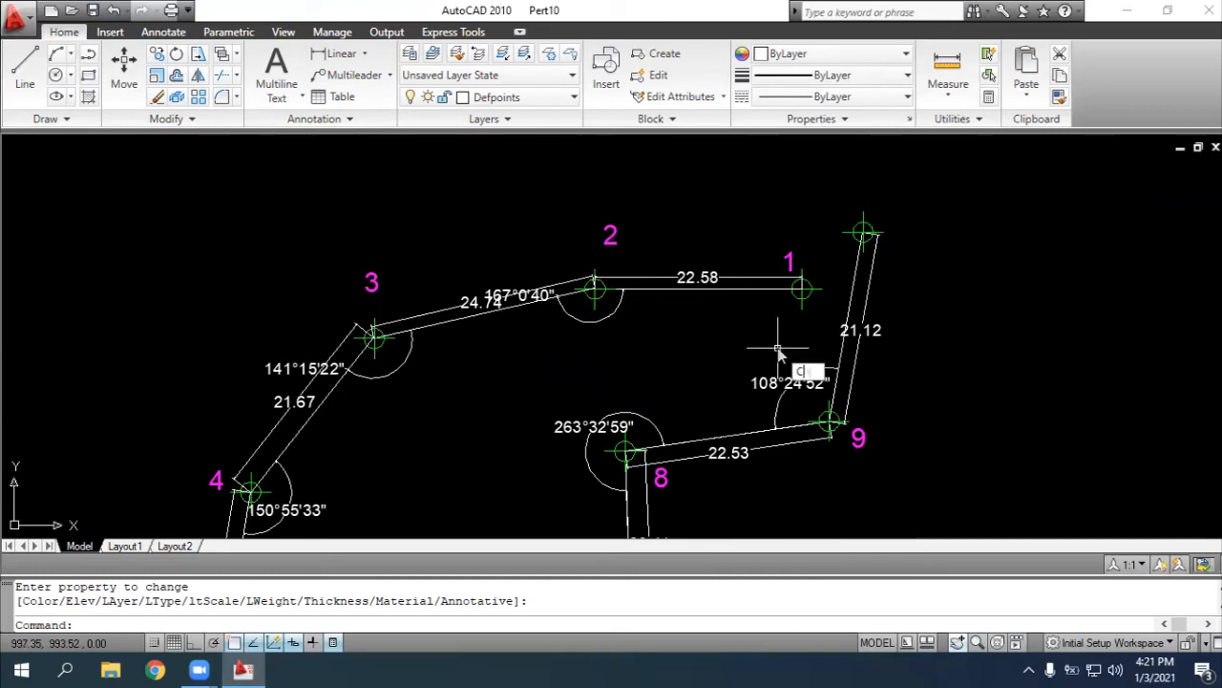
text(hange)
key(Return)
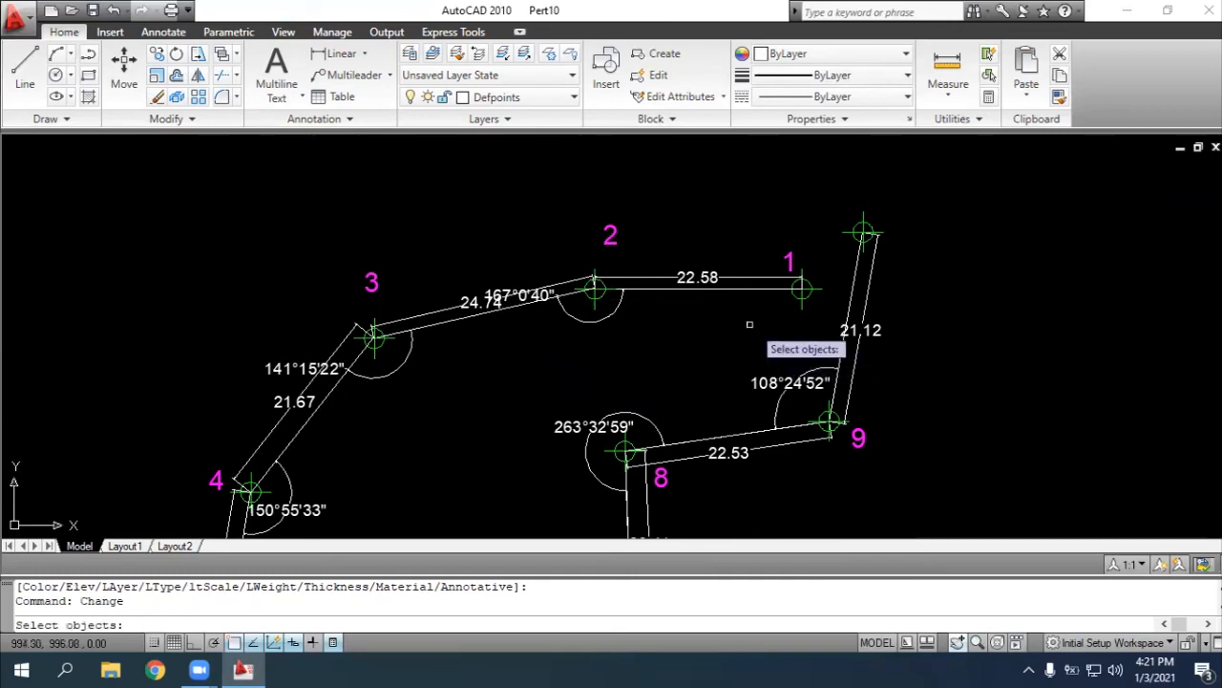
scroll(737, 313, up, 2)
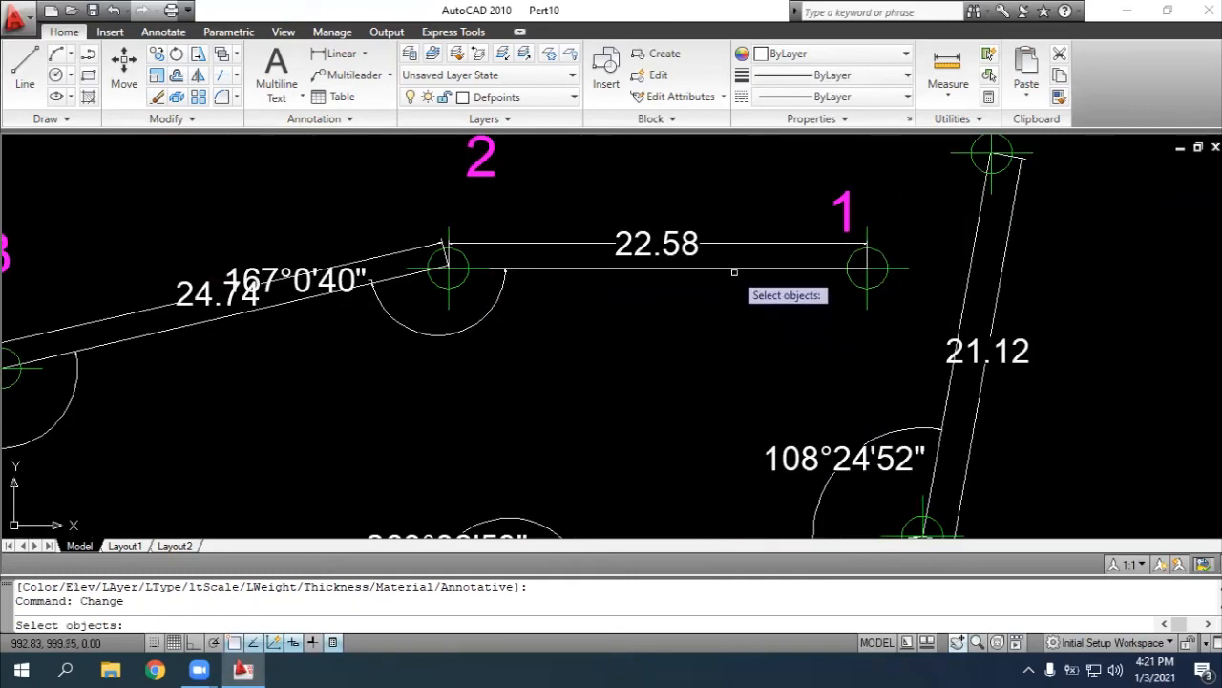
click(732, 268)
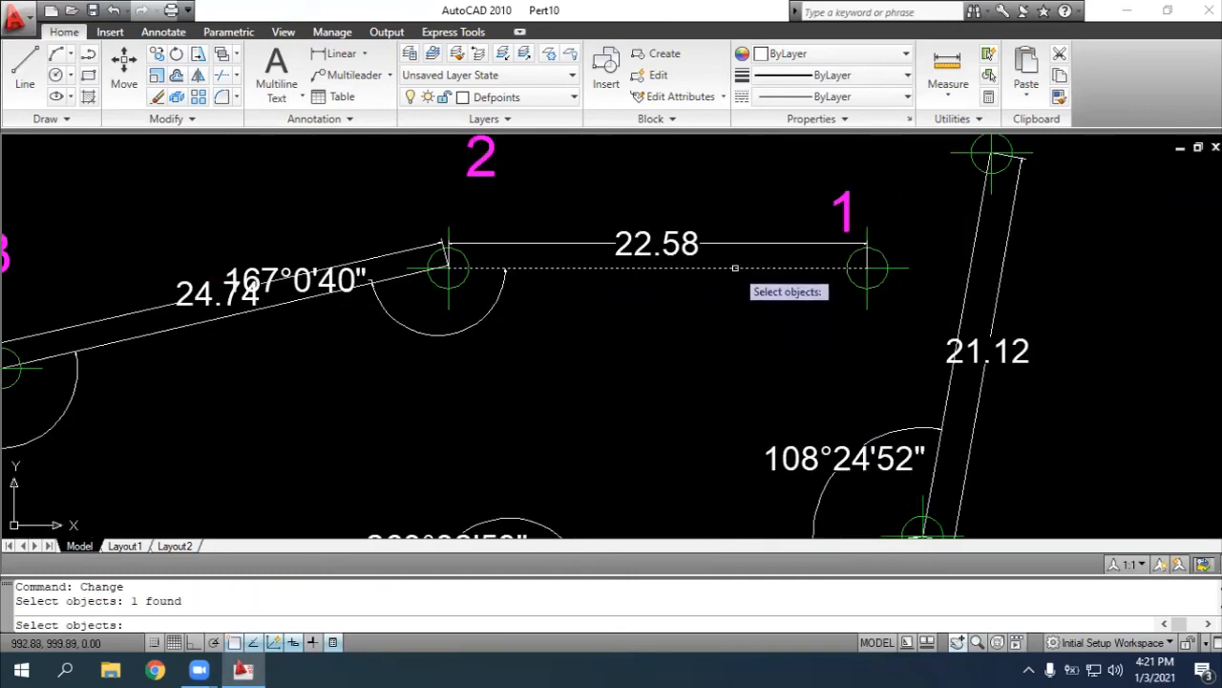
click(264, 313)
click(974, 250)
click(956, 641)
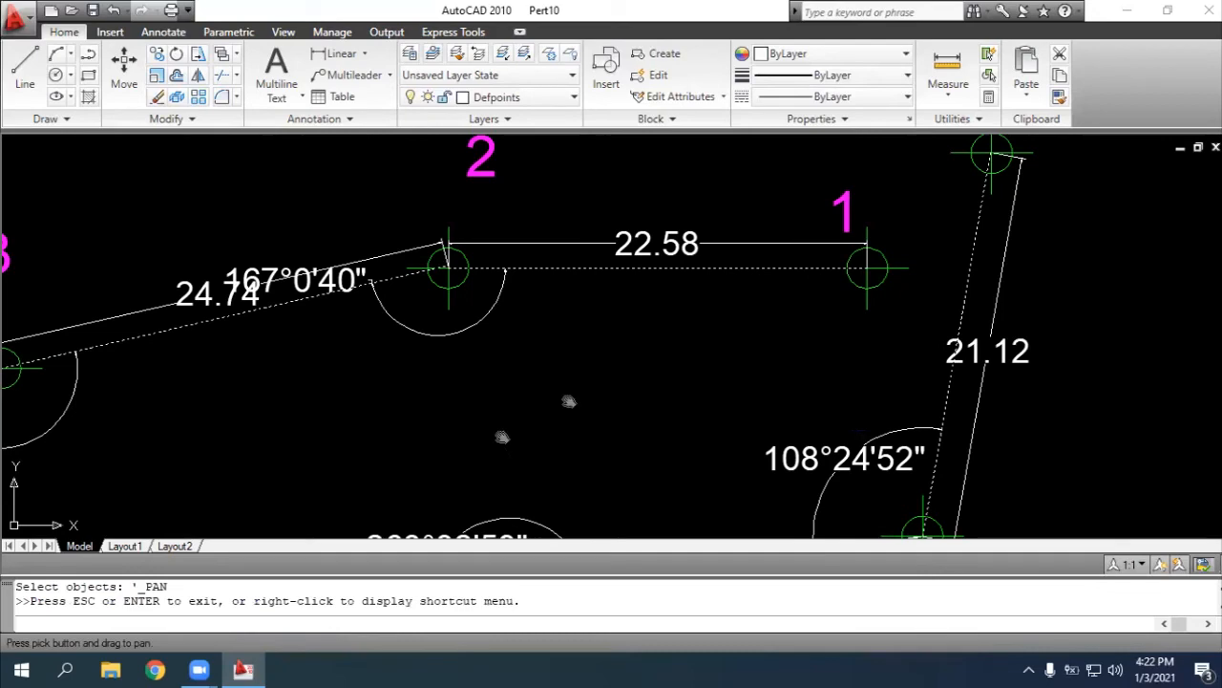
drag(502, 437, 1202, 245)
key(Escape)
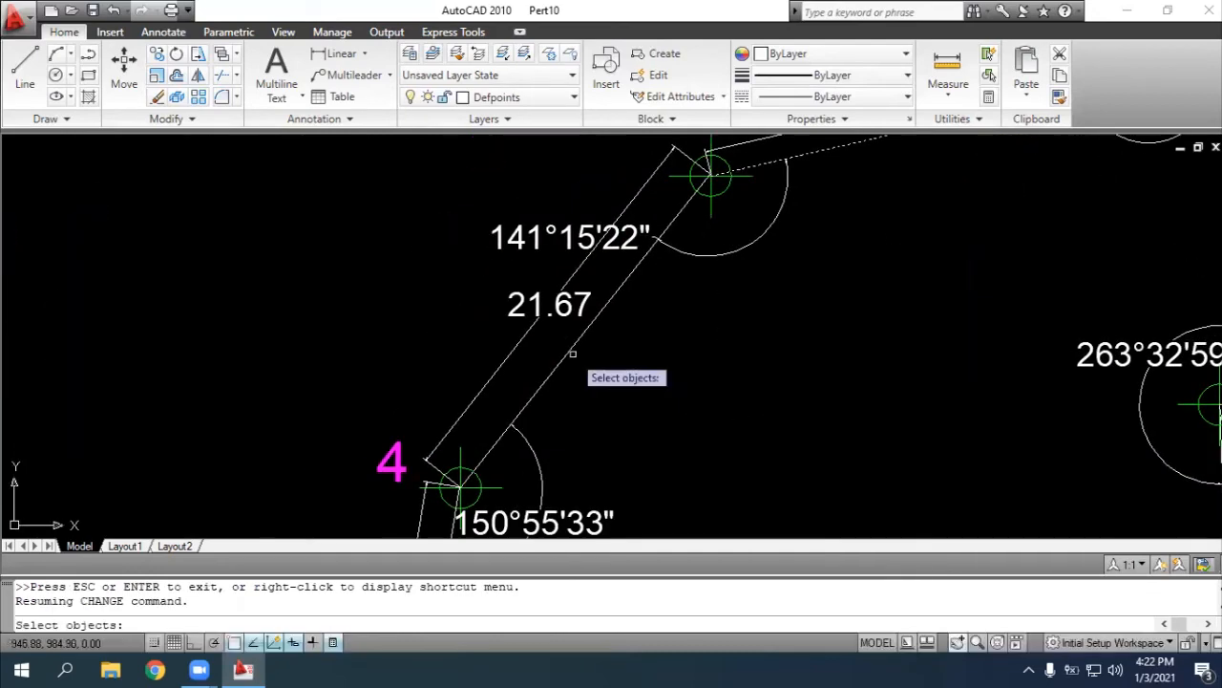
click(566, 356)
click(957, 641)
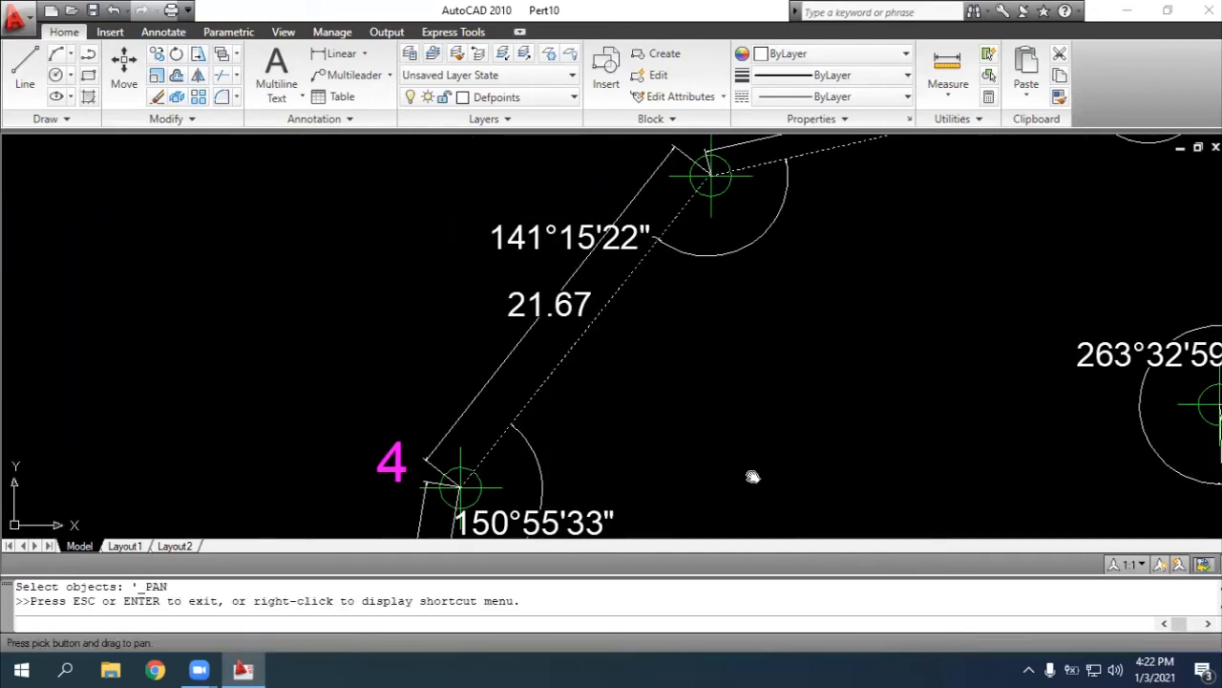
key(Escape)
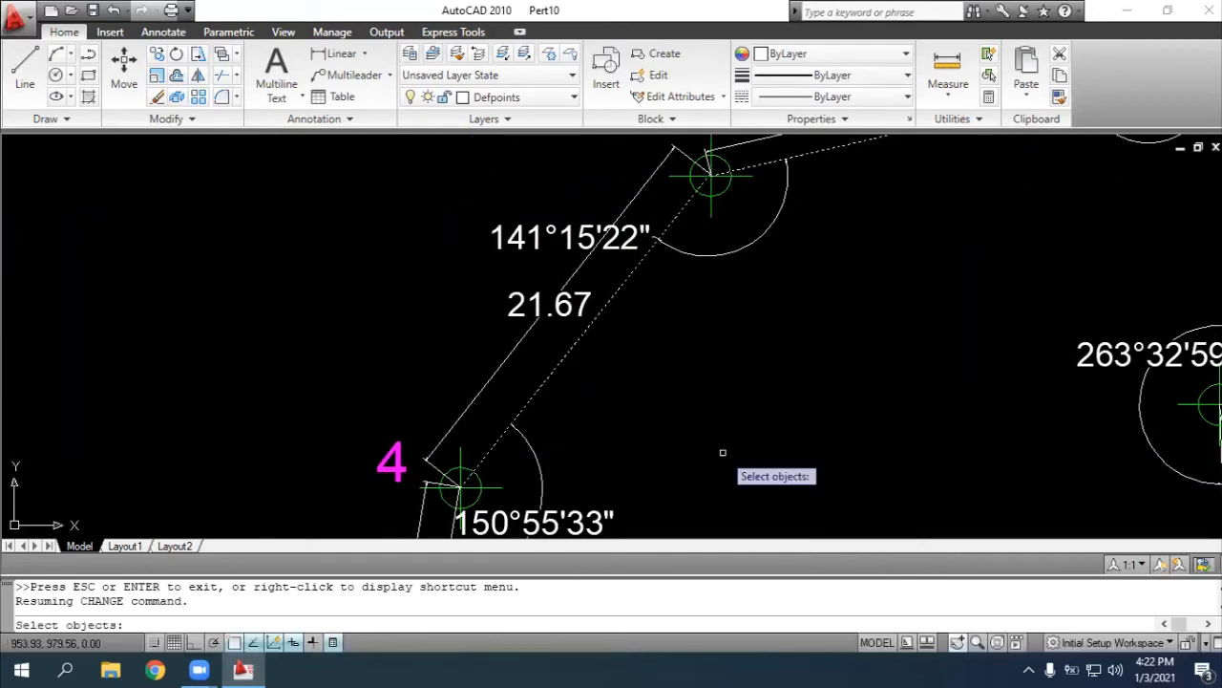
click(959, 645)
drag(814, 454, 792, 169)
mouse_move(827, 360)
mouse_down()
mouse_move(816, 149)
mouse_move(816, 258)
mouse_up()
key(Escape)
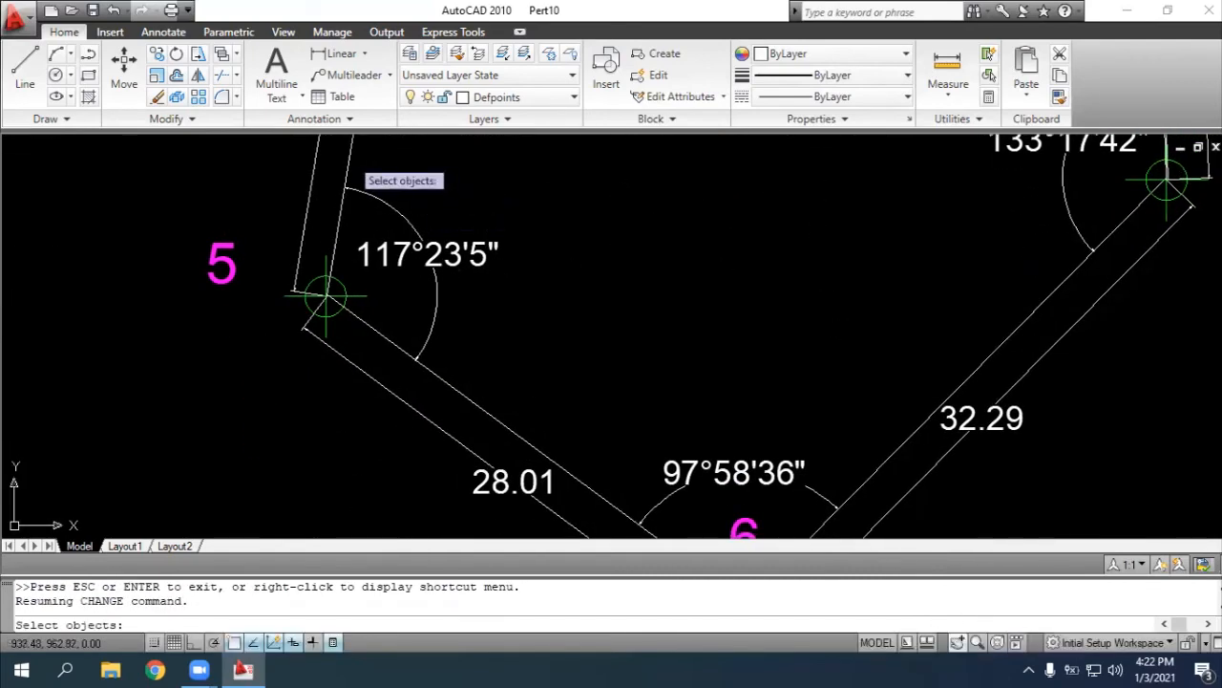
click(350, 158)
click(453, 386)
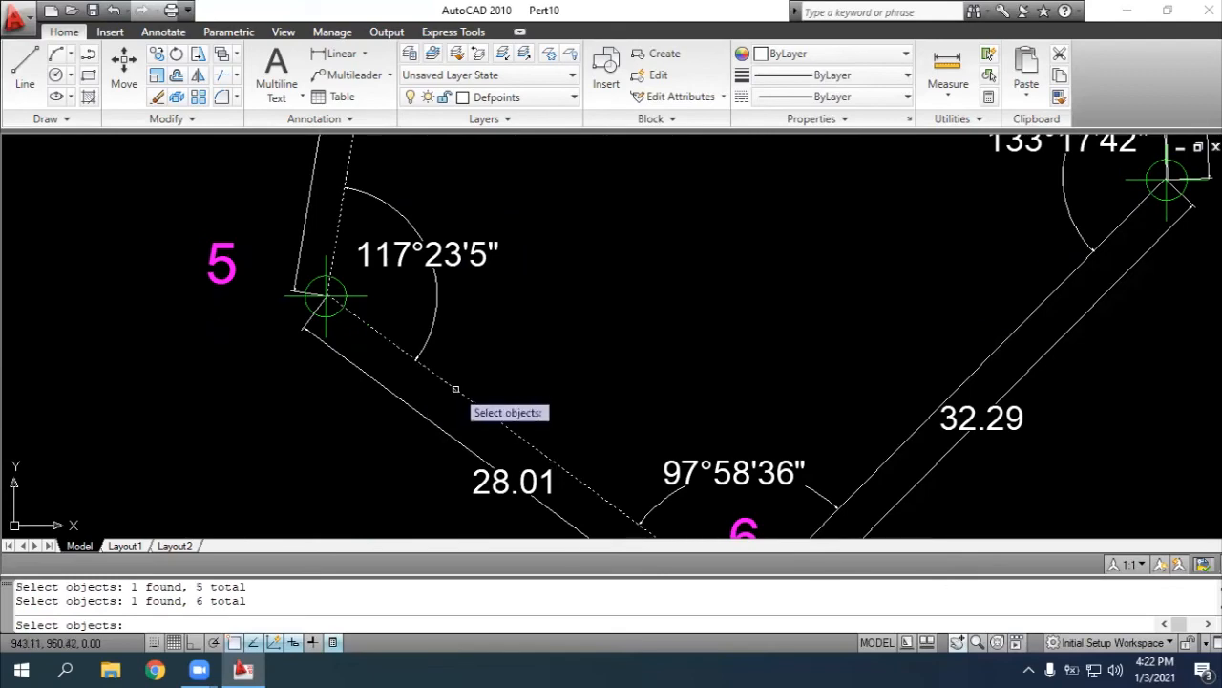
click(998, 346)
click(964, 642)
drag(954, 267, 641, 432)
drag(794, 262, 795, 495)
drag(737, 332, 740, 399)
key(Escape)
click(849, 391)
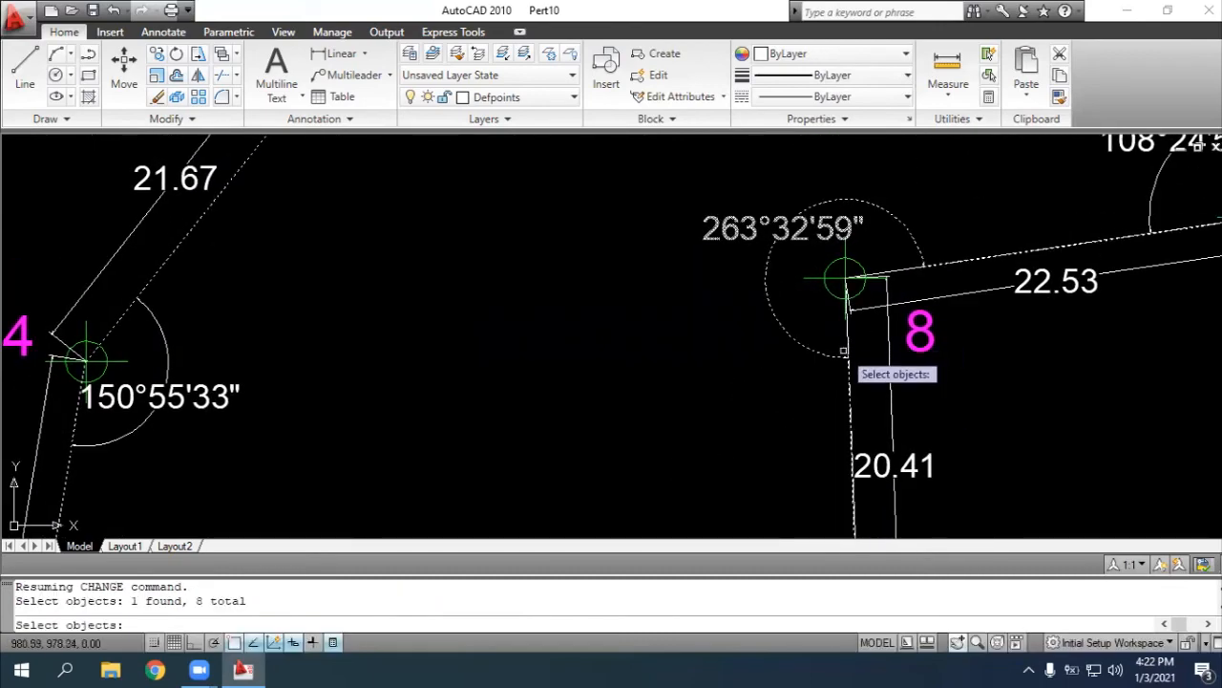
key(Escape)
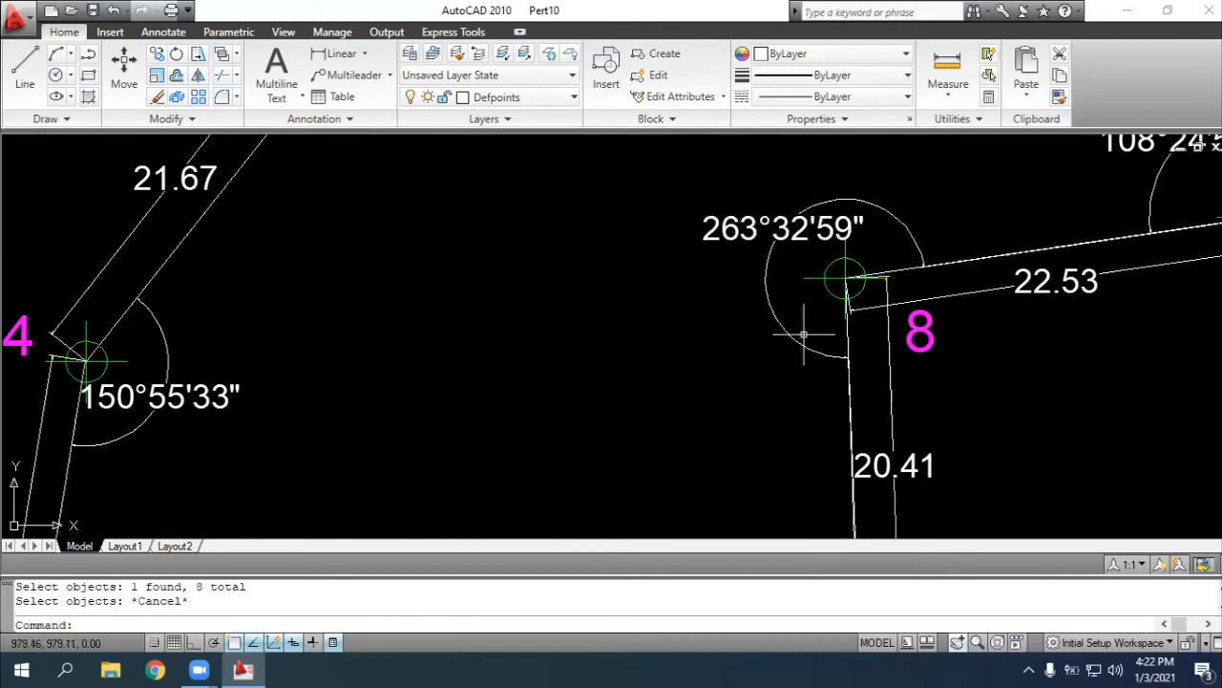
Start the CHANGE command and select the traverse lines from point 9 to the unnumbered end point and from point 1 to 2
scroll(852, 286, down, 2)
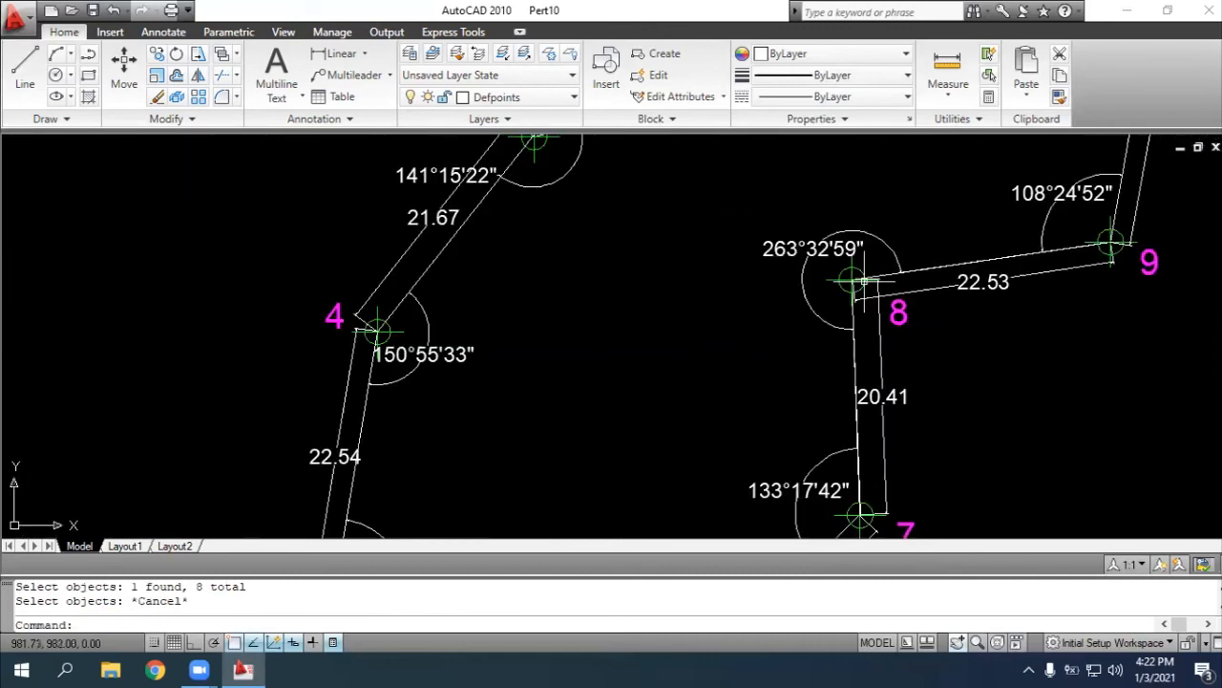
click(956, 641)
drag(968, 337, 849, 493)
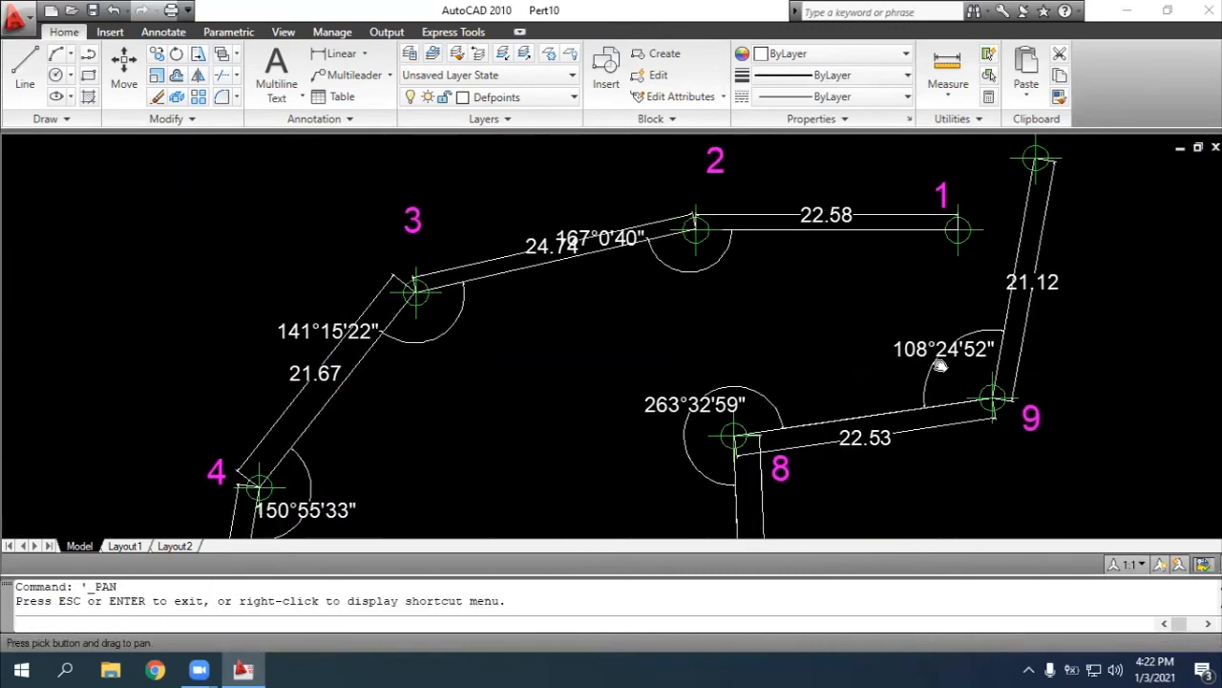
right_click(943, 372)
key(Escape)
text(change)
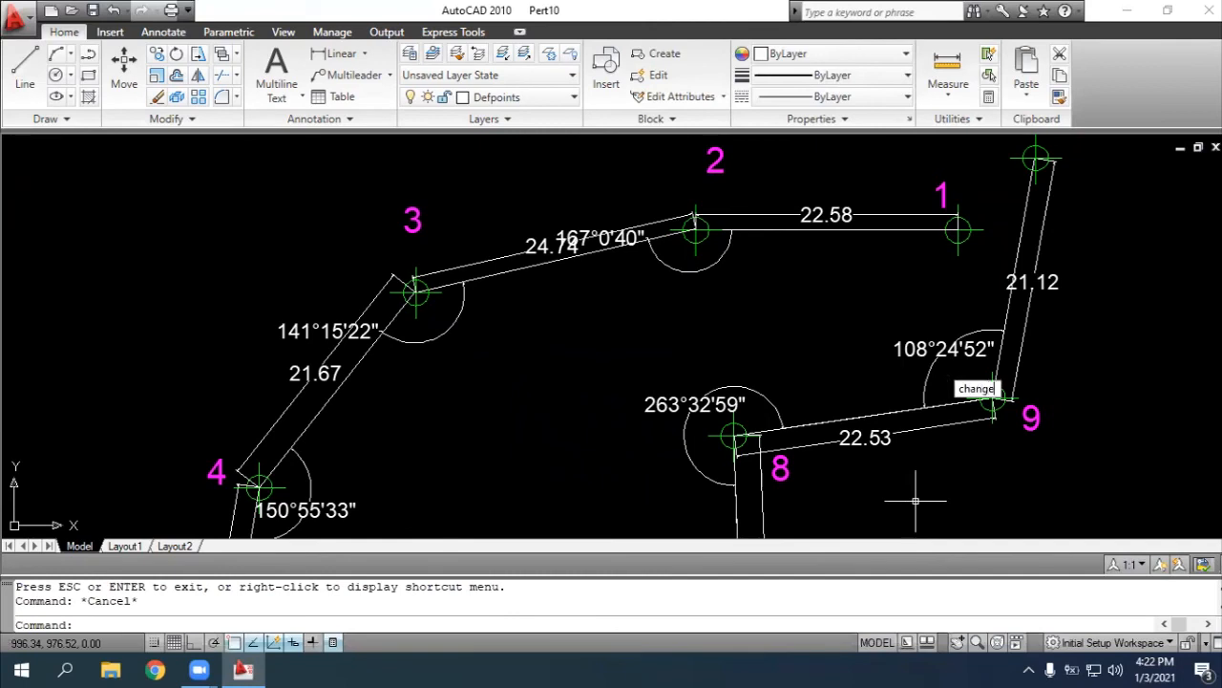
key(Return)
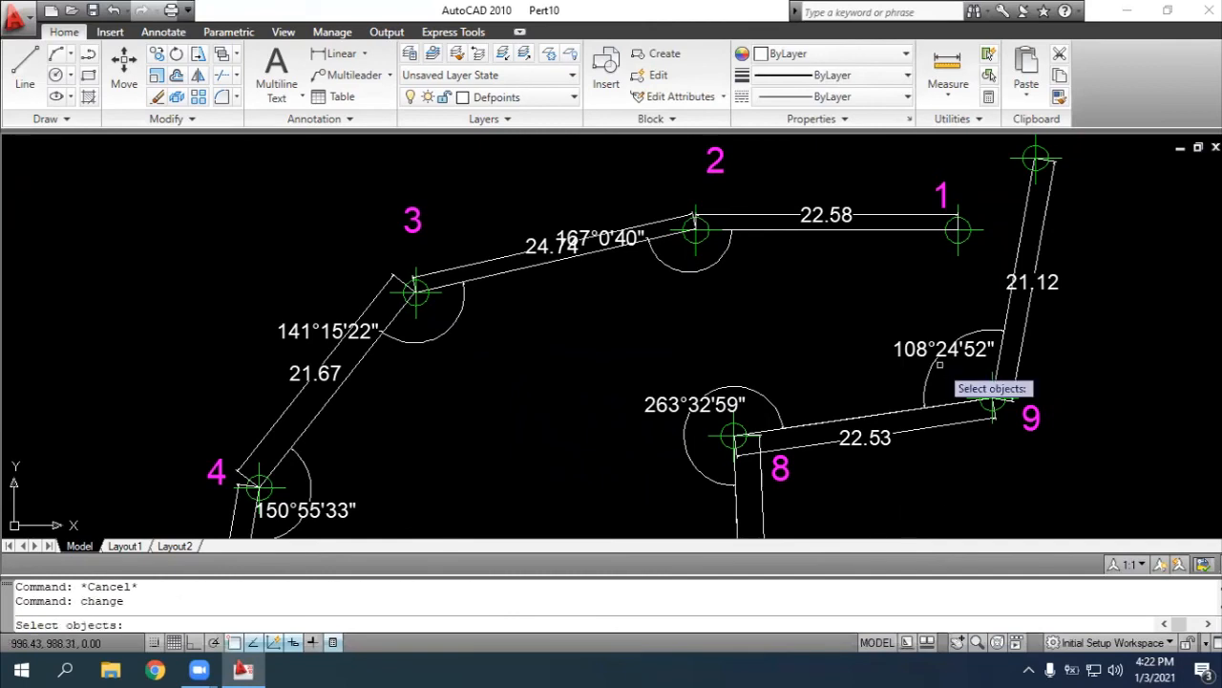
scroll(911, 287, up, 1)
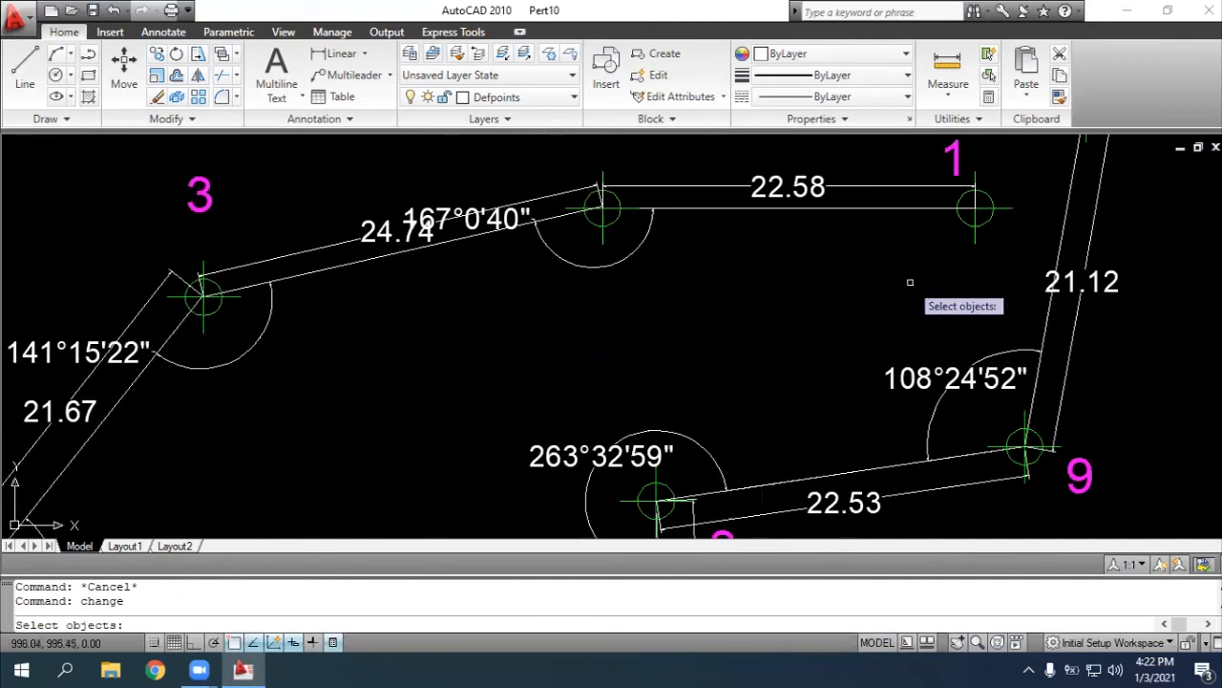
click(1073, 179)
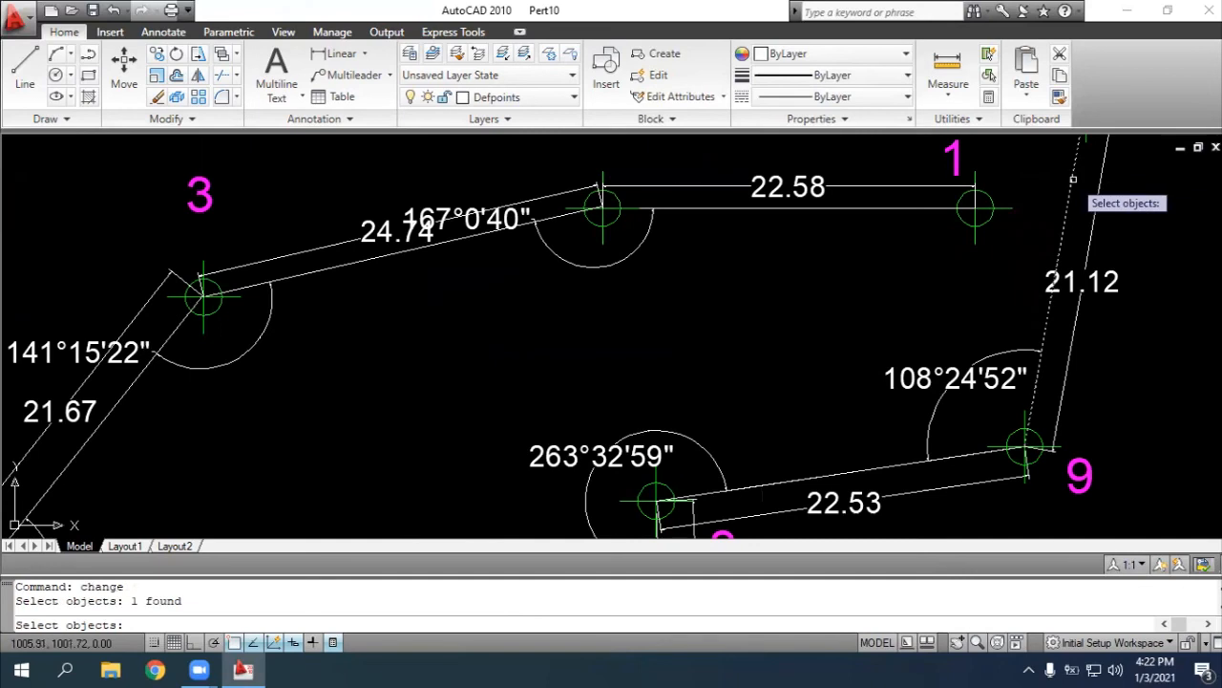
click(845, 206)
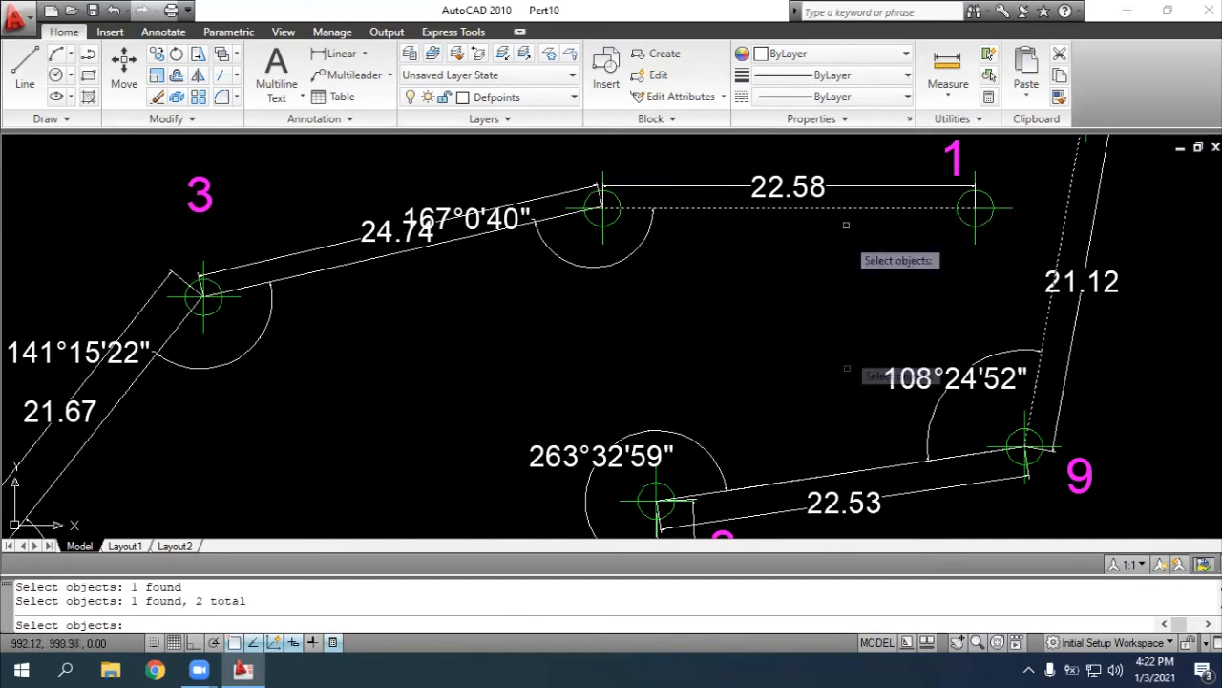
Add the traverse lines between points 8 and 9, 2 and 3, and 3 and 4 to the CHANGE selection
click(715, 492)
scroll(783, 492, down, 2)
click(579, 327)
click(381, 435)
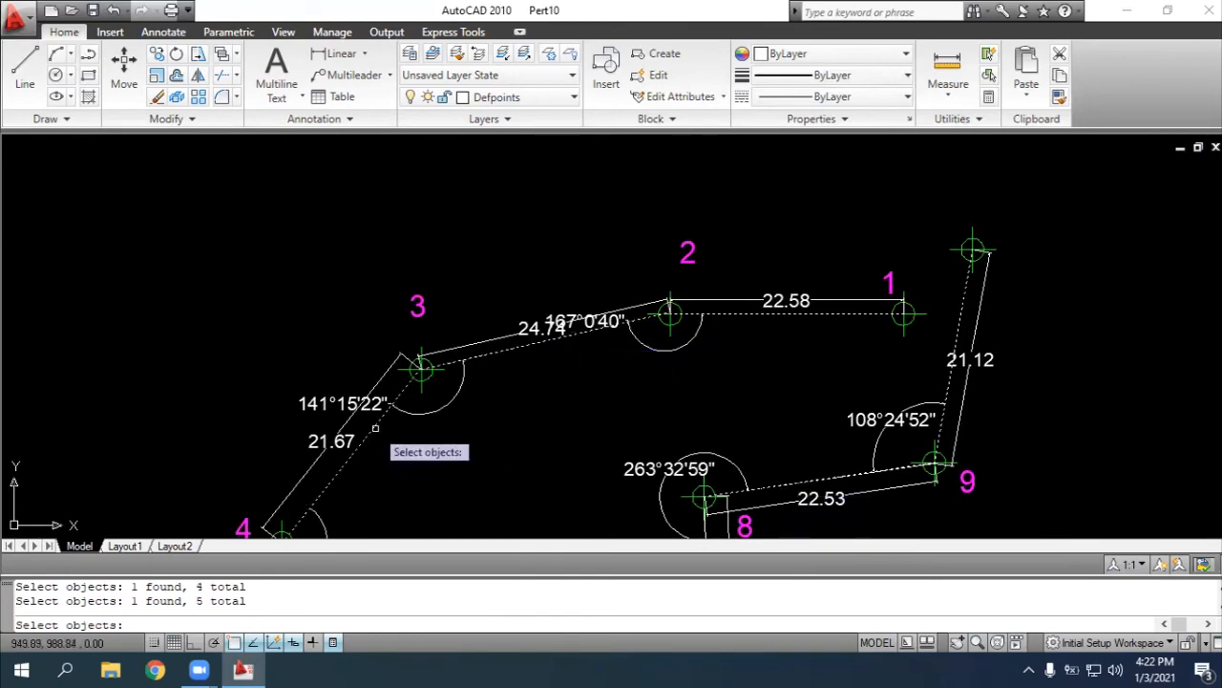
Add the traverse line between points 7 and 8 to the CHANGE selection, leaving out the angle dimension
click(958, 641)
mouse_move(886, 472)
mouse_down()
mouse_move(908, 281)
mouse_move(894, 241)
mouse_up()
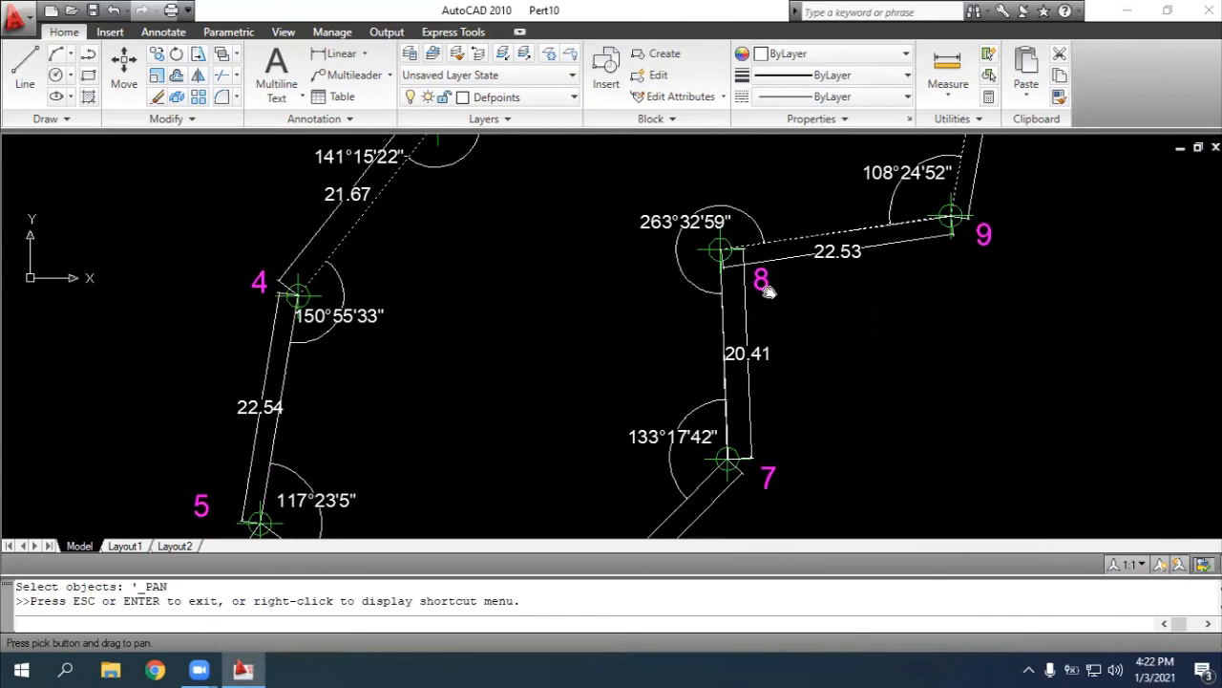
scroll(771, 291, up, 6)
mouse_move(645, 325)
mouse_down()
mouse_move(733, 362)
mouse_move(740, 391)
mouse_up()
key(Escape)
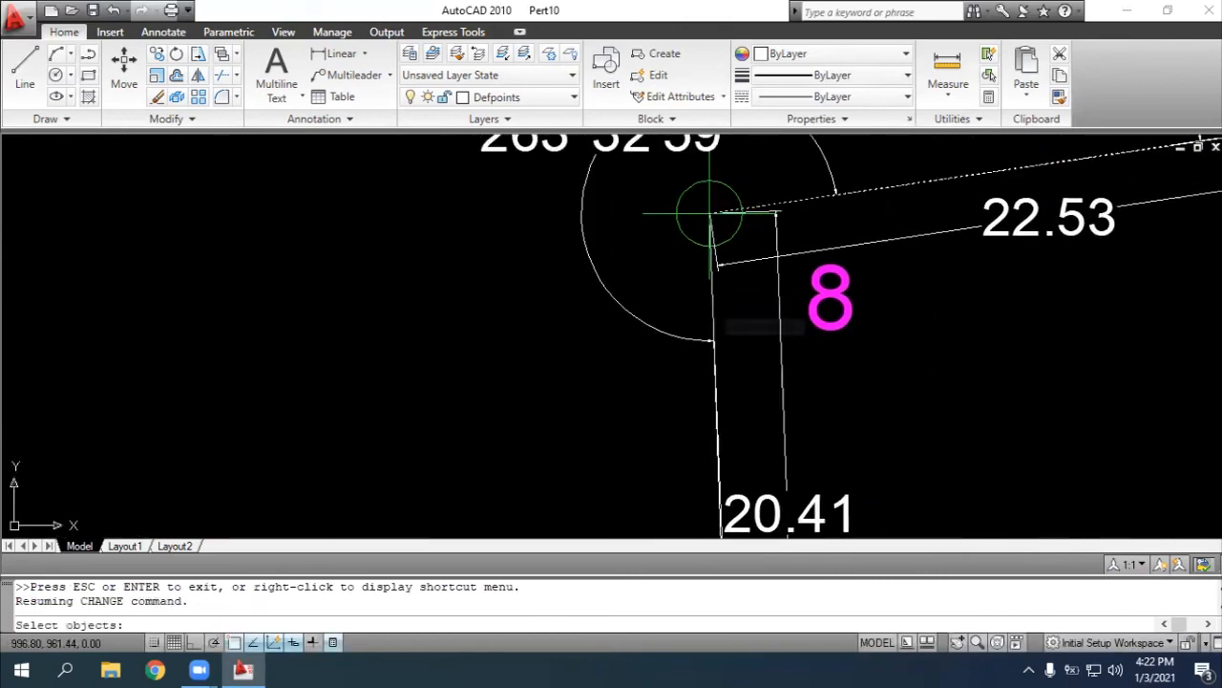
click(715, 320)
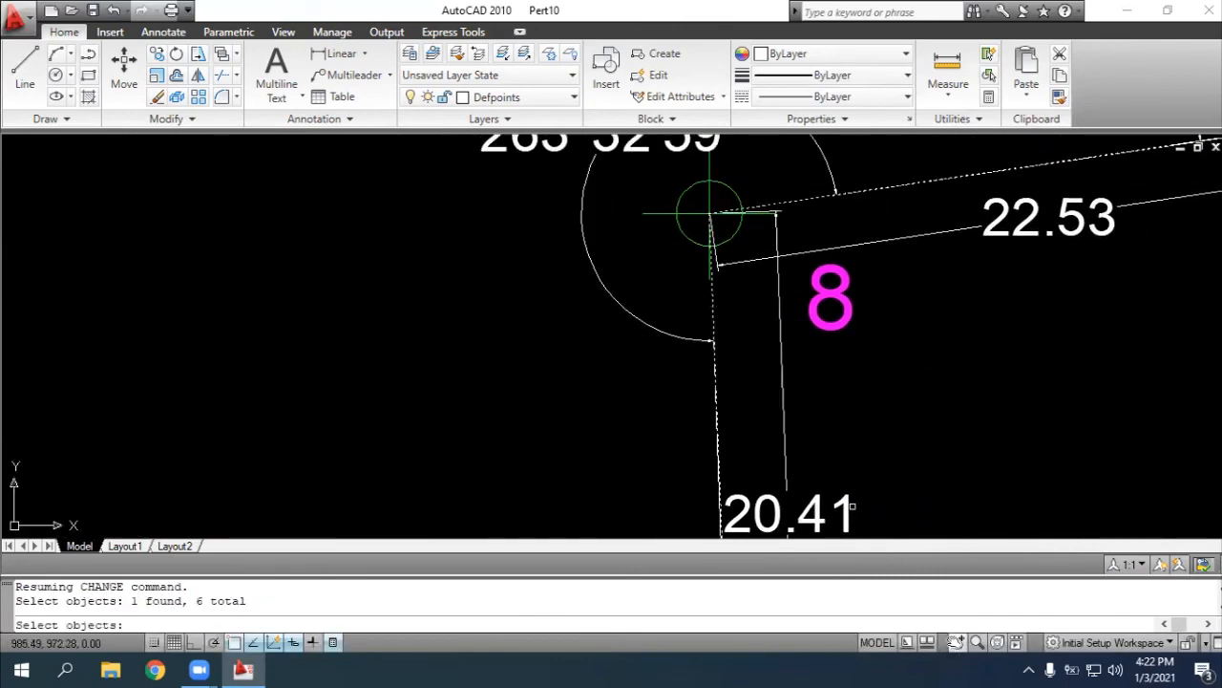
Add the traverse lines between points 6 and 7, 5 and 6, and 4 and 5 to the CHANGE selection
click(956, 642)
scroll(701, 370, down, 4)
drag(735, 296, 752, 185)
drag(649, 401, 786, 294)
key(Escape)
click(853, 369)
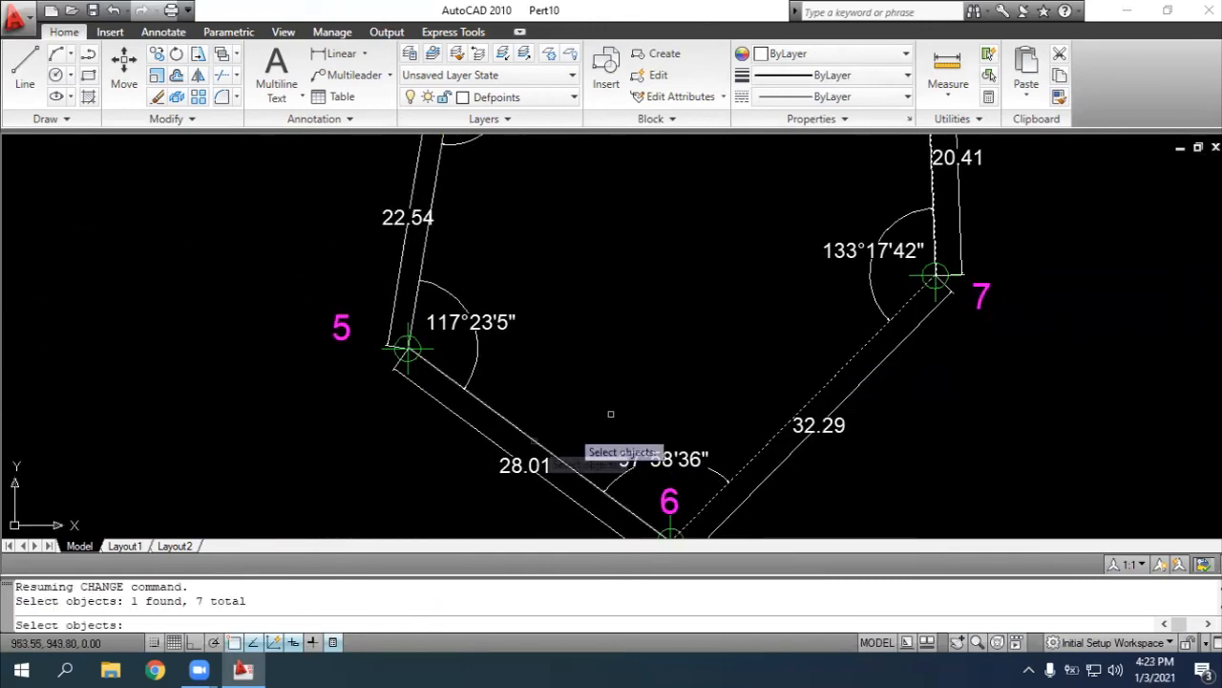
click(536, 438)
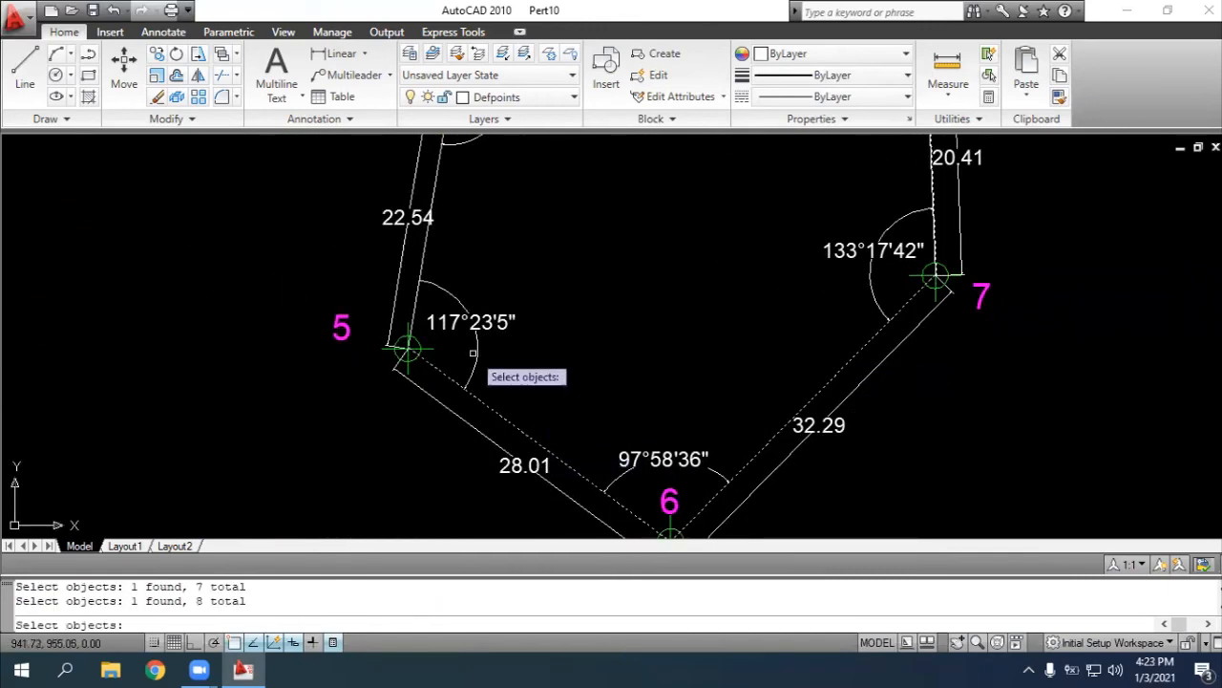
click(423, 250)
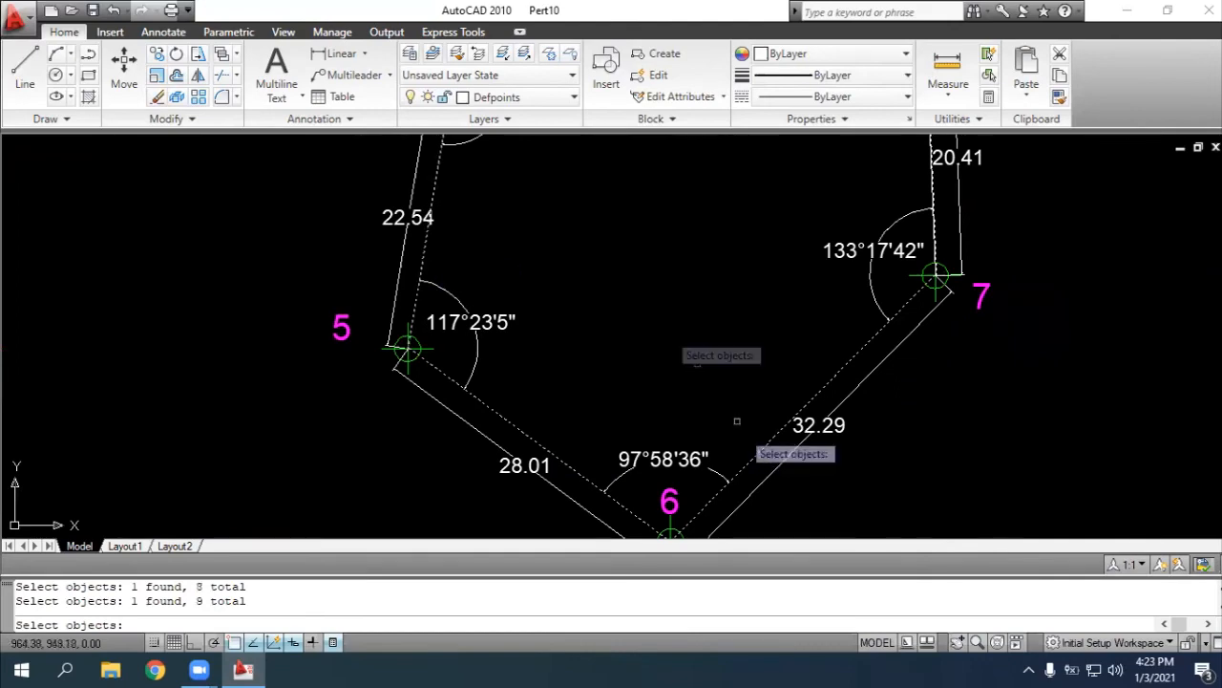
Finish the selection and use the Properties option to move the selected traverse lines to the layer "Garis"
click(957, 642)
drag(669, 338, 678, 500)
drag(663, 341, 471, 450)
mouse_move(672, 319)
mouse_down()
mouse_move(554, 390)
mouse_move(668, 320)
mouse_move(712, 239)
mouse_move(785, 161)
mouse_up()
mouse_move(731, 468)
mouse_down()
mouse_move(835, 360)
mouse_move(843, 329)
mouse_up()
mouse_move(812, 180)
mouse_down()
mouse_move(650, 507)
mouse_move(623, 535)
mouse_move(504, 469)
mouse_up()
key(Escape)
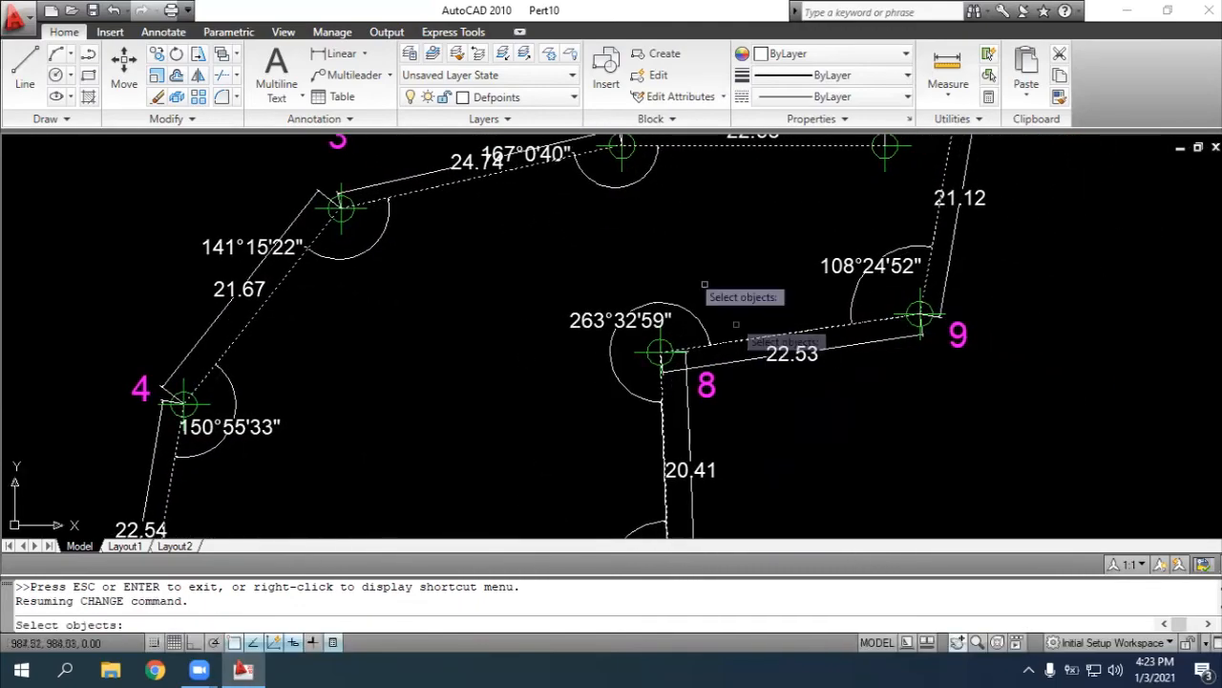
key(Return)
text(pro)
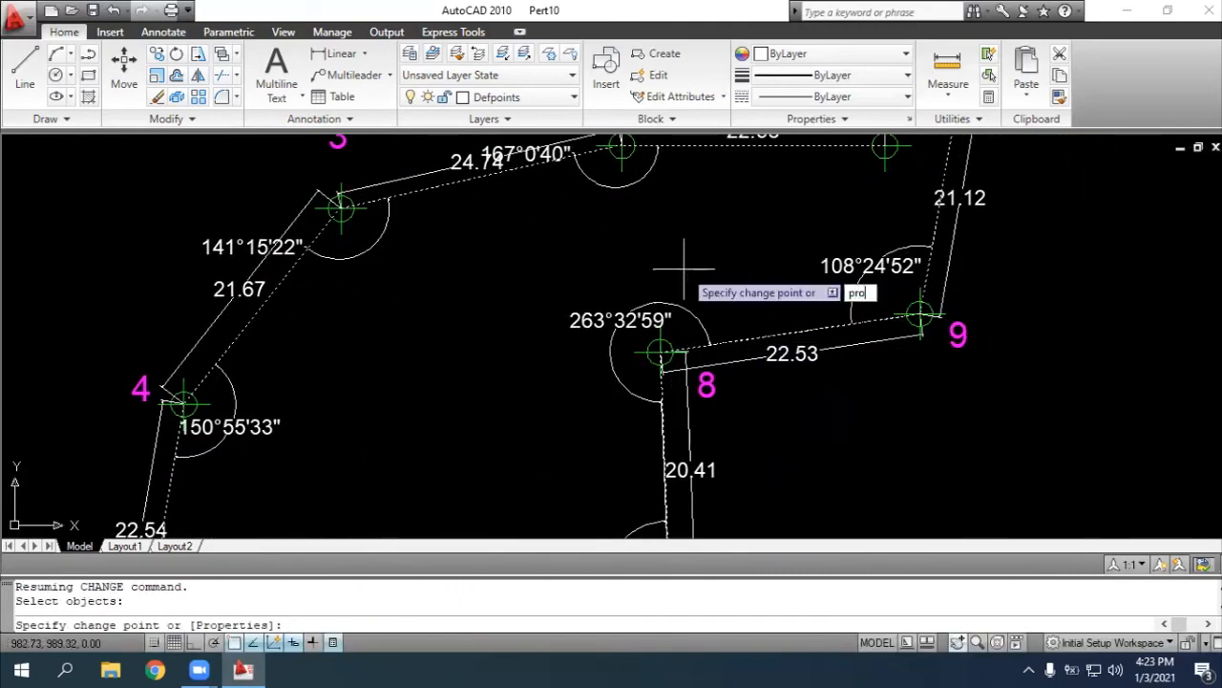
text(perties)
key(Return)
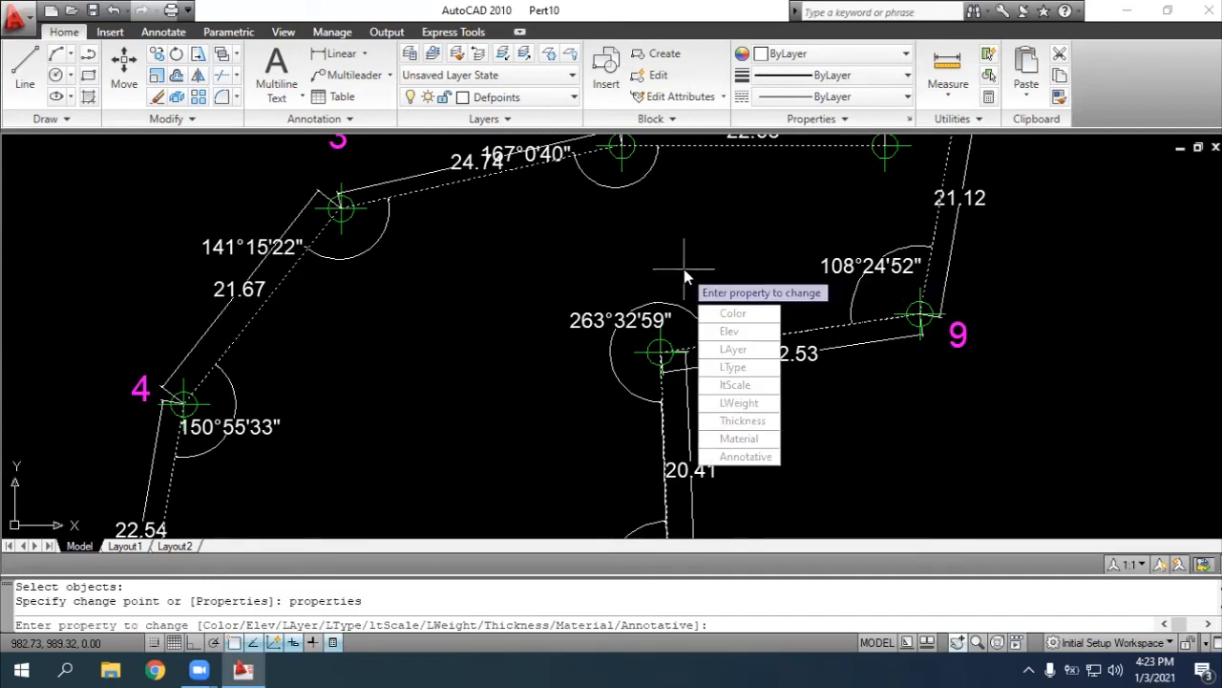
text(Layer)
key(Return)
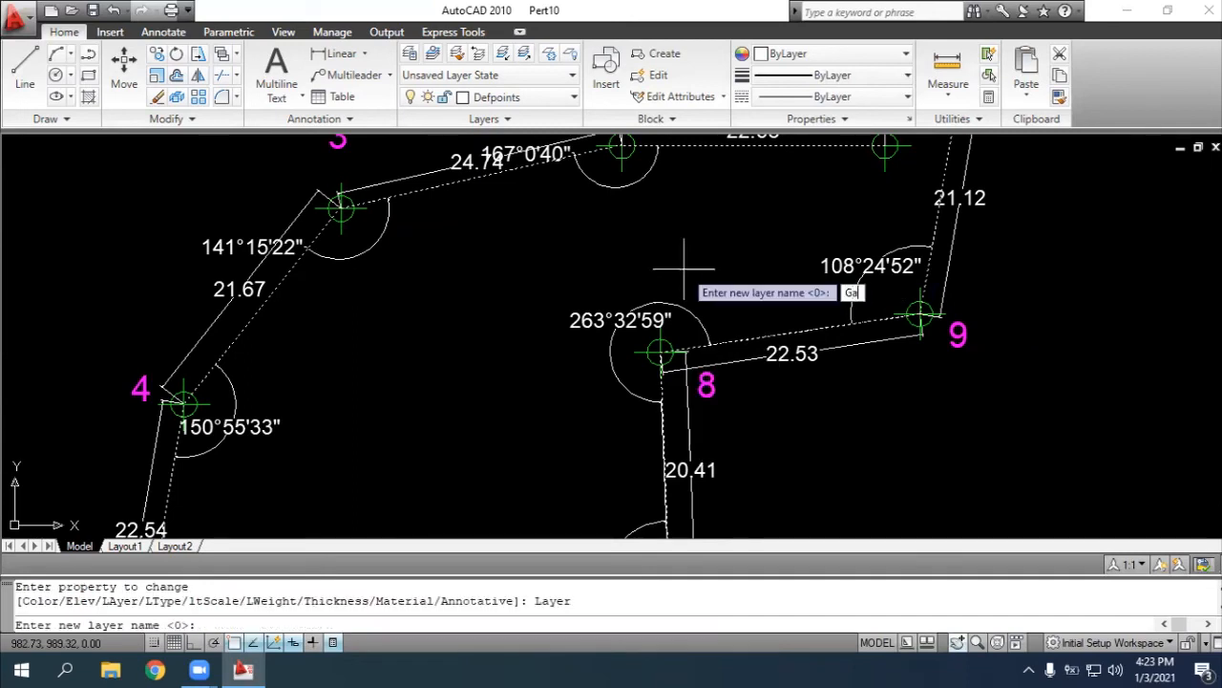
text(Garis)
key(Return)
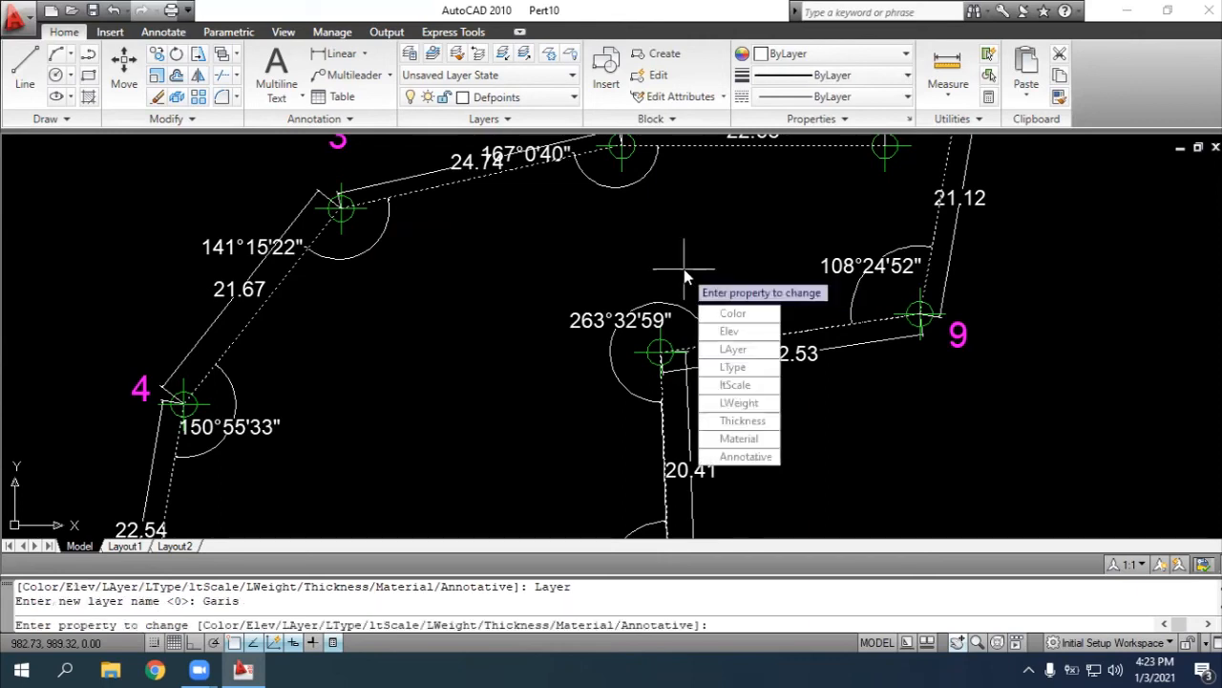
key(Return)
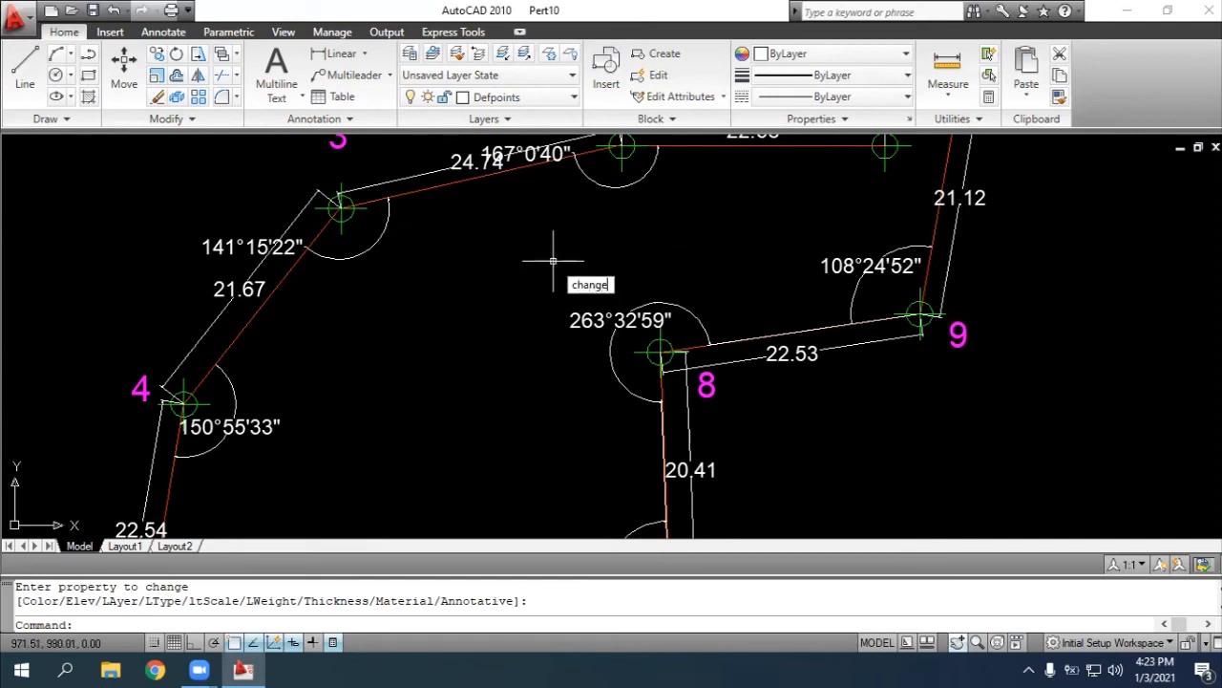
key(Return)
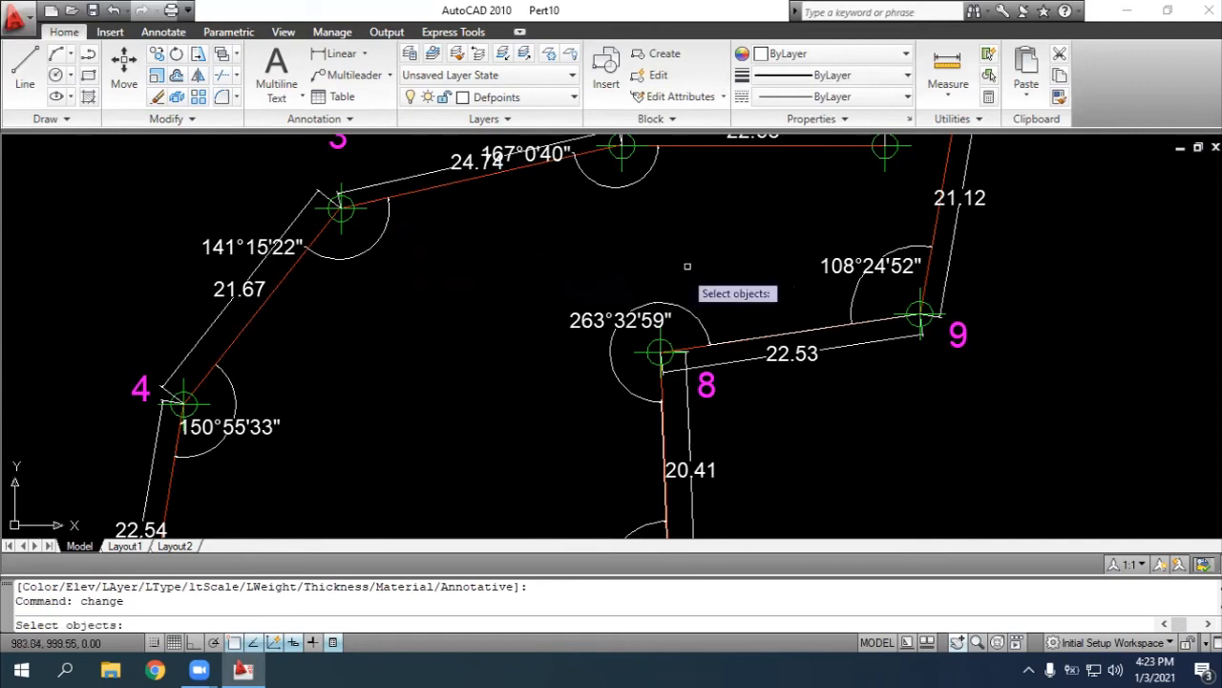
click(958, 642)
drag(812, 313, 805, 450)
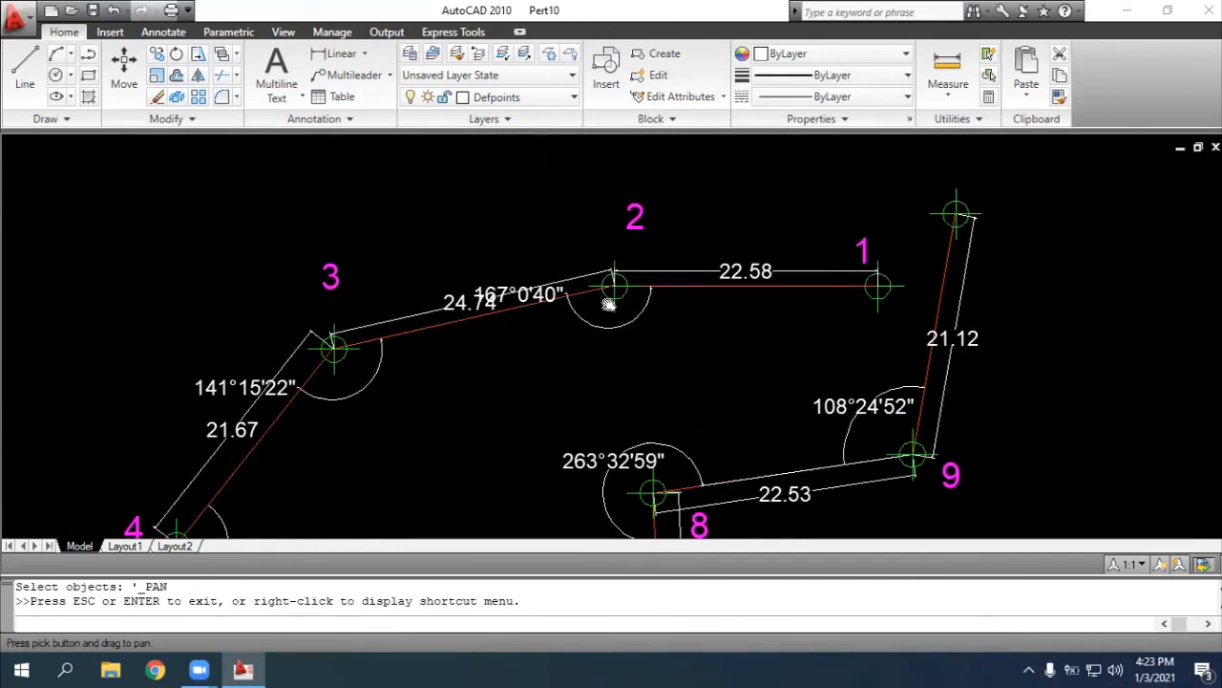
scroll(608, 301, up, 2)
scroll(608, 302, up, 1)
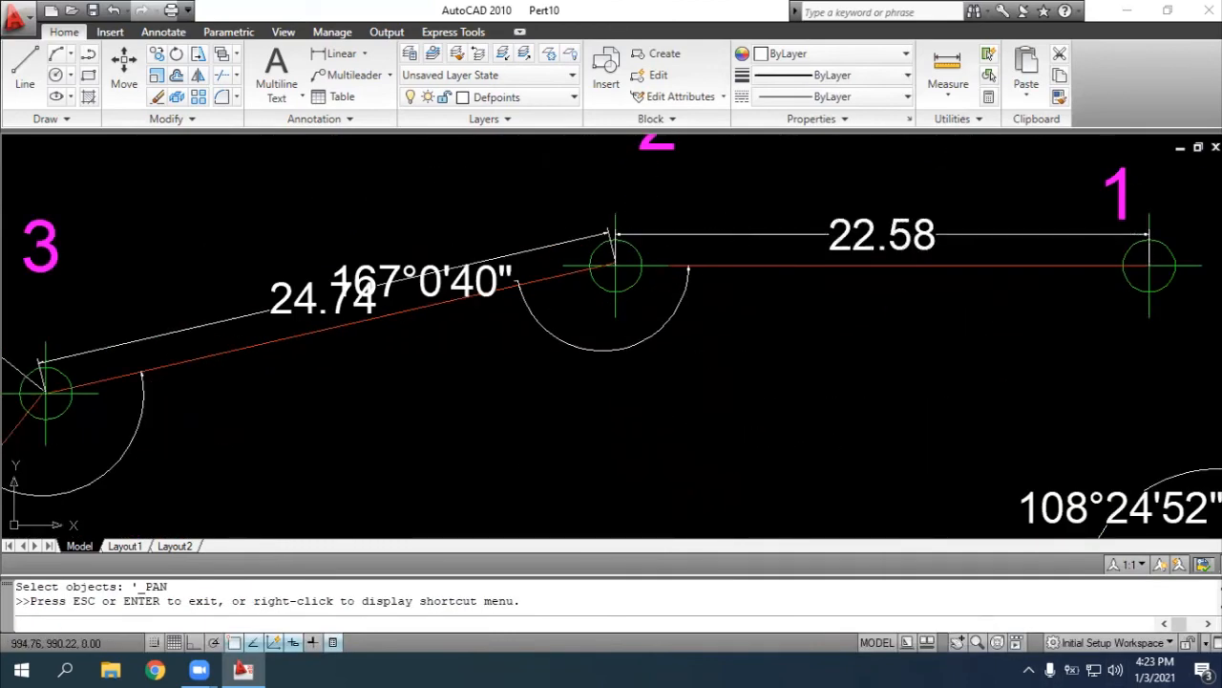
key(Escape)
click(744, 234)
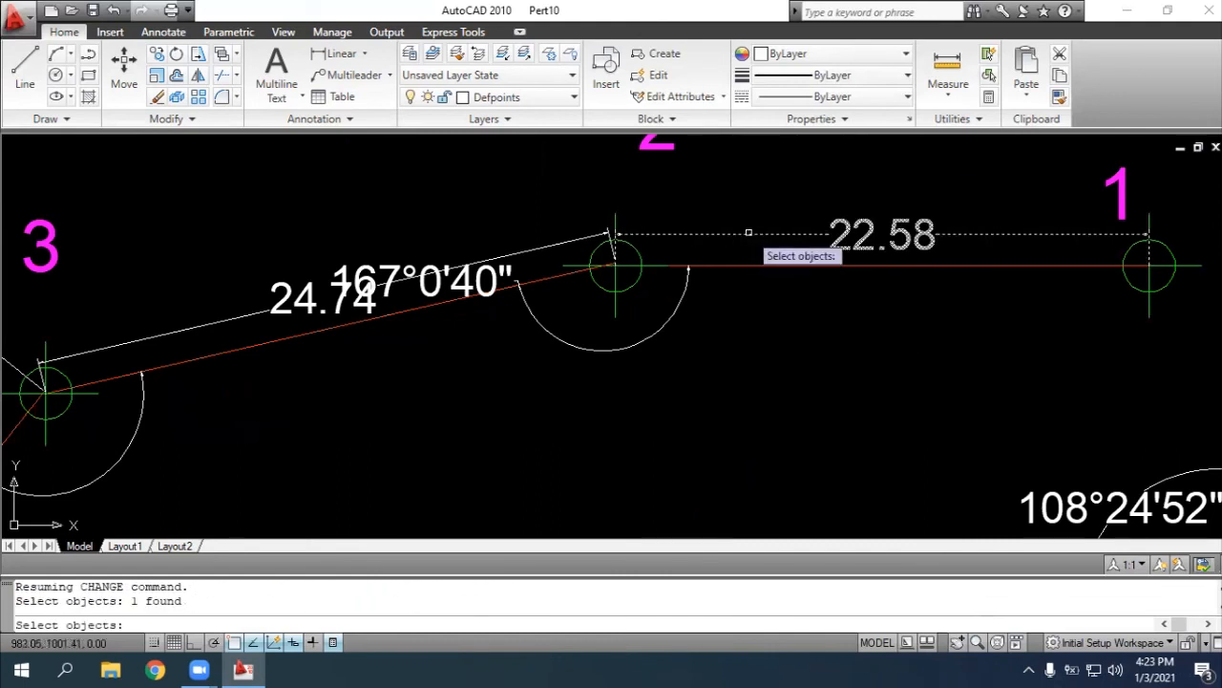
click(544, 245)
click(957, 643)
click(614, 474)
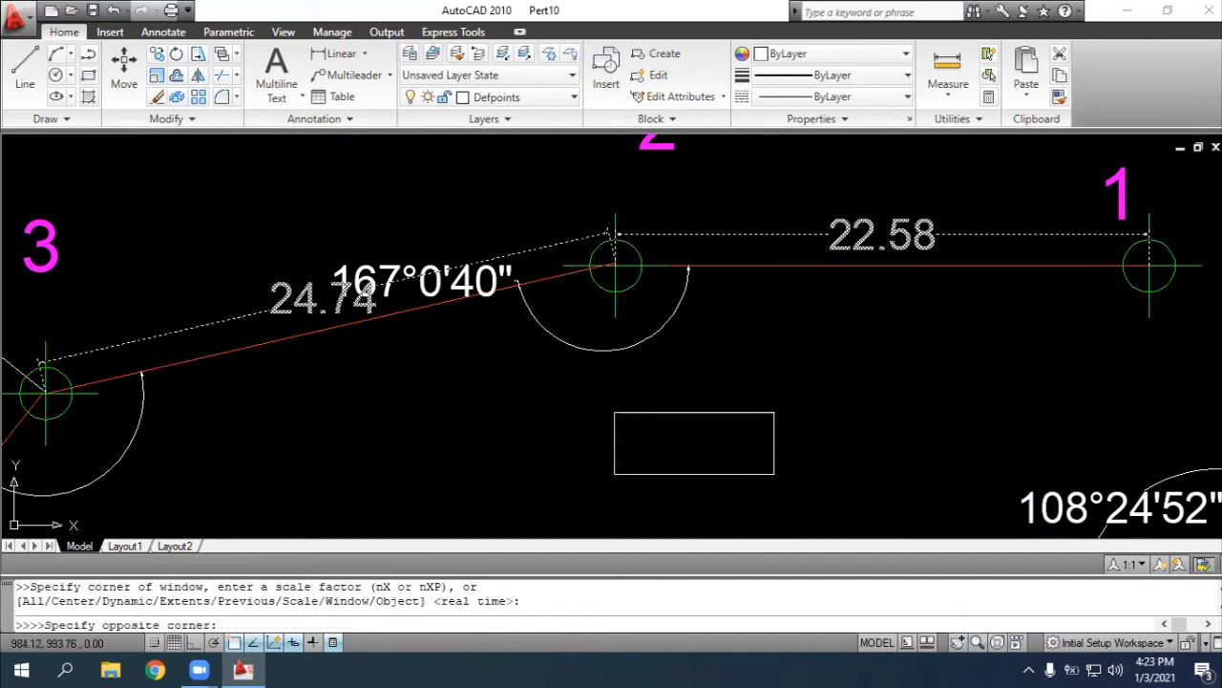
key(Escape)
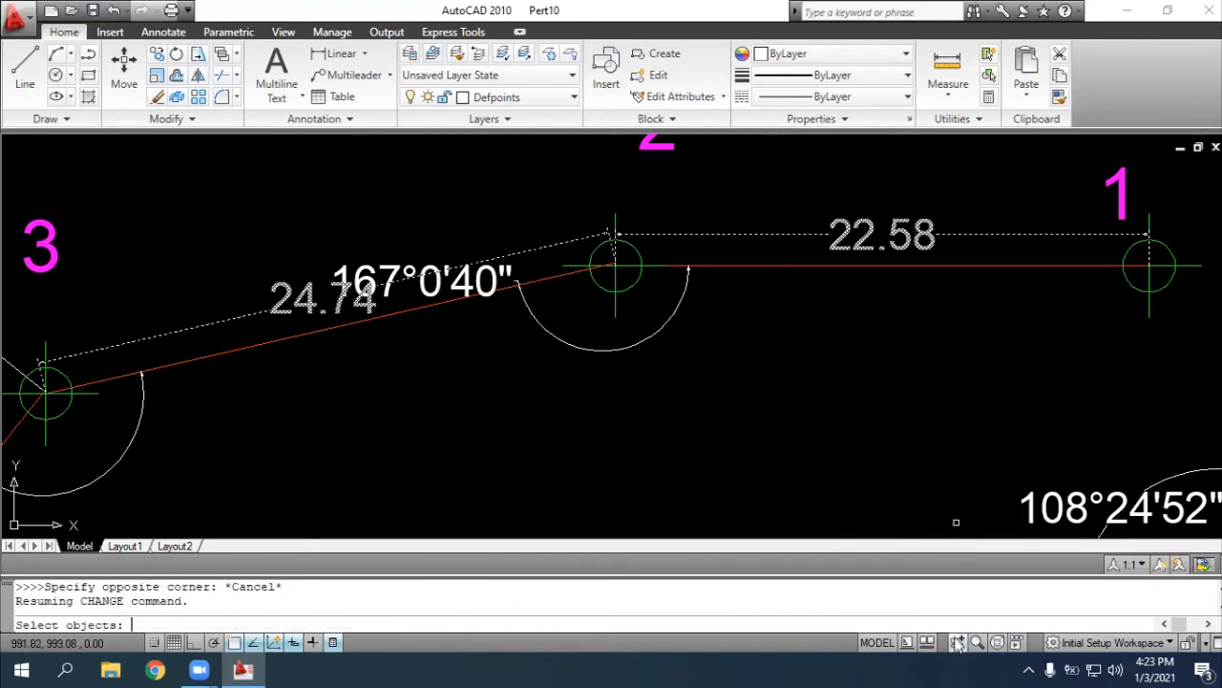
click(957, 643)
drag(617, 409, 830, 479)
drag(559, 423, 998, 248)
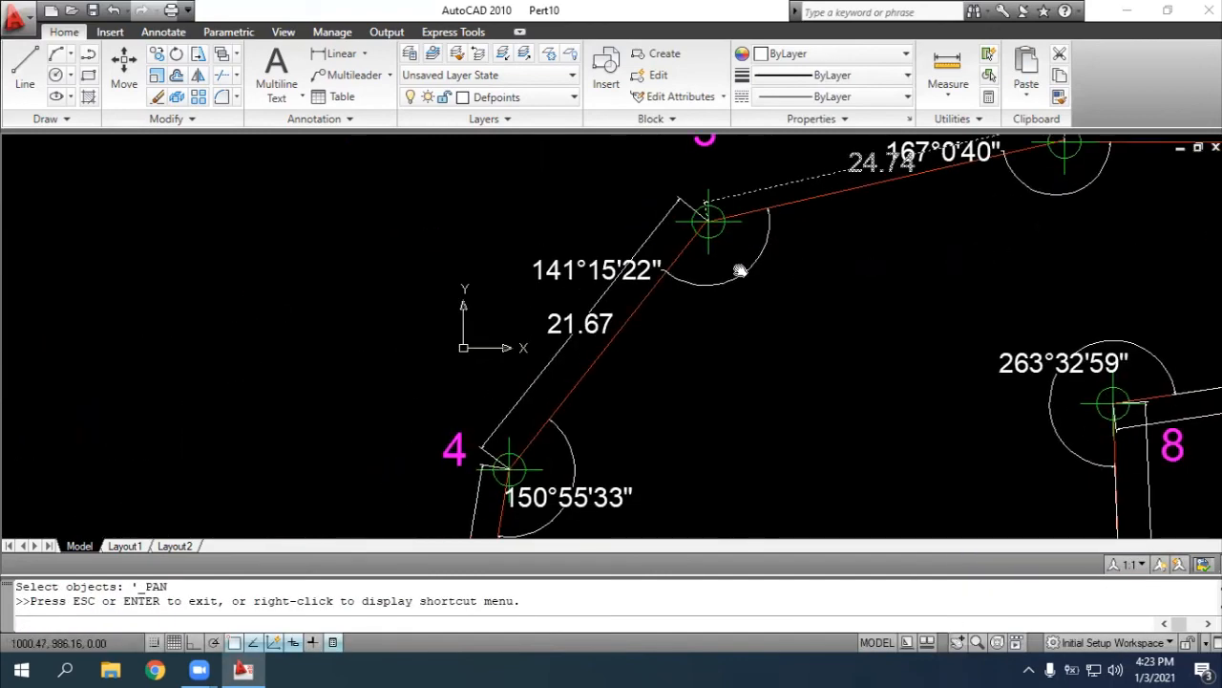
drag(796, 378, 944, 302)
scroll(818, 356, up, 2)
key(Escape)
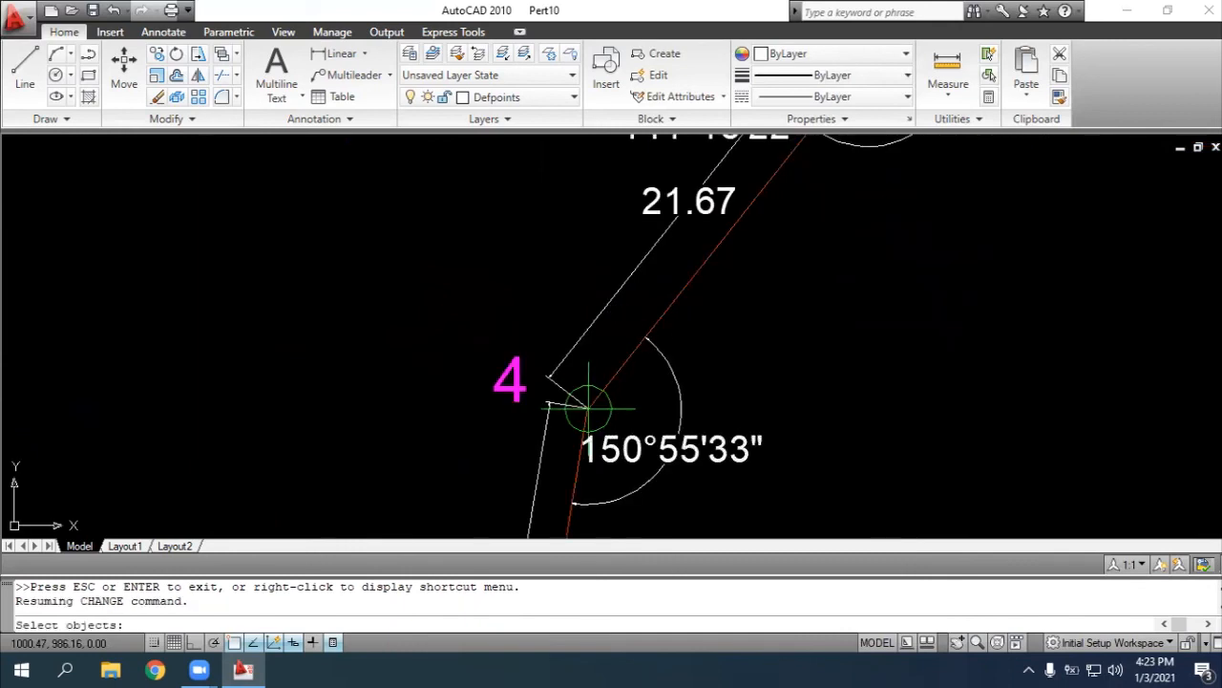
click(614, 297)
click(543, 445)
key(Escape)
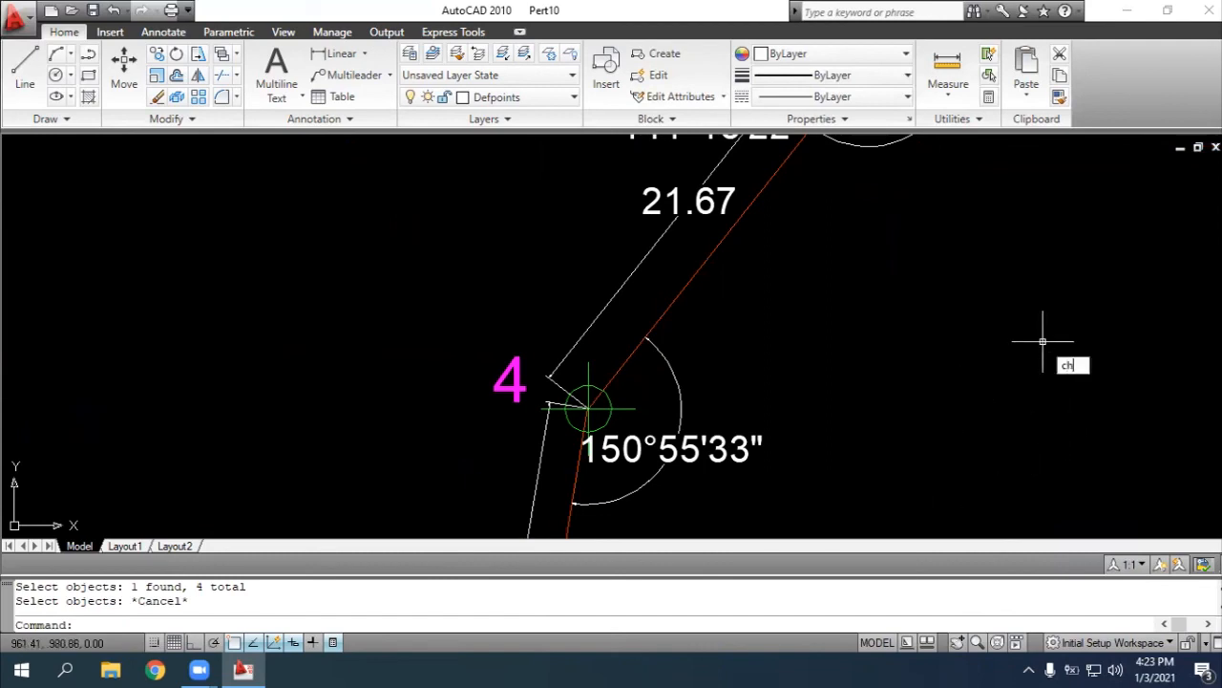
Start the CHANGE command and select the distance dimensions between points 1 and 2, 2 and 3, and 3 and 4
key(Return)
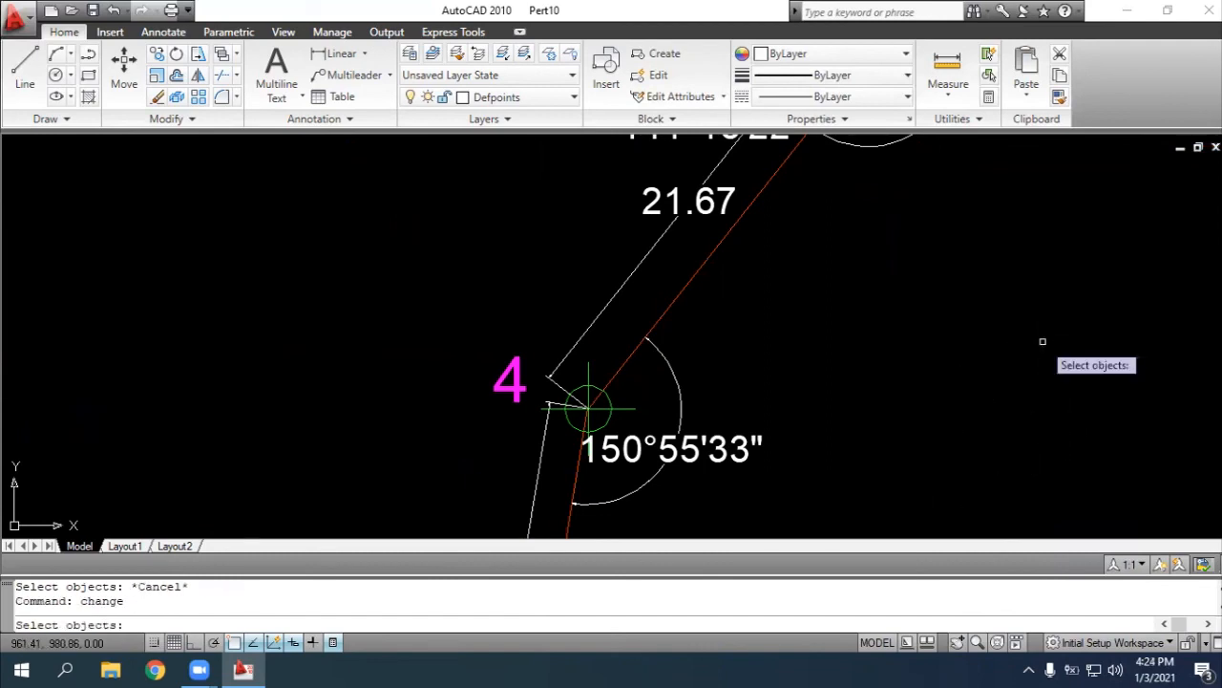
scroll(1043, 341, down, 1)
click(975, 643)
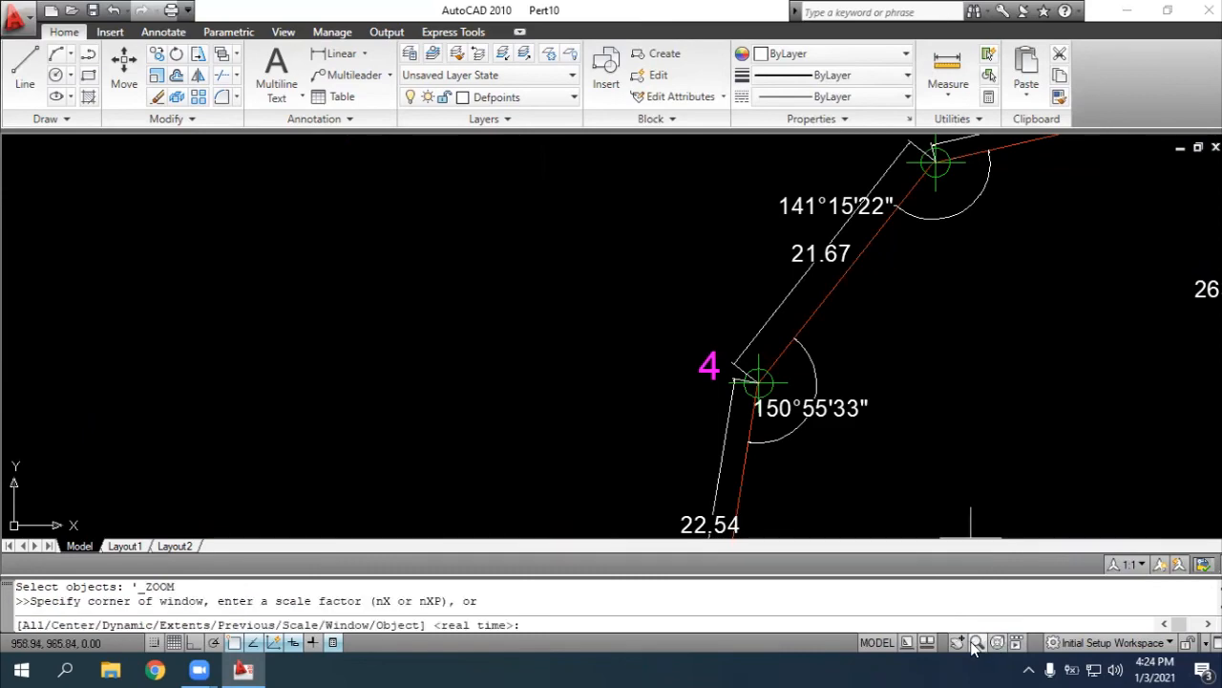
click(1072, 339)
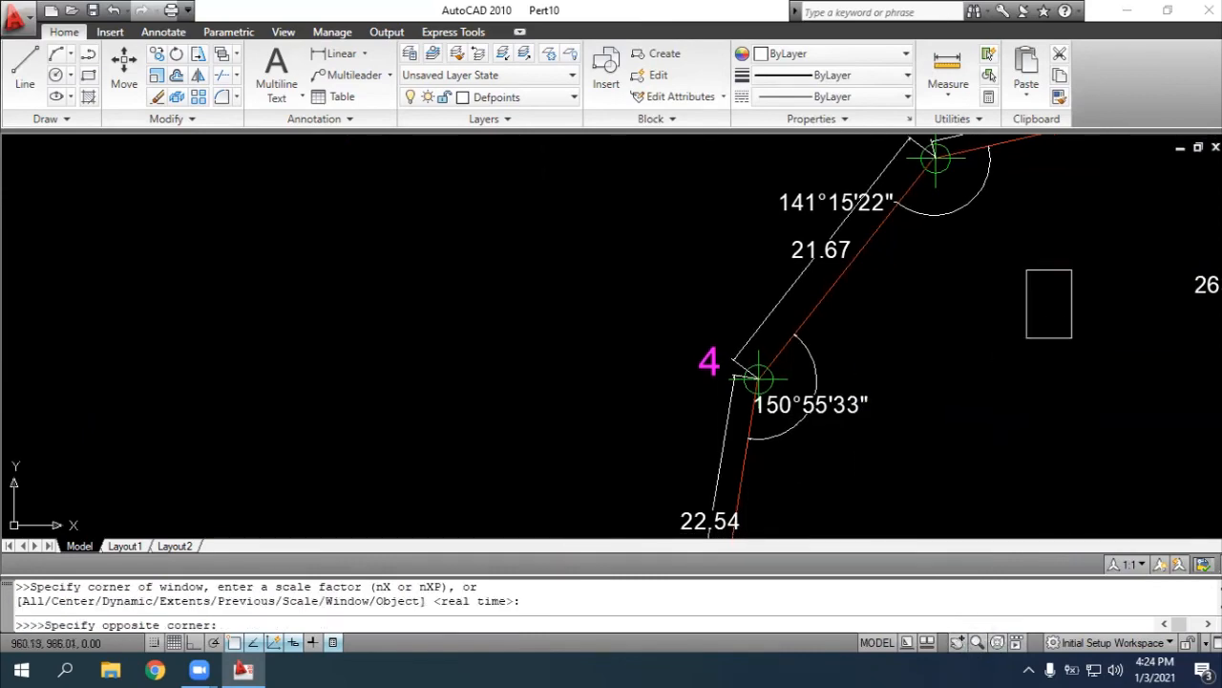
key(Escape)
click(957, 642)
mouse_move(1034, 232)
mouse_down()
mouse_move(813, 398)
mouse_move(616, 483)
mouse_move(636, 440)
mouse_up()
key(Escape)
click(1073, 276)
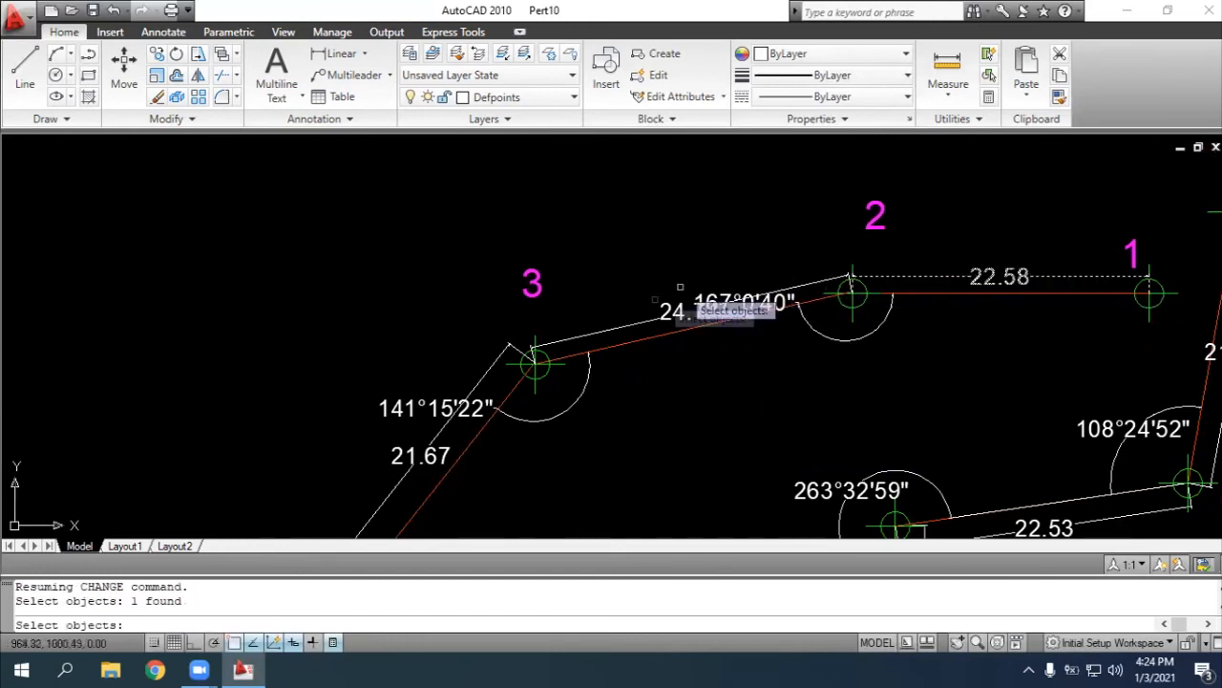
click(608, 331)
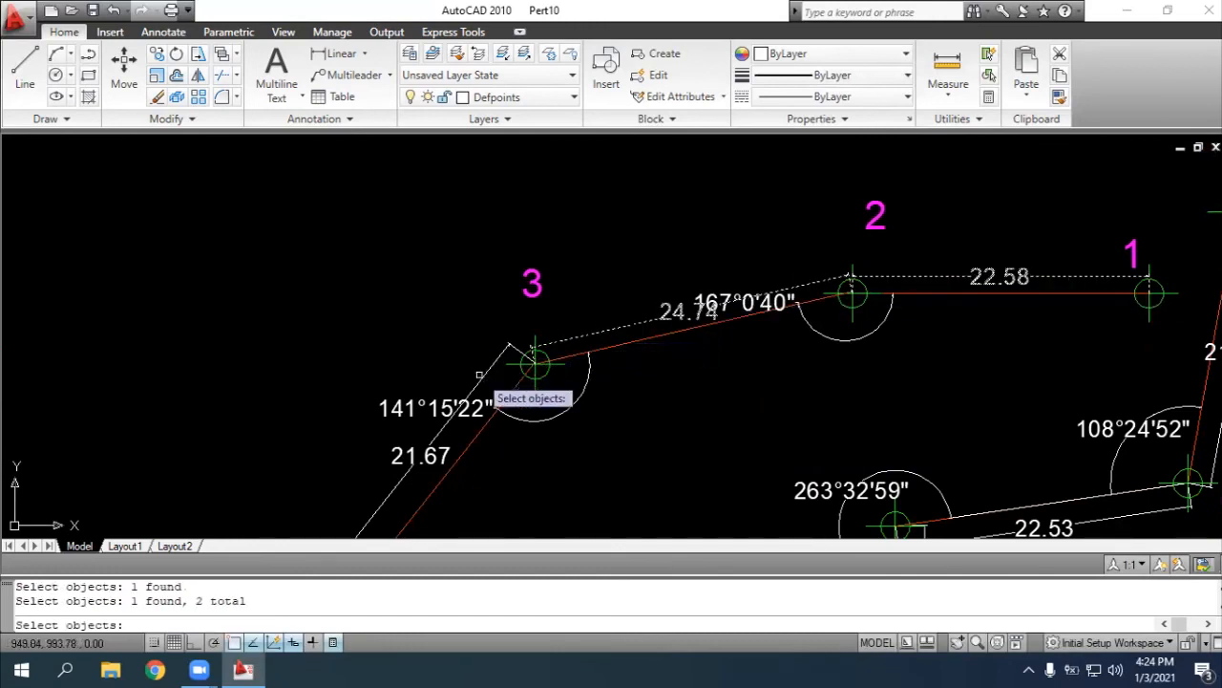
click(480, 375)
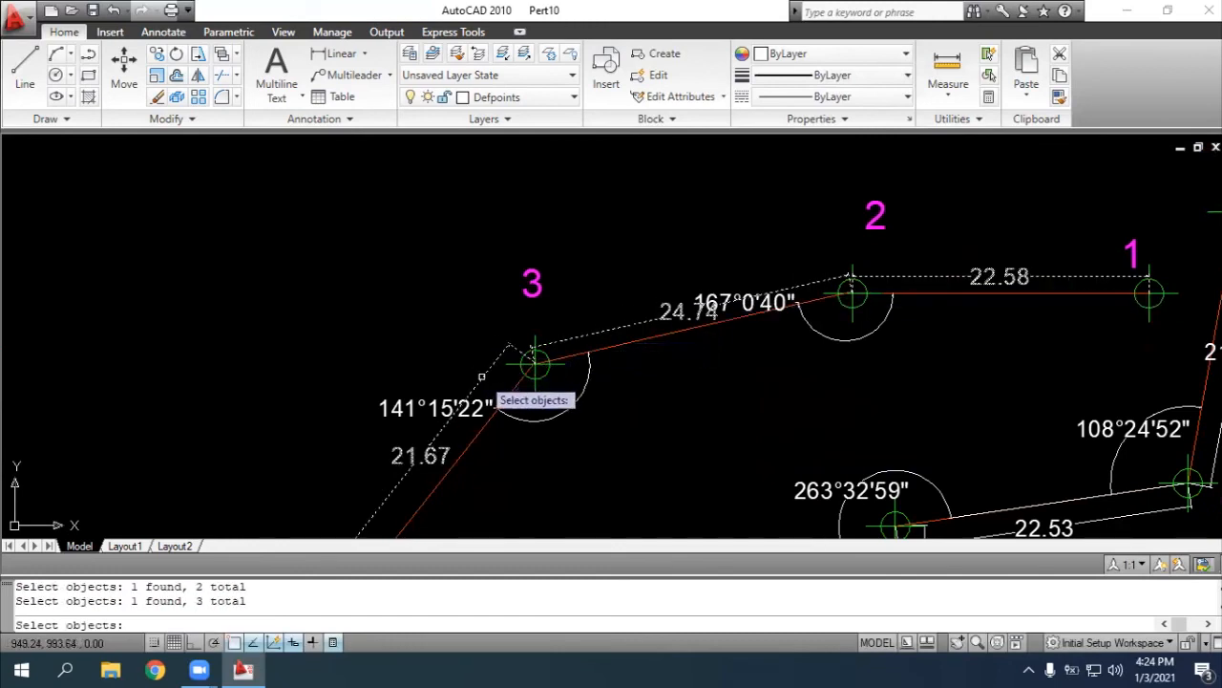
Add the distance dimensions between points 4 and 5, 7 and 8, 6 and 7, and 5 and 6 to the CHANGE selection
click(956, 643)
drag(815, 412, 985, 105)
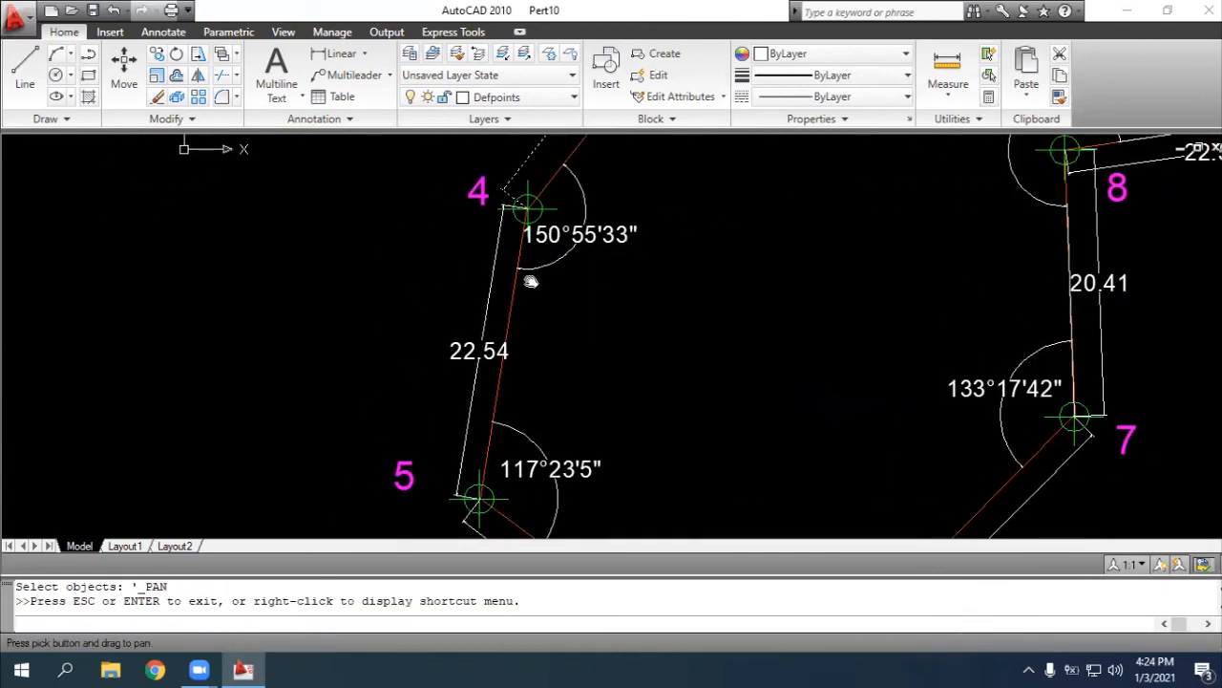
key(Escape)
click(492, 250)
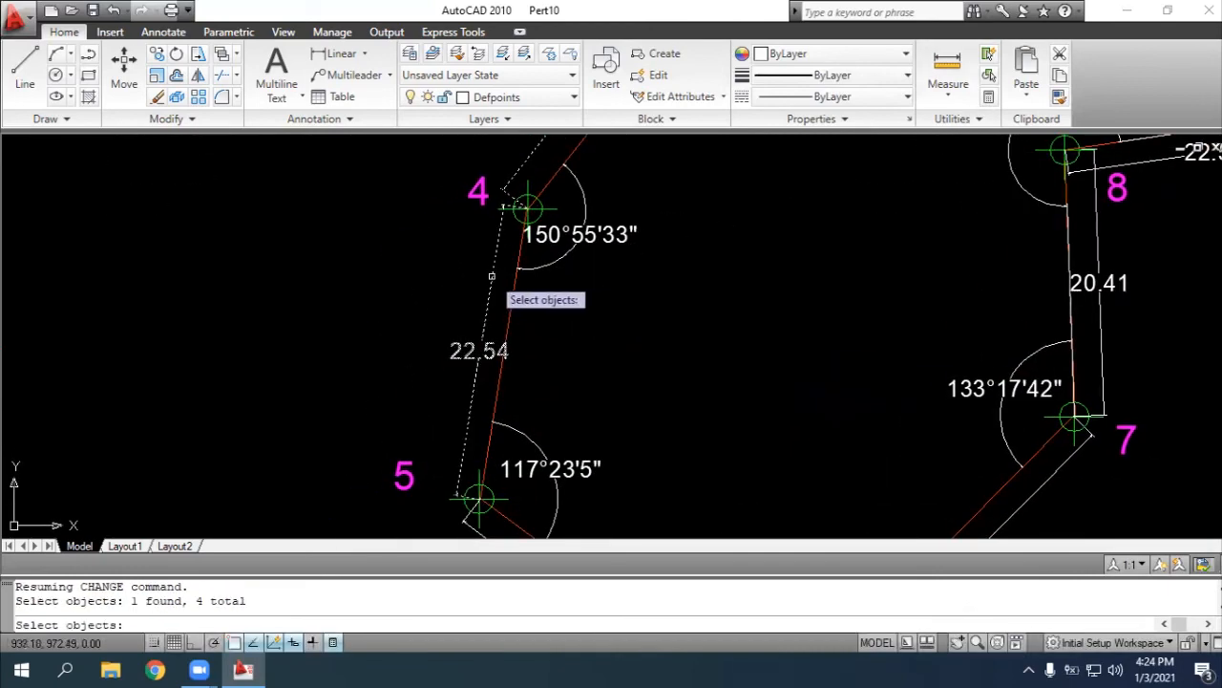
click(1096, 246)
click(1058, 468)
click(958, 646)
drag(904, 441, 948, 183)
key(Escape)
click(764, 449)
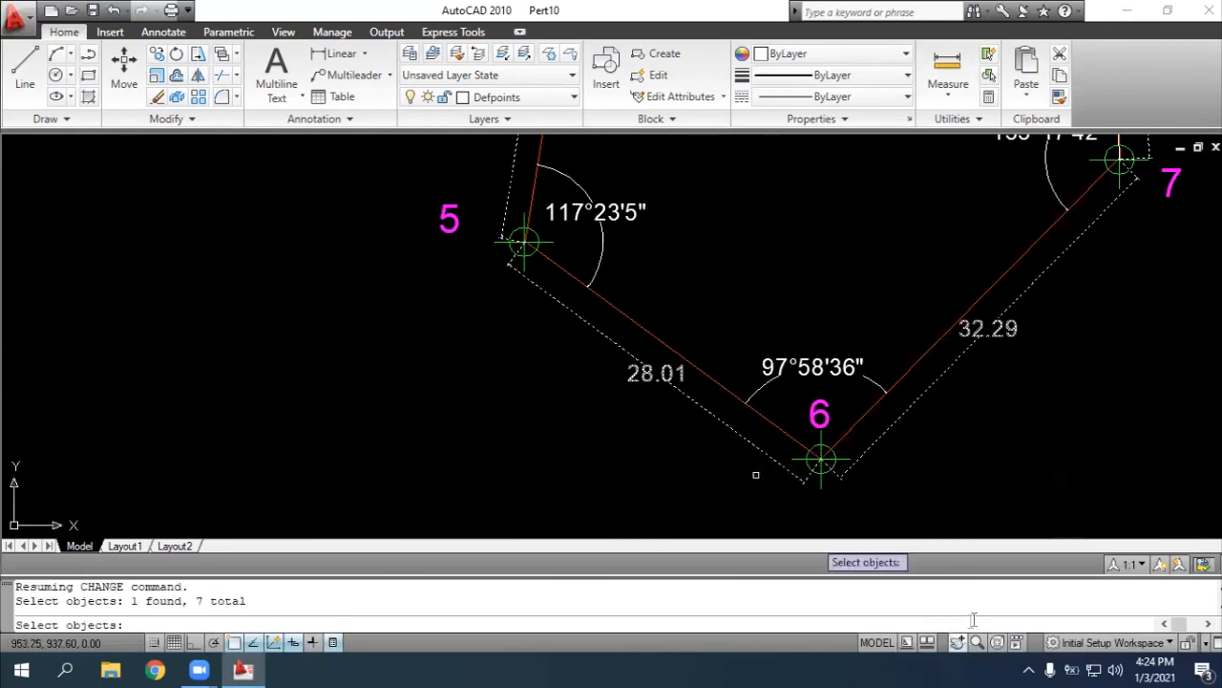
Add the distance dimensions between points 8 and 9 and from point 9 to the unnumbered end point to the CHANGE selection
click(963, 645)
drag(1141, 275, 804, 466)
drag(1017, 229, 874, 446)
key(Escape)
click(869, 293)
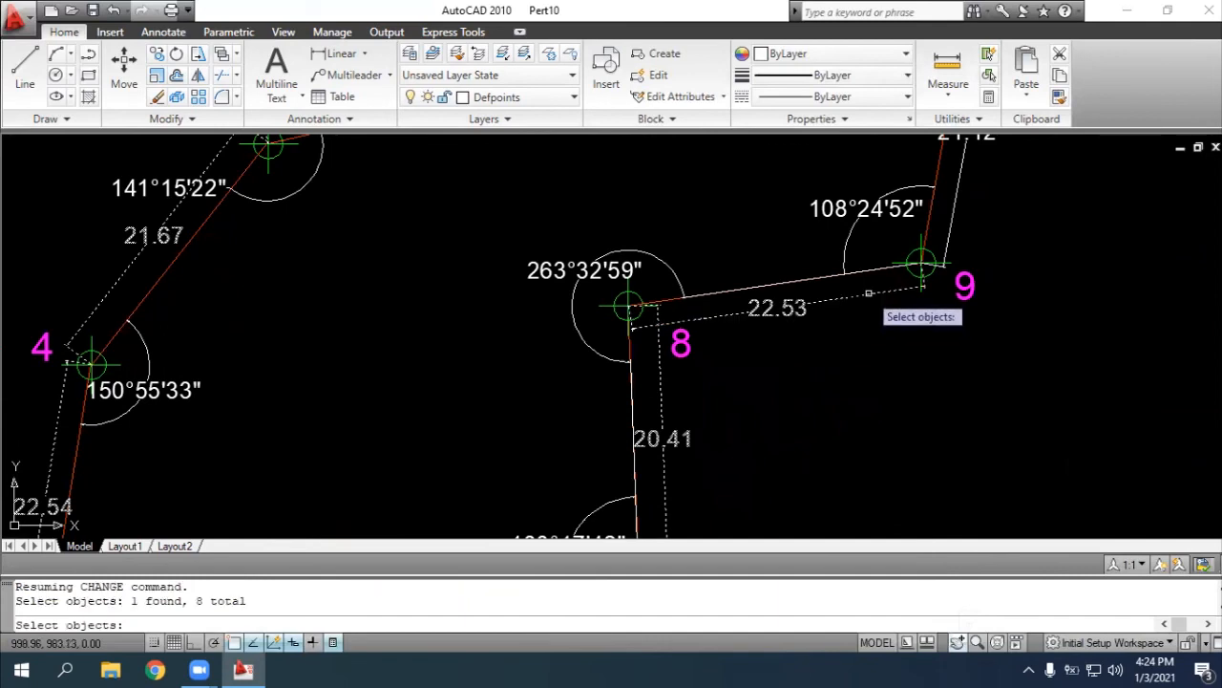
click(958, 198)
key(Escape)
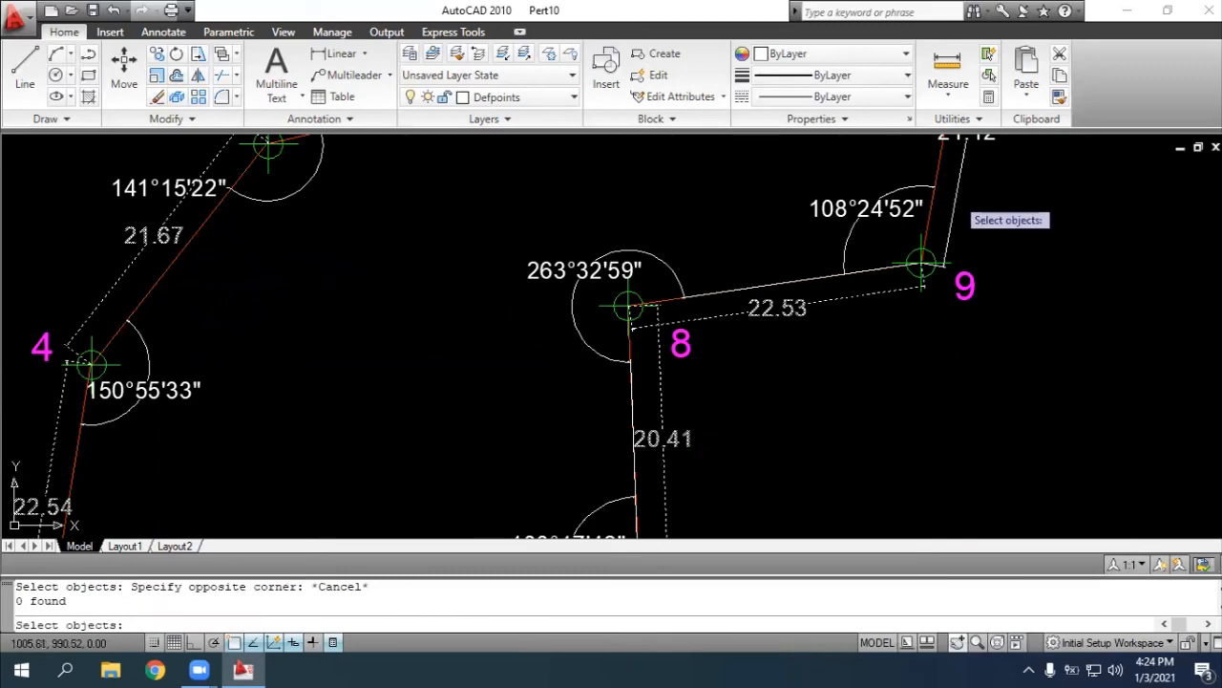
click(953, 216)
Finish the selection and use the Properties option to move the selected distance dimensions to the layer "Jarak"
click(957, 642)
mouse_move(1036, 248)
mouse_down()
mouse_move(1002, 429)
mouse_move(1078, 381)
mouse_up()
key(Escape)
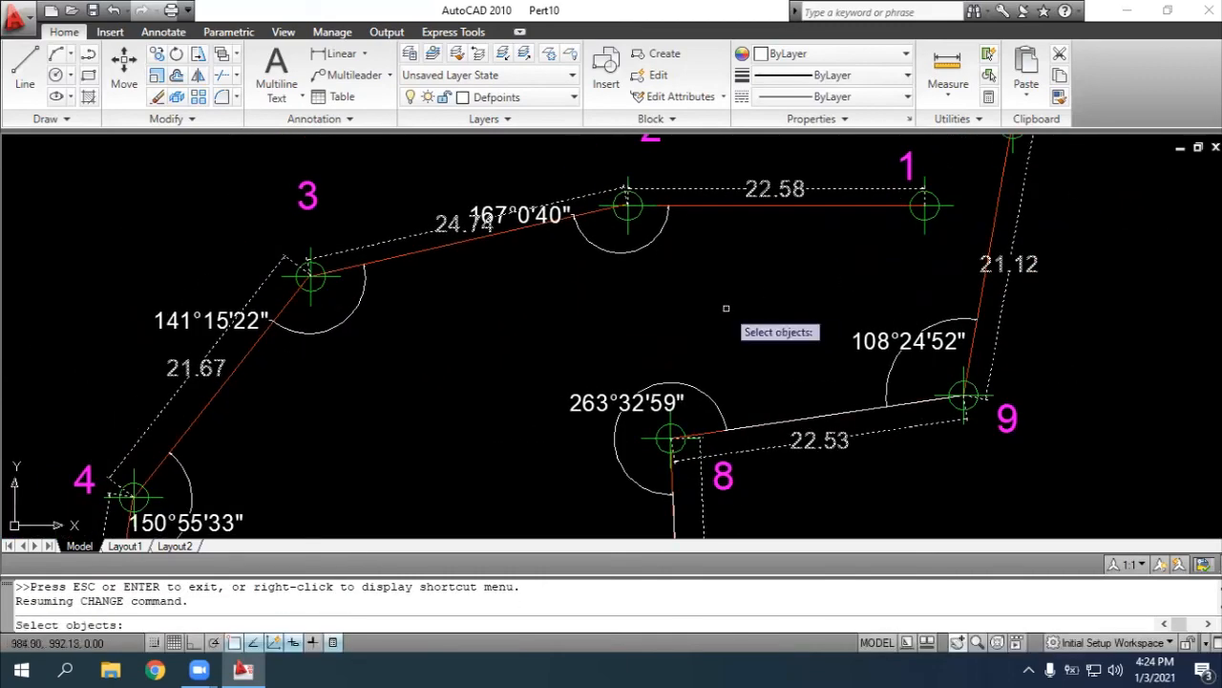
key(Return)
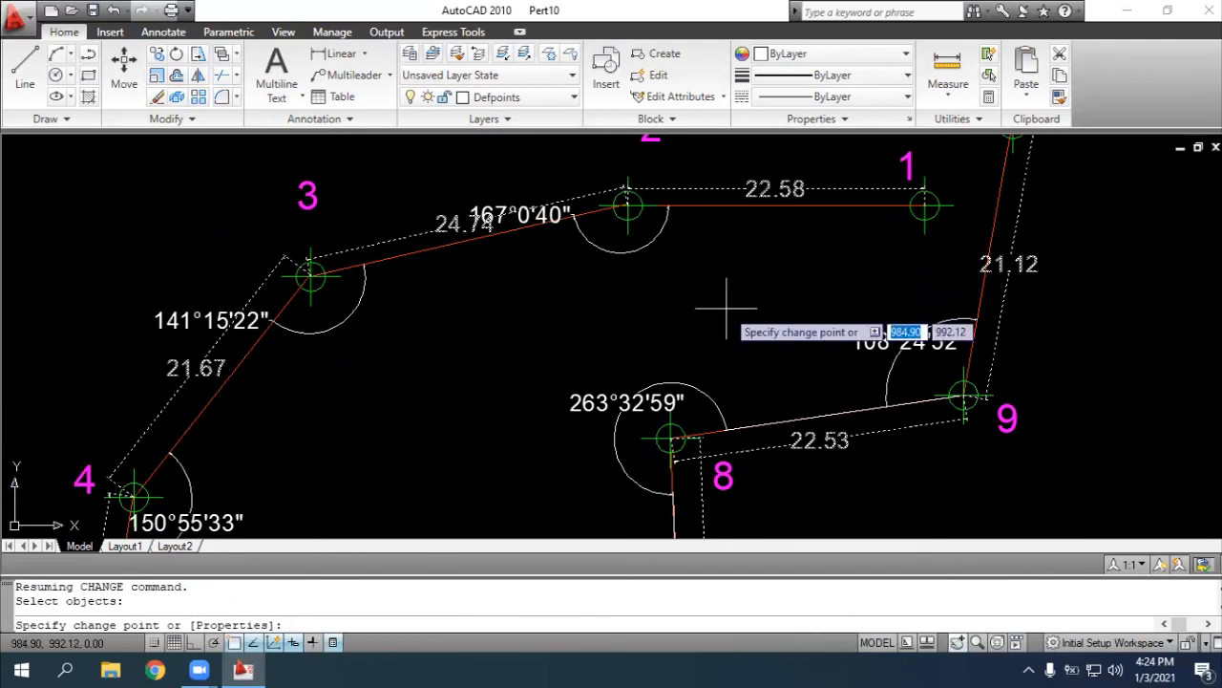
text(pr)
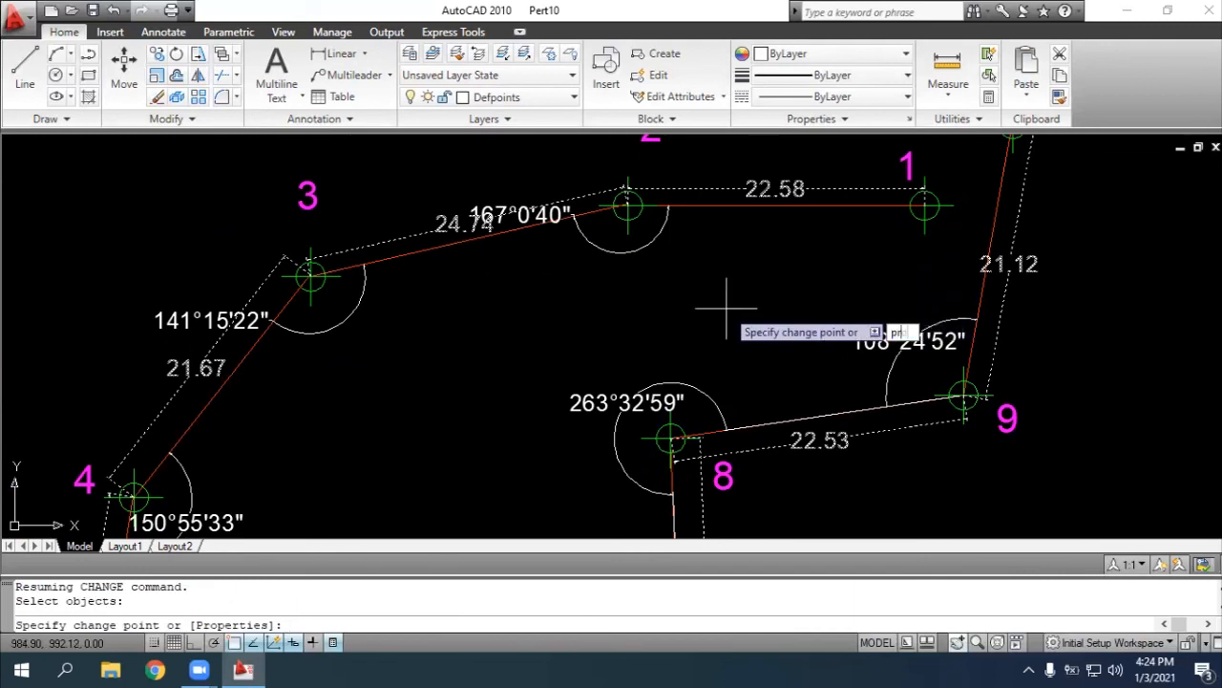
text(operties)
key(Return)
text(lay)
key(Return)
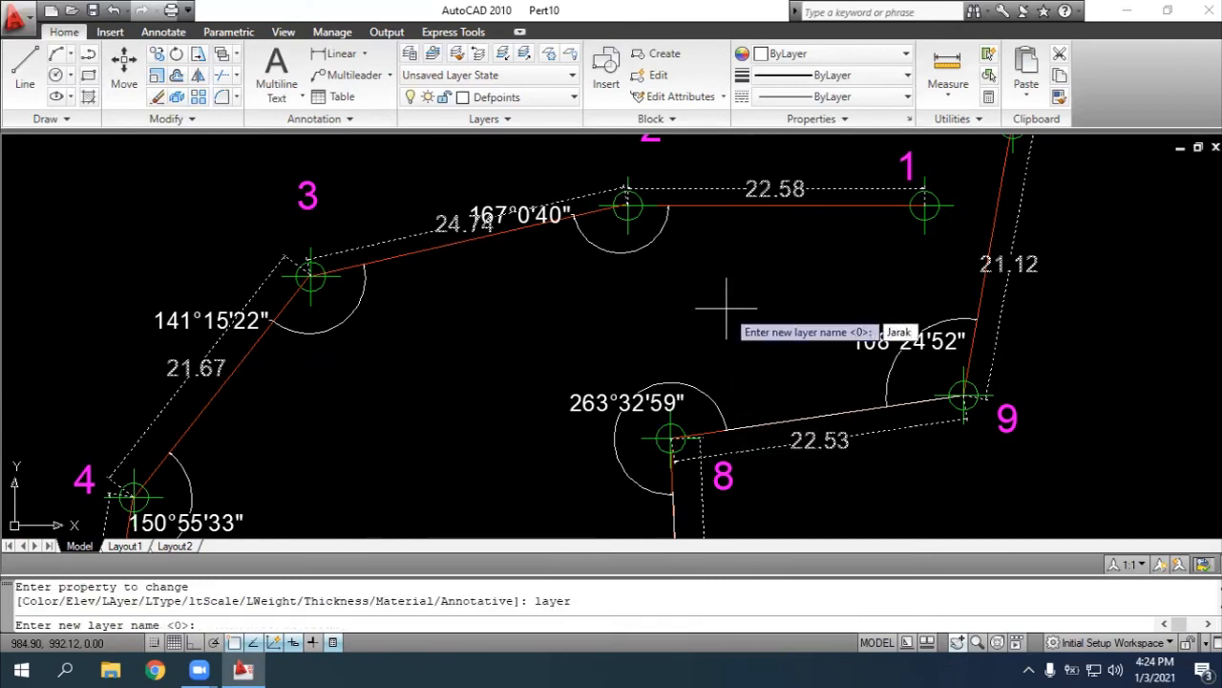
key(Return)
key(Return)
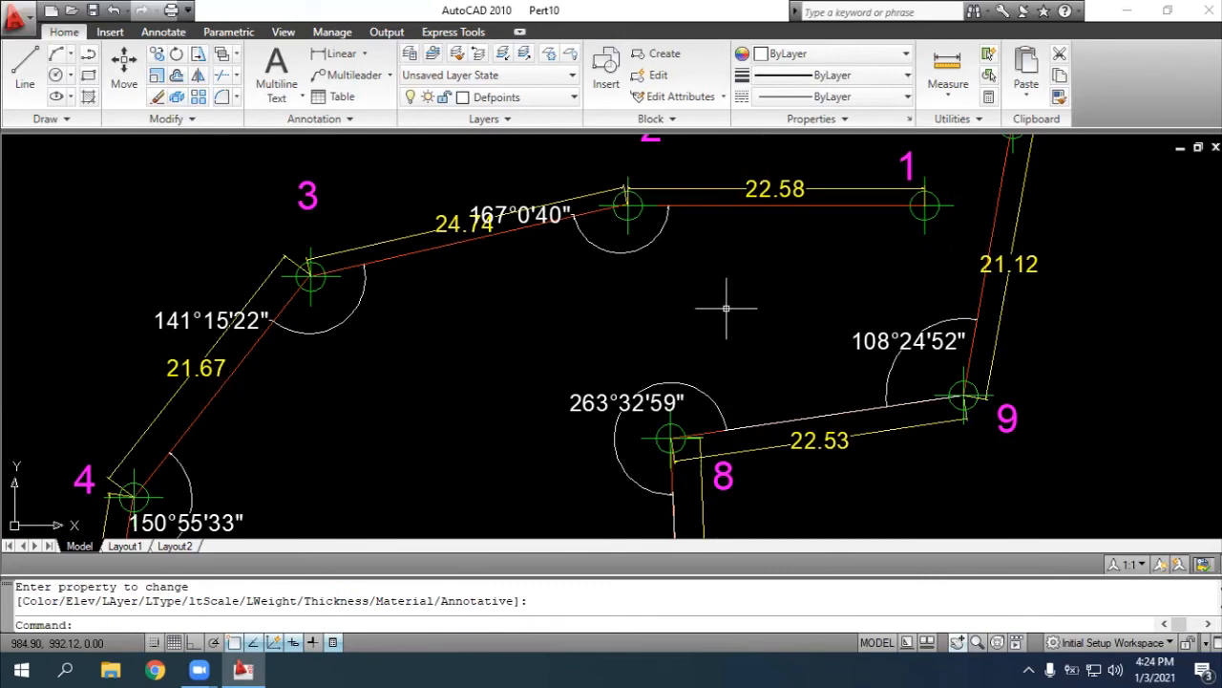
Start the CHANGE command and select the angle dimensions at points 2, 3, 8 and 9
key(Escape)
text(change)
key(Return)
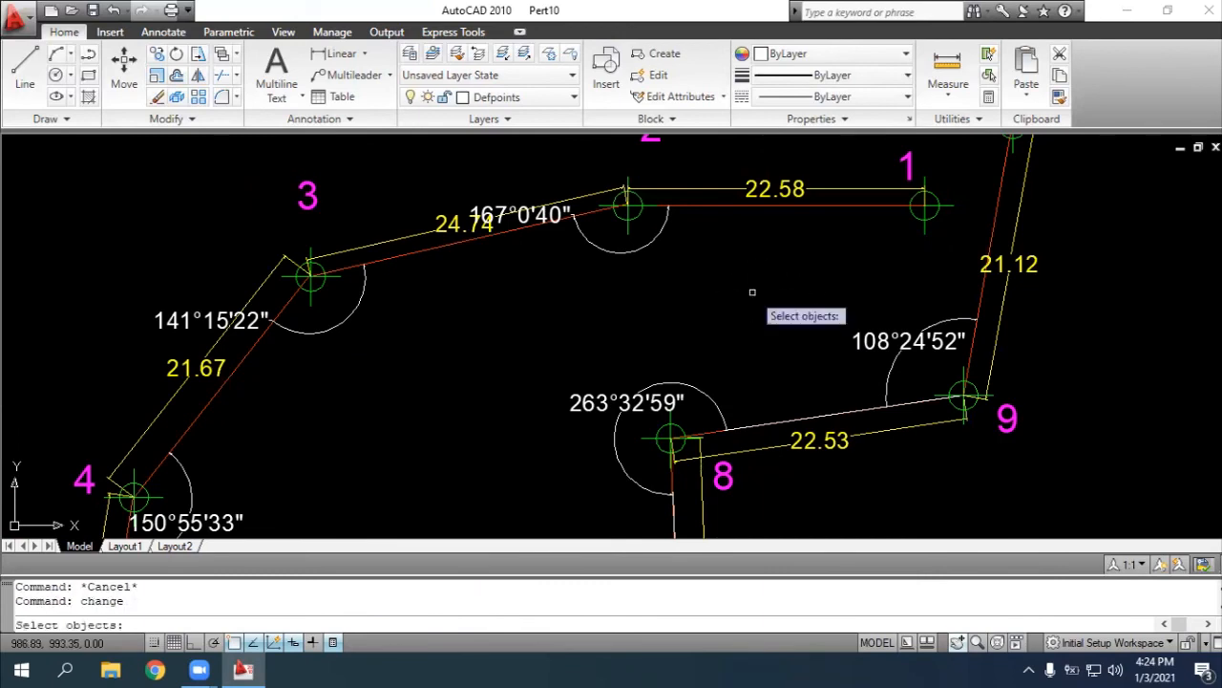
click(649, 241)
click(365, 292)
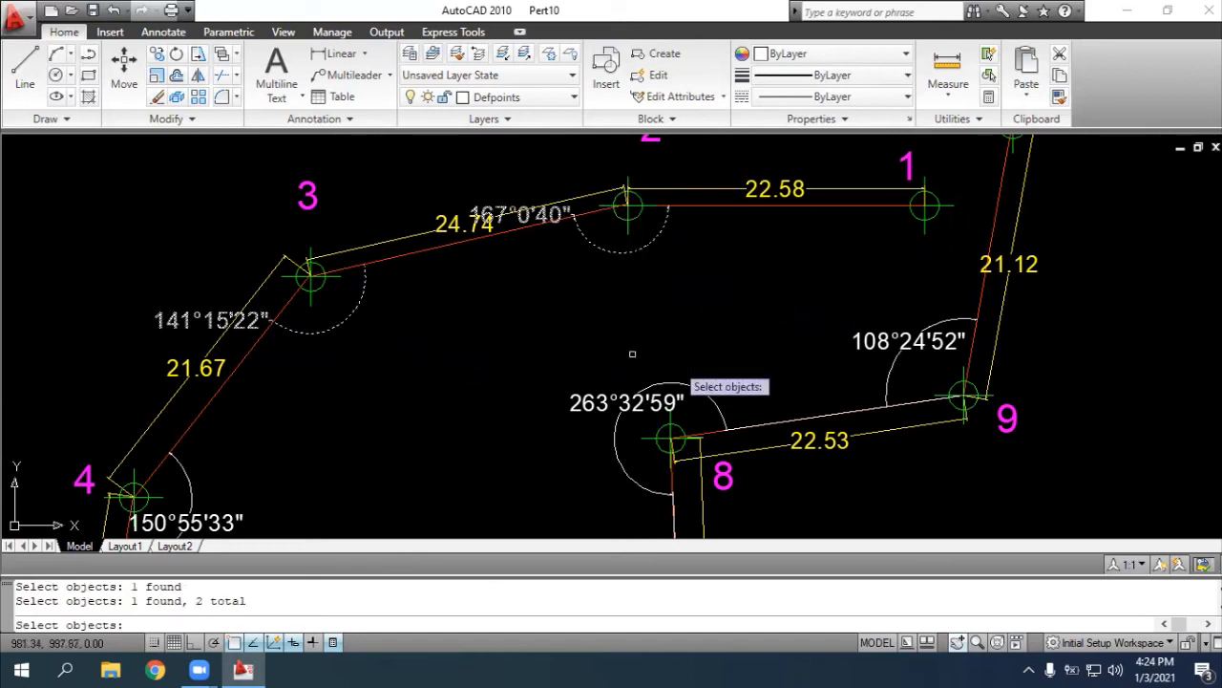
click(700, 402)
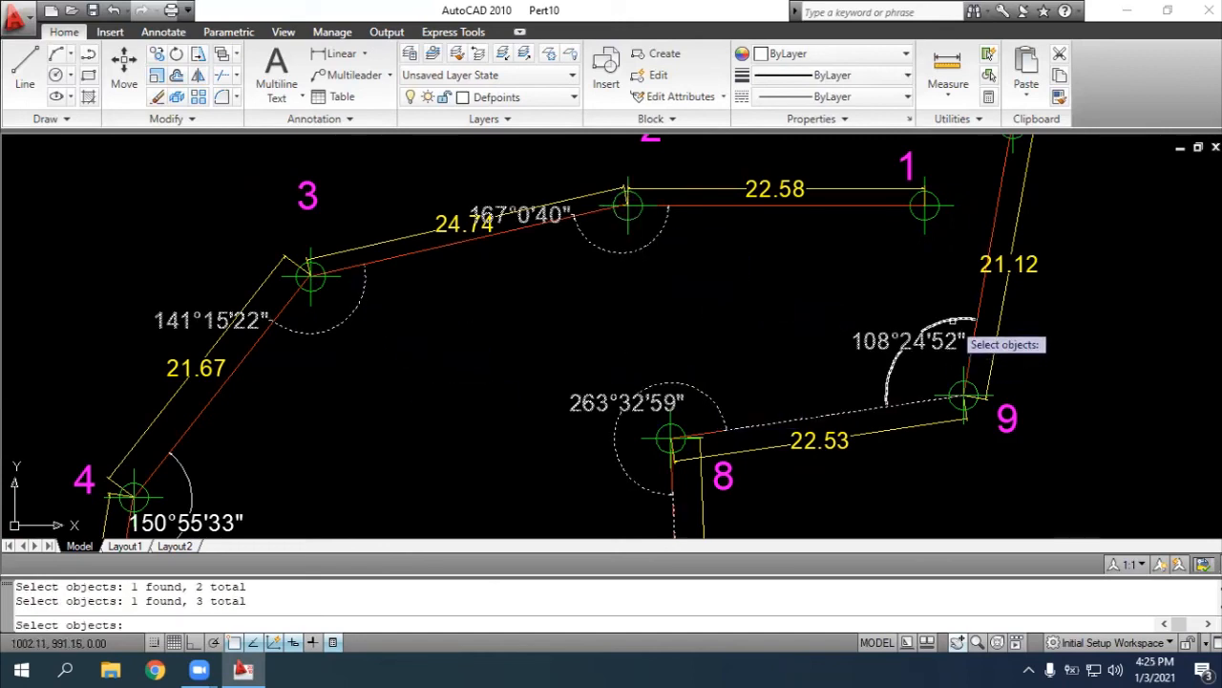
Add the angle dimensions at points 6, 7, 5 and 4 to the CHANGE selection
scroll(952, 322, down, 4)
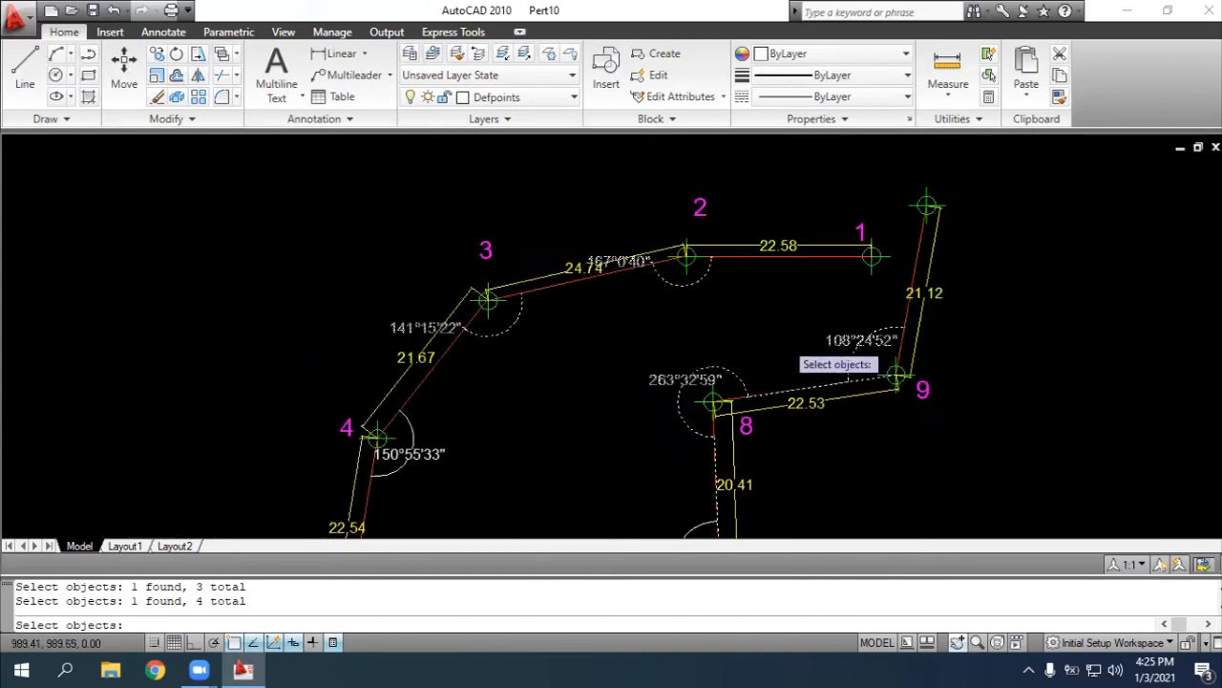
click(955, 642)
scroll(821, 459, up, 3)
drag(854, 382, 1005, 303)
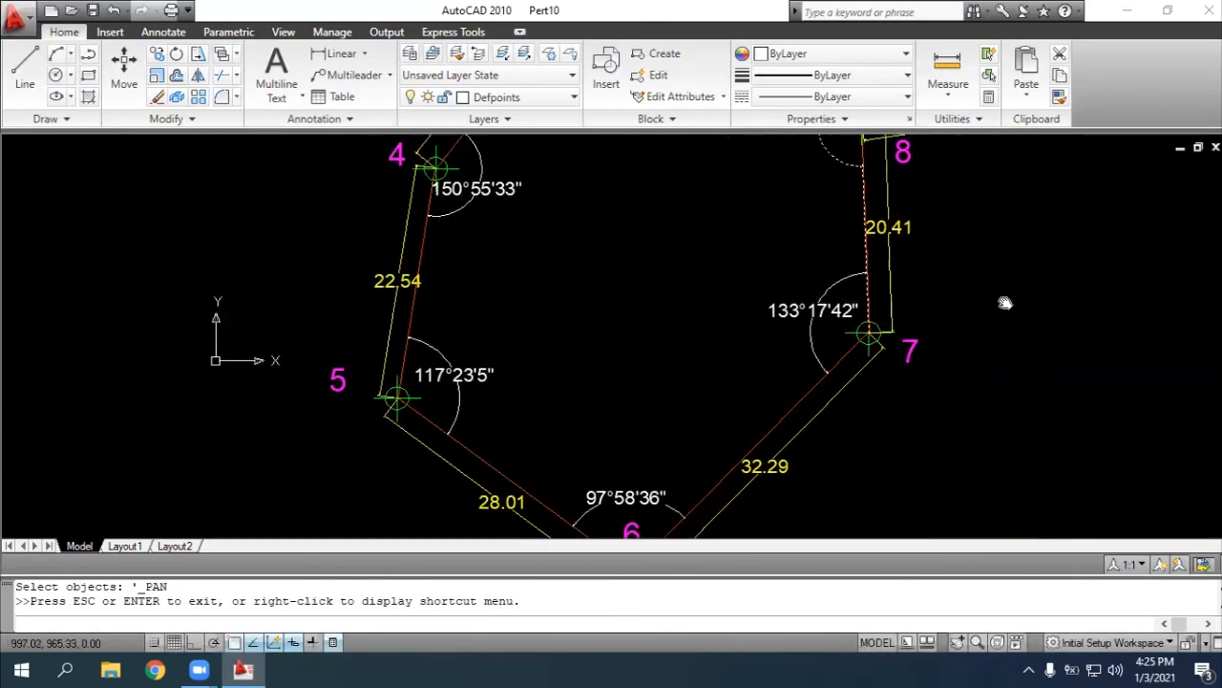
key(Escape)
click(664, 509)
click(820, 323)
click(854, 330)
click(485, 385)
click(482, 375)
click(485, 183)
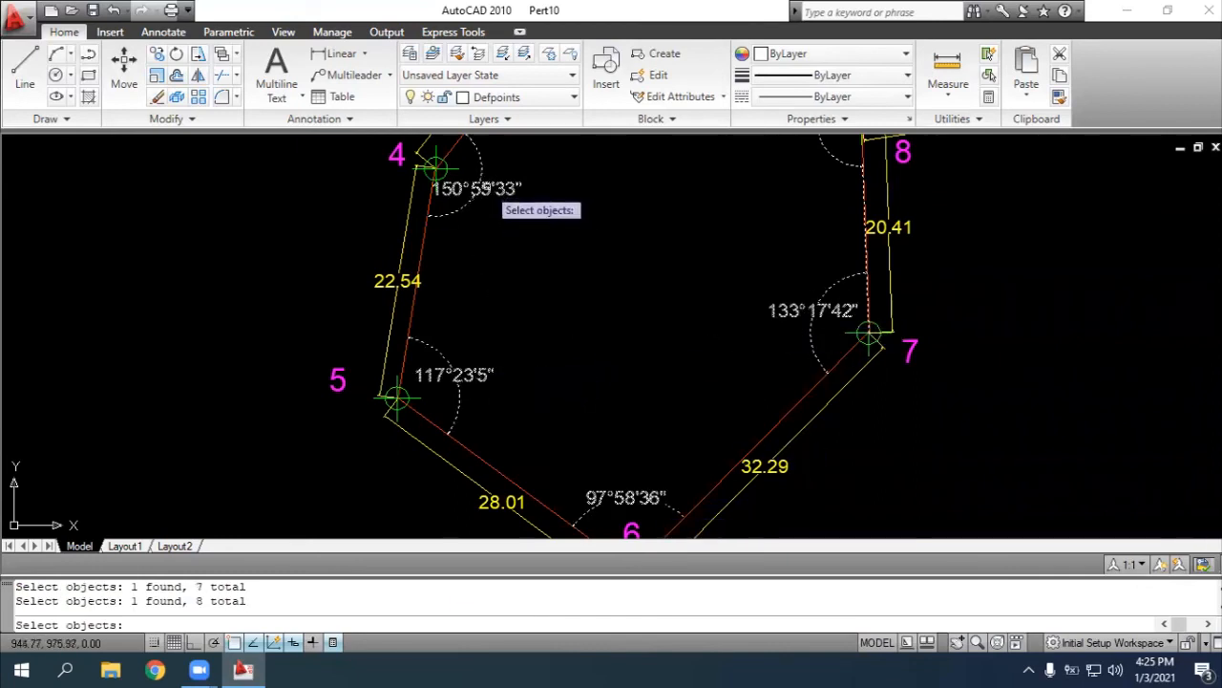
Finish the selection and use the Properties option to move the selected angle dimensions to the layer "Sudut"
click(956, 641)
mouse_move(693, 305)
mouse_down()
mouse_move(679, 450)
mouse_move(570, 499)
mouse_move(374, 470)
mouse_move(527, 283)
mouse_move(567, 487)
mouse_up()
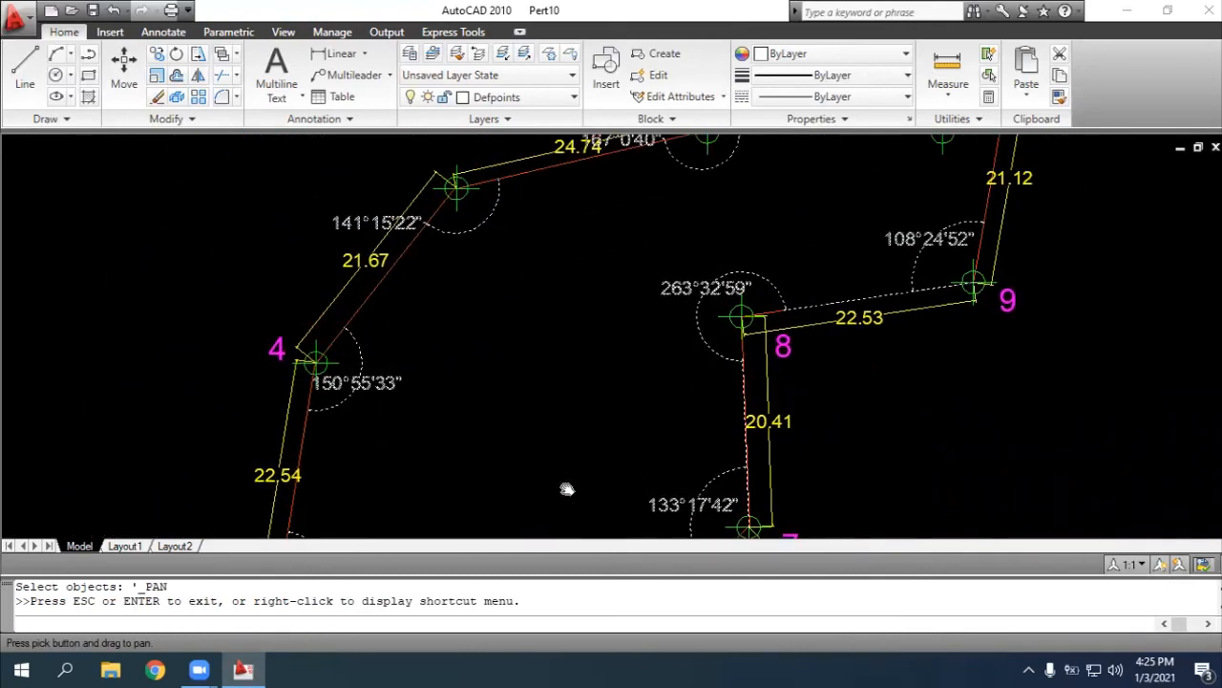
key(Escape)
key(Return)
text(p)
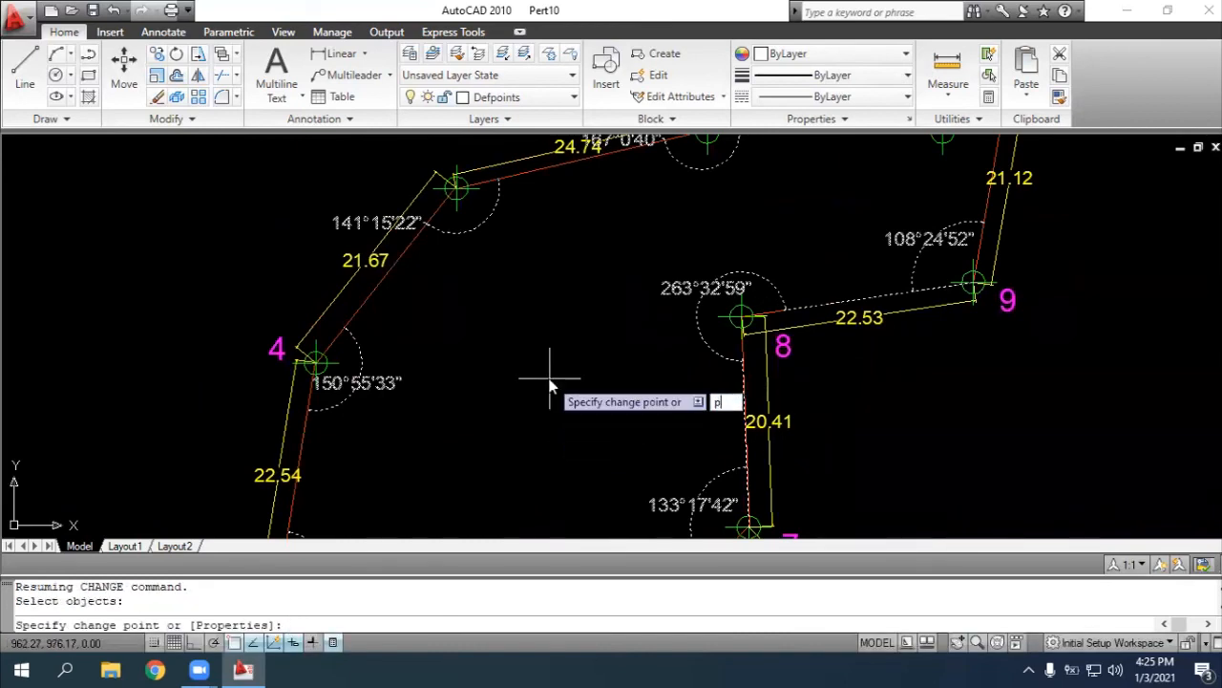
text(roperties)
key(Return)
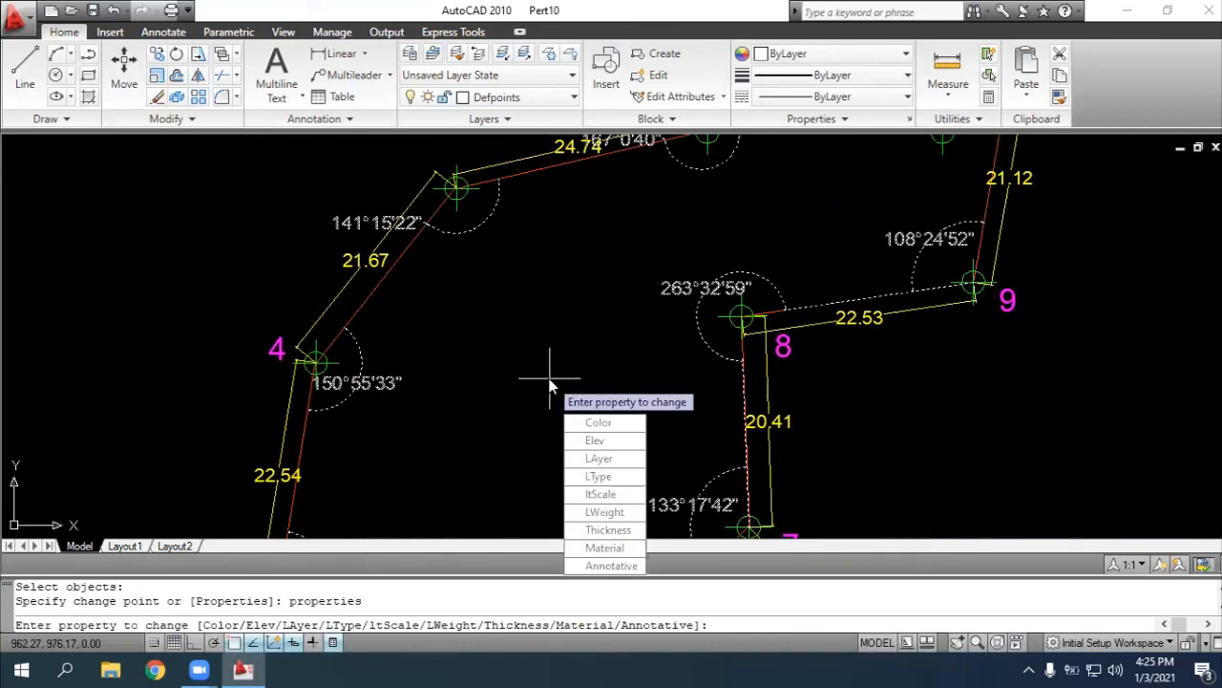
text(layer)
key(Return)
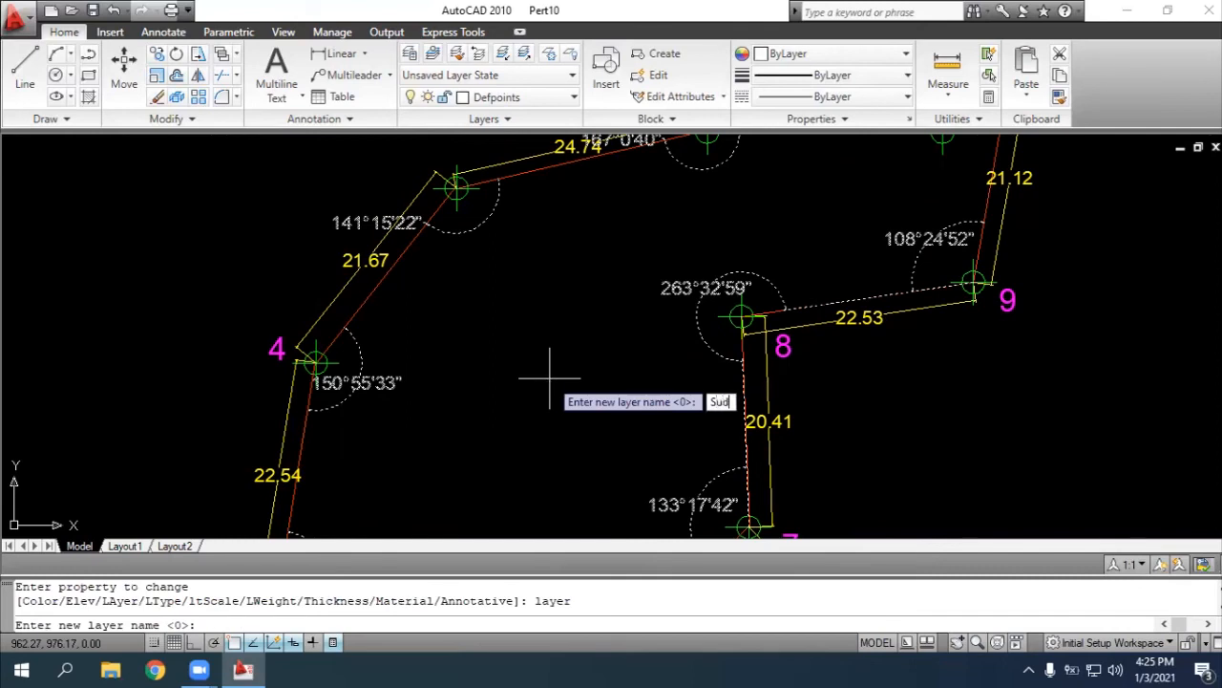
text(Sudut)
key(Return)
key(Return)
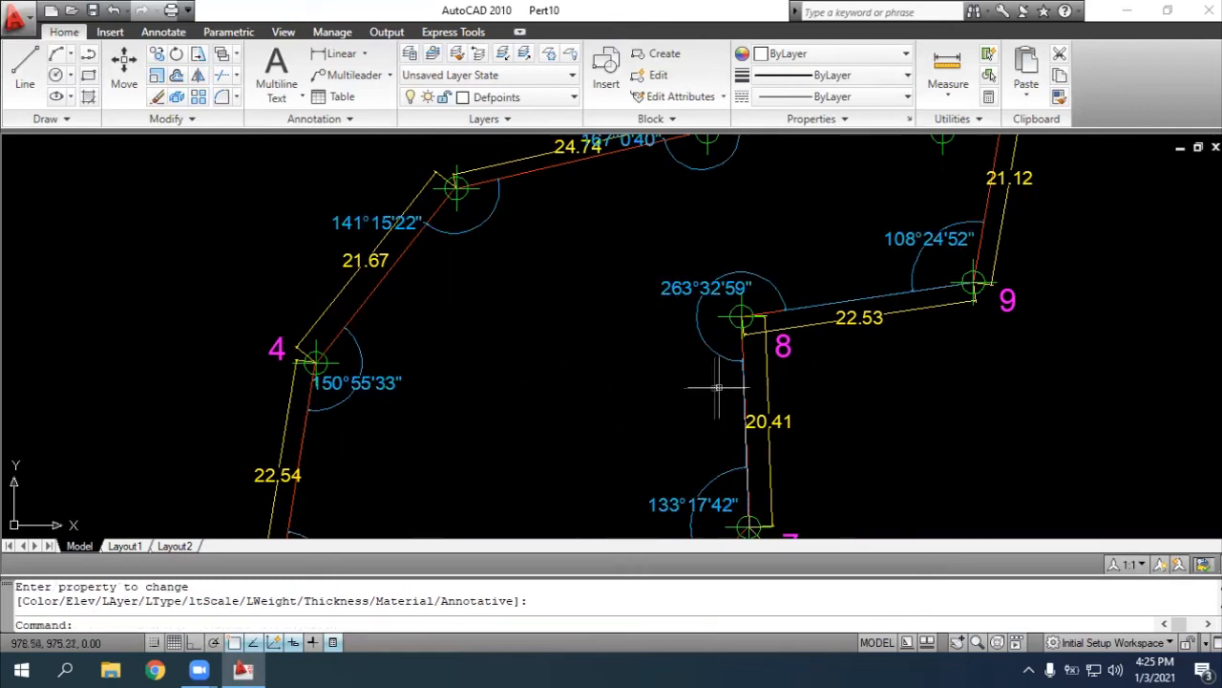
Check the layer assignments by switching the layers "Text" and "Jarak" off and back on in the layer properties, and close them
scroll(719, 386, down, 2)
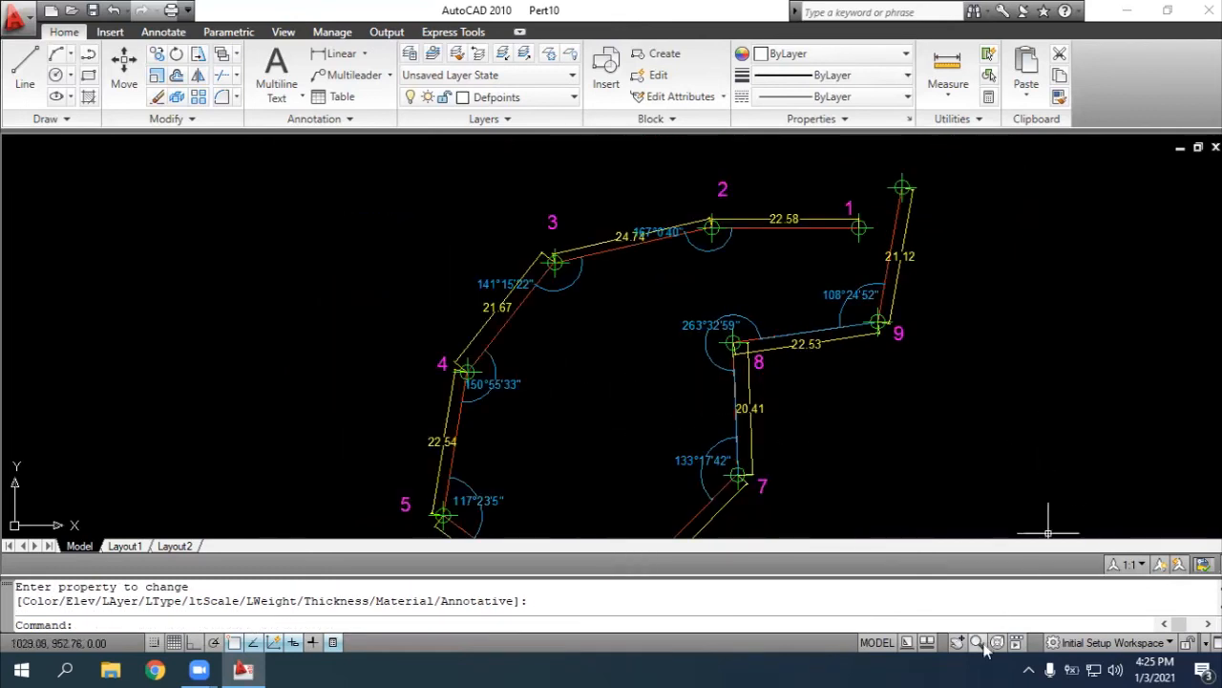
key(Escape)
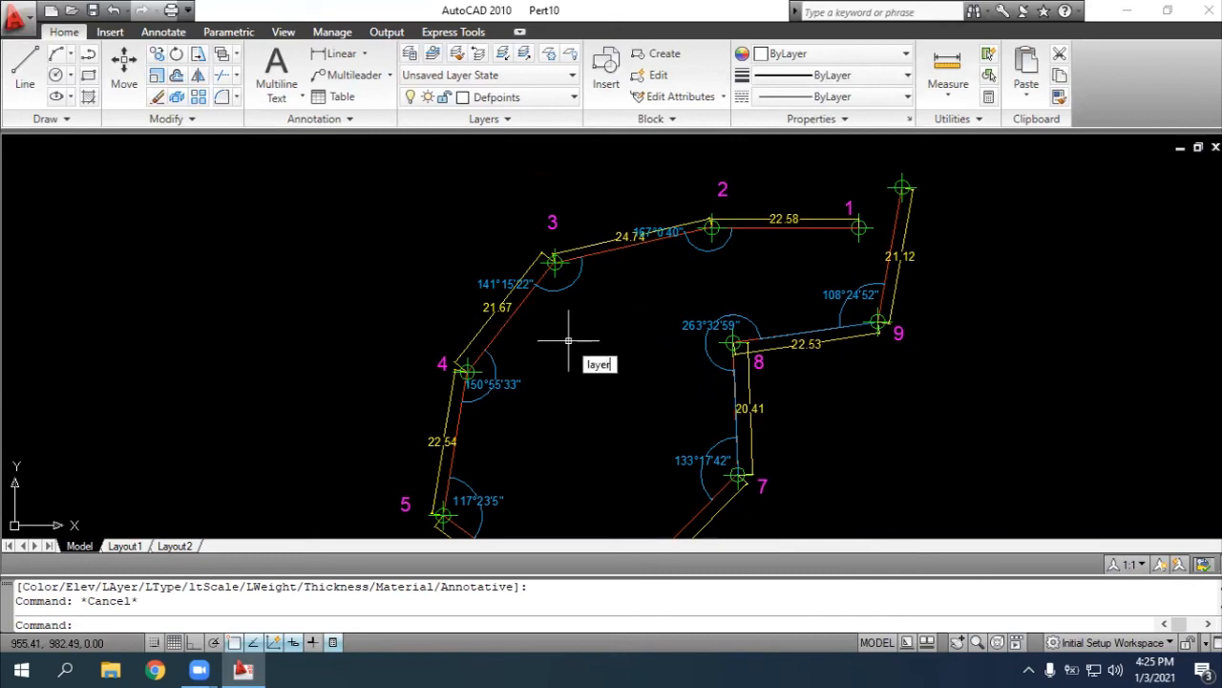
key(Return)
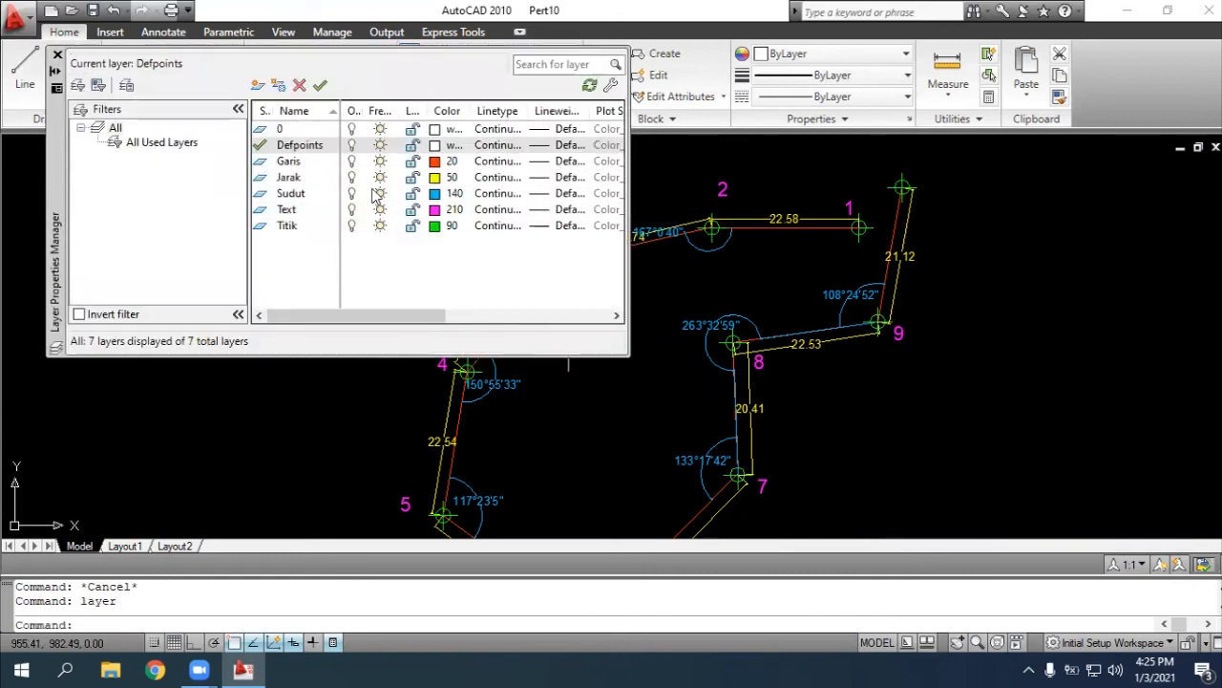
click(353, 211)
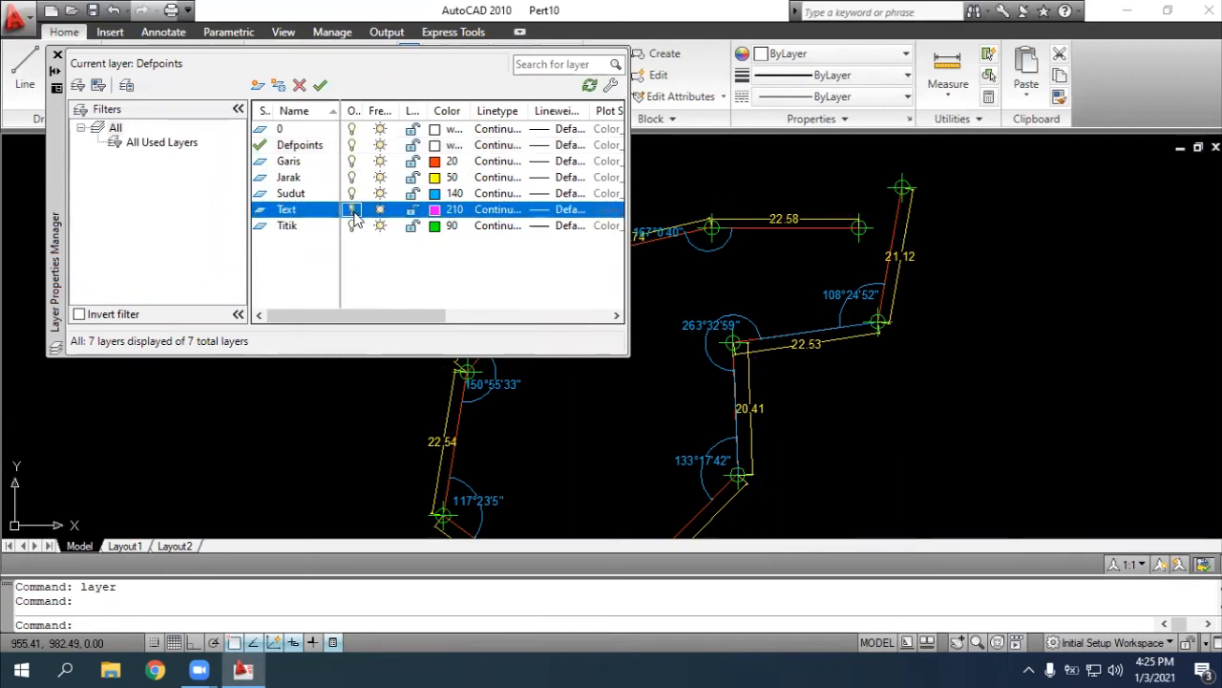
click(352, 210)
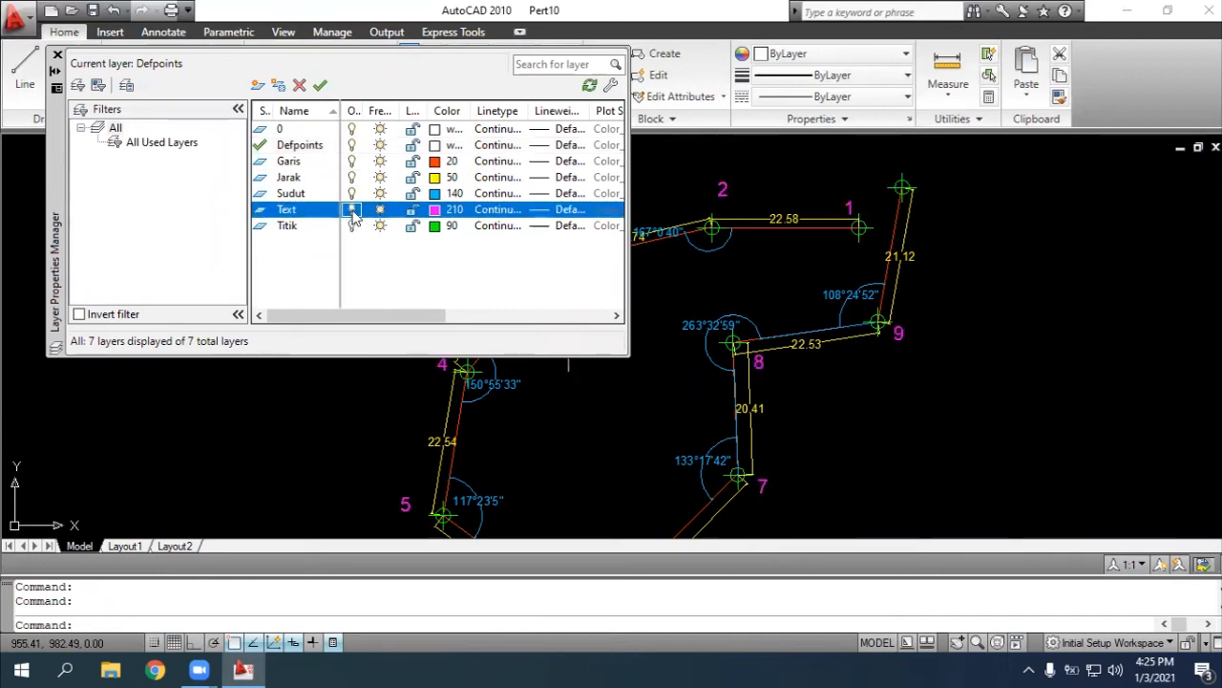
click(351, 179)
click(353, 179)
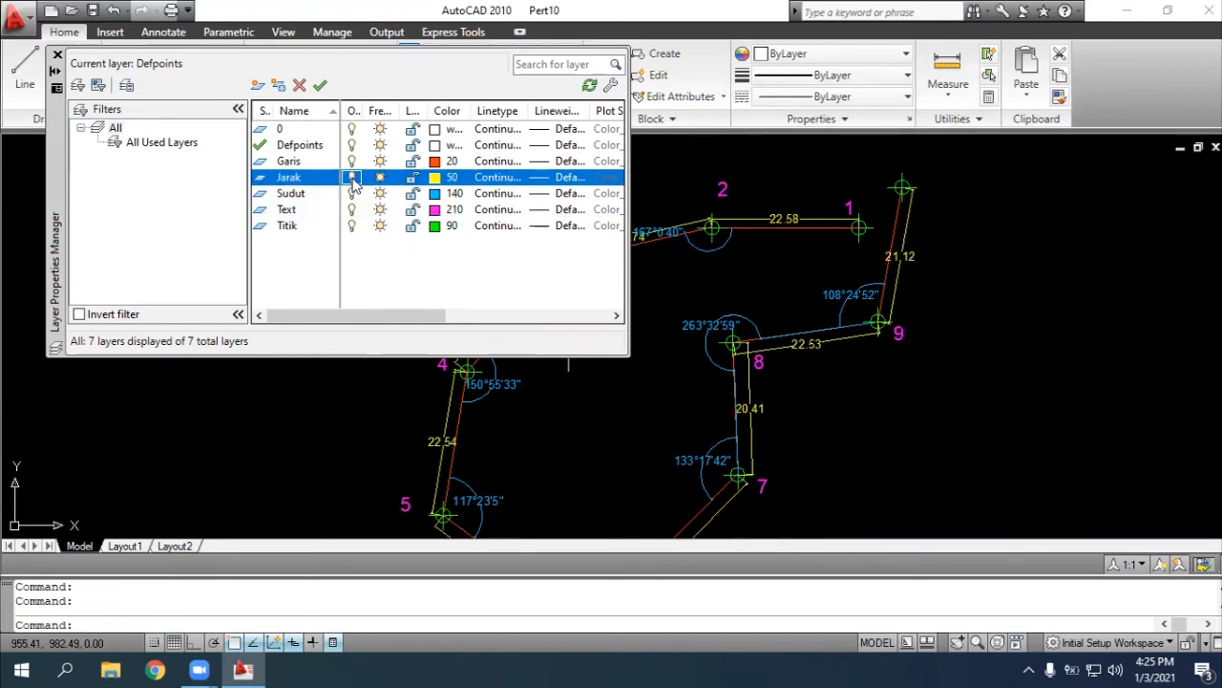
click(56, 55)
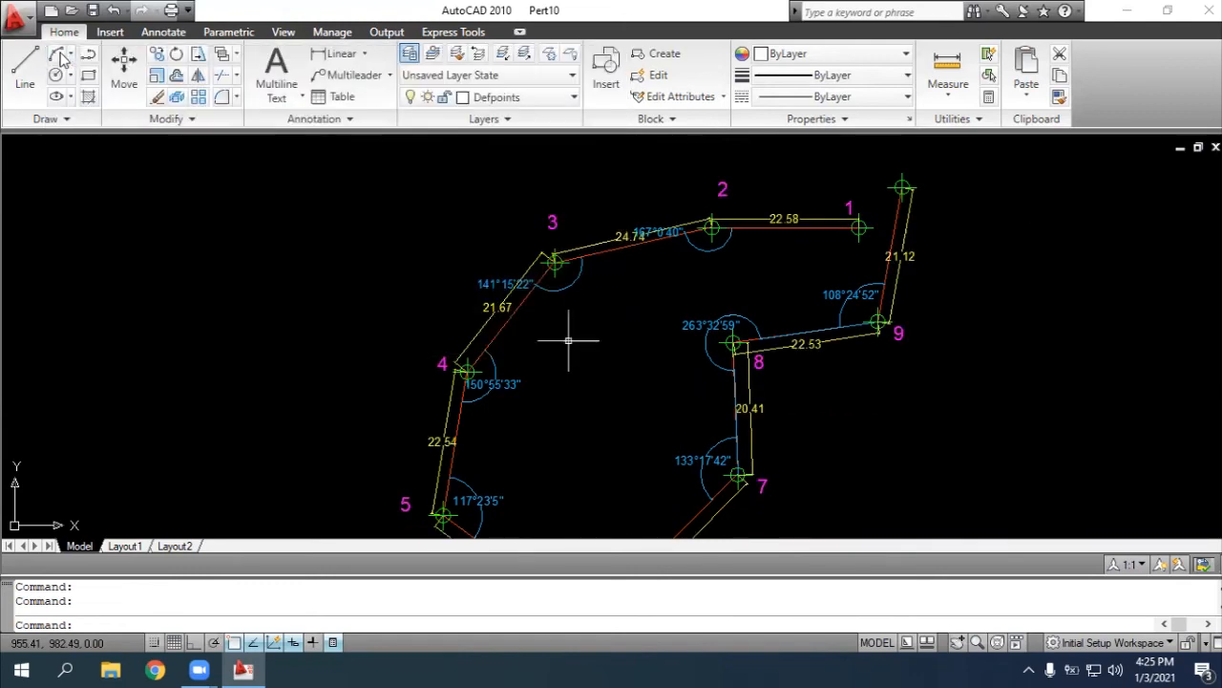